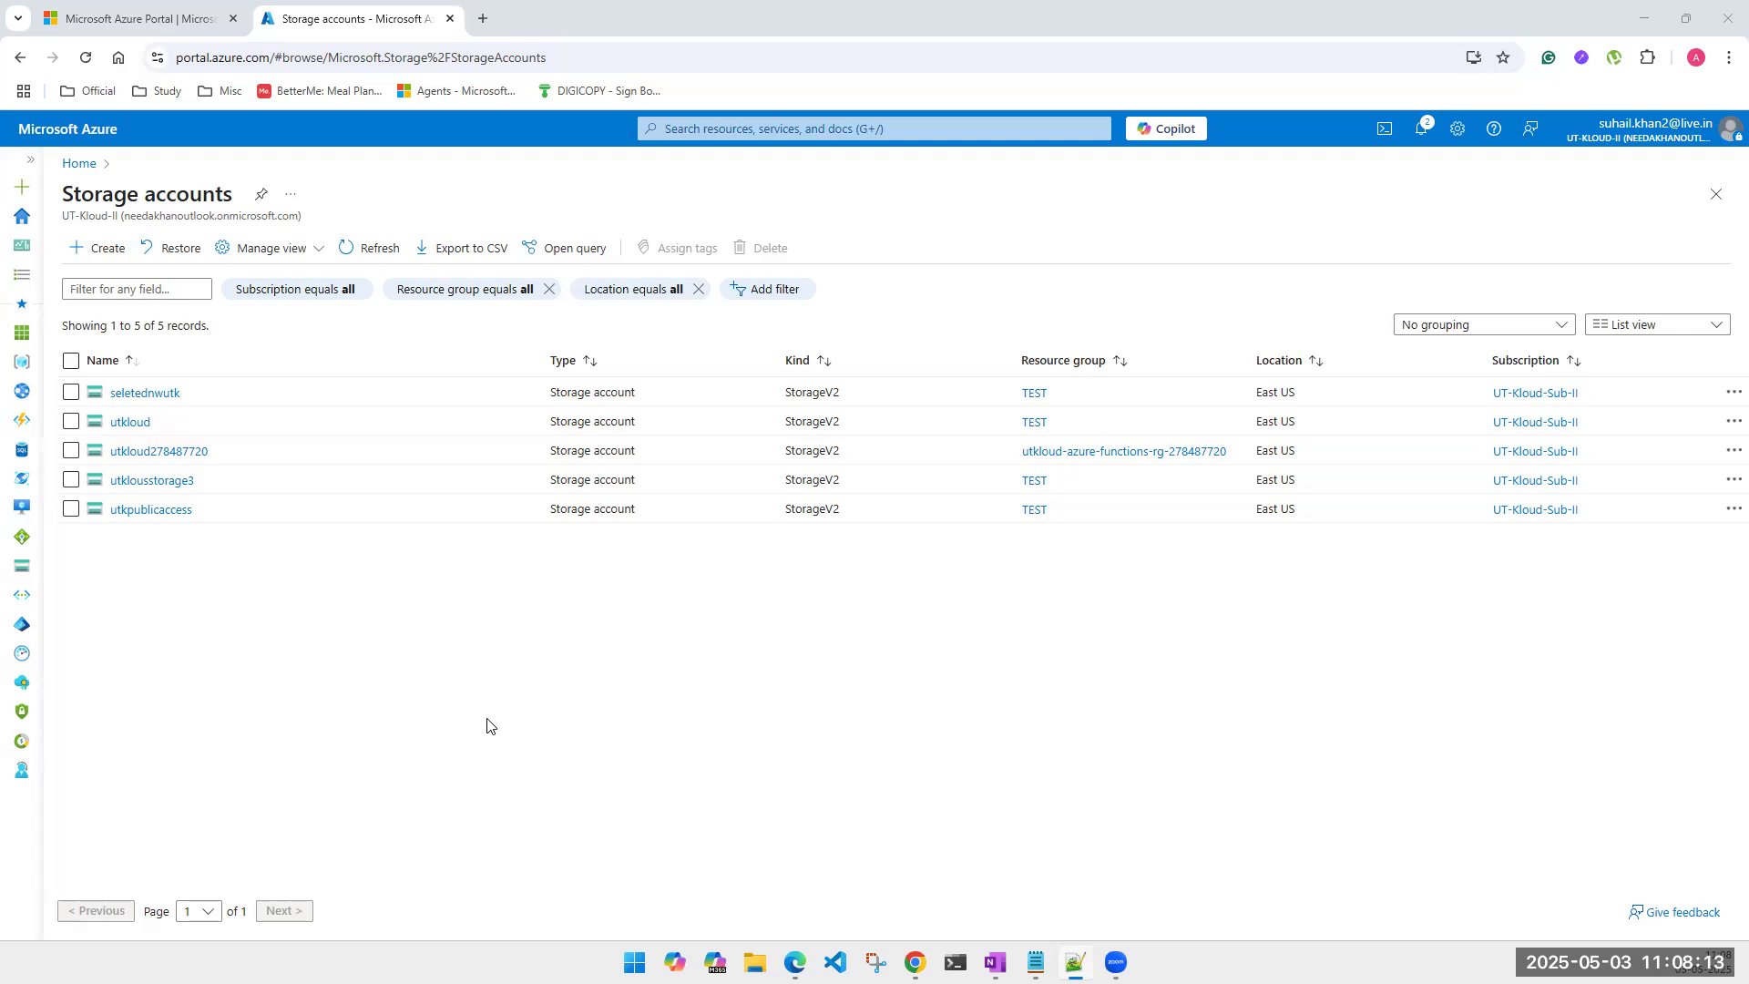
# Step: Check the access tier of storage.jpeg in the secondfoledr container of the utkloud storage account, and close the container
pyautogui.click(128, 422)
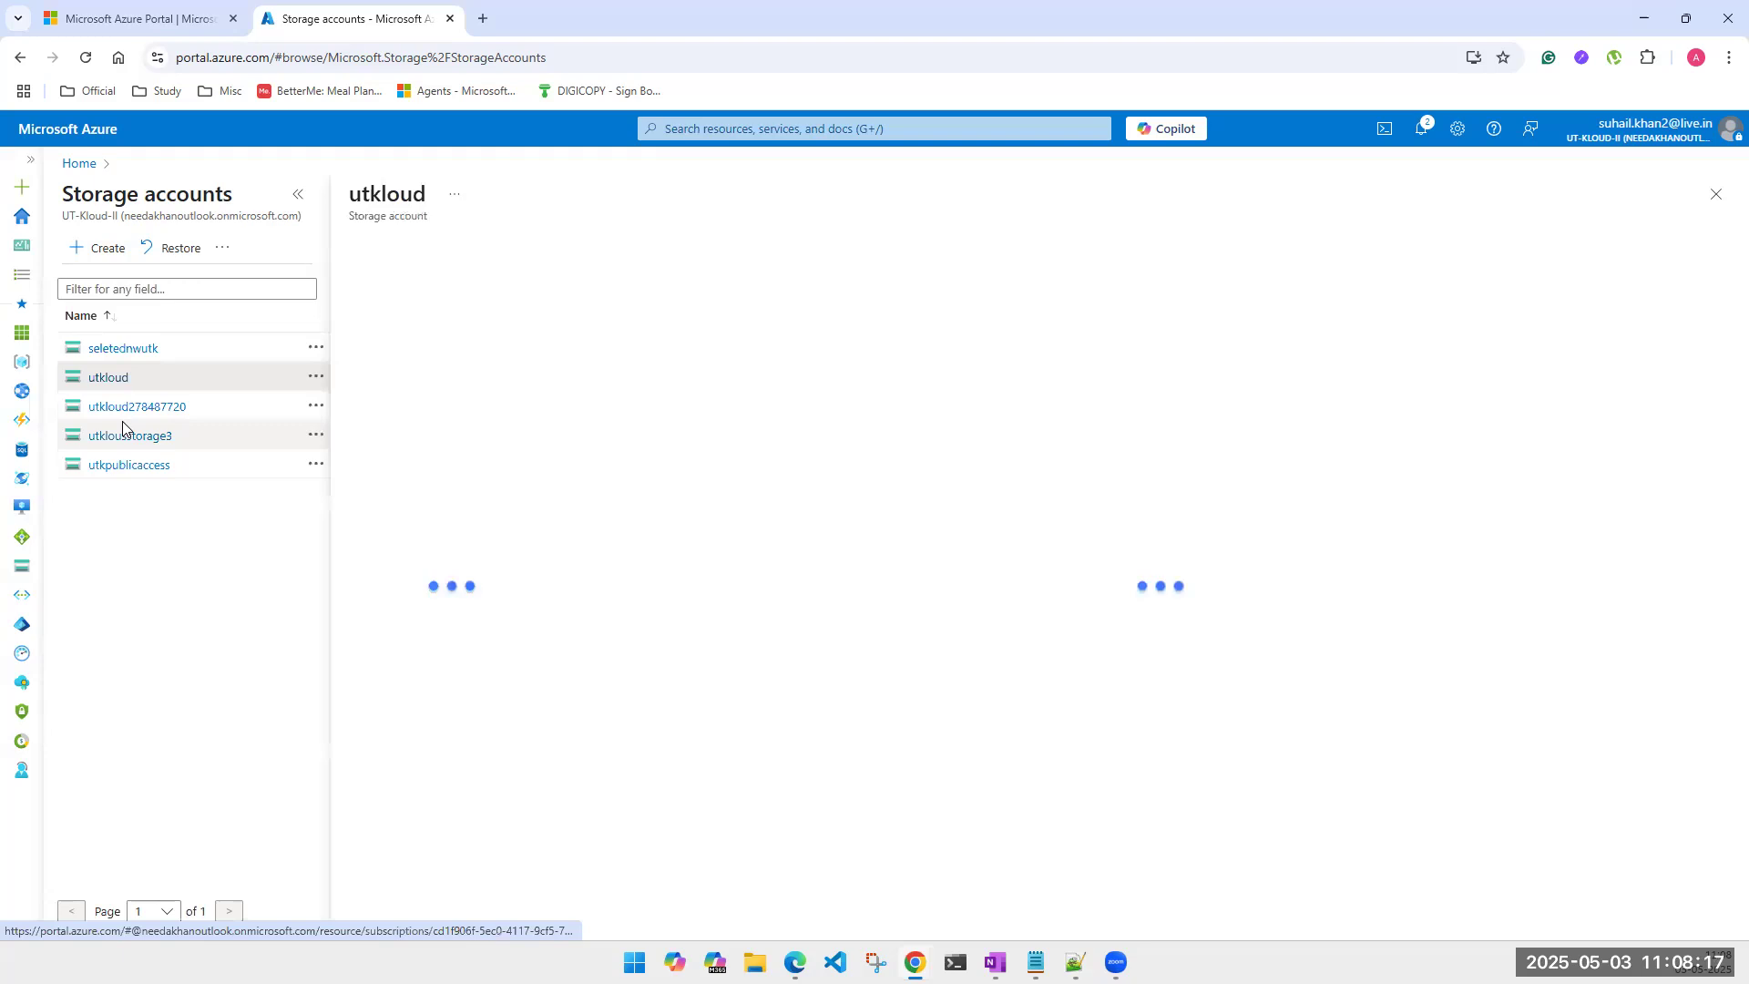
pyautogui.click(296, 198)
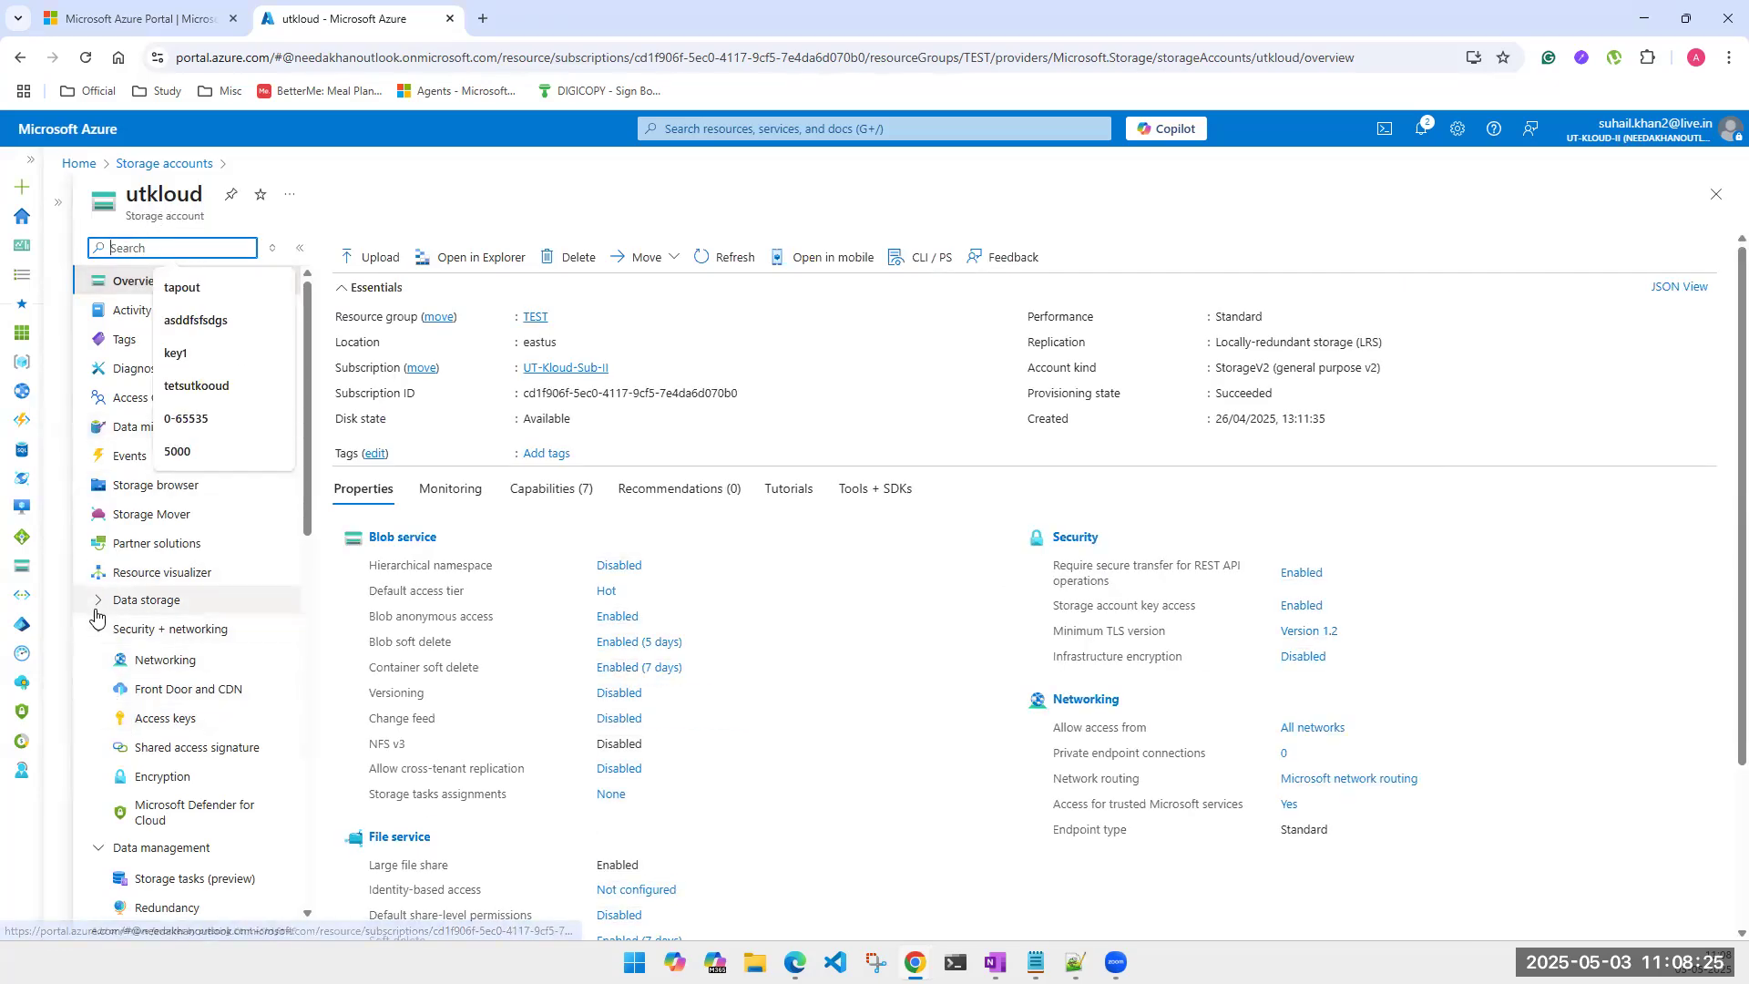
pyautogui.click(137, 599)
pyautogui.click(141, 633)
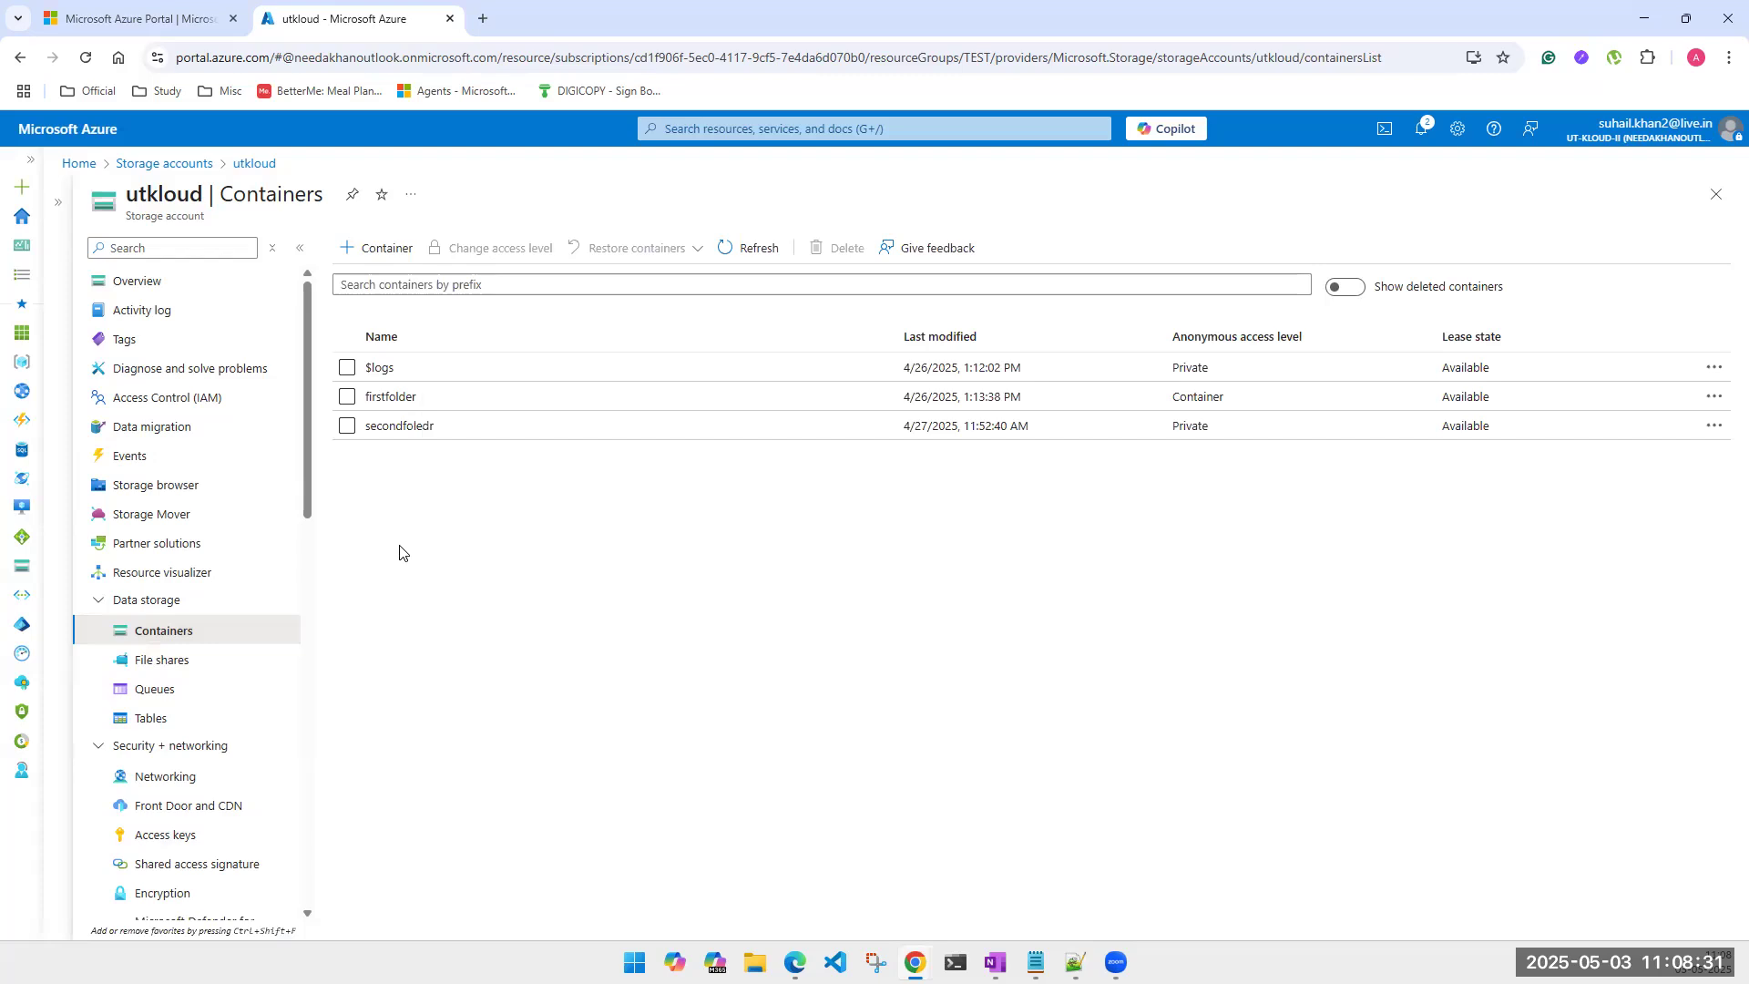
pyautogui.click(400, 426)
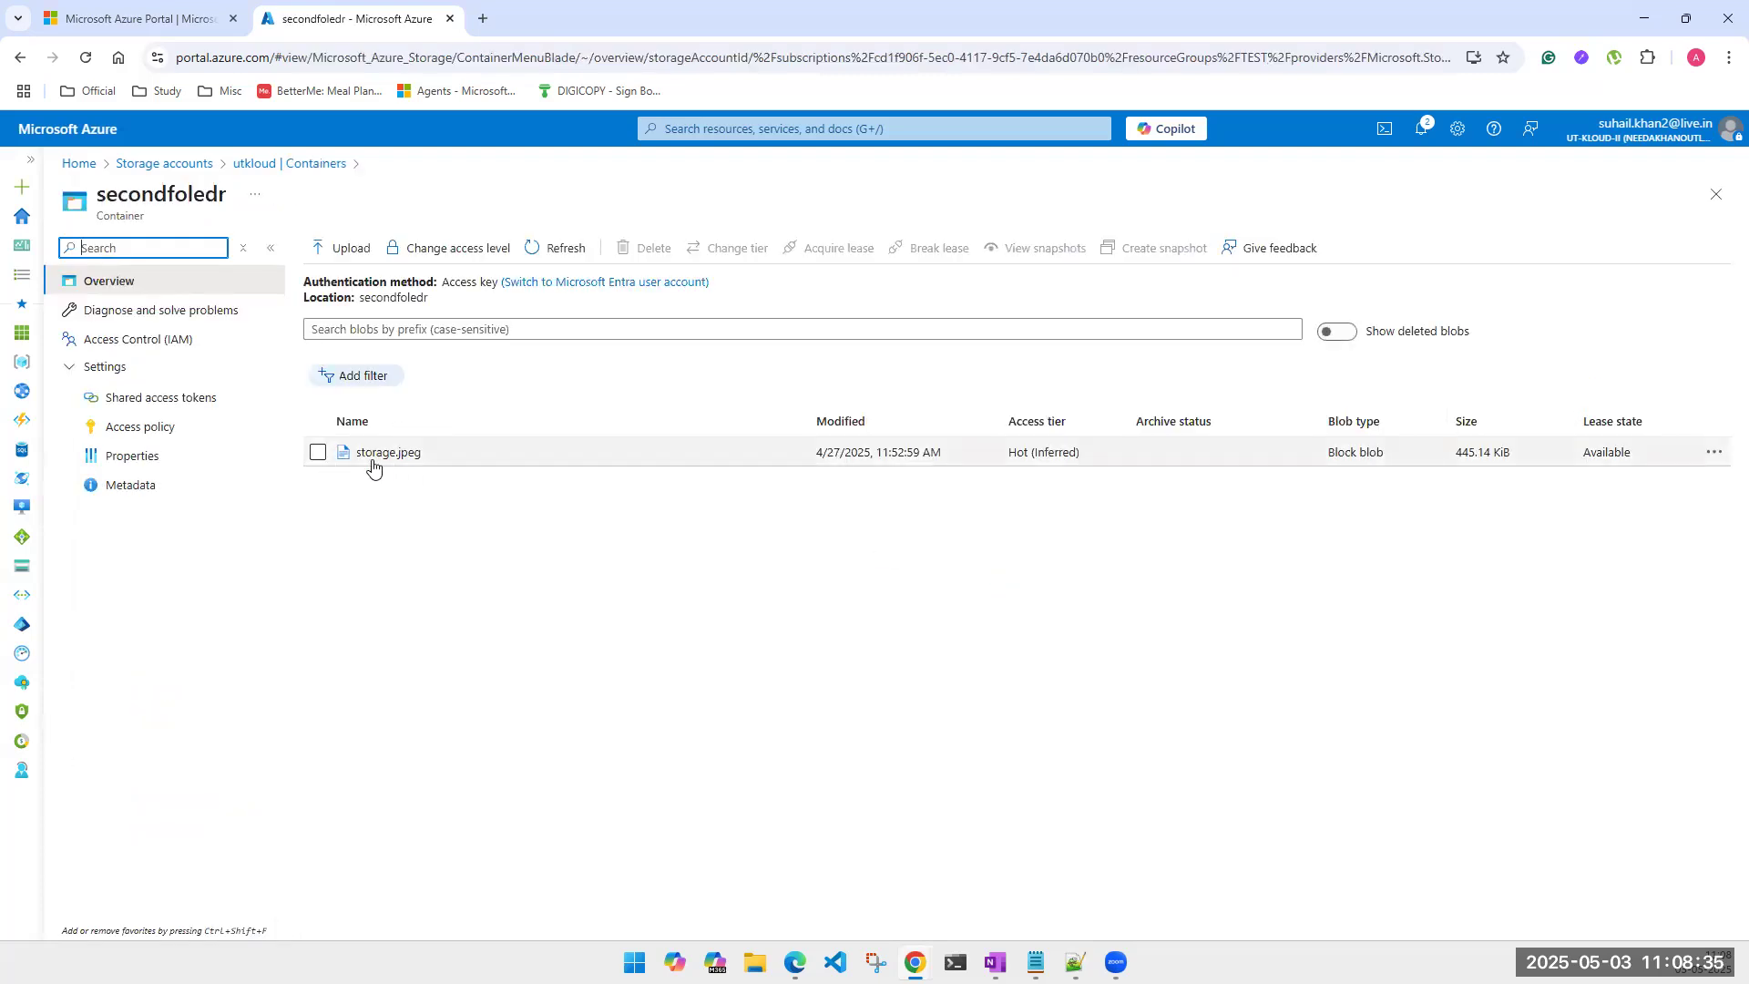
pyautogui.tripleClick(1023, 454)
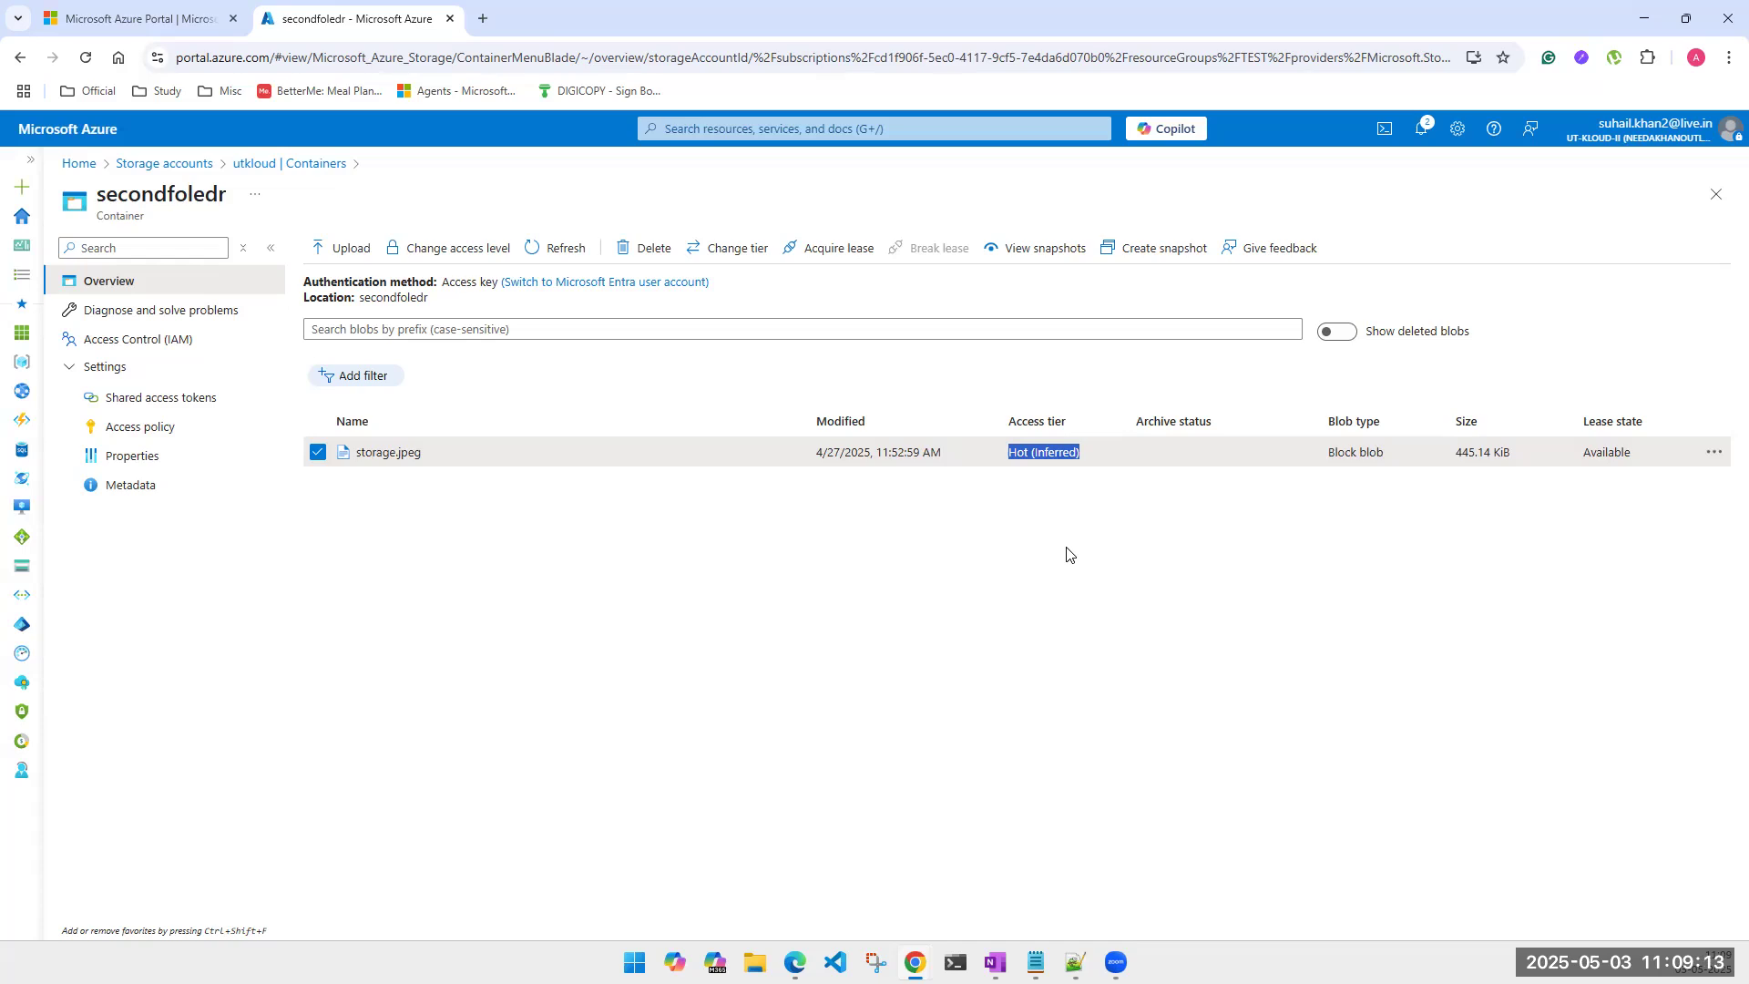
pyautogui.click(1715, 195)
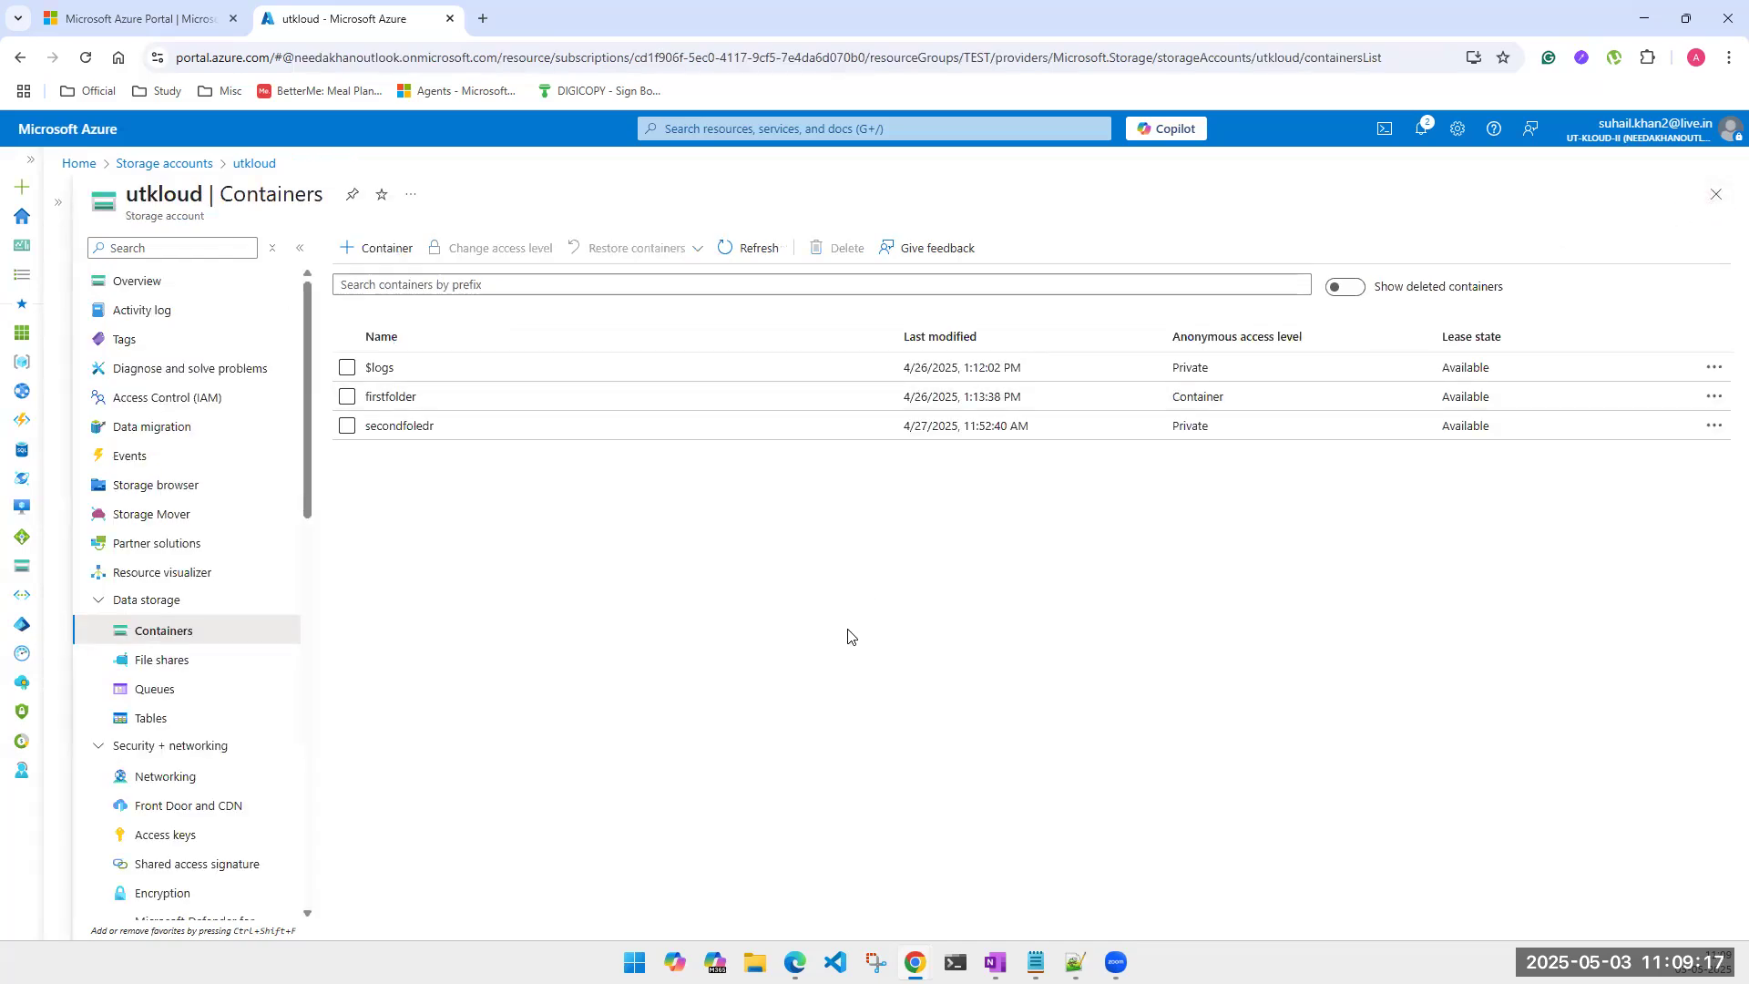
# Step: Collapse every expanded navigation section of the utkloud storage account, from Data storage through Help
pyautogui.click(99, 605)
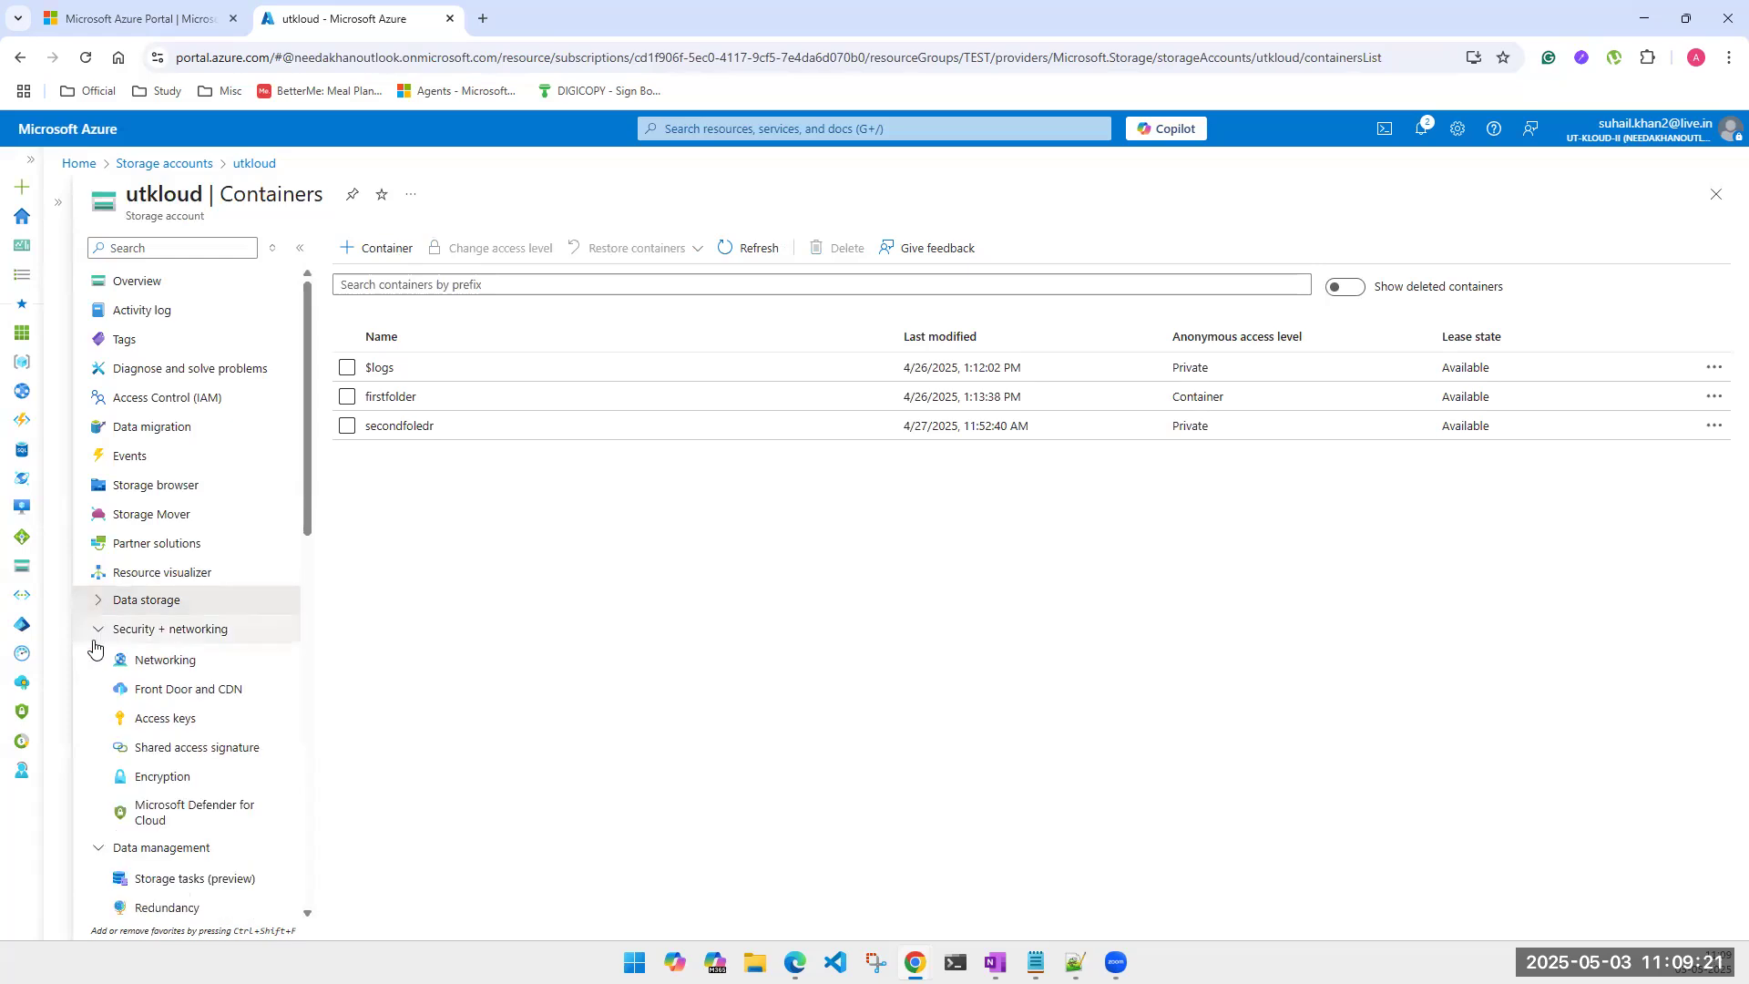
pyautogui.click(98, 628)
pyautogui.click(98, 661)
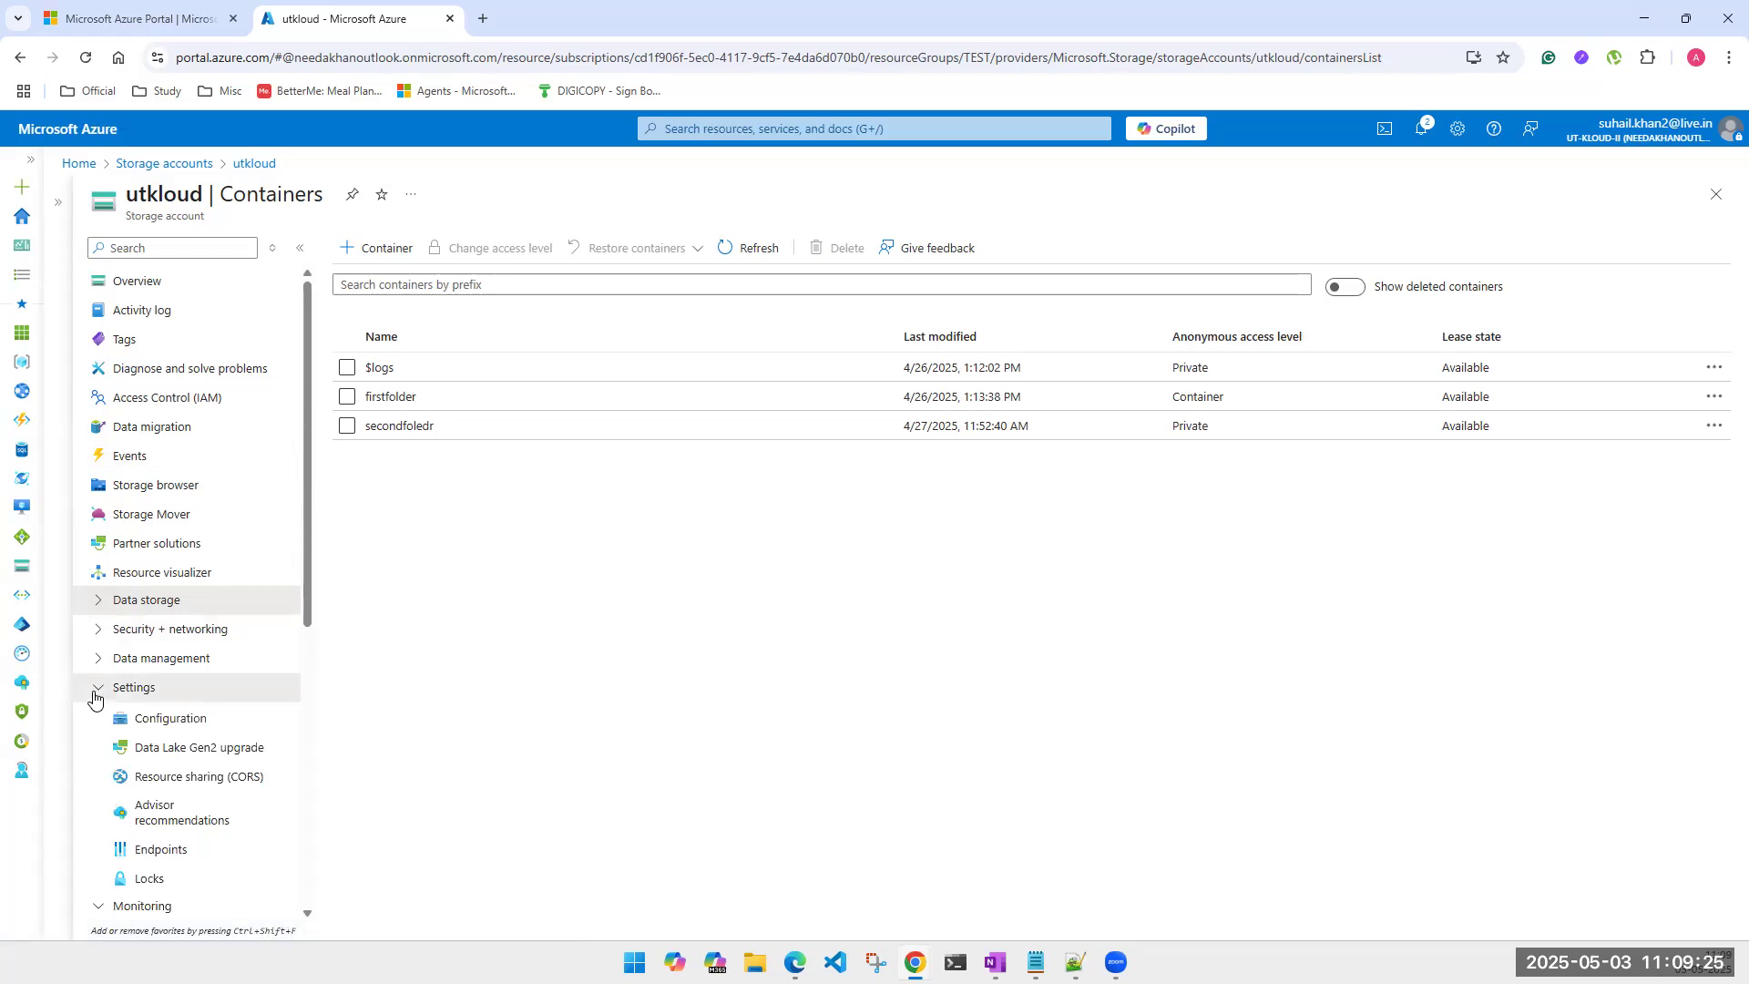
pyautogui.click(94, 697)
pyautogui.click(97, 671)
pyautogui.click(97, 672)
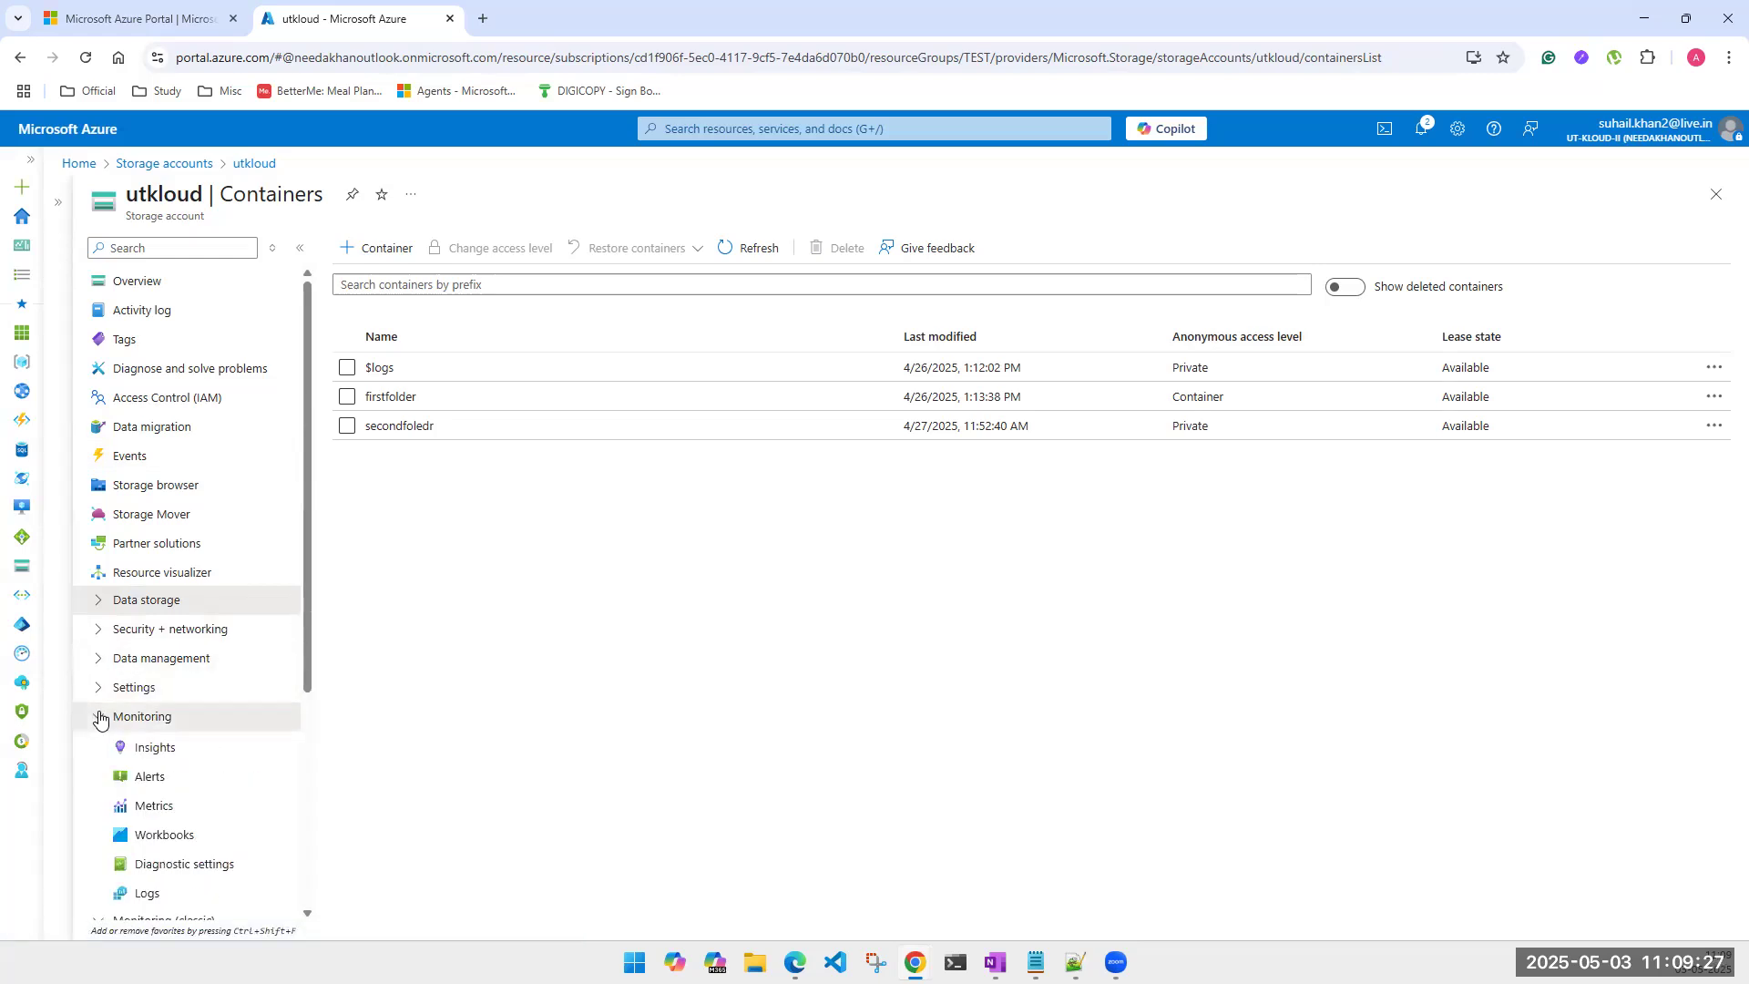
pyautogui.click(97, 716)
pyautogui.click(98, 745)
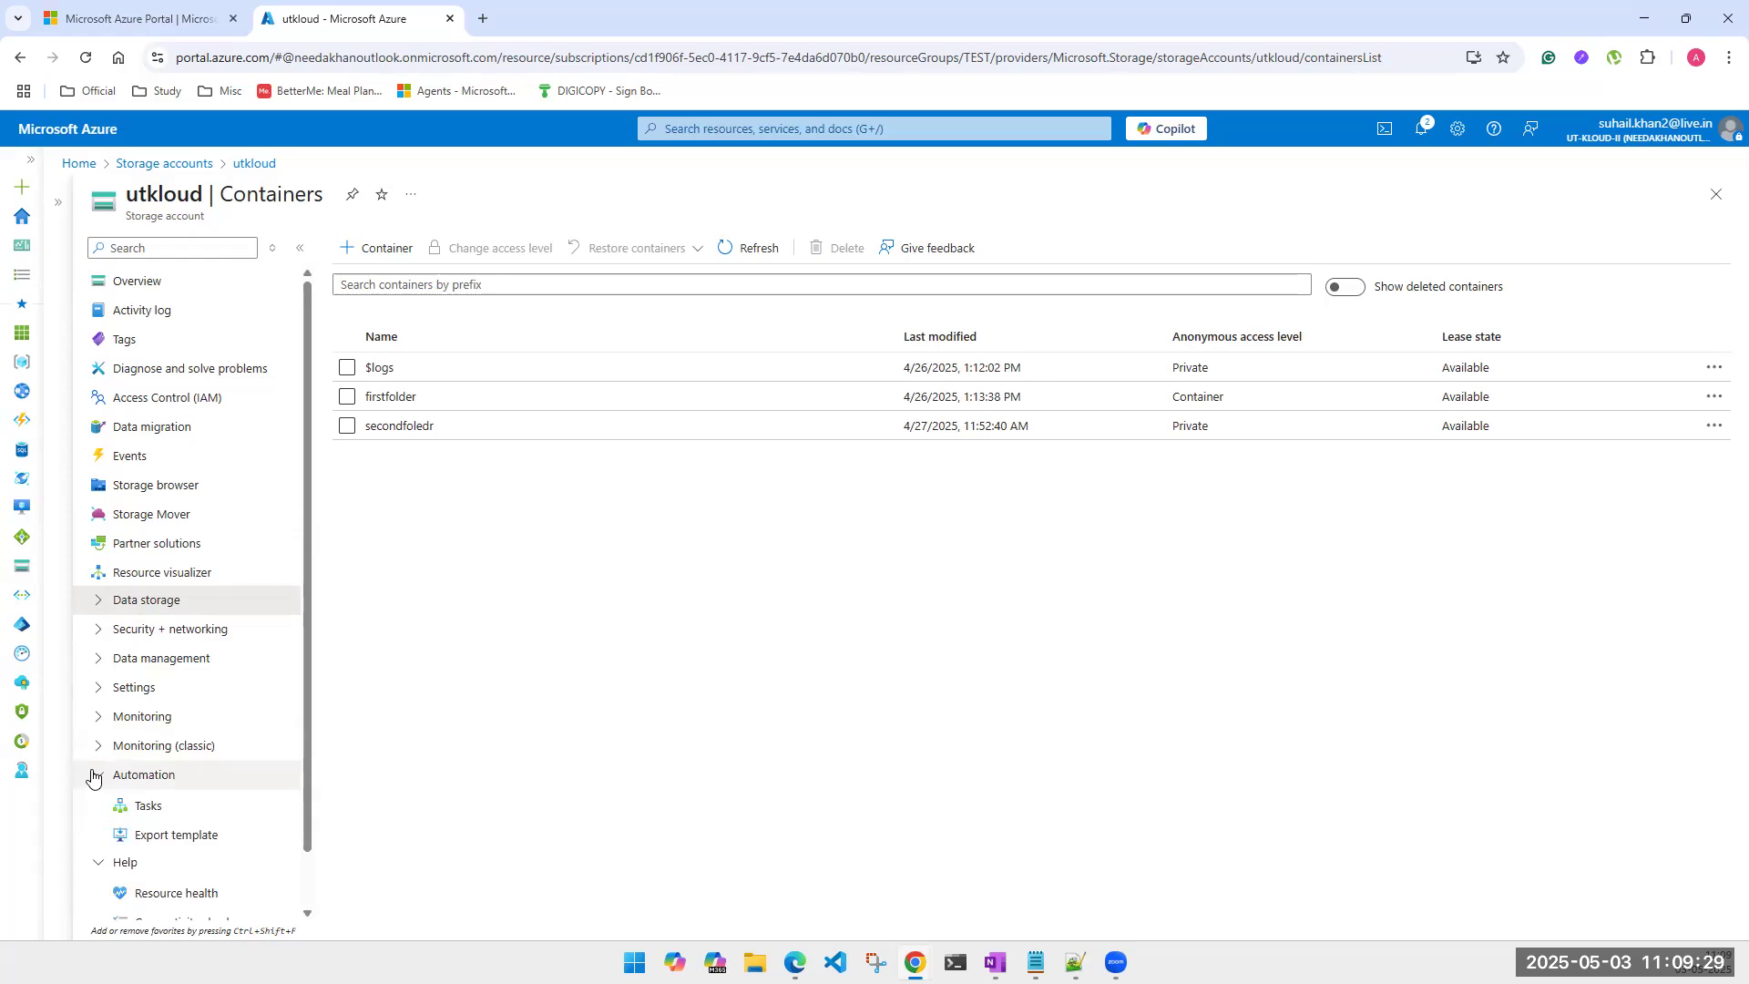
pyautogui.click(98, 775)
pyautogui.click(98, 804)
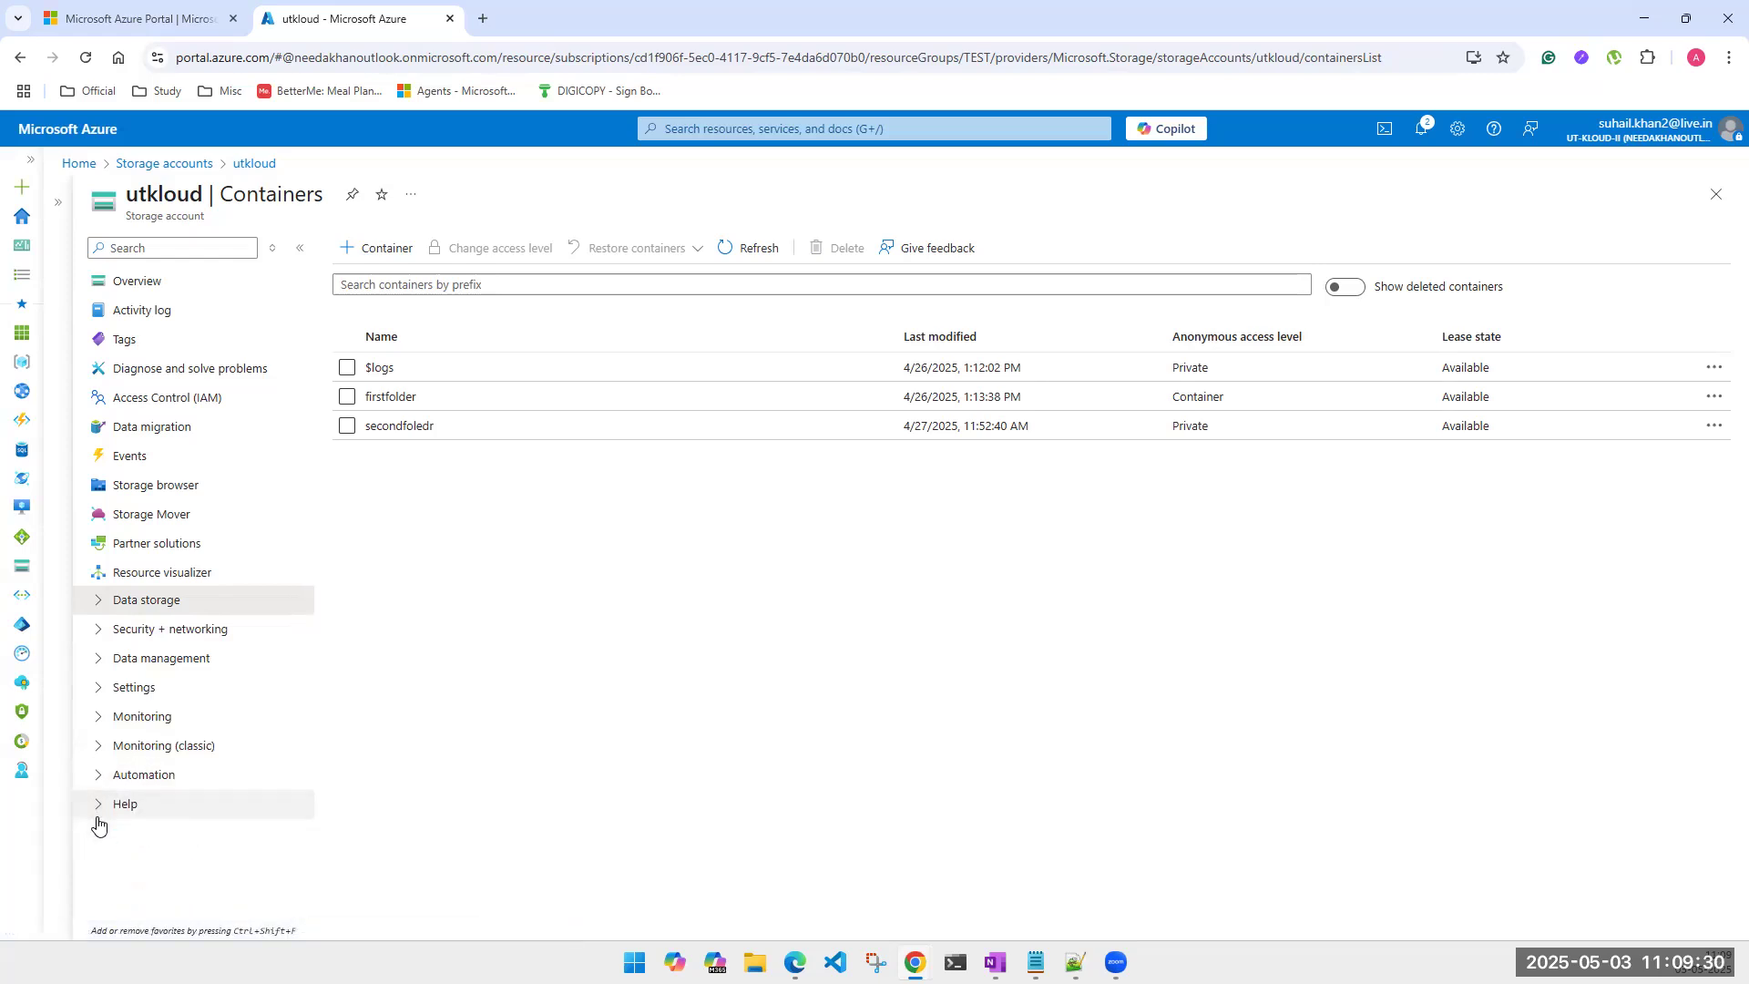
# Step: Review the Redundancy, Data protection and Object replication settings in utkloud's Data management section
pyautogui.click(98, 658)
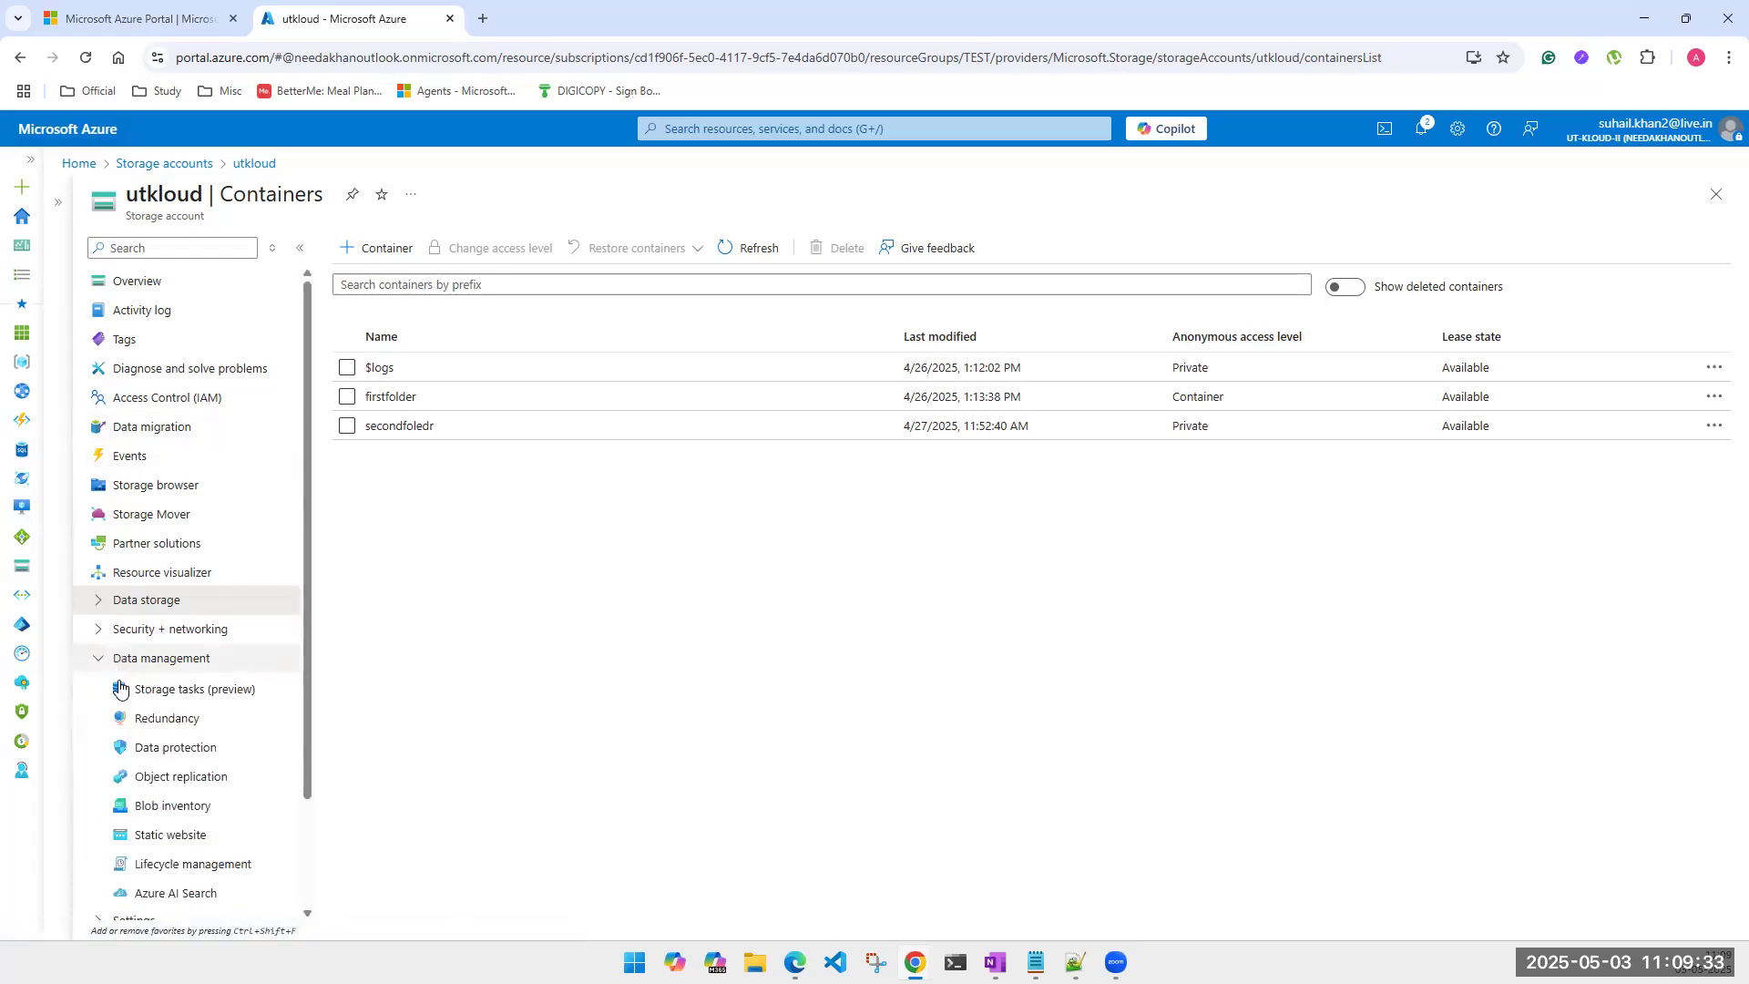
pyautogui.click(173, 721)
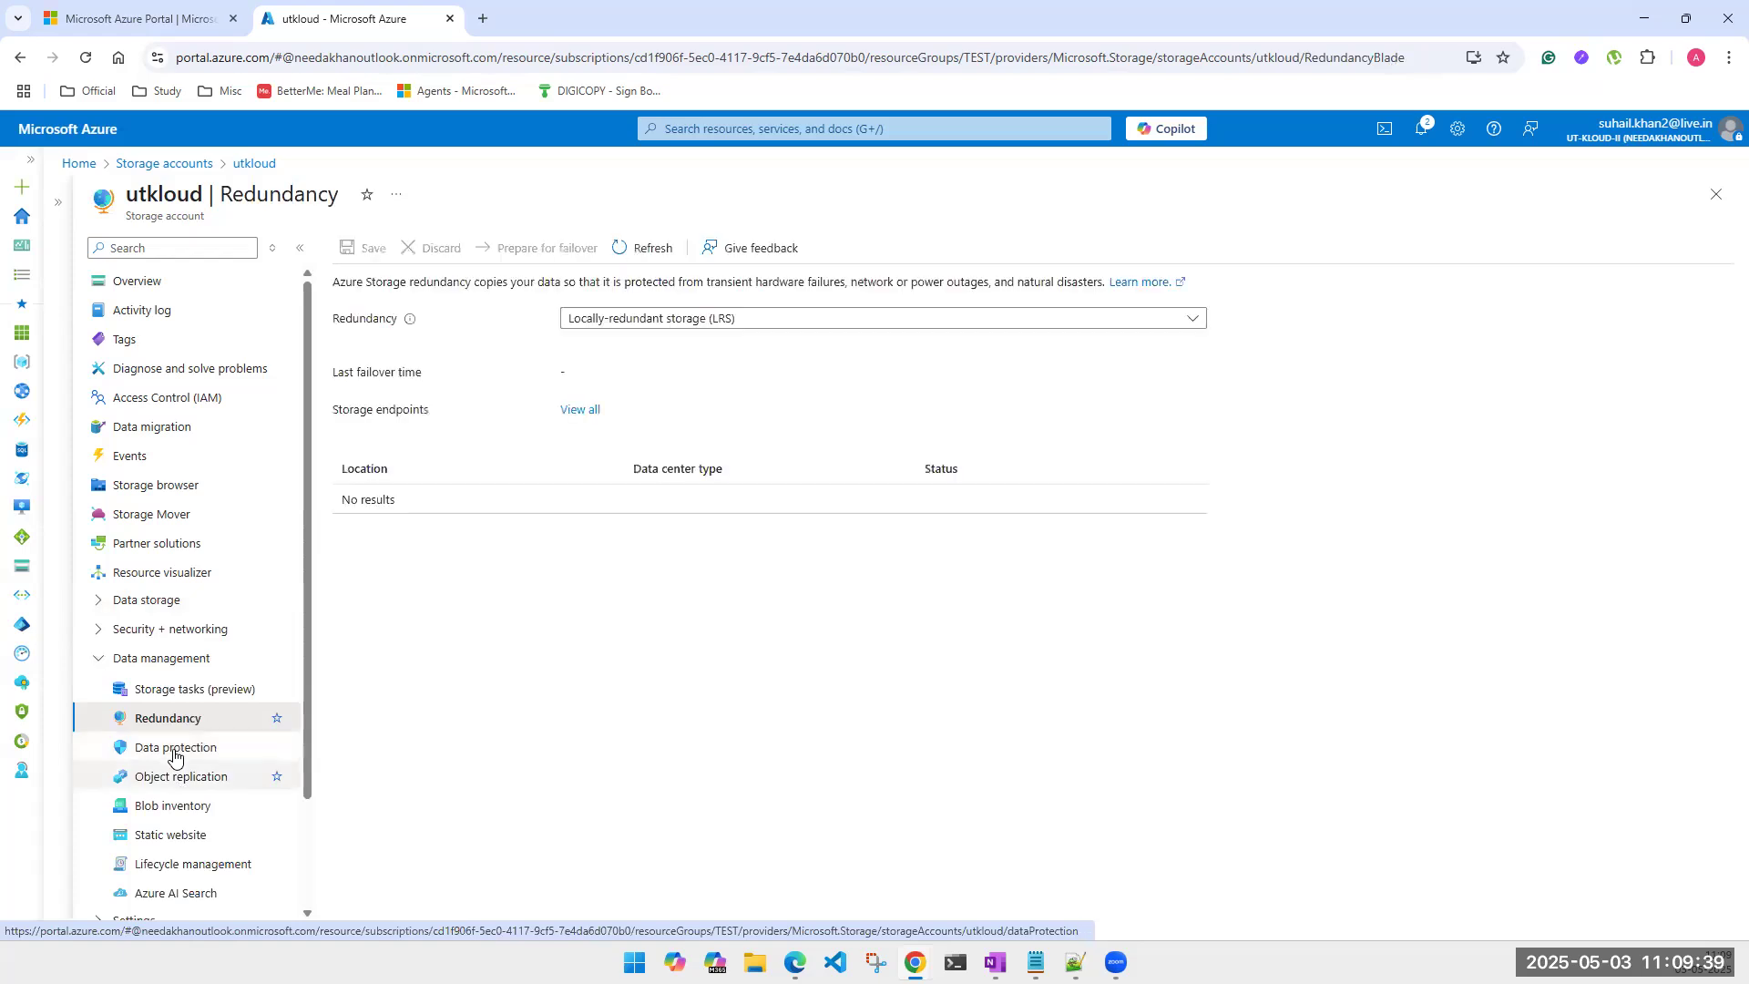
pyautogui.click(176, 756)
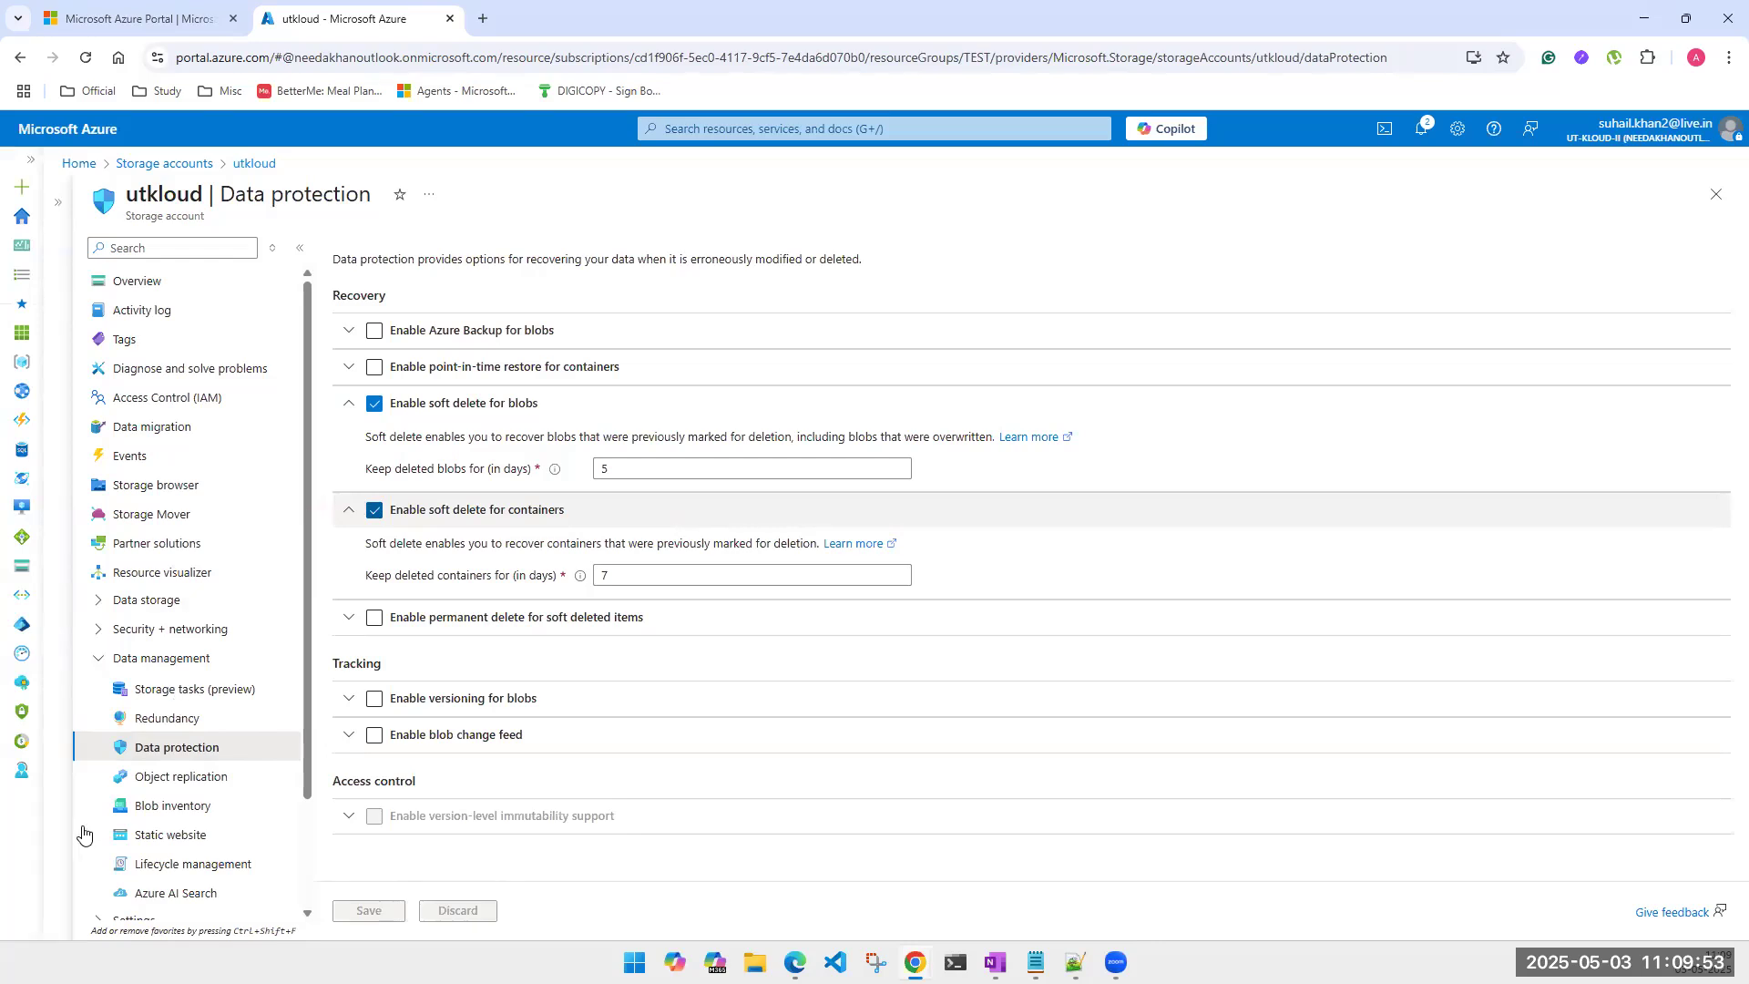
pyautogui.click(155, 776)
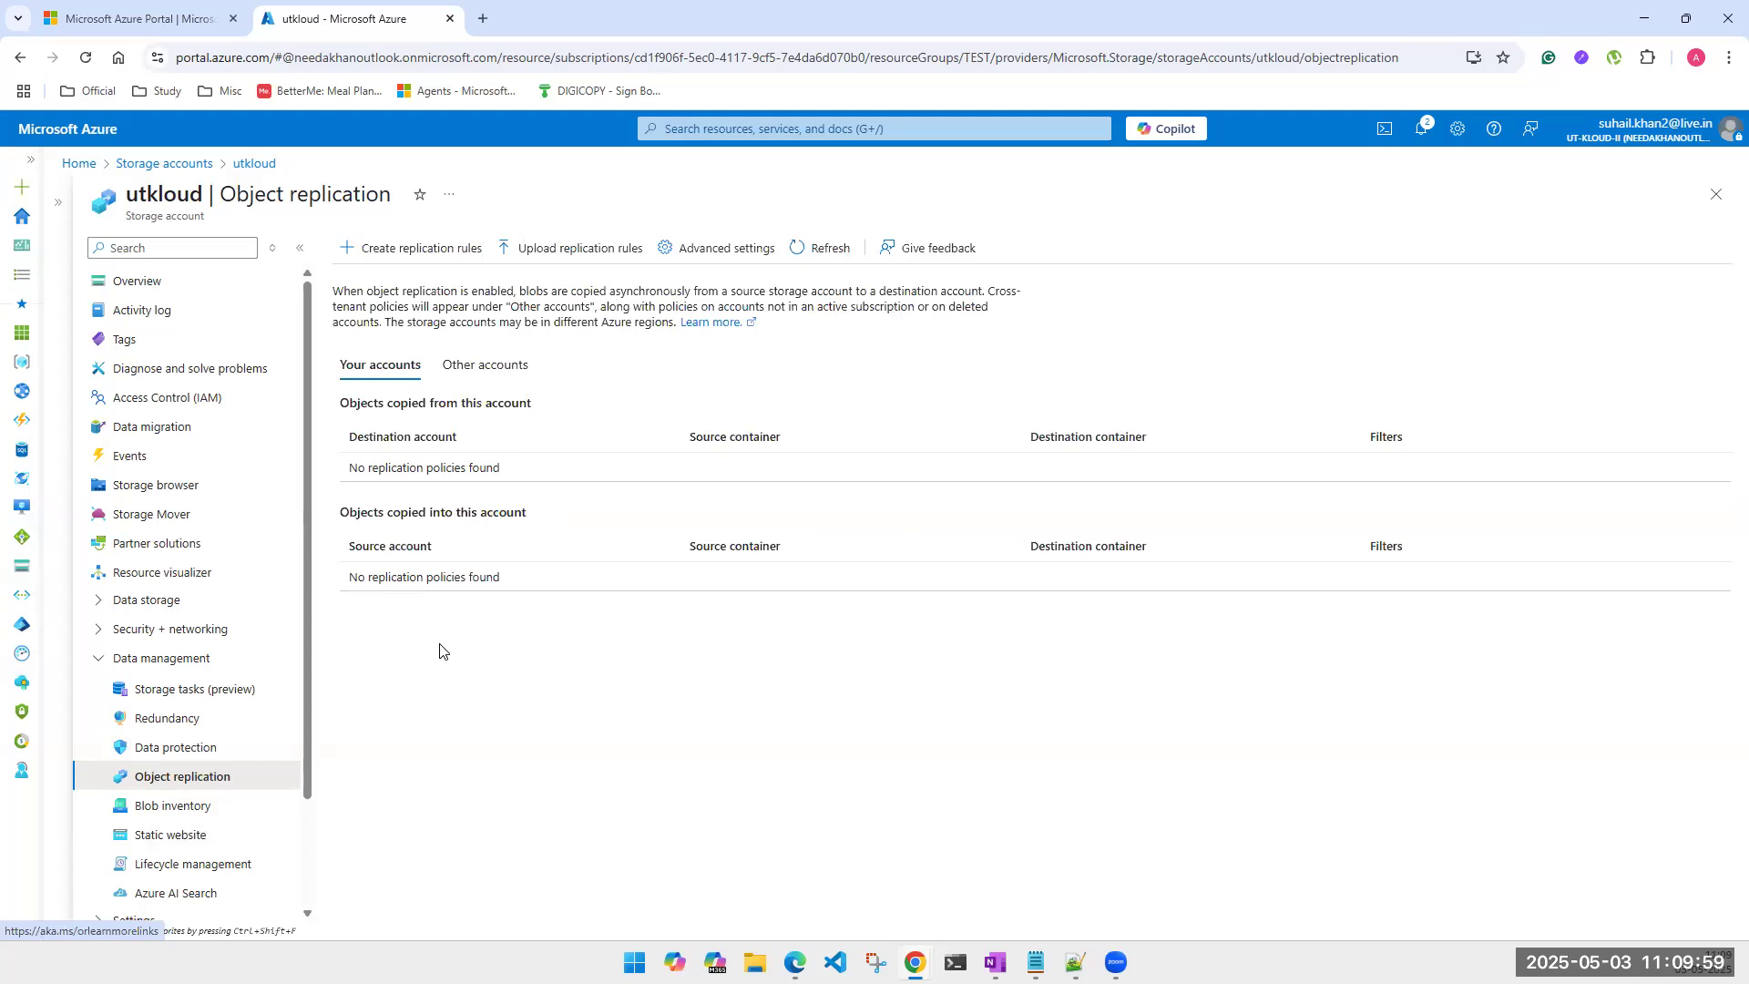
# Step: View utkloud's Blob inventory page and its form for adding a first inventory rule, closing the form without saving
pyautogui.scroll(-3, 234, 649)
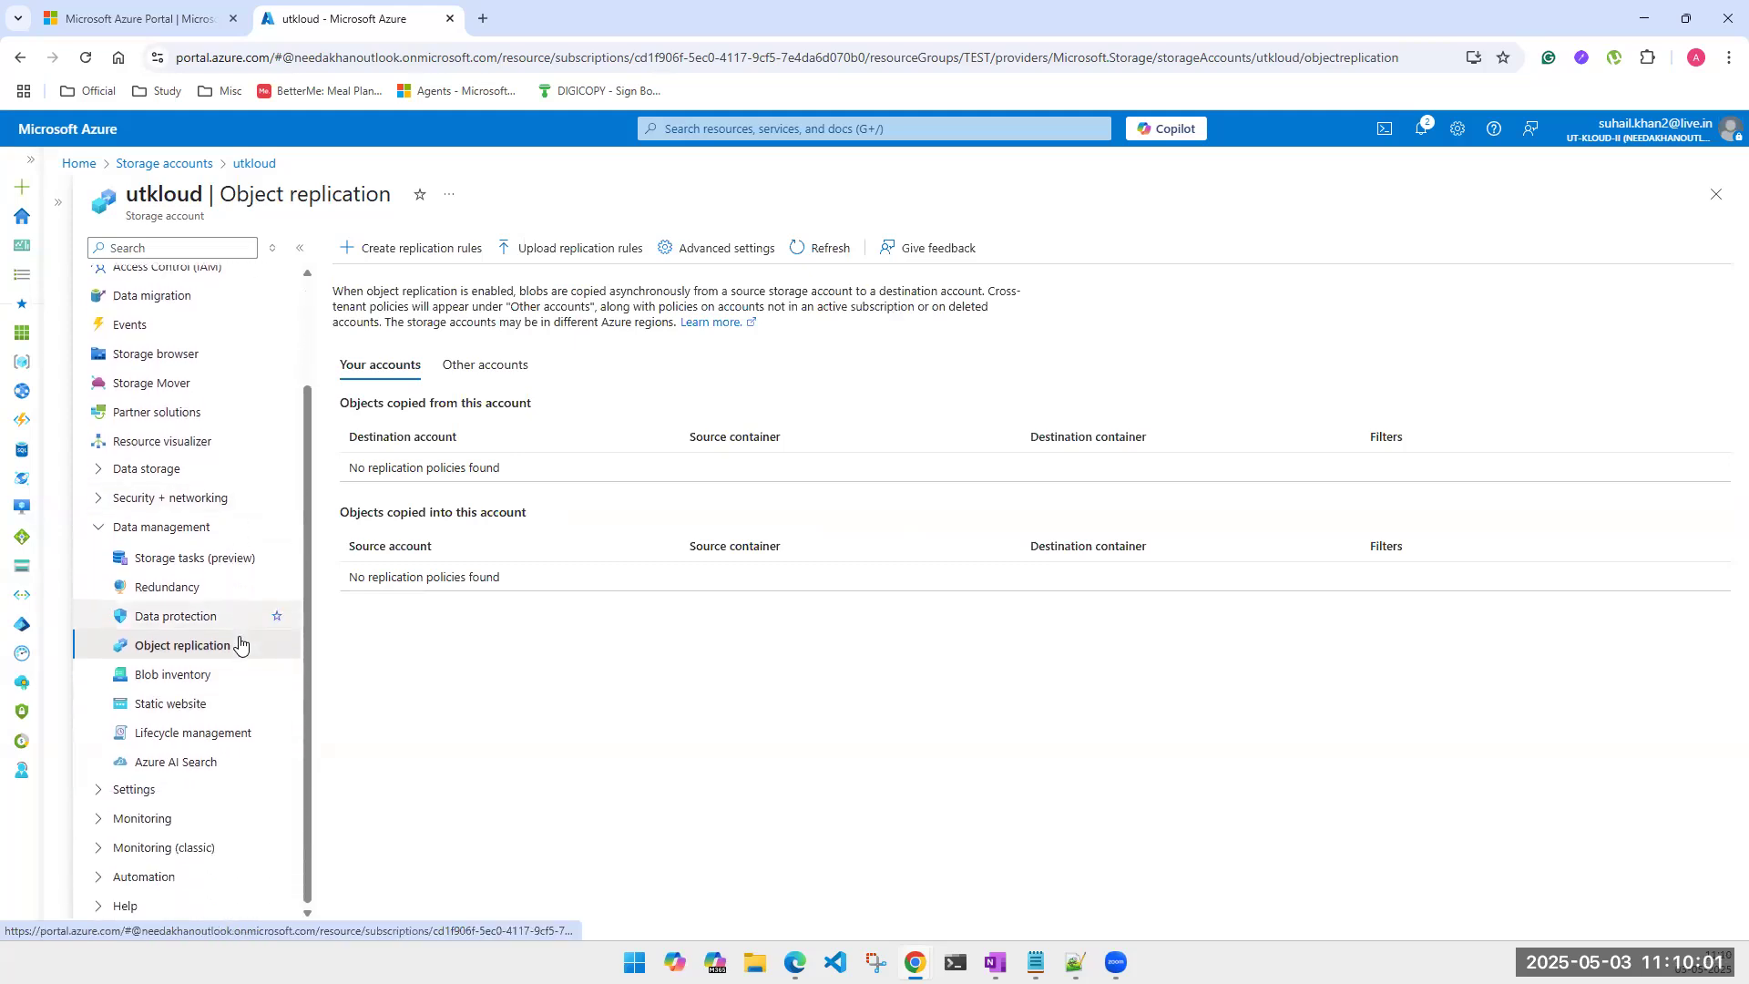
pyautogui.click(170, 690)
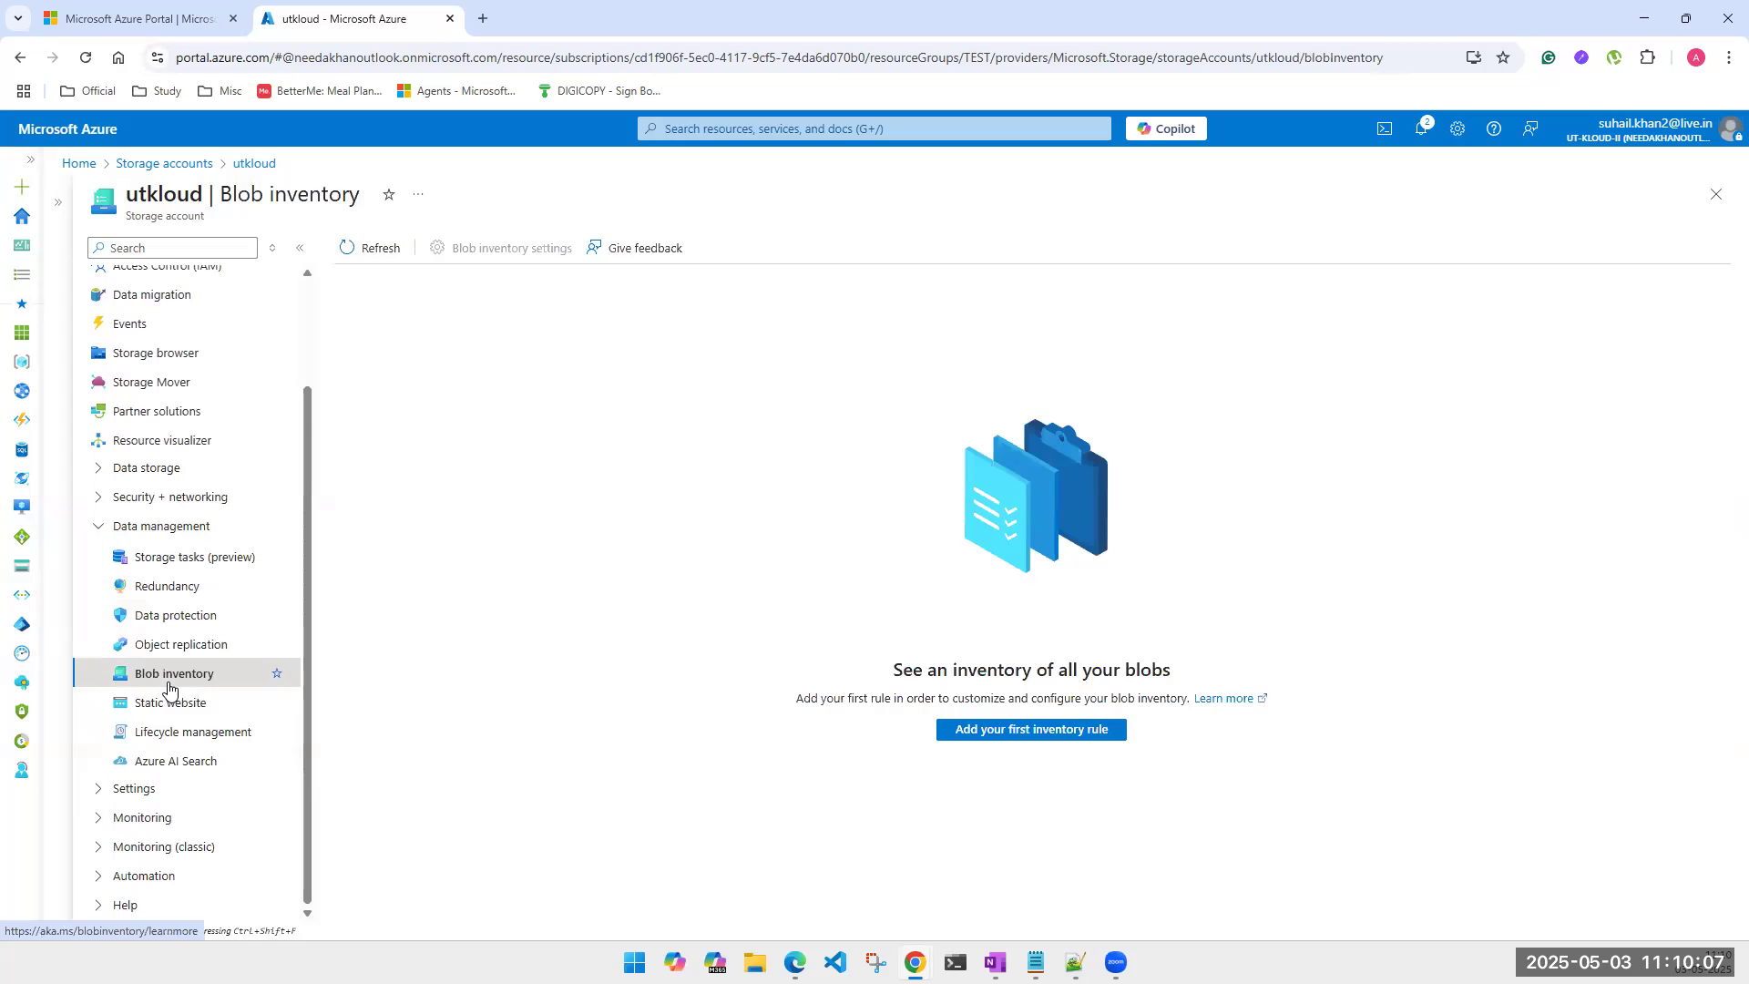
pyautogui.click(1041, 730)
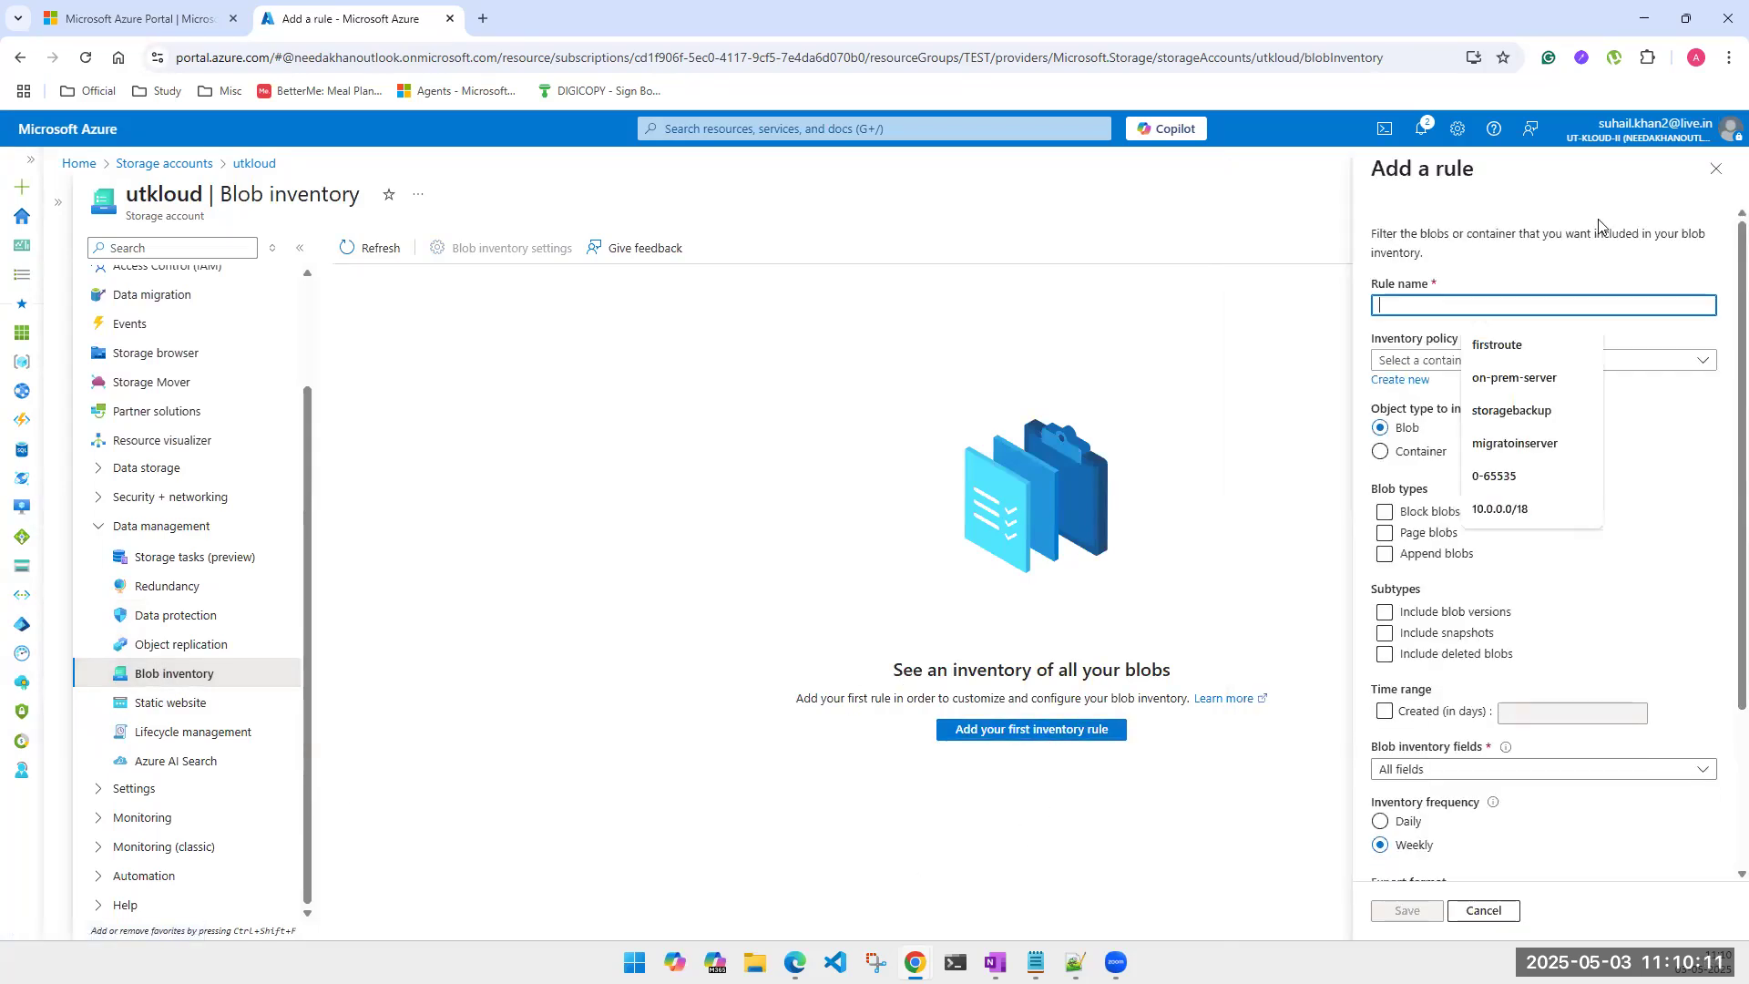
pyautogui.click(1715, 169)
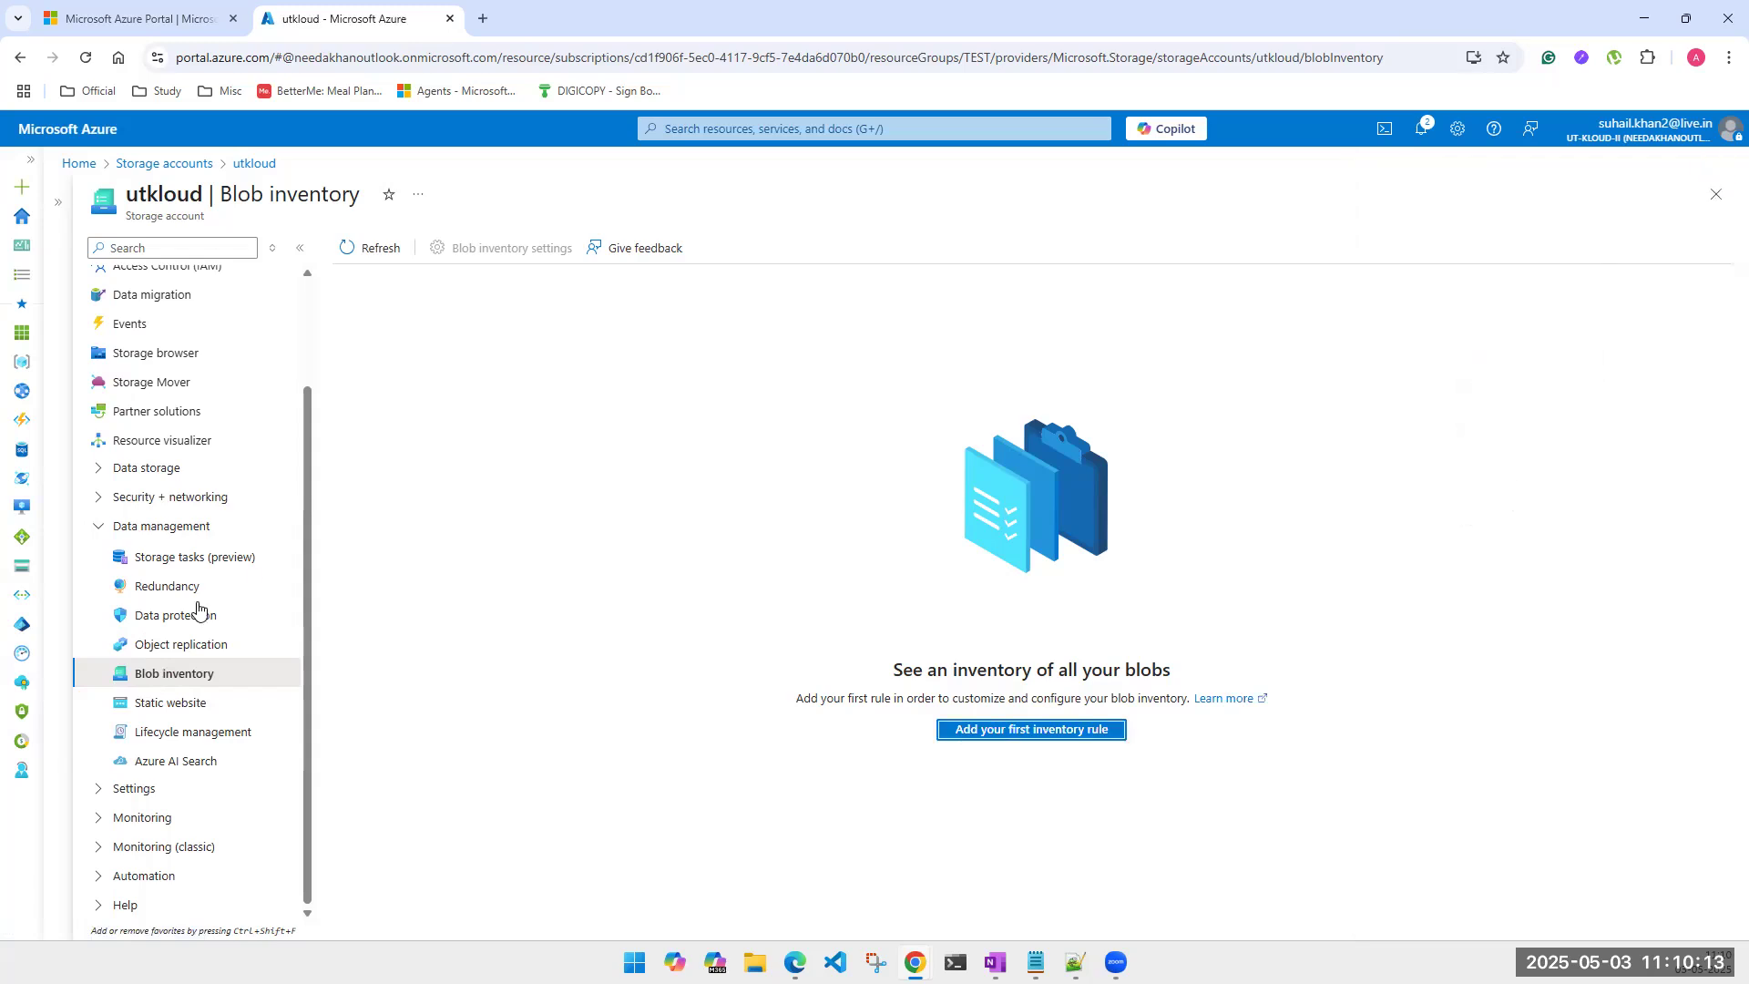
# Step: View utkloud's Static website settings and open the utkloud.in site in a new browser tab
pyautogui.click(173, 707)
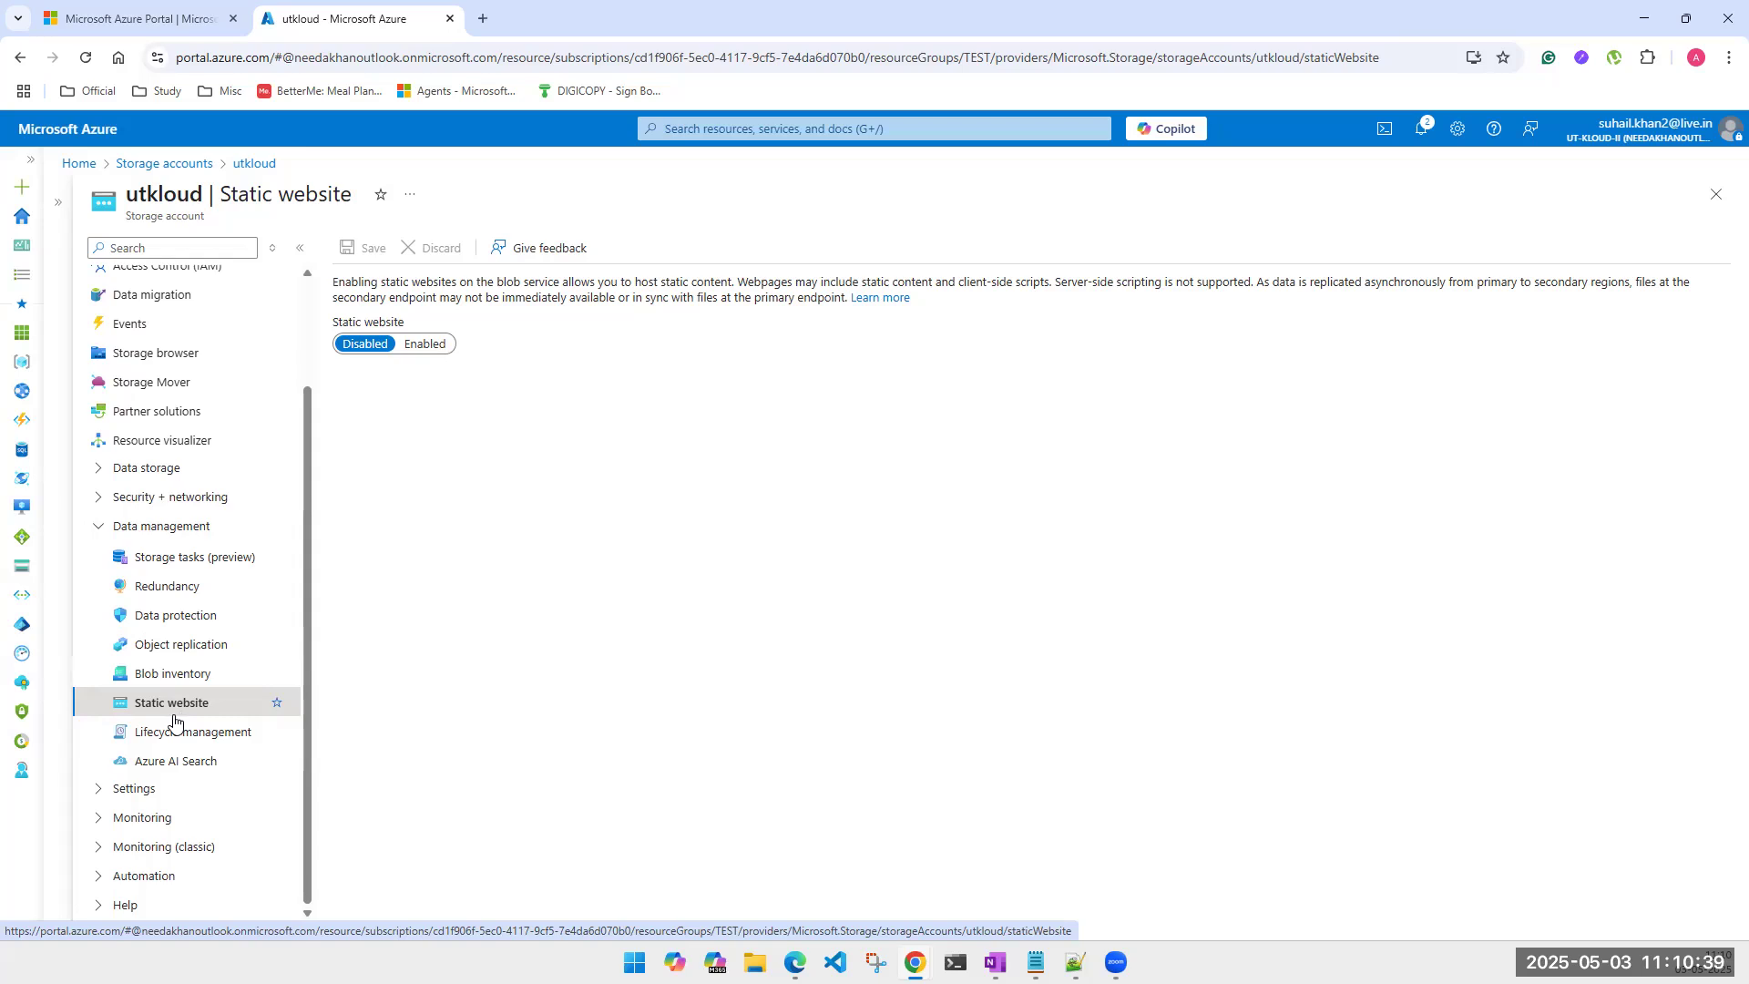
pyautogui.click(482, 19)
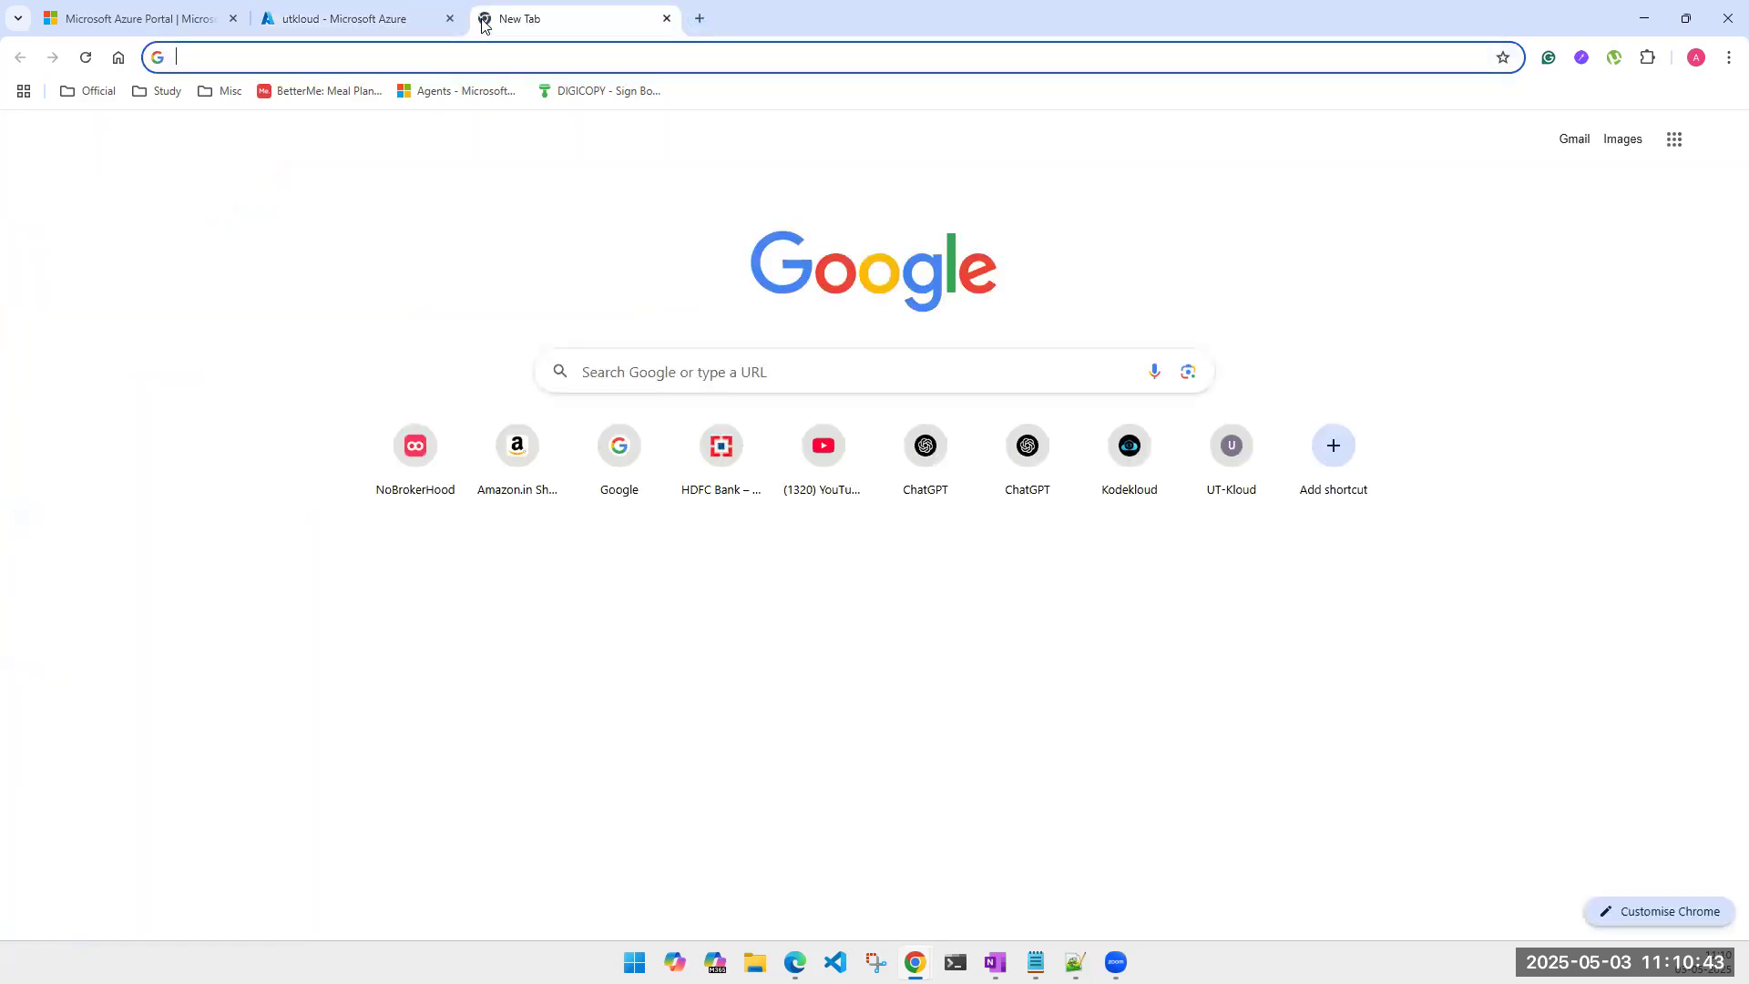
pyautogui.write('utkloud.in')
pyautogui.press('Return')
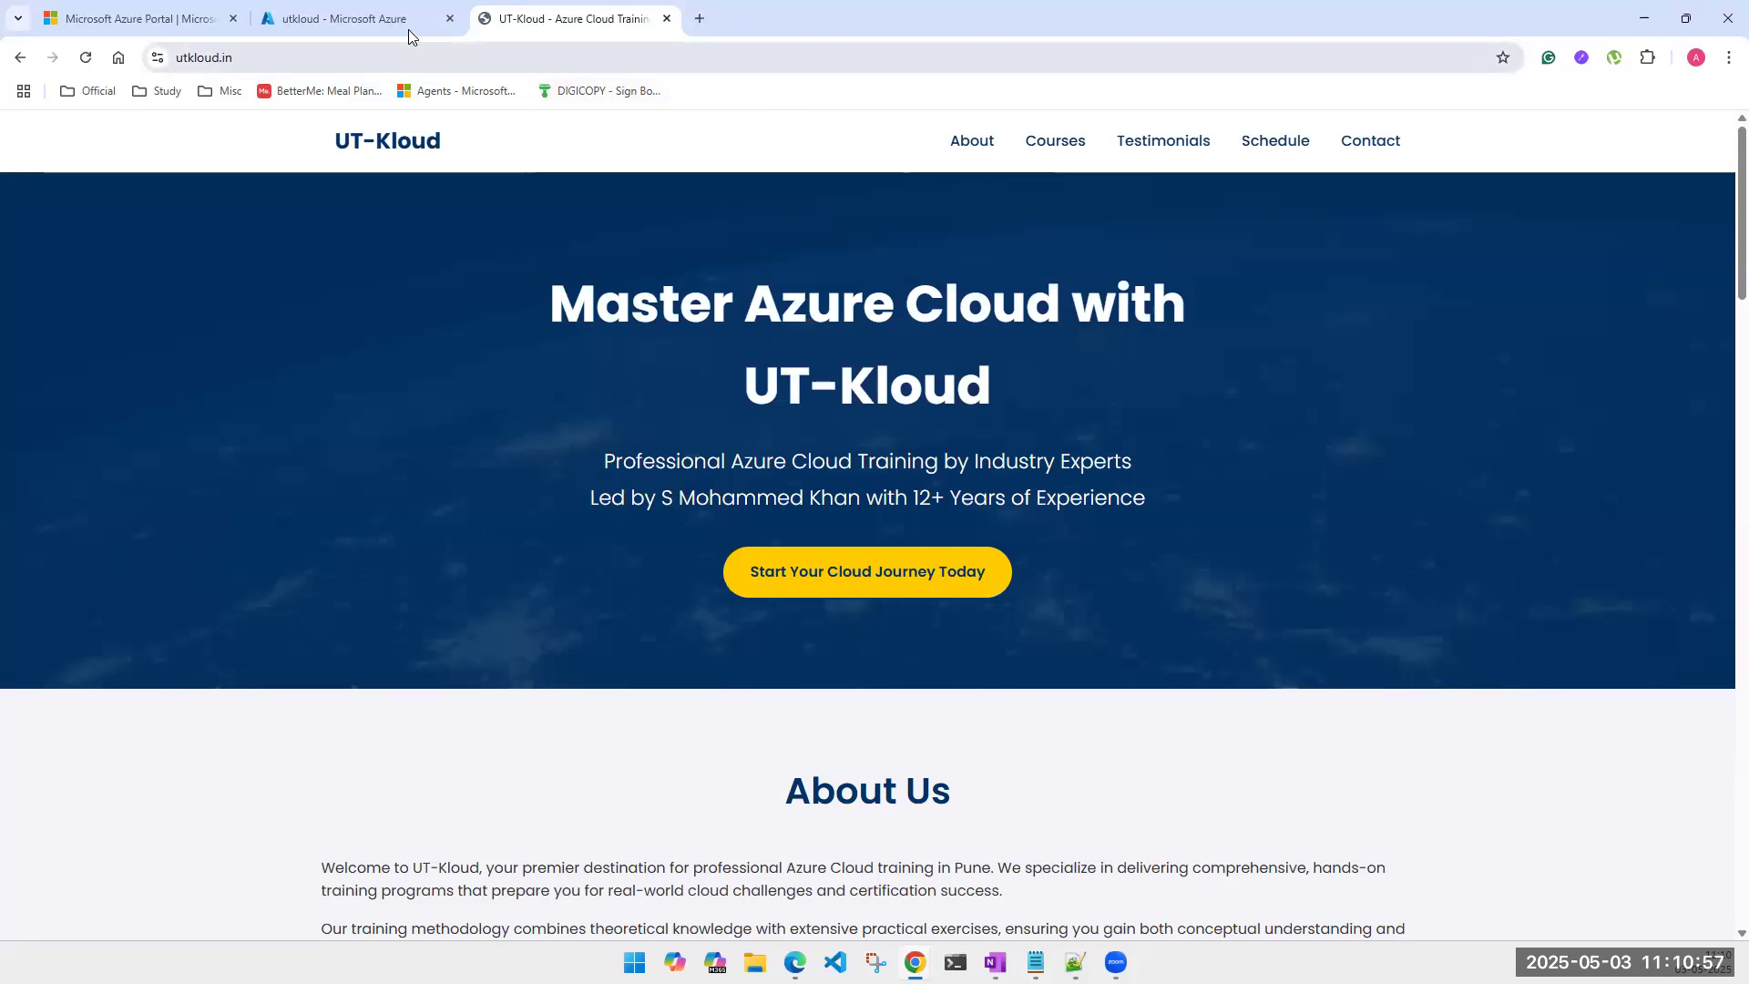
# Step: Return to the Azure portal, view utkloud's Lifecycle management rules, and close the storage account
pyautogui.click(339, 19)
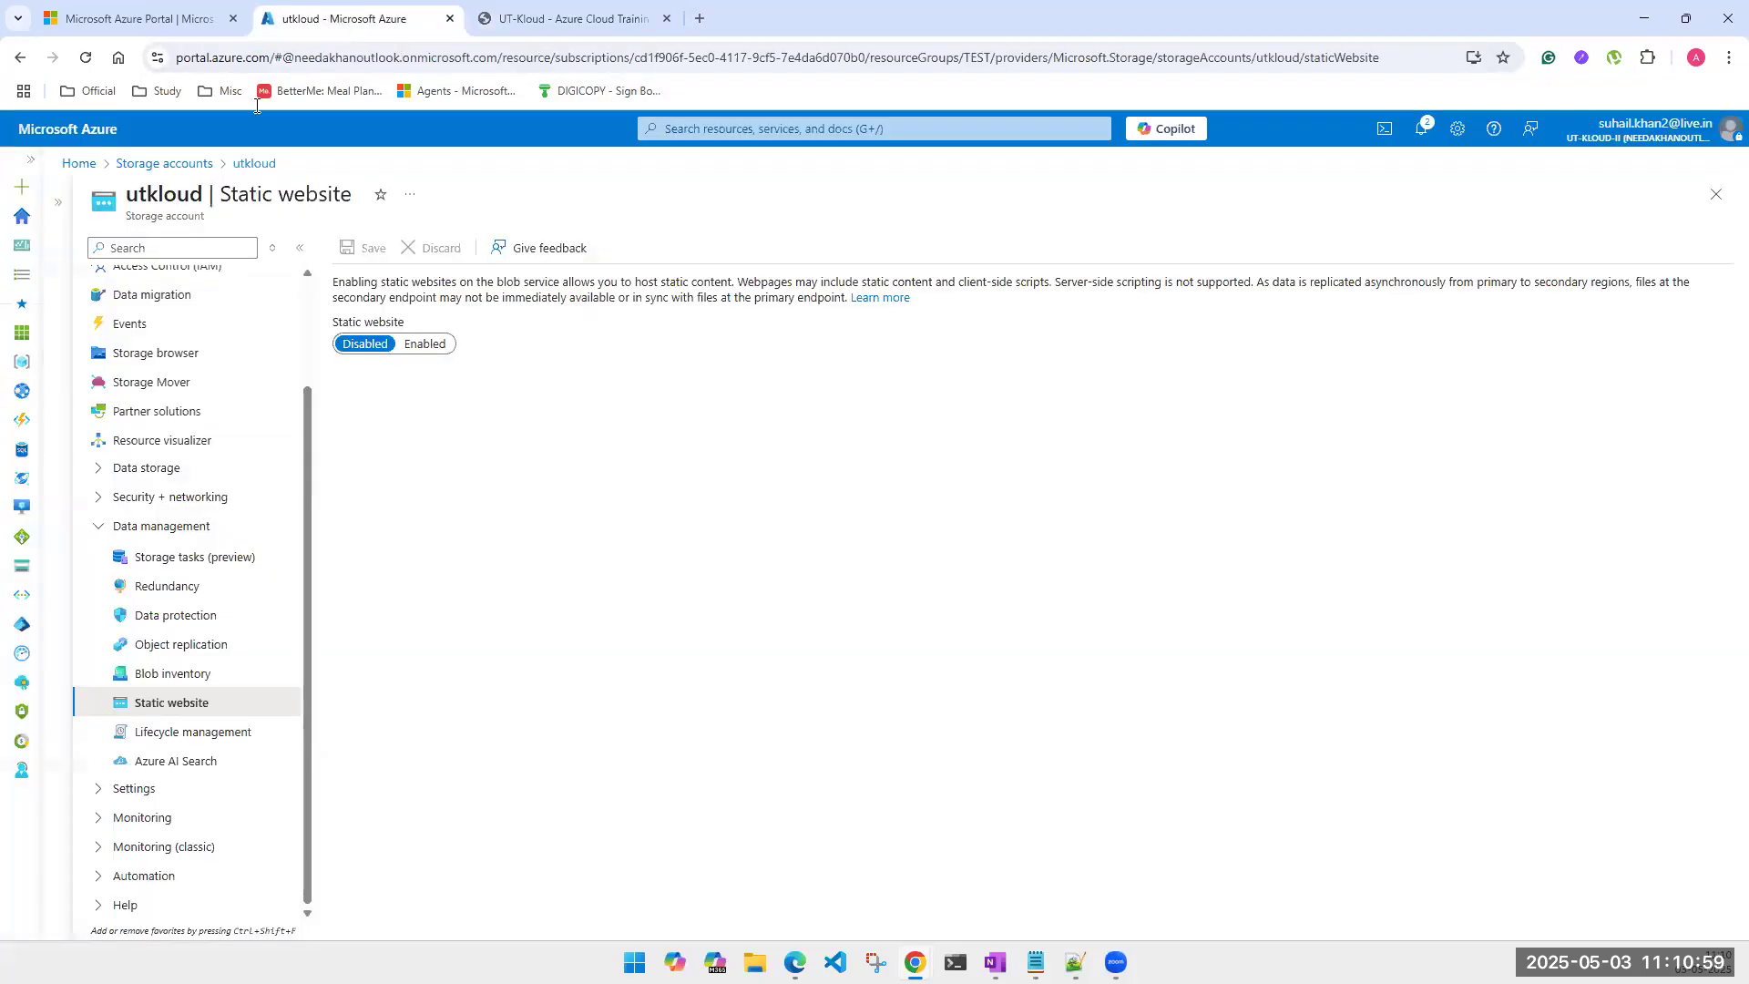
pyautogui.click(182, 736)
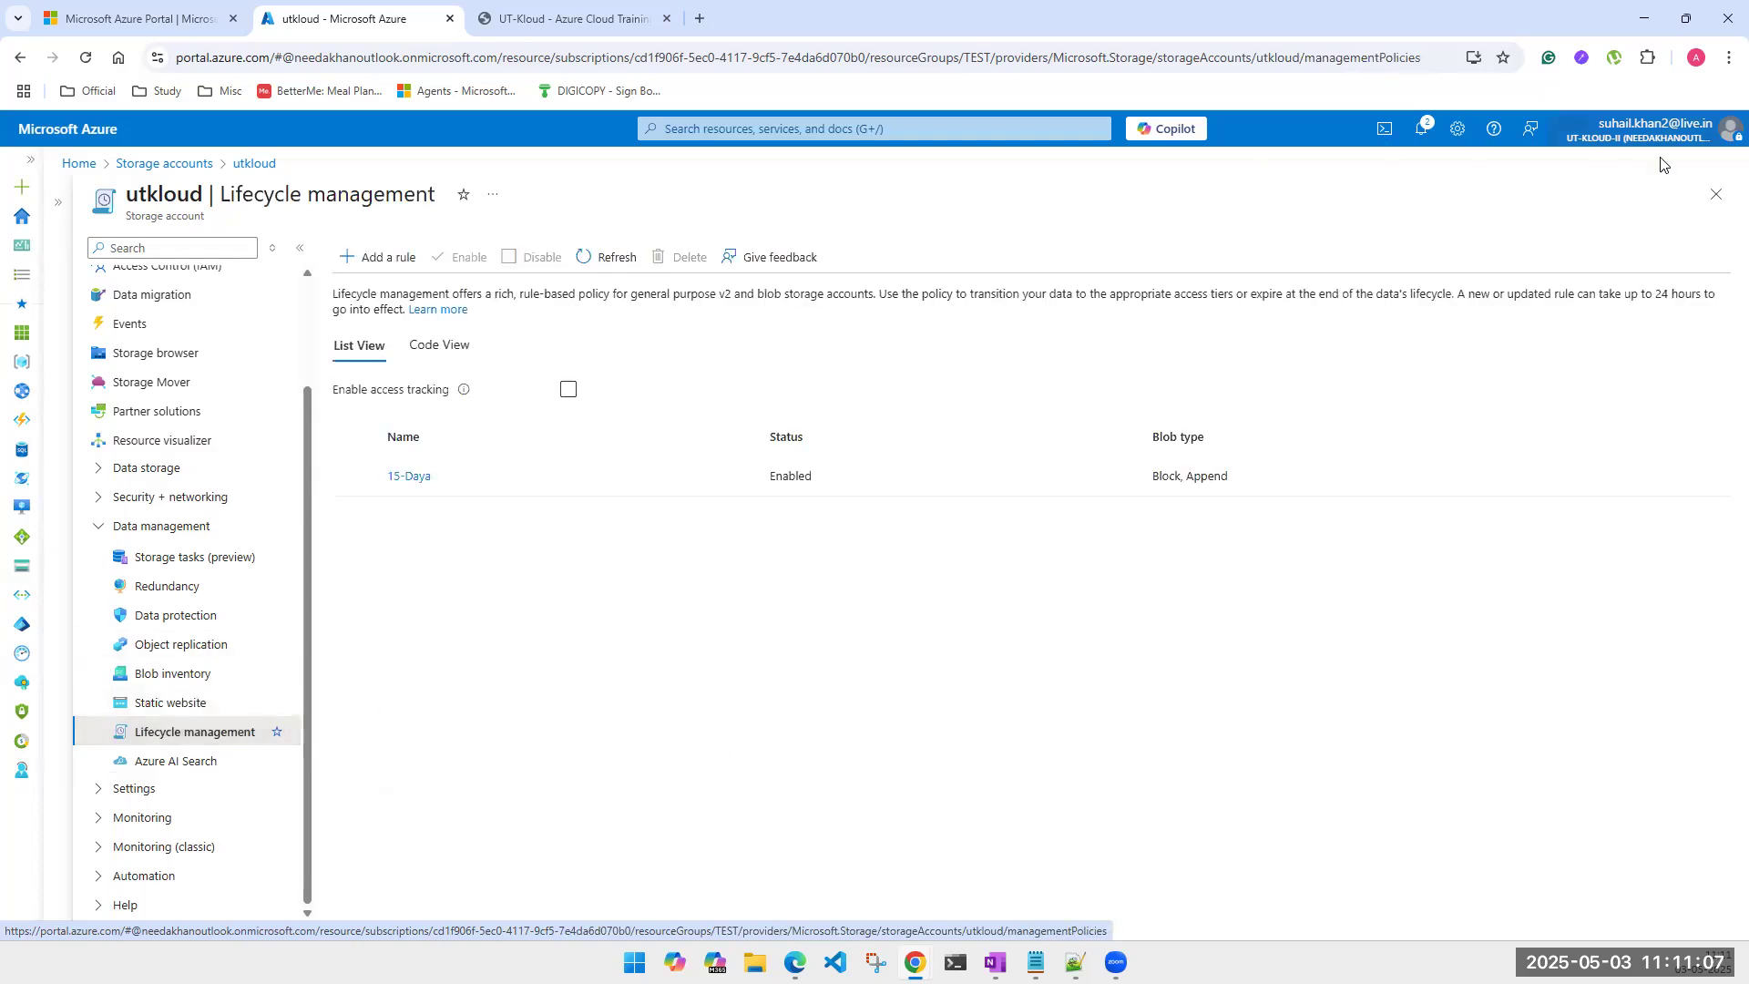
pyautogui.click(1717, 195)
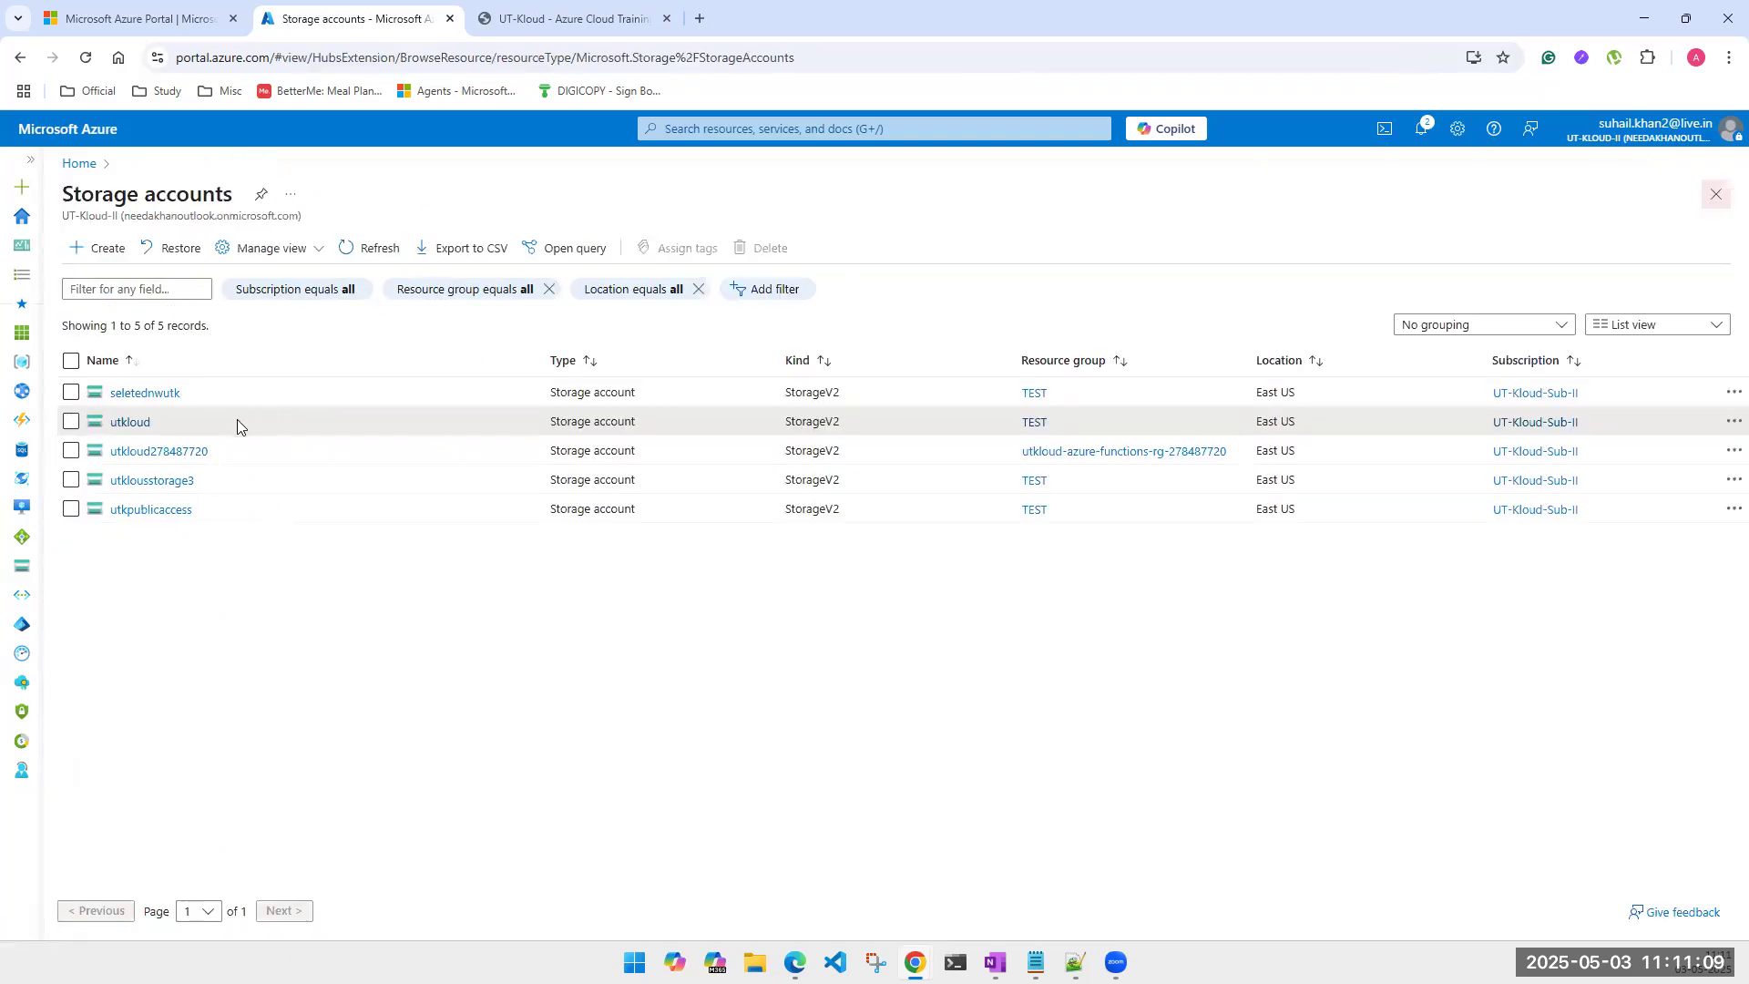
# Step: Examine the properties of storage.jpeg in utkloud's secondfoledr container, and close the blob details
pyautogui.click(142, 423)
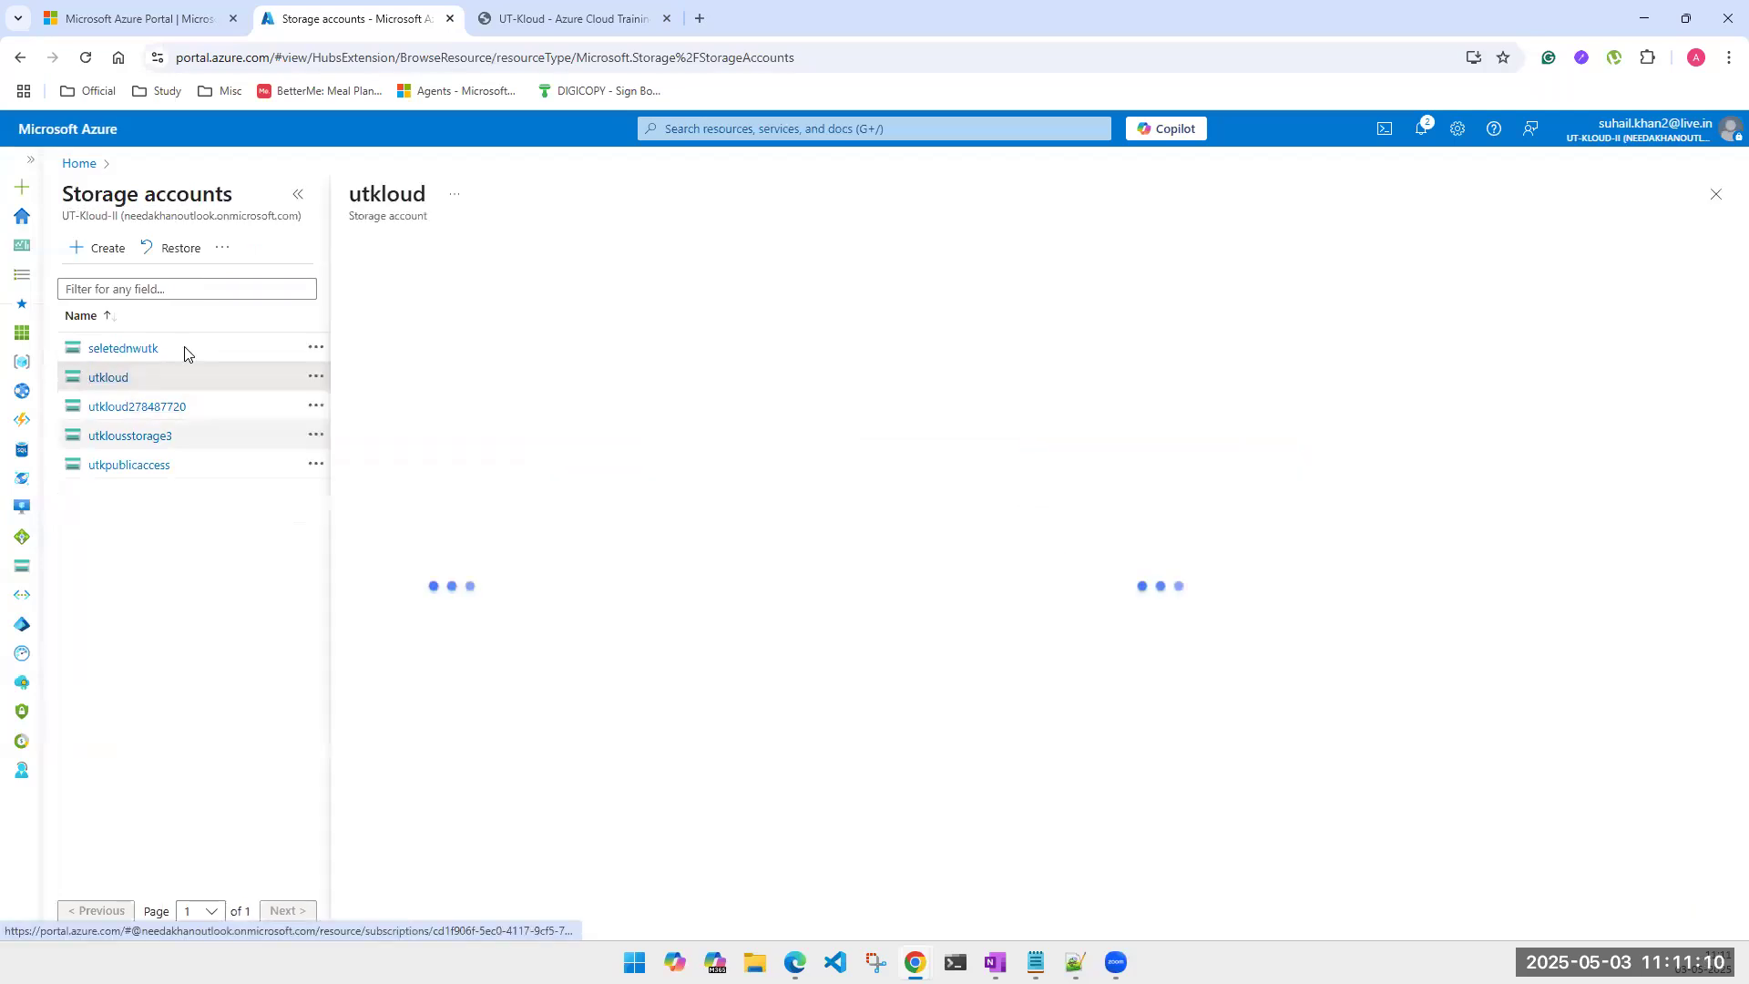
pyautogui.click(298, 198)
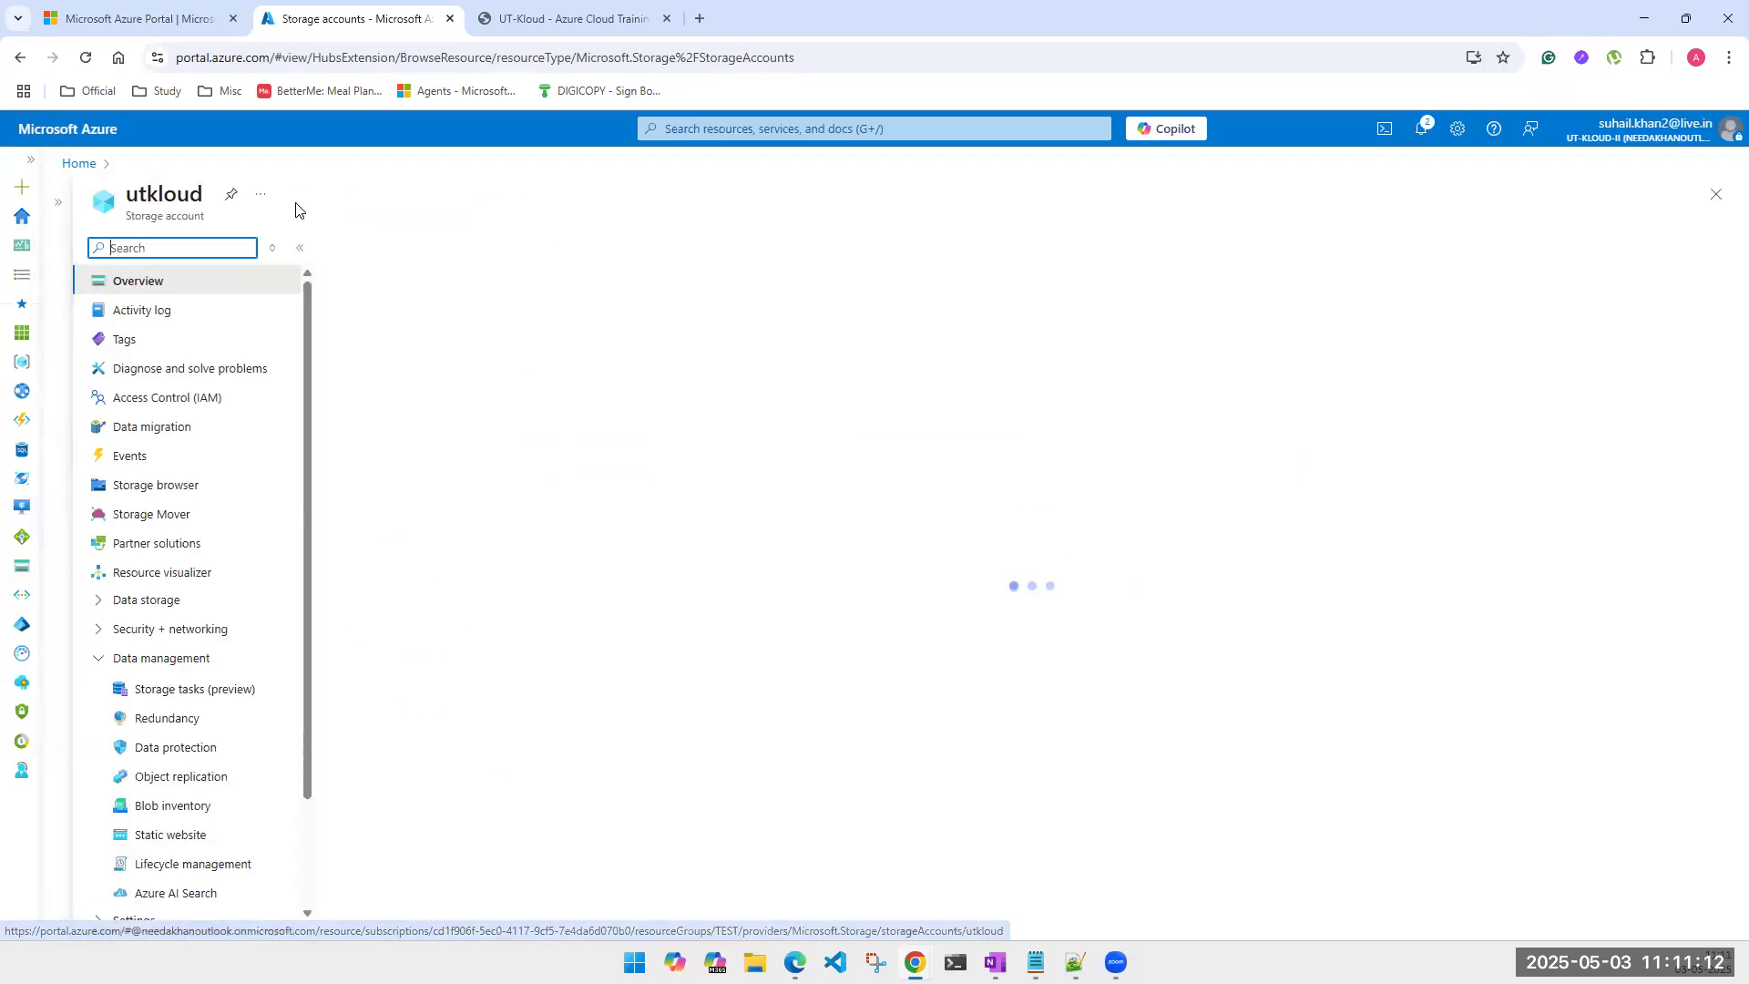
pyautogui.click(99, 608)
pyautogui.click(154, 632)
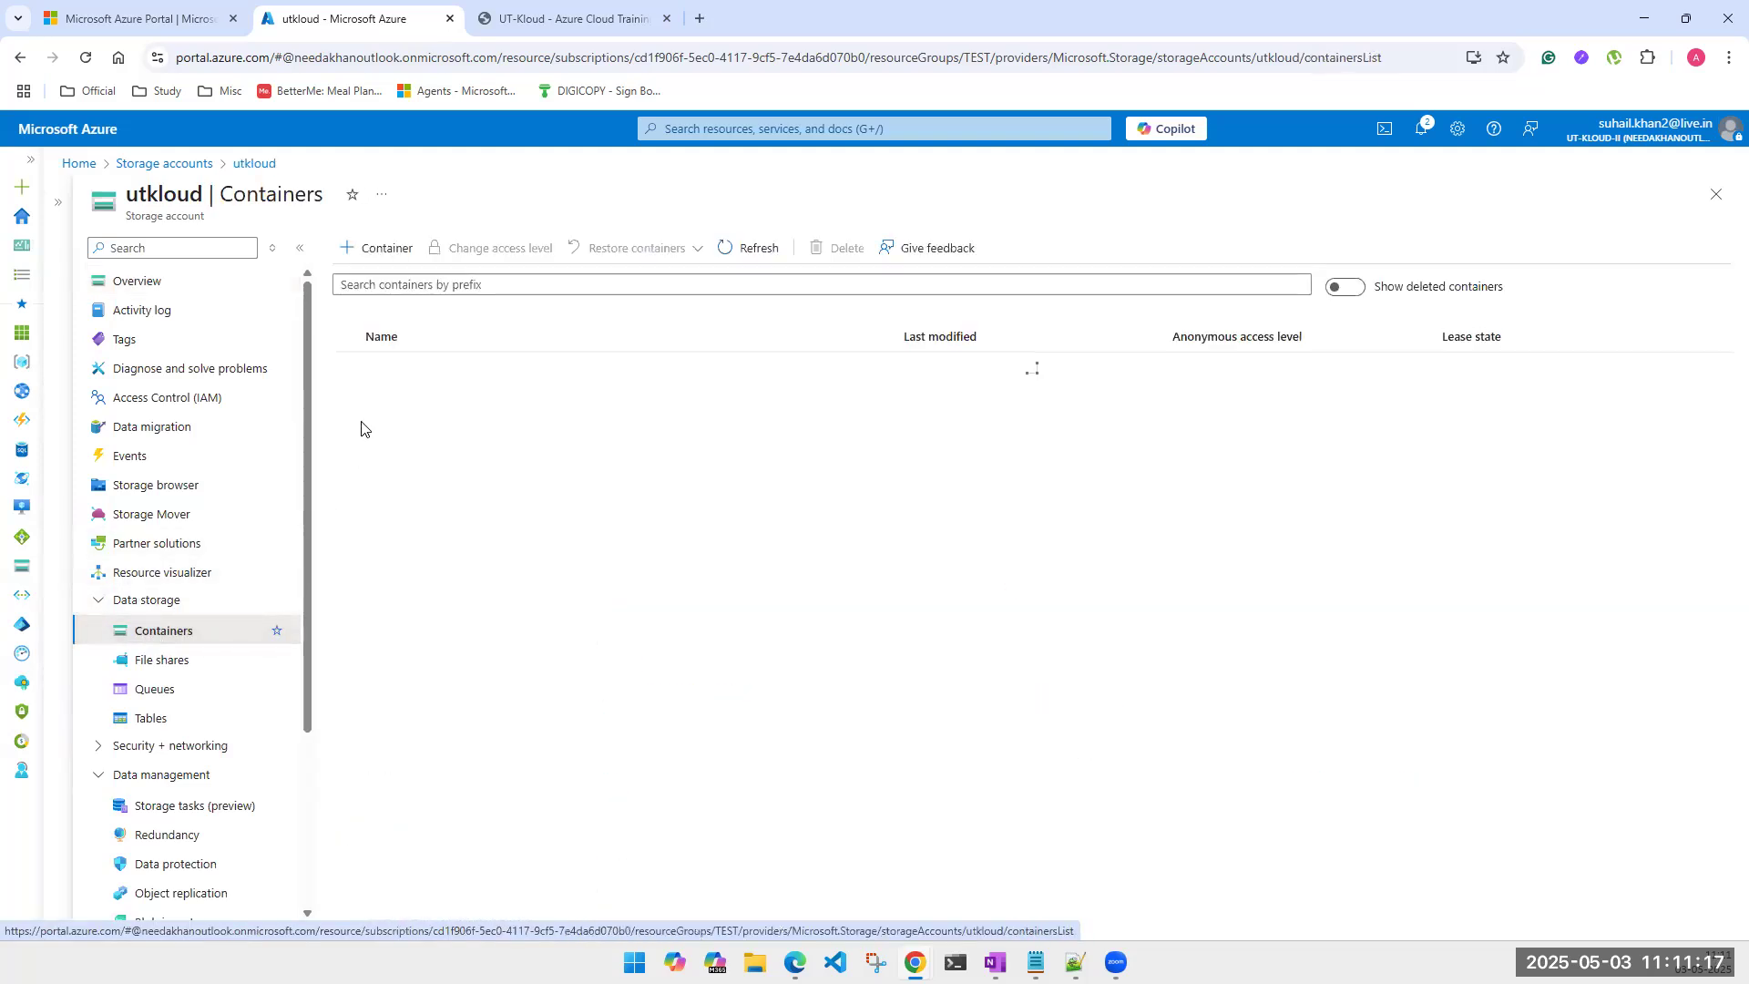
pyautogui.click(387, 428)
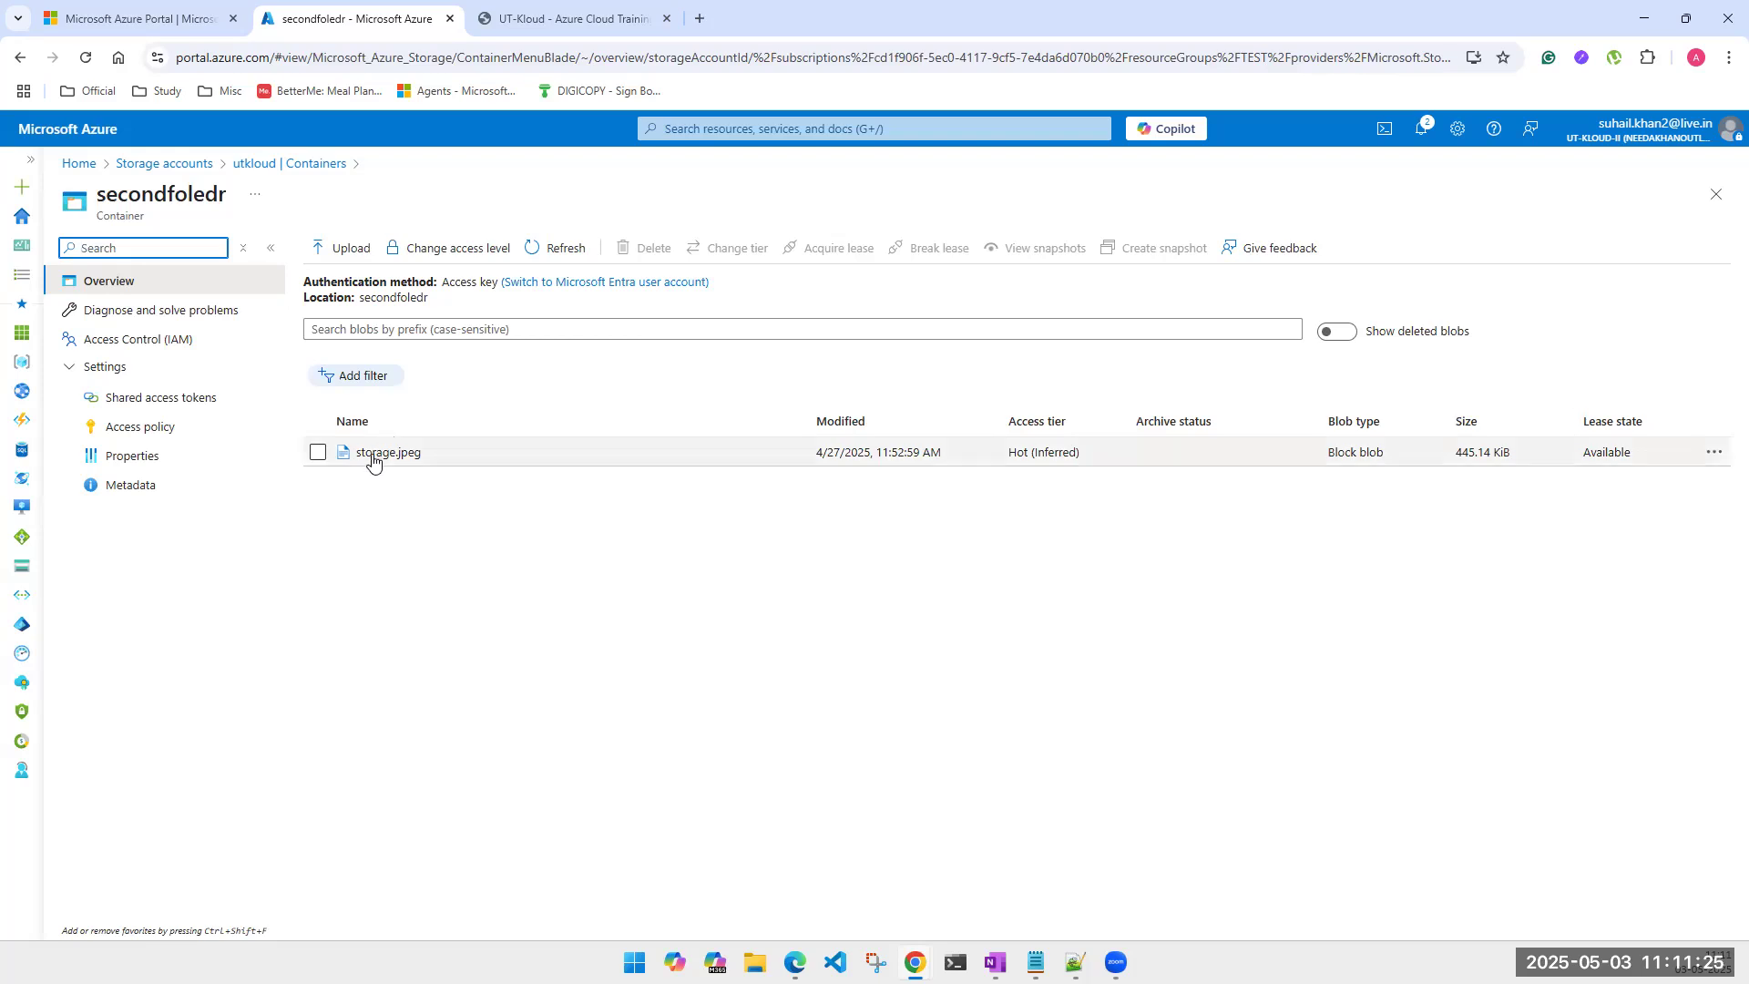
pyautogui.click(373, 455)
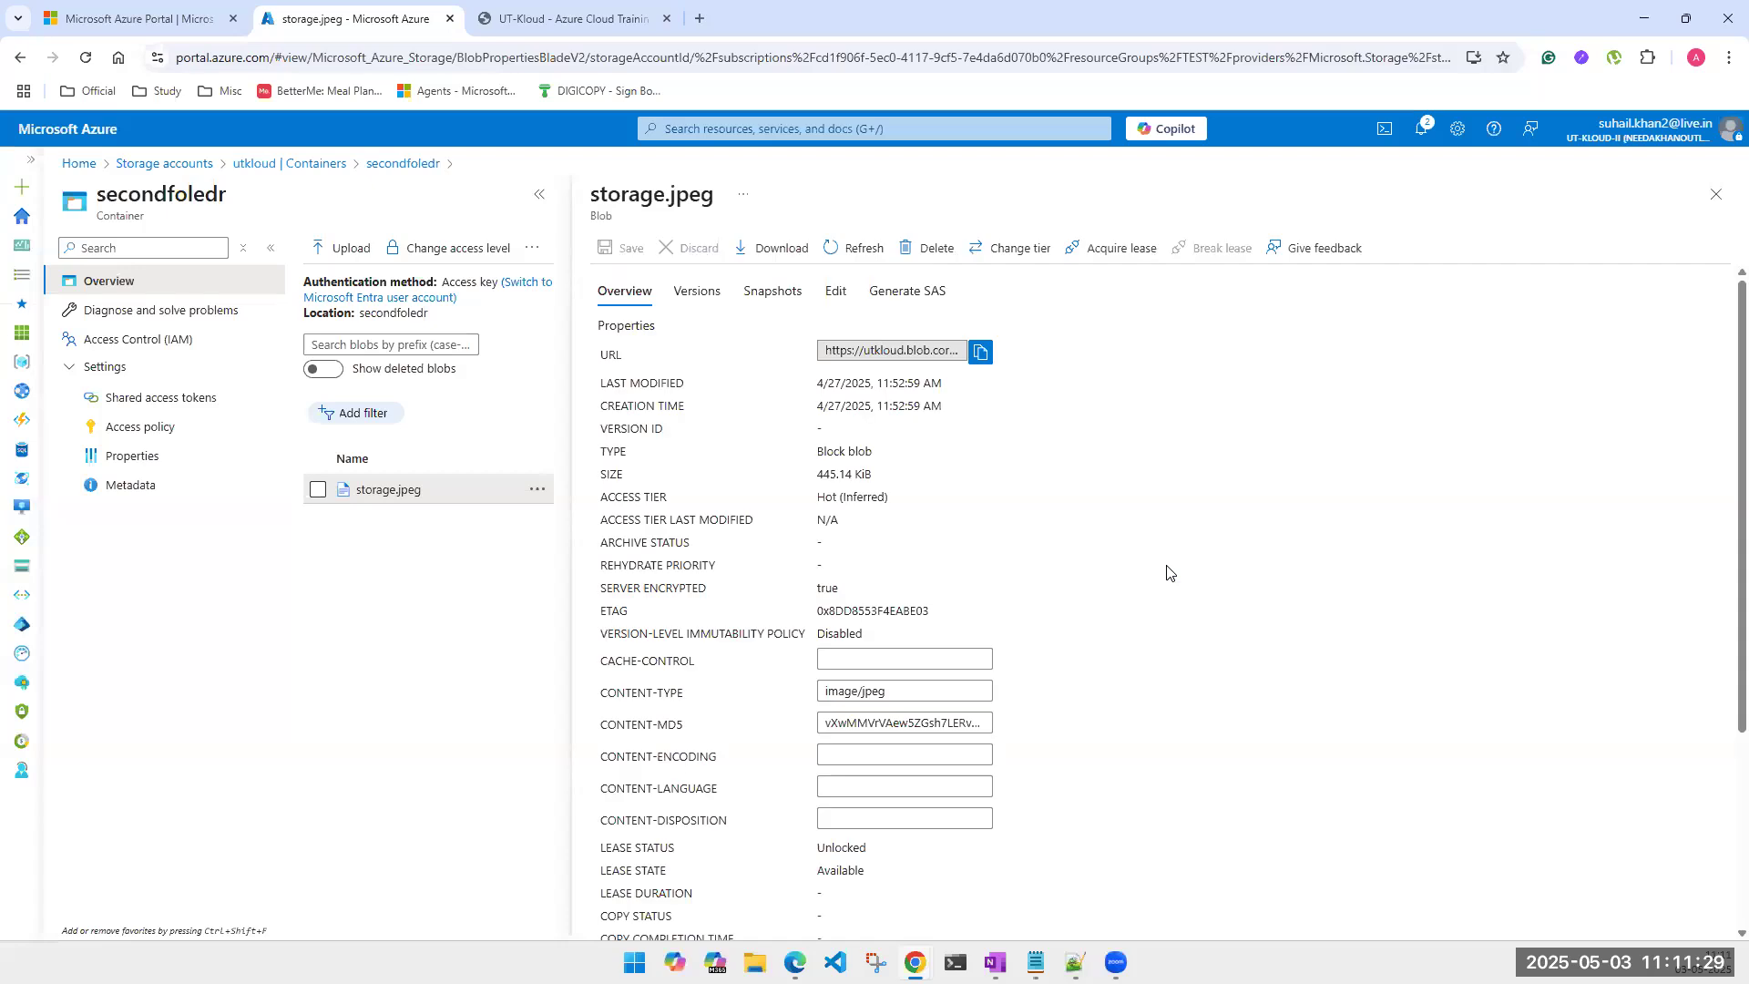
pyautogui.click(1716, 194)
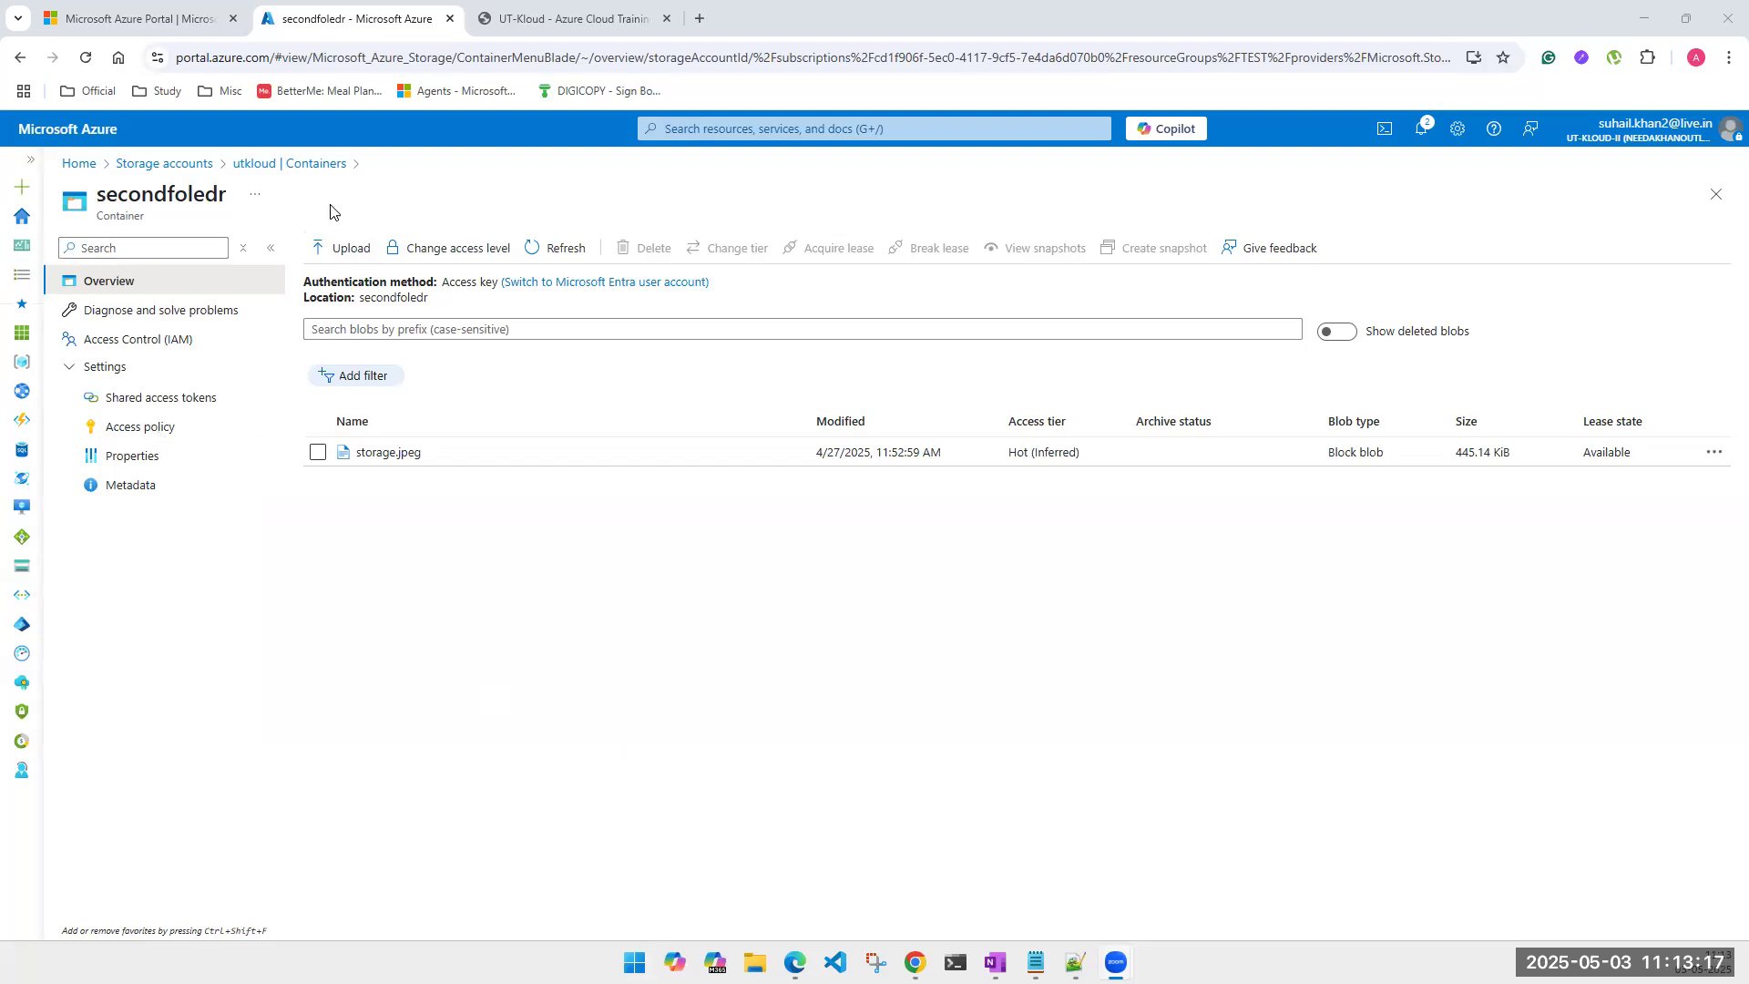
pyautogui.click(26, 168)
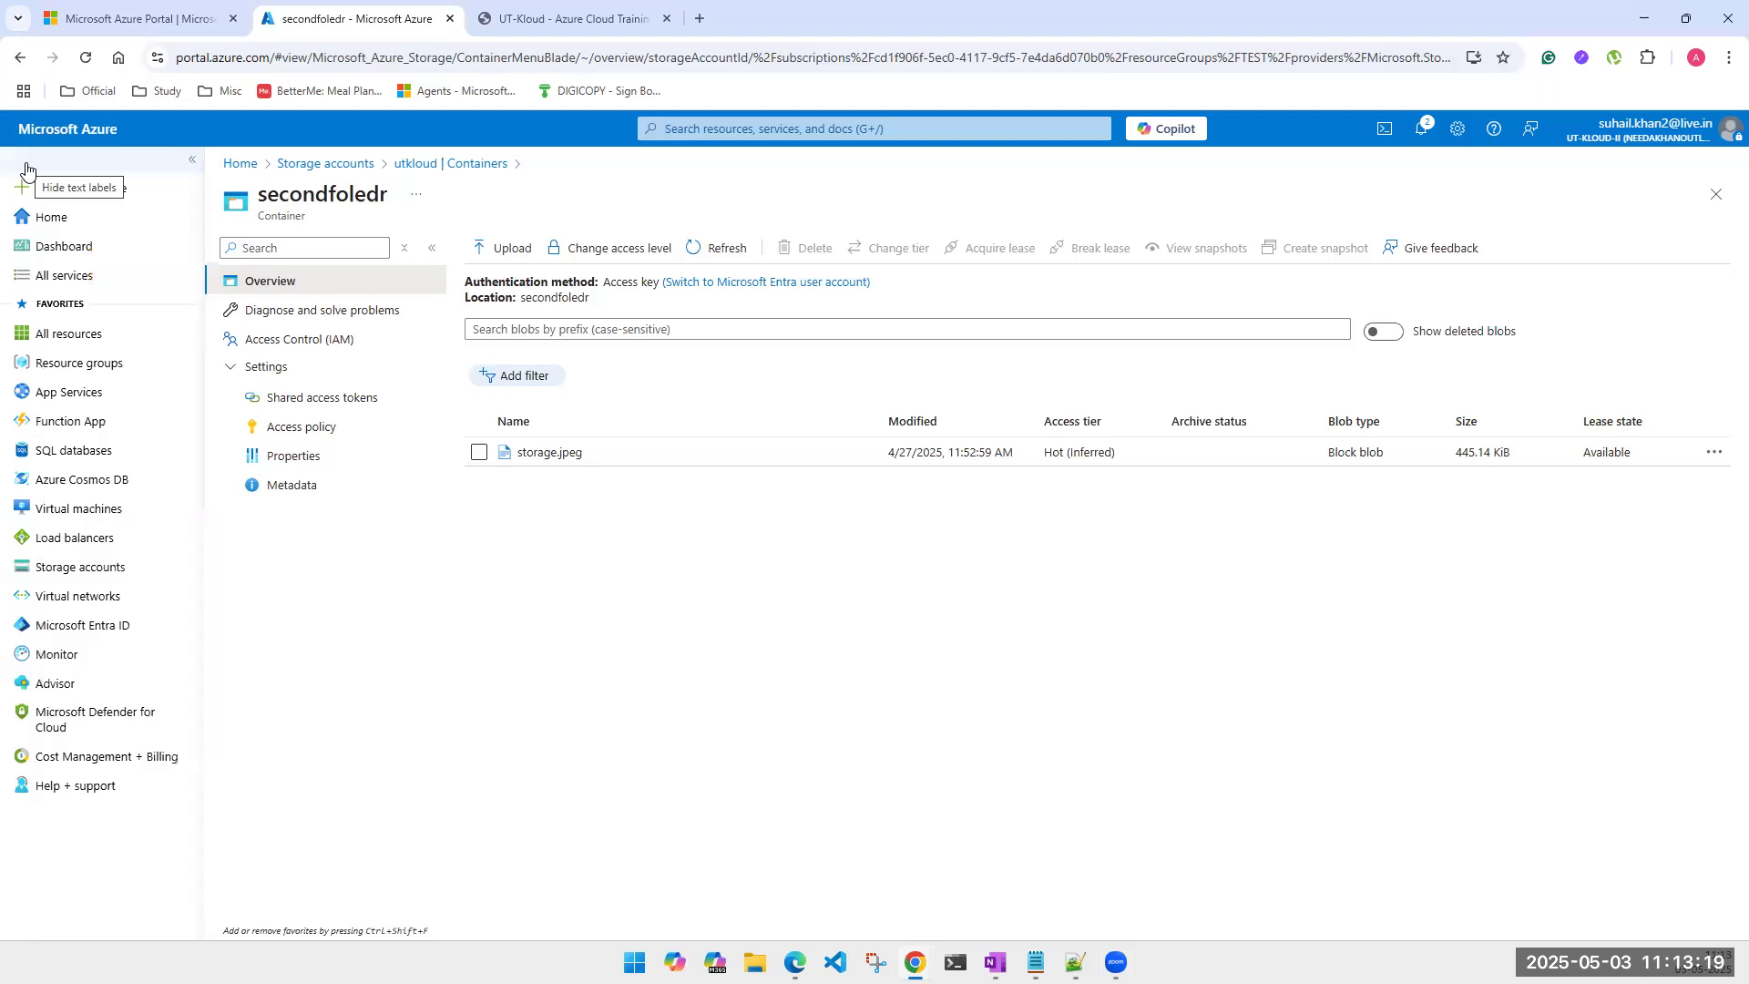
pyautogui.click(26, 168)
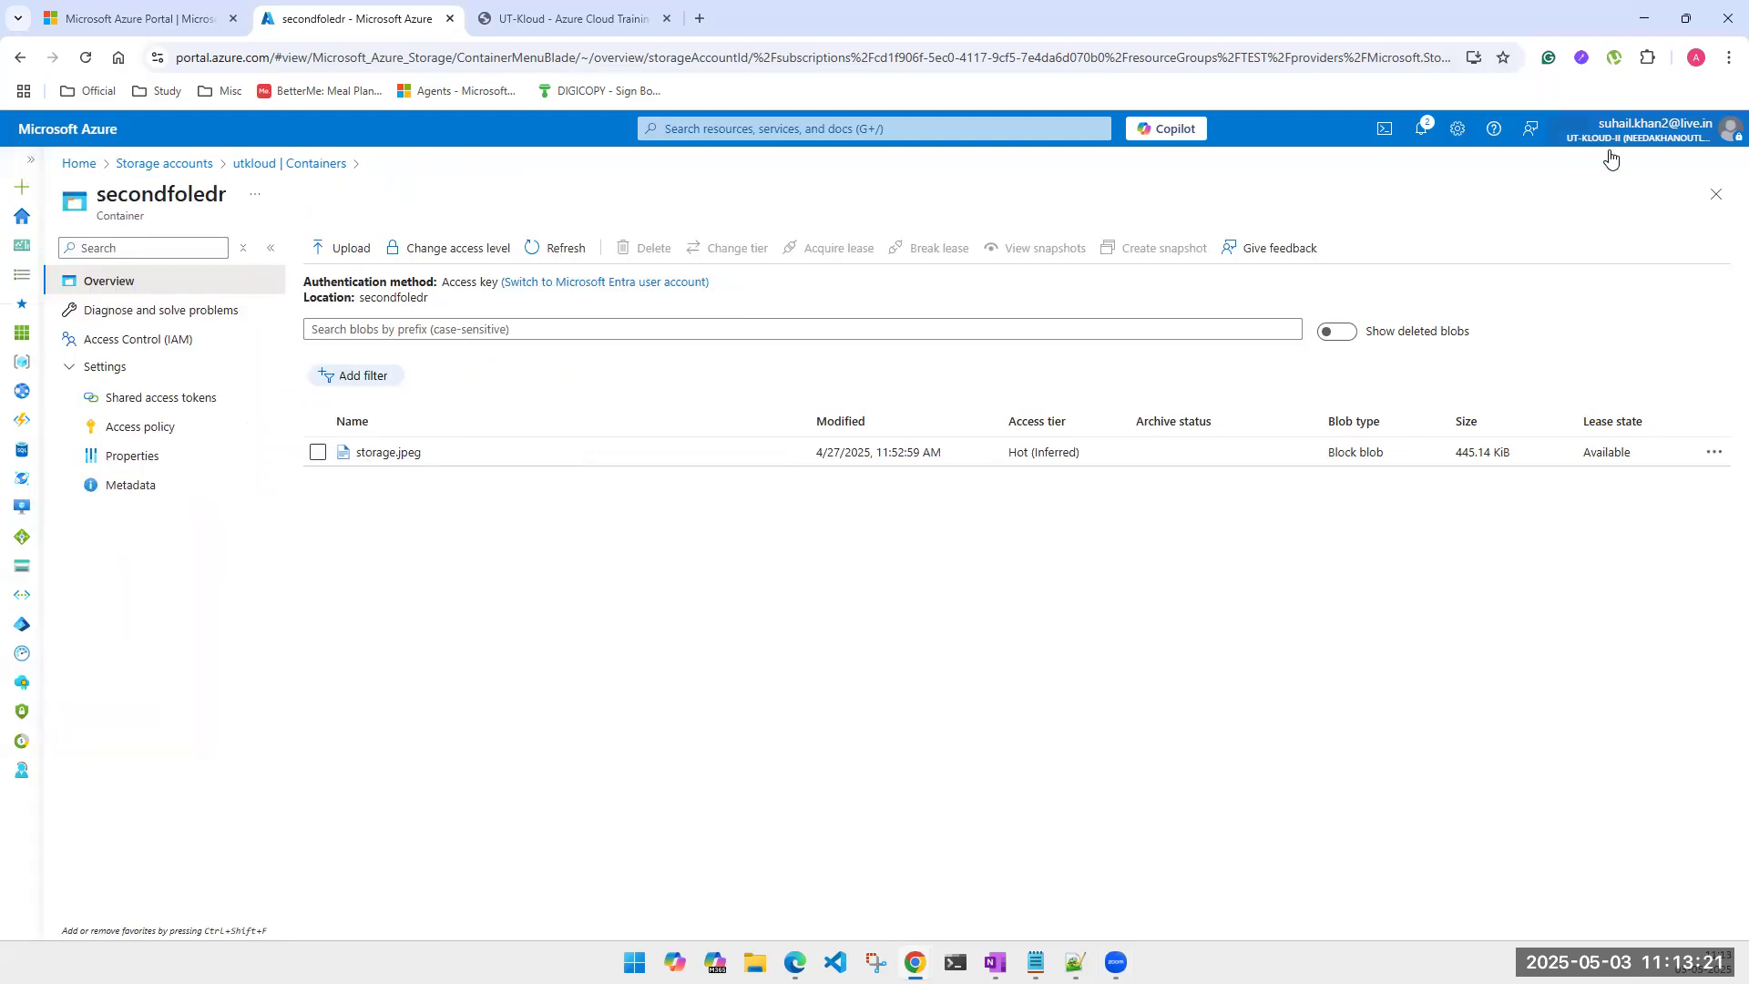
# Step: Leave the secondfoledr container, open utkloud's Lifecycle management rules and delete the 15-Daya rule
pyautogui.click(1718, 197)
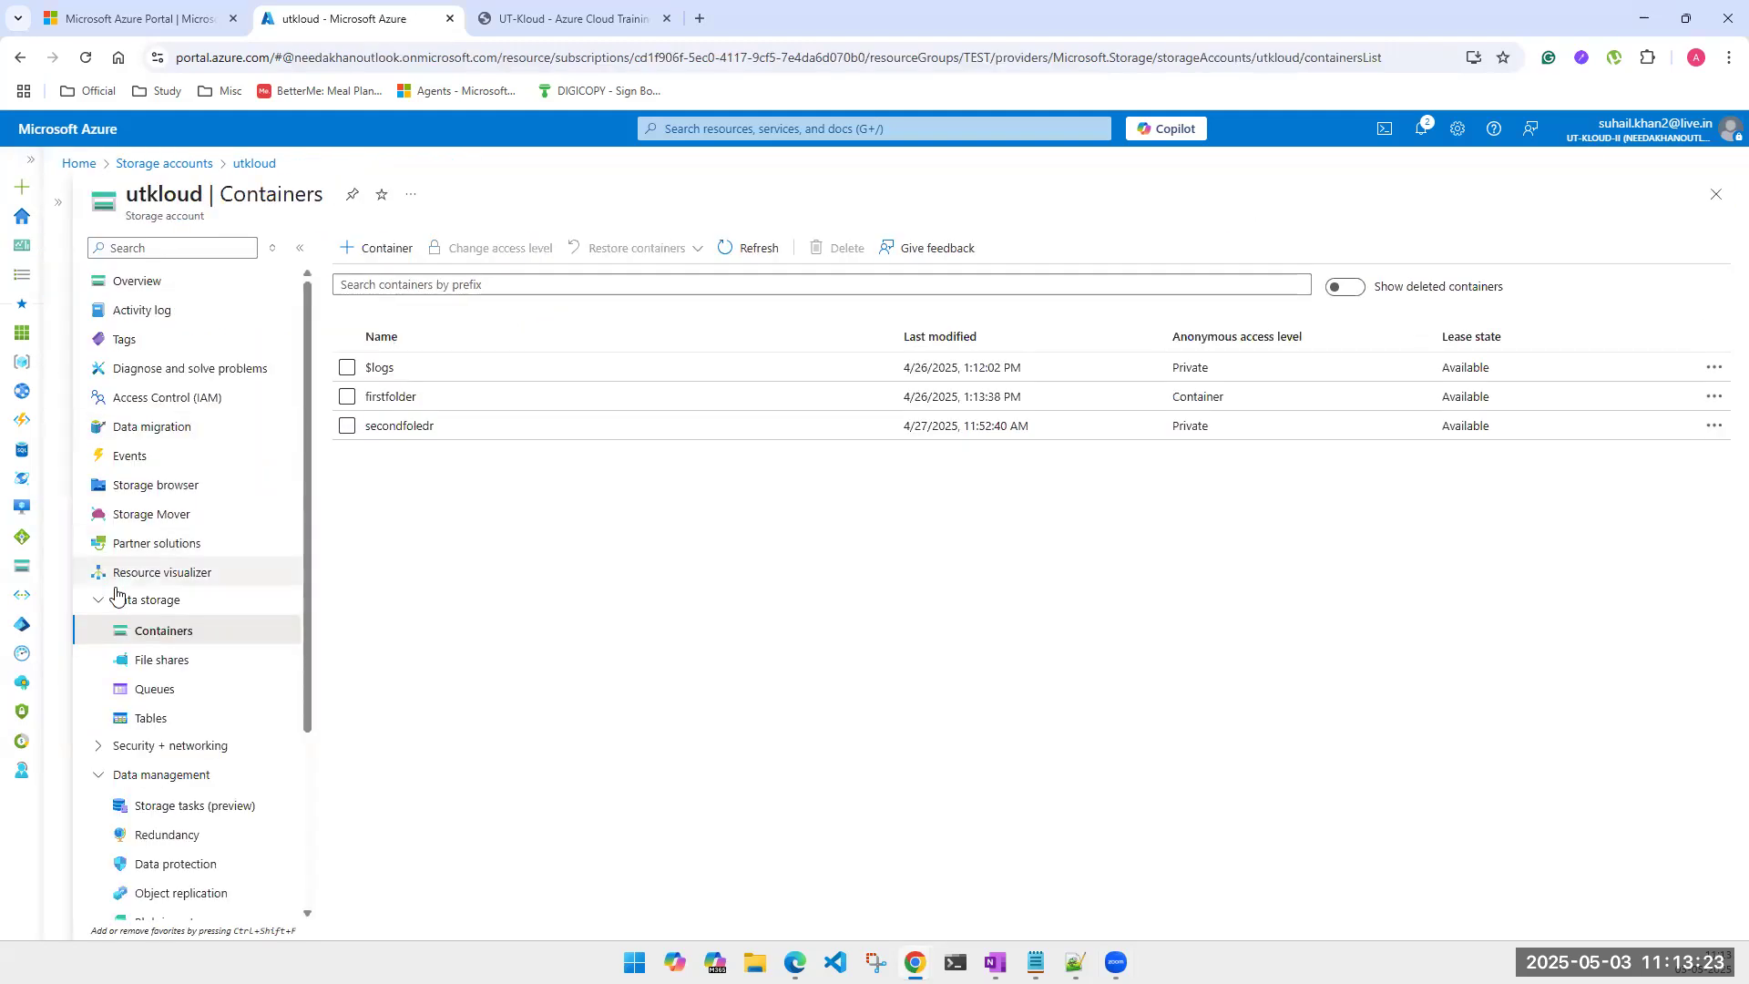
pyautogui.click(99, 608)
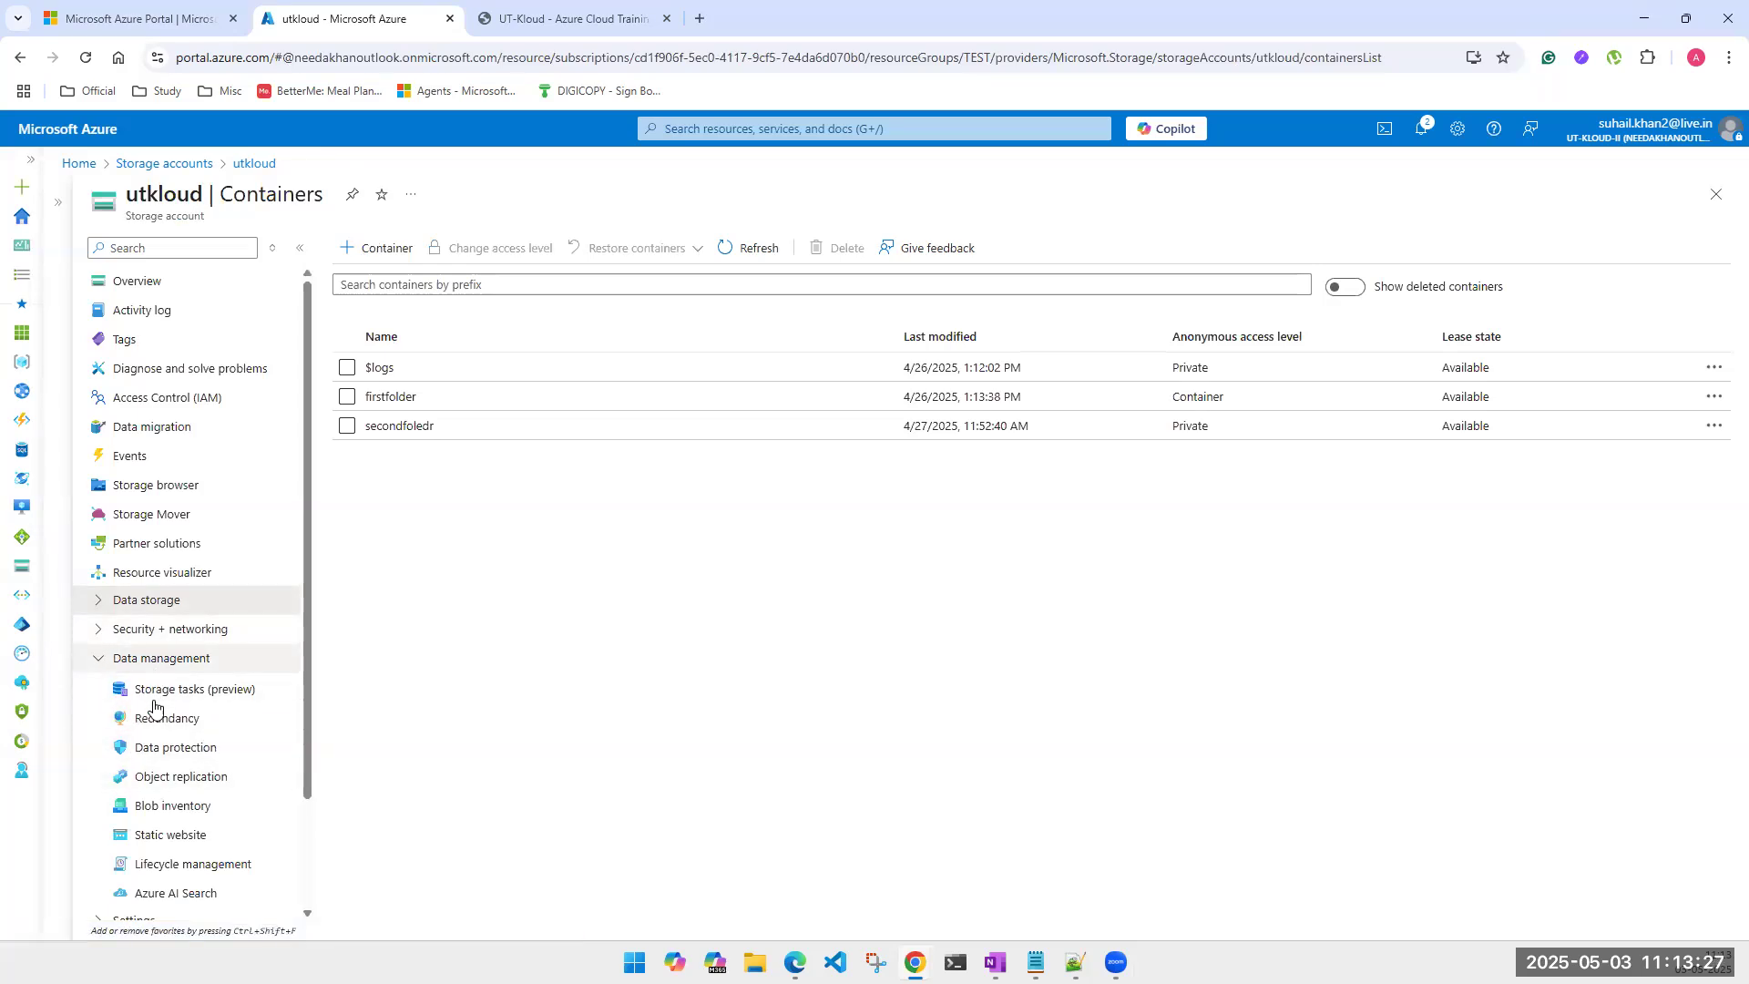
pyautogui.click(174, 863)
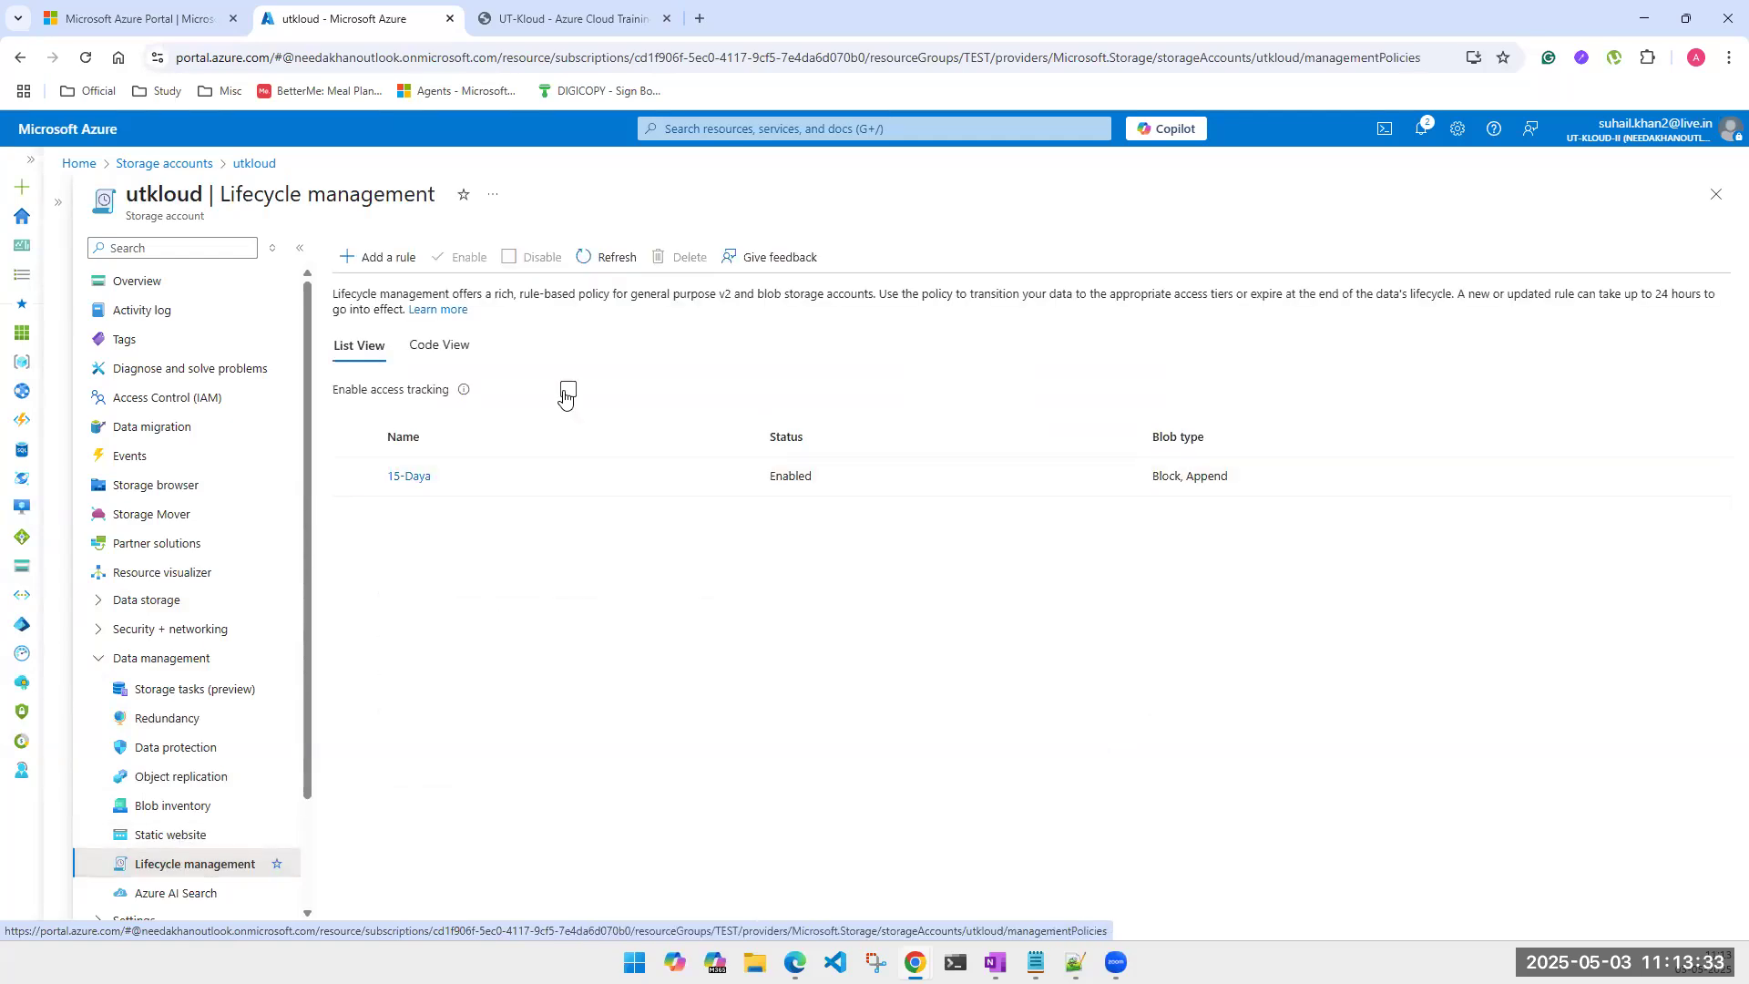
pyautogui.click(355, 437)
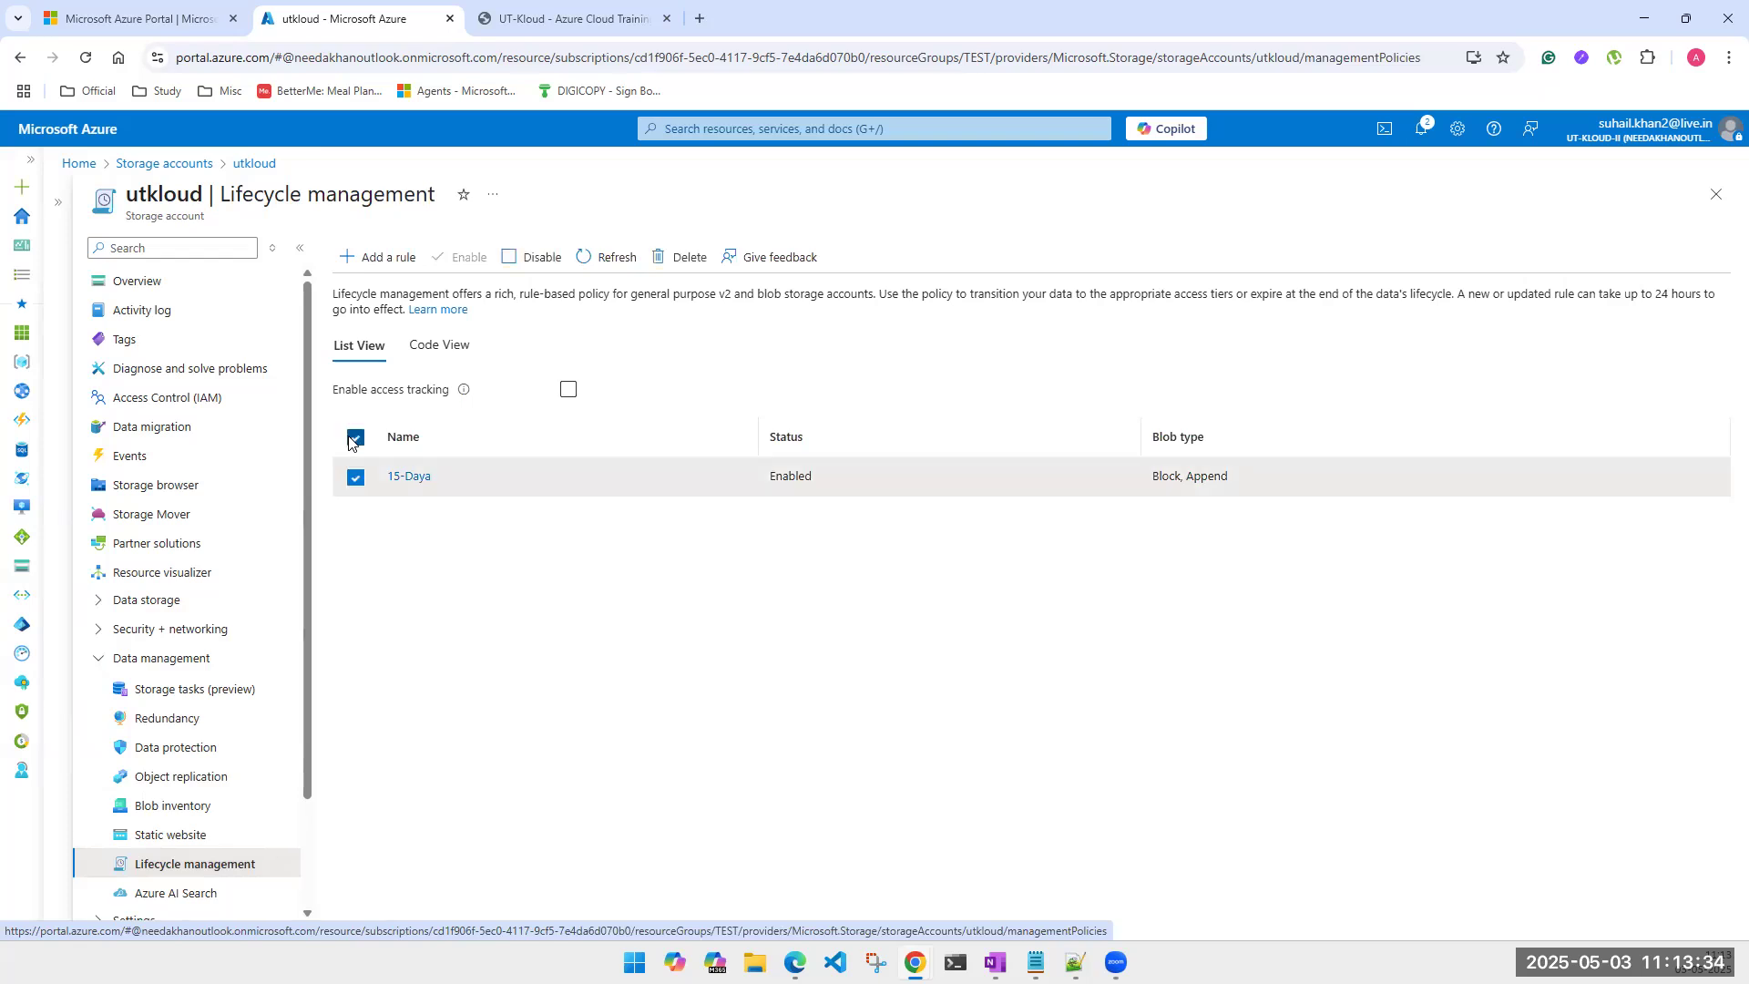
pyautogui.click(681, 257)
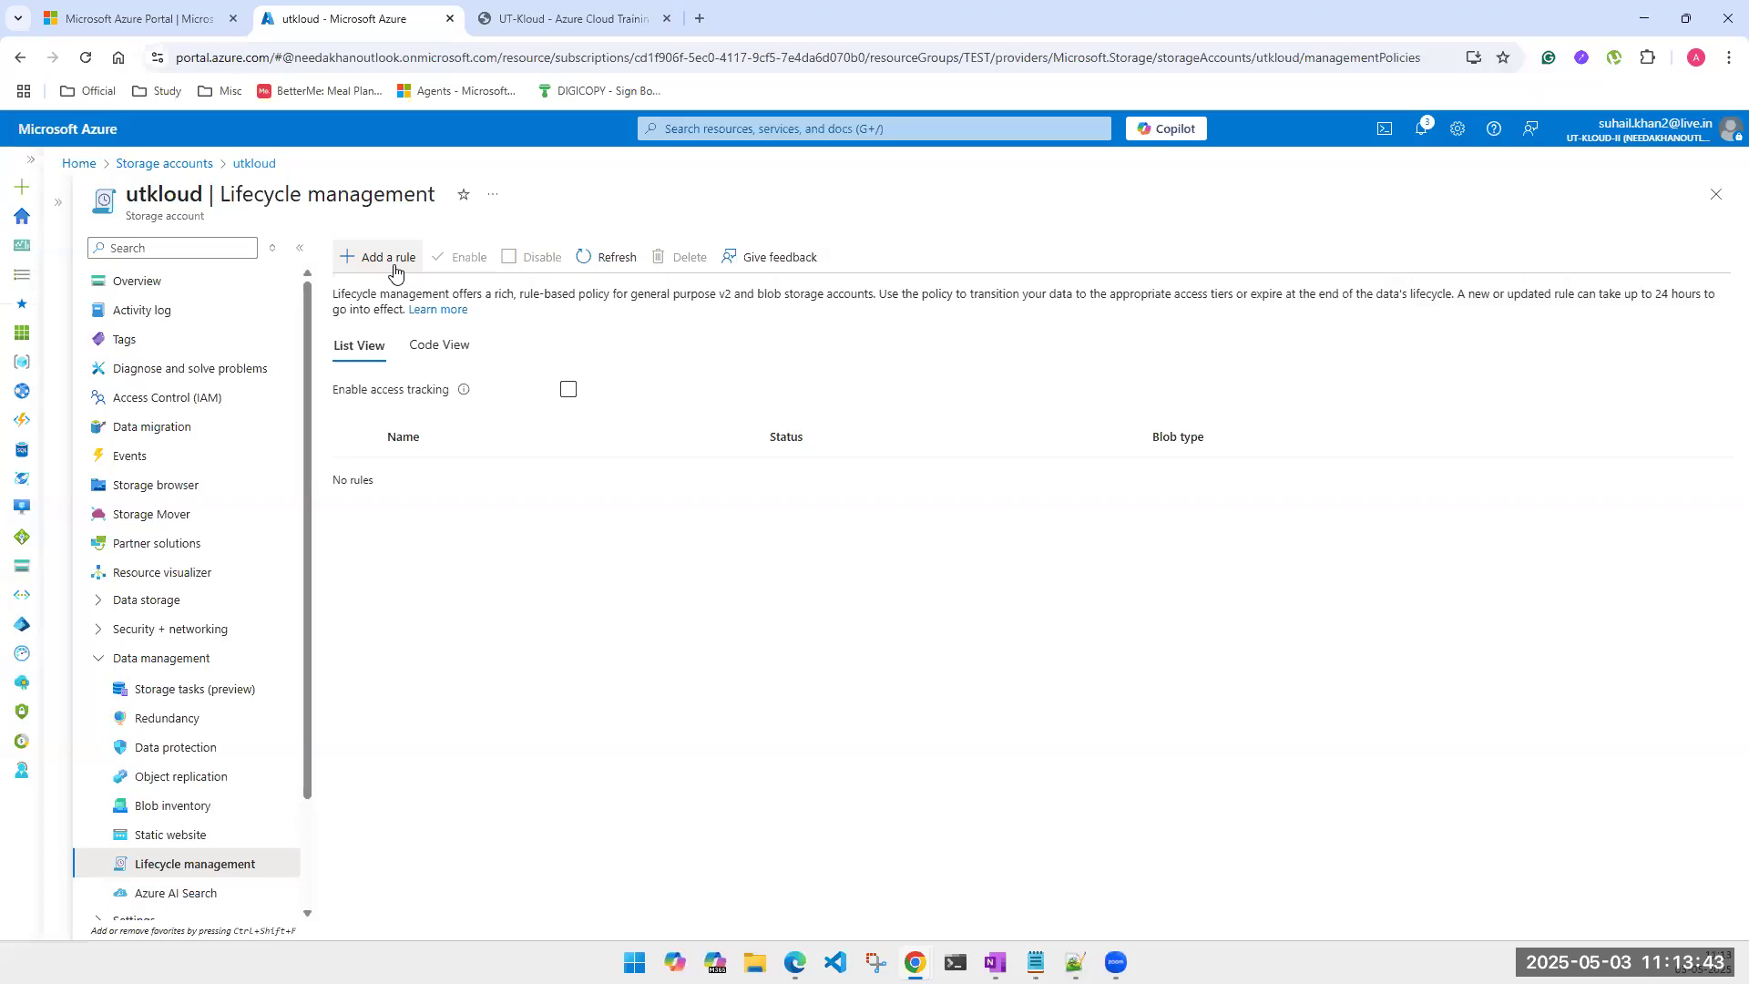
# Step: Start a new lifecycle management rule for utkloud and name it Temp-Offer-2-Months
pyautogui.click(393, 259)
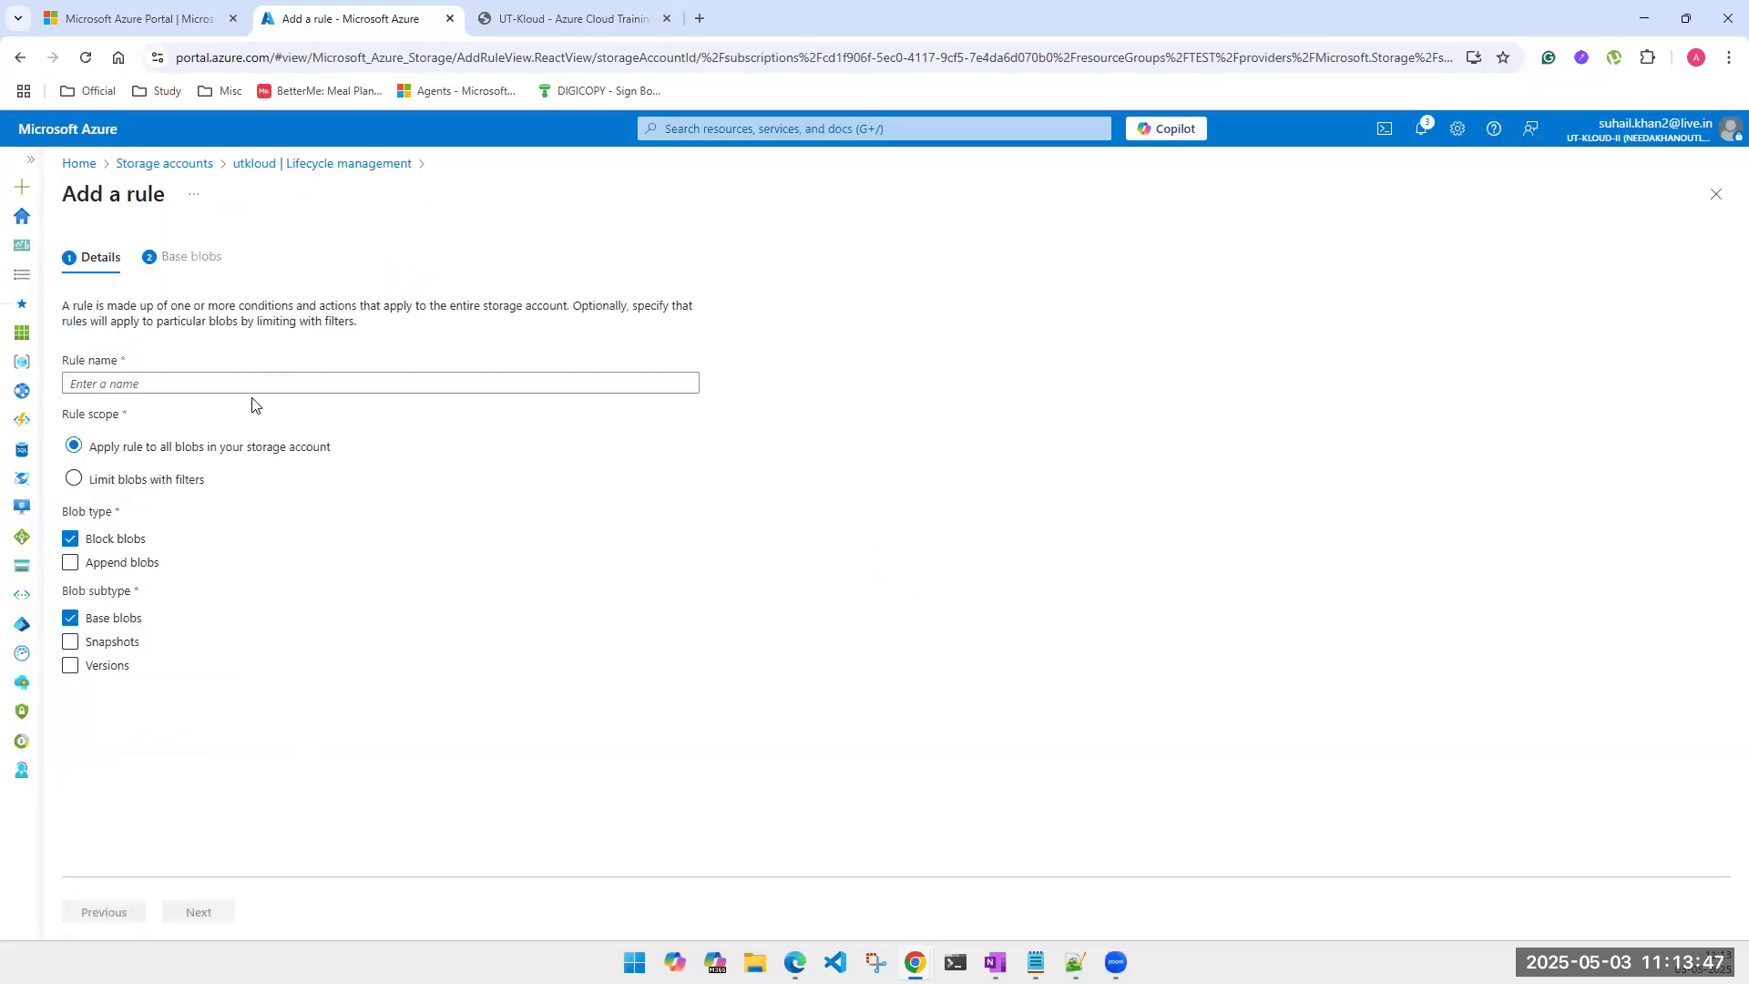
pyautogui.click(226, 383)
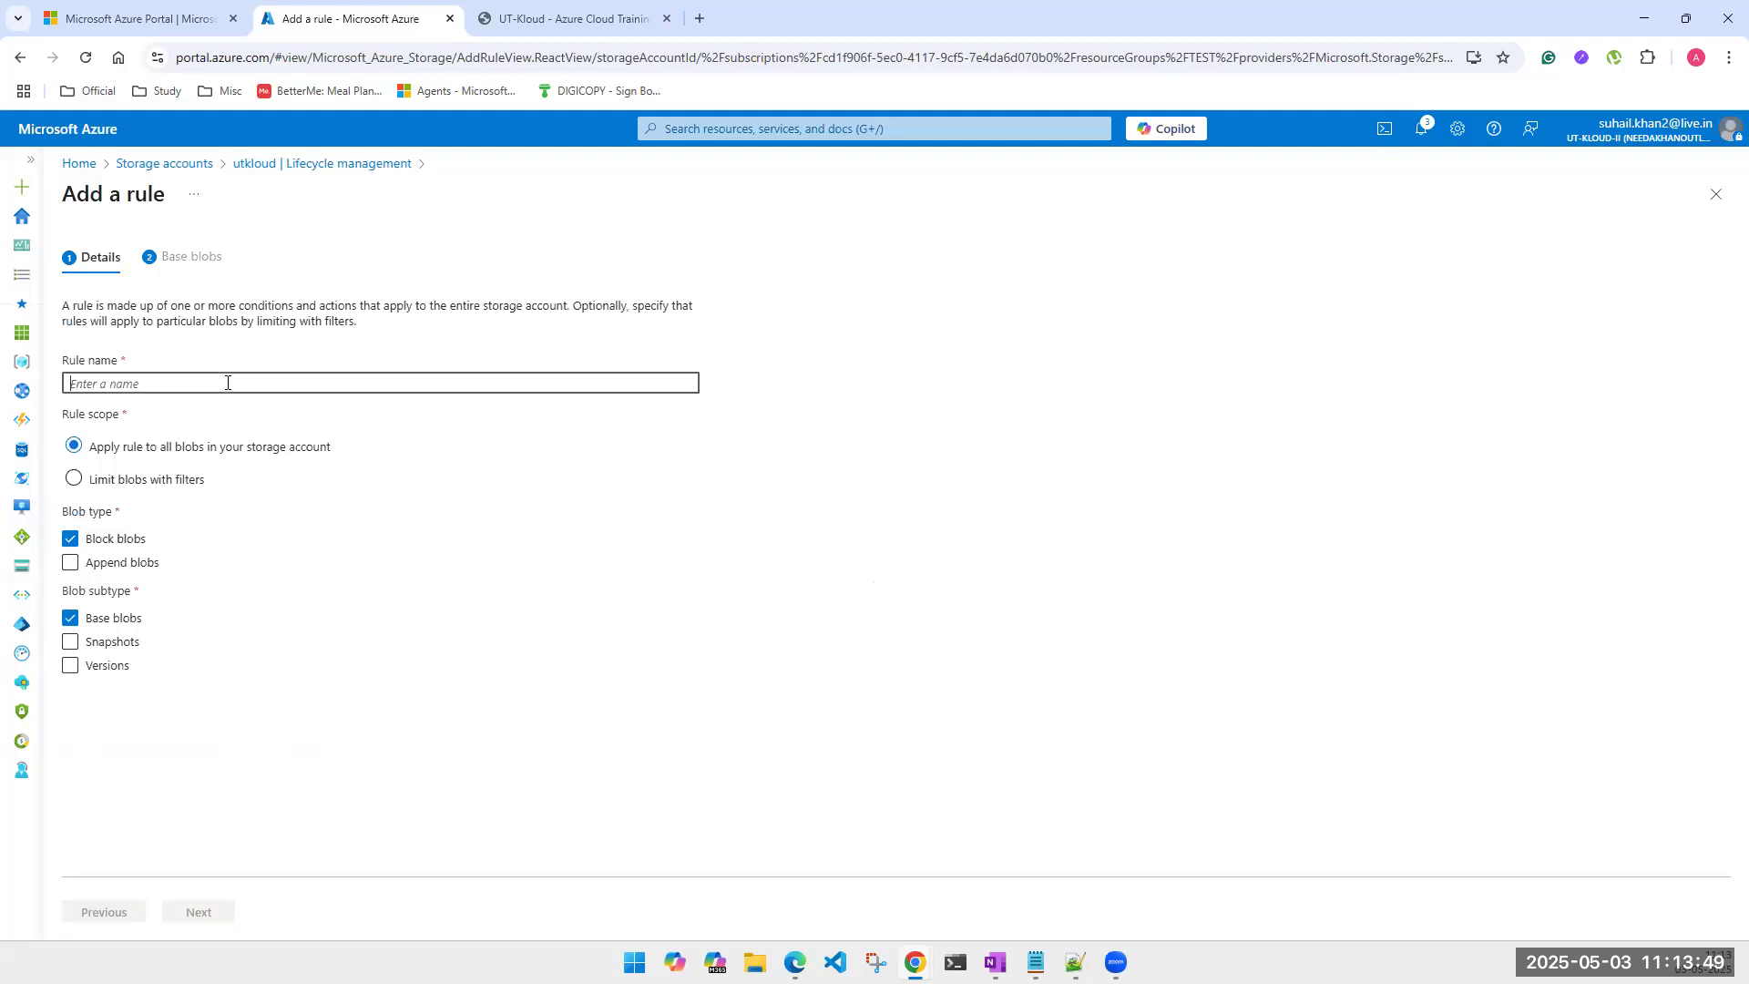
pyautogui.write('Temp-')
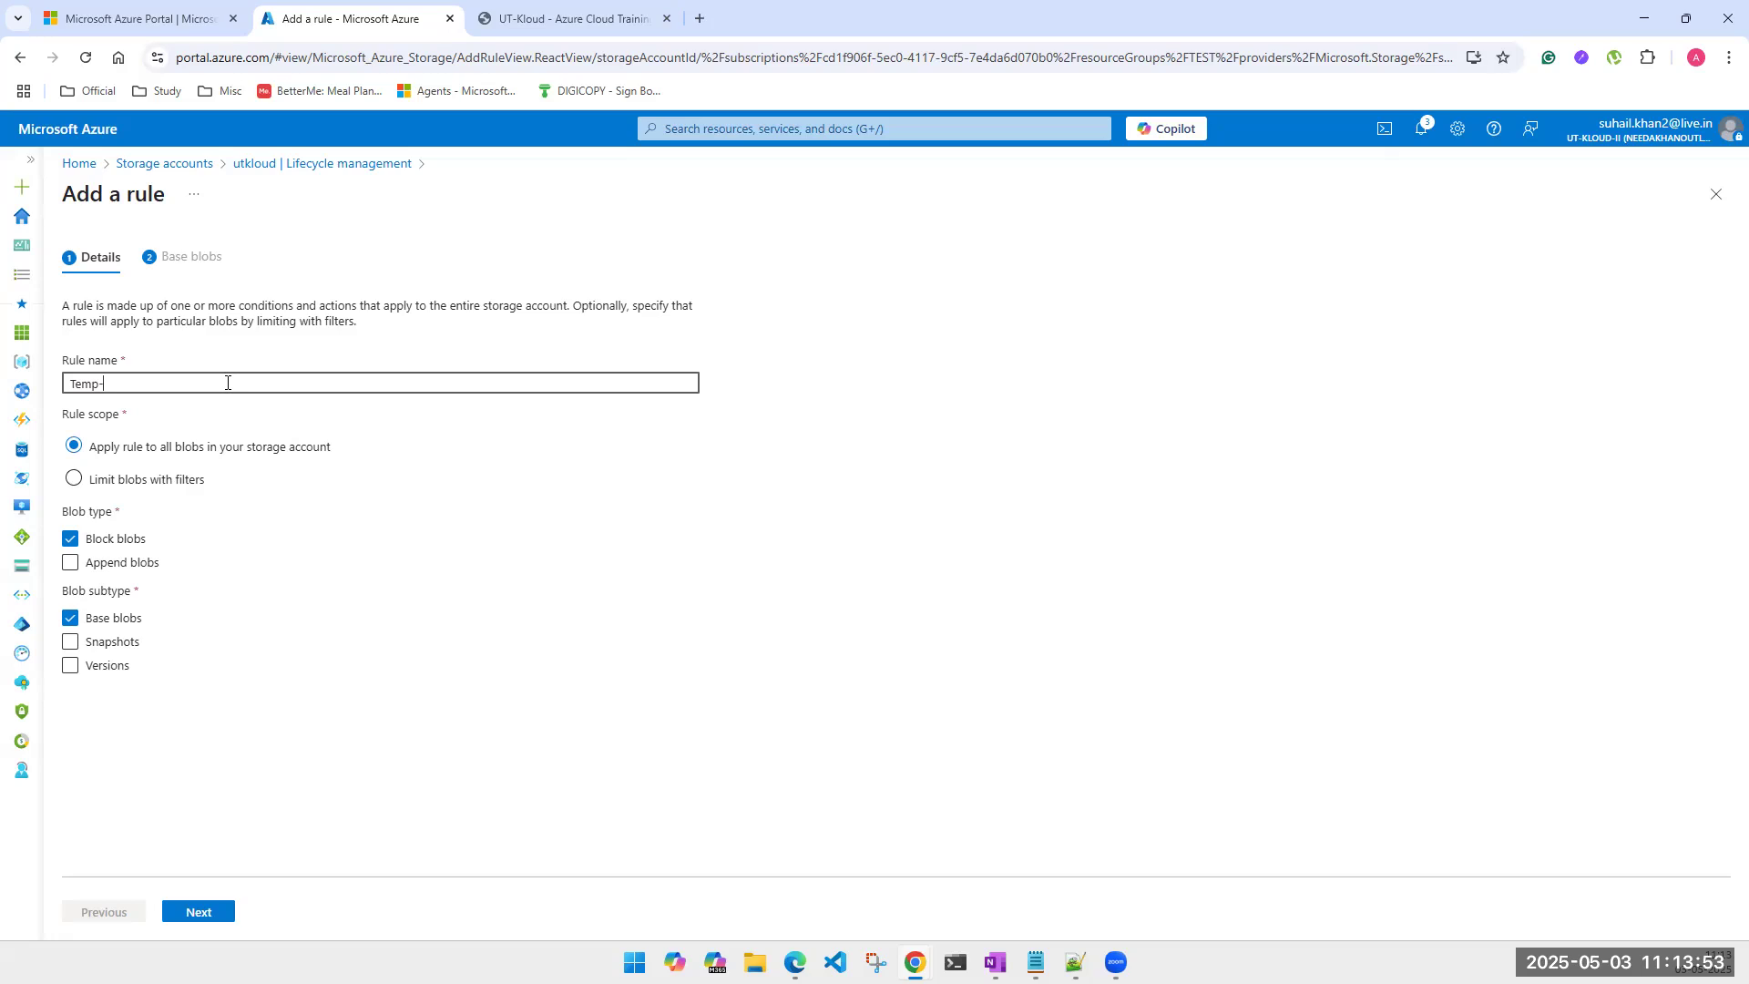
pyautogui.write('Offer-2-Months')
# Step: Try the filter-limited rule scope and the append blobs option, restoring the scope to all blobs in the storage account
pyautogui.click(166, 485)
pyautogui.click(153, 482)
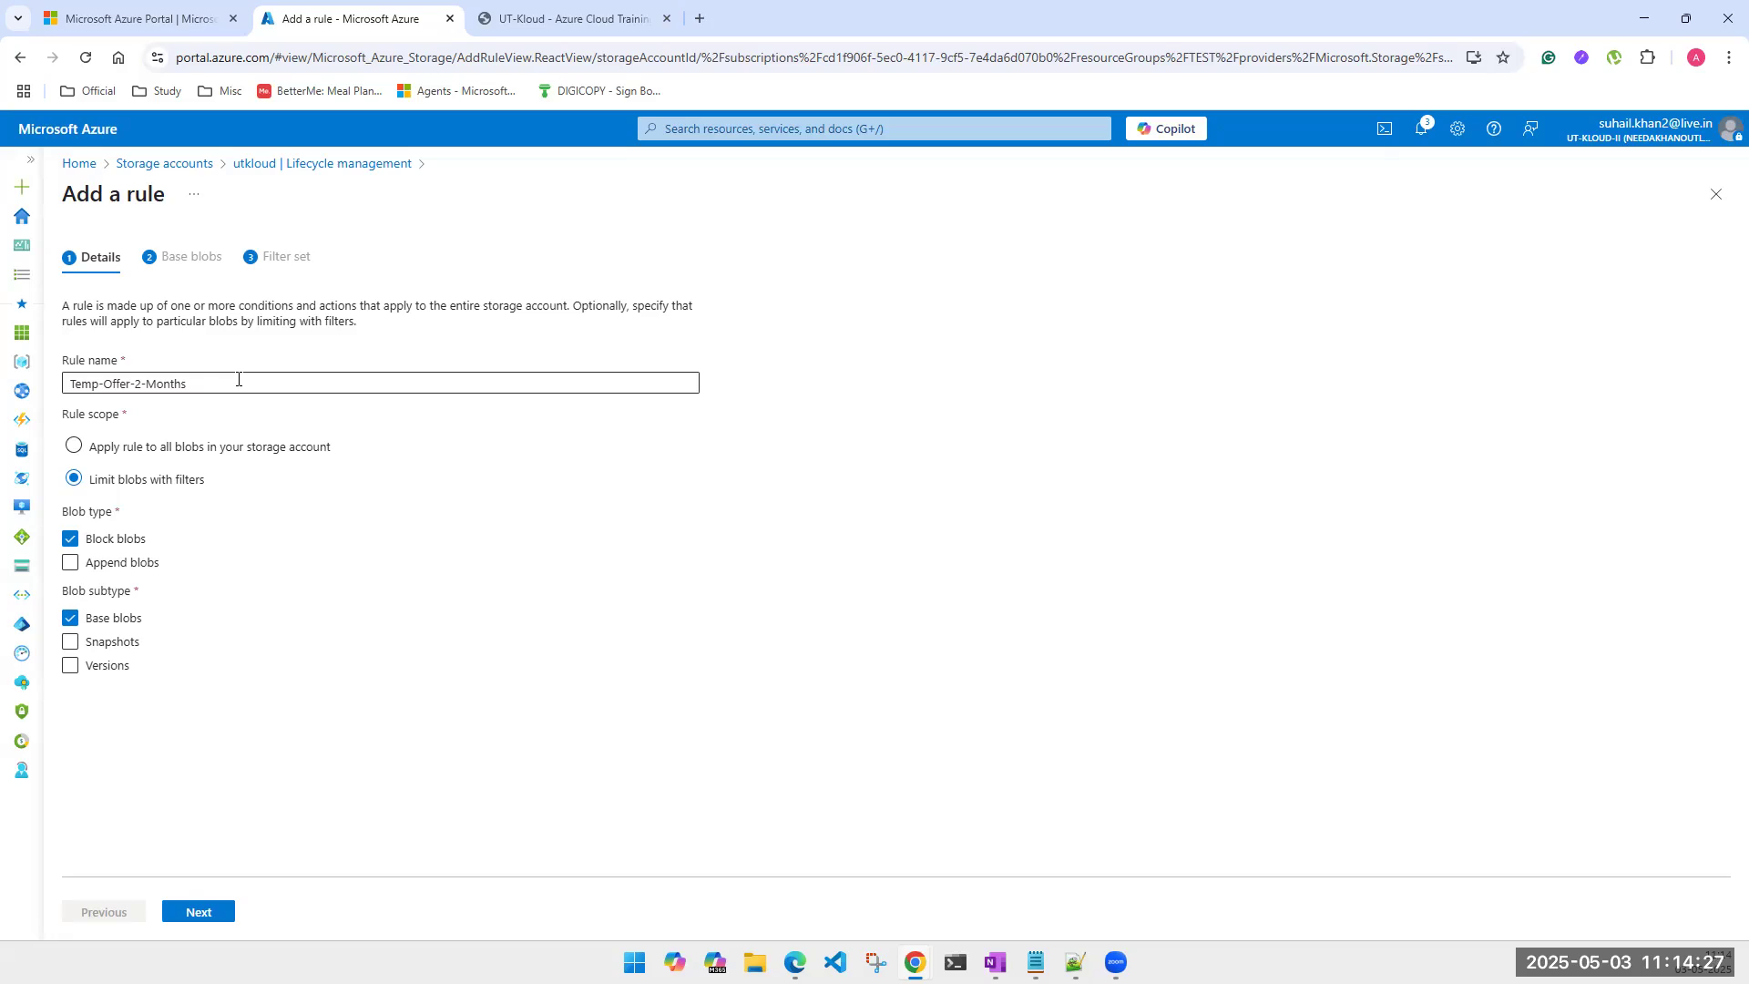
pyautogui.click(116, 469)
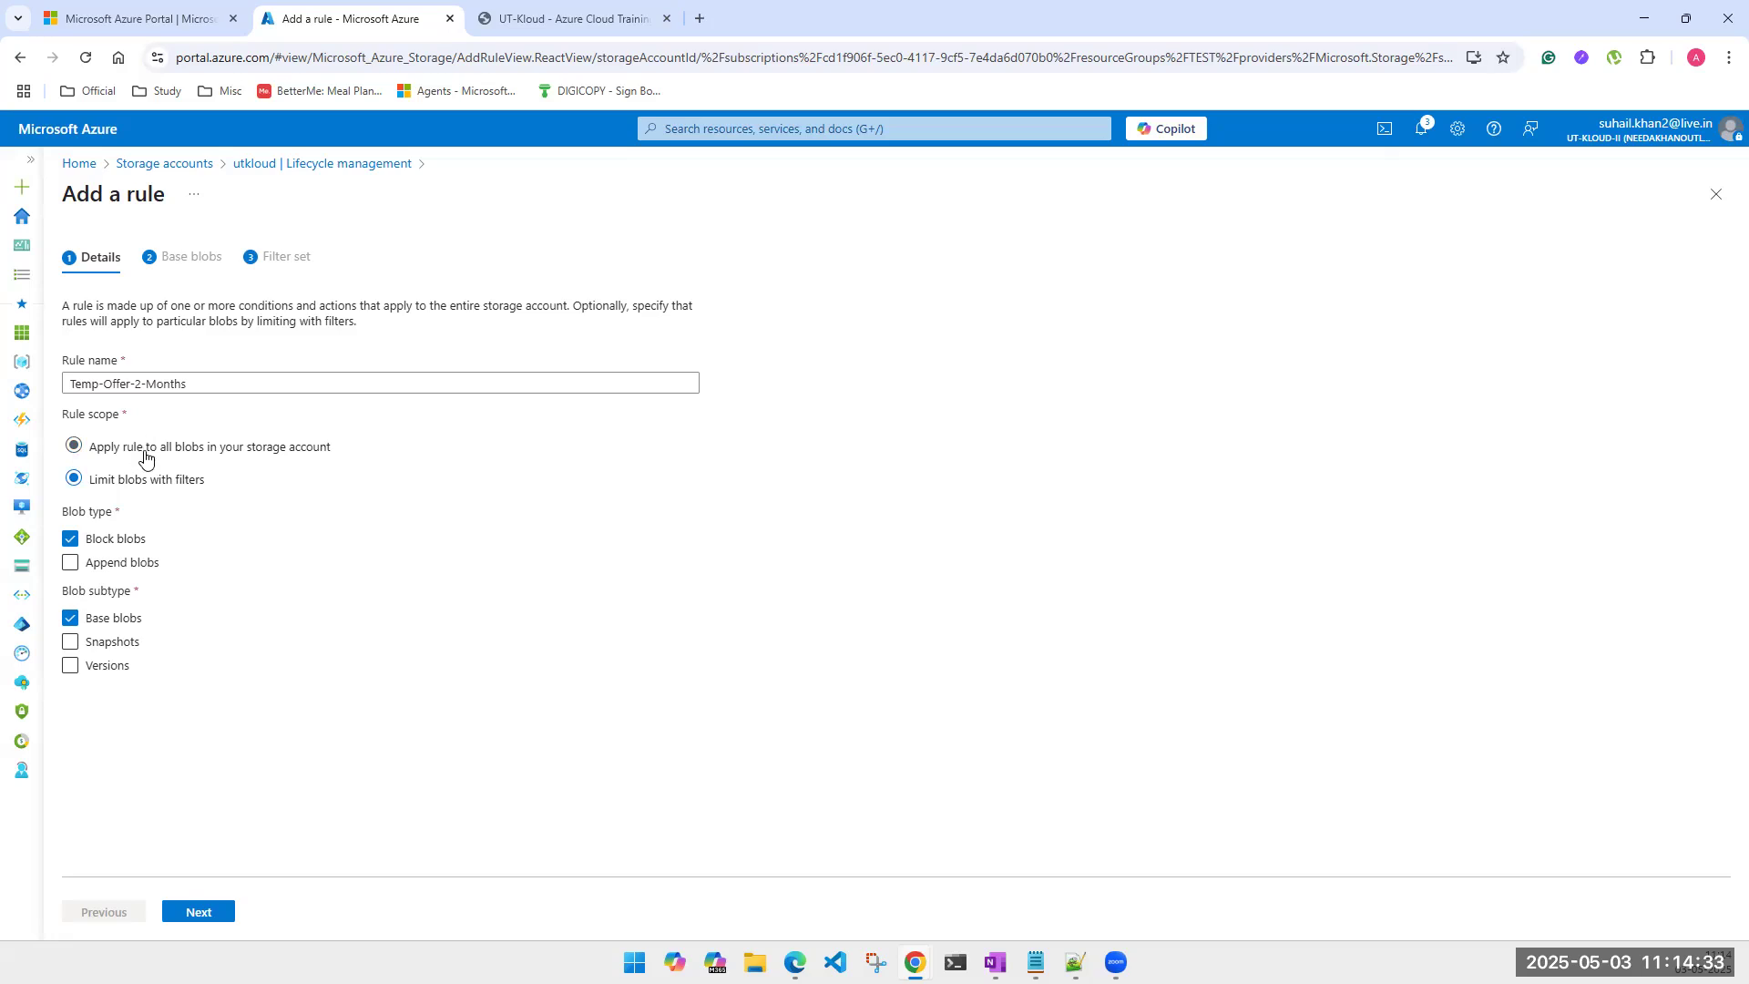
pyautogui.click(108, 447)
pyautogui.click(114, 486)
pyautogui.click(110, 447)
pyautogui.click(114, 490)
pyautogui.click(87, 447)
pyautogui.click(116, 563)
pyautogui.click(109, 575)
# Step: Switch to File Explorer and look over the folders on the SOFTWARE and STUDY (E:) drive
pyautogui.click(755, 962)
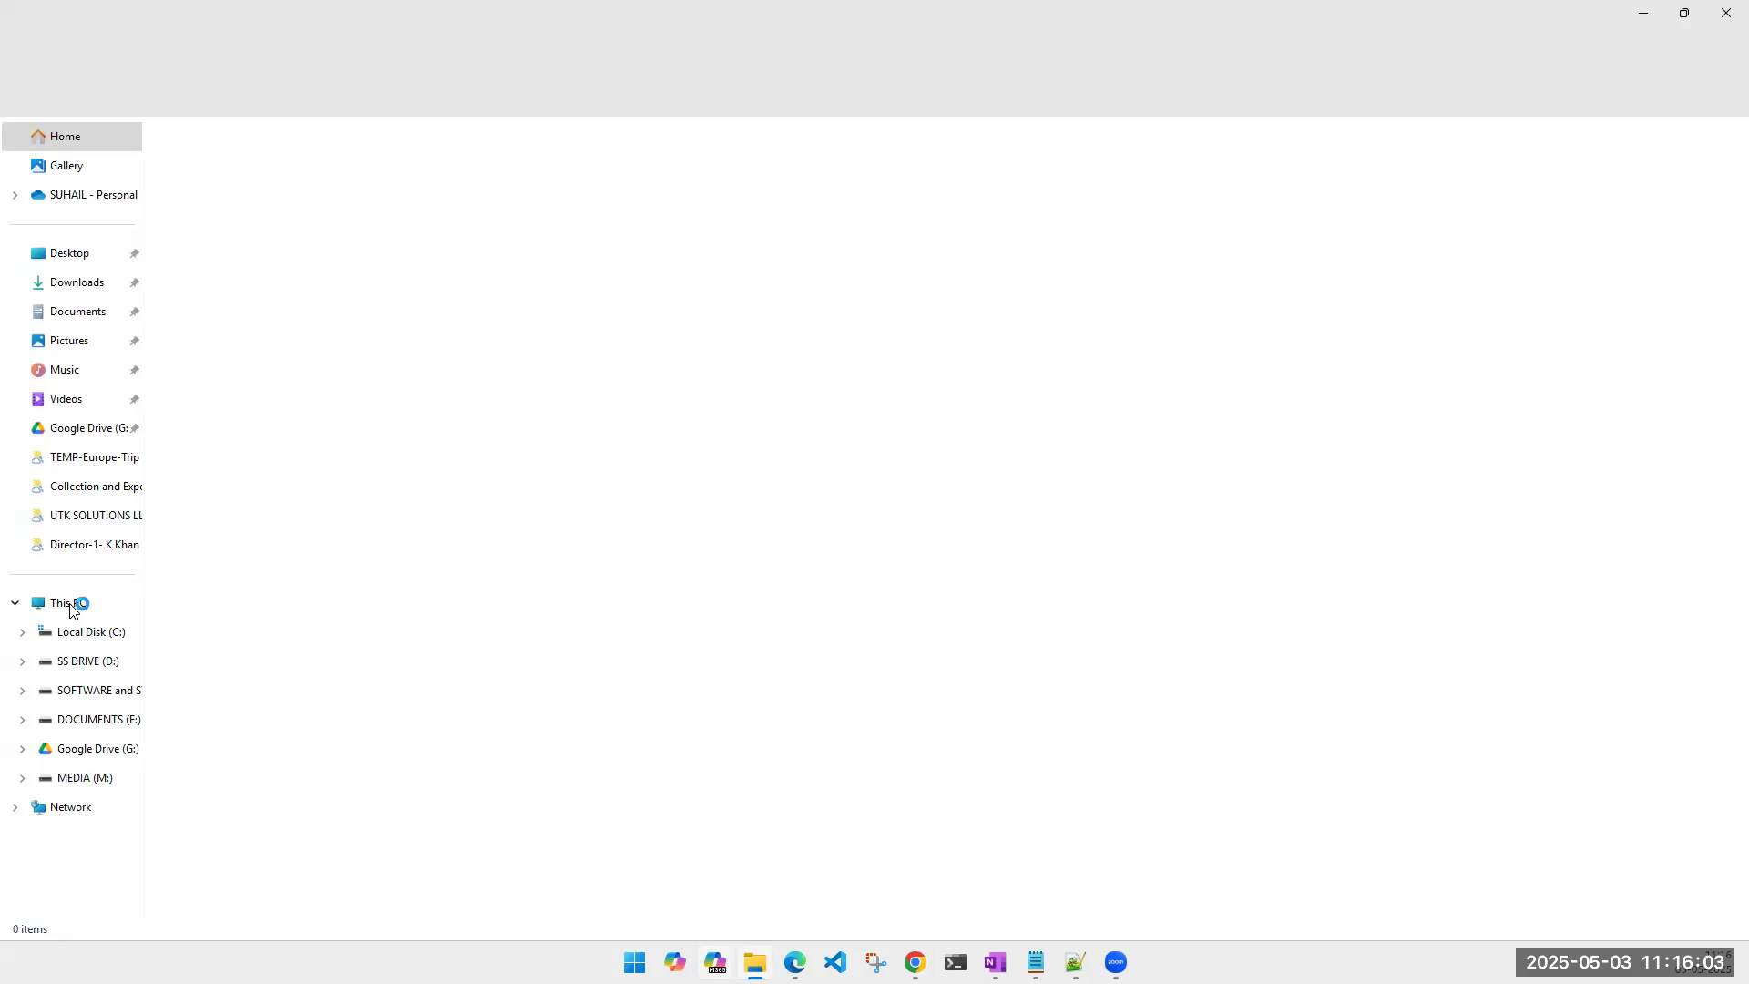
pyautogui.click(73, 604)
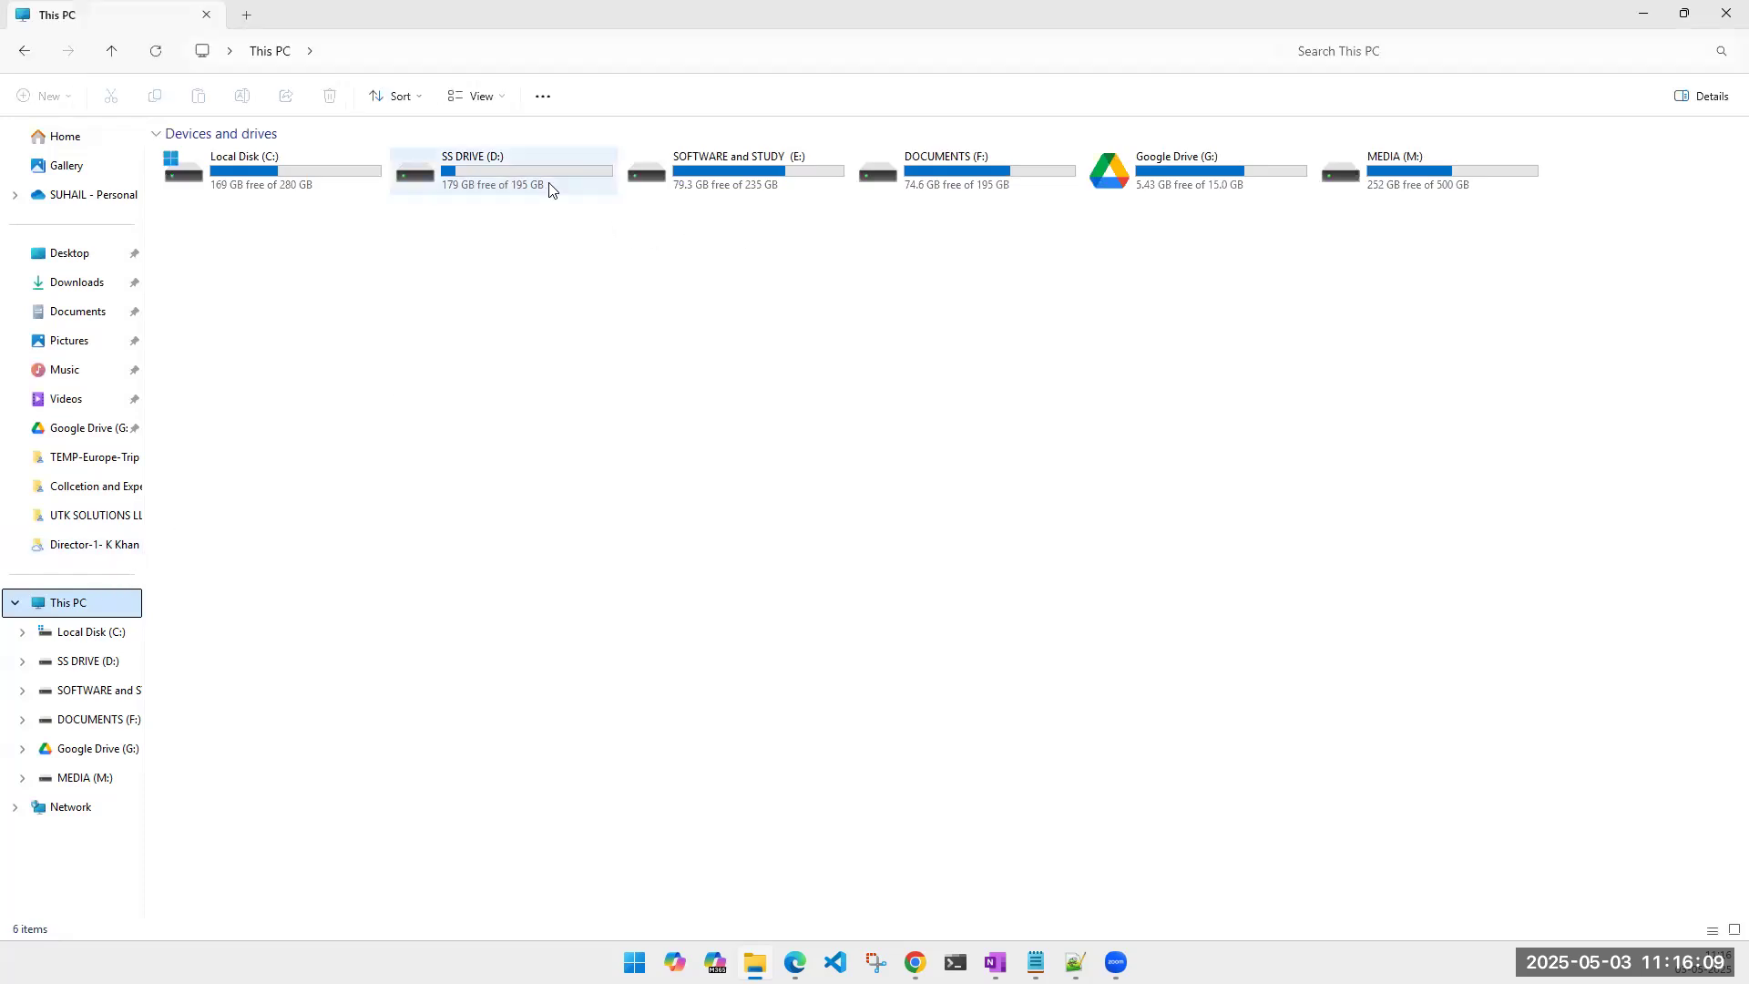
pyautogui.click(714, 170)
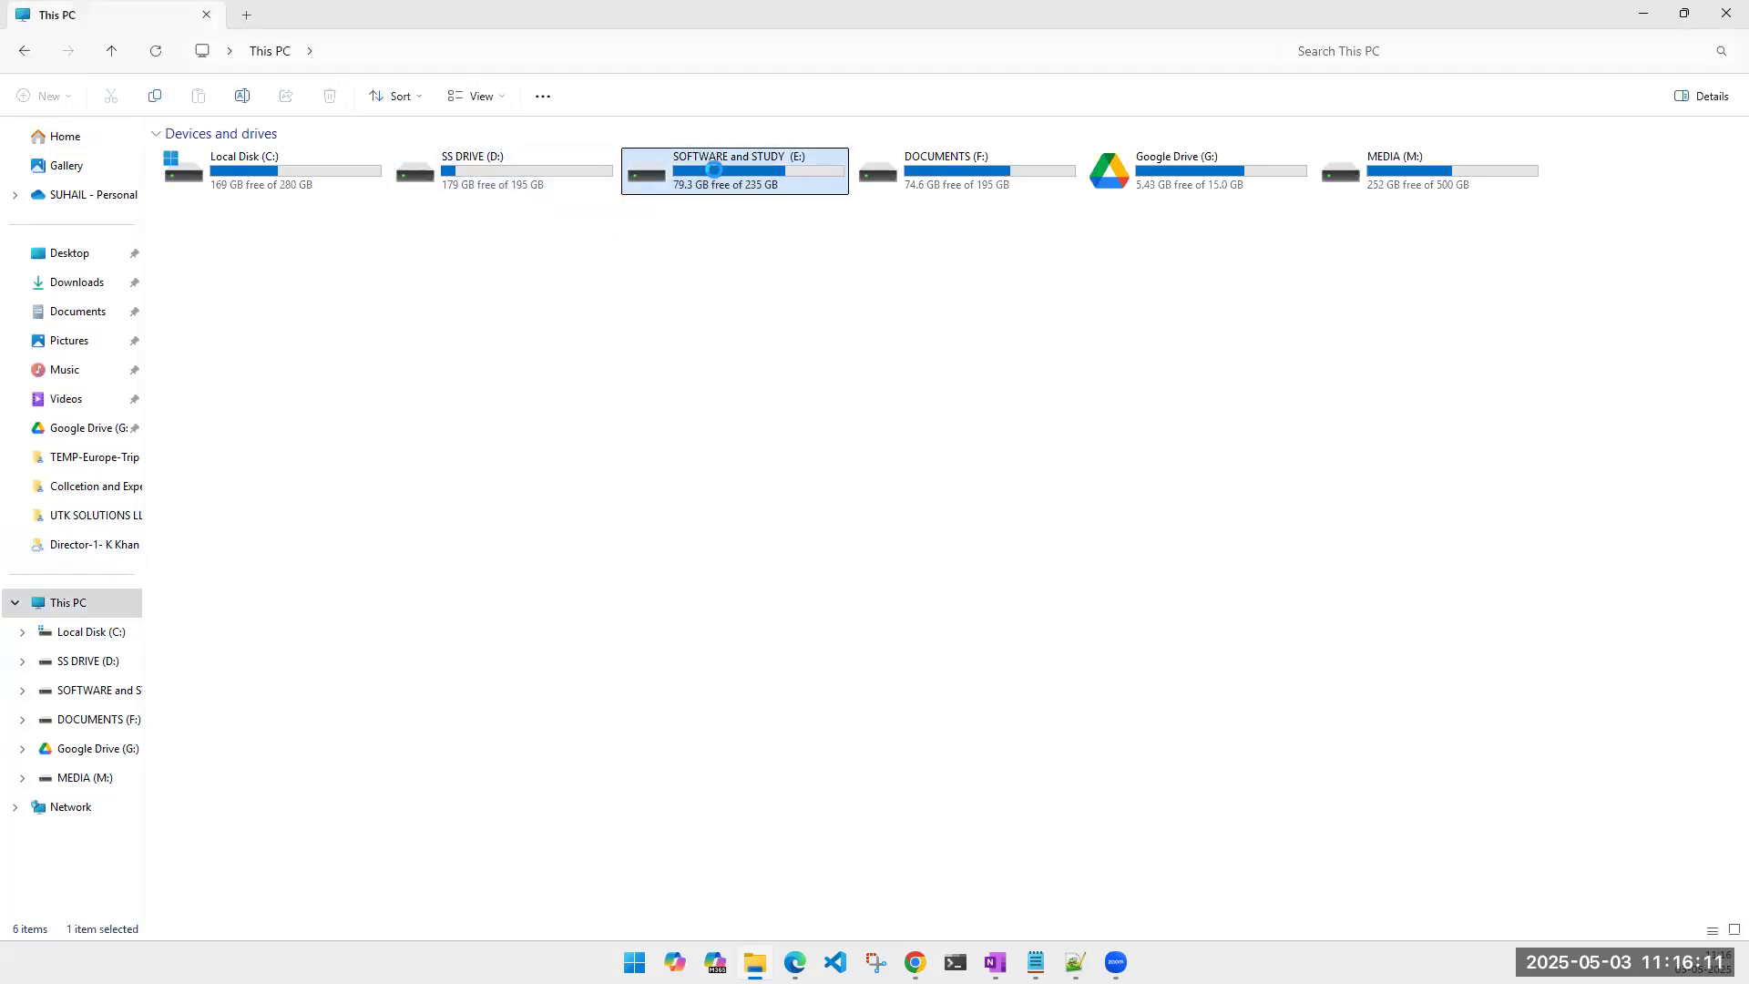
pyautogui.doubleClick(714, 170)
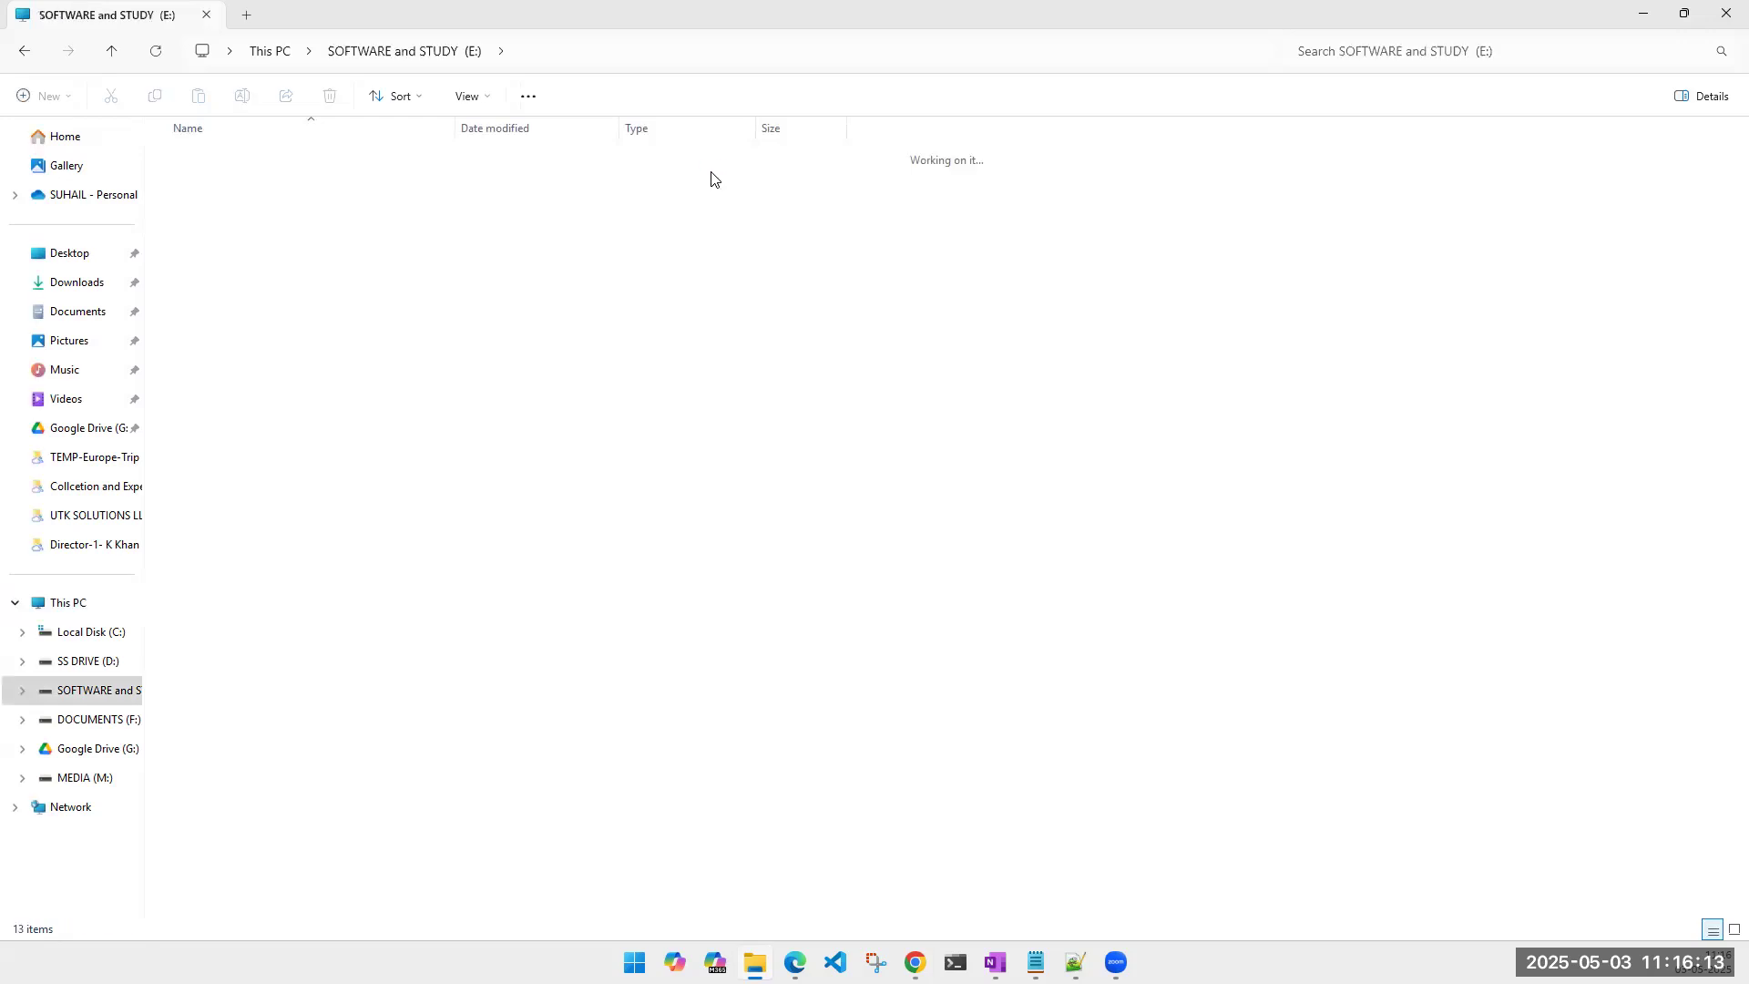
pyautogui.click(230, 216)
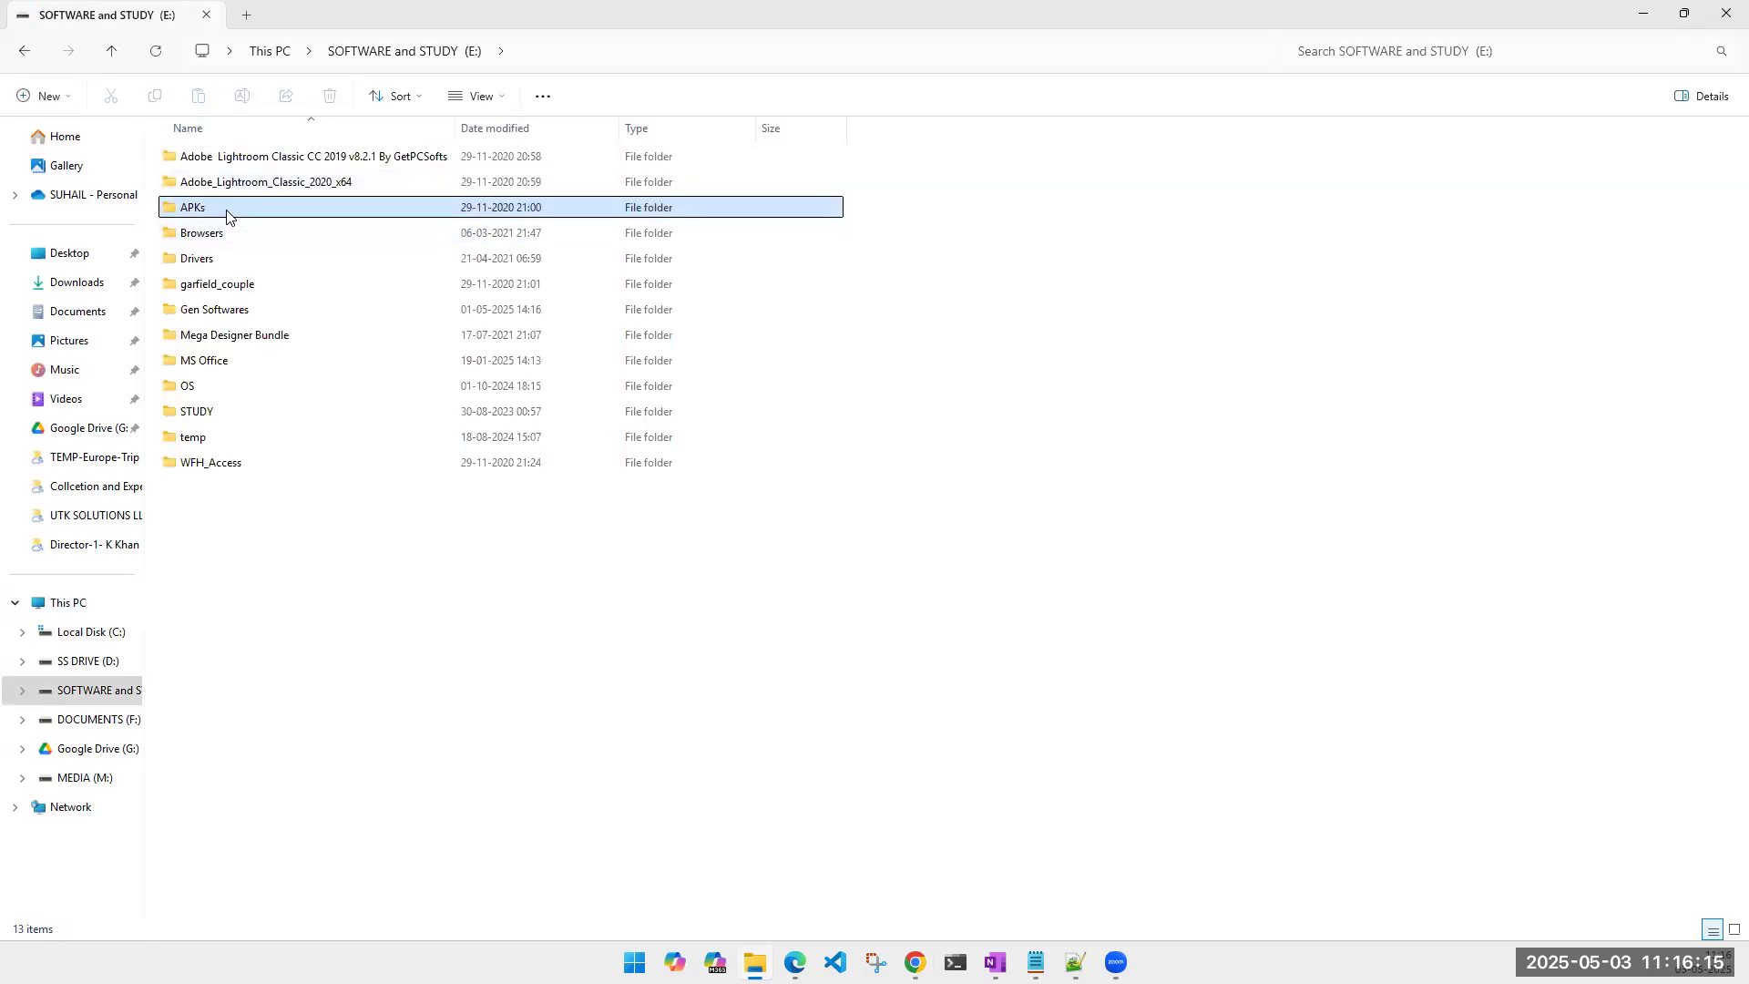
pyautogui.click(218, 239)
pyautogui.click(206, 262)
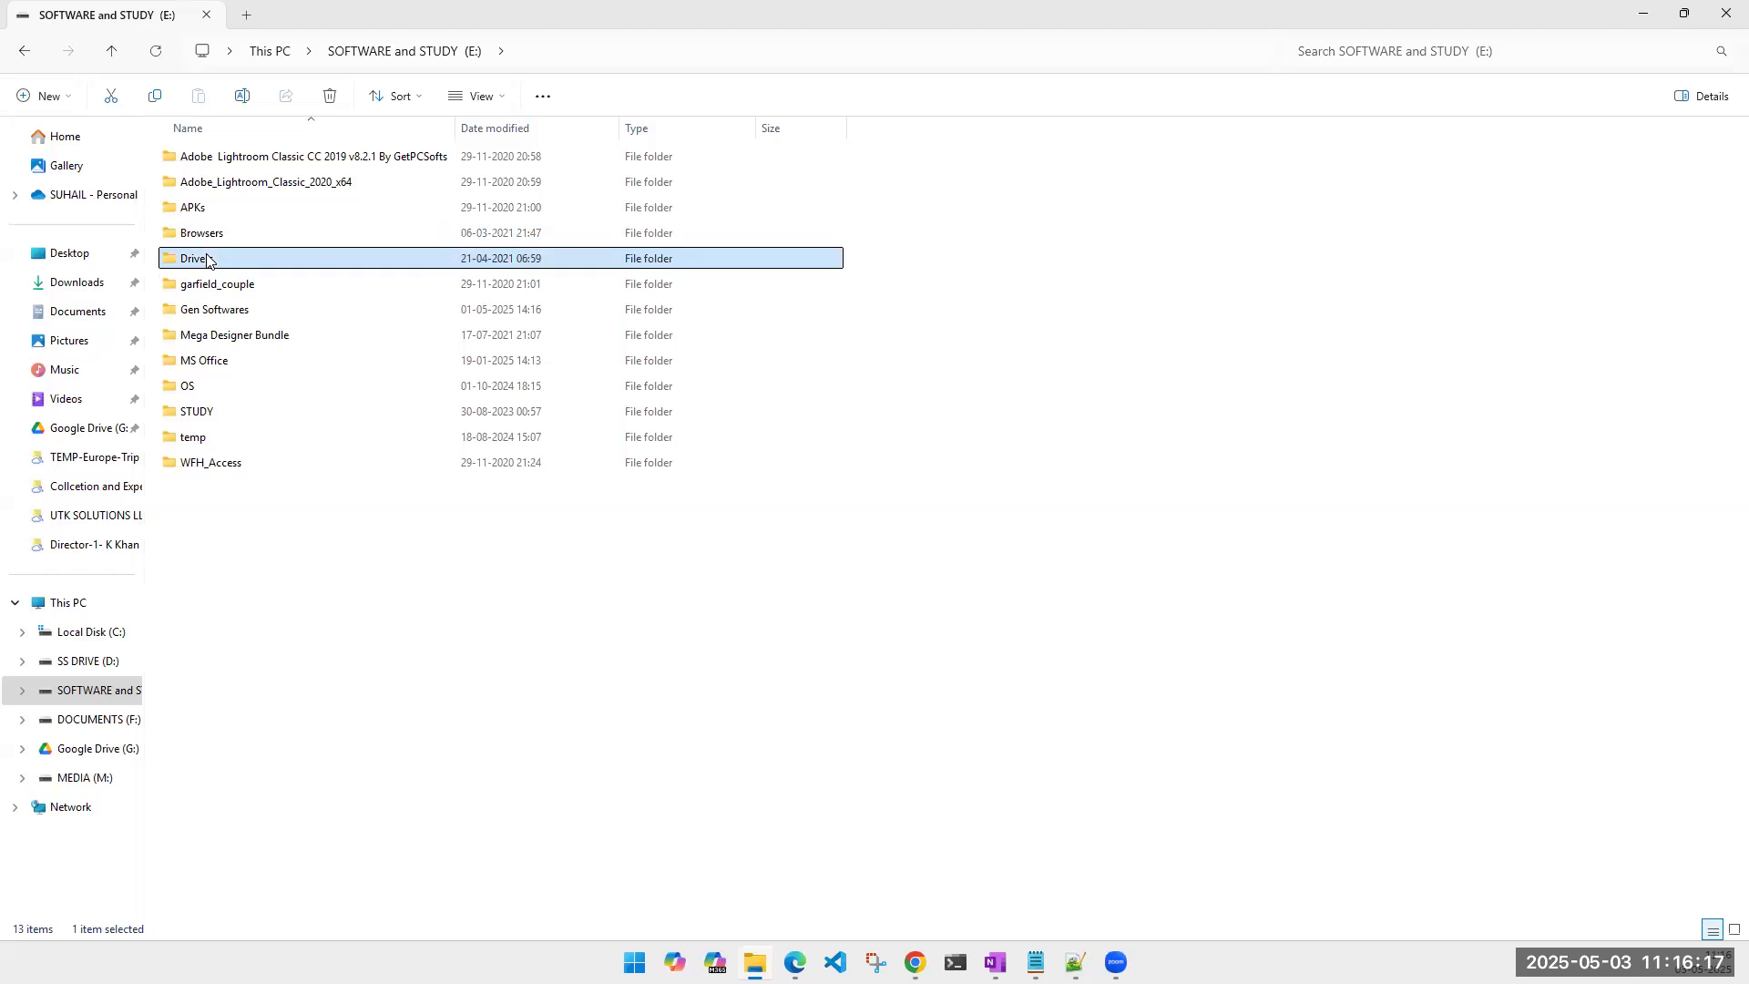
pyautogui.click(205, 314)
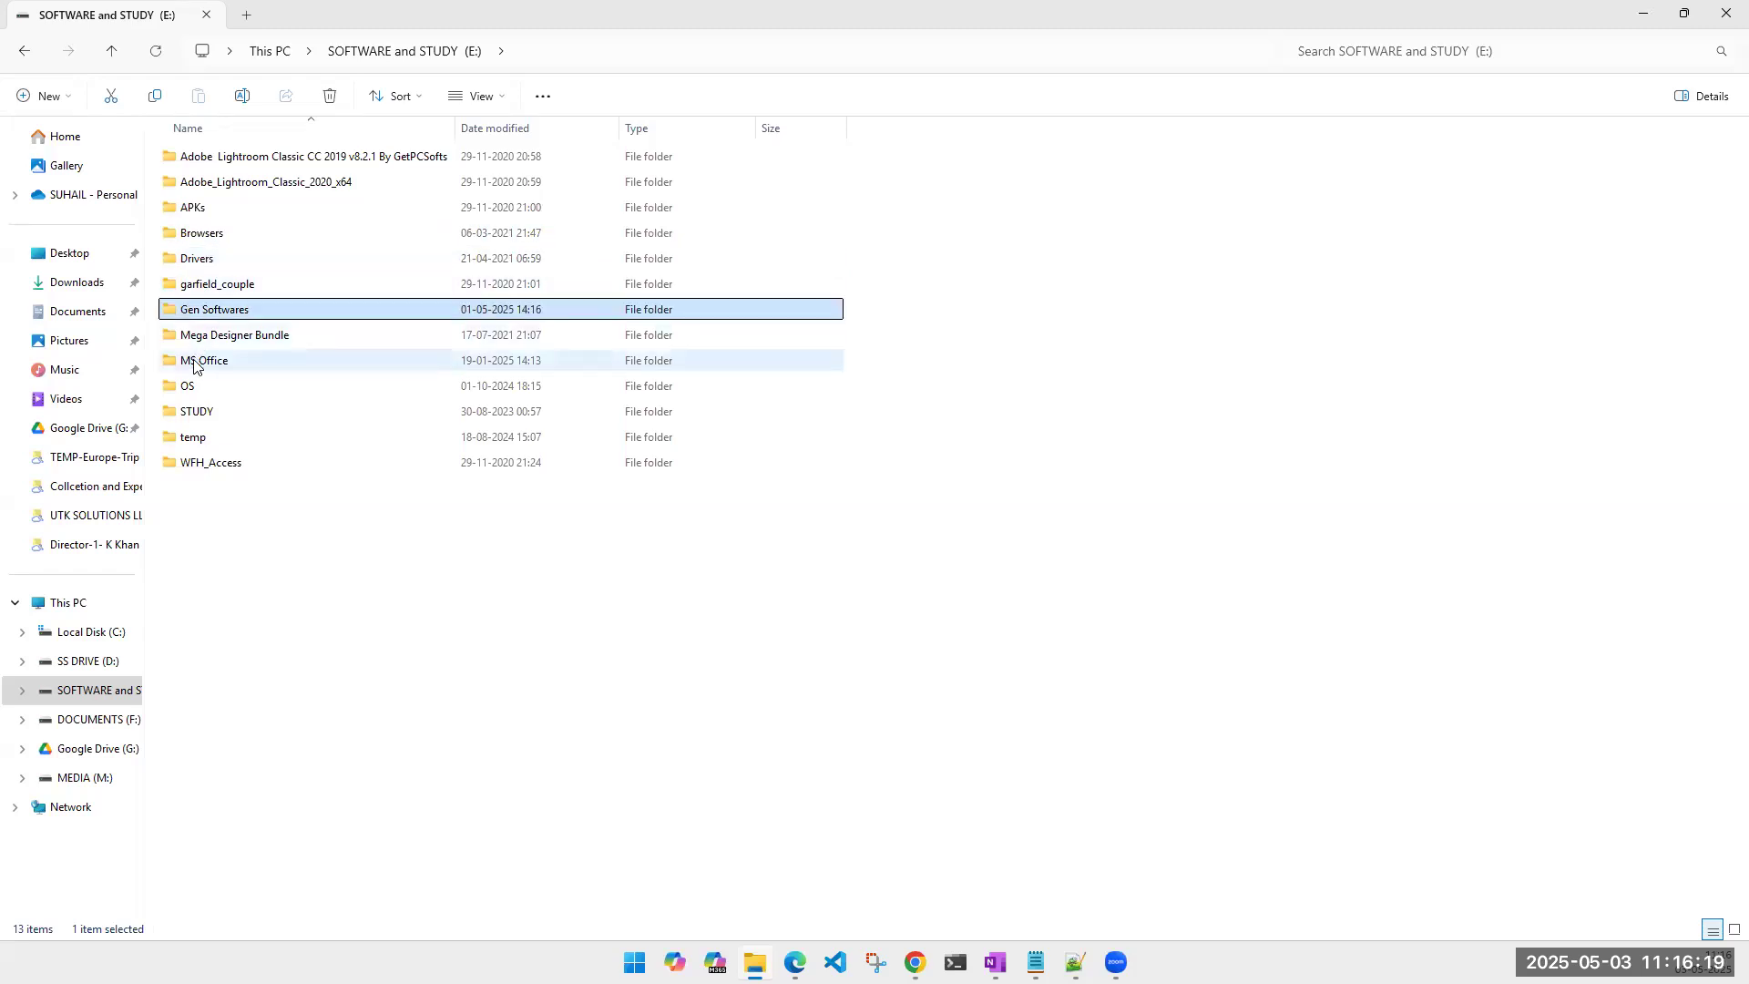
pyautogui.click(194, 364)
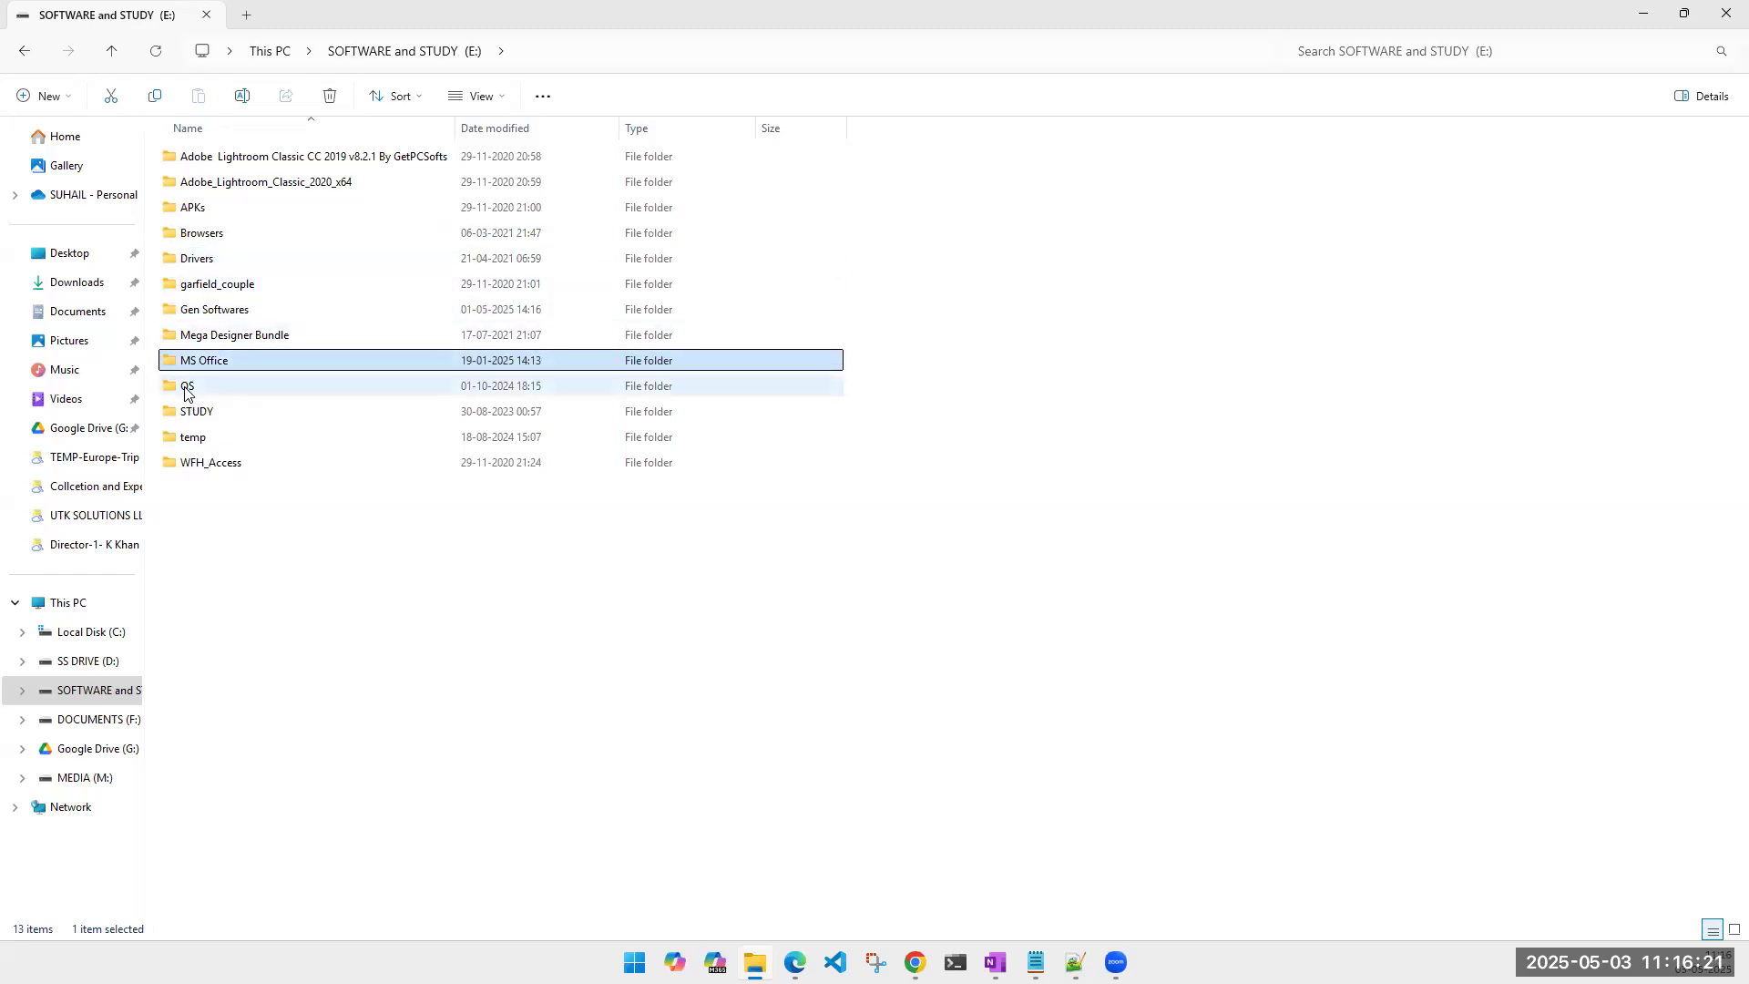
pyautogui.click(186, 390)
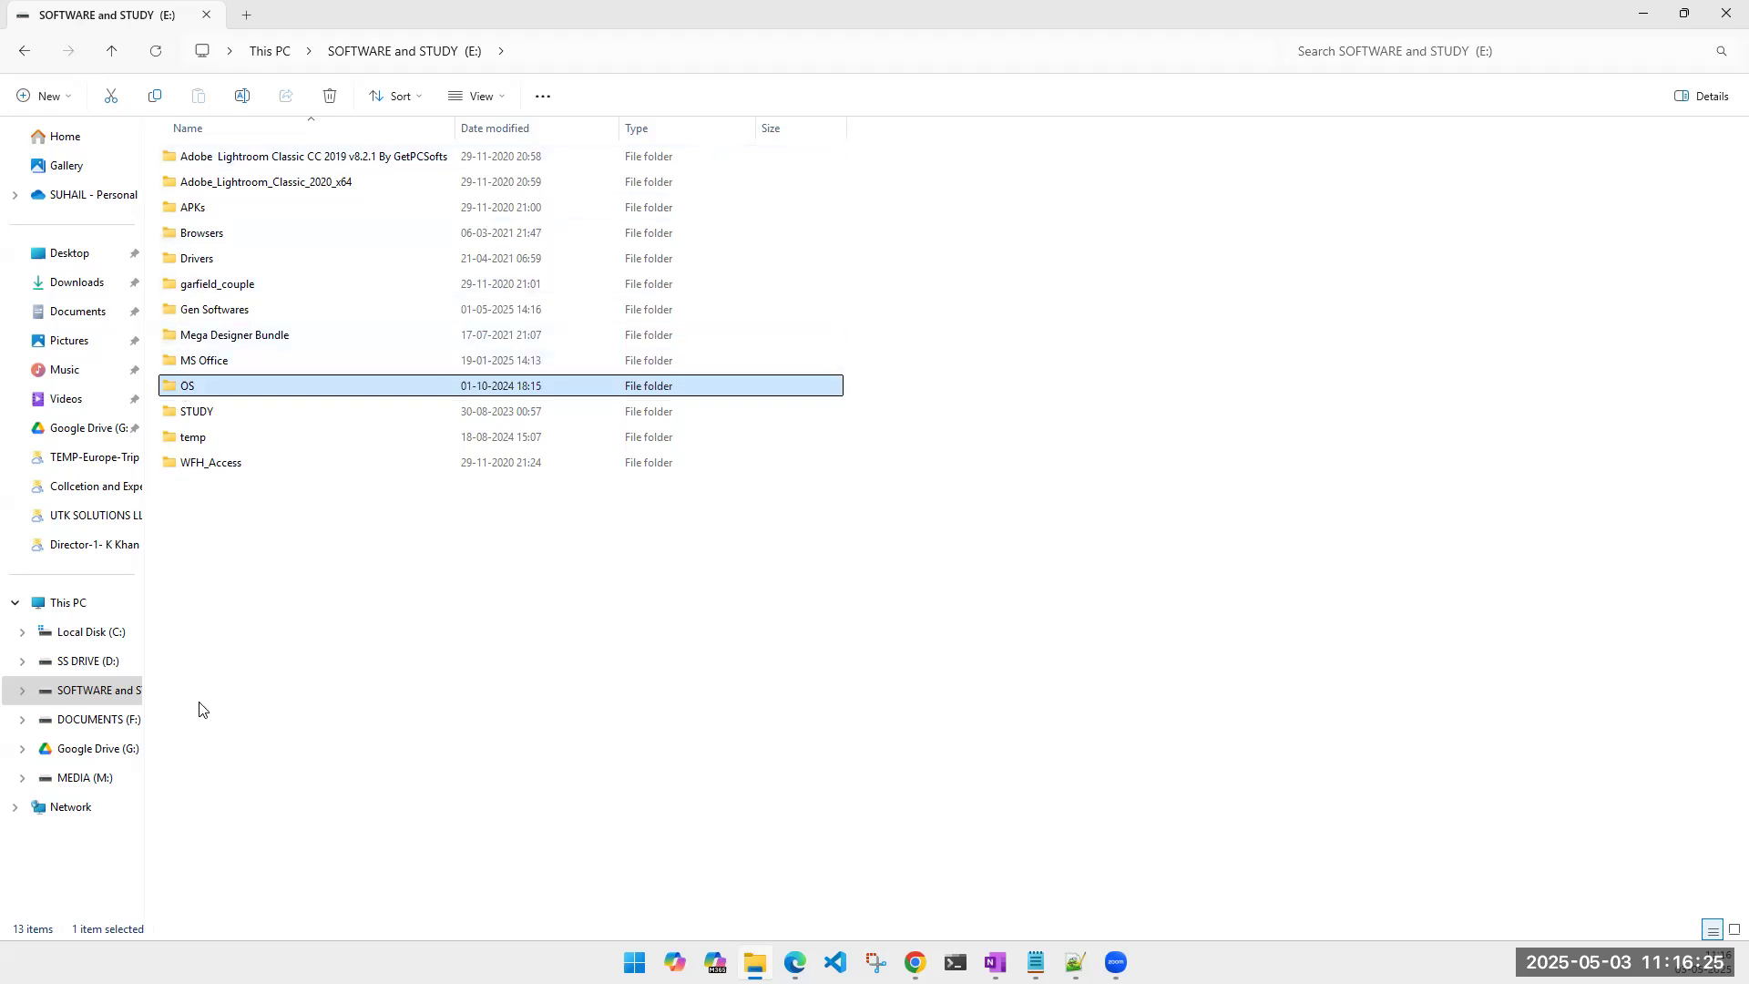
# Step: Browse Local Disk (C:) through Program Files (x86) and Microsoft.NET to the Primary Interop Assemblies folder, and select adodb.dll
pyautogui.click(71, 605)
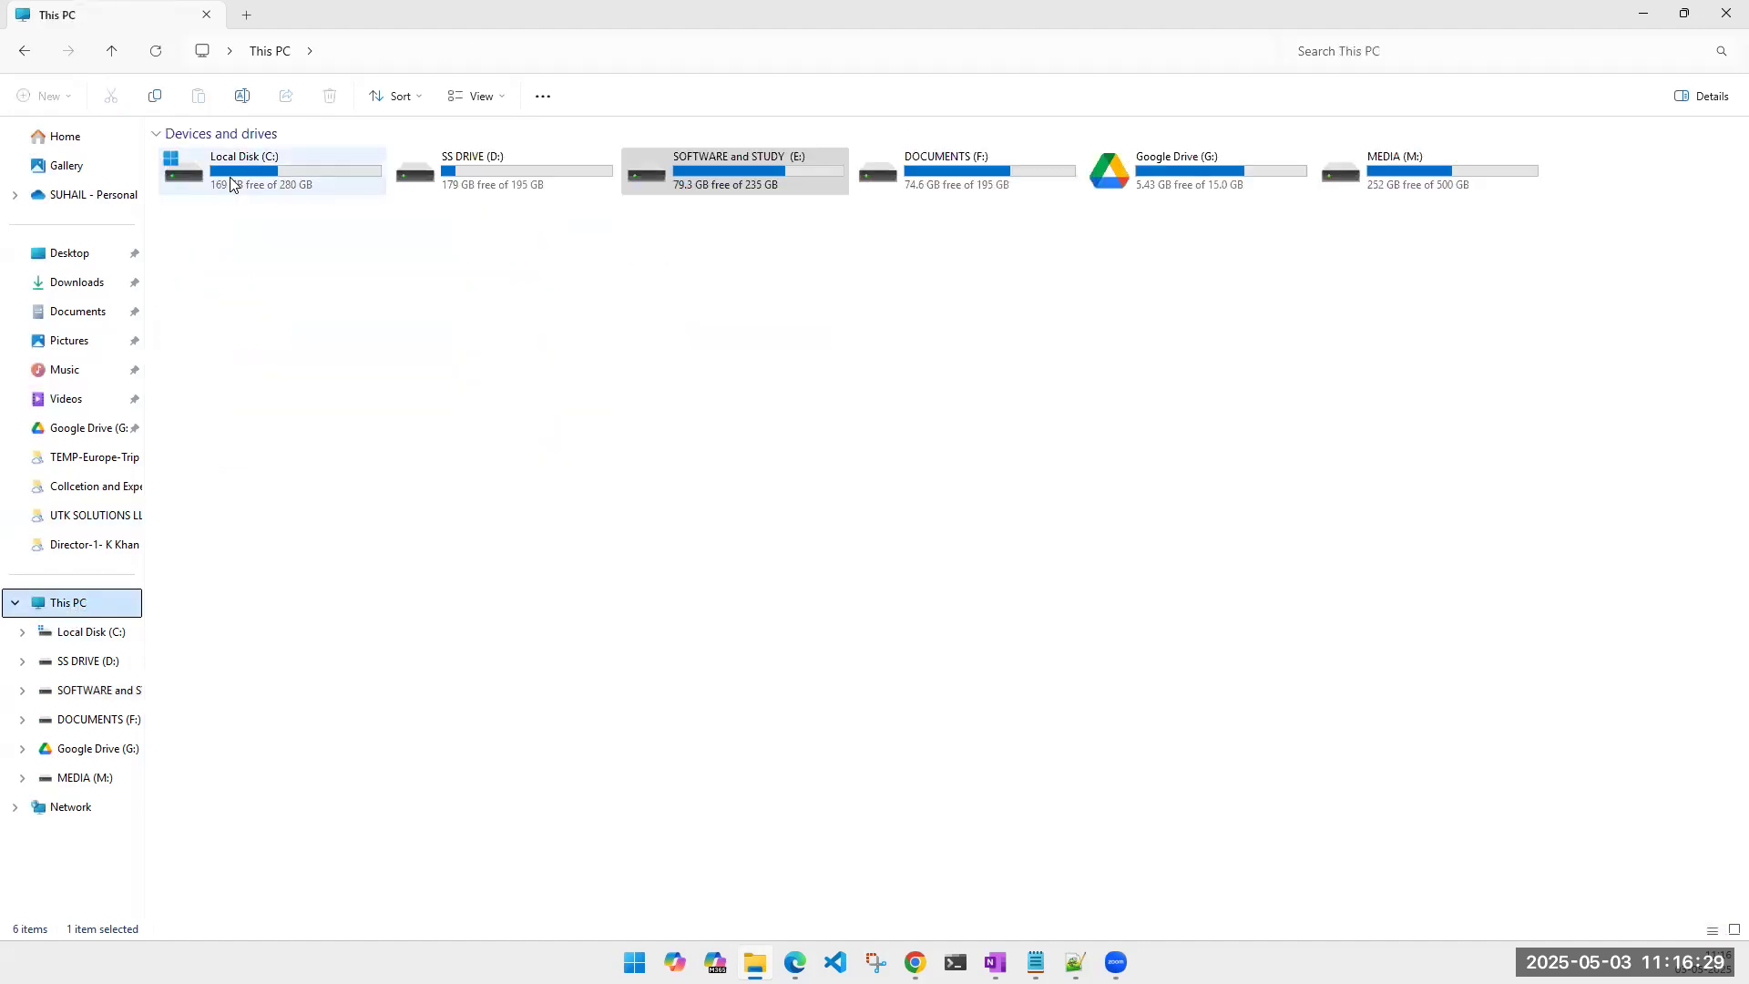
pyautogui.doubleClick(227, 182)
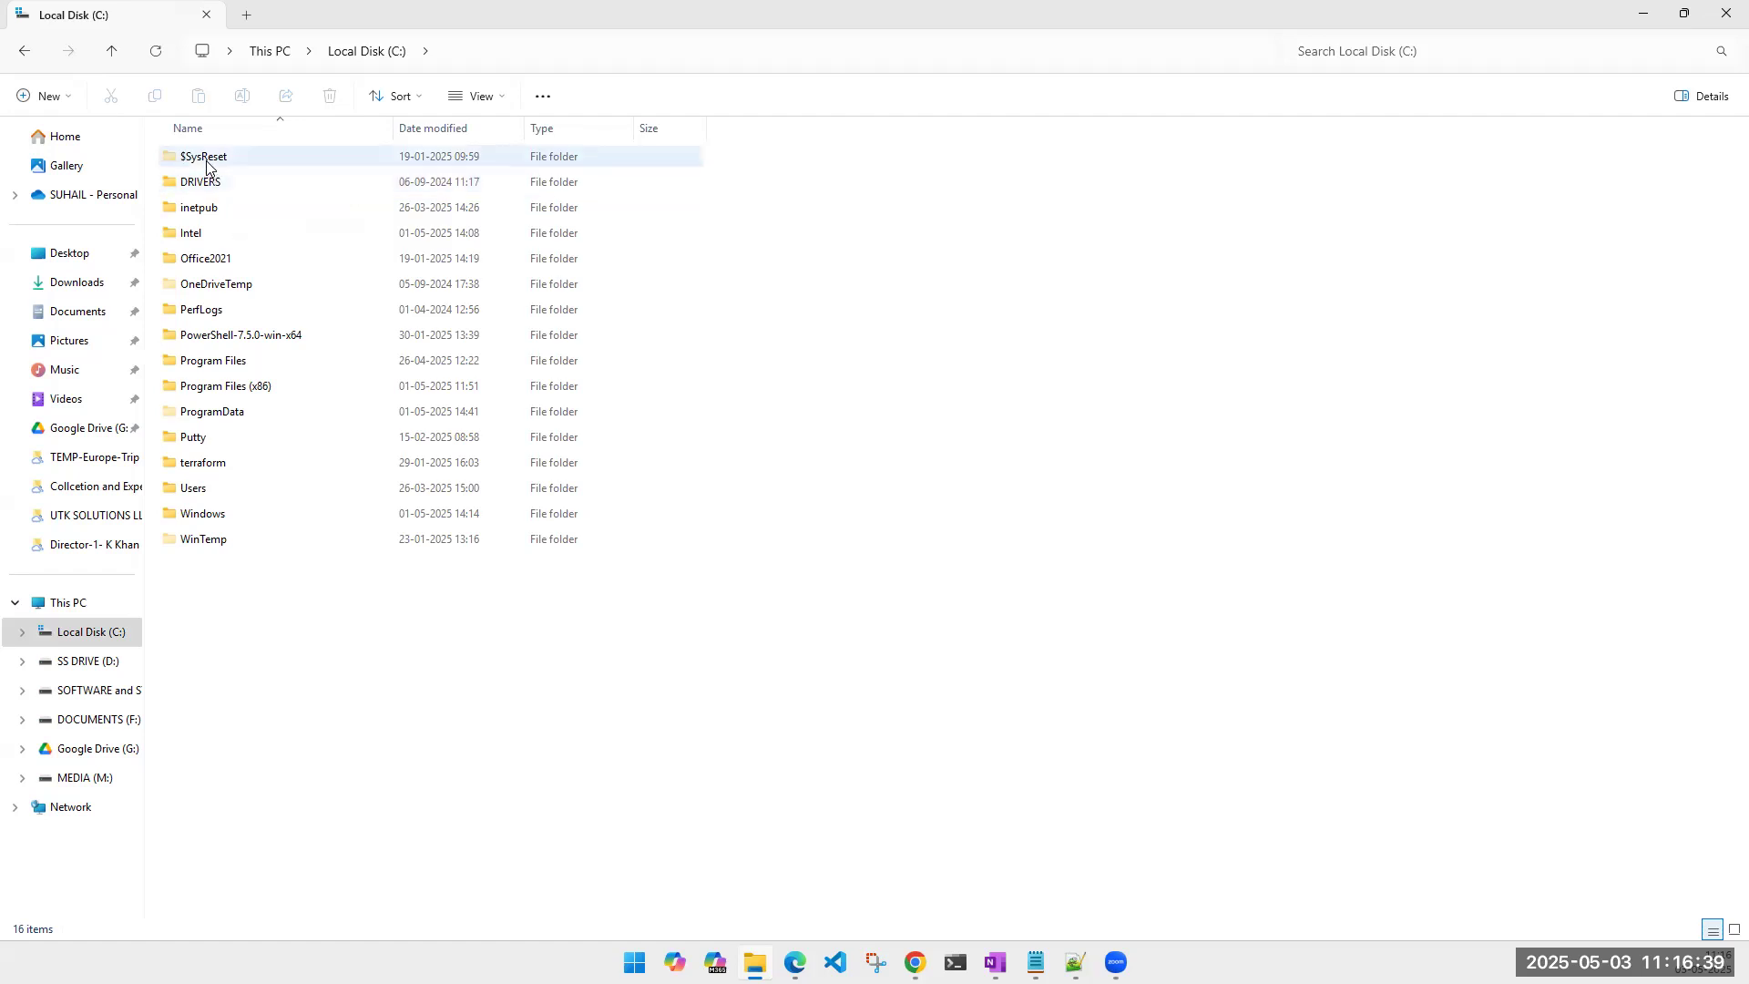
pyautogui.click(232, 394)
pyautogui.doubleClick(232, 394)
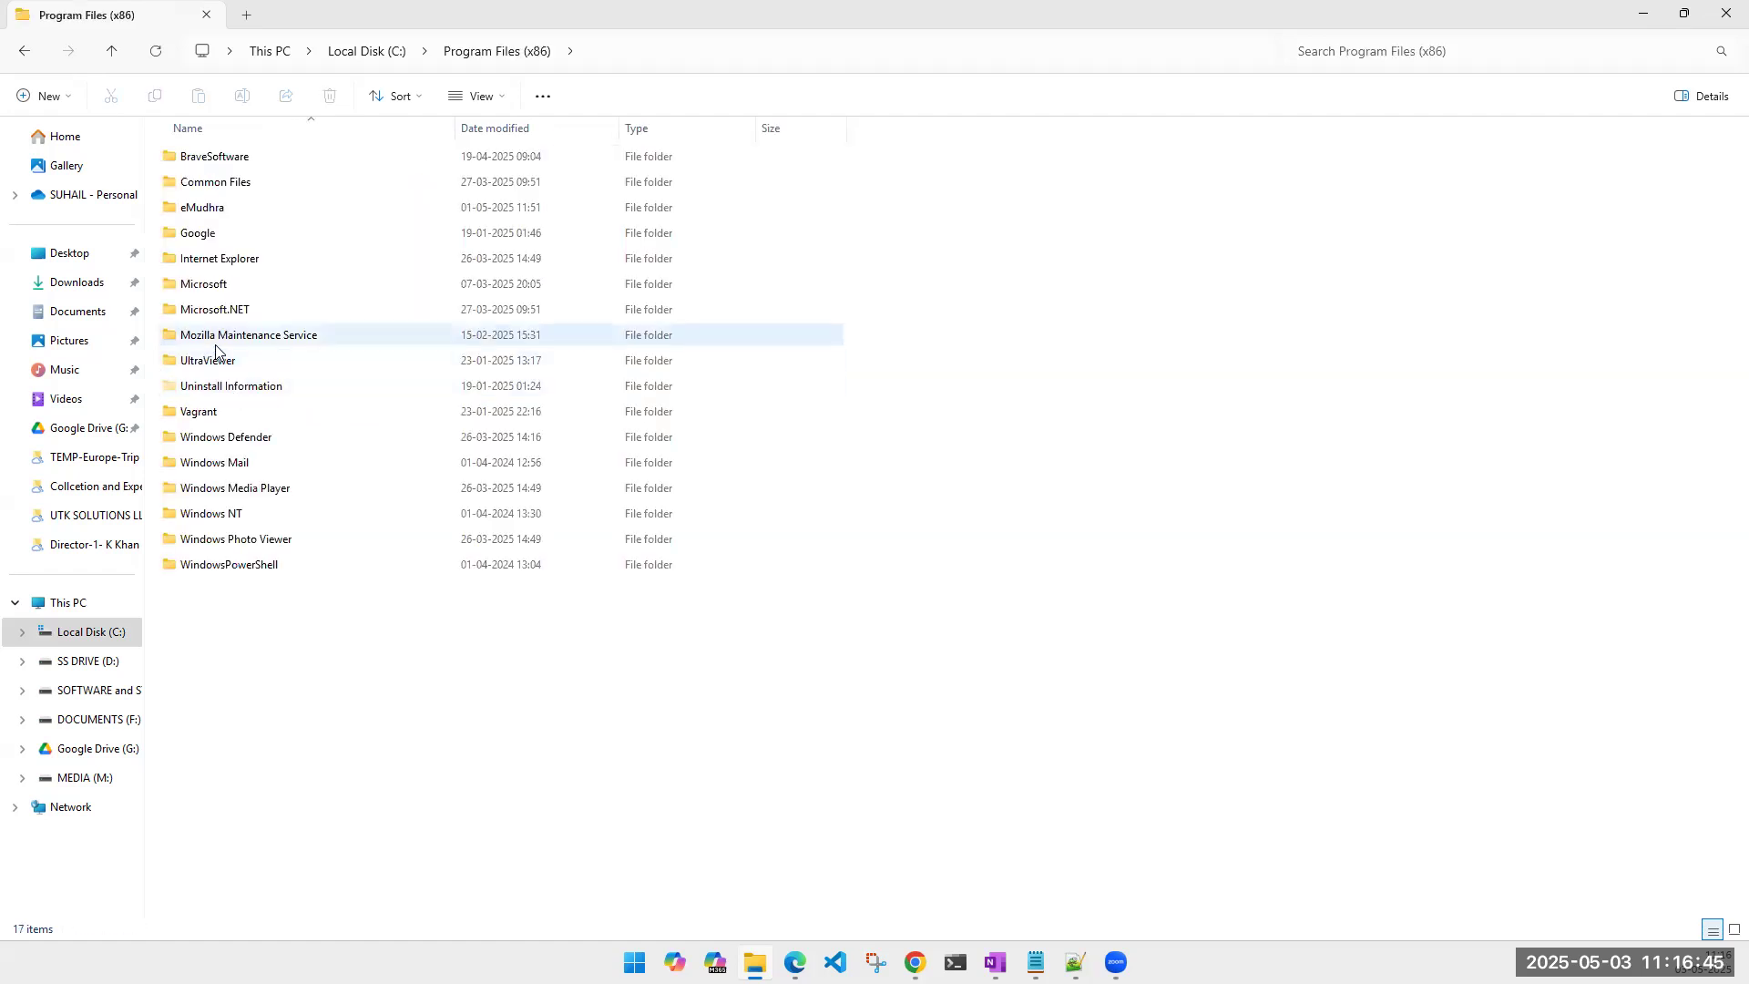
pyautogui.doubleClick(218, 310)
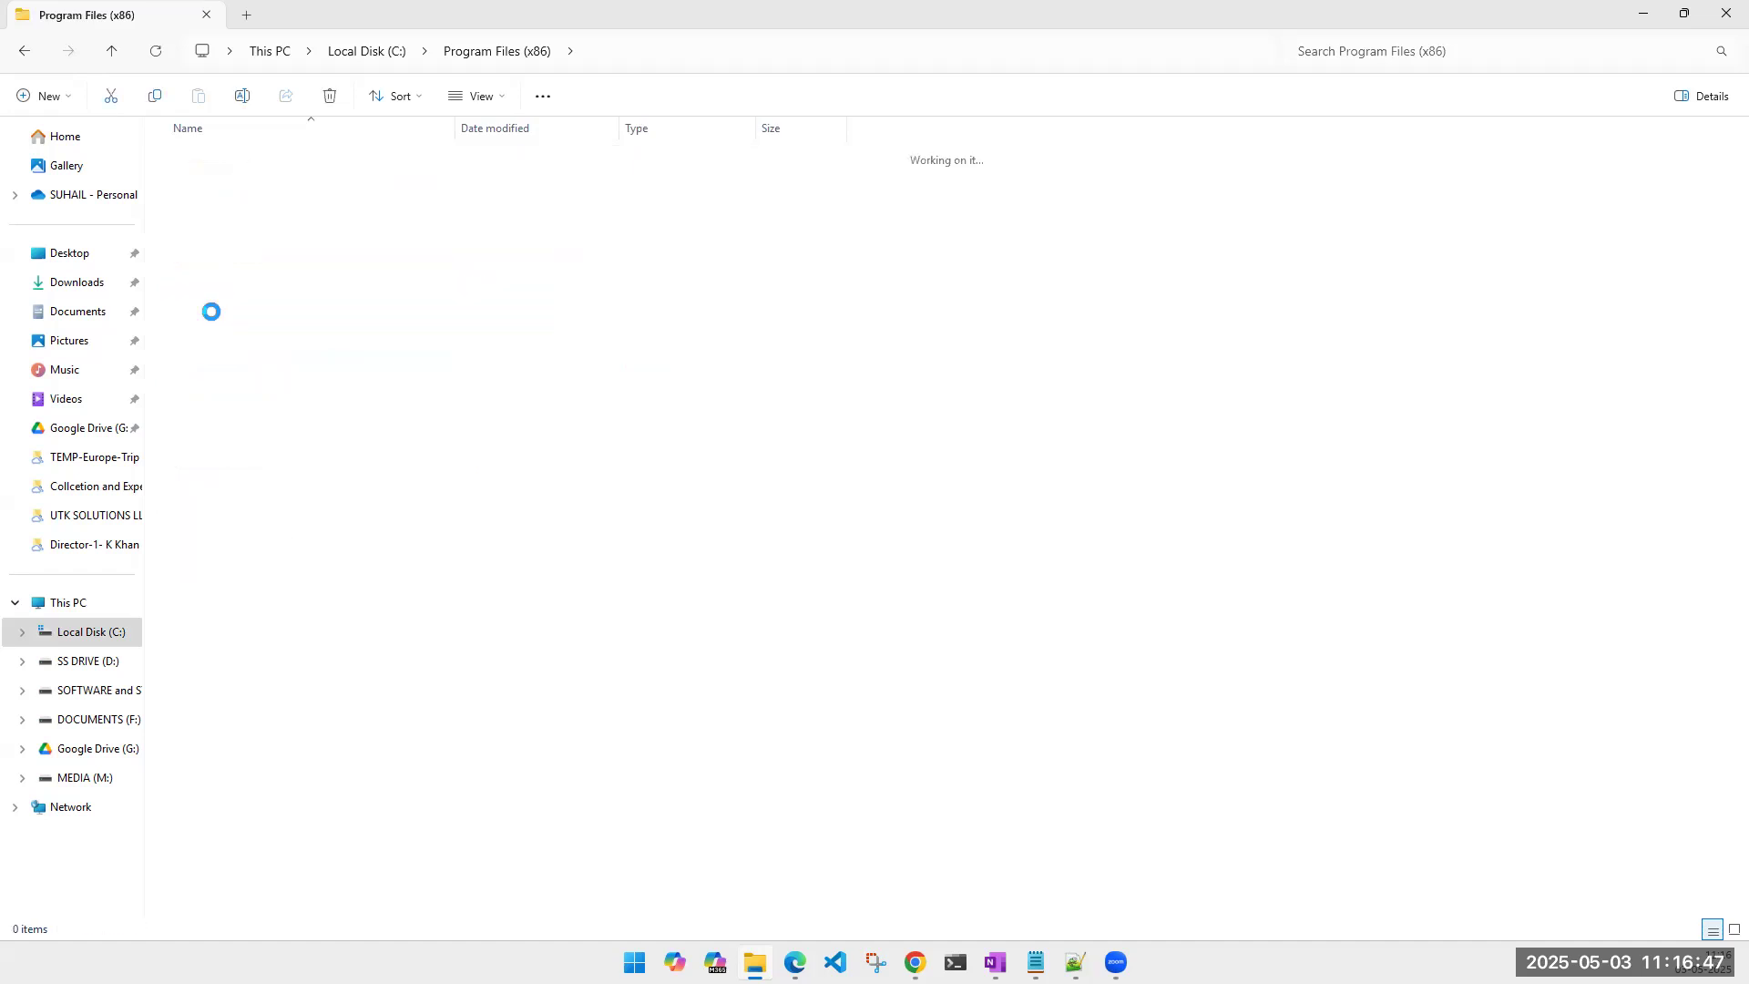
pyautogui.doubleClick(190, 157)
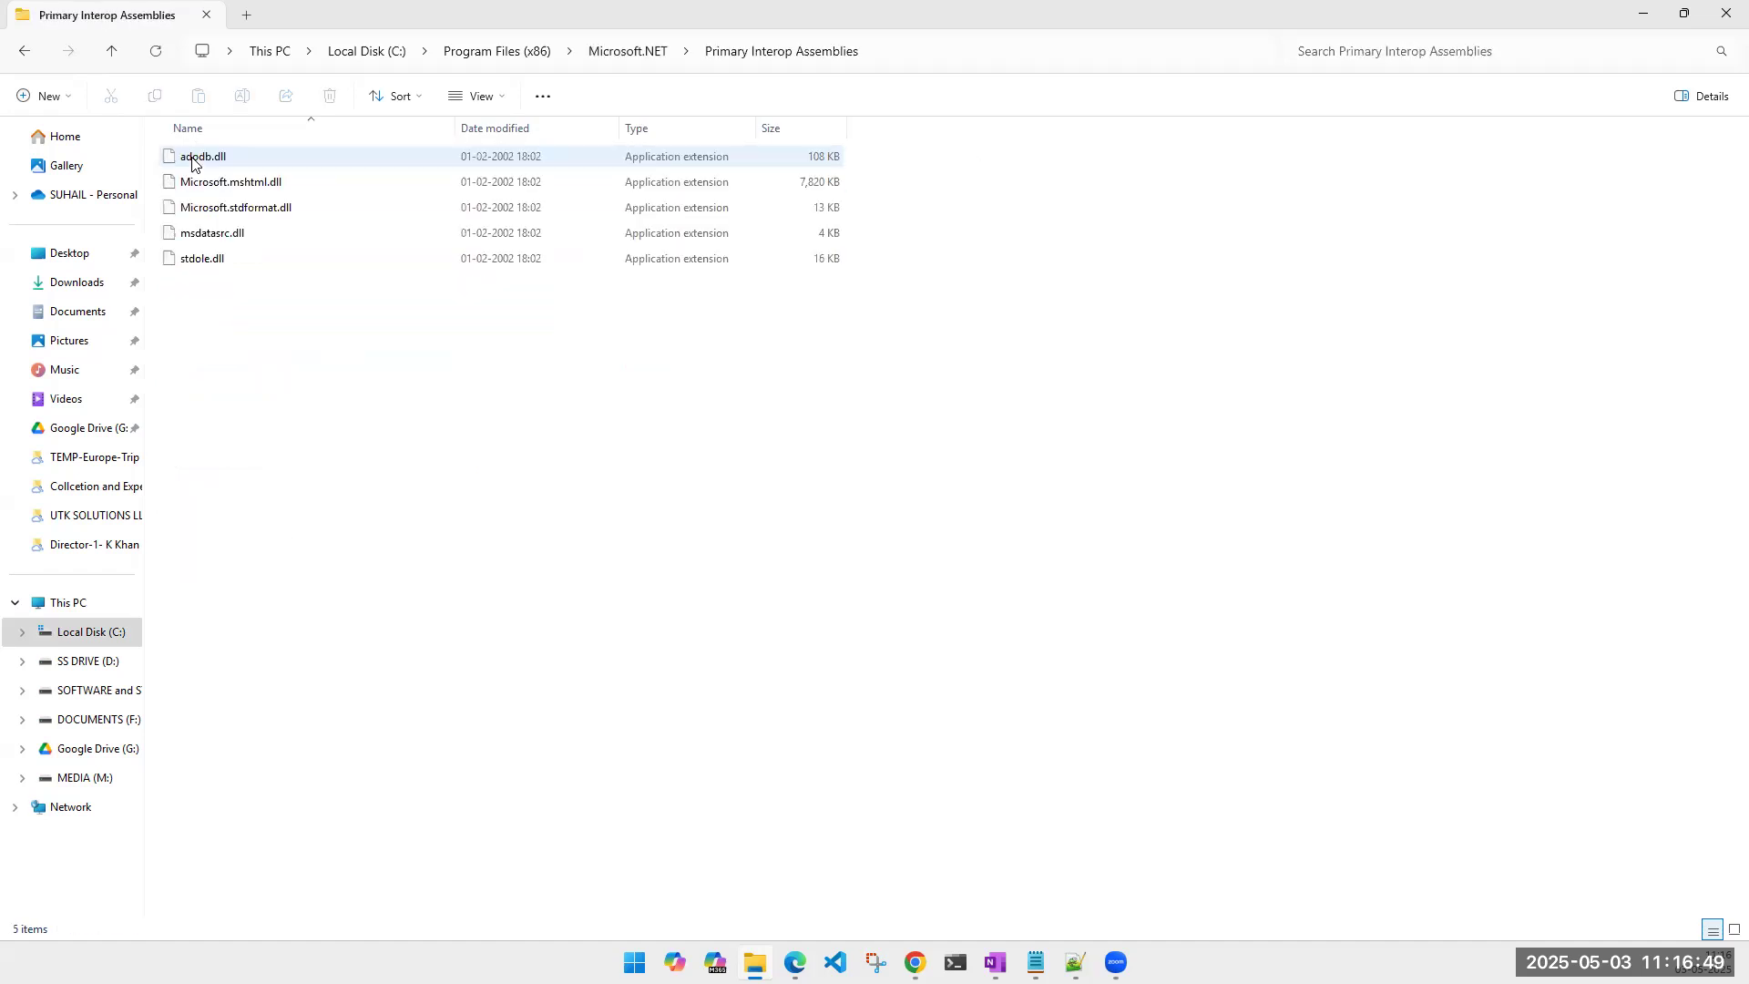
pyautogui.click(205, 164)
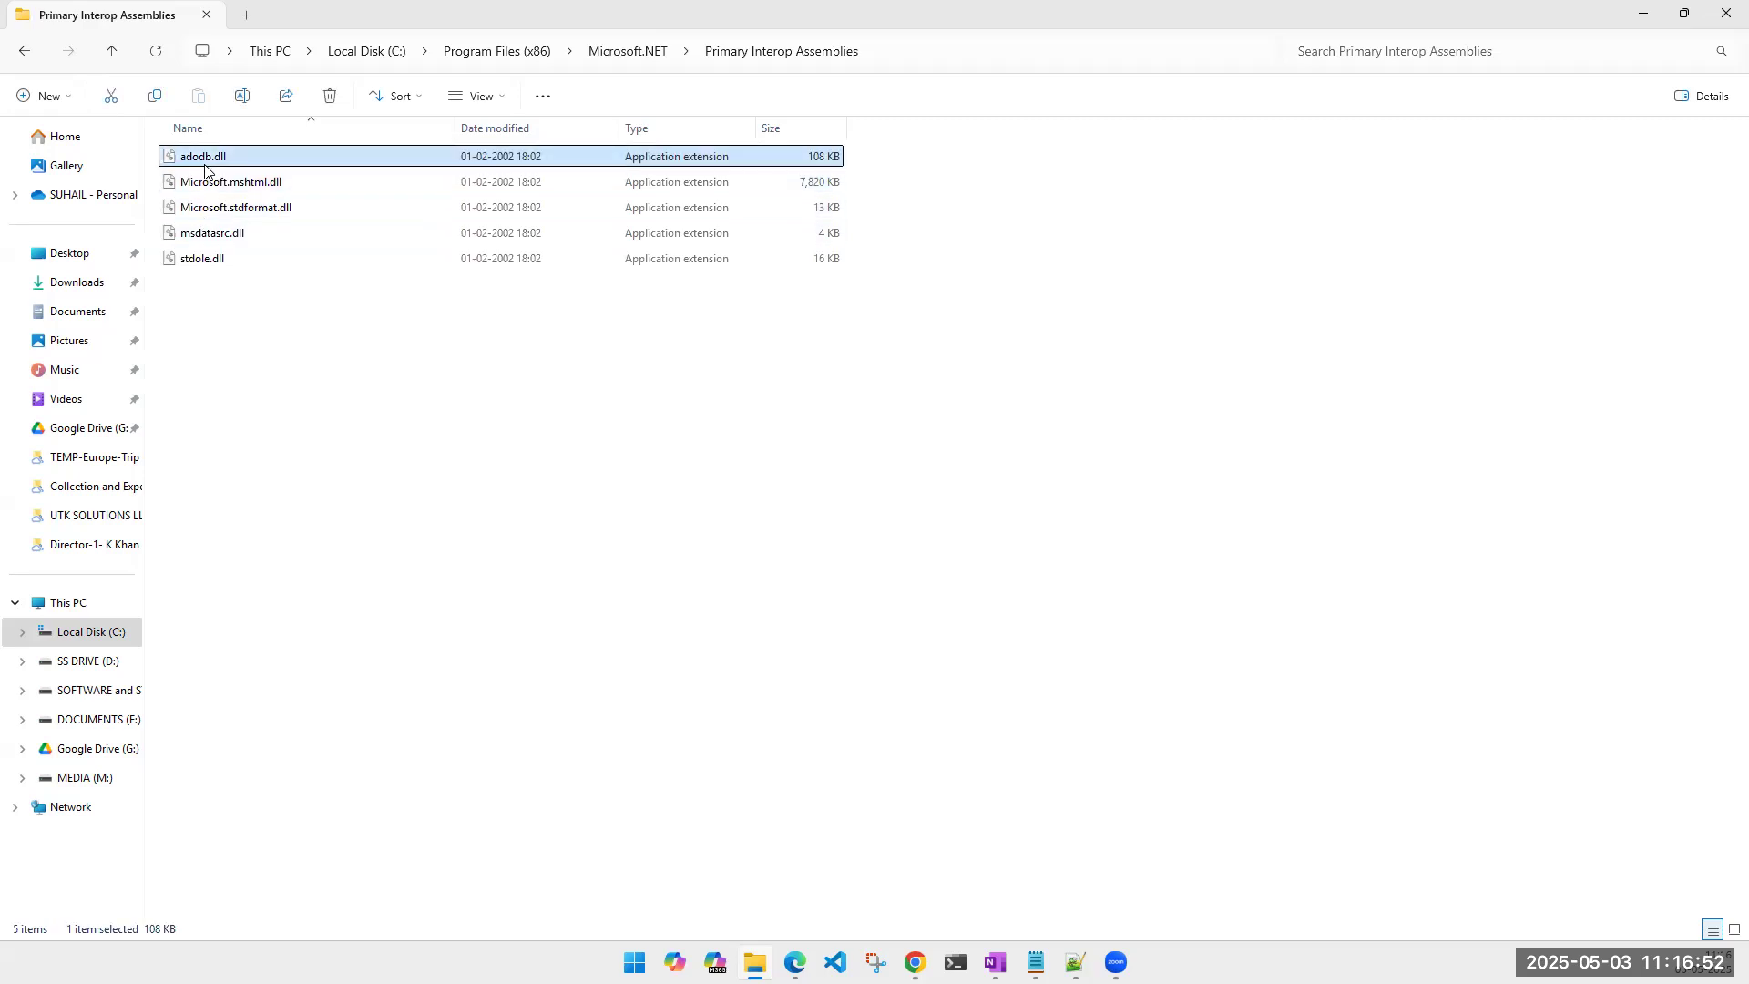
# Step: Look through the files in Microsoft.NET's RedistList and Primary Interop Assemblies folders, and close File Explorer
pyautogui.click(116, 56)
pyautogui.doubleClick(177, 183)
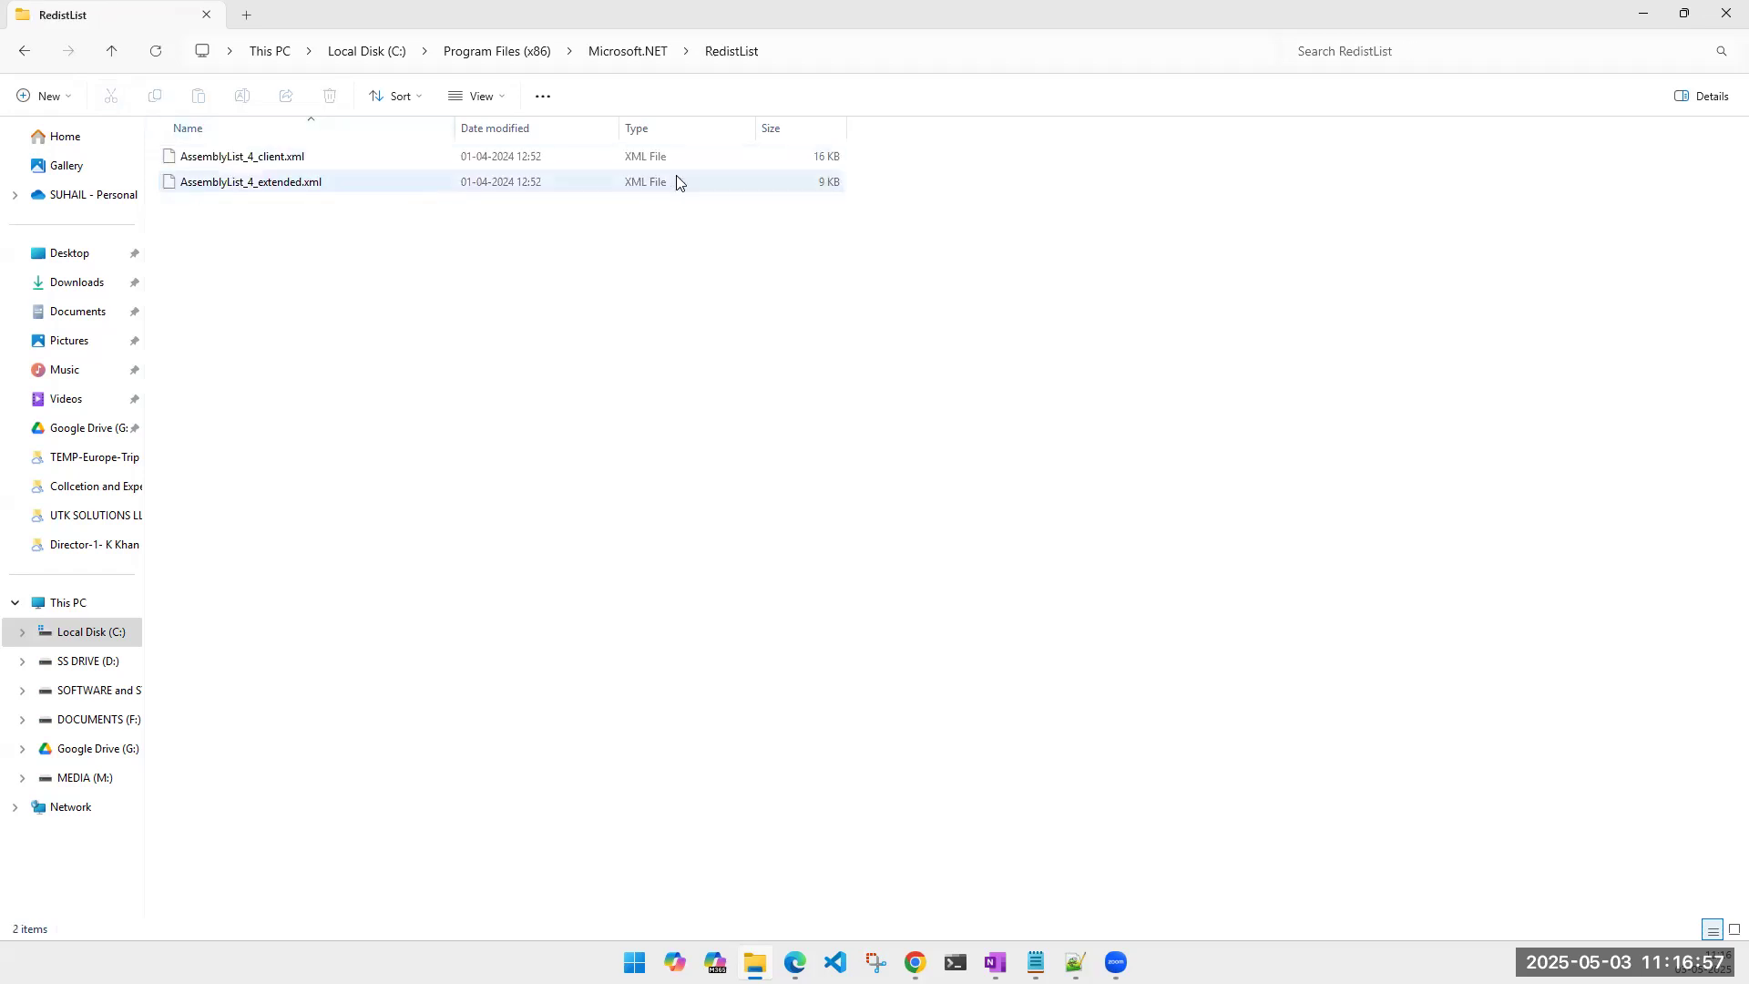
pyautogui.click(121, 55)
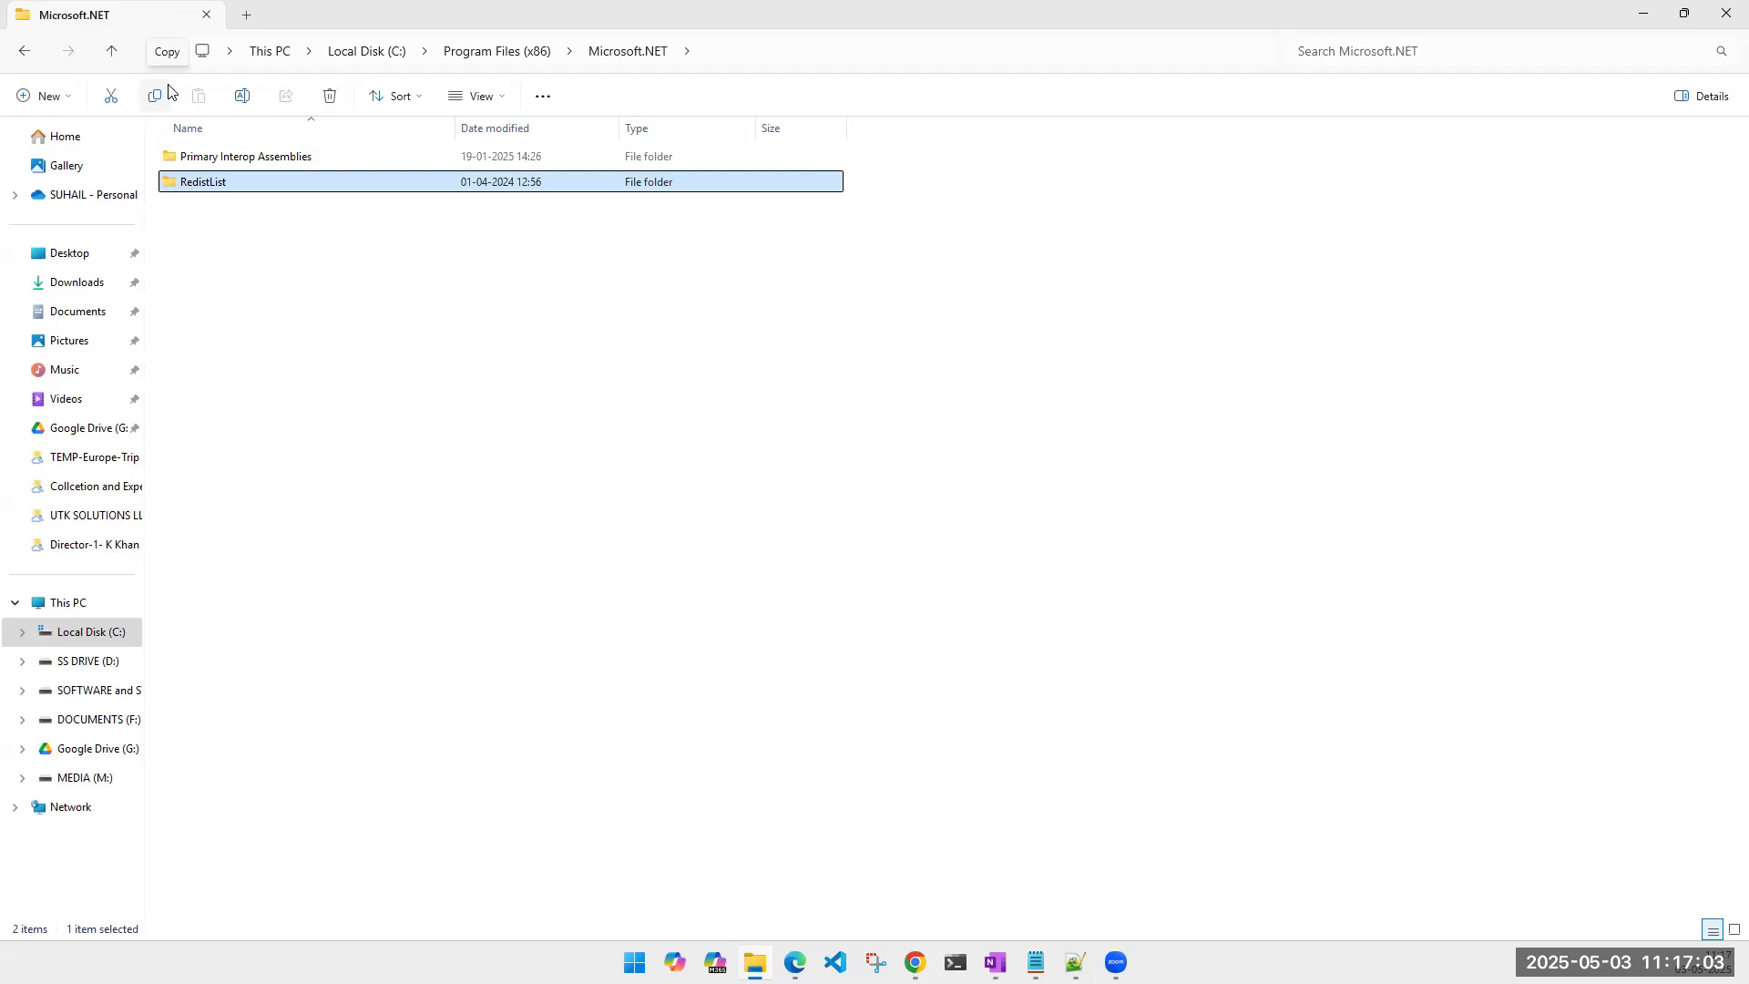
pyautogui.doubleClick(217, 180)
pyautogui.click(198, 188)
pyautogui.click(196, 156)
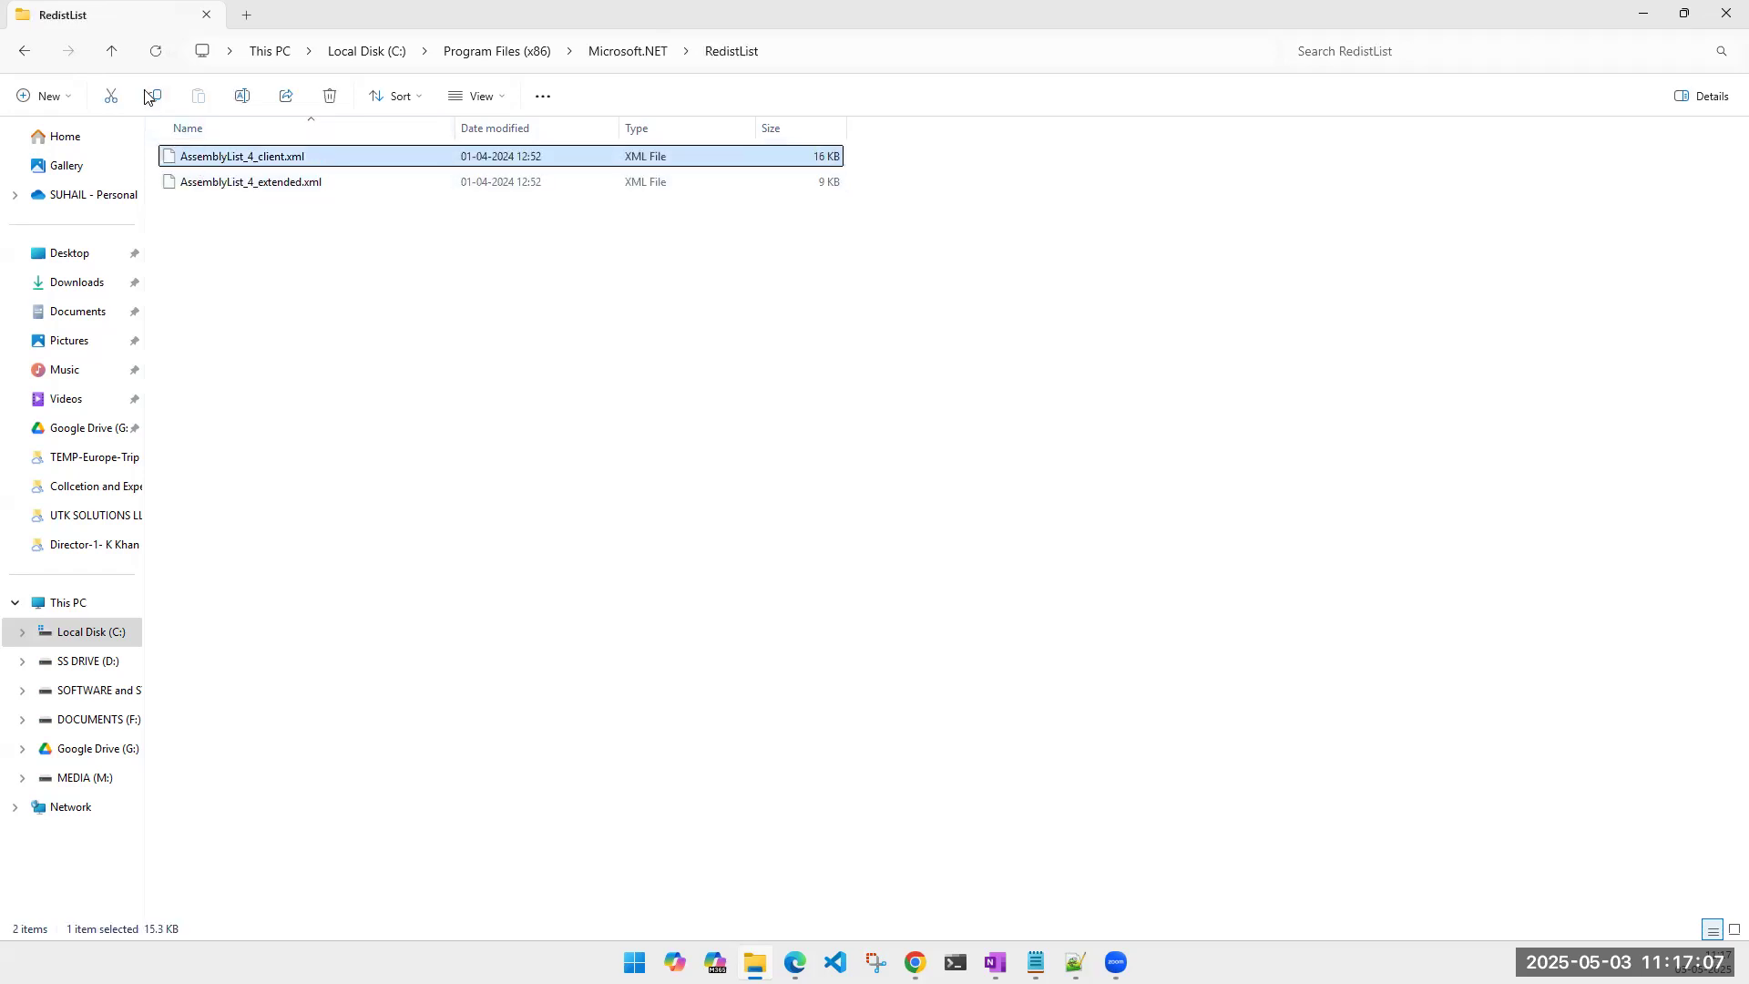
pyautogui.click(111, 55)
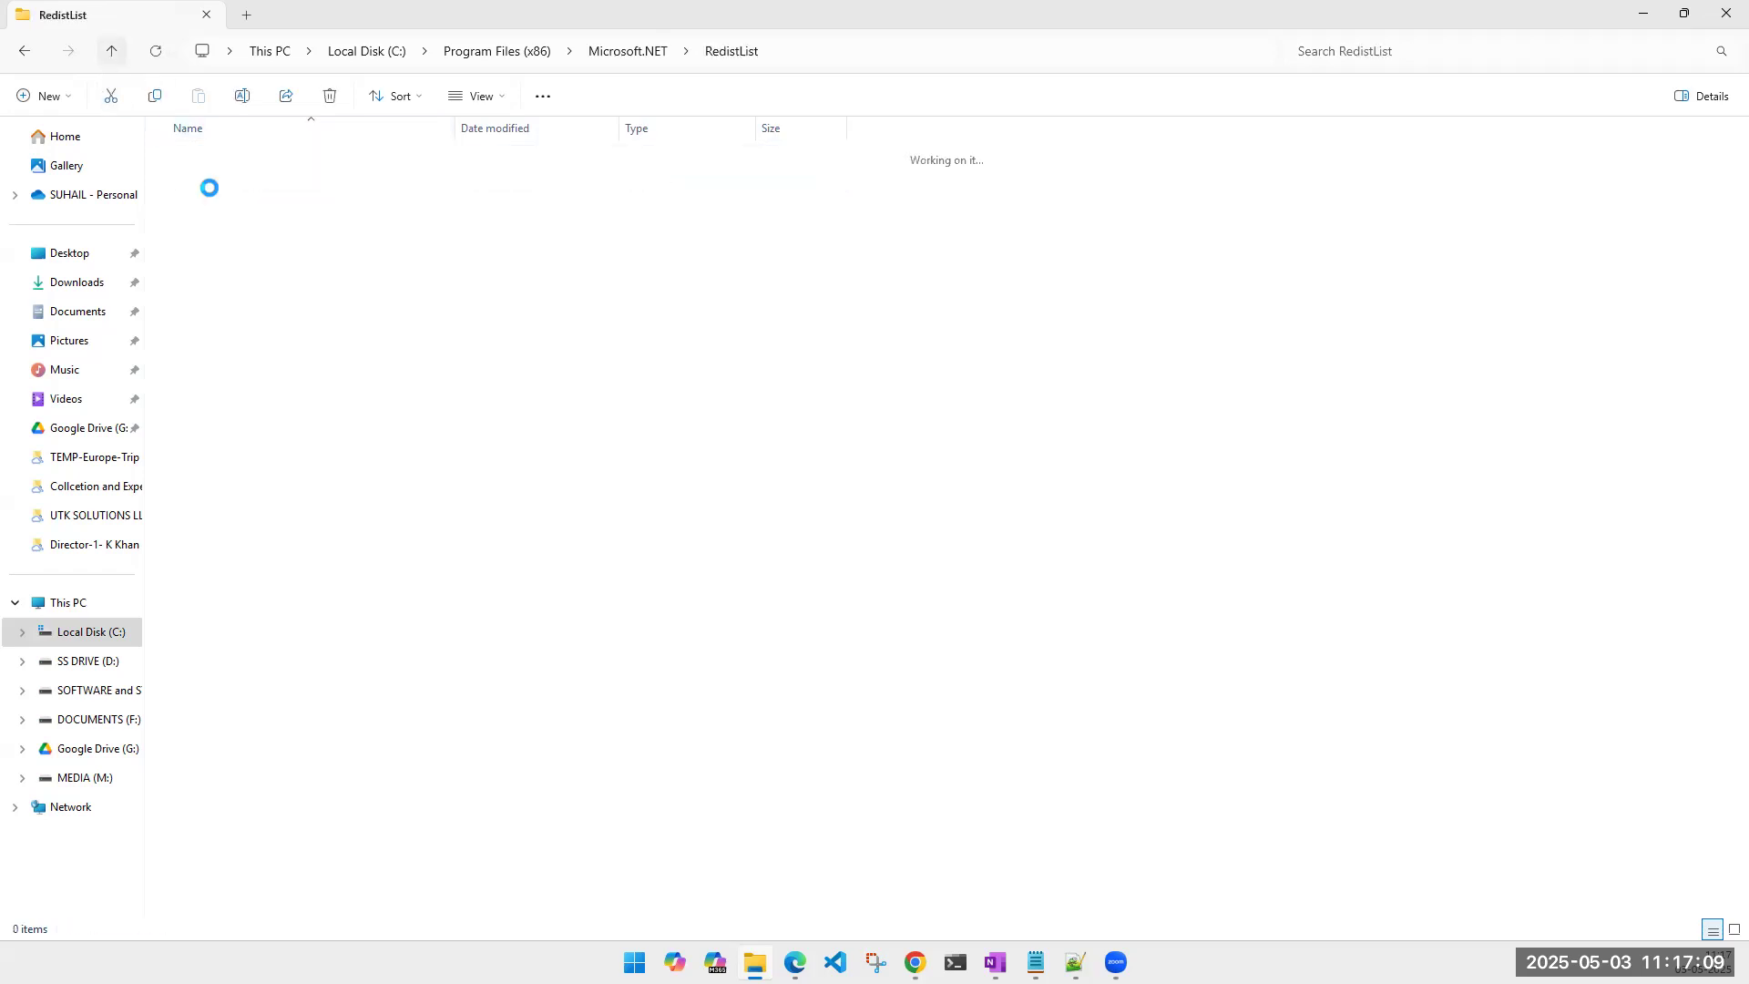
pyautogui.doubleClick(236, 162)
pyautogui.click(225, 180)
pyautogui.click(200, 294)
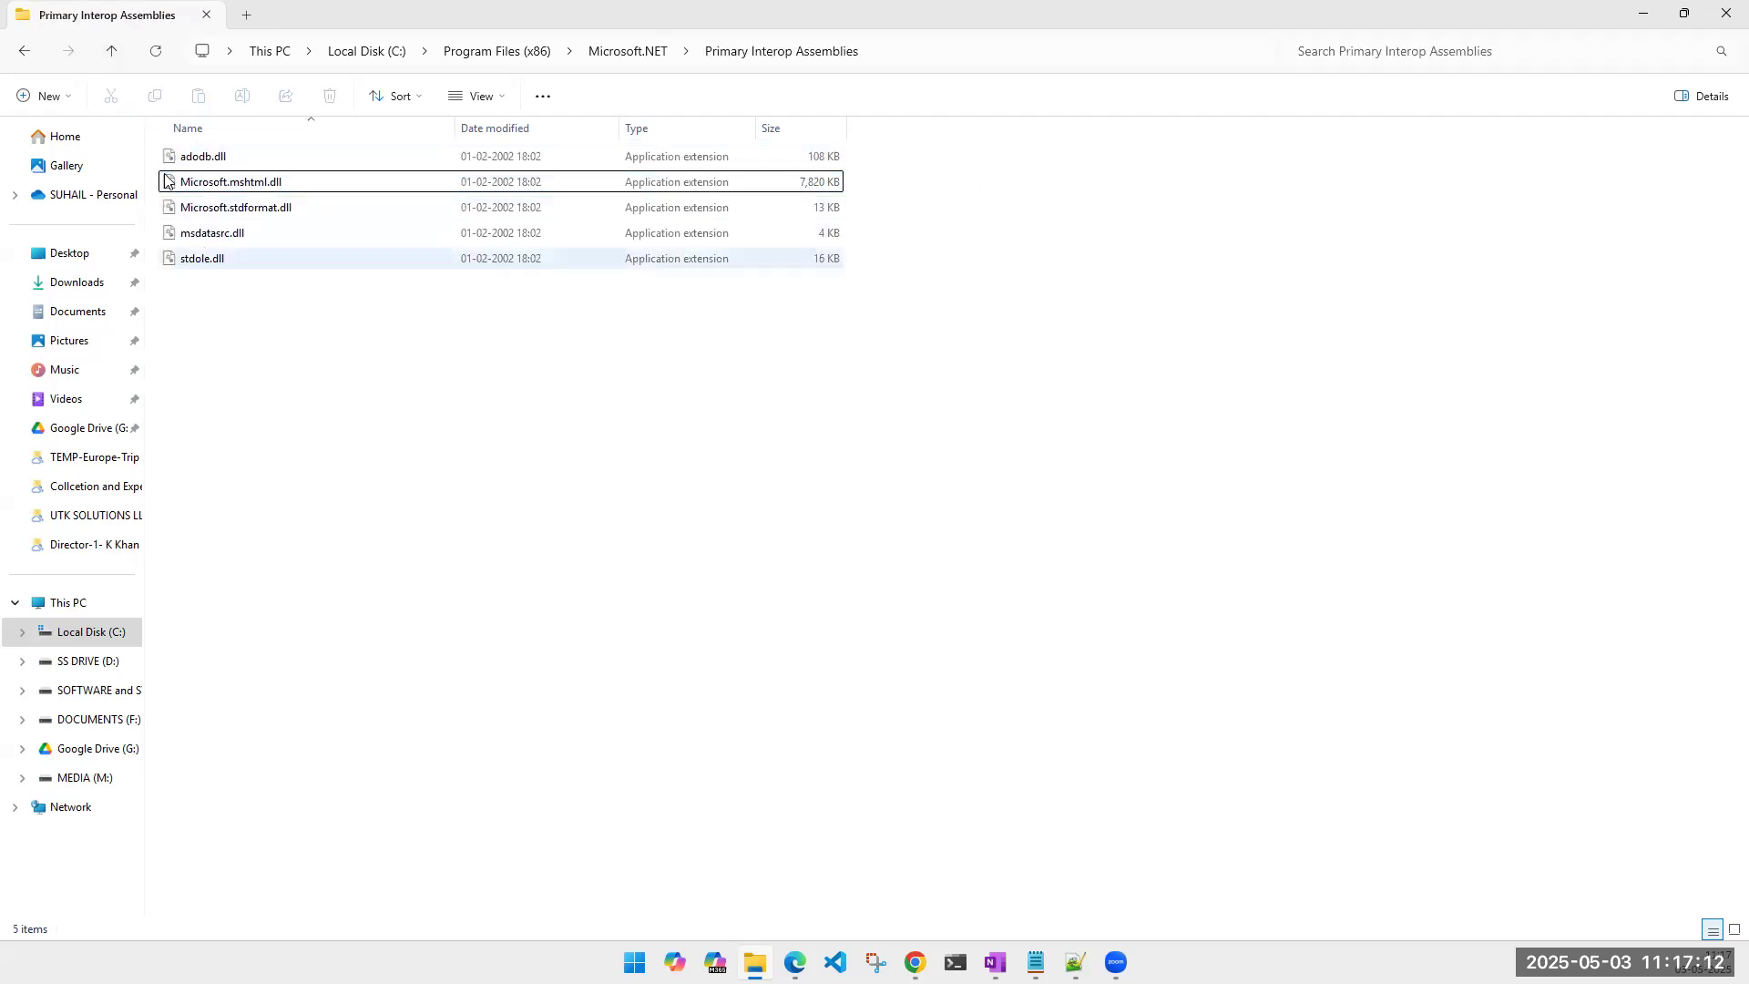
pyautogui.click(119, 54)
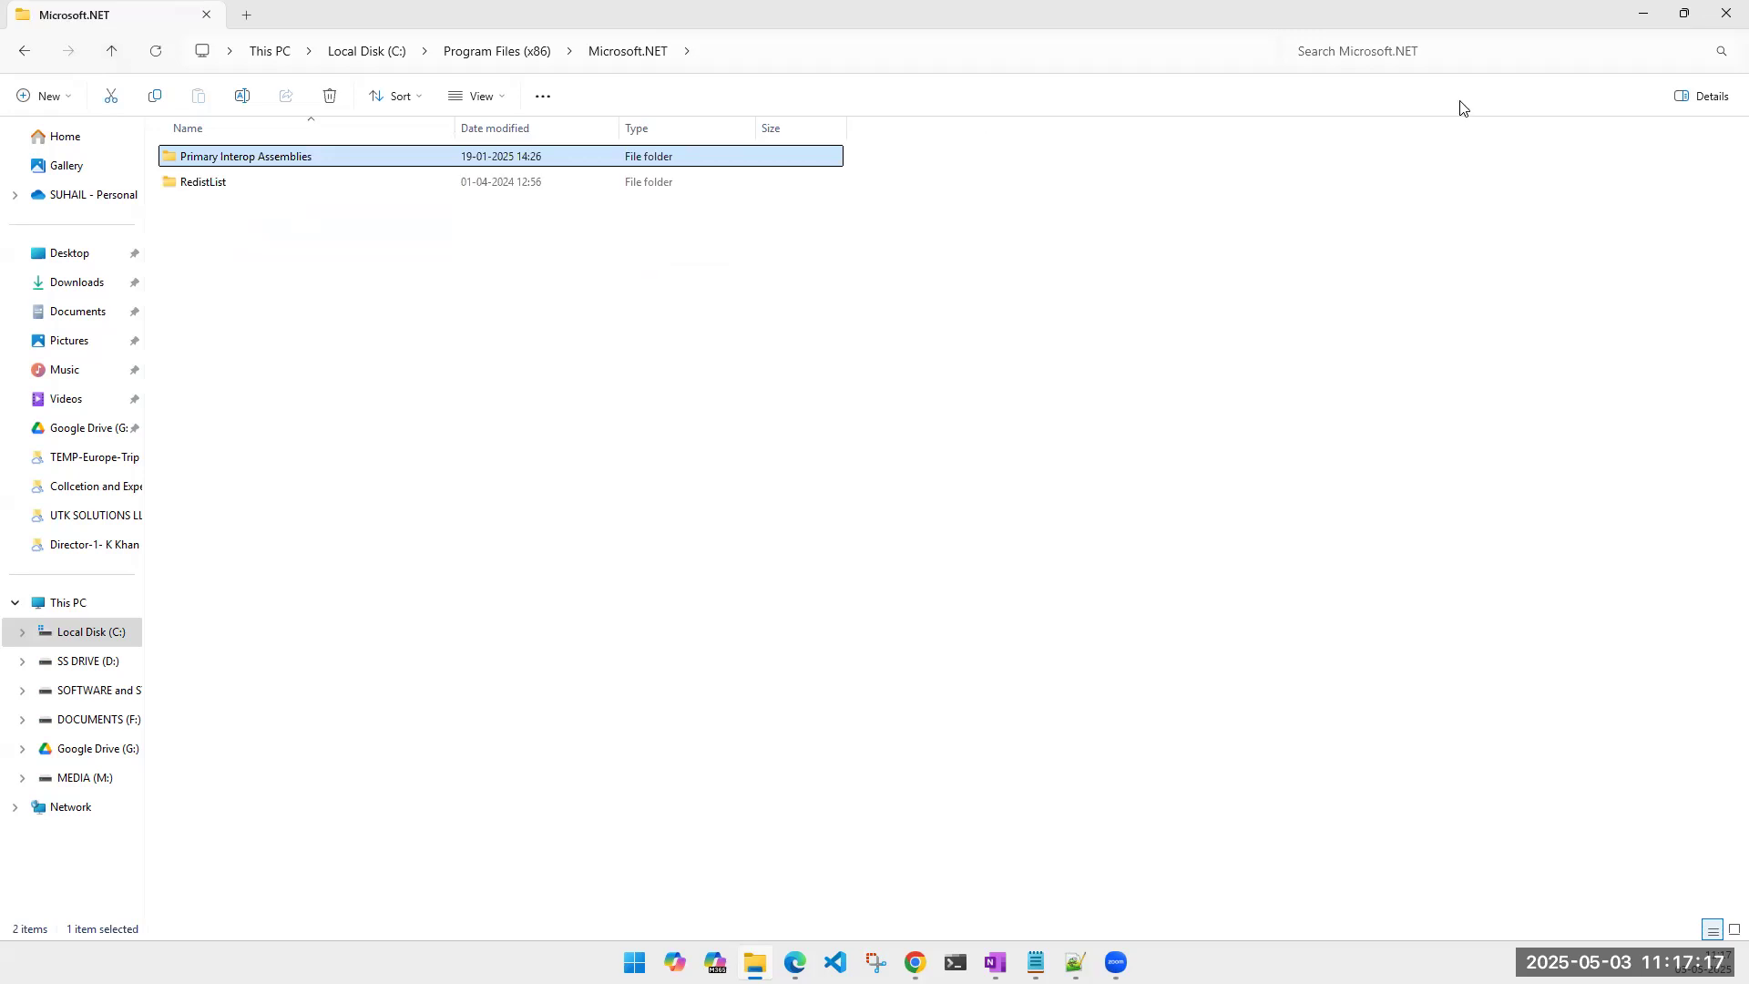
pyautogui.click(1725, 13)
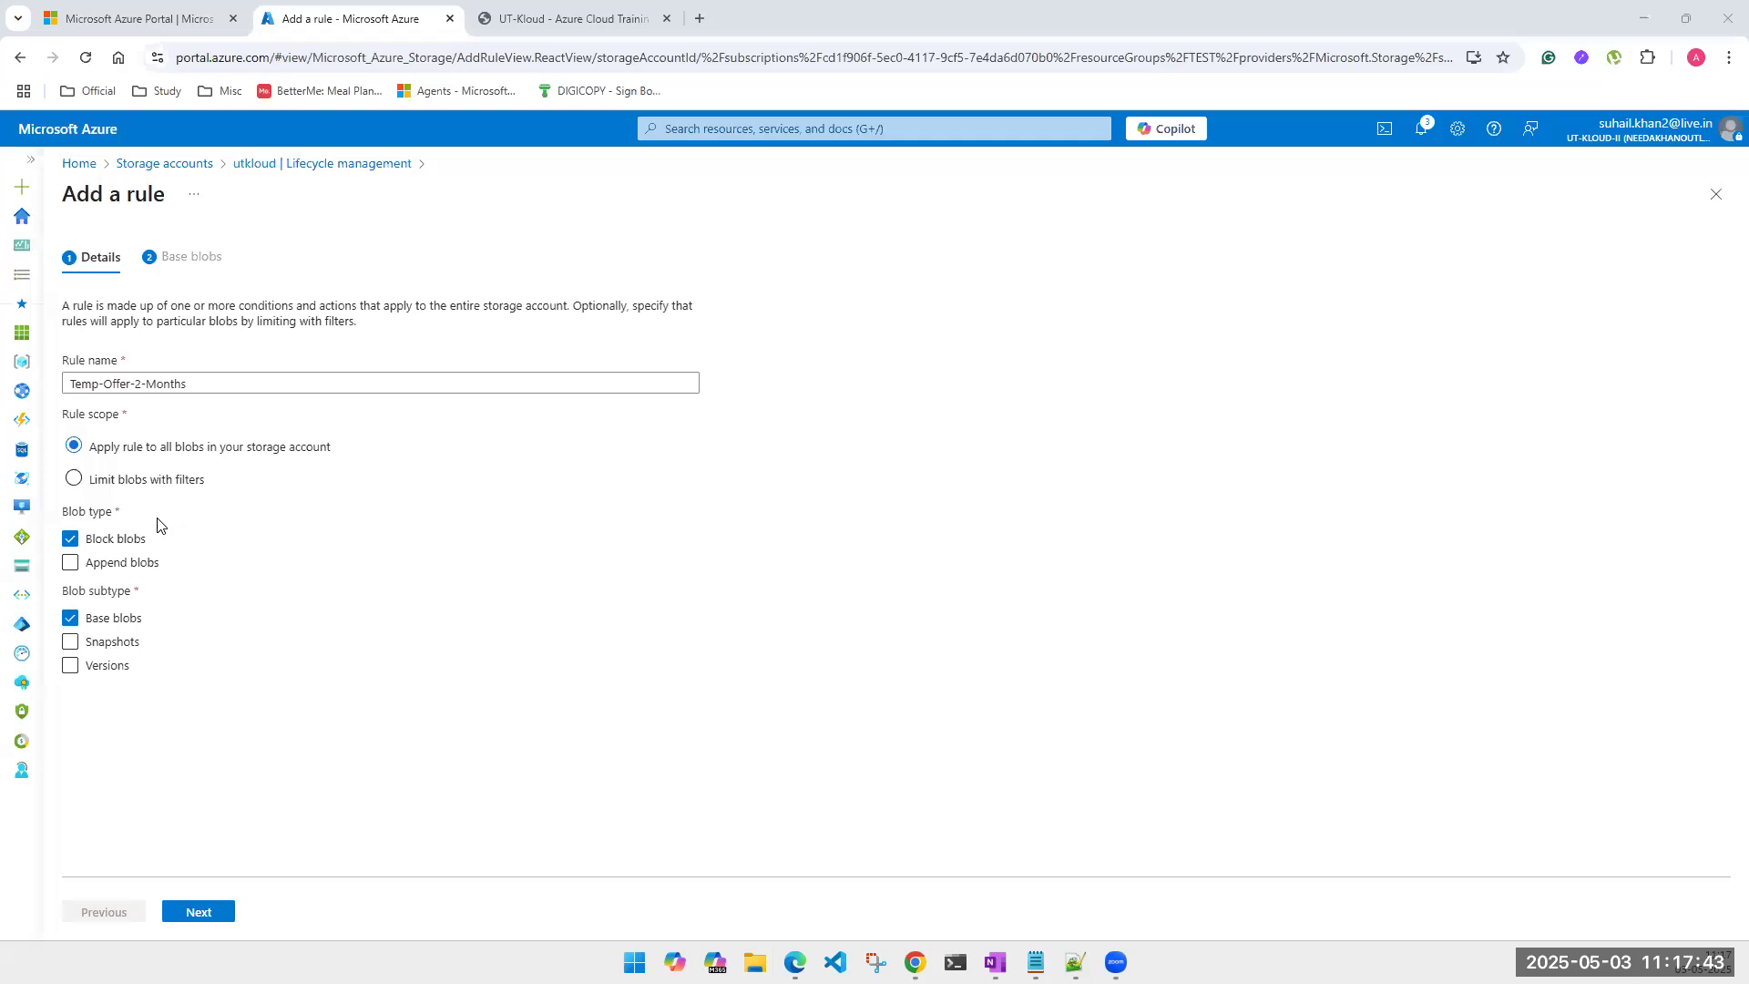
# Step: Duplicate the Add a rule browser tab and return to the original tab
pyautogui.rightClick(354, 20)
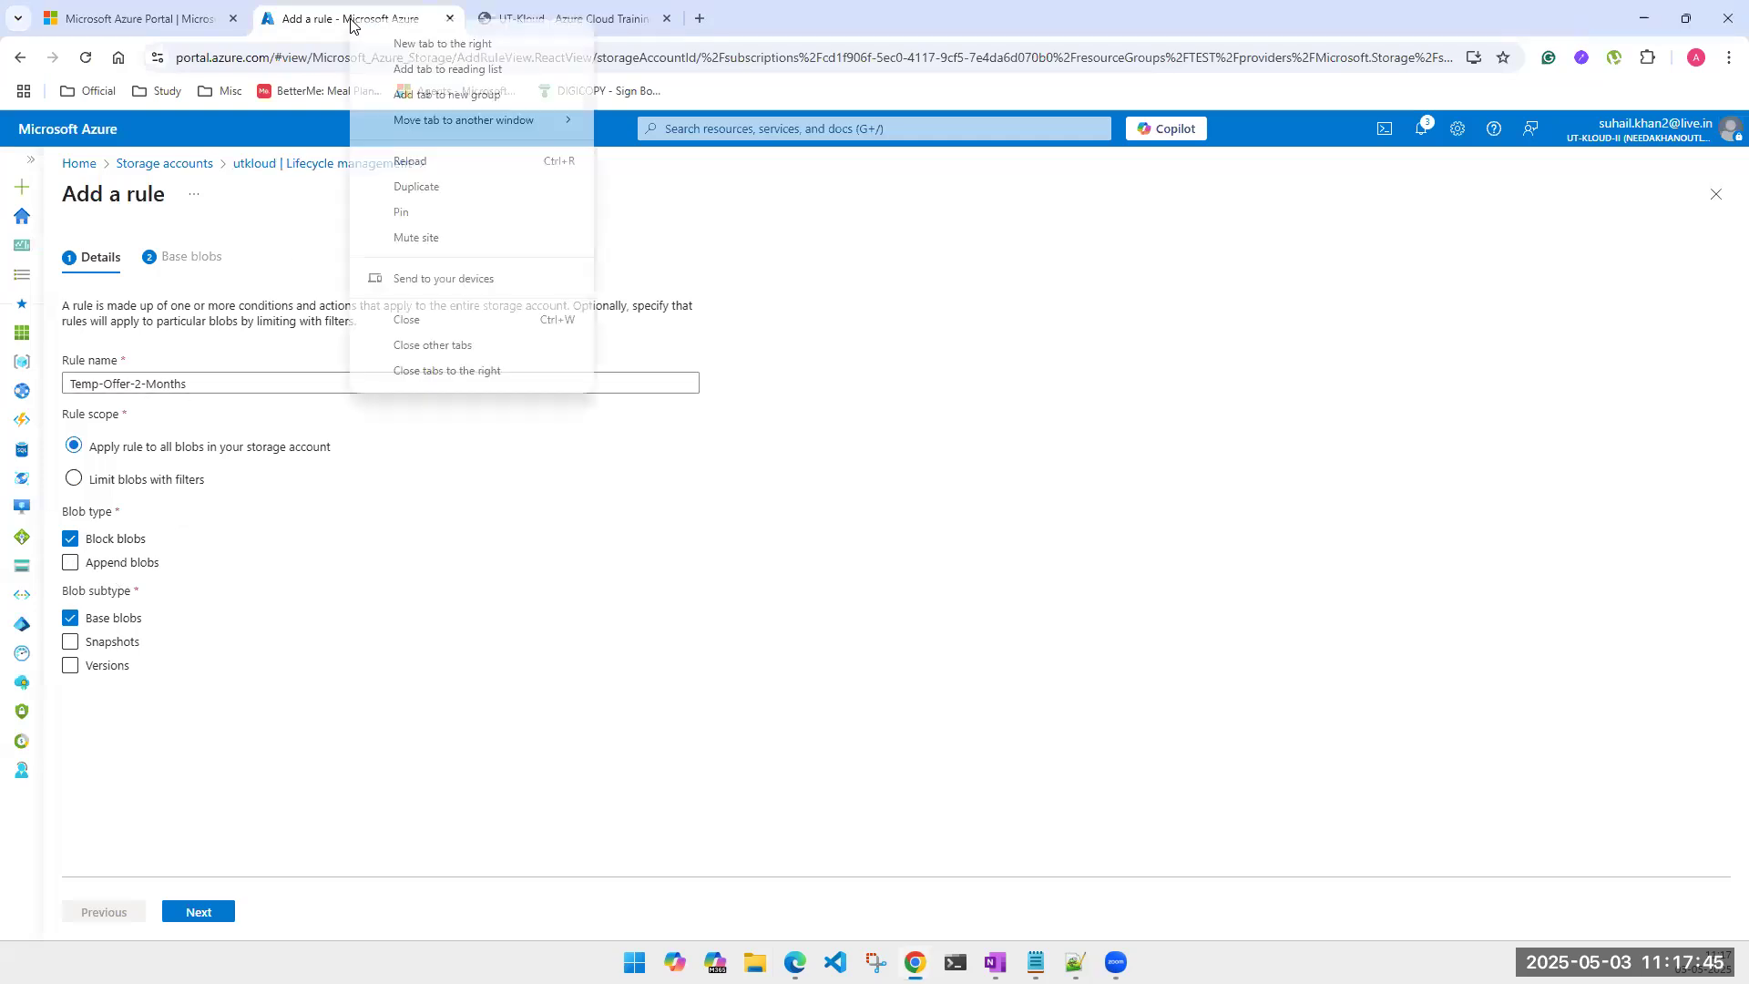
pyautogui.click(412, 186)
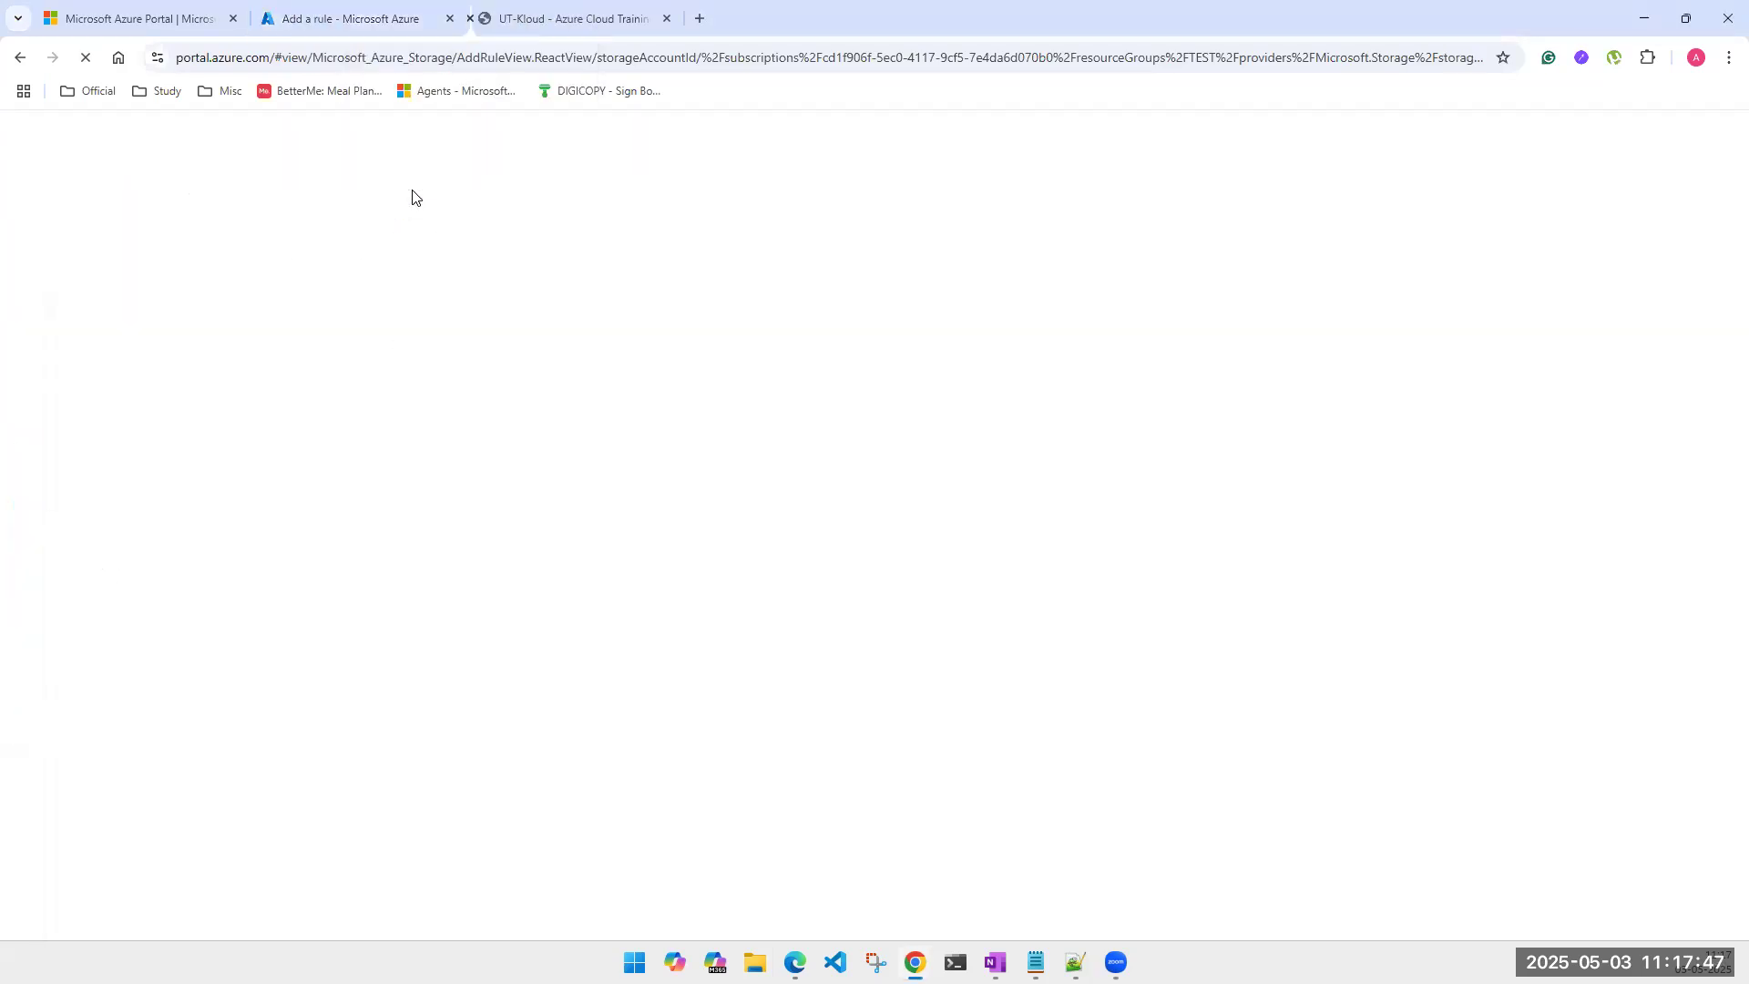
pyautogui.click(311, 19)
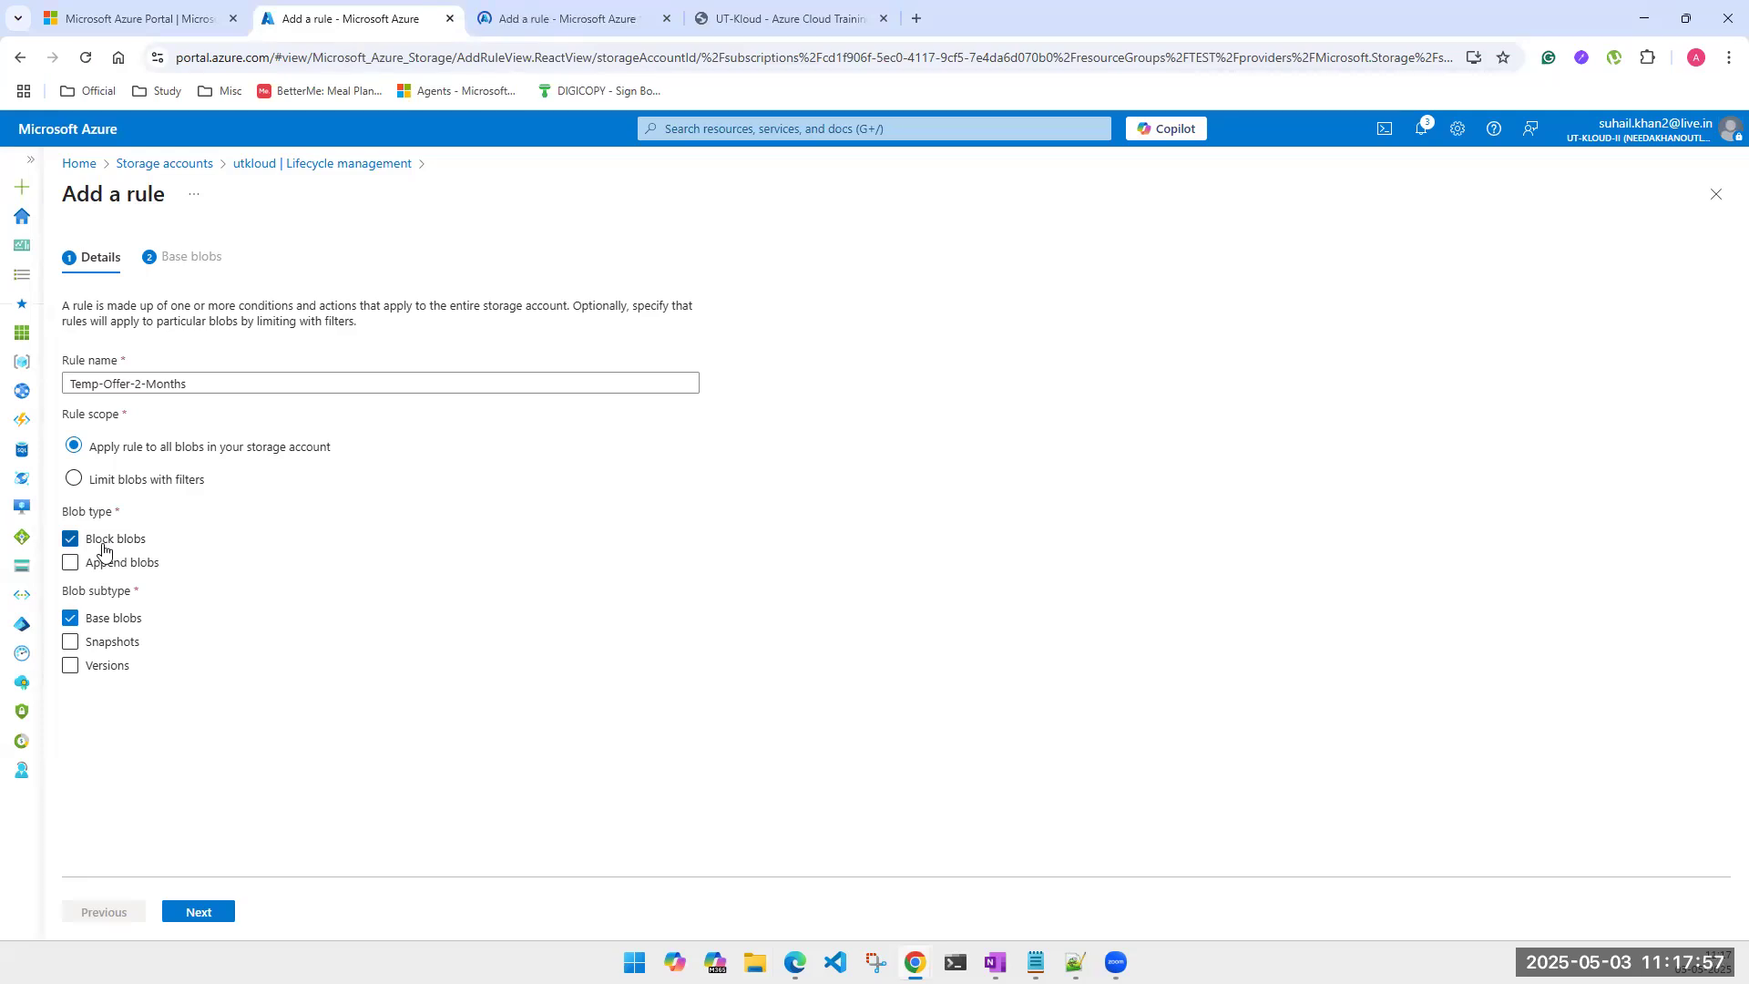
# Step: Toggle Append blobs on and off in the rule, and open the Virtual machines list in the duplicated browser tab
pyautogui.click(70, 565)
pyautogui.click(526, 19)
pyautogui.click(799, 129)
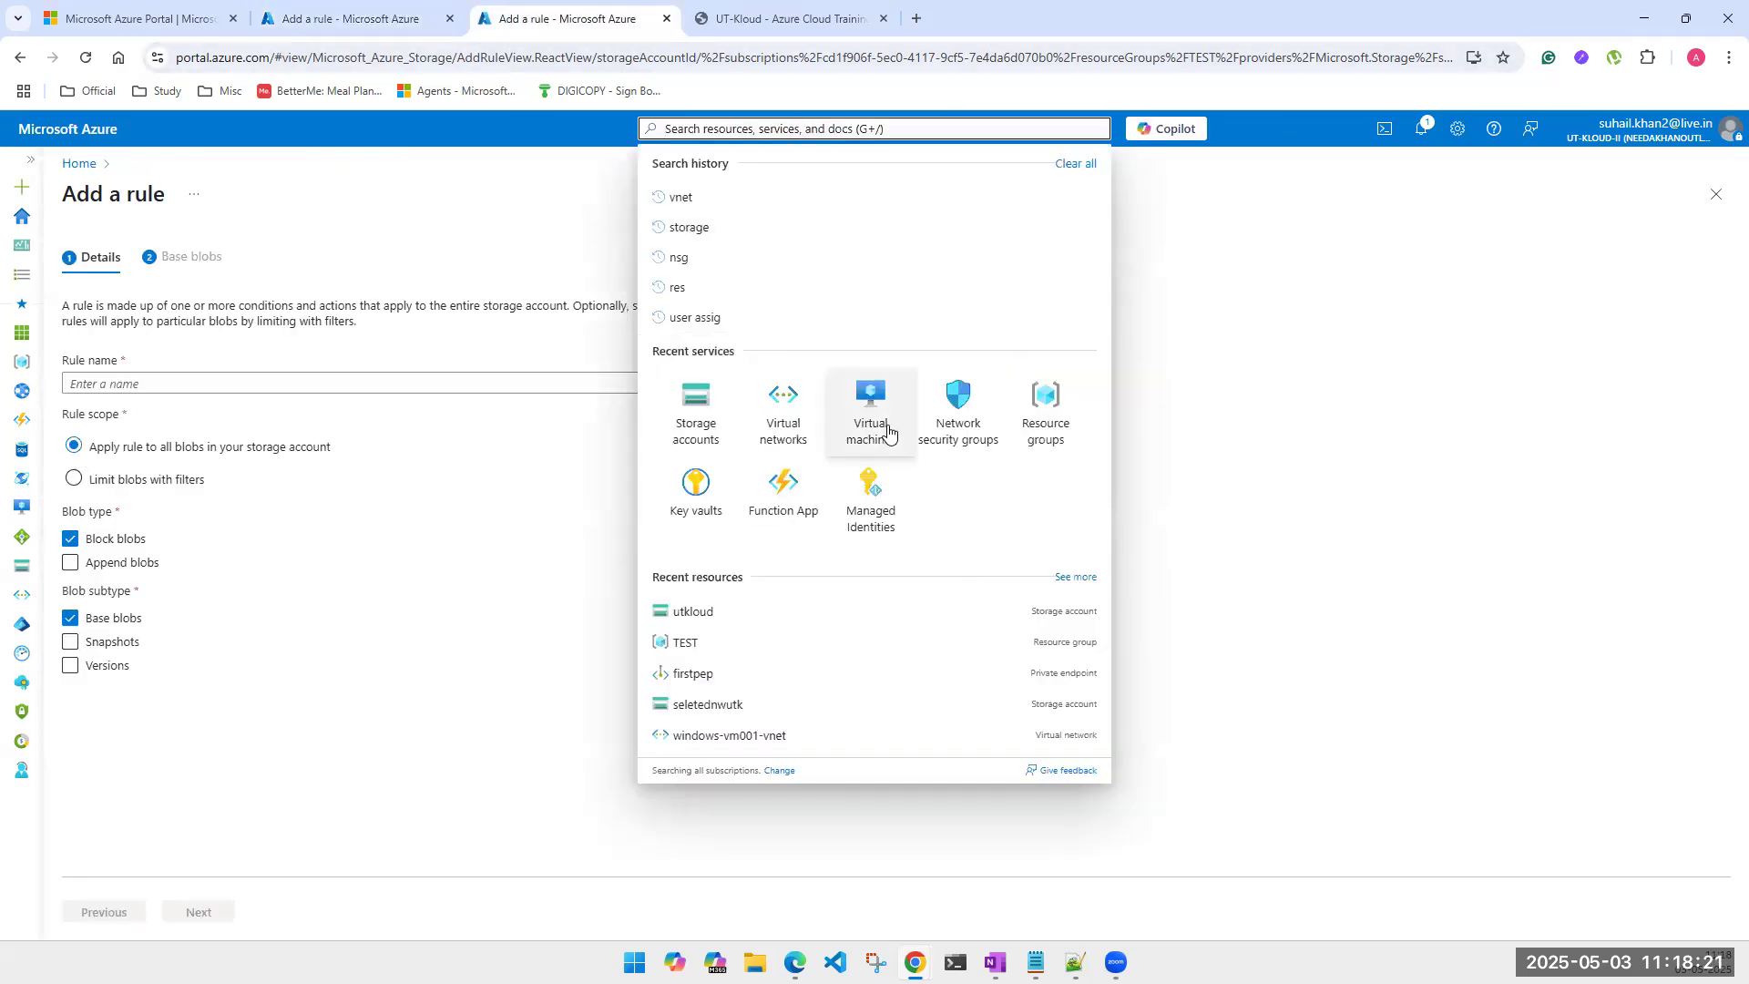
pyautogui.click(888, 428)
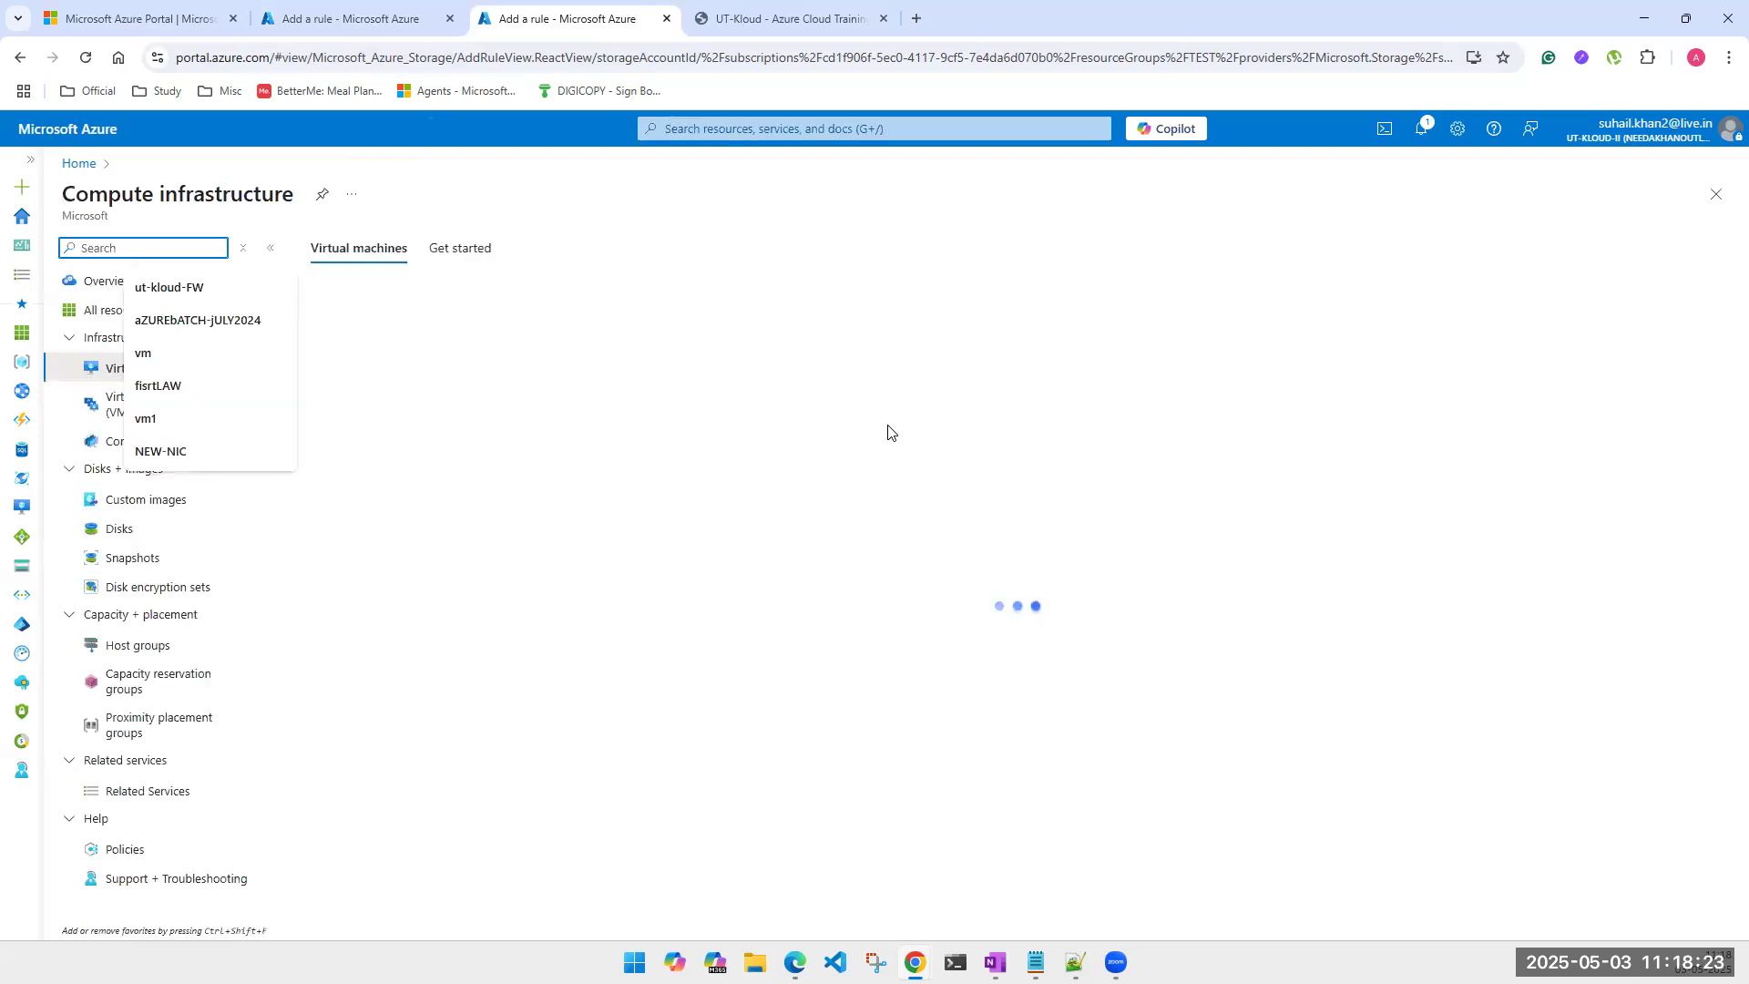
pyautogui.click(363, 20)
pyautogui.click(71, 562)
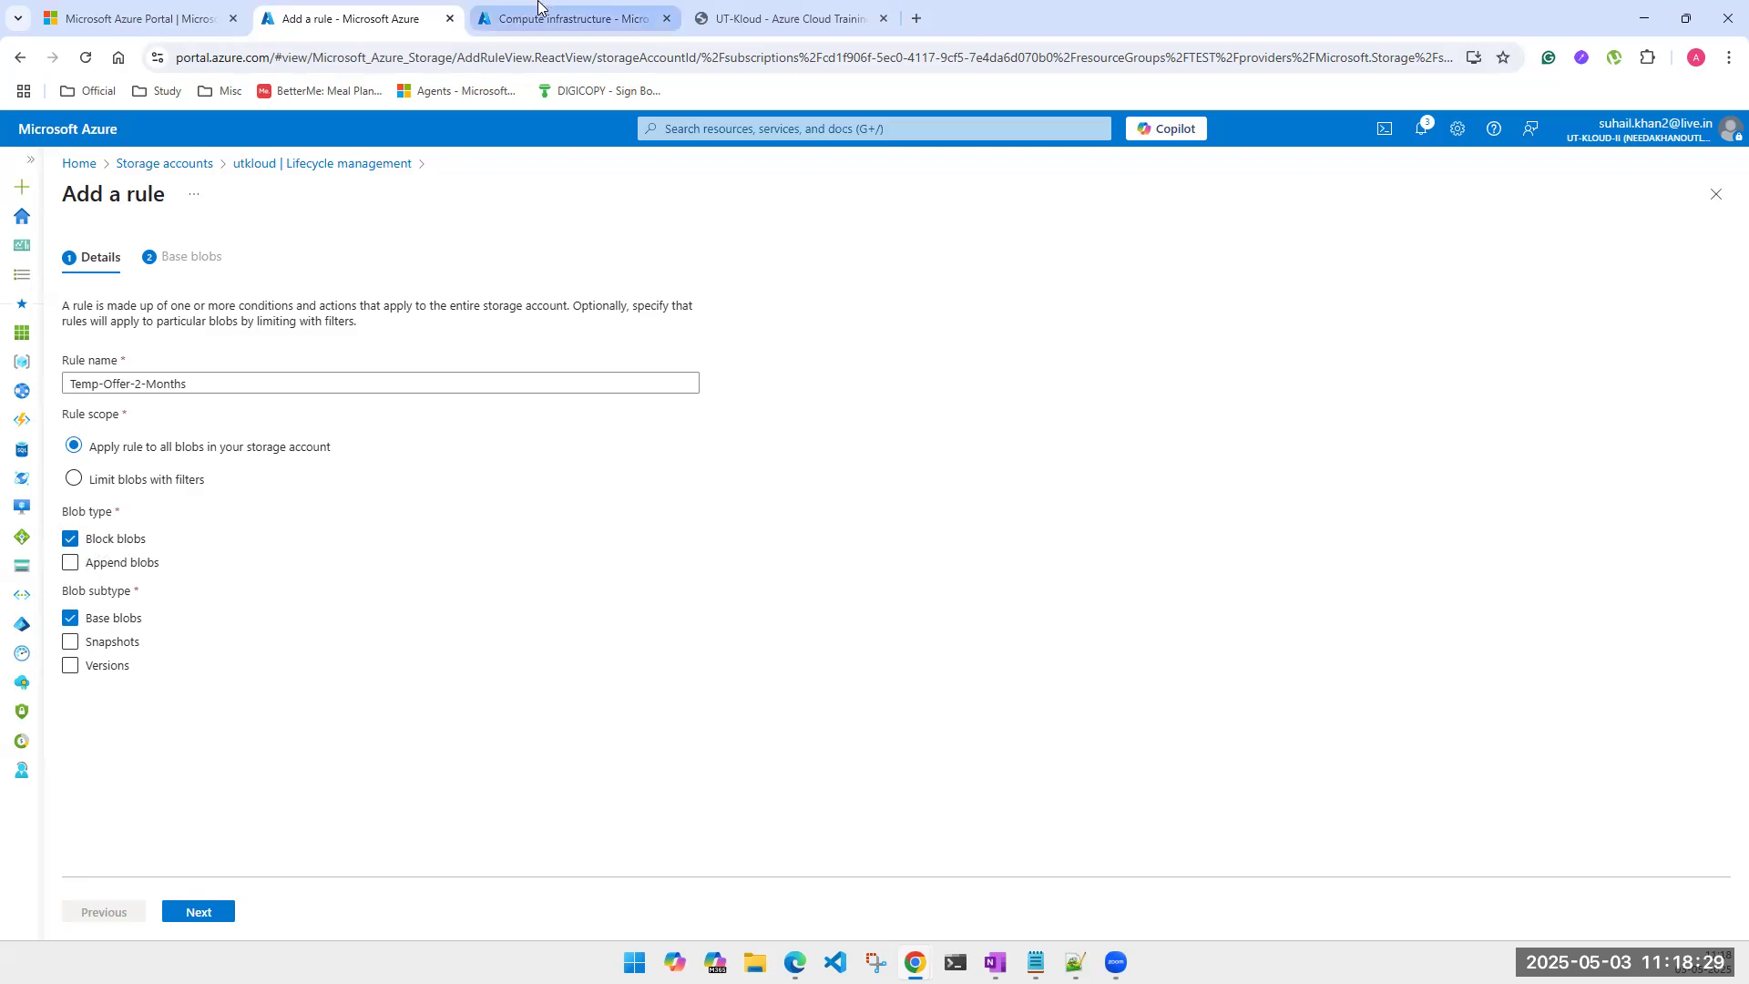
pyautogui.click(565, 18)
pyautogui.click(702, 127)
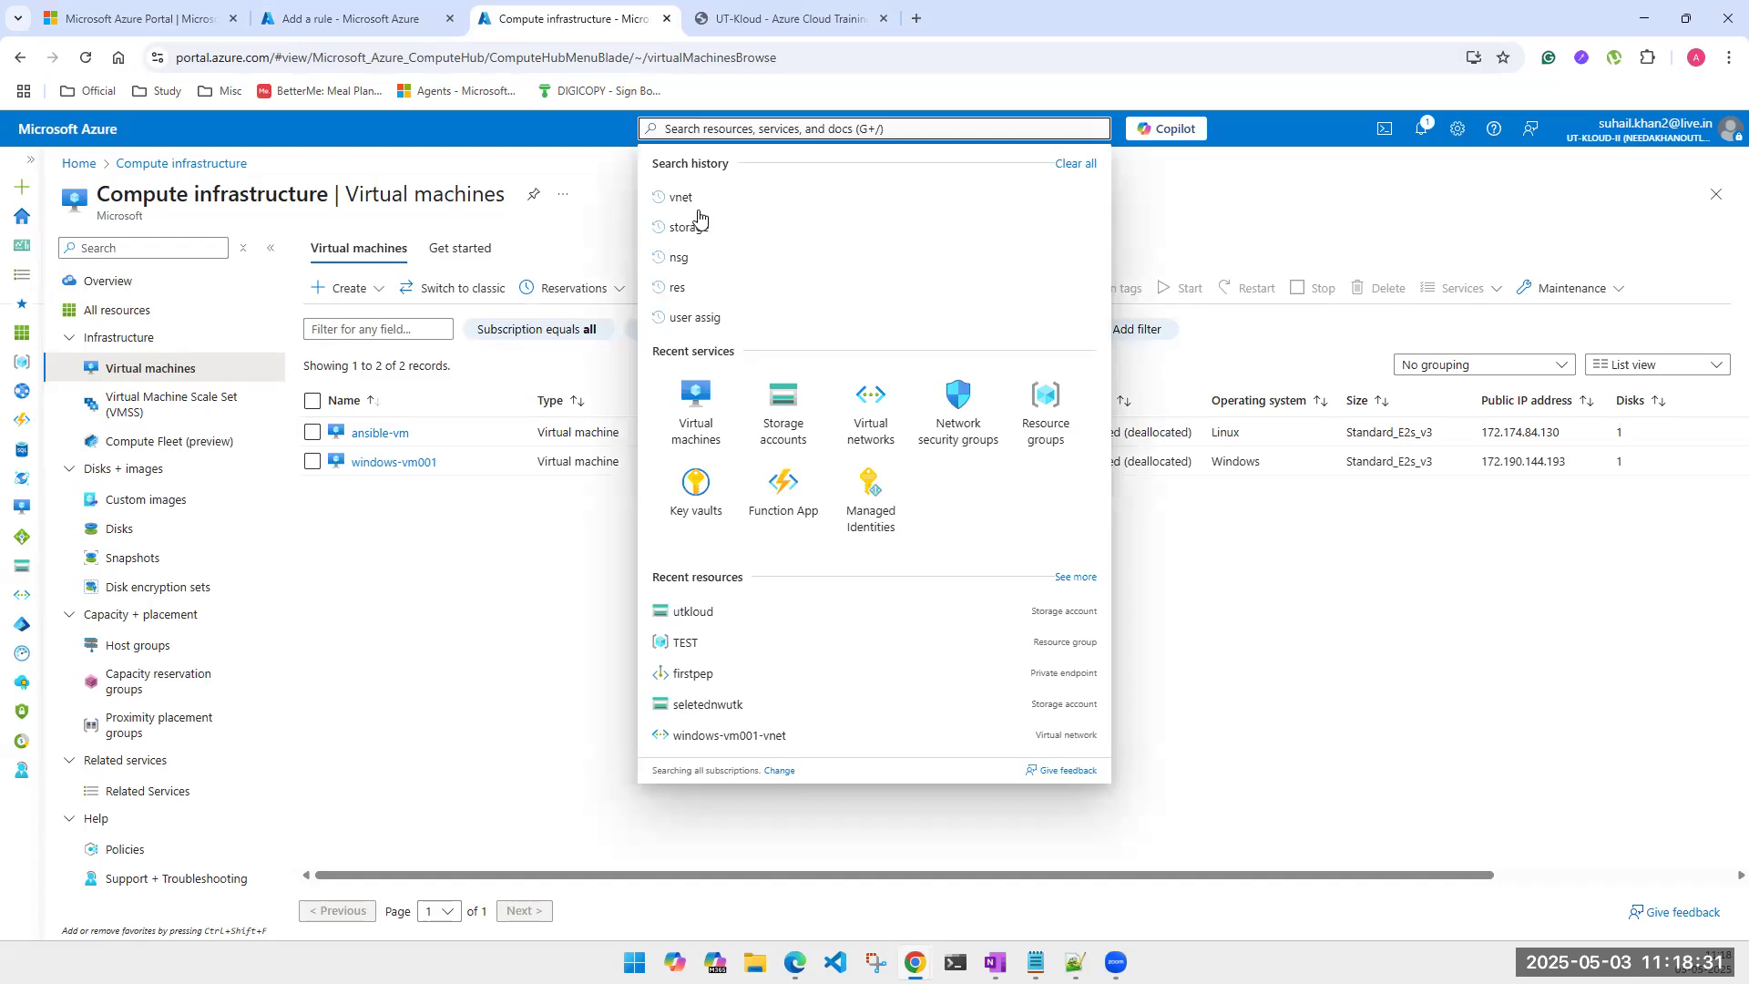
pyautogui.click(693, 410)
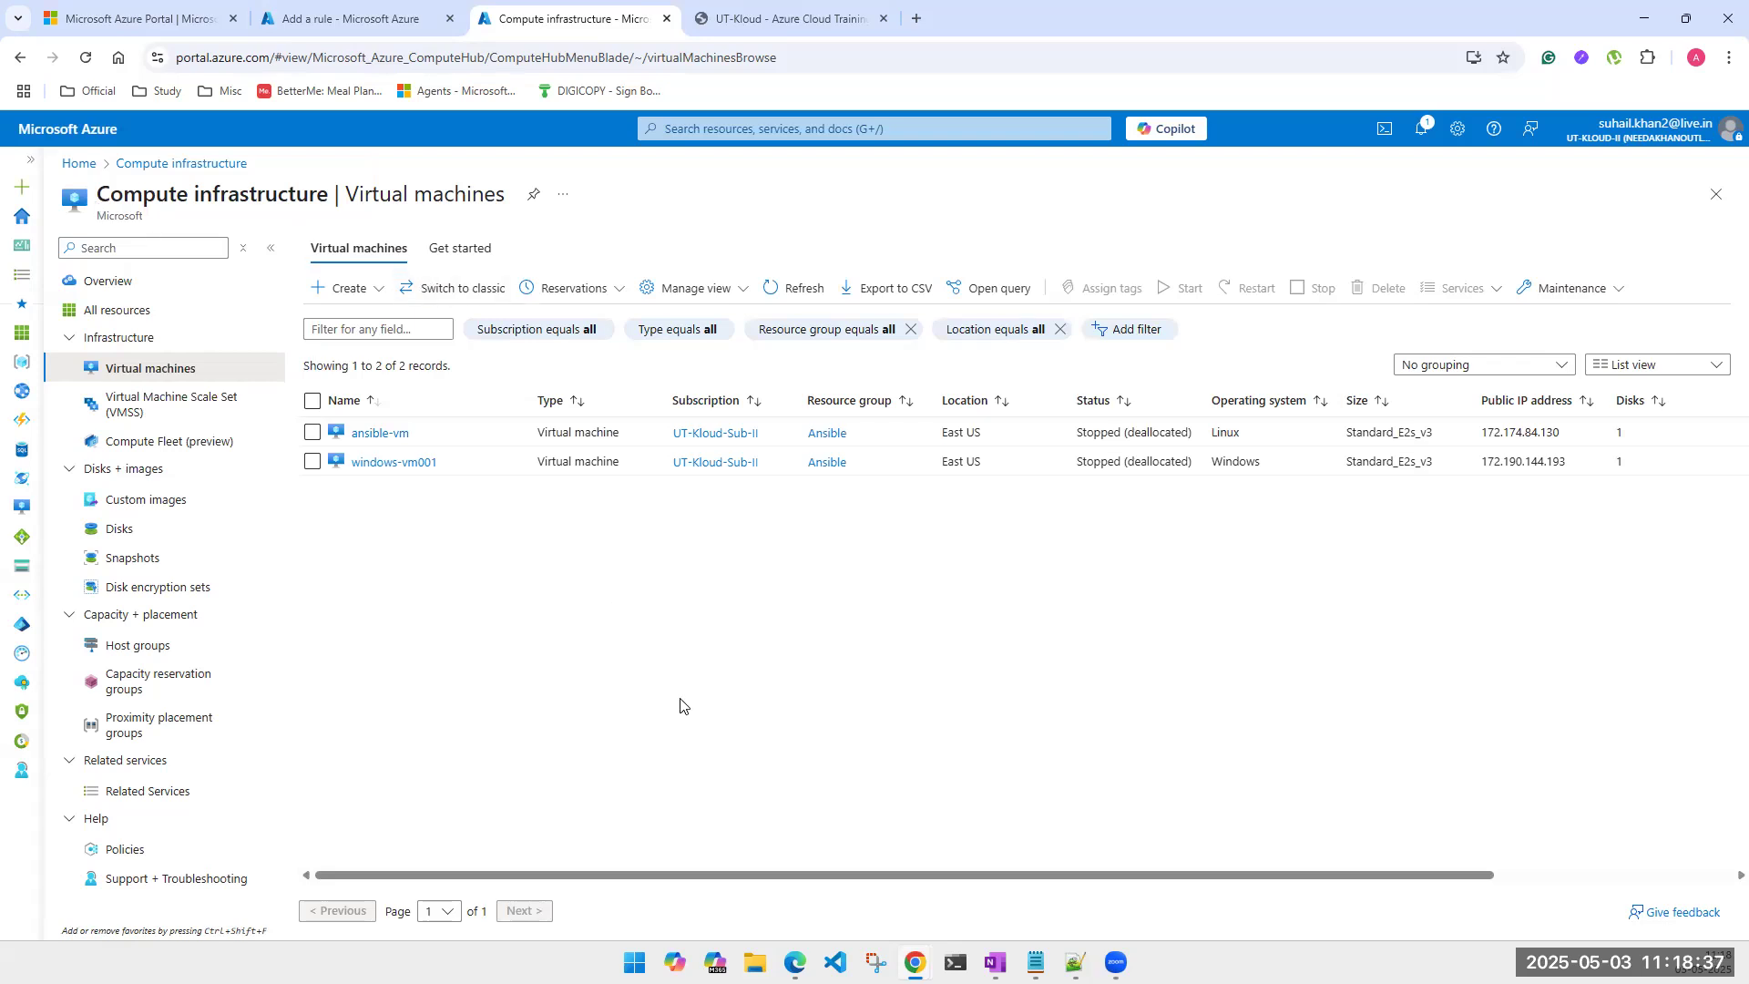
# Step: Delete the Ansible resource group that holds the virtual machines, applying force delete and confirming with its name
pyautogui.click(824, 438)
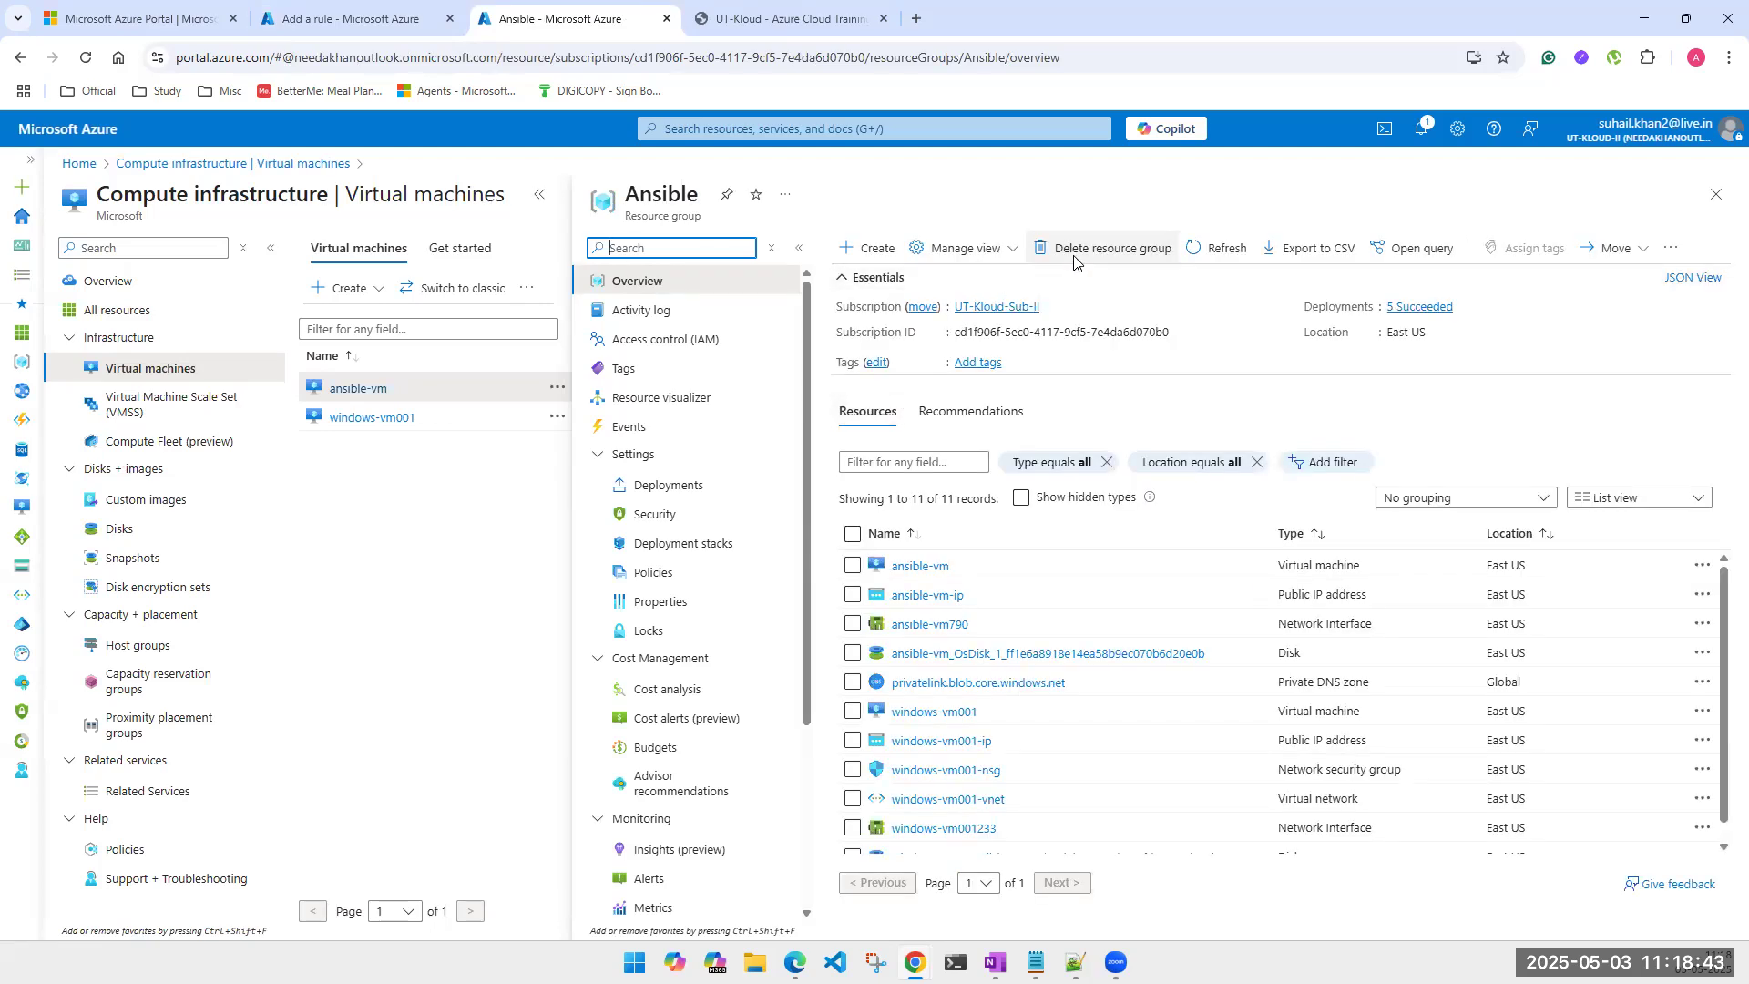
pyautogui.click(1075, 260)
pyautogui.scroll(-1, 958, 756)
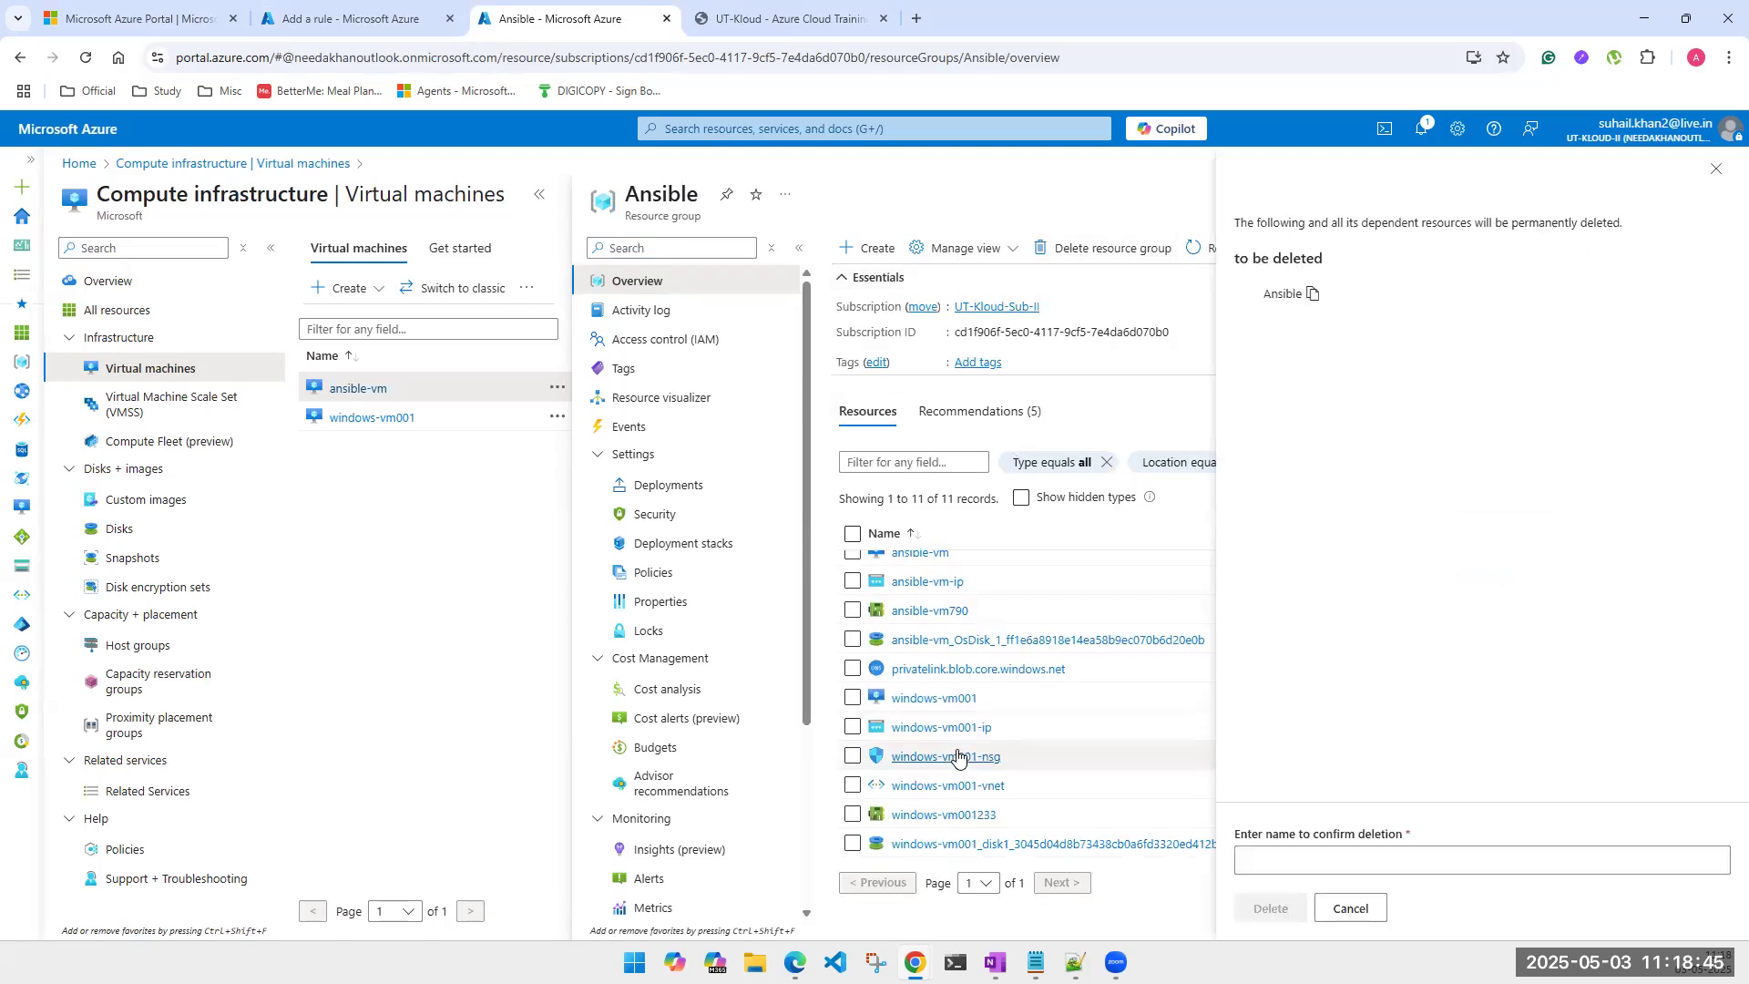
pyautogui.scroll(1, 958, 756)
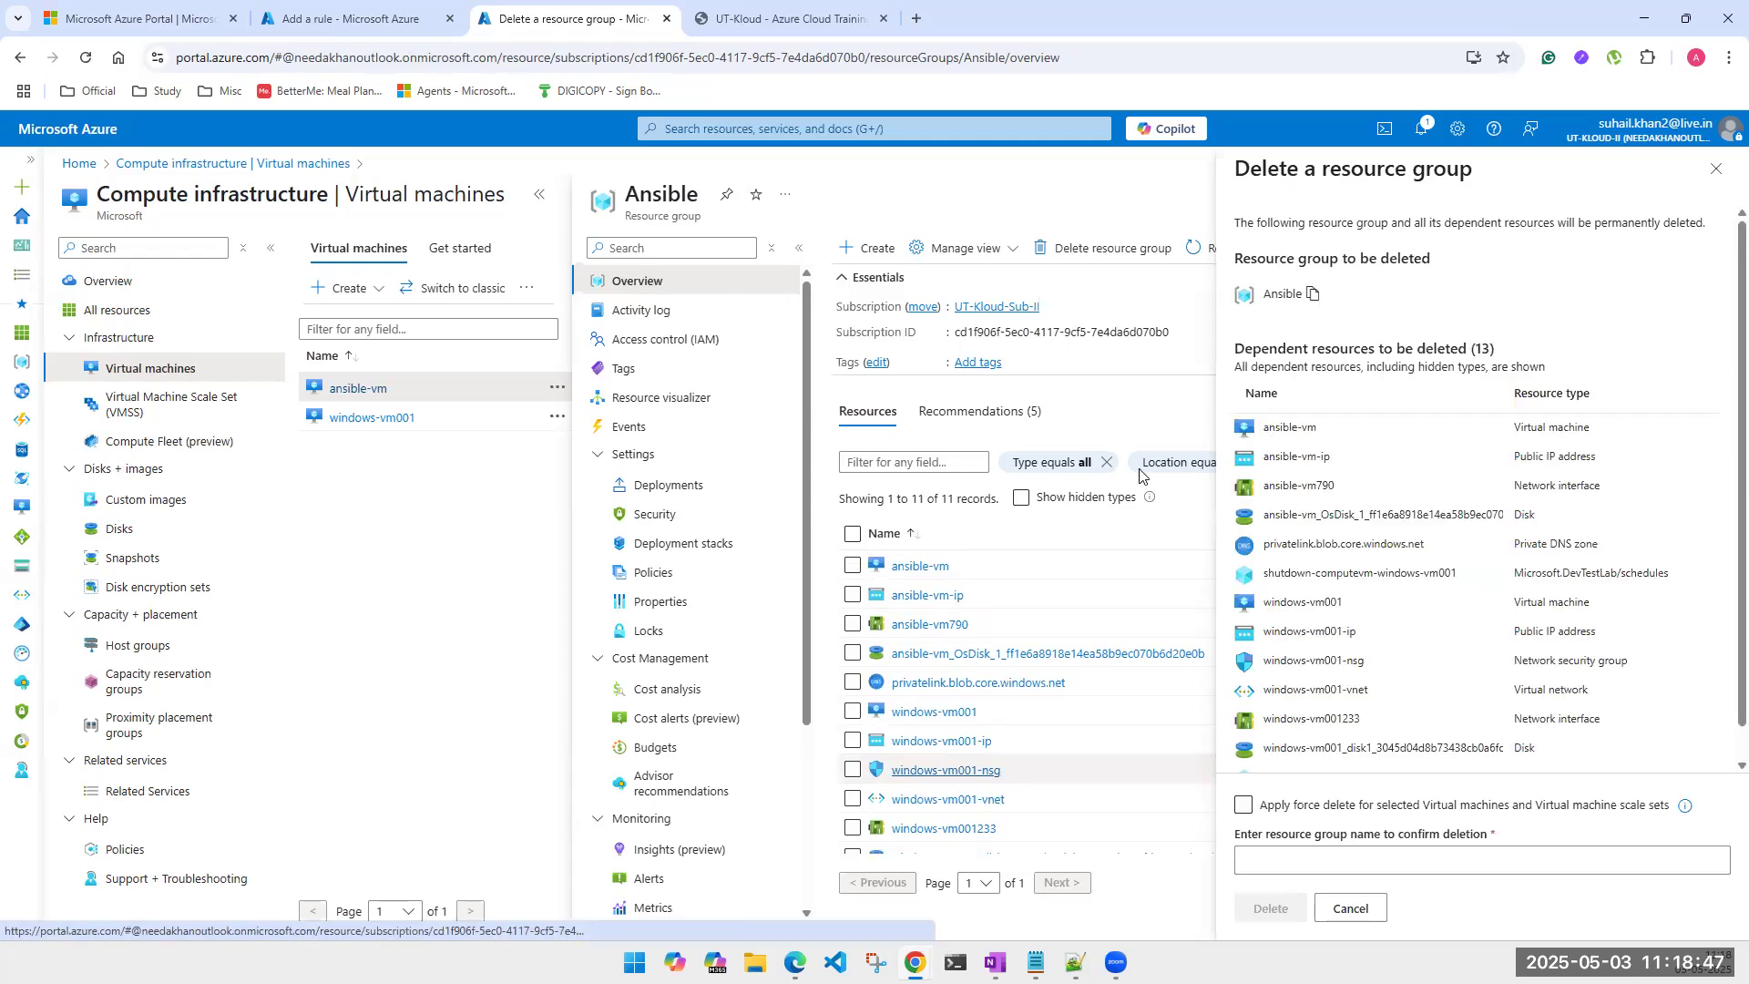
pyautogui.click(1316, 300)
pyautogui.click(1243, 805)
pyautogui.click(1280, 856)
pyautogui.hotkey('ctrl', 'v')
pyautogui.click(1273, 911)
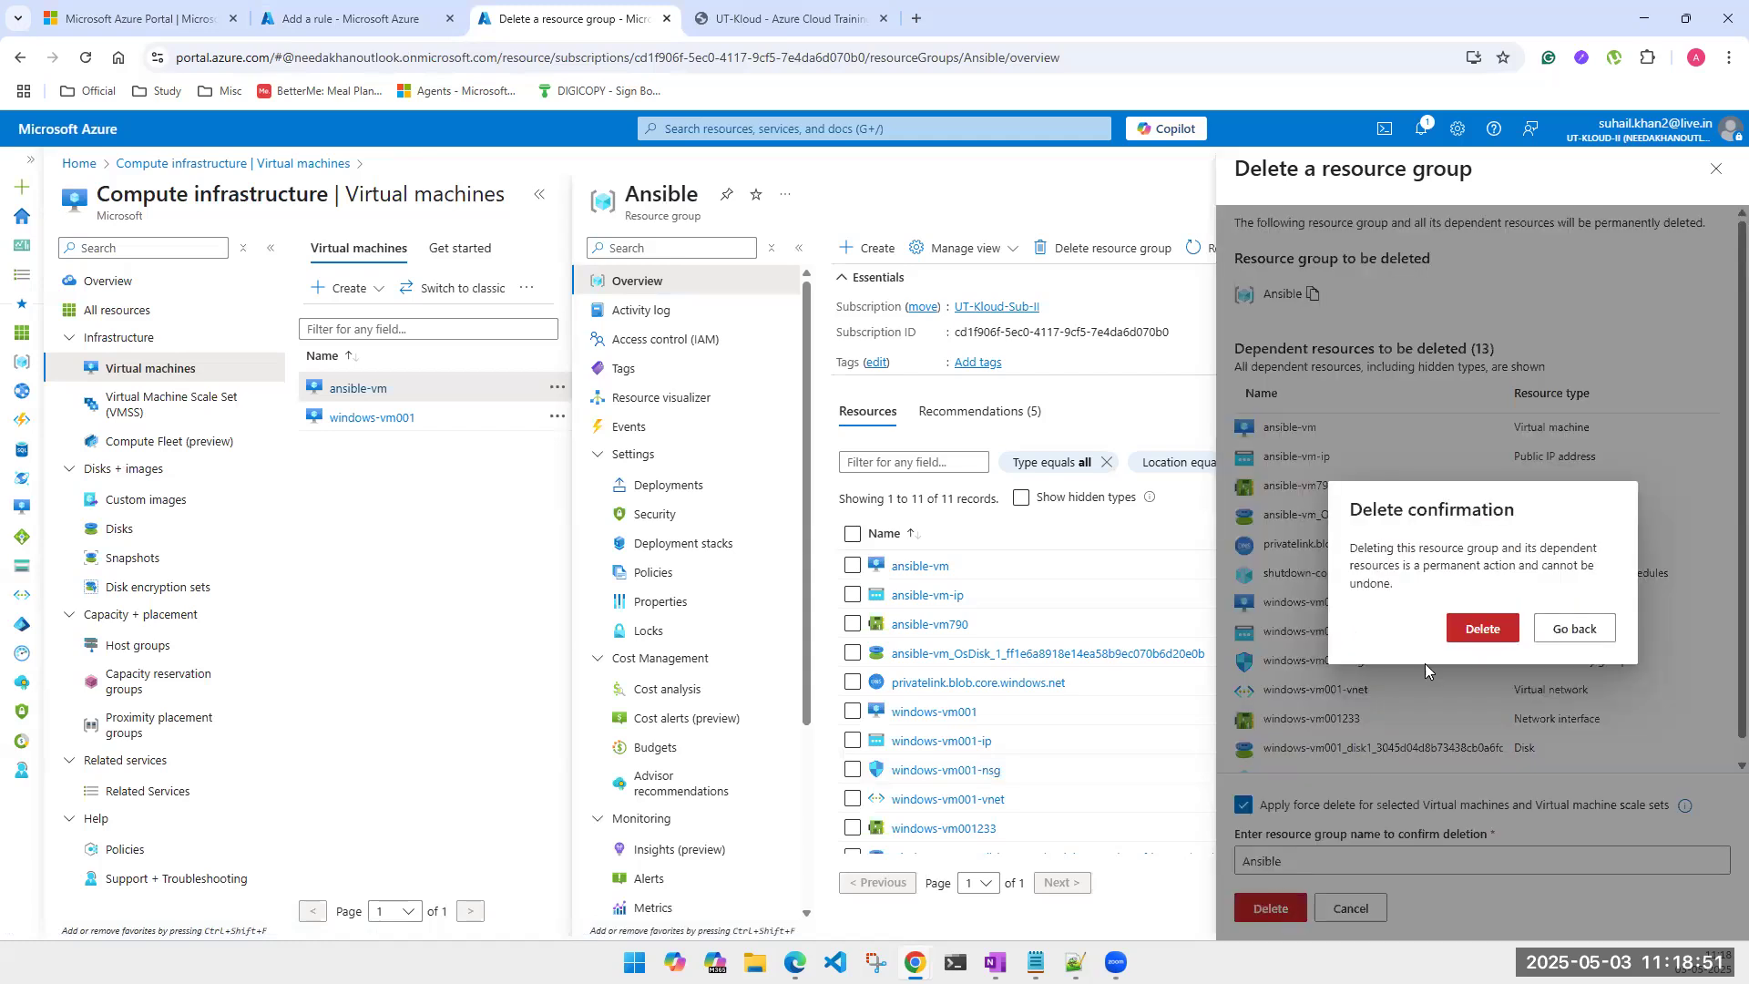
pyautogui.click(1482, 628)
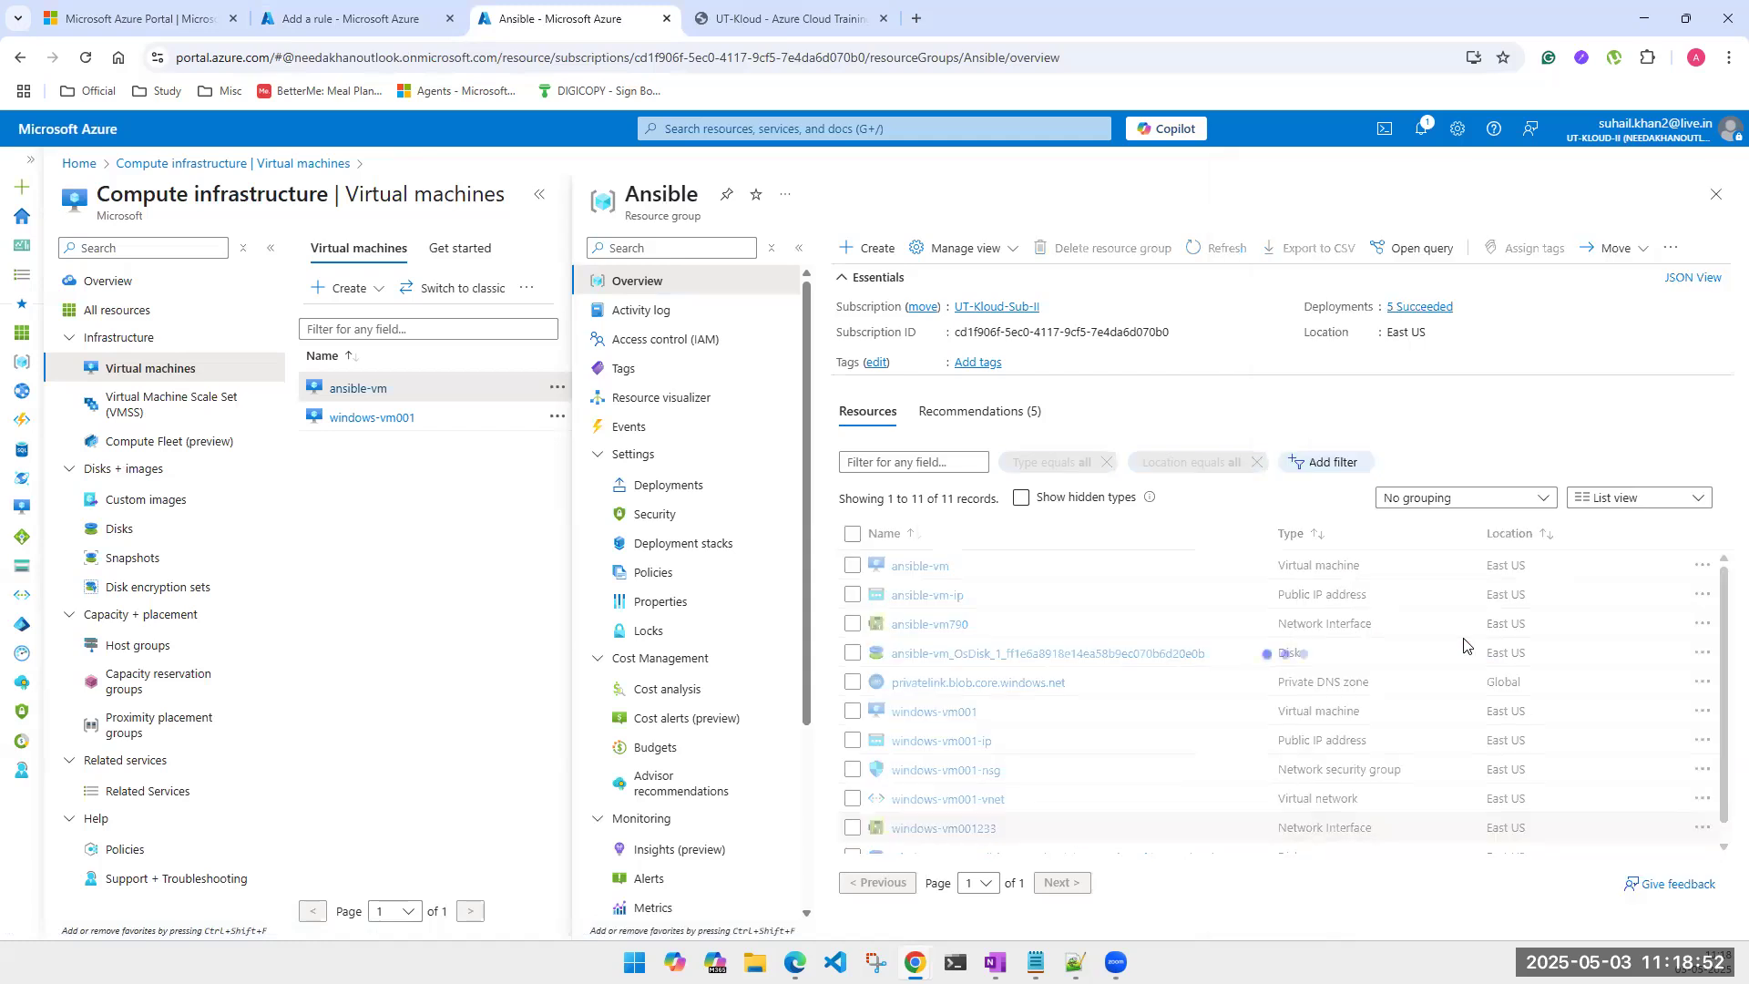
# Step: Start creating a new Azure virtual machine from the Virtual machines list, check its Disks settings, and return to Basics
pyautogui.click(739, 124)
pyautogui.click(710, 421)
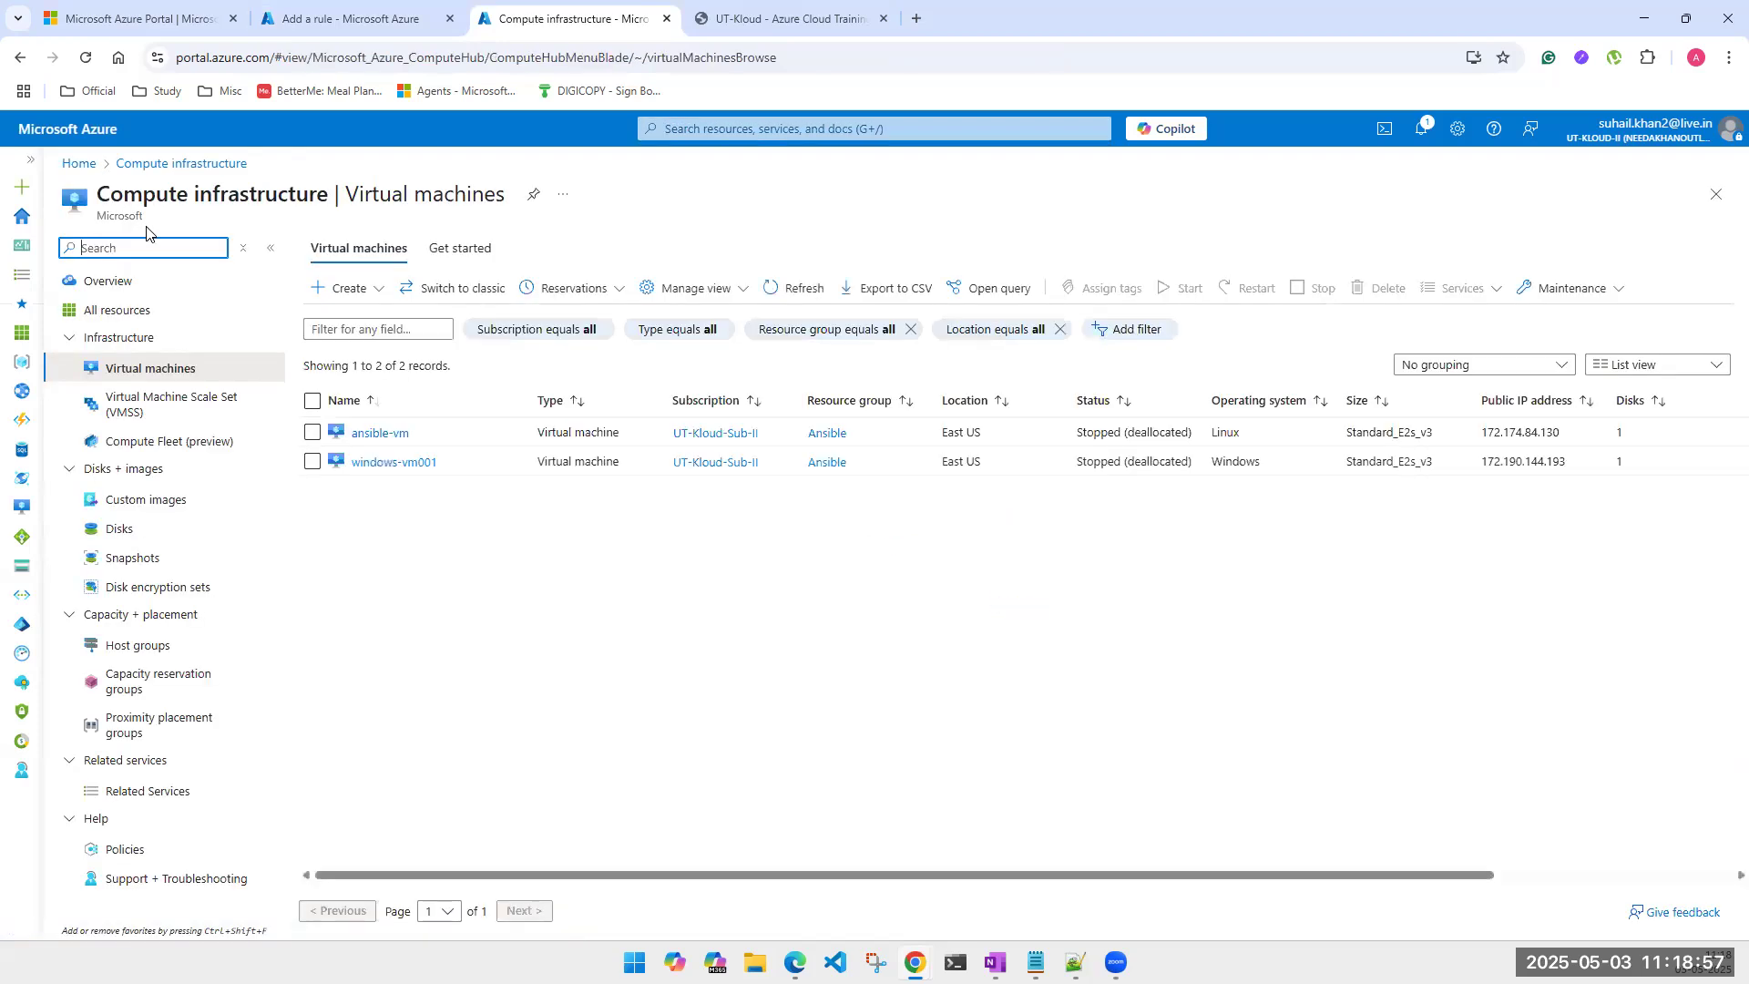
pyautogui.click(342, 288)
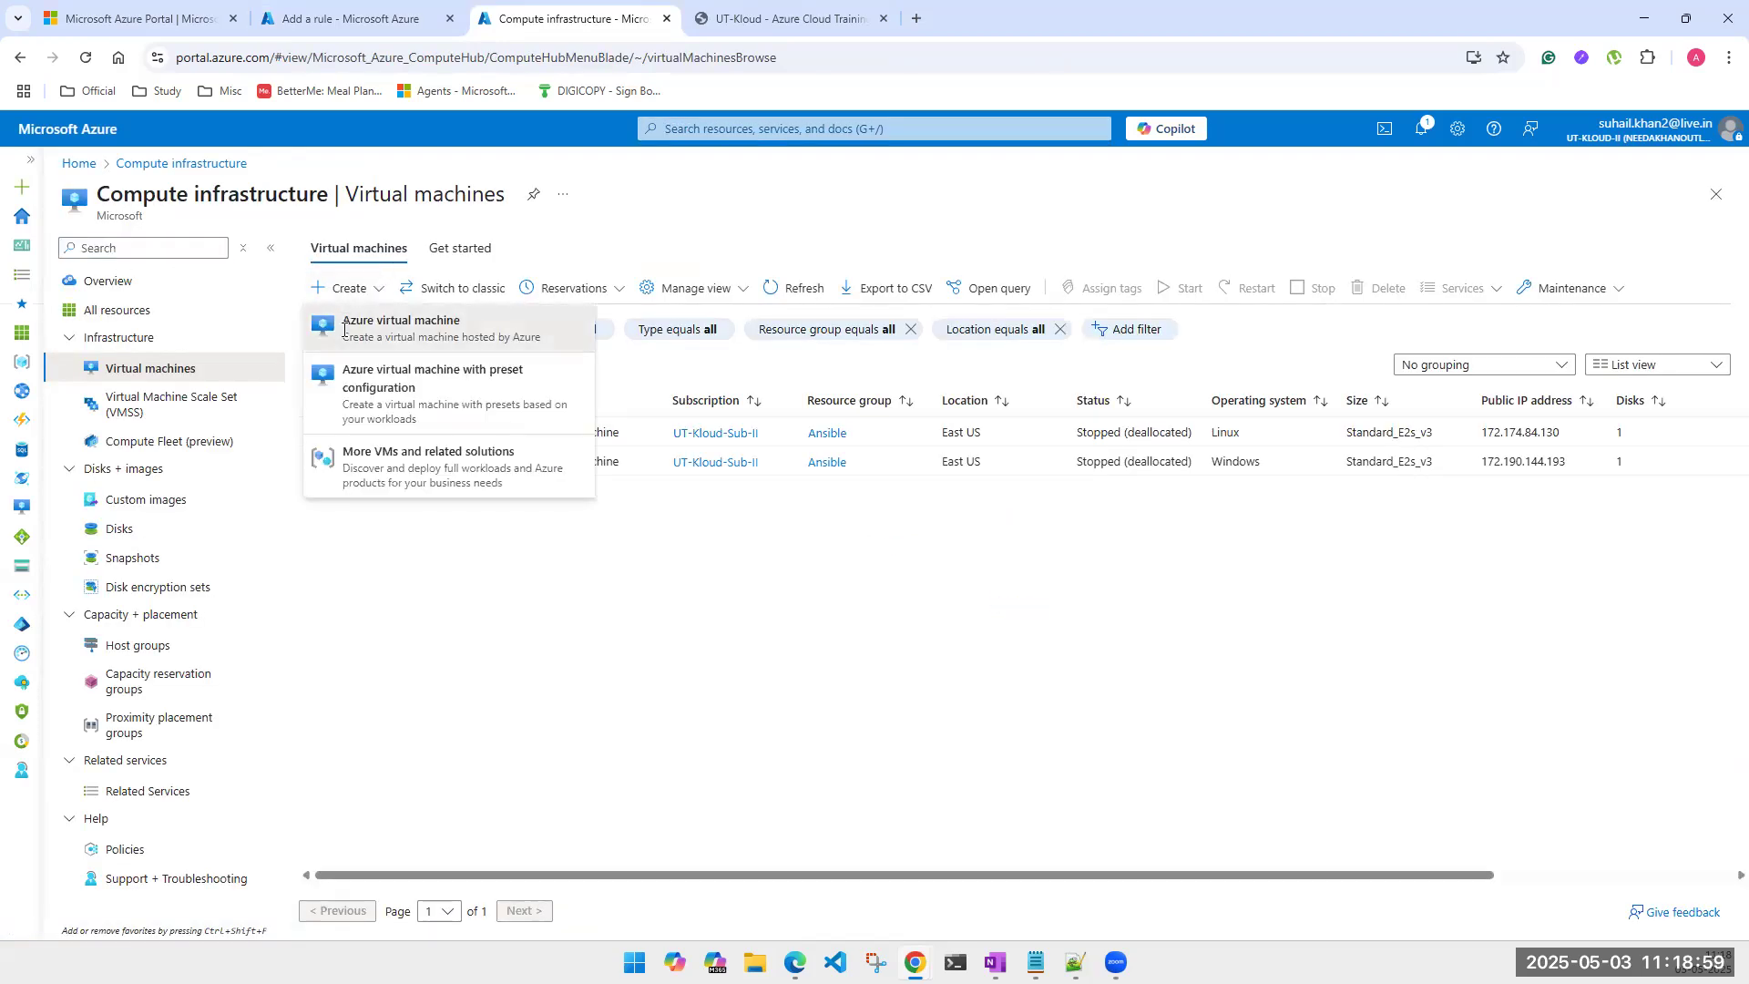
pyautogui.click(344, 328)
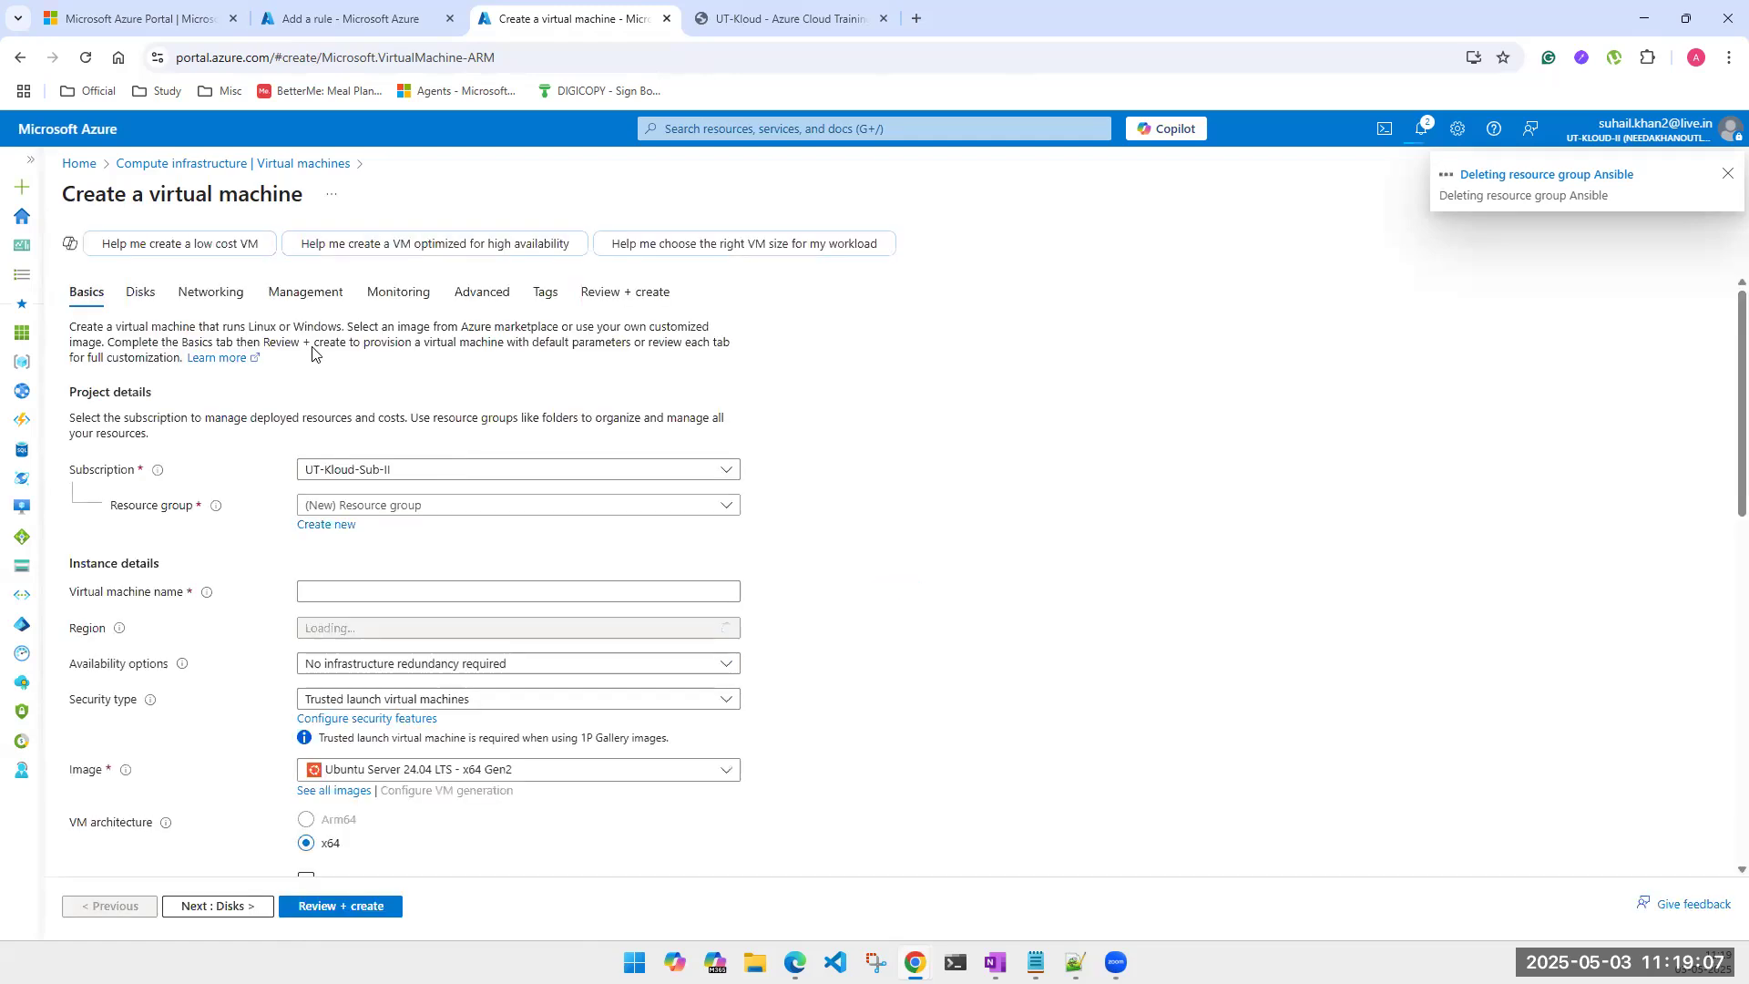
pyautogui.click(139, 293)
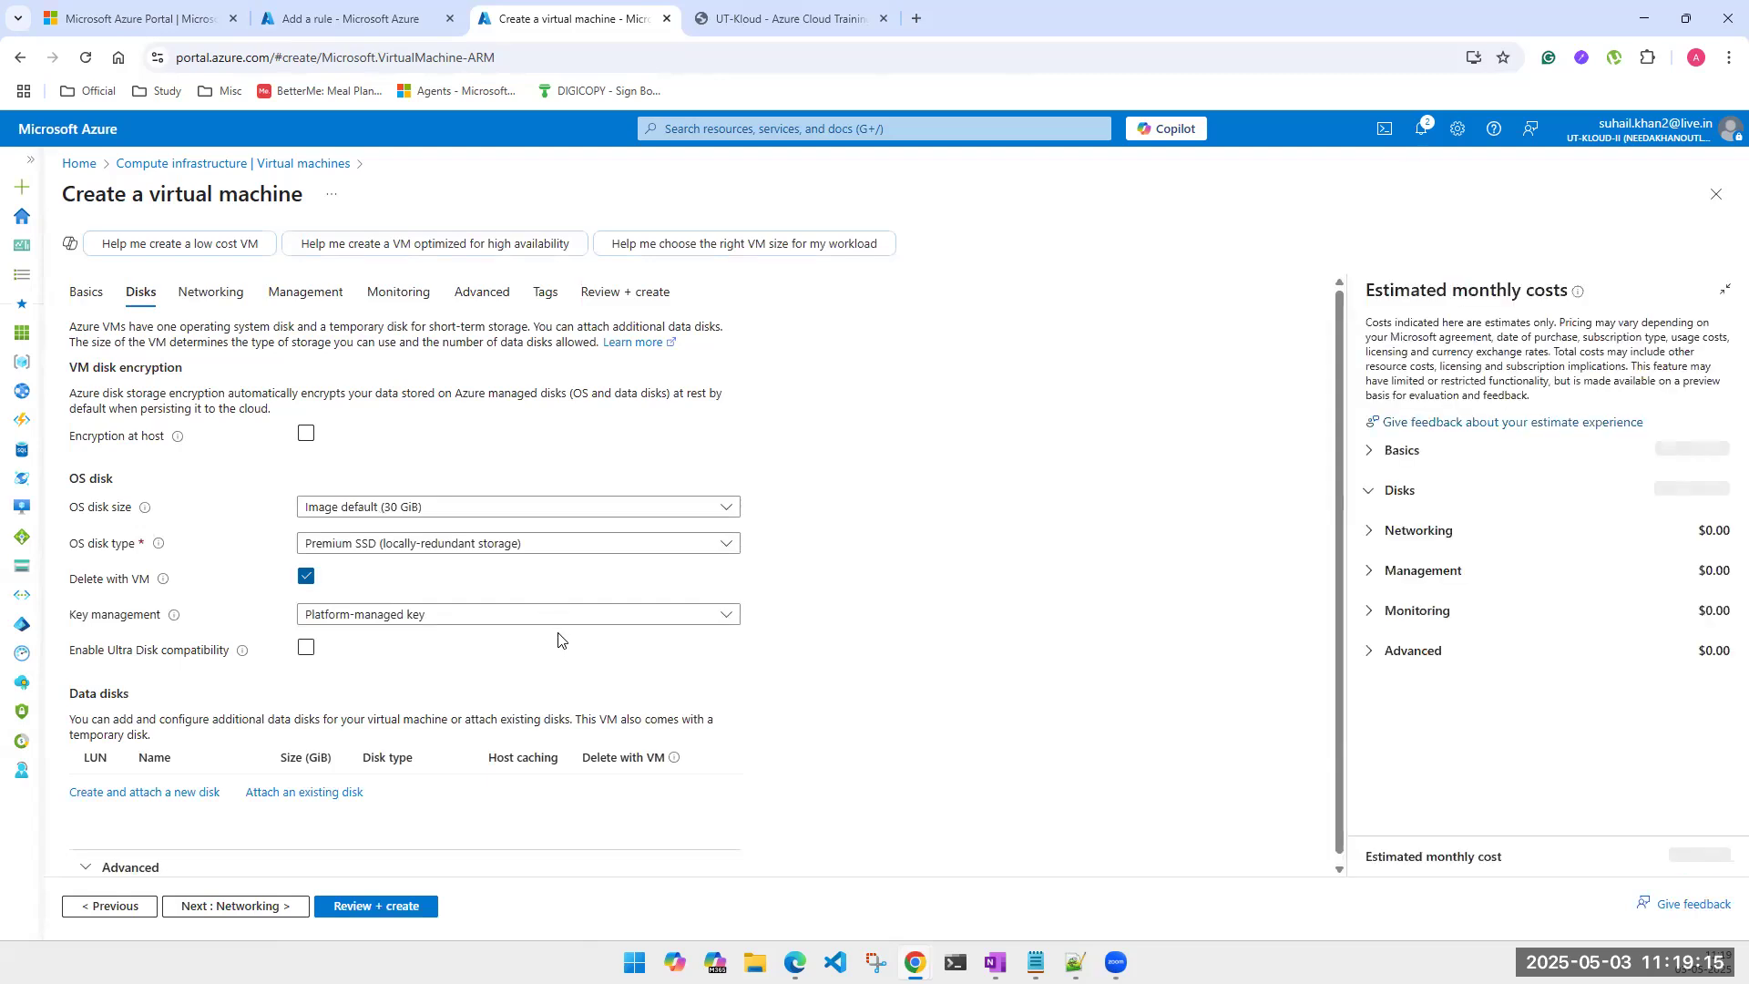
pyautogui.click(72, 293)
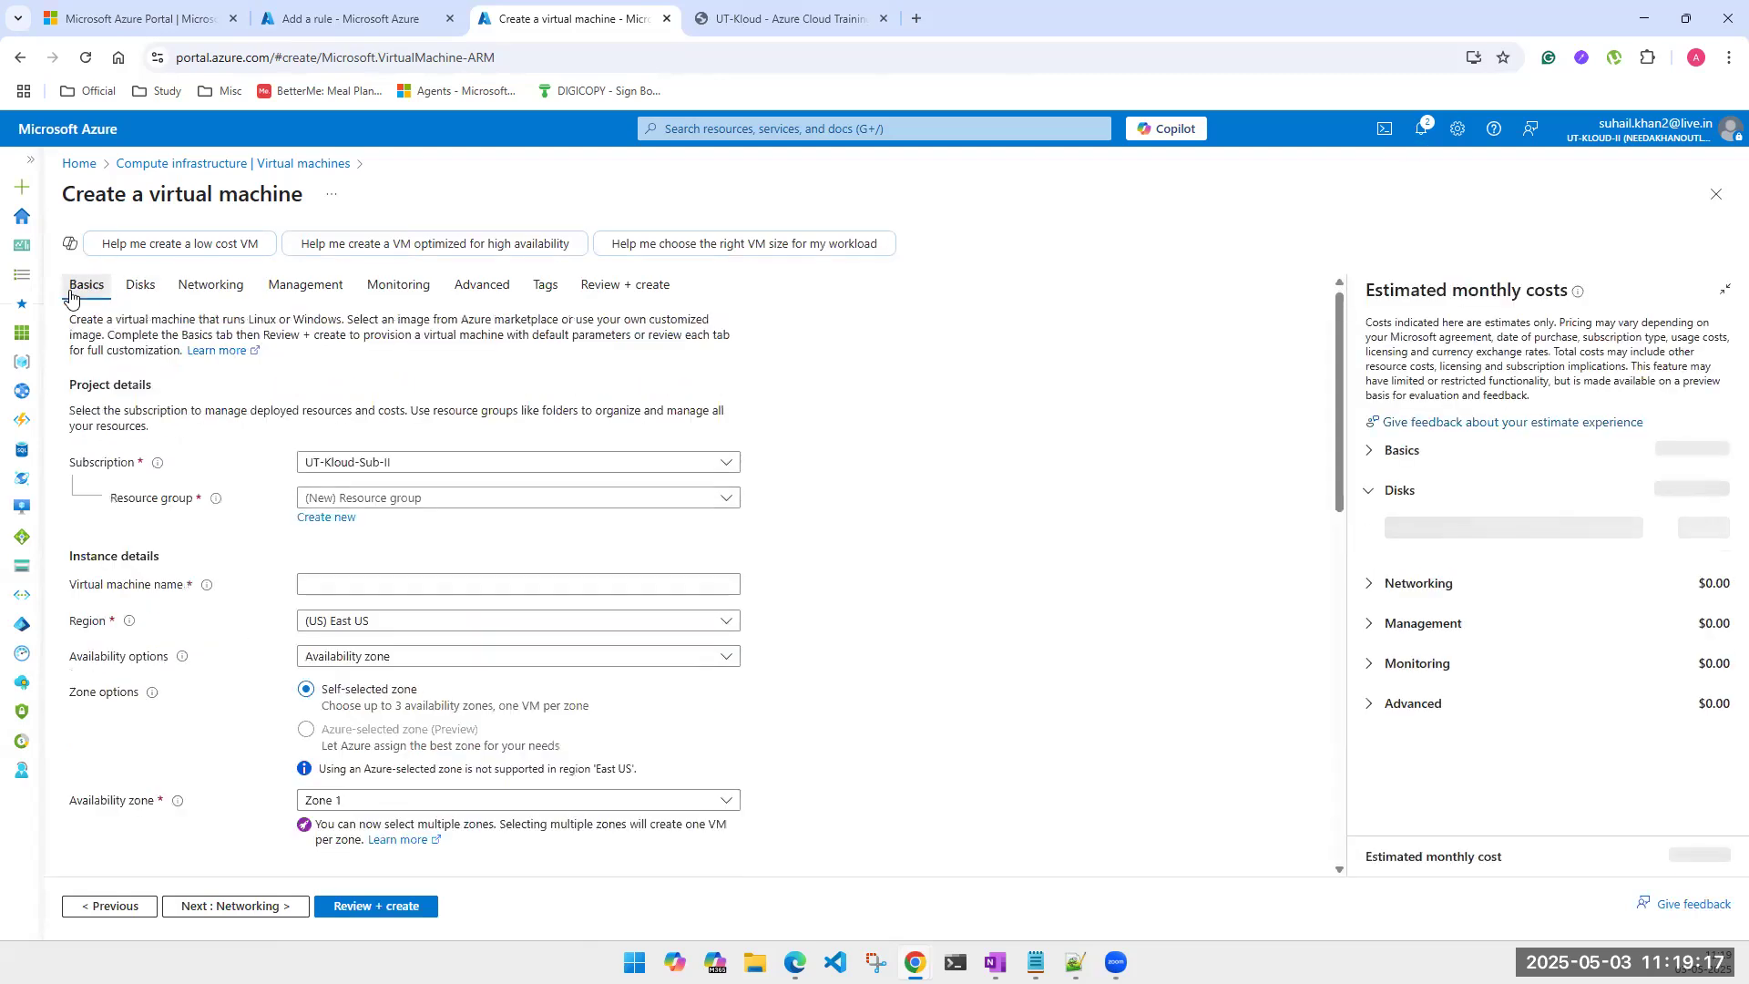
# Step: Assign the new virtual machine to the Ansible resource group and name it dddd
pyautogui.click(424, 551)
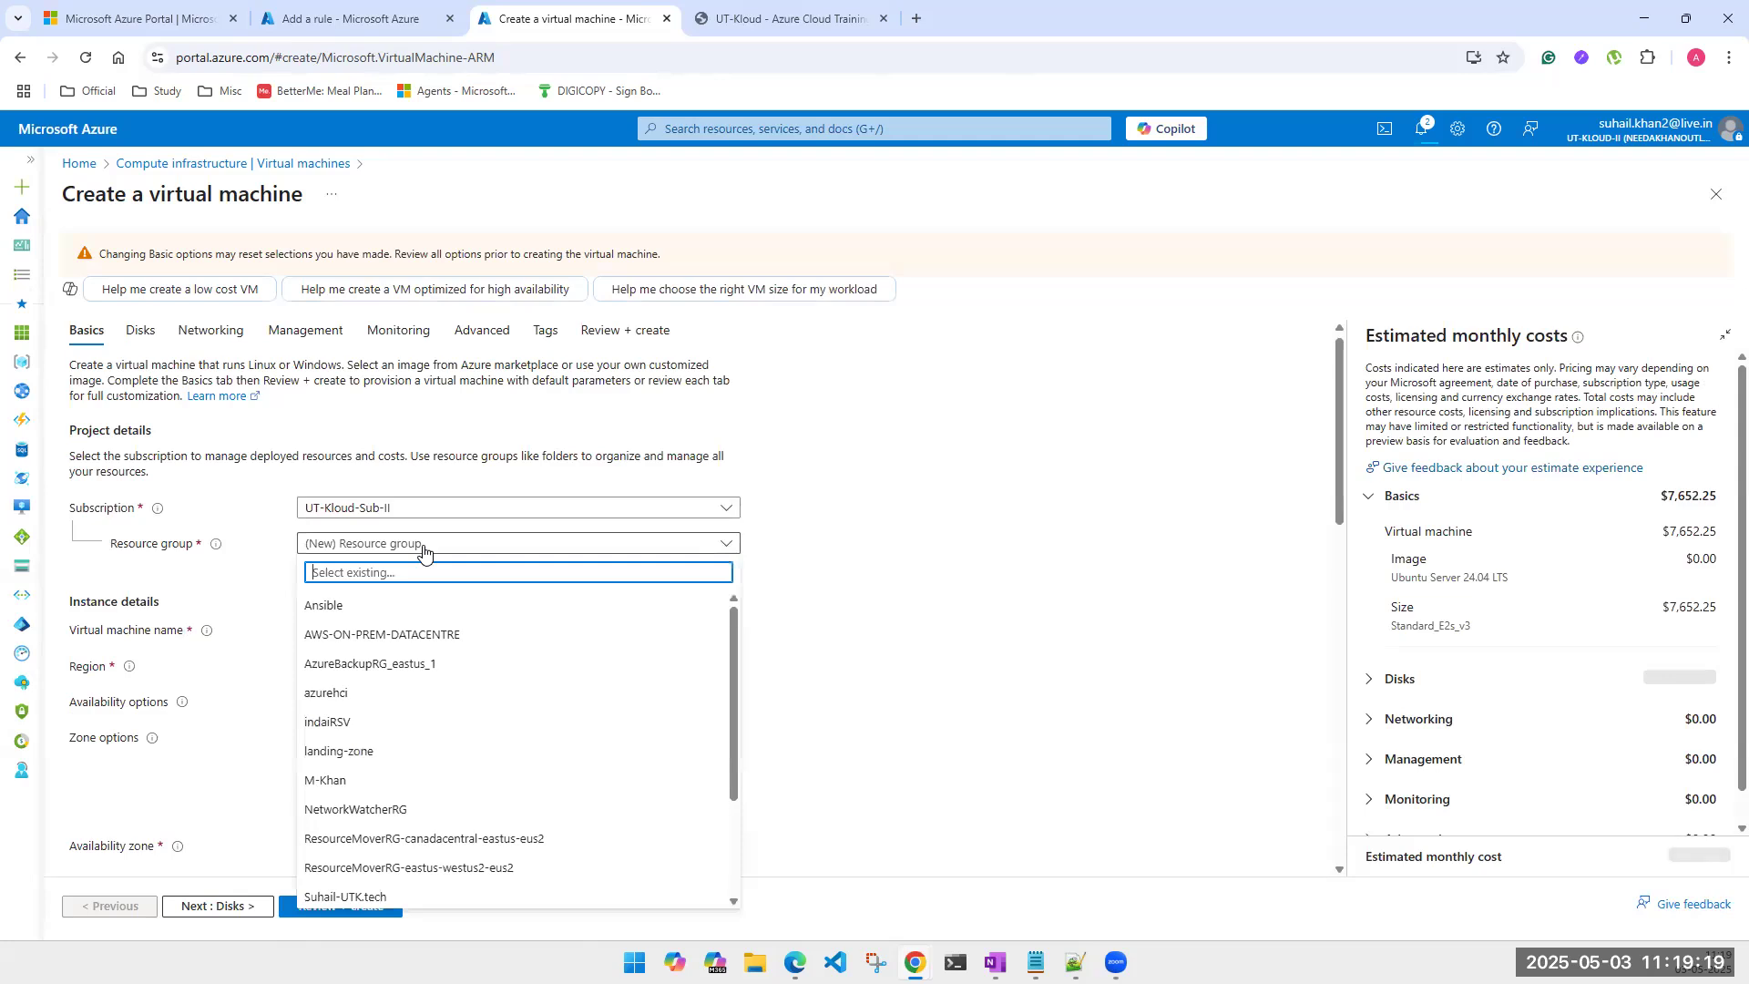
pyautogui.click(366, 606)
pyautogui.click(381, 631)
pyautogui.write('dddd')
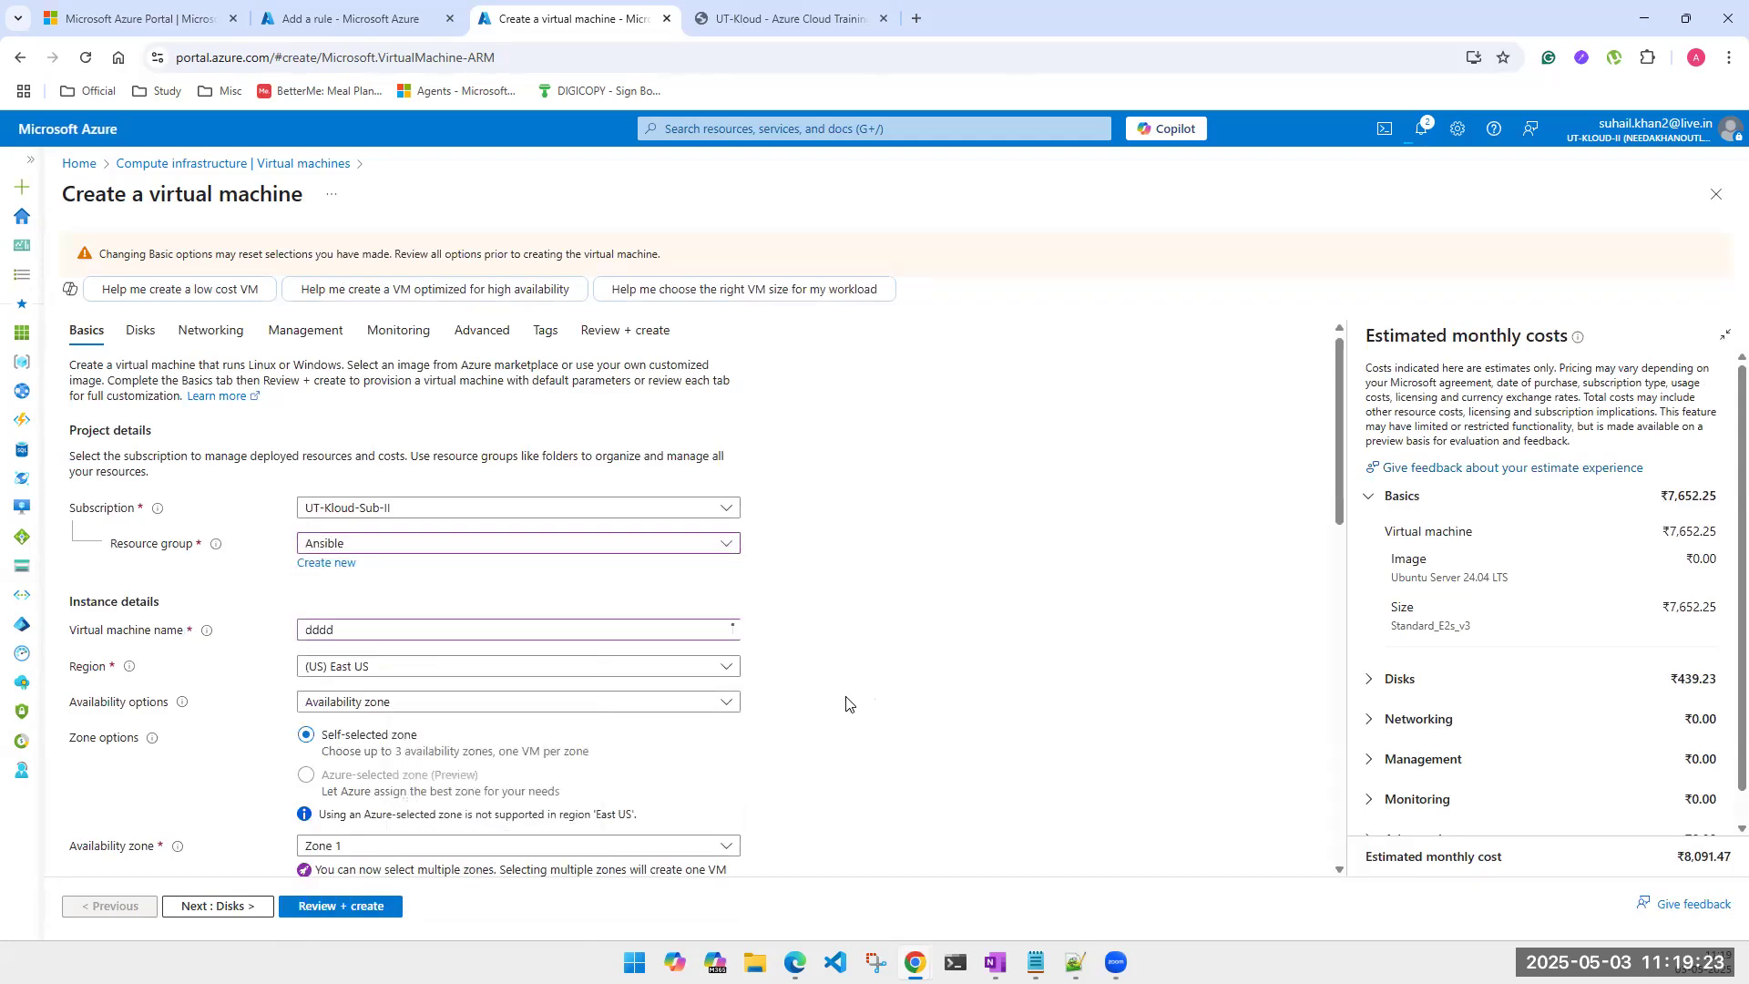
# Step: Choose the Windows Server 2022 Datacenter: Azure Edition Hotpatch - x64 Gen2 image and set the security type to Standard
pyautogui.scroll(-3, 846, 703)
pyautogui.click(466, 797)
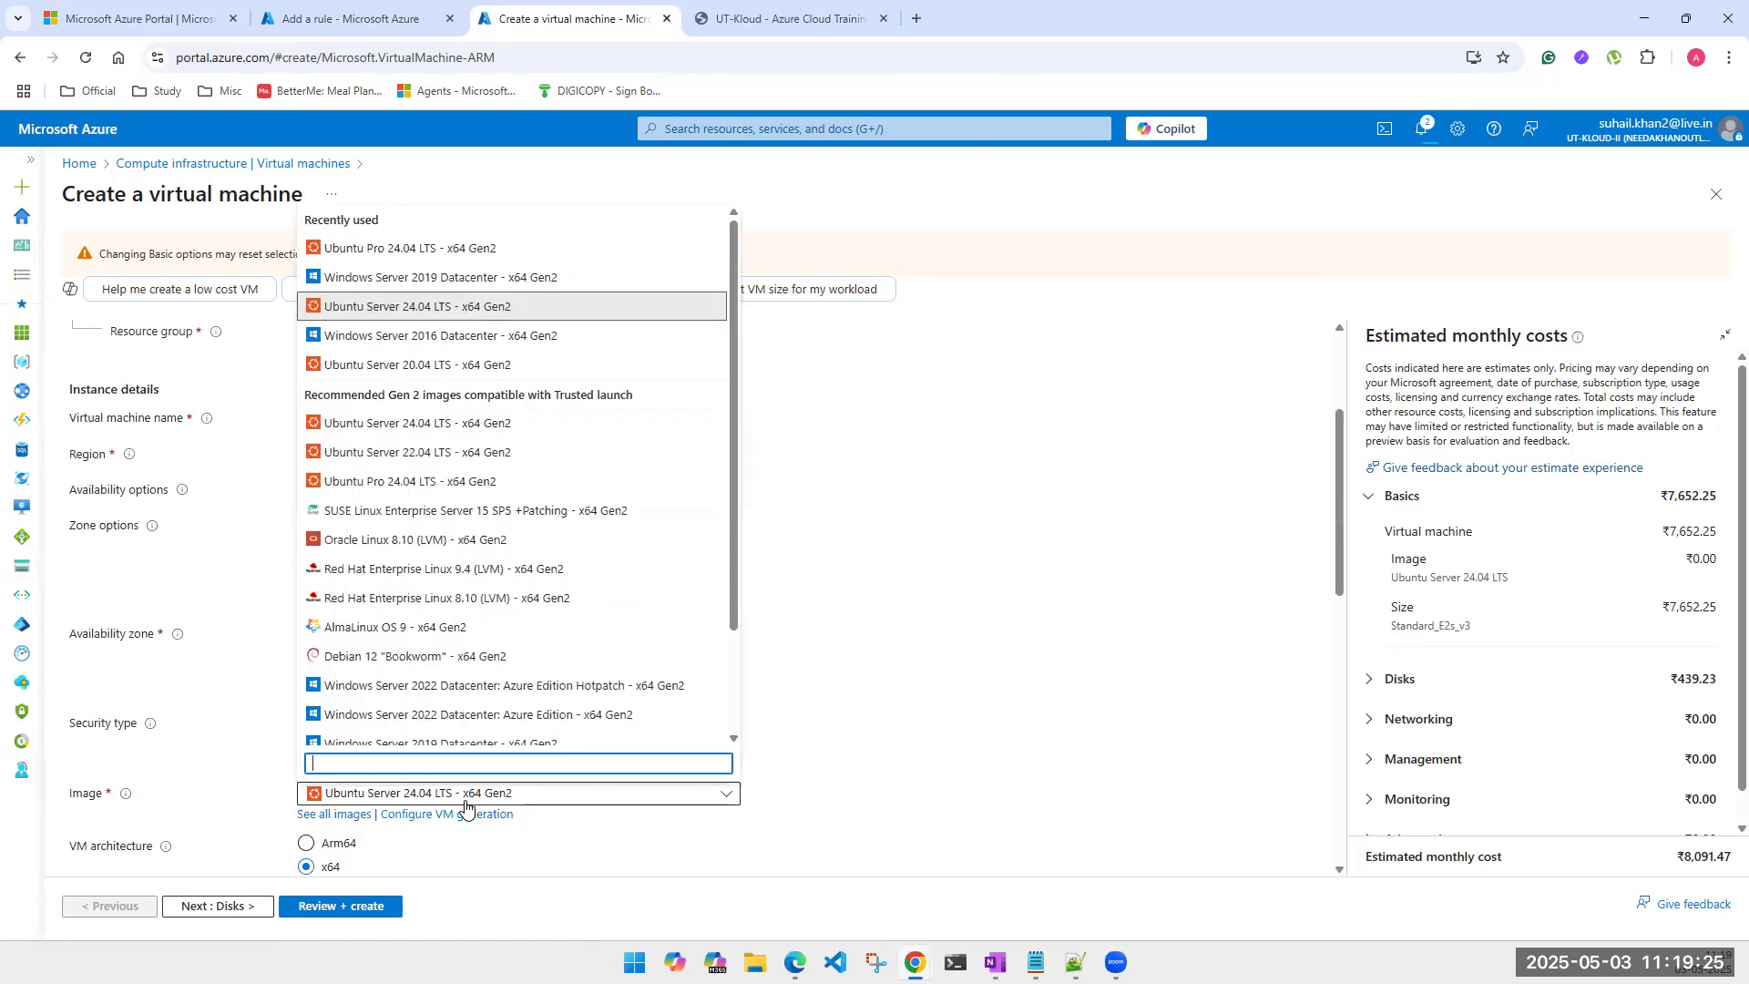
pyautogui.click(438, 686)
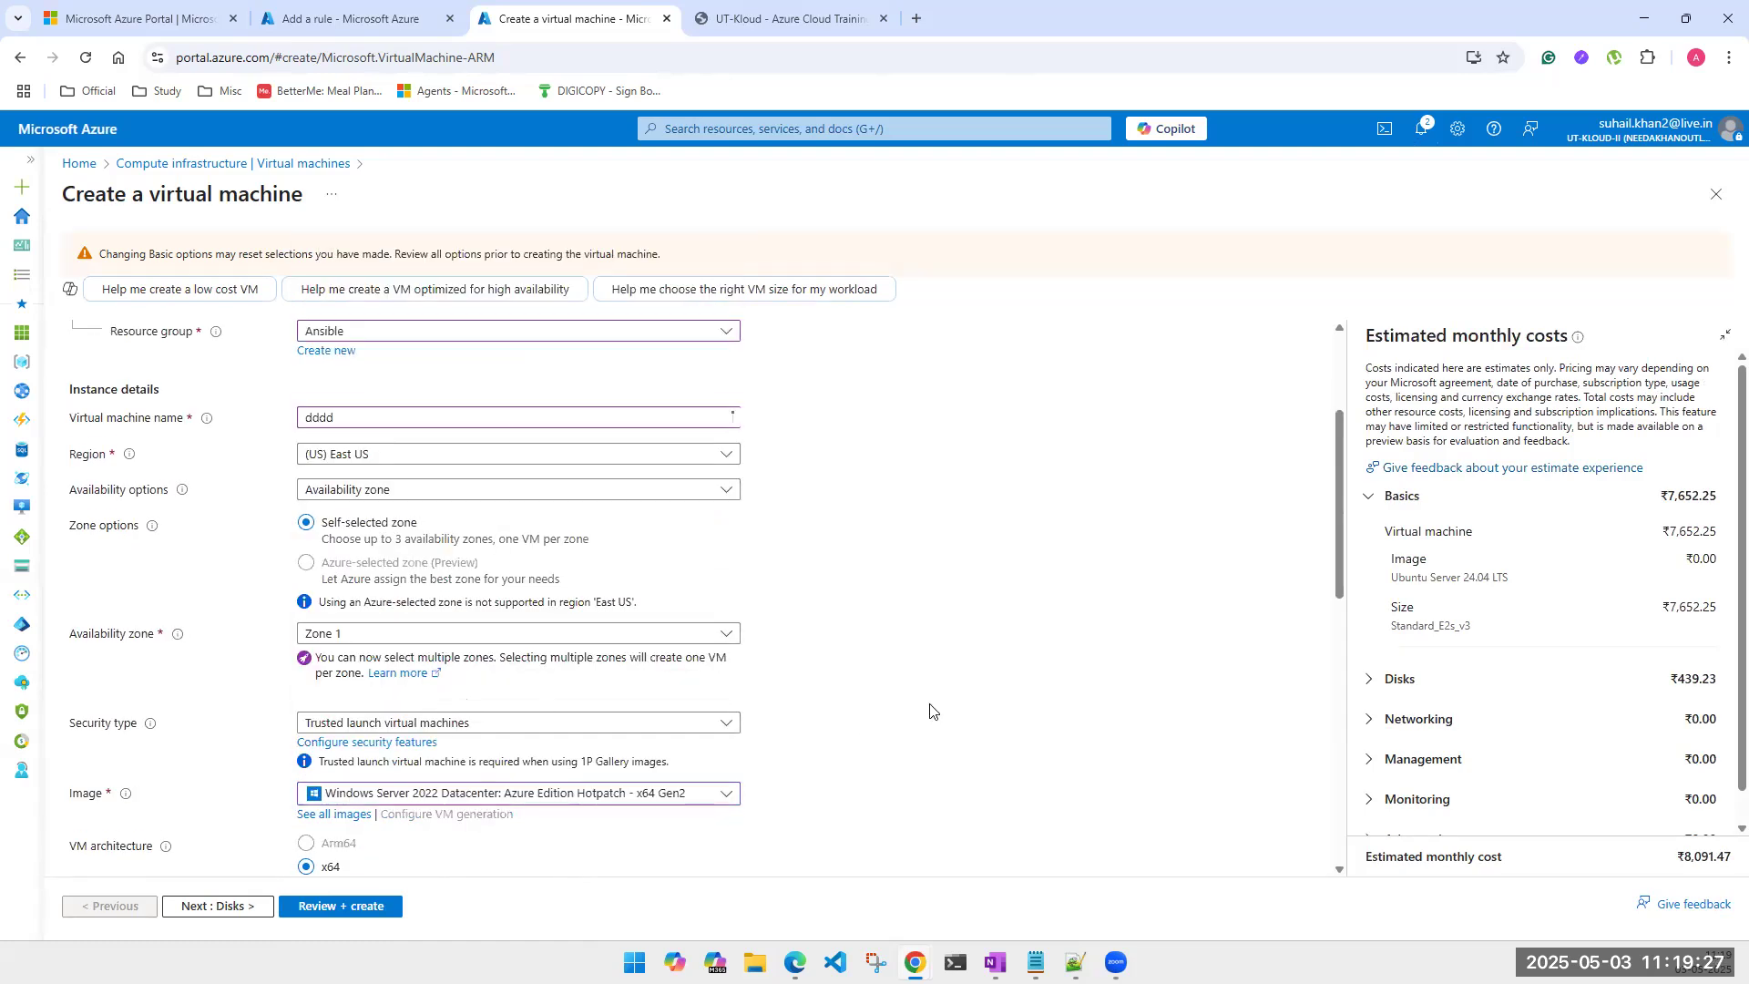
pyautogui.scroll(-4, 930, 710)
pyautogui.click(358, 390)
pyautogui.click(346, 410)
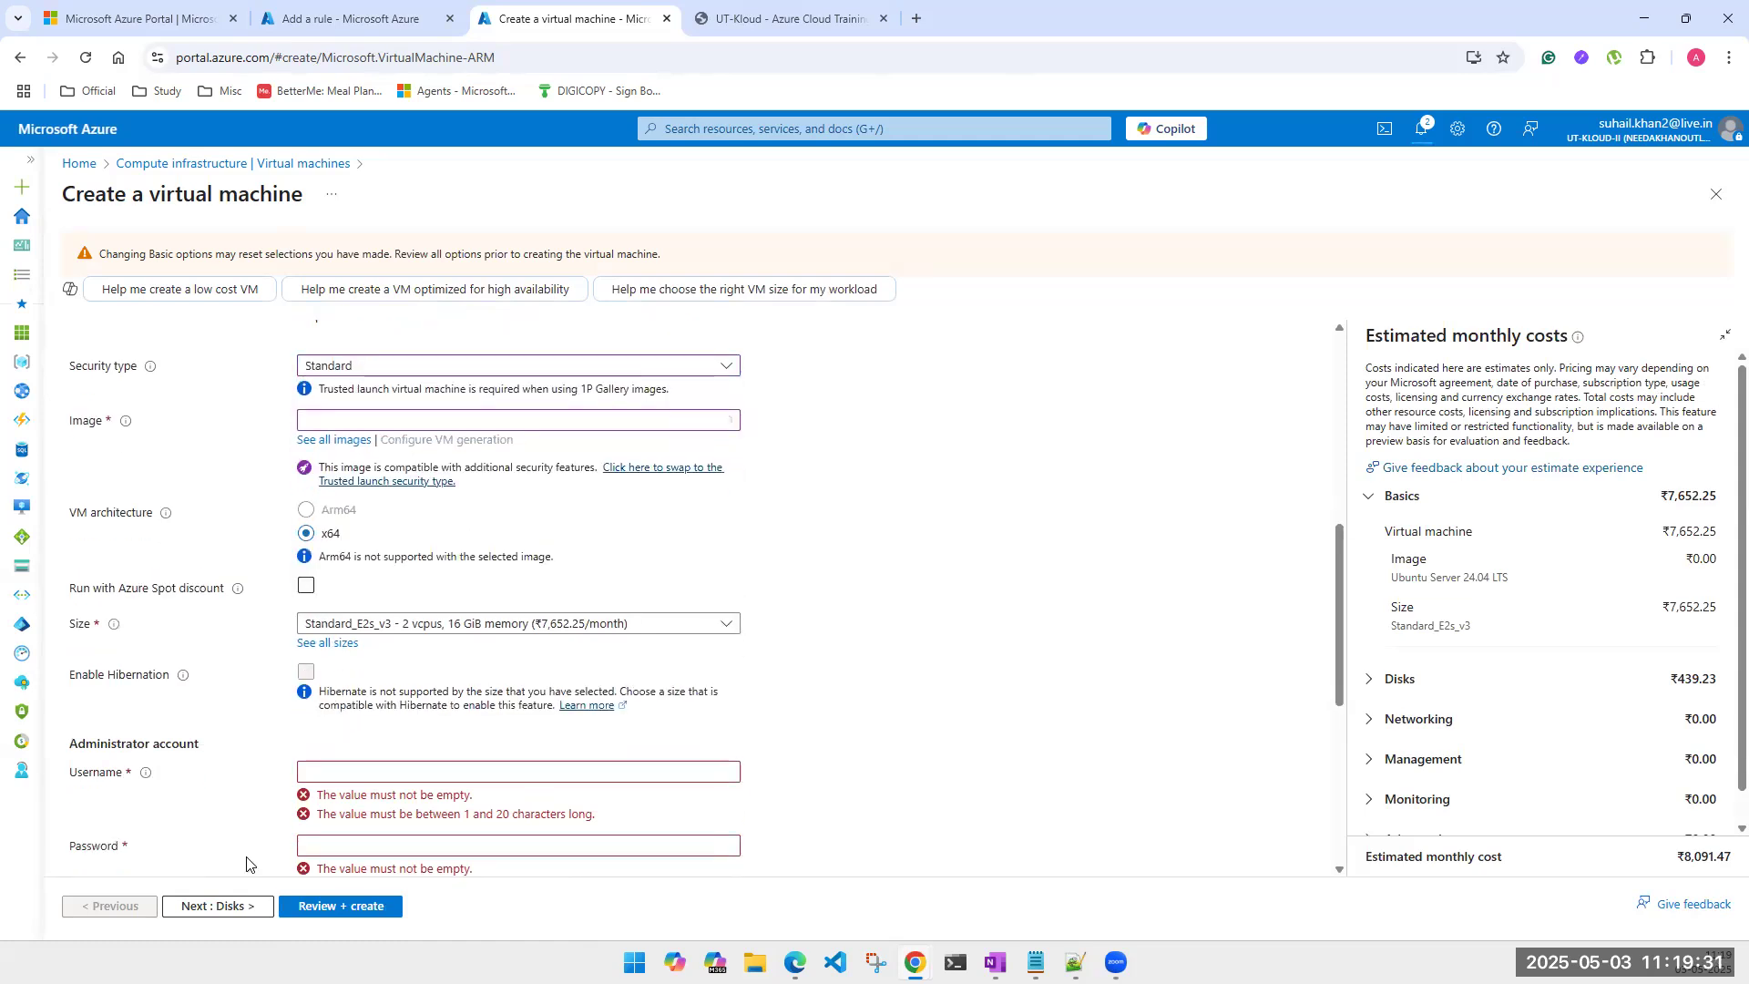
# Step: Open the virtual machine's Disks settings and examine the OS disk size options, keeping Image default (127 GiB)
pyautogui.click(232, 906)
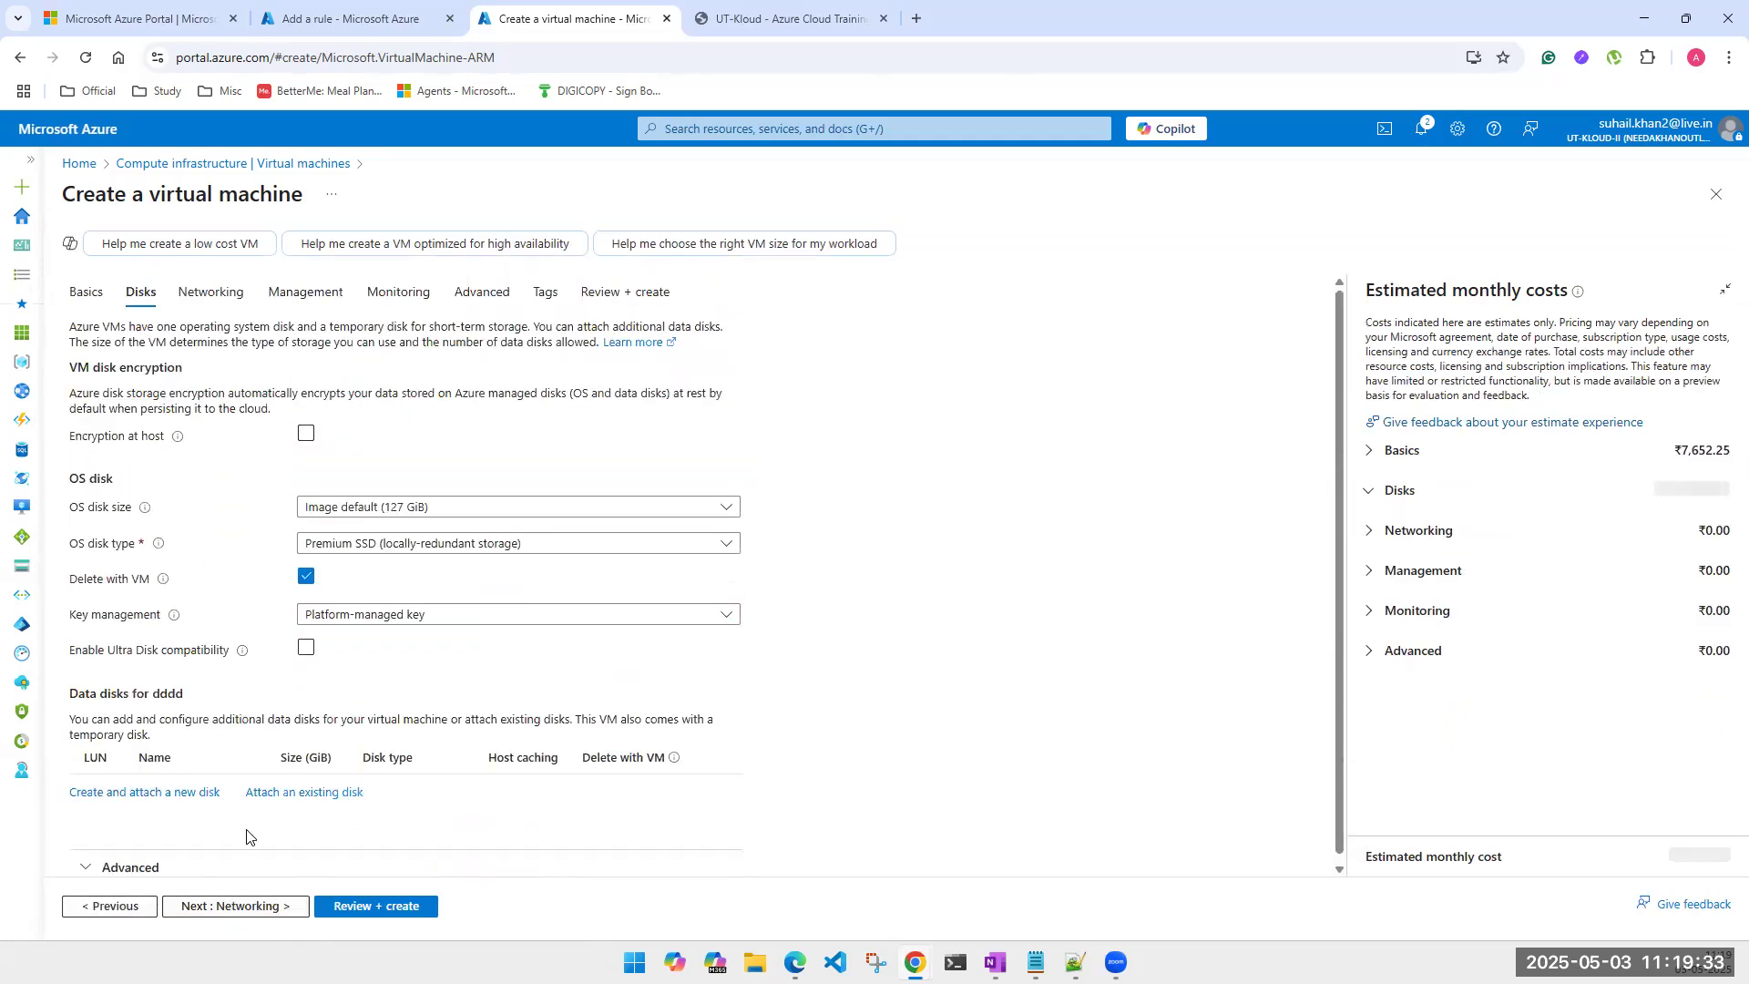
pyautogui.scroll(-1, 258, 769)
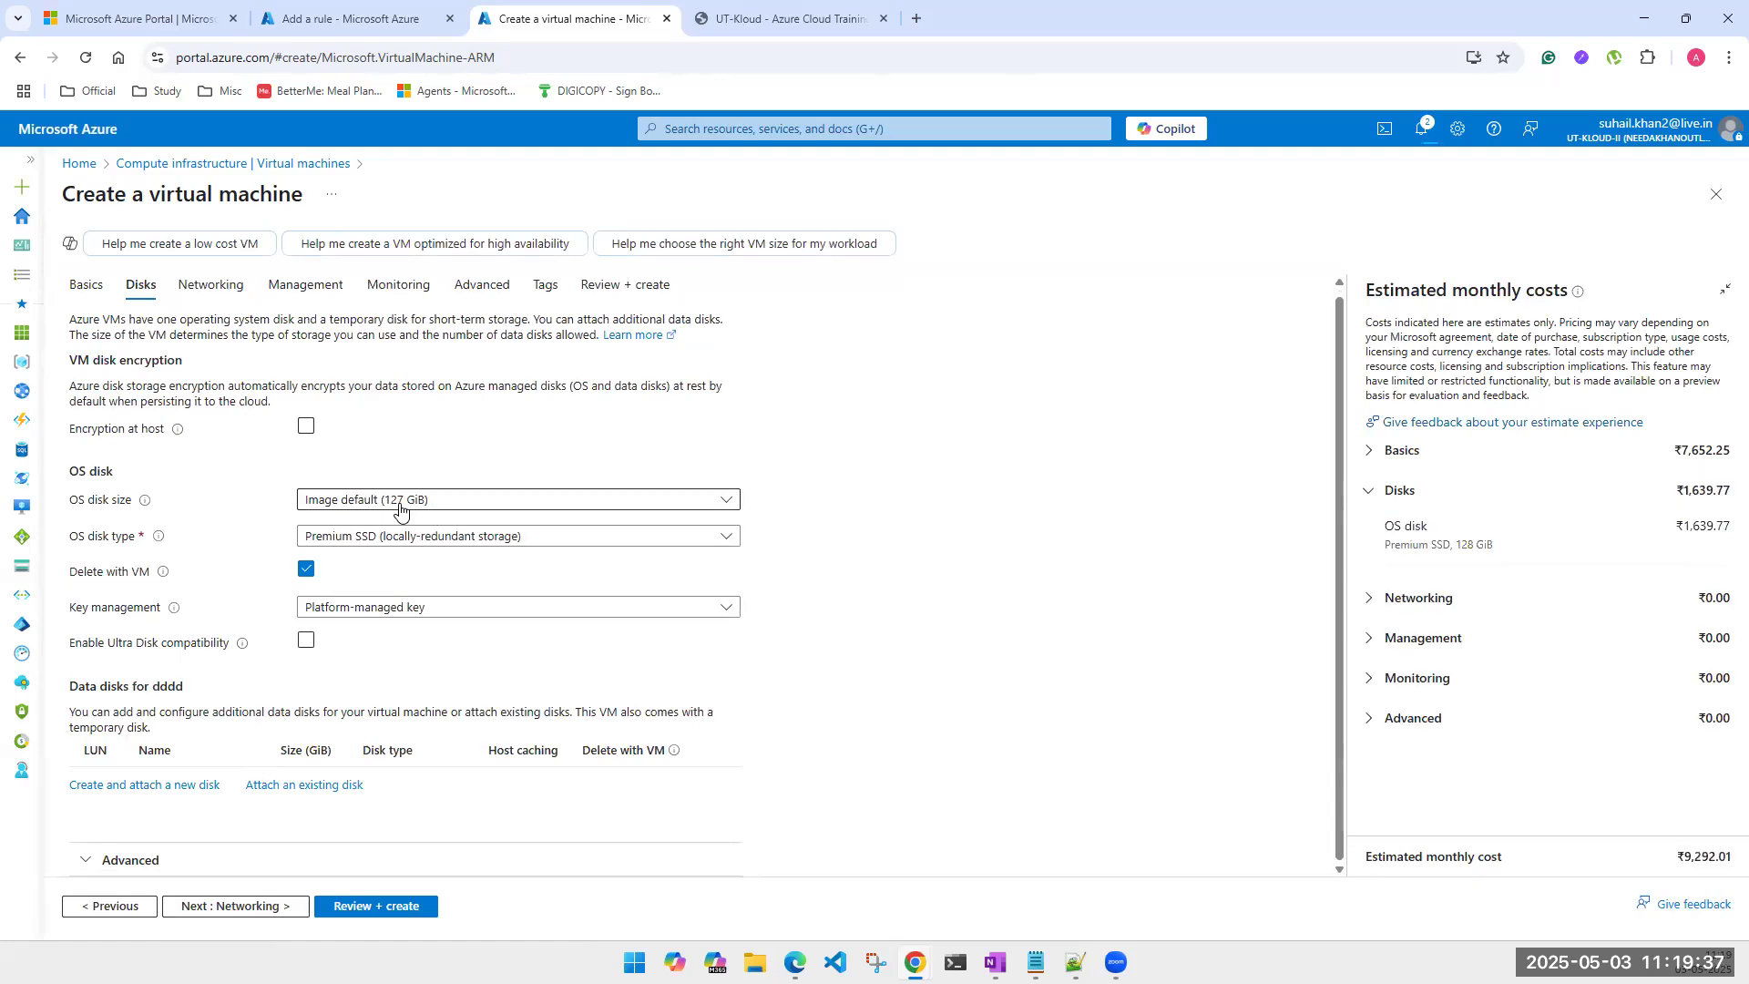
pyautogui.click(434, 510)
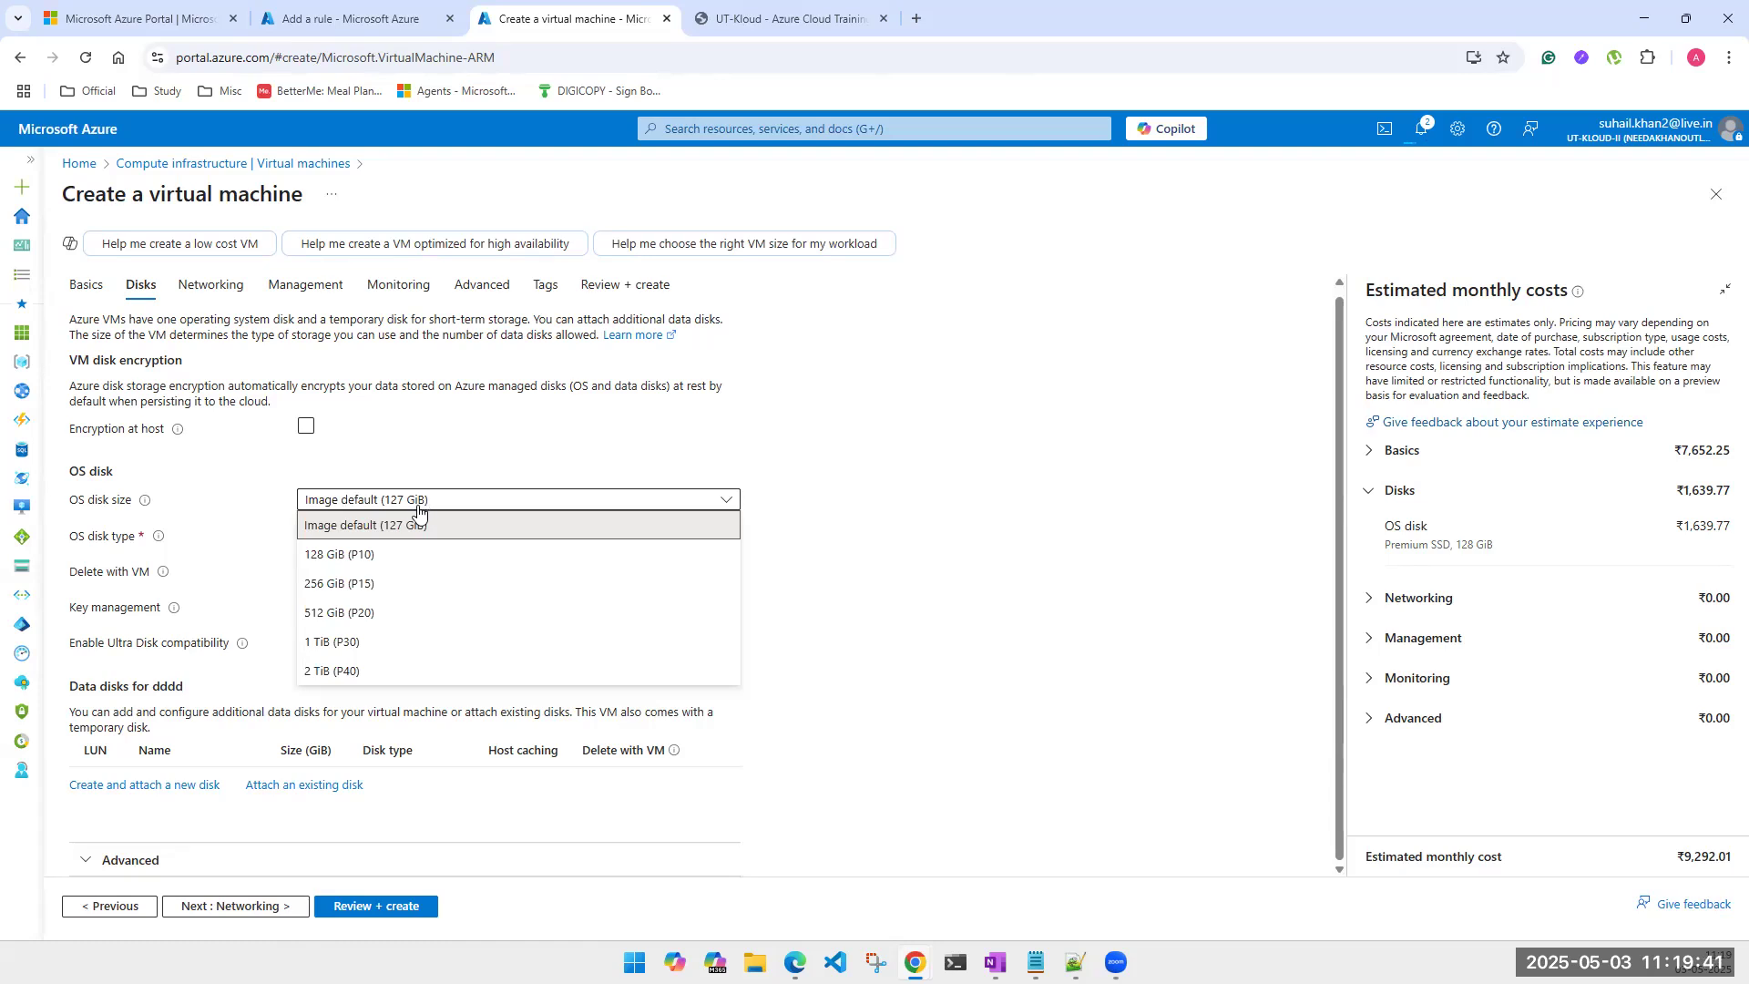
pyautogui.click(354, 532)
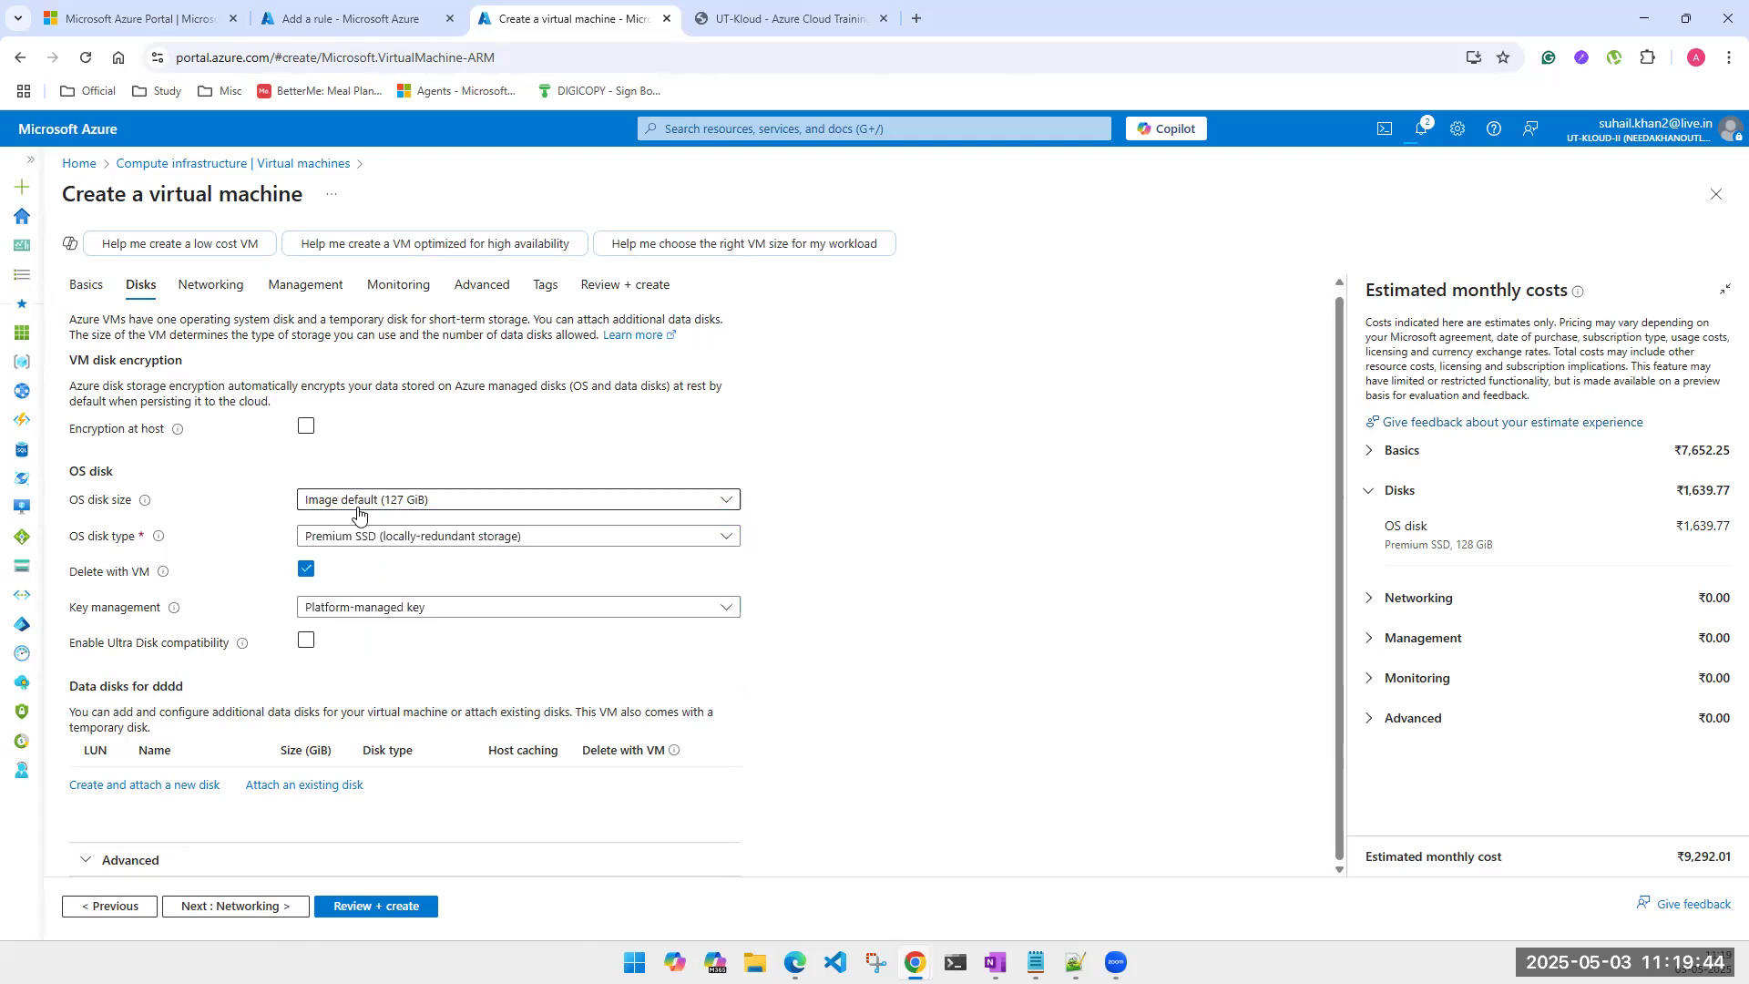
pyautogui.click(408, 509)
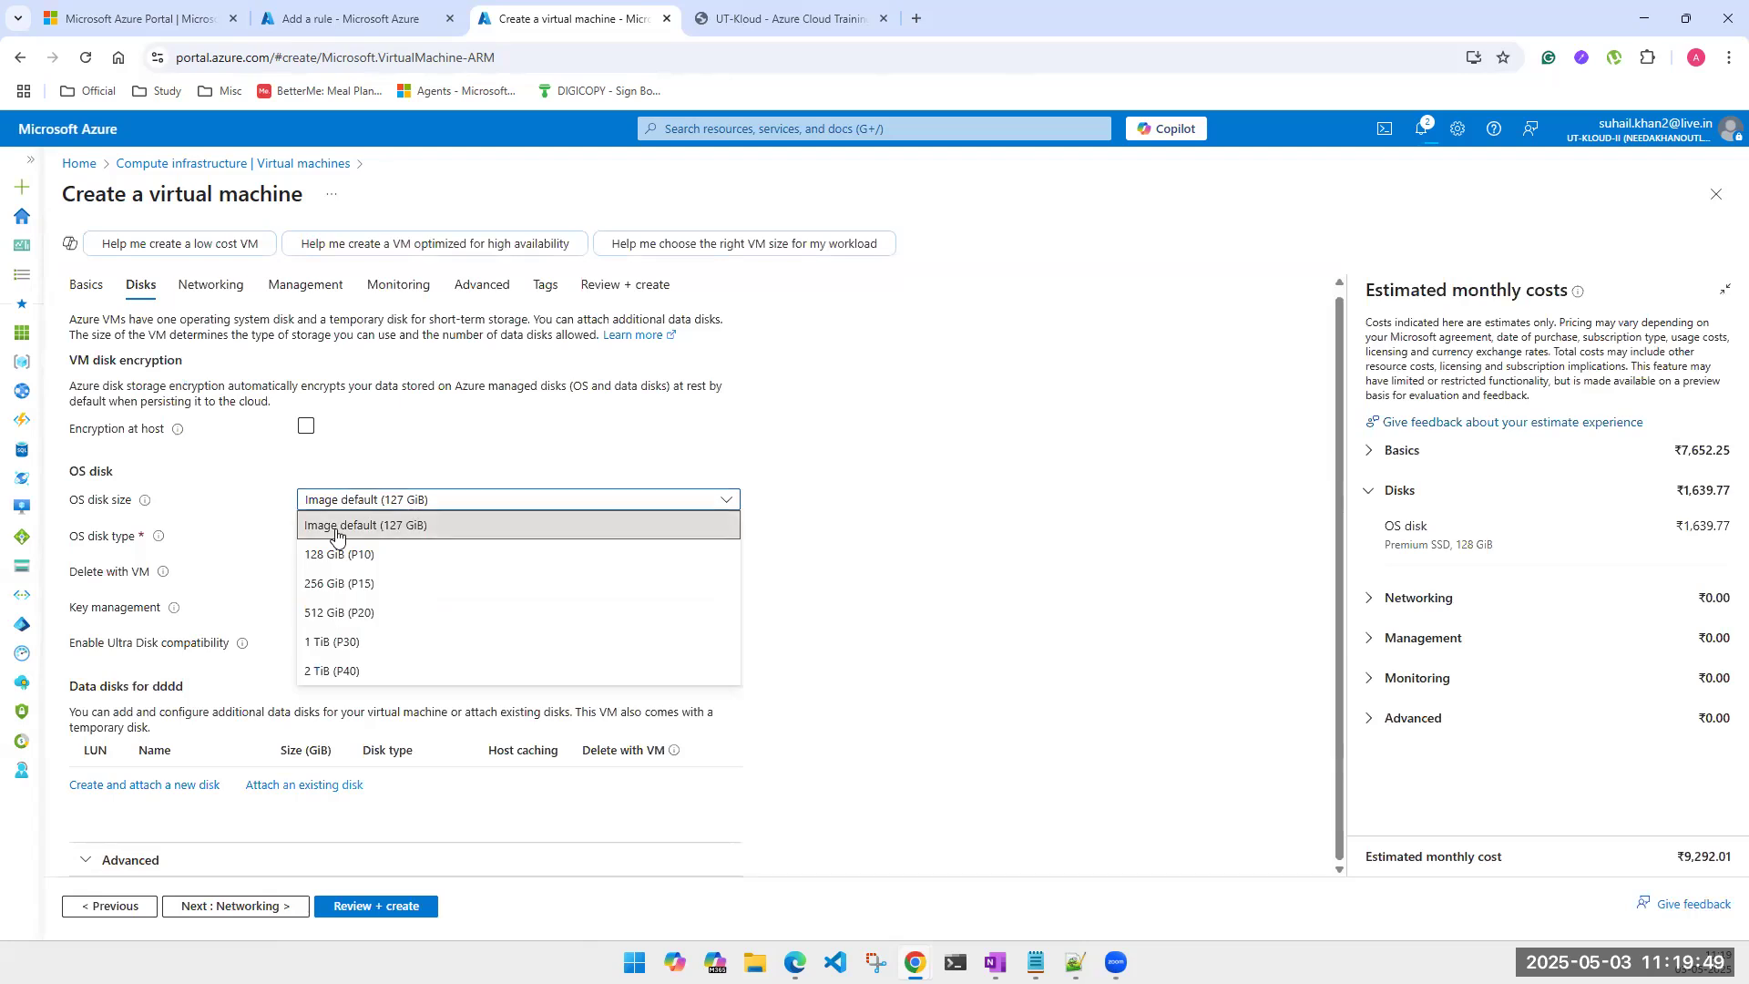
pyautogui.click(383, 533)
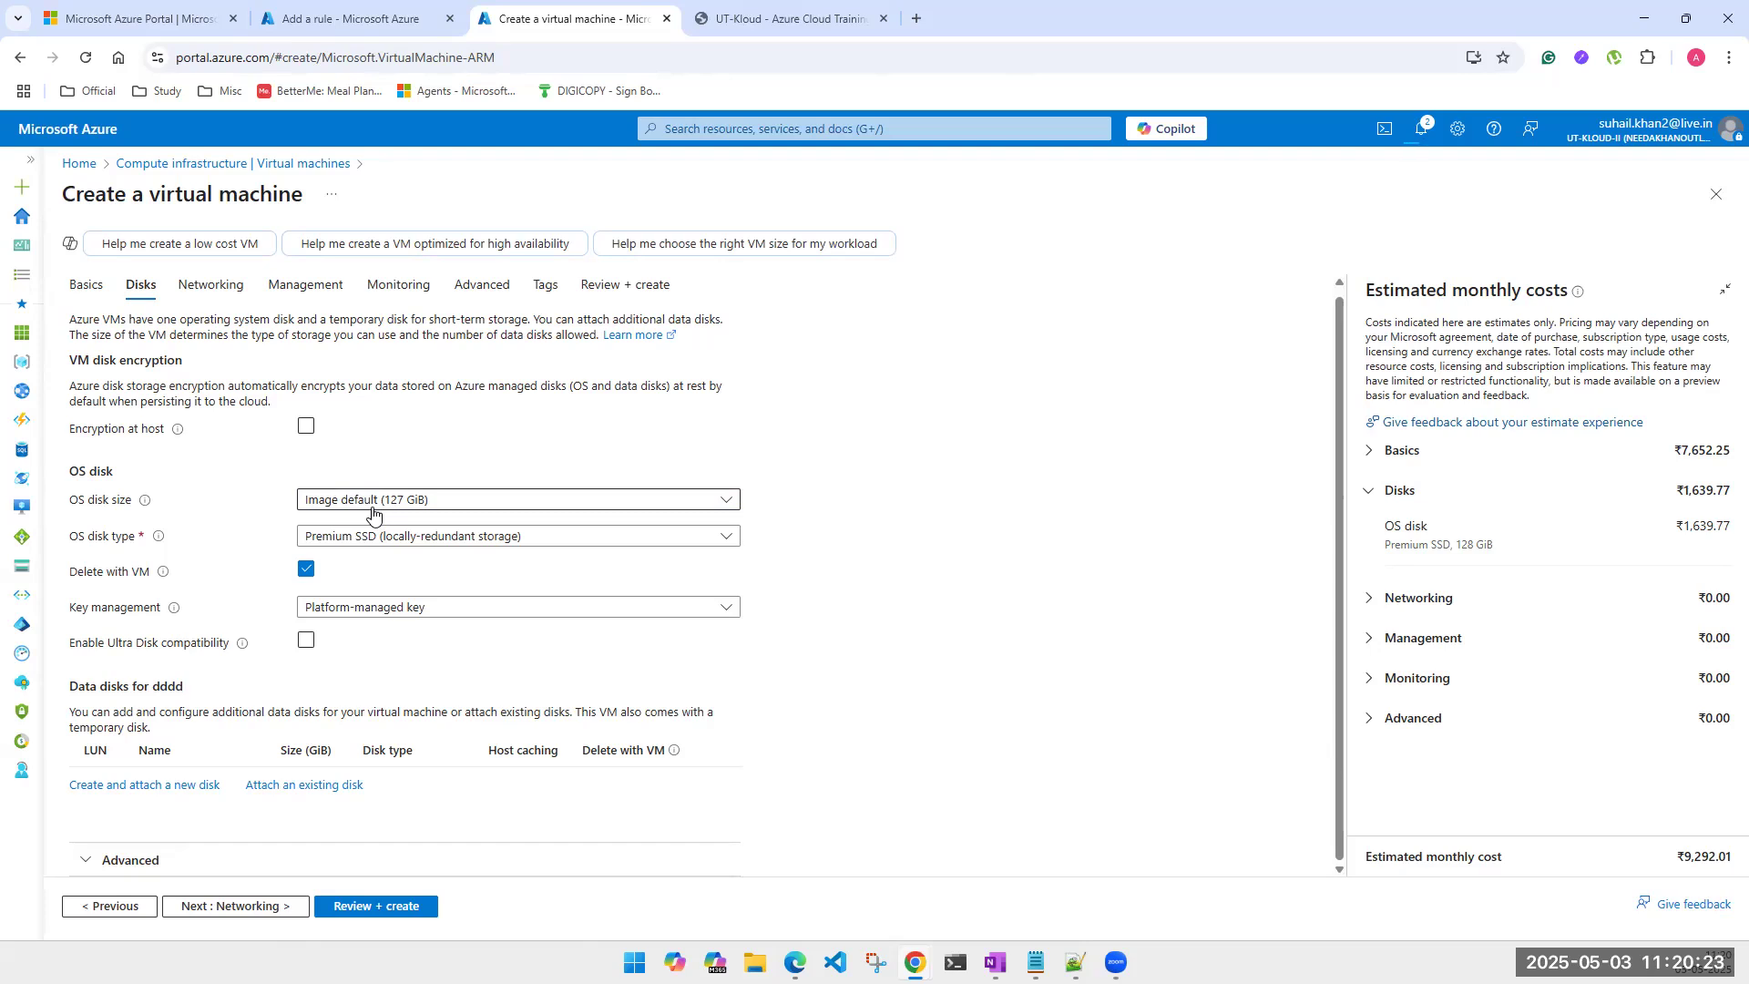
pyautogui.click(372, 510)
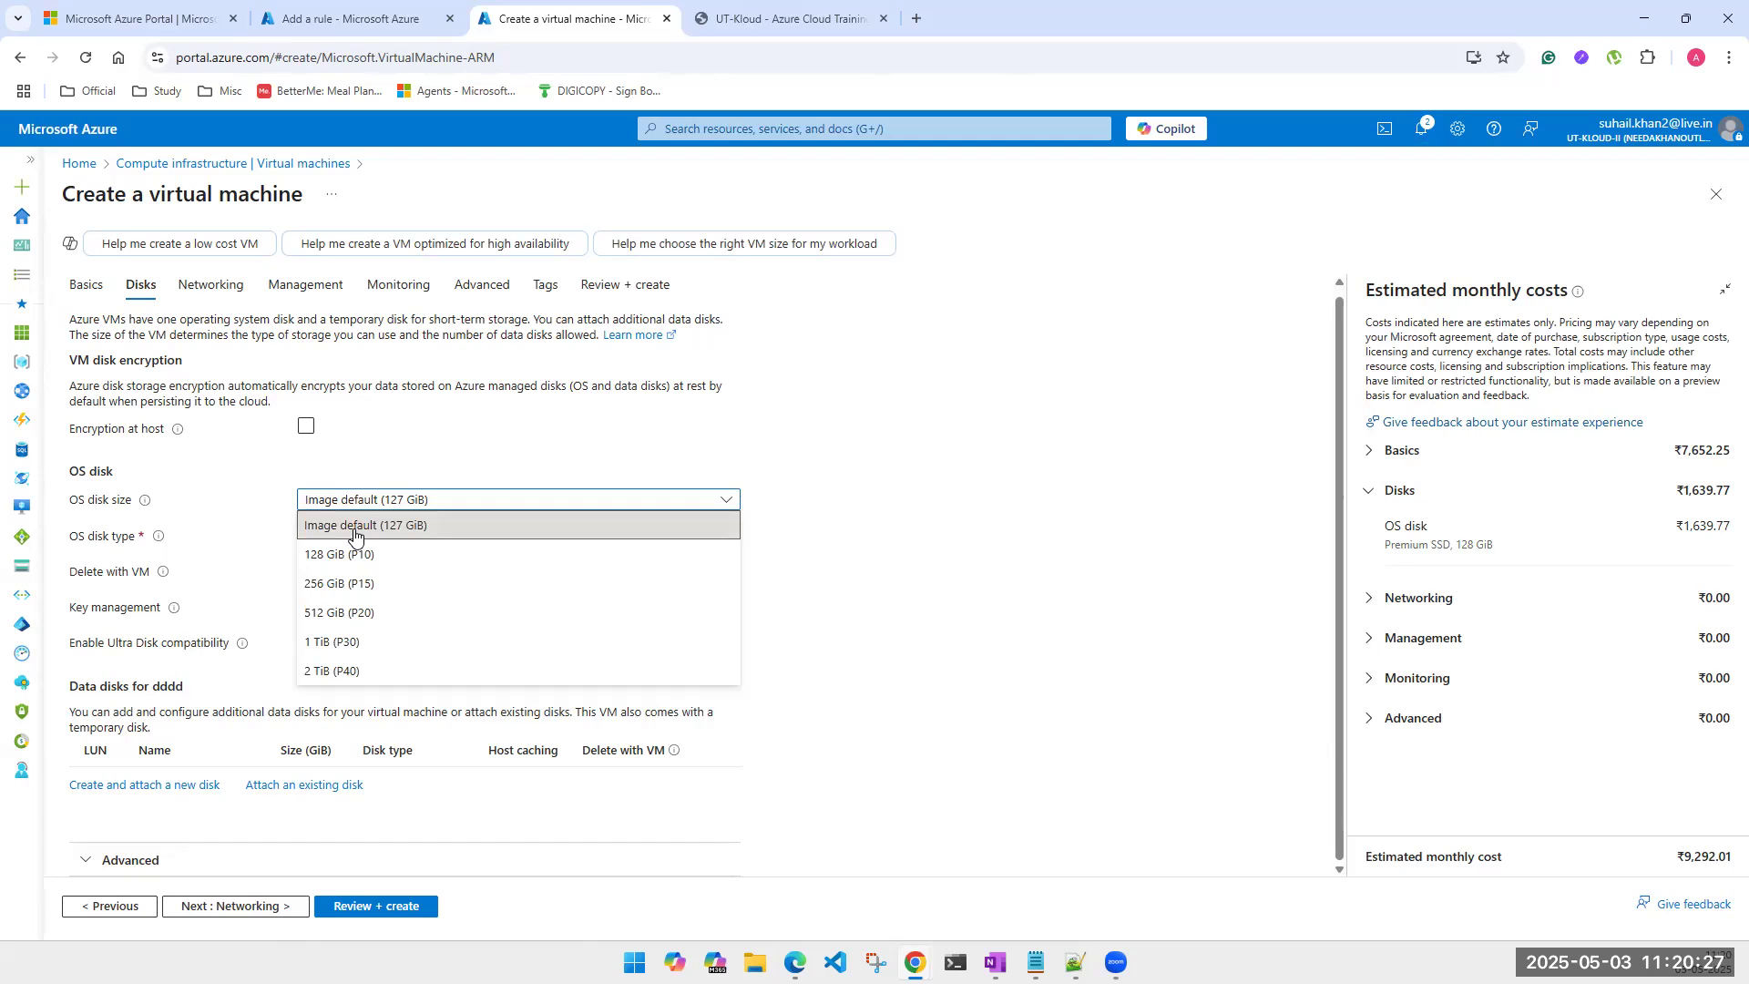
pyautogui.click(354, 533)
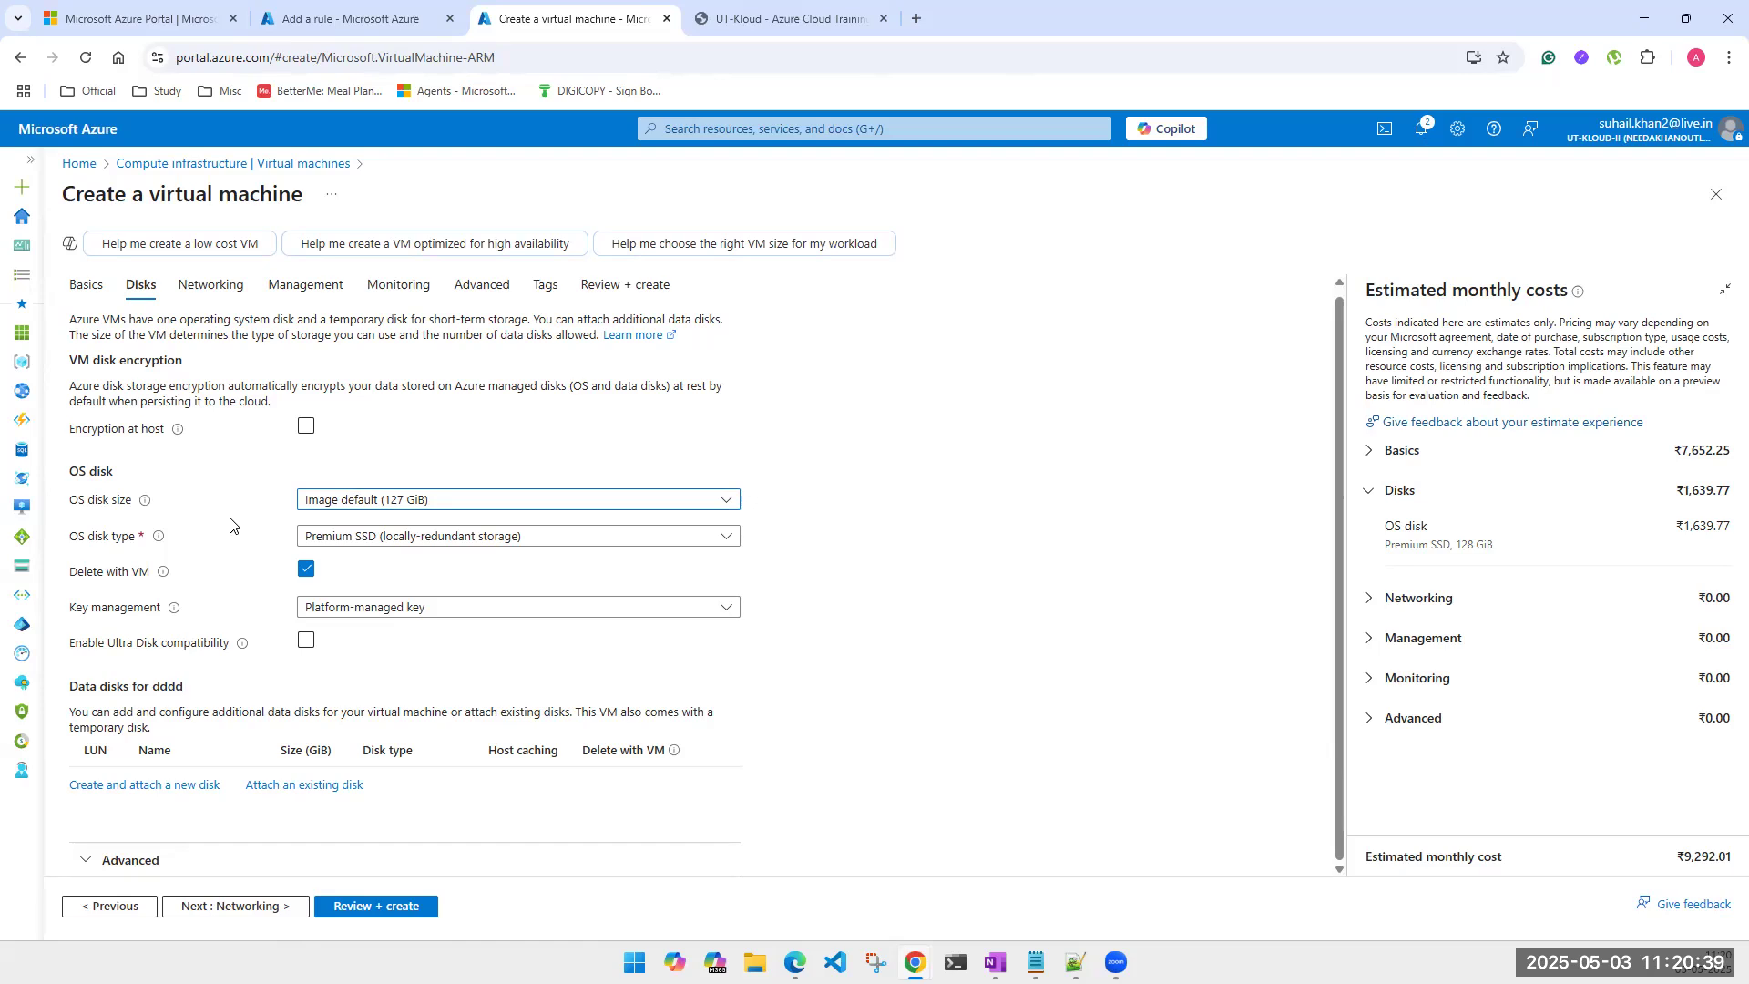
# Step: Highlight the Azure managed disks wording in the encryption note, and review the OS disk size options again, keeping the image default
pyautogui.moveTo(70, 383); pyautogui.dragTo(562, 389)
pyautogui.click(512, 385)
pyautogui.tripleClick(513, 386)
pyautogui.click(455, 385)
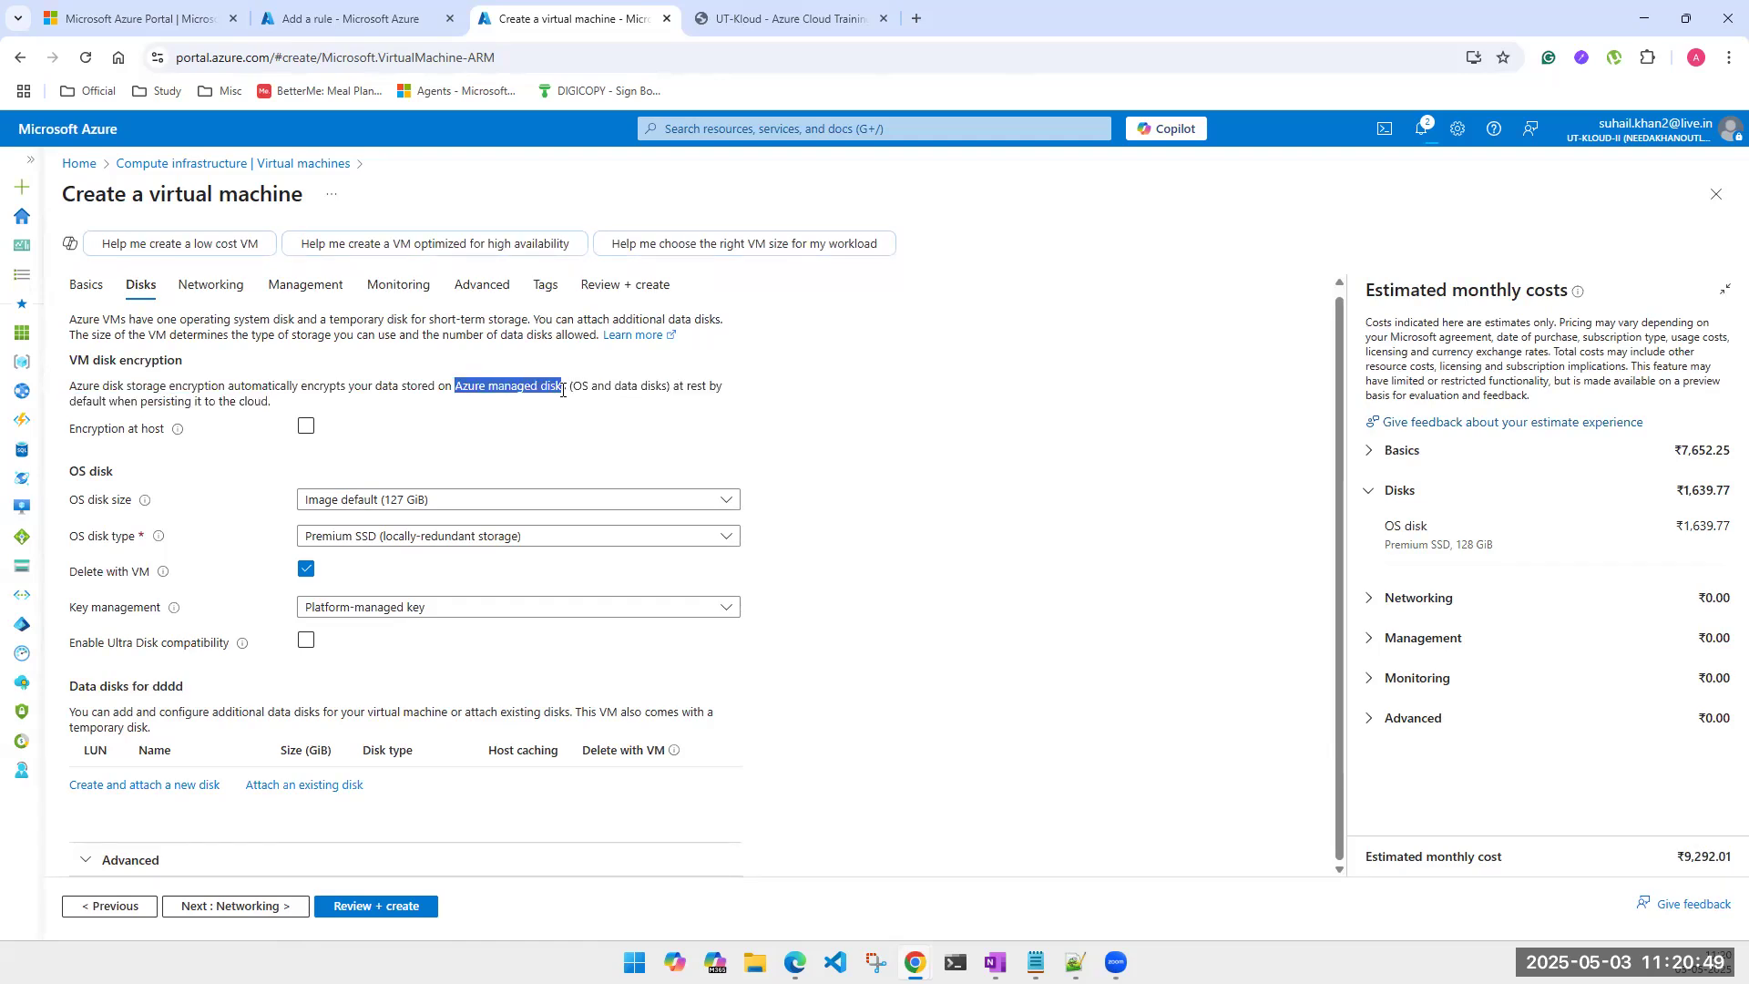
pyautogui.click(362, 513)
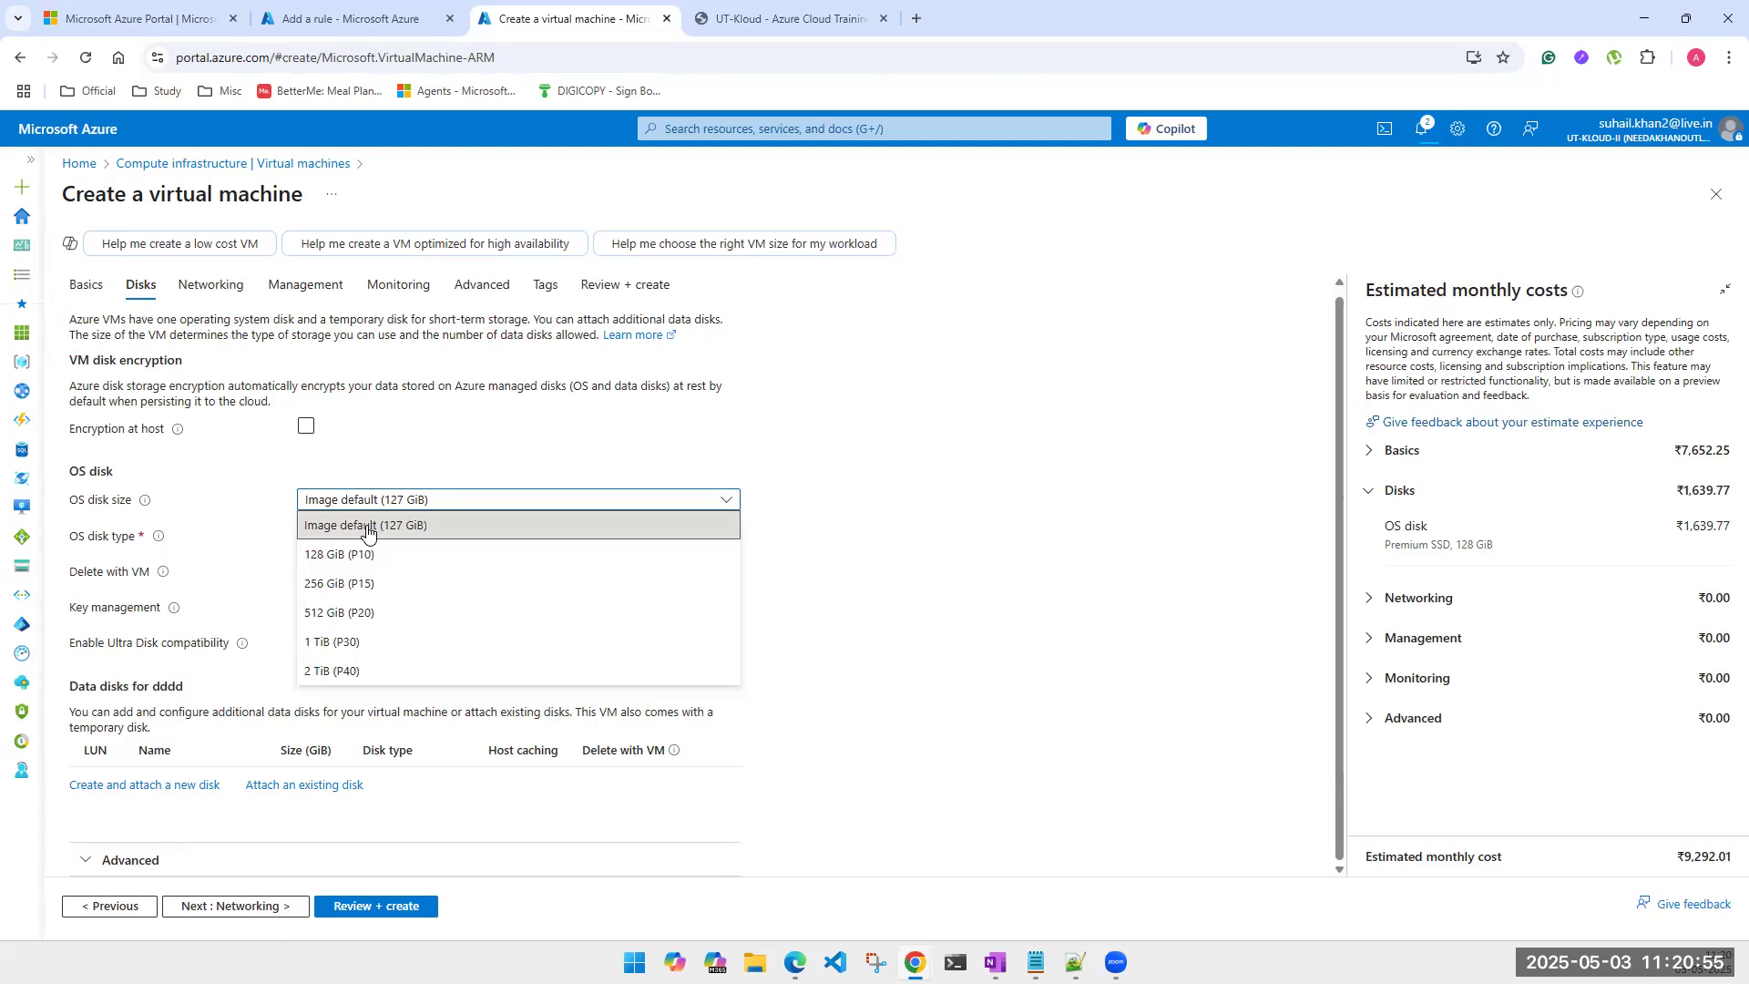
pyautogui.click(367, 529)
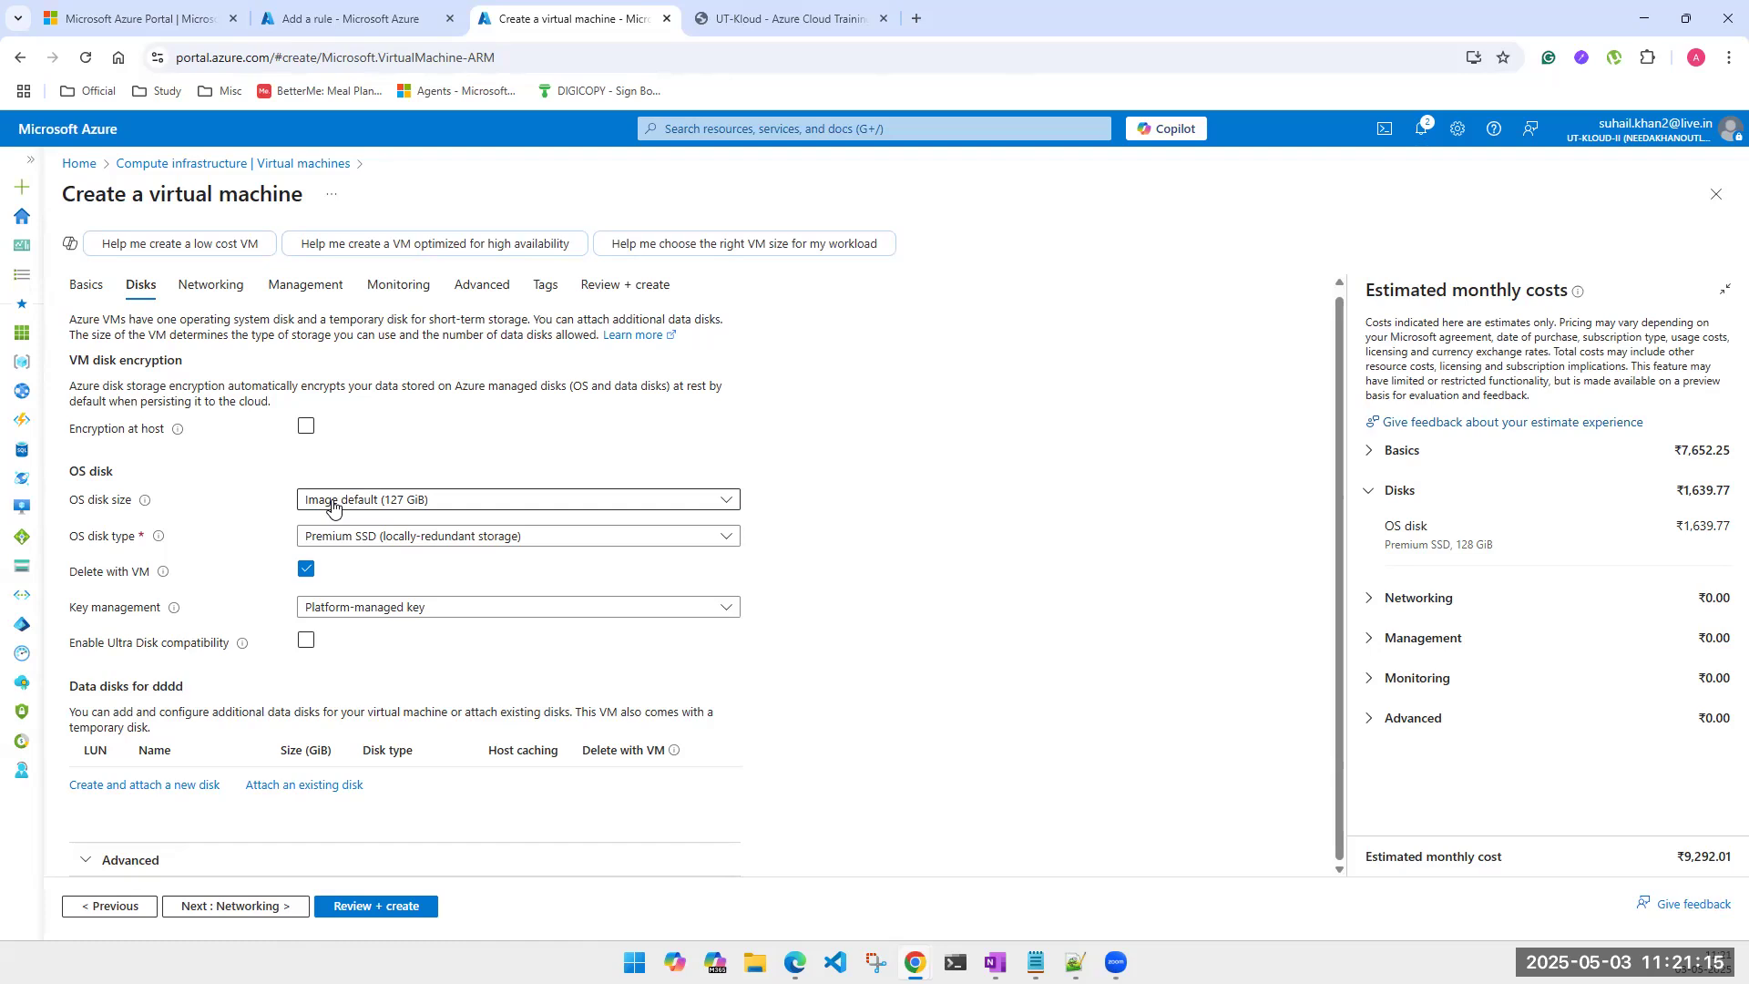
# Step: Switch to the OneNote reference notes and look through the Azure Compute page for managed disk content
pyautogui.click(995, 961)
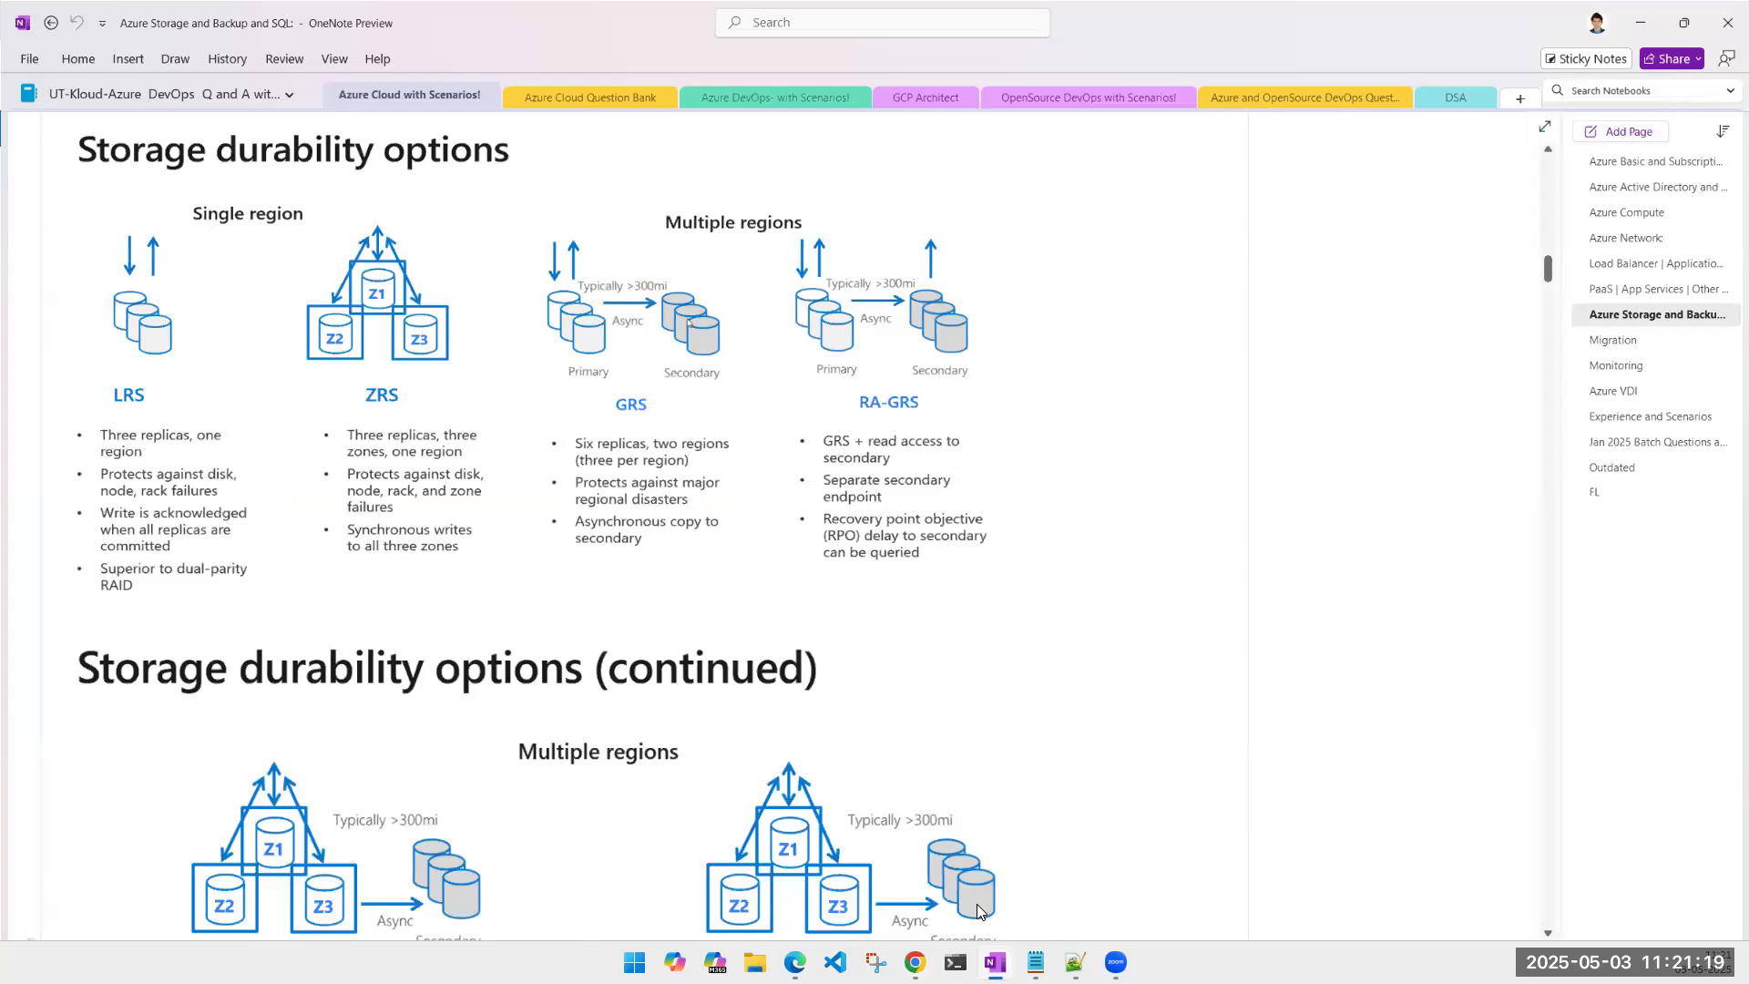
pyautogui.click(1618, 218)
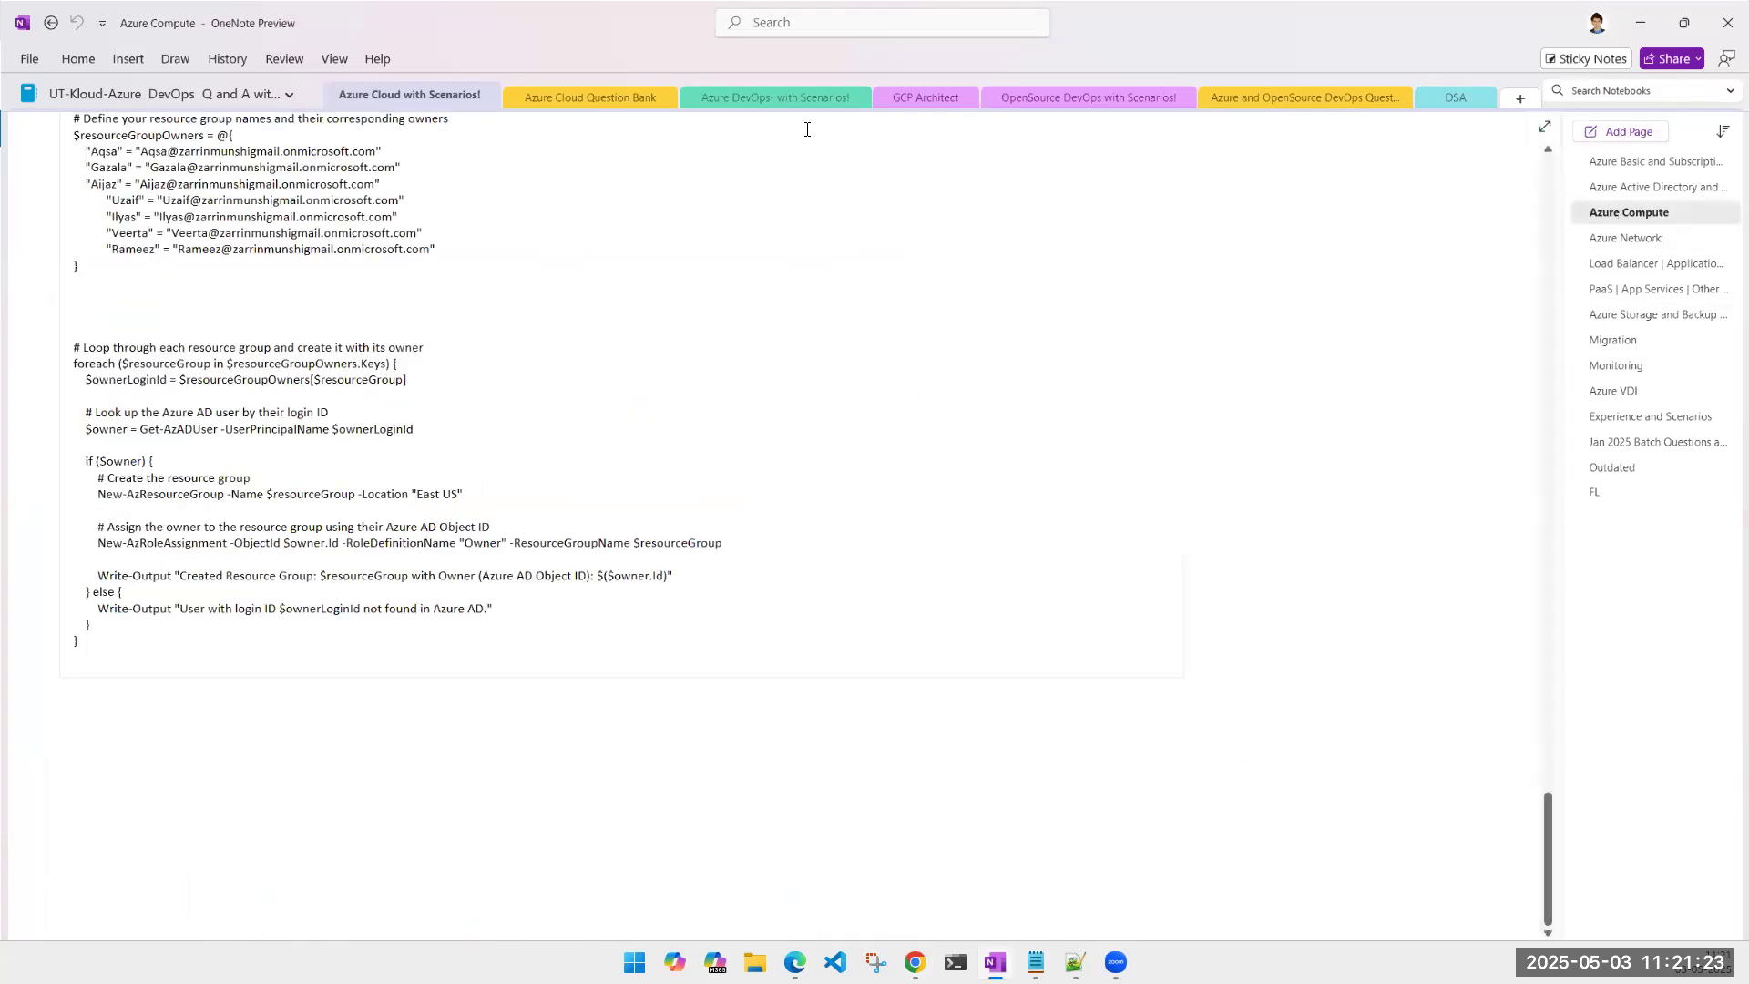
pyautogui.scroll(15, 914, 626)
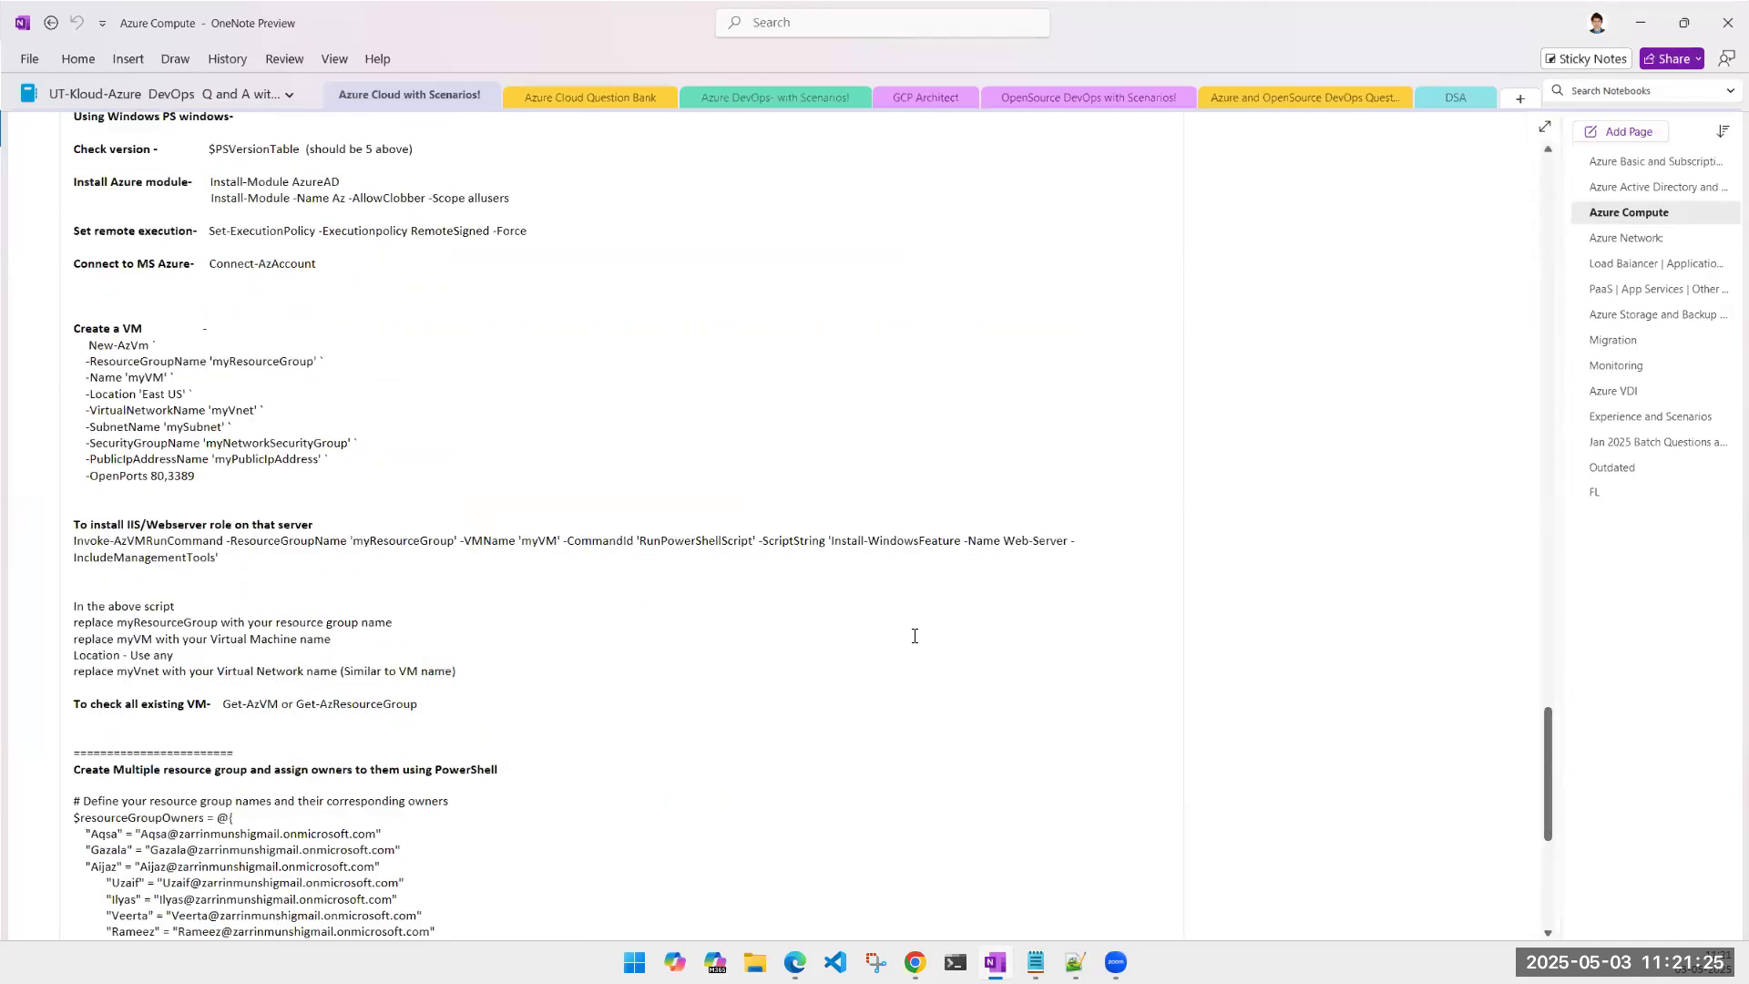
pyautogui.scroll(15, 914, 636)
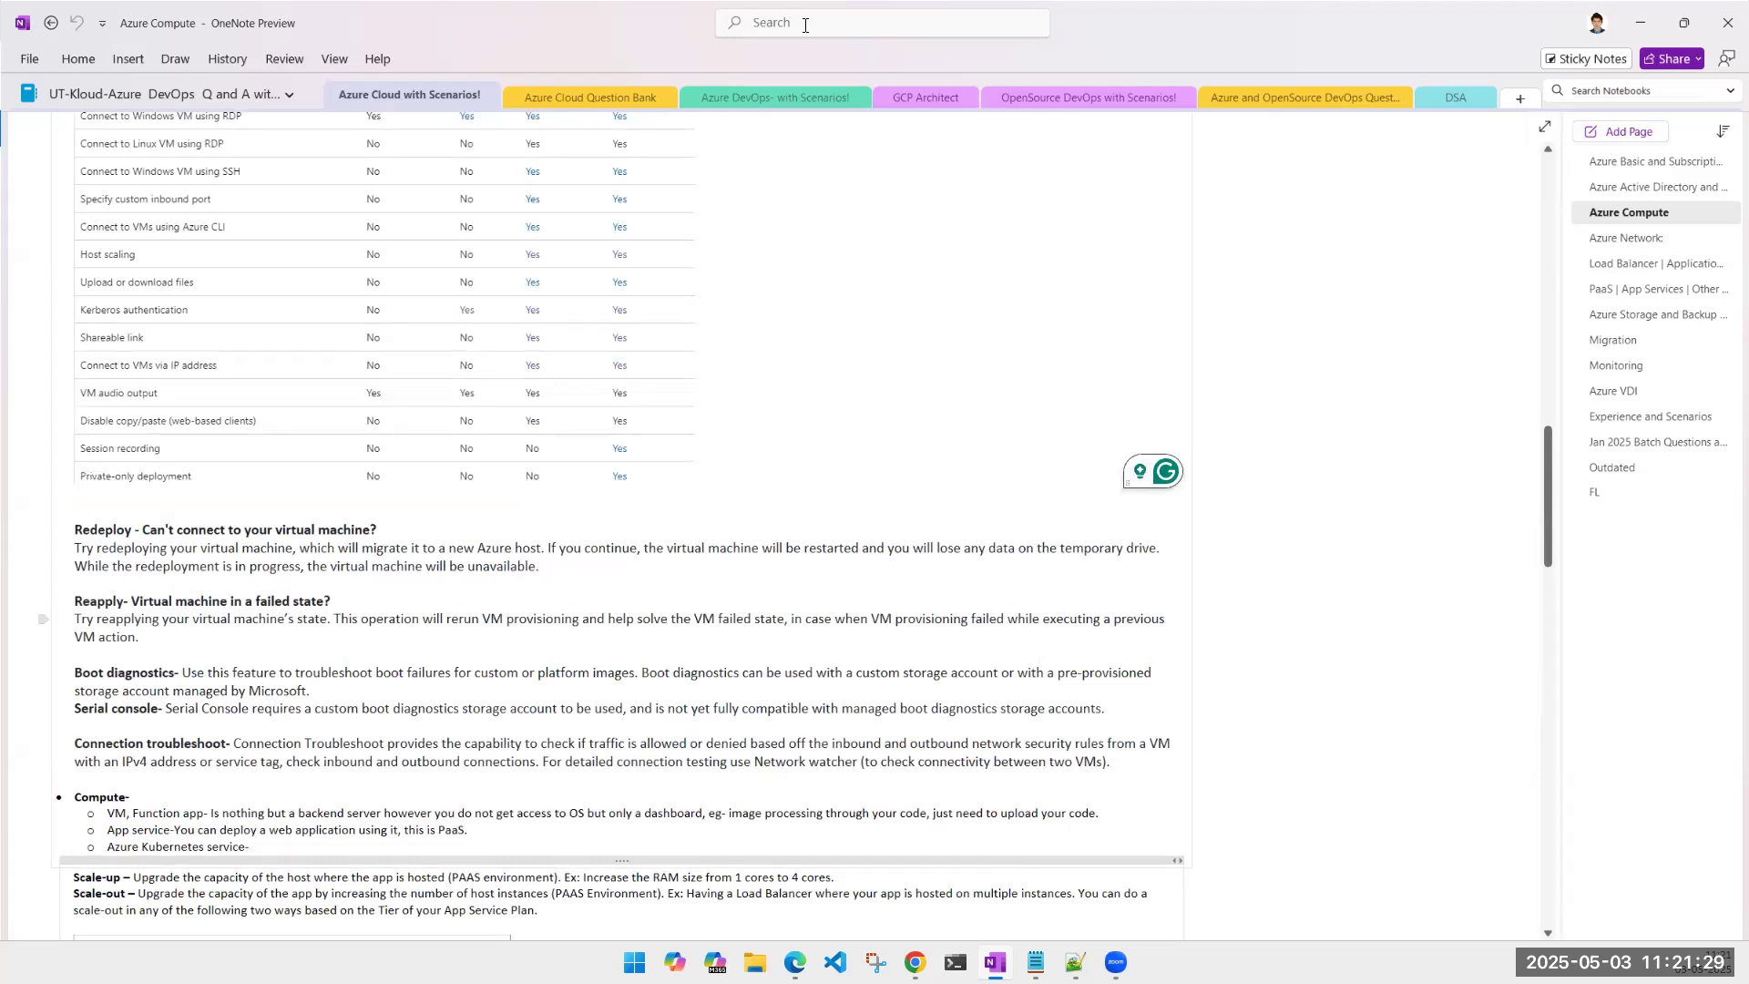
# Step: Search the notebooks for "managed disk"
pyautogui.click(856, 22)
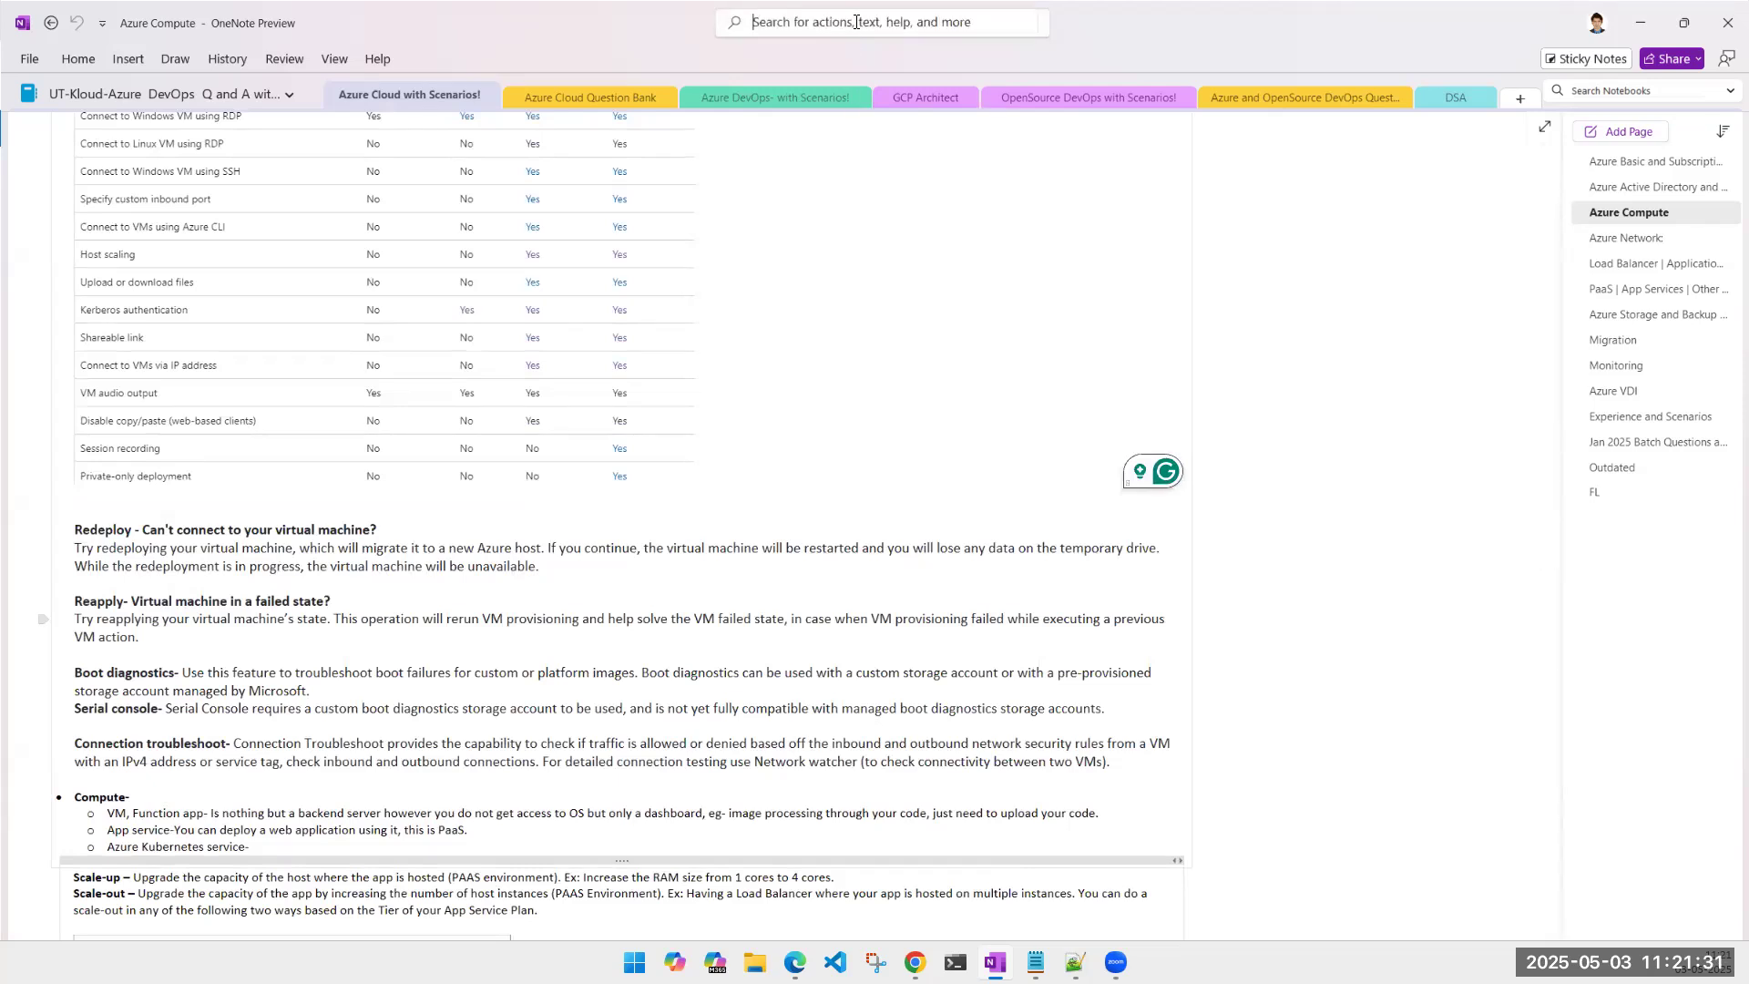
pyautogui.write('managed')
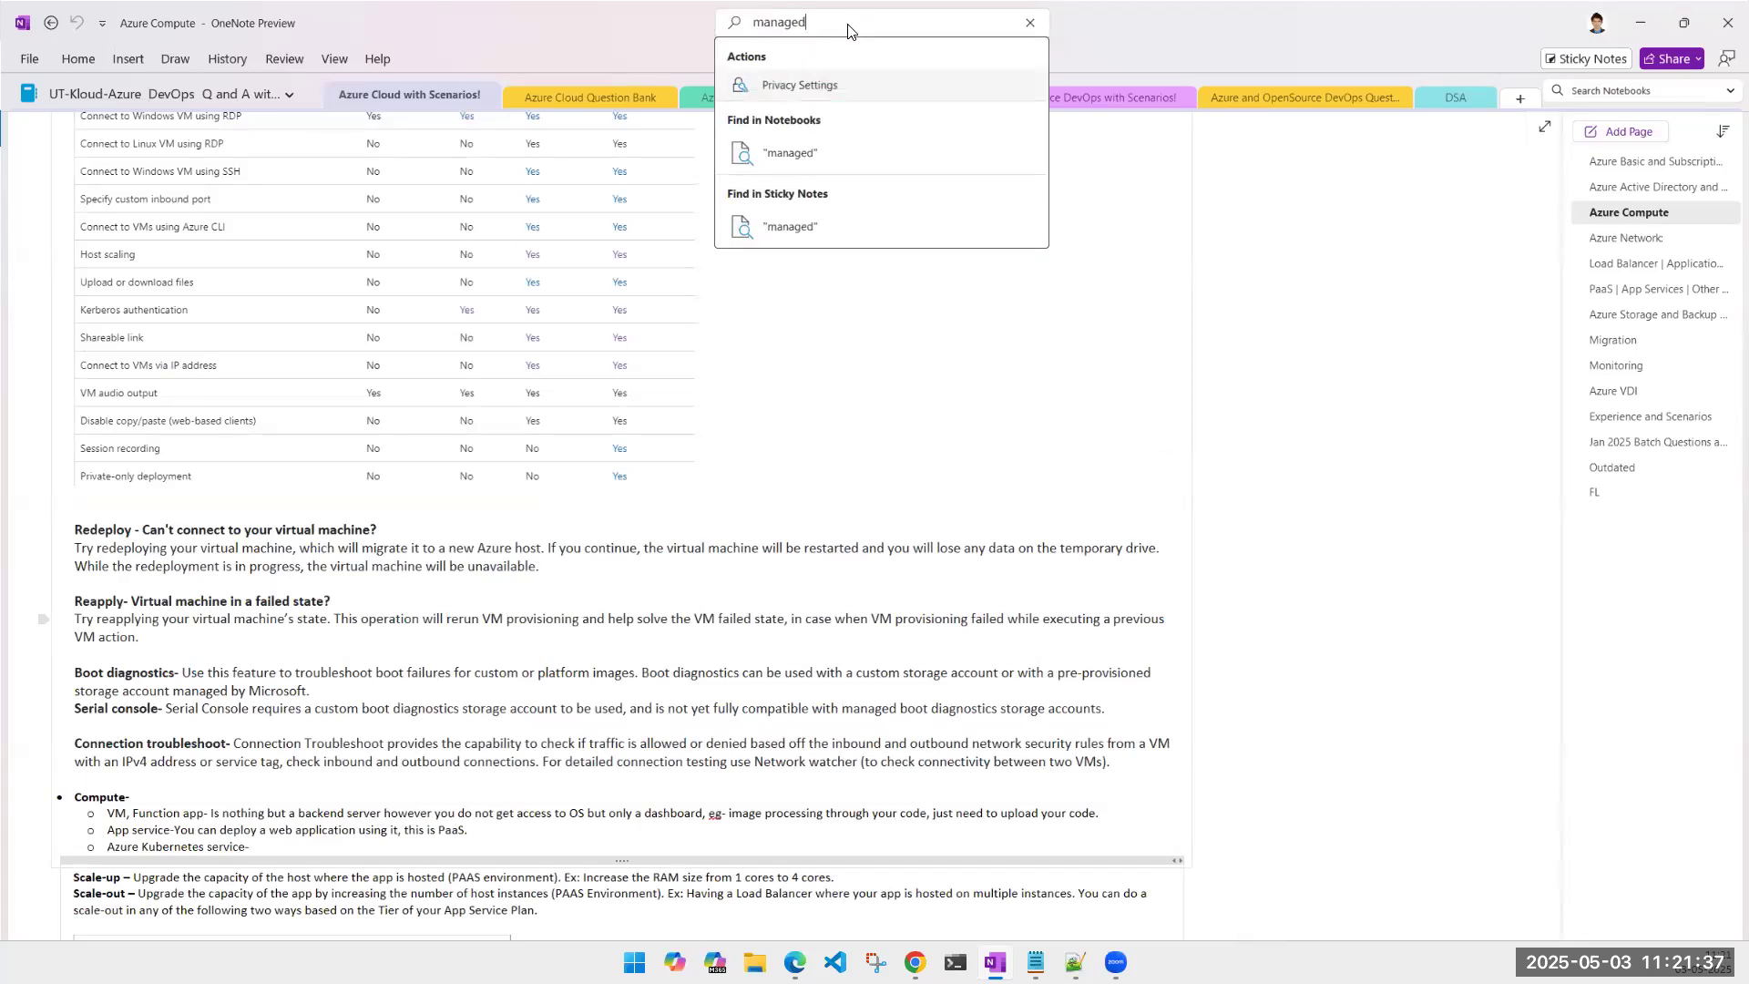
pyautogui.write(' disk')
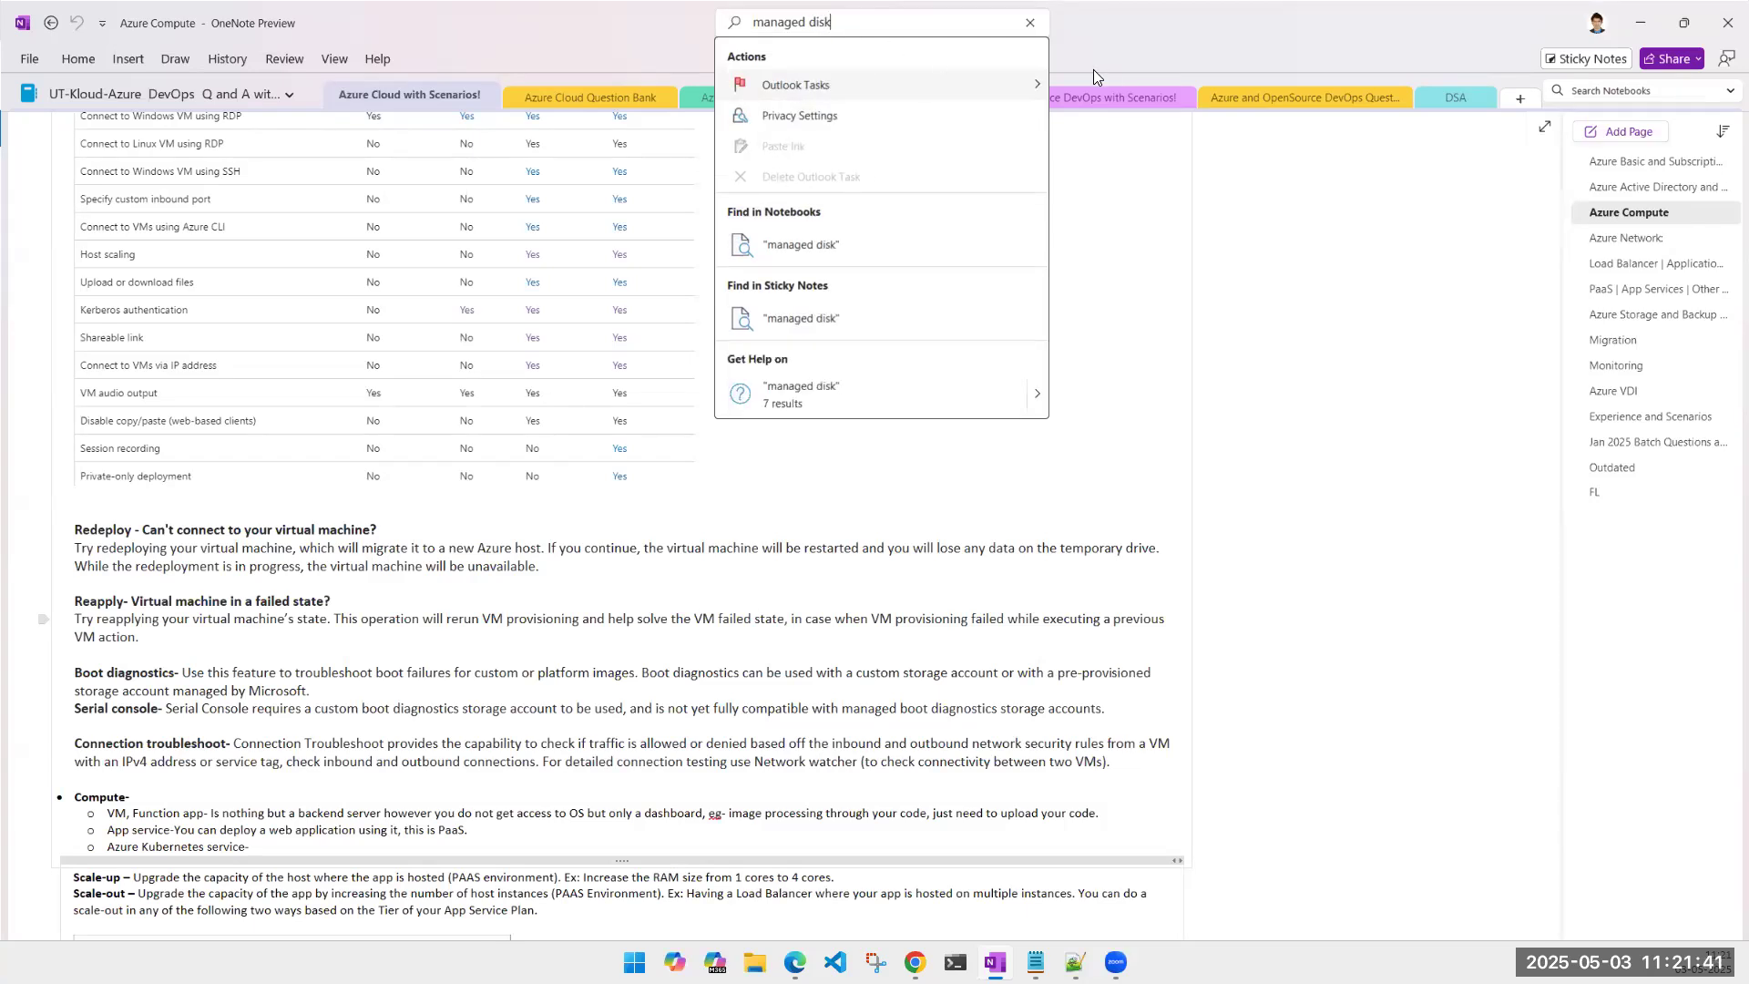
pyautogui.doubleClick(800, 28)
pyautogui.tripleClick(801, 22)
pyautogui.hotkey('ctrl', 'c')
pyautogui.press('BackSpace')
pyautogui.click(1603, 91)
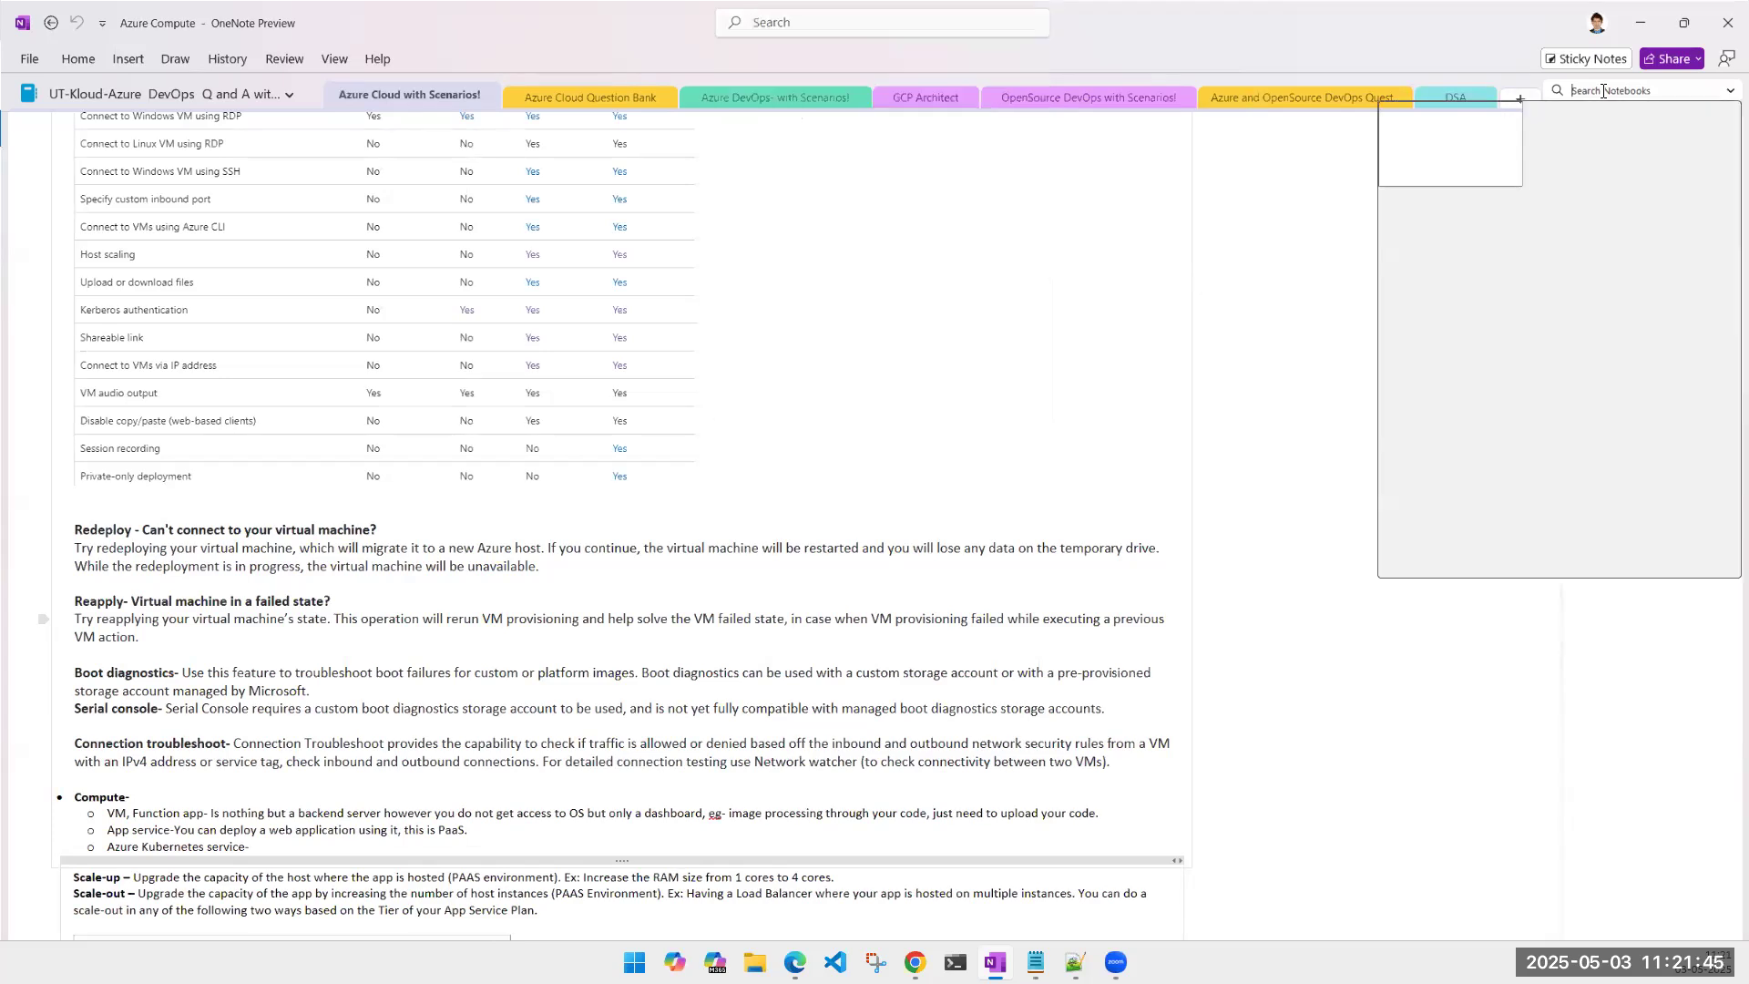
pyautogui.hotkey('ctrl', 'v')
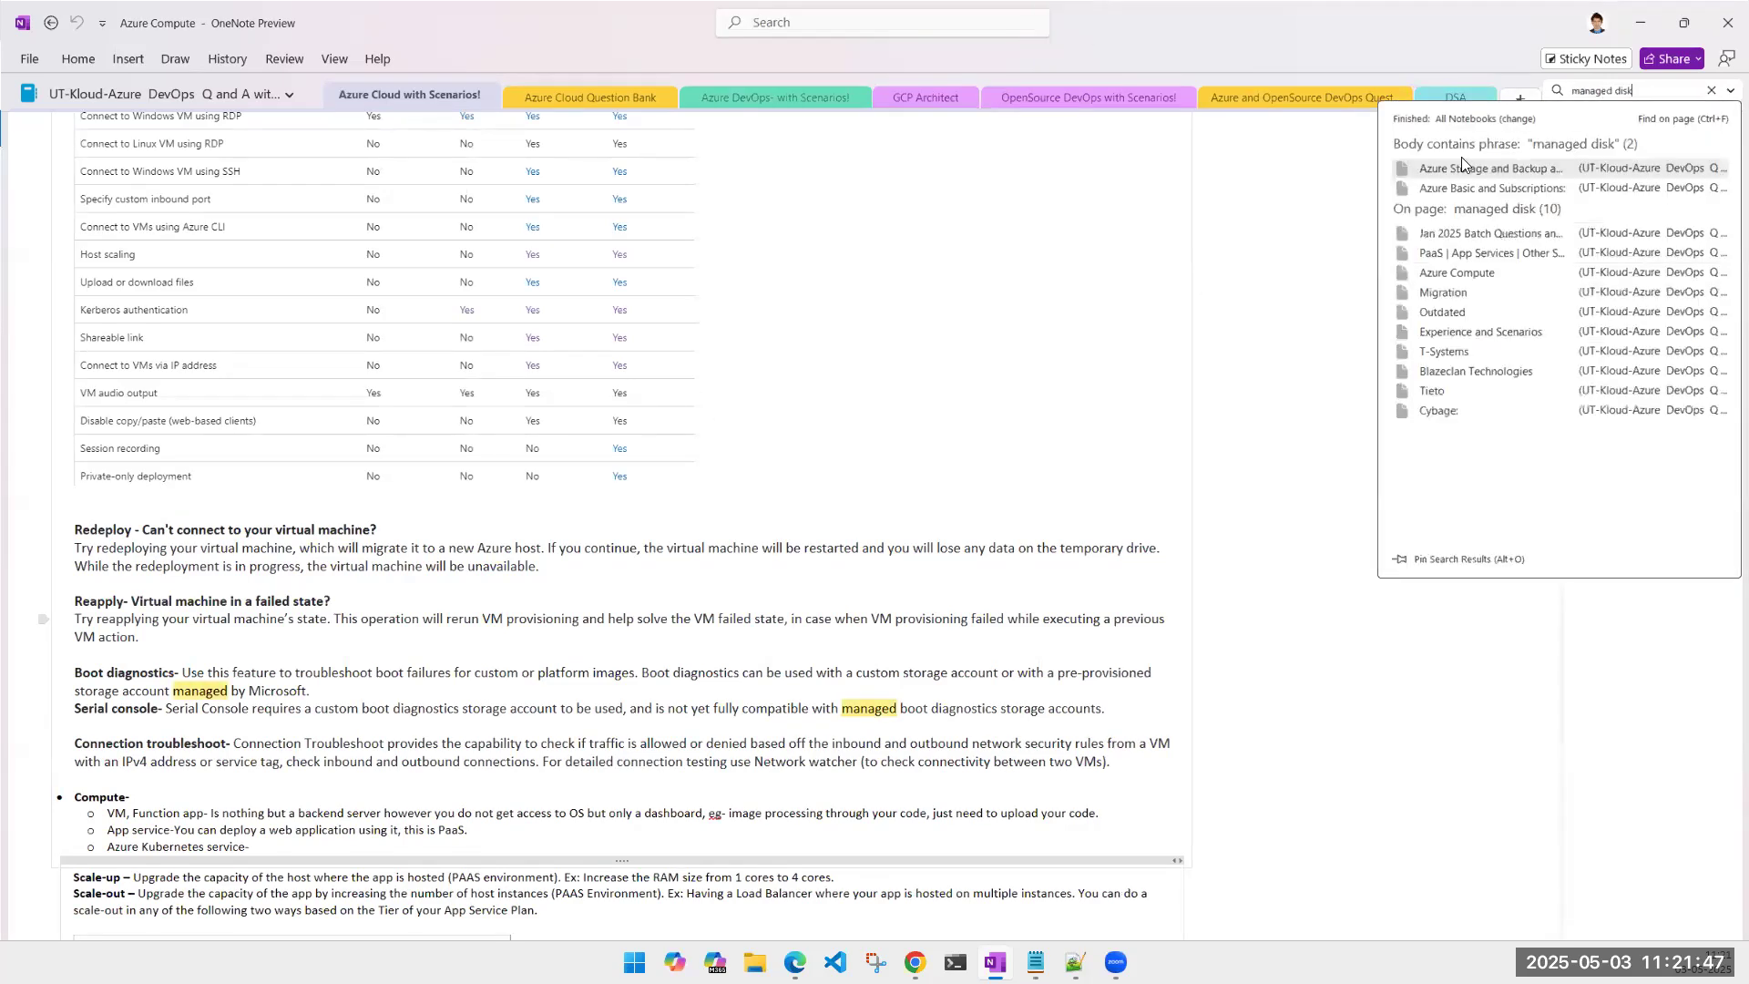
# Step: Check the search matches on the Azure Storage and Backup, Azure Basic and Subscriptions, Azure Compute, Migration, and Experience and Scenarios pages
pyautogui.click(1460, 173)
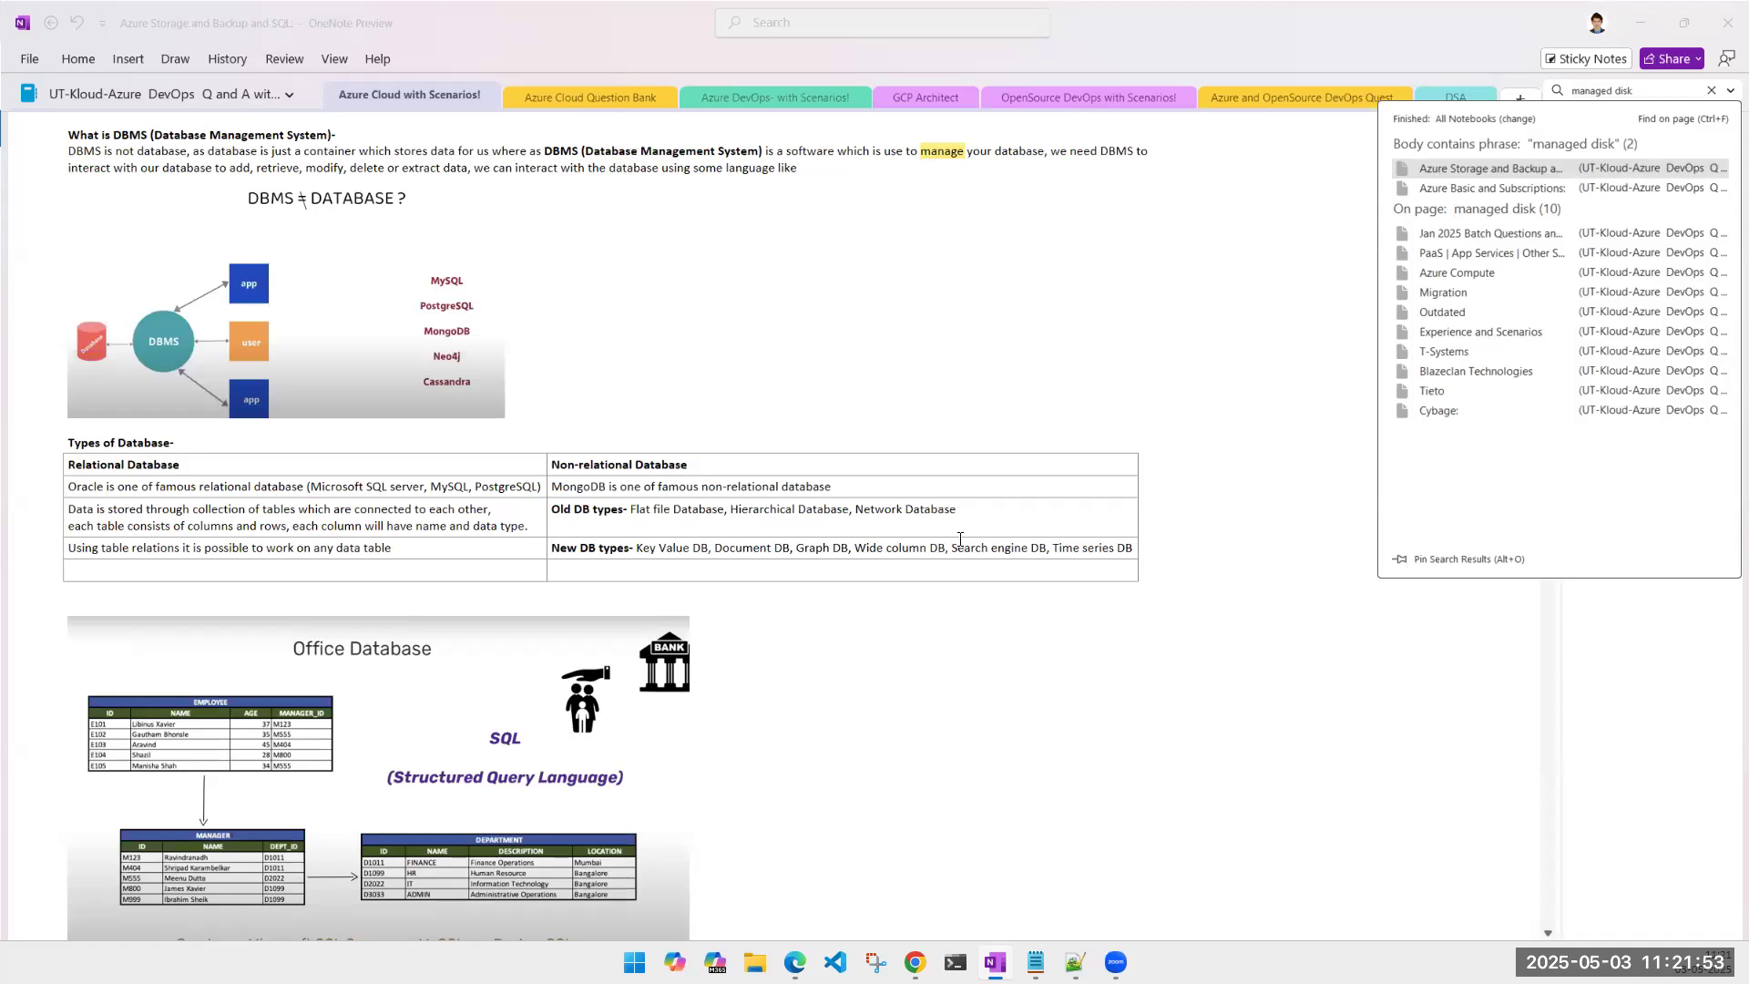
pyautogui.click(1476, 191)
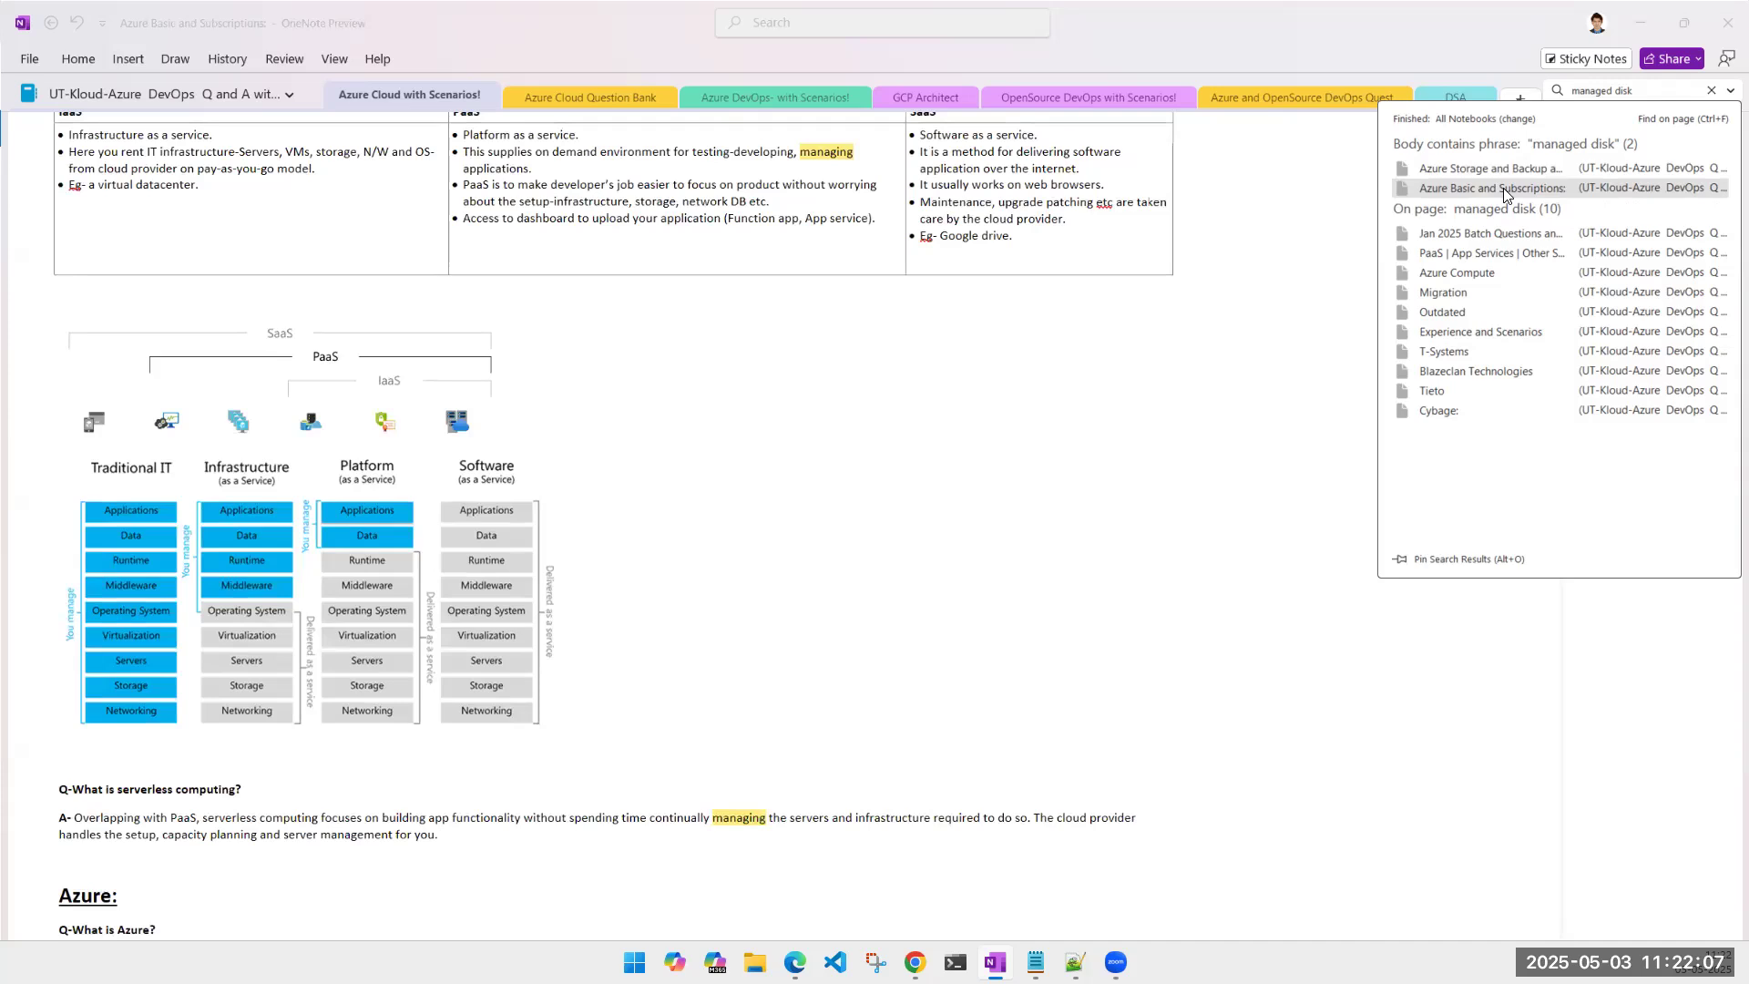
pyautogui.click(1457, 272)
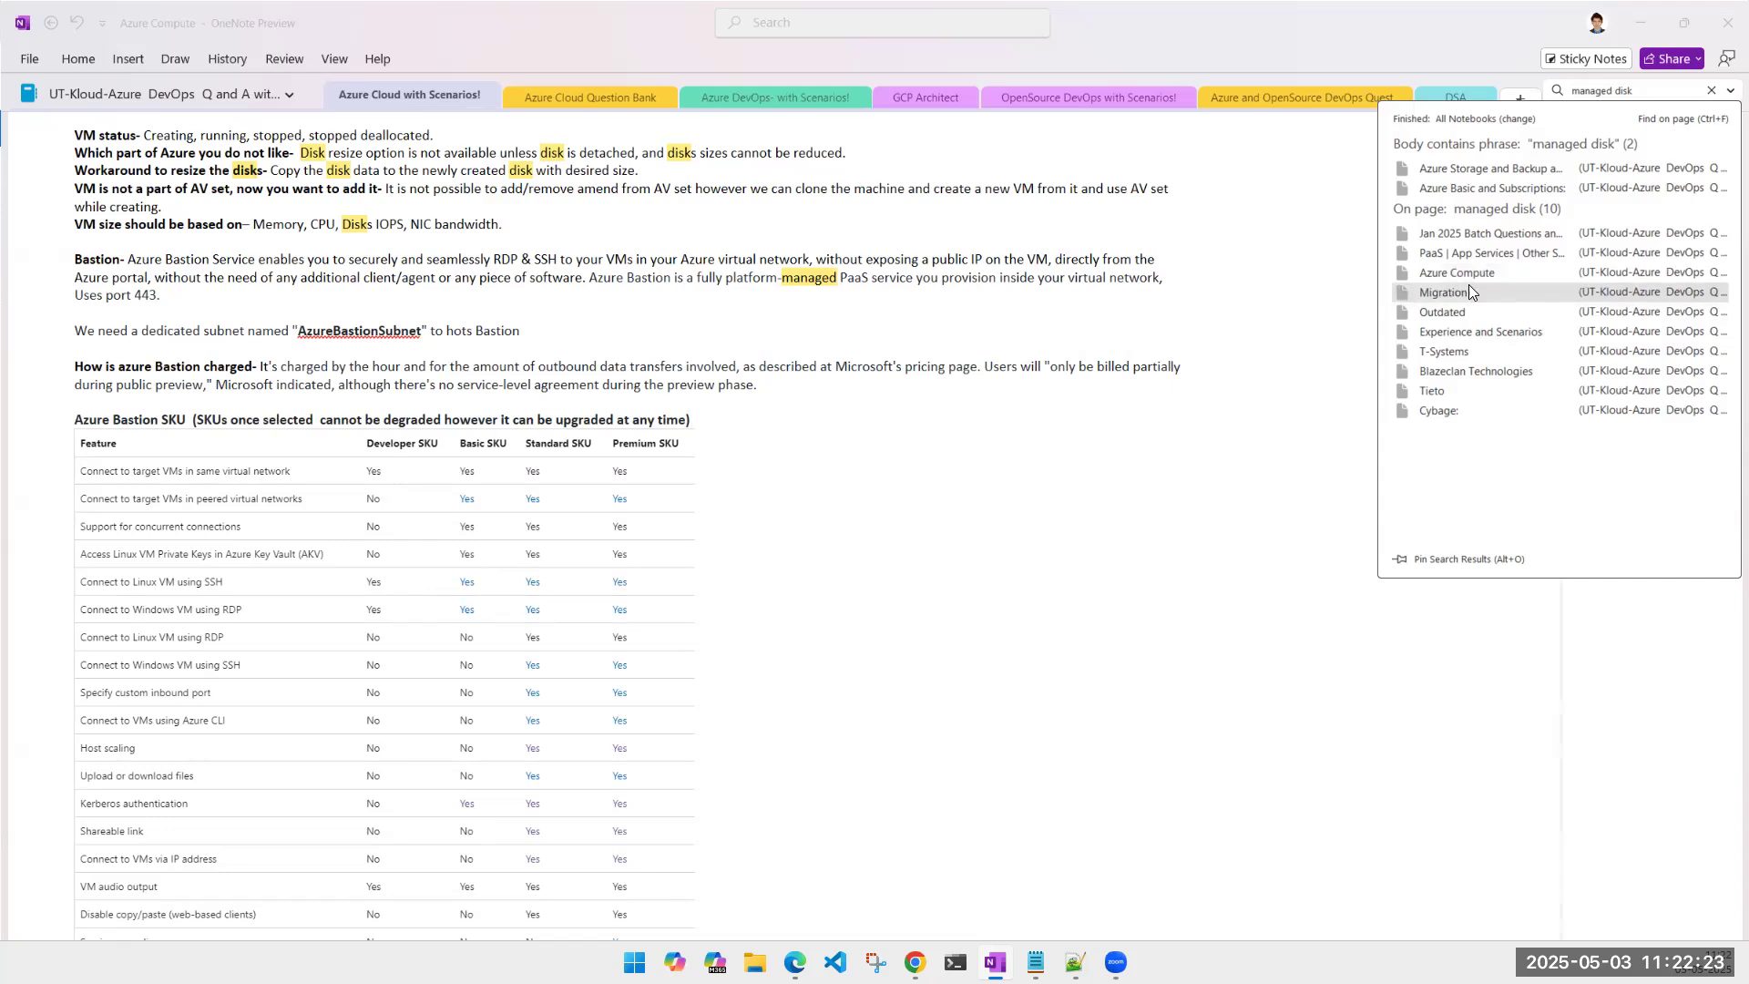
pyautogui.click(1469, 286)
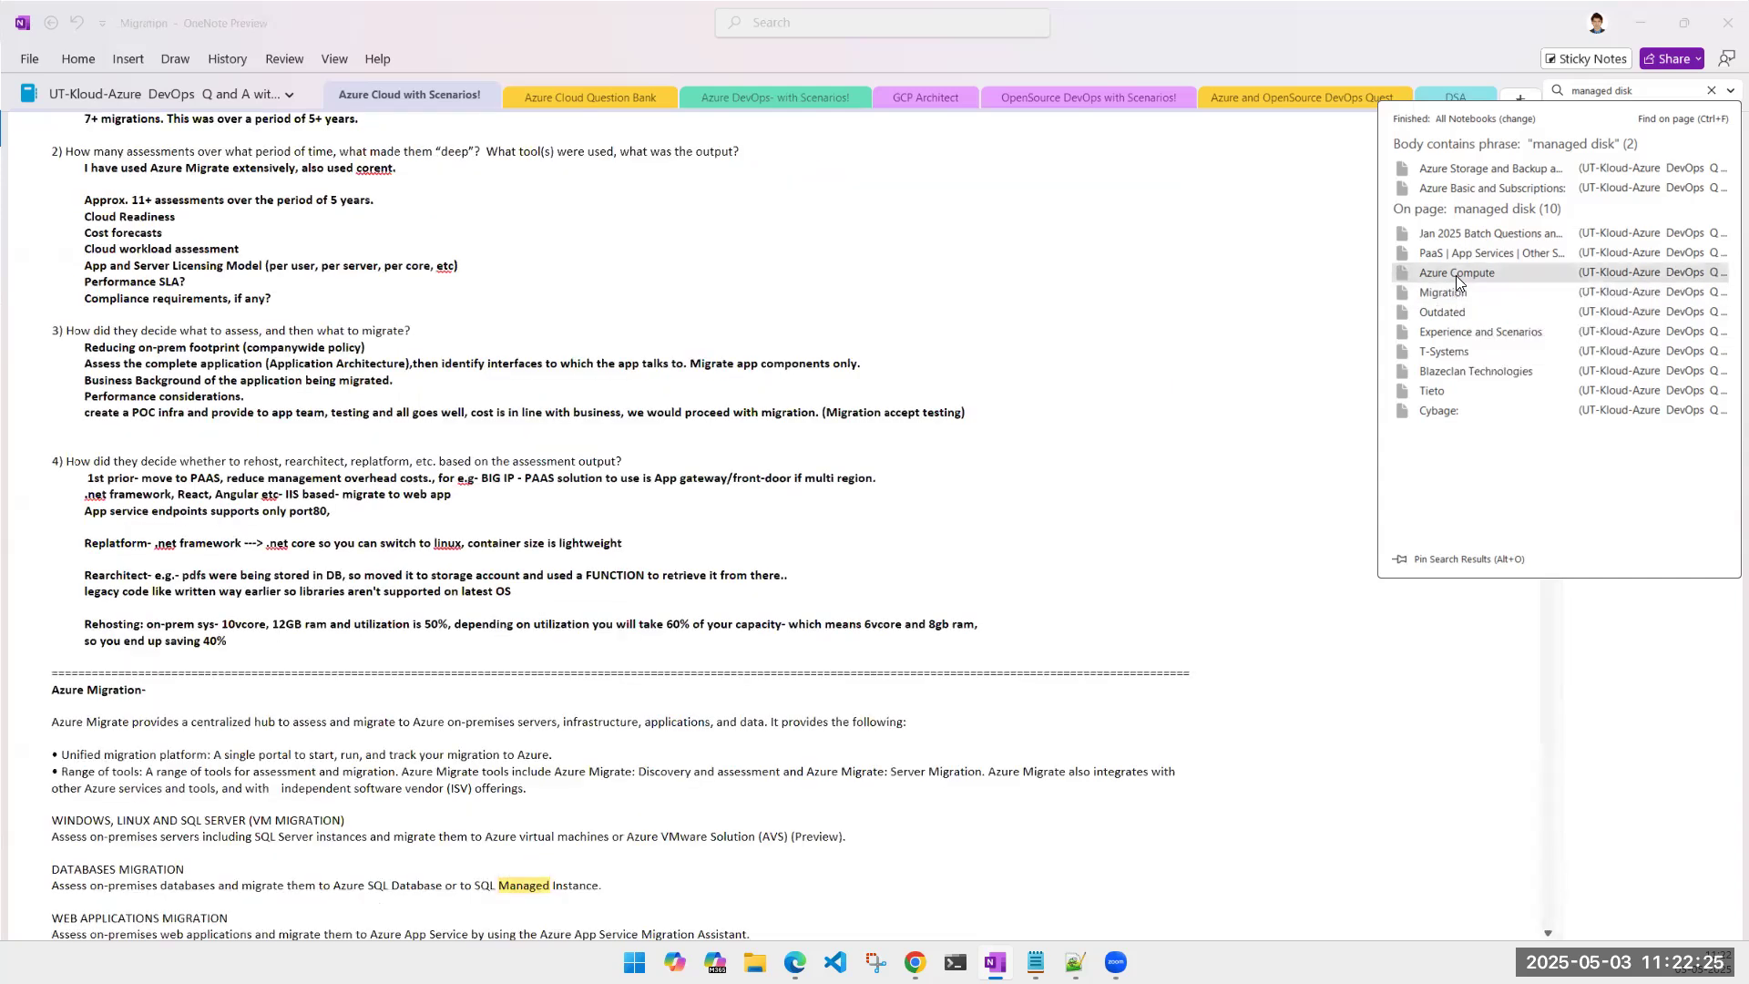
pyautogui.click(1455, 275)
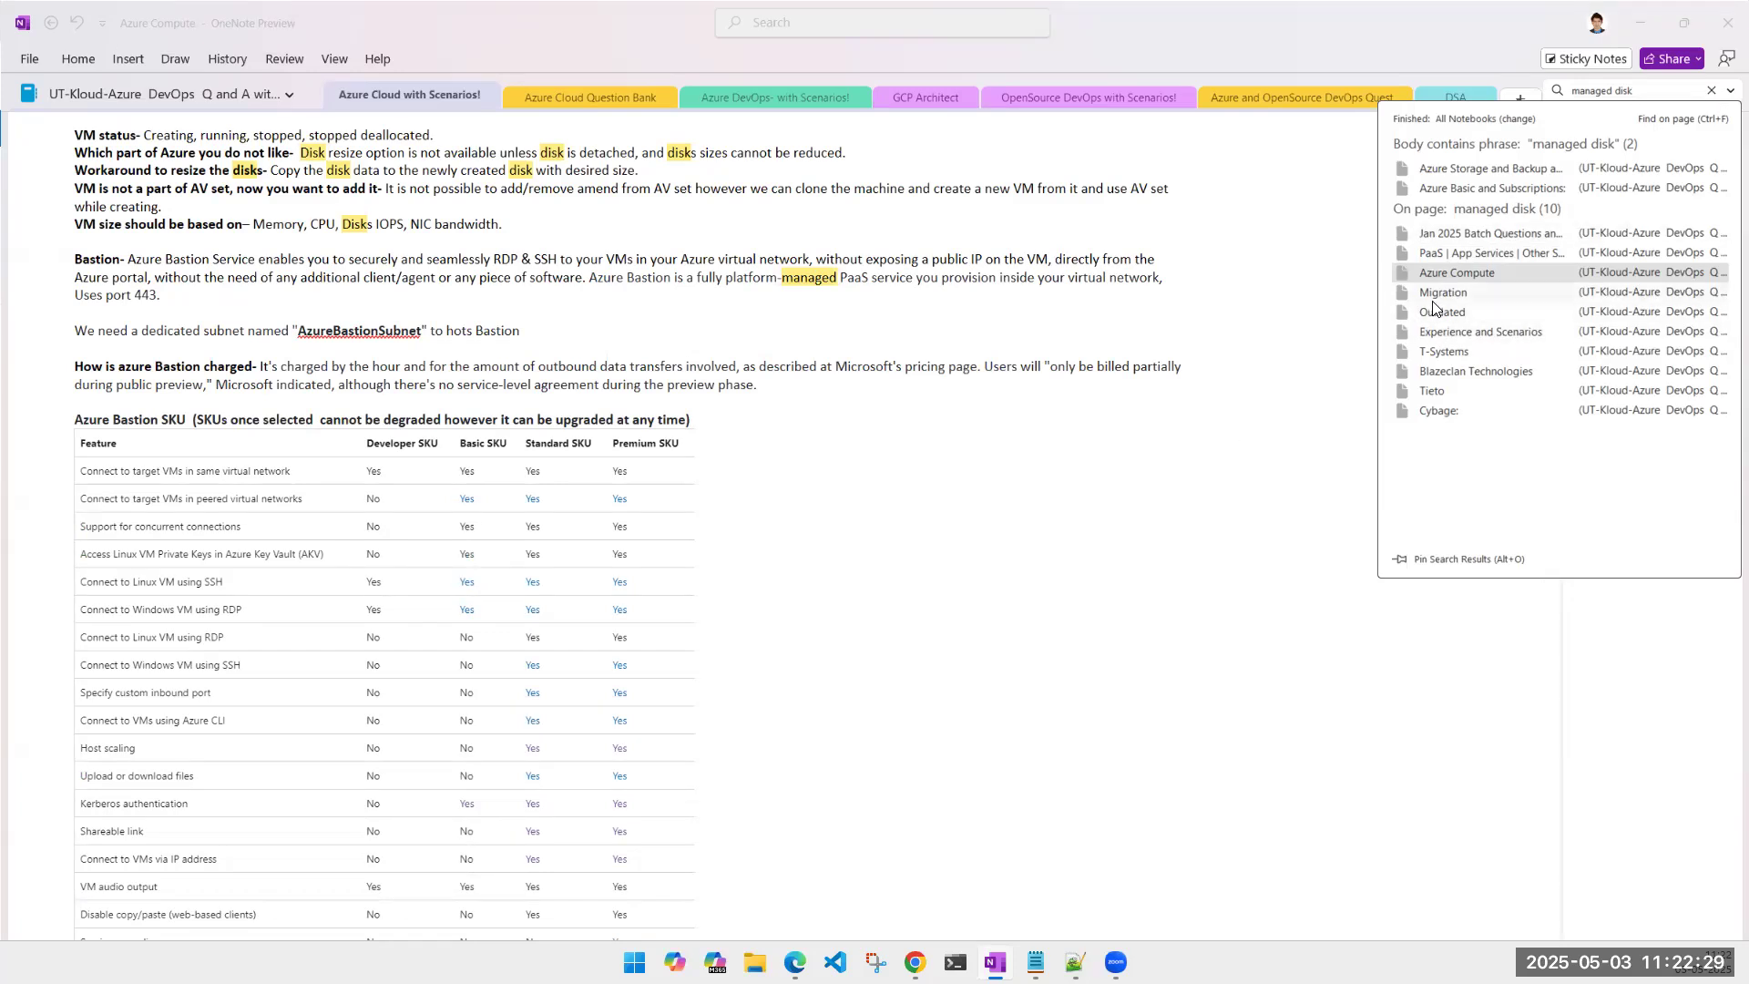
pyautogui.click(1450, 334)
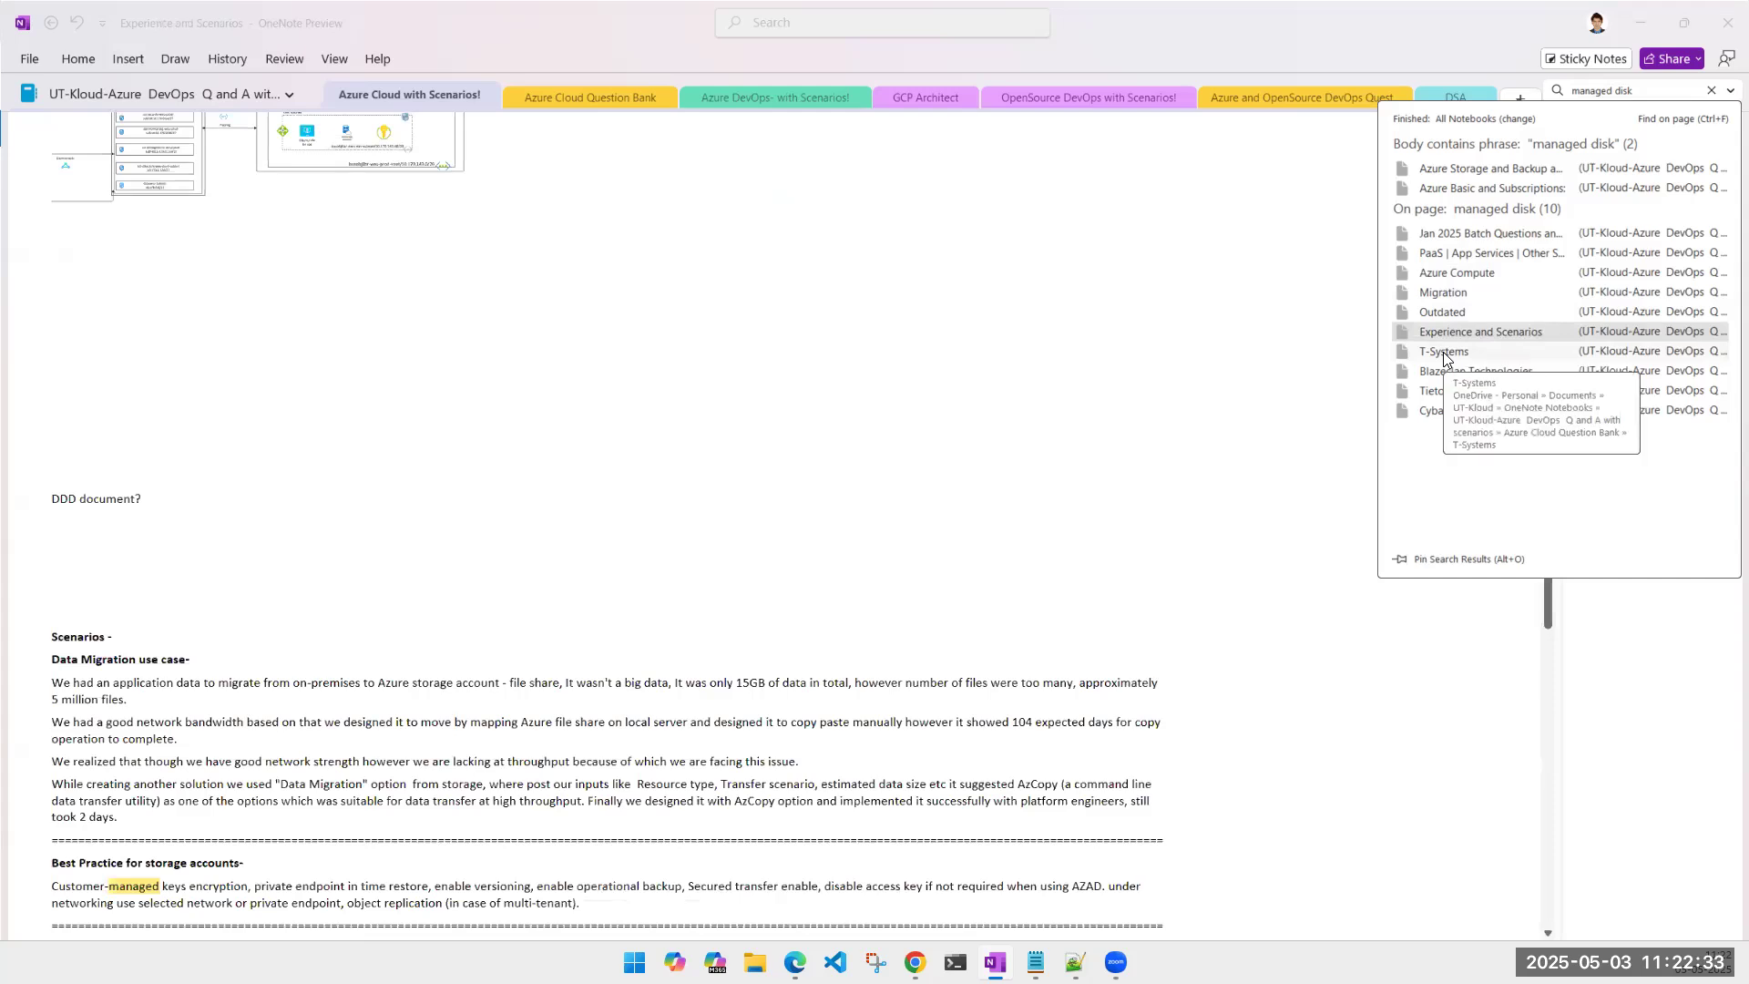
# Step: Check the managed disk matches on the T-Systems, Blazeclan Technologies, Tieto and Cybage interview question pages
pyautogui.click(1442, 352)
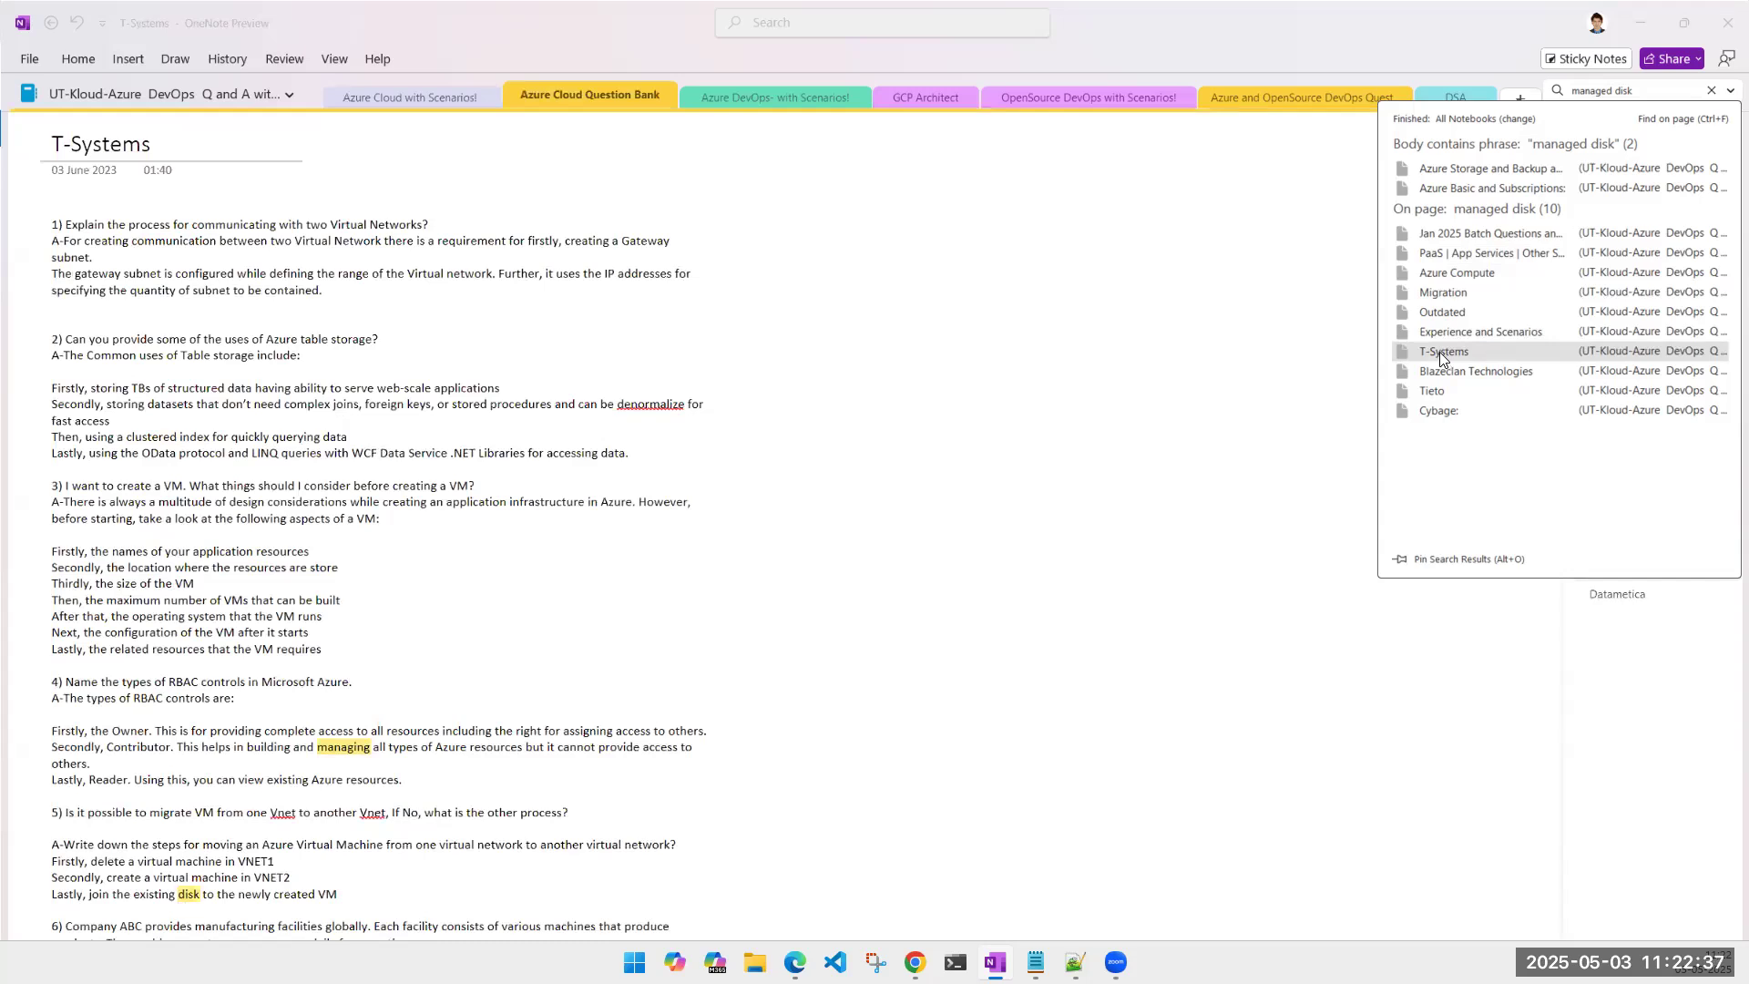
pyautogui.click(1432, 374)
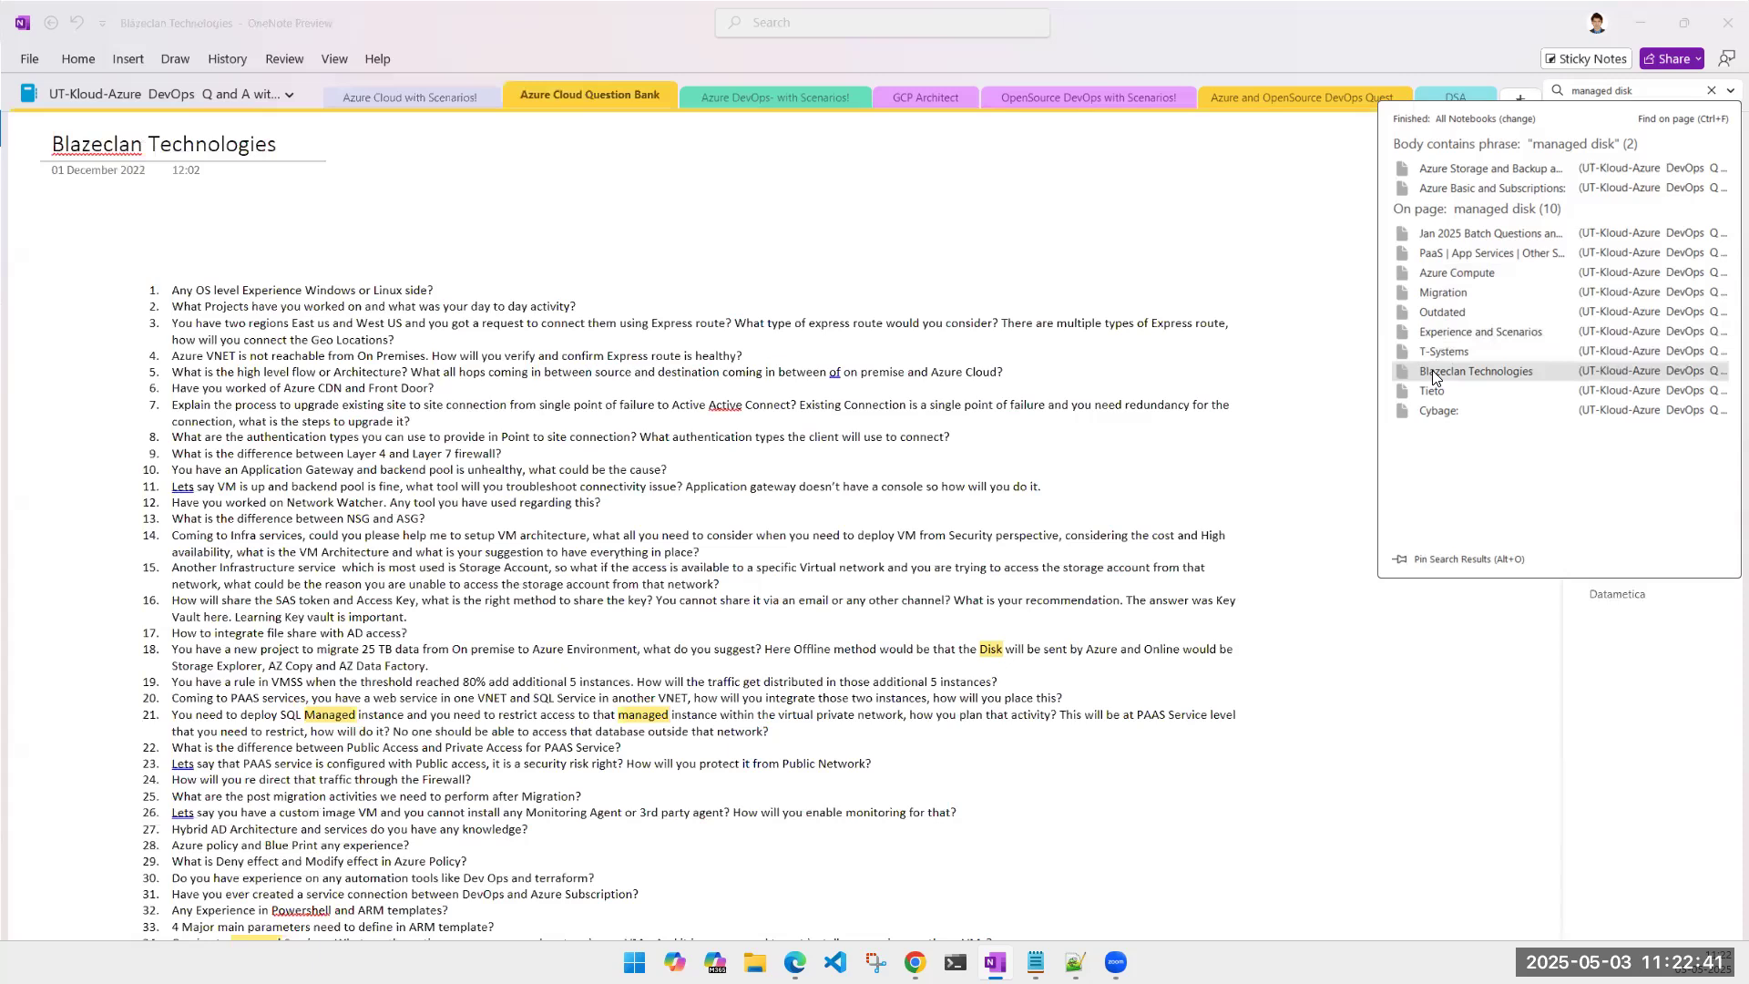
pyautogui.click(1436, 392)
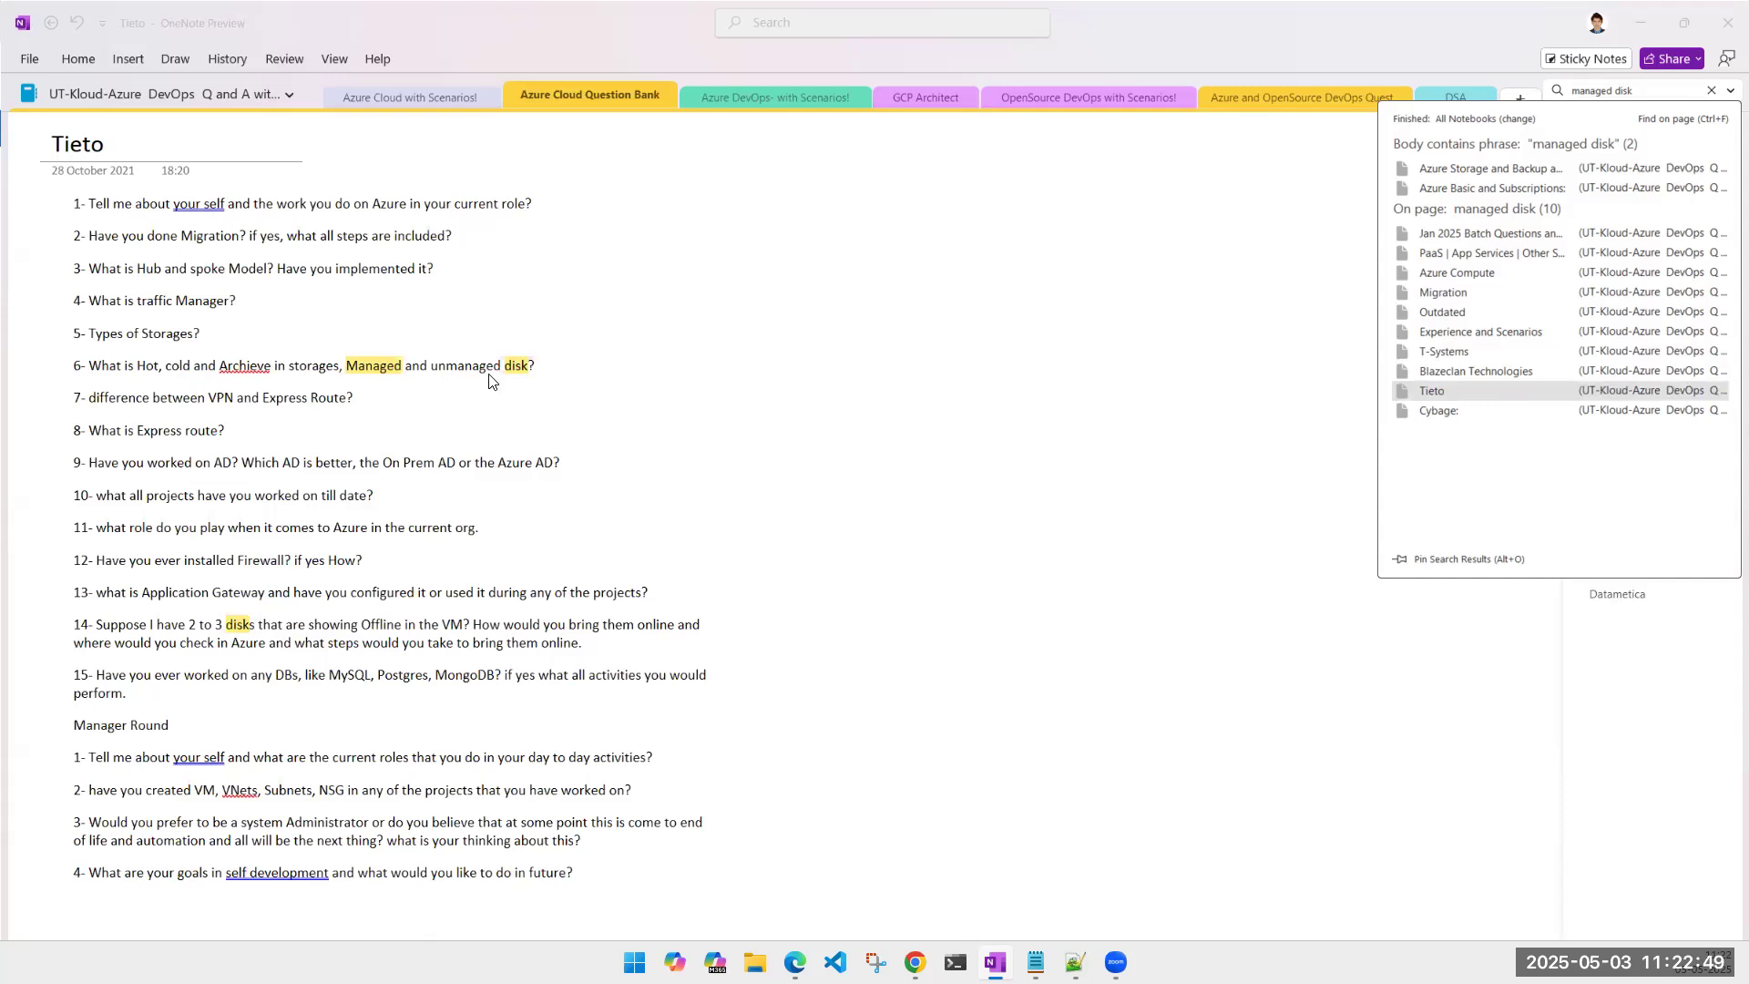
pyautogui.click(1438, 412)
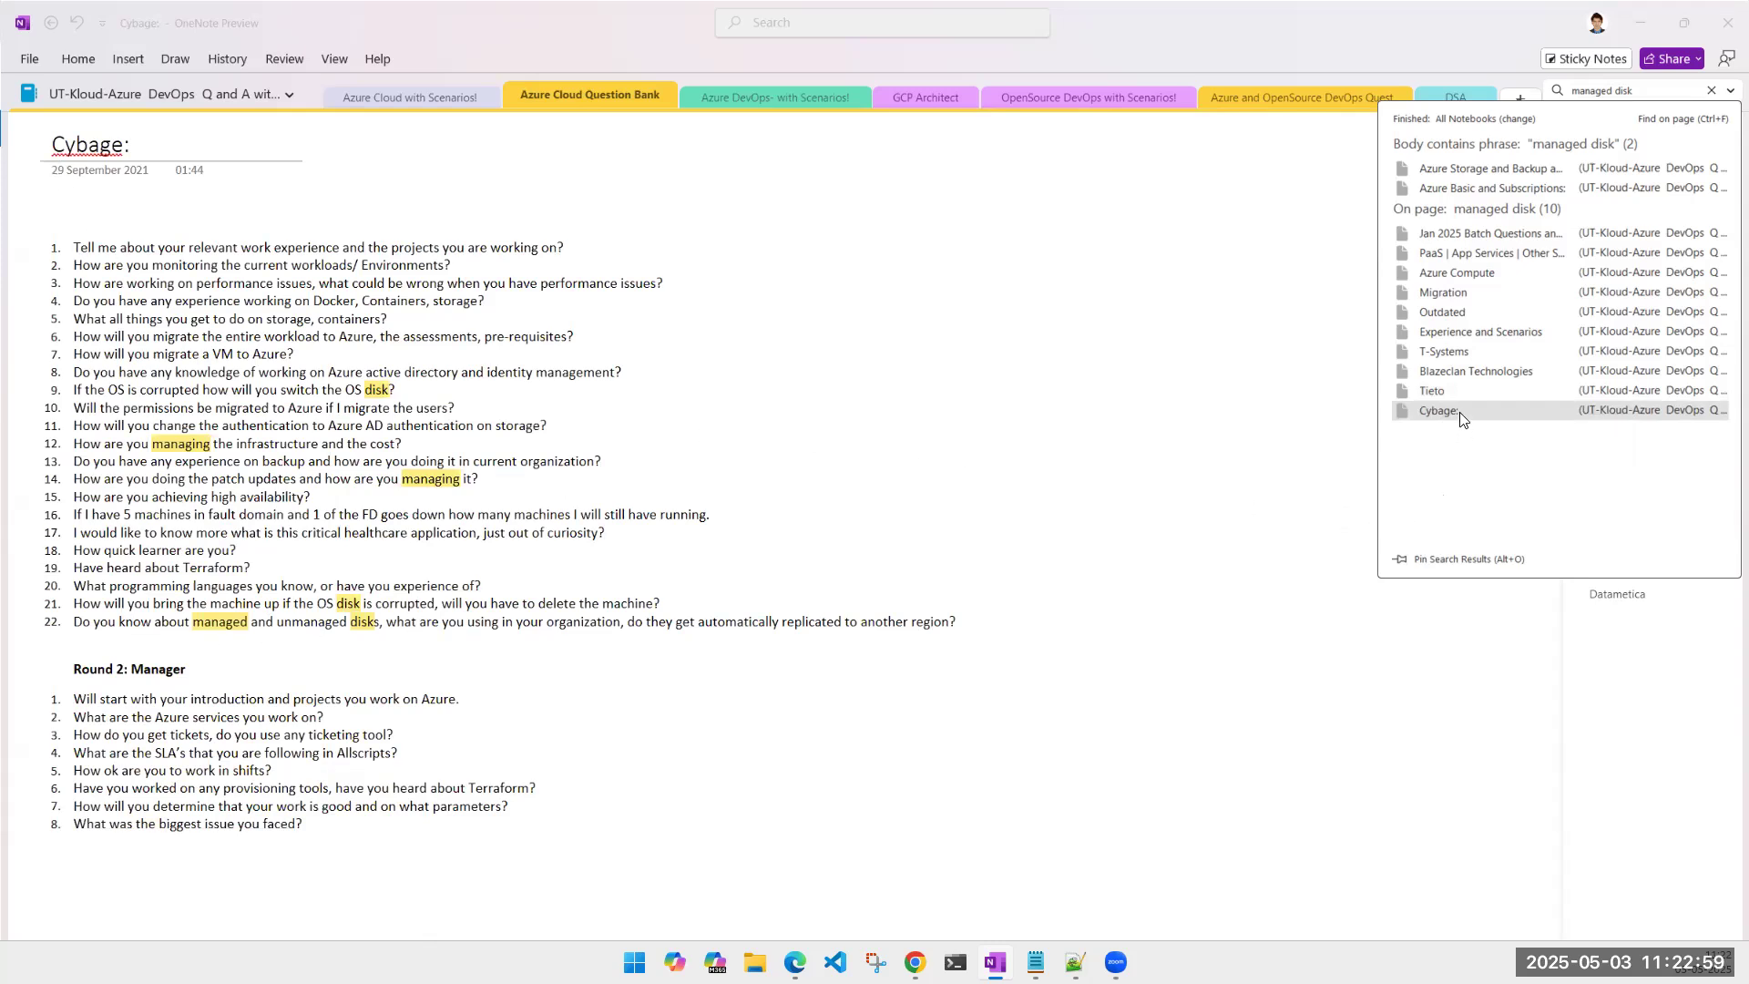
# Step: Reopen the Azure Basic and Subscriptions page and examine it for managed disk mentions, including the Zonal Services table
pyautogui.click(1467, 186)
pyautogui.scroll(-10, 973, 669)
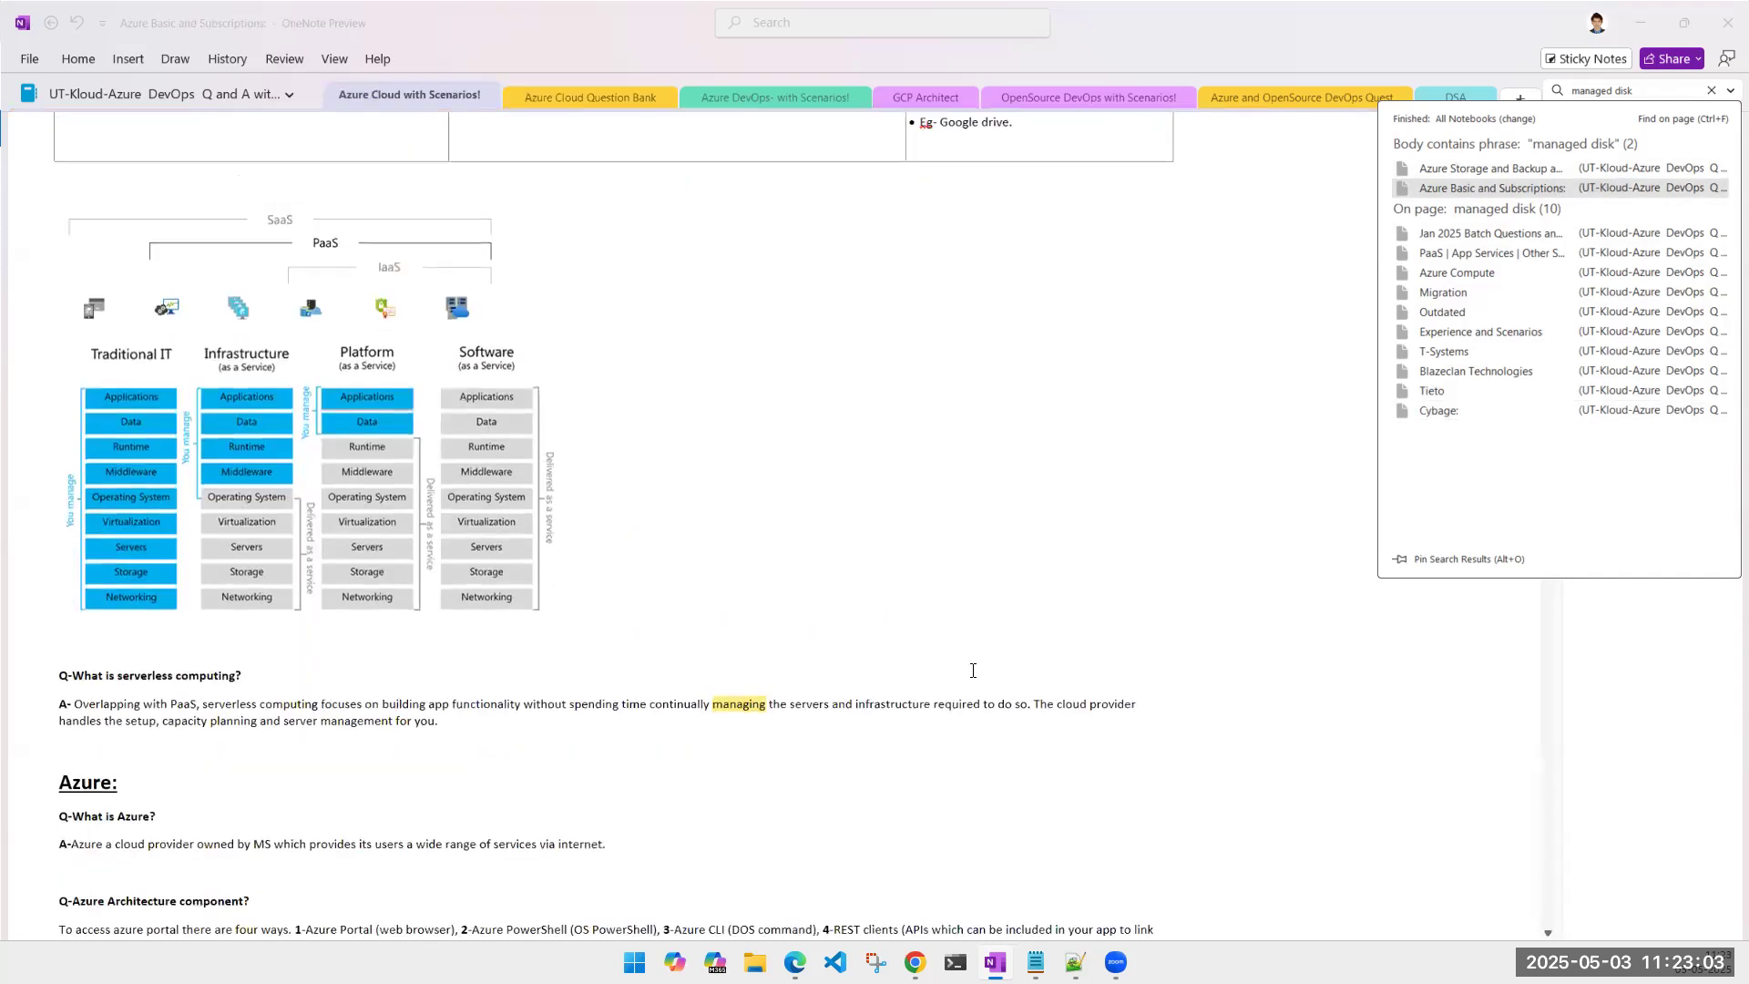
pyautogui.scroll(-5, 973, 669)
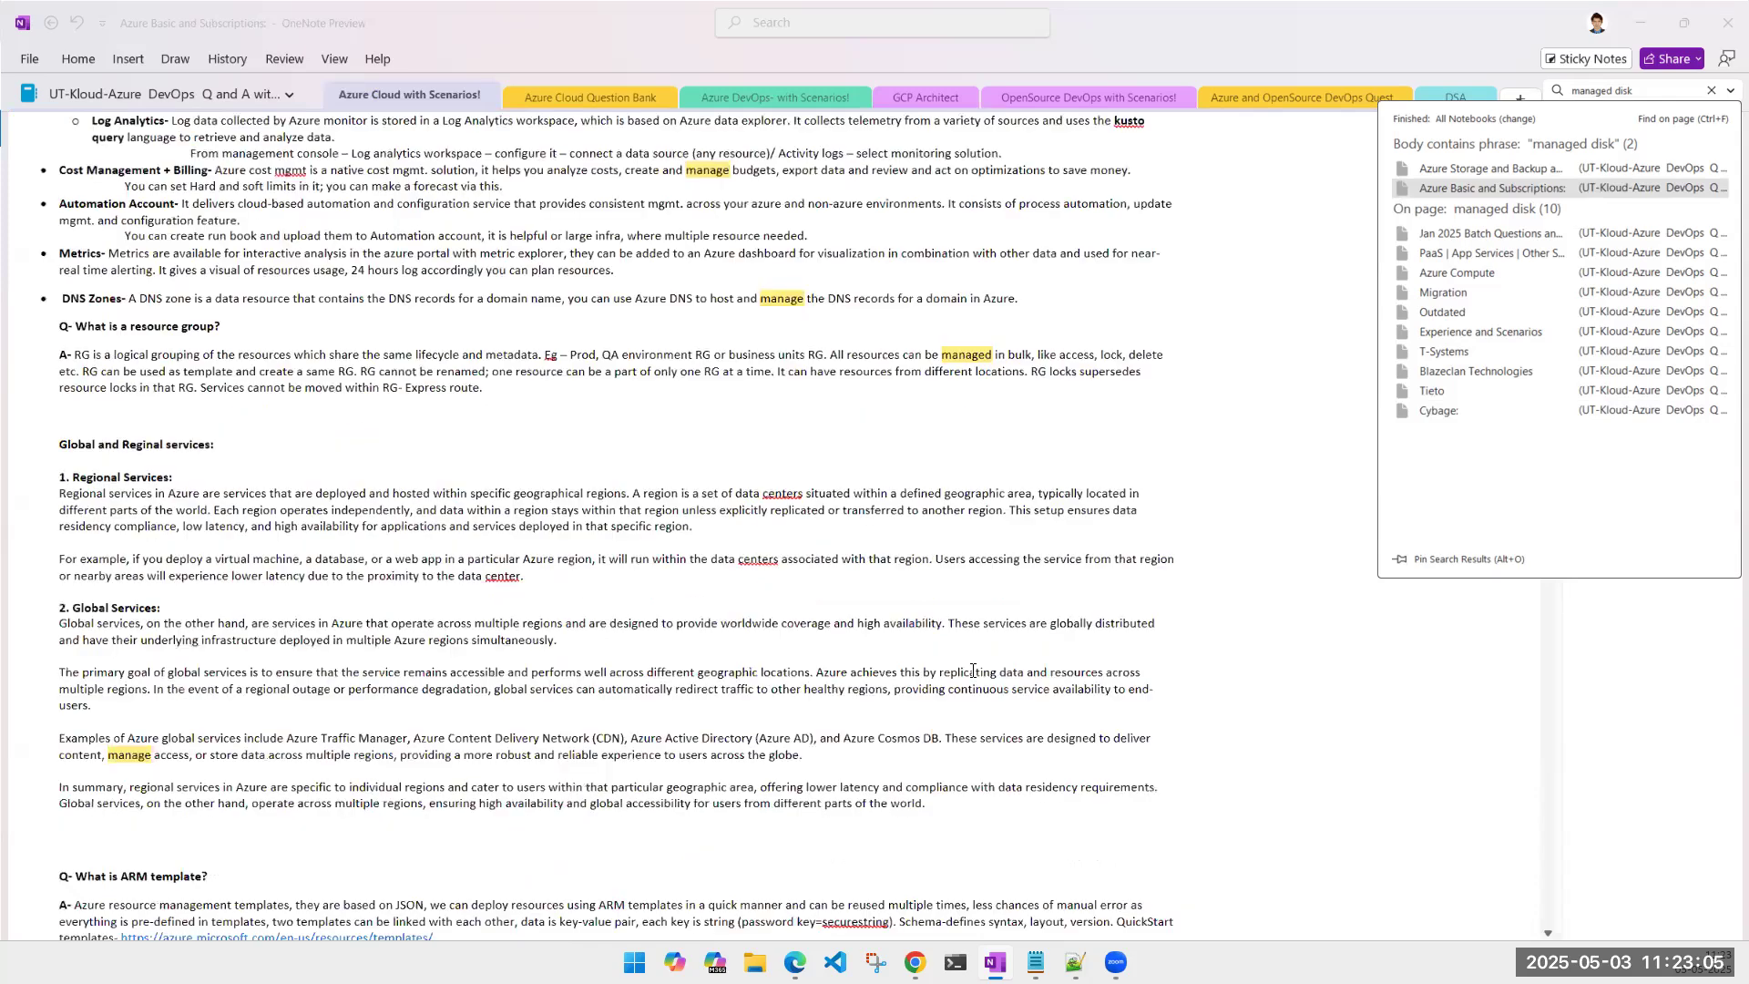
pyautogui.scroll(-6, 973, 670)
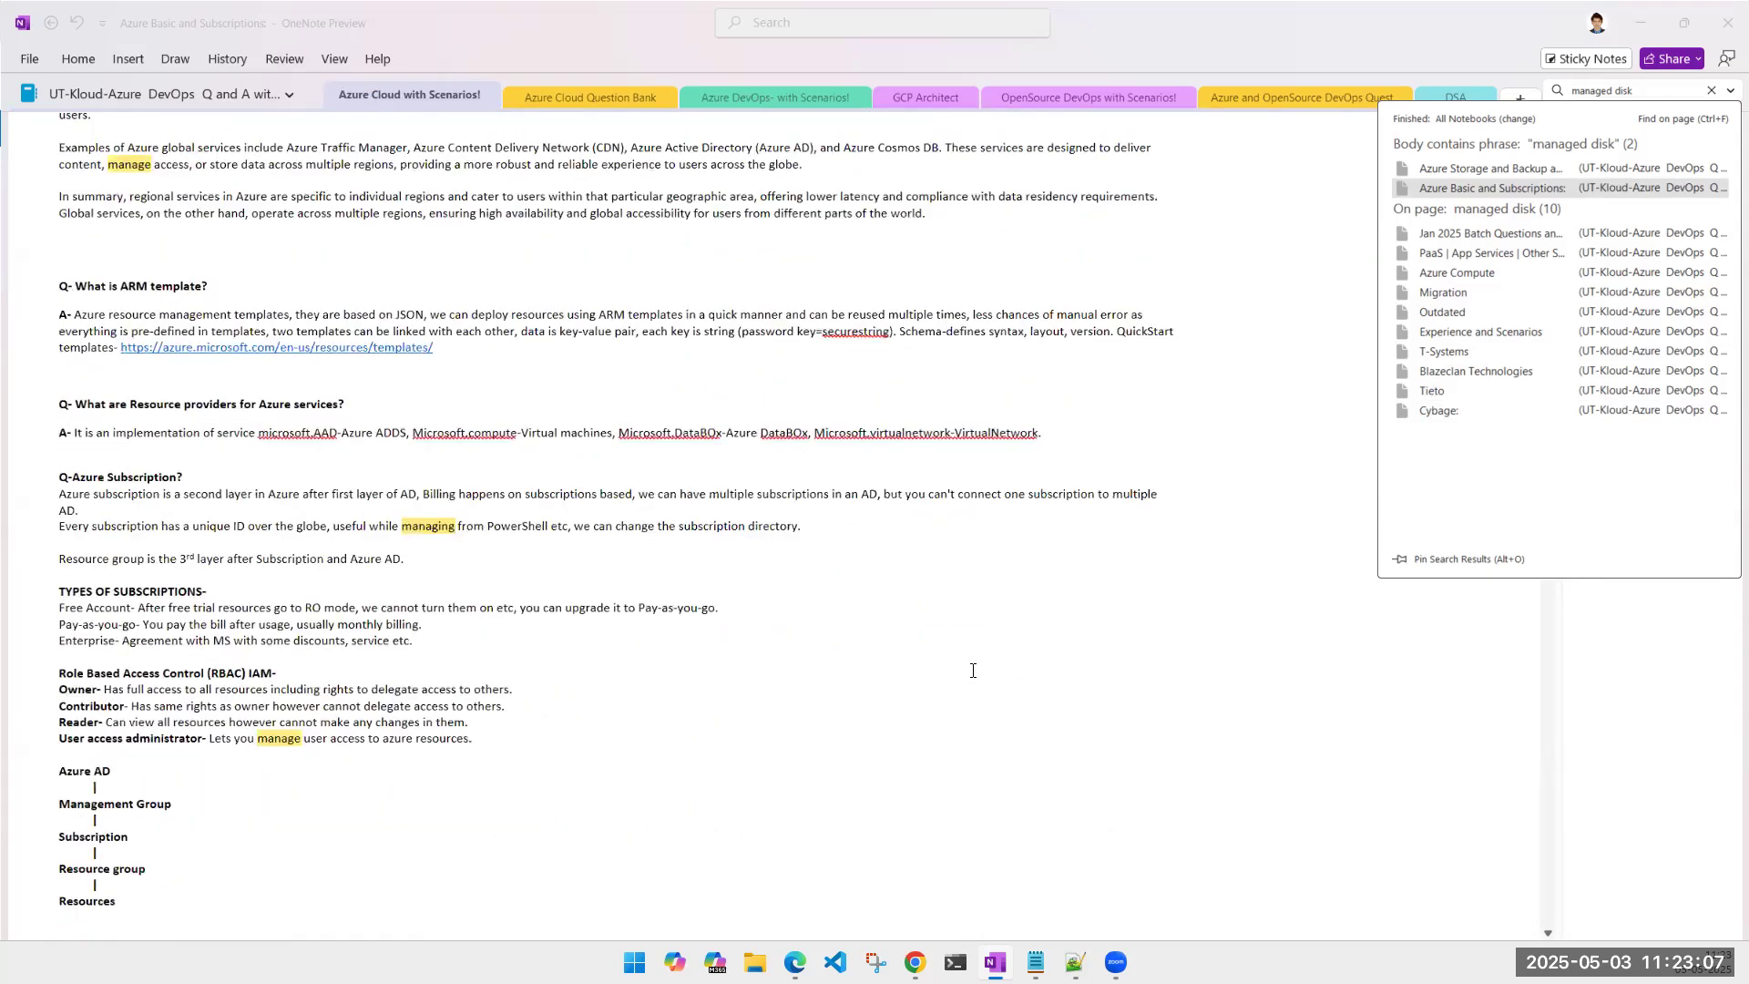
pyautogui.scroll(-15, 973, 670)
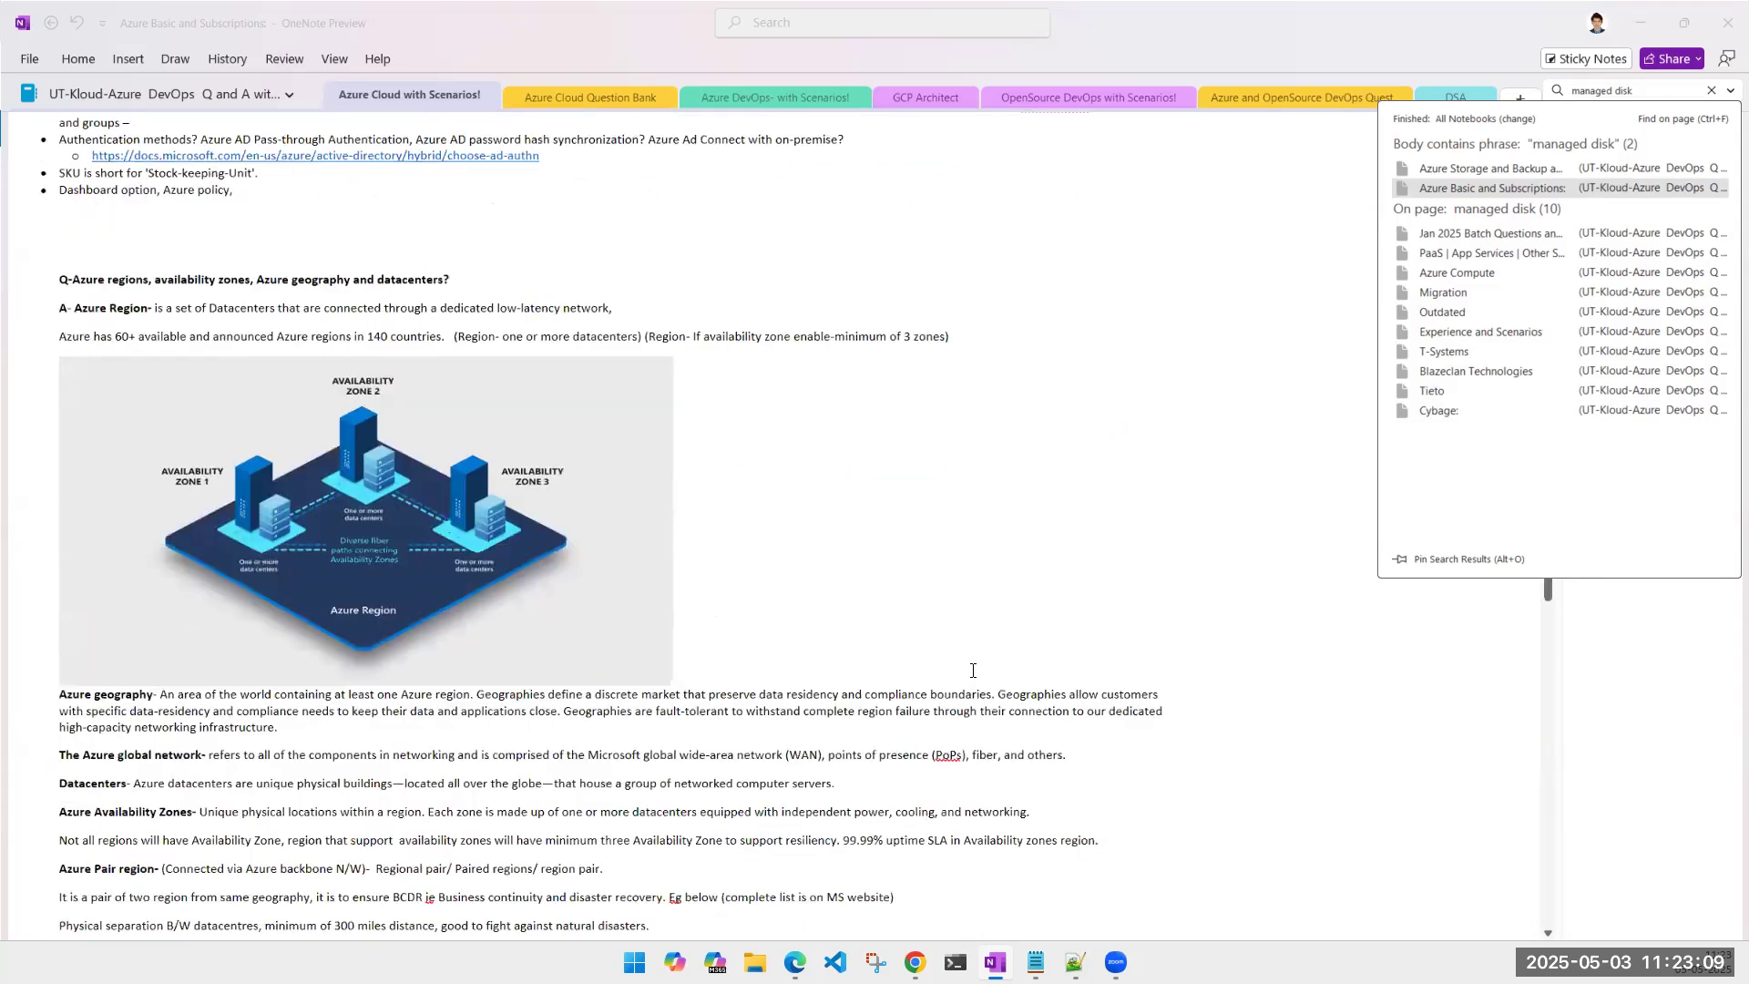
pyautogui.scroll(-4, 972, 671)
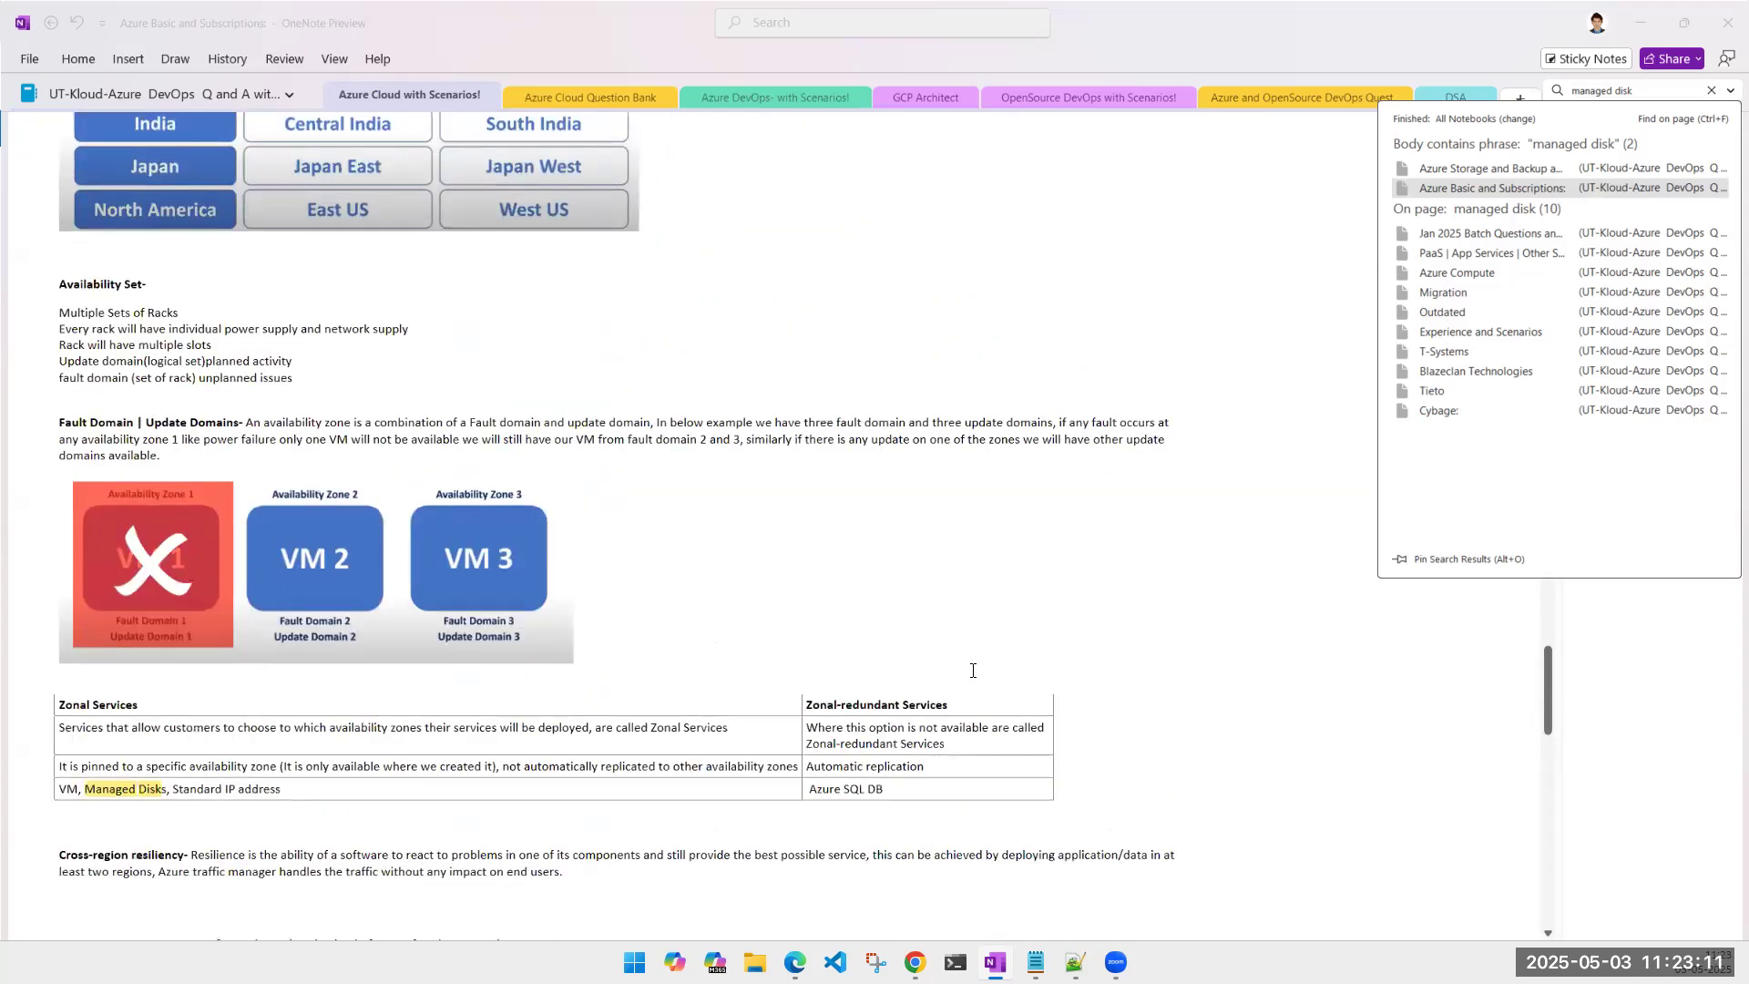
pyautogui.scroll(-3, 973, 671)
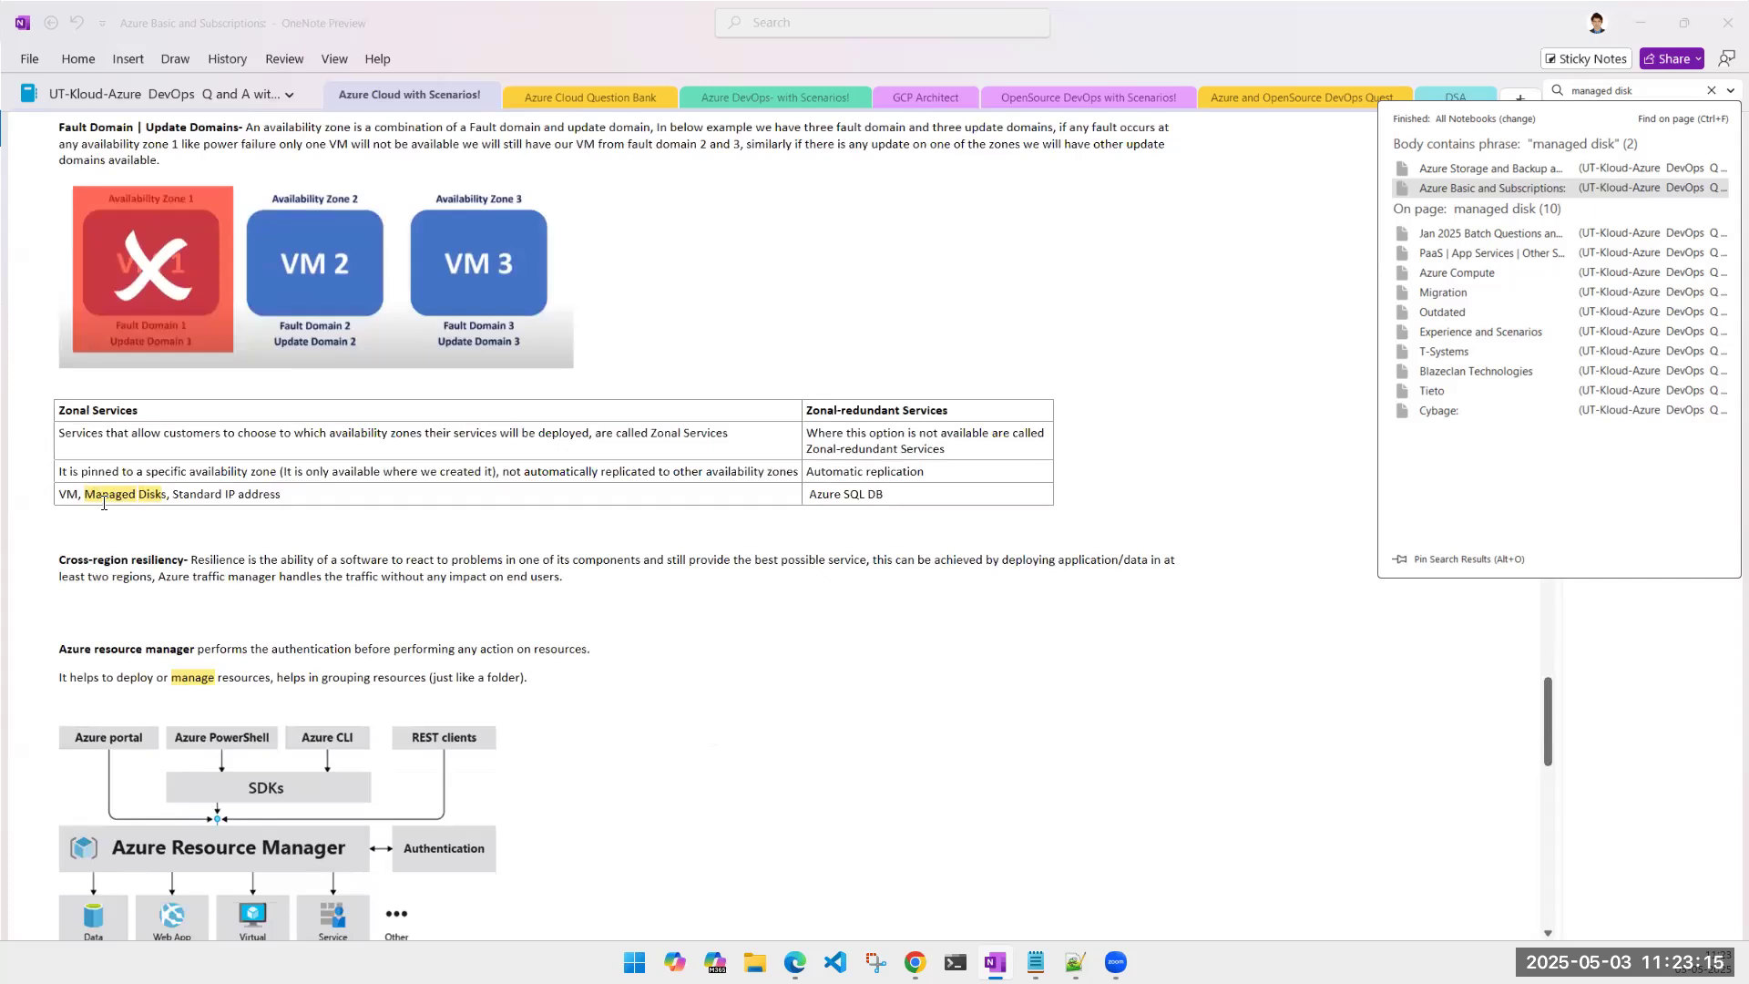
pyautogui.scroll(-15, 231, 592)
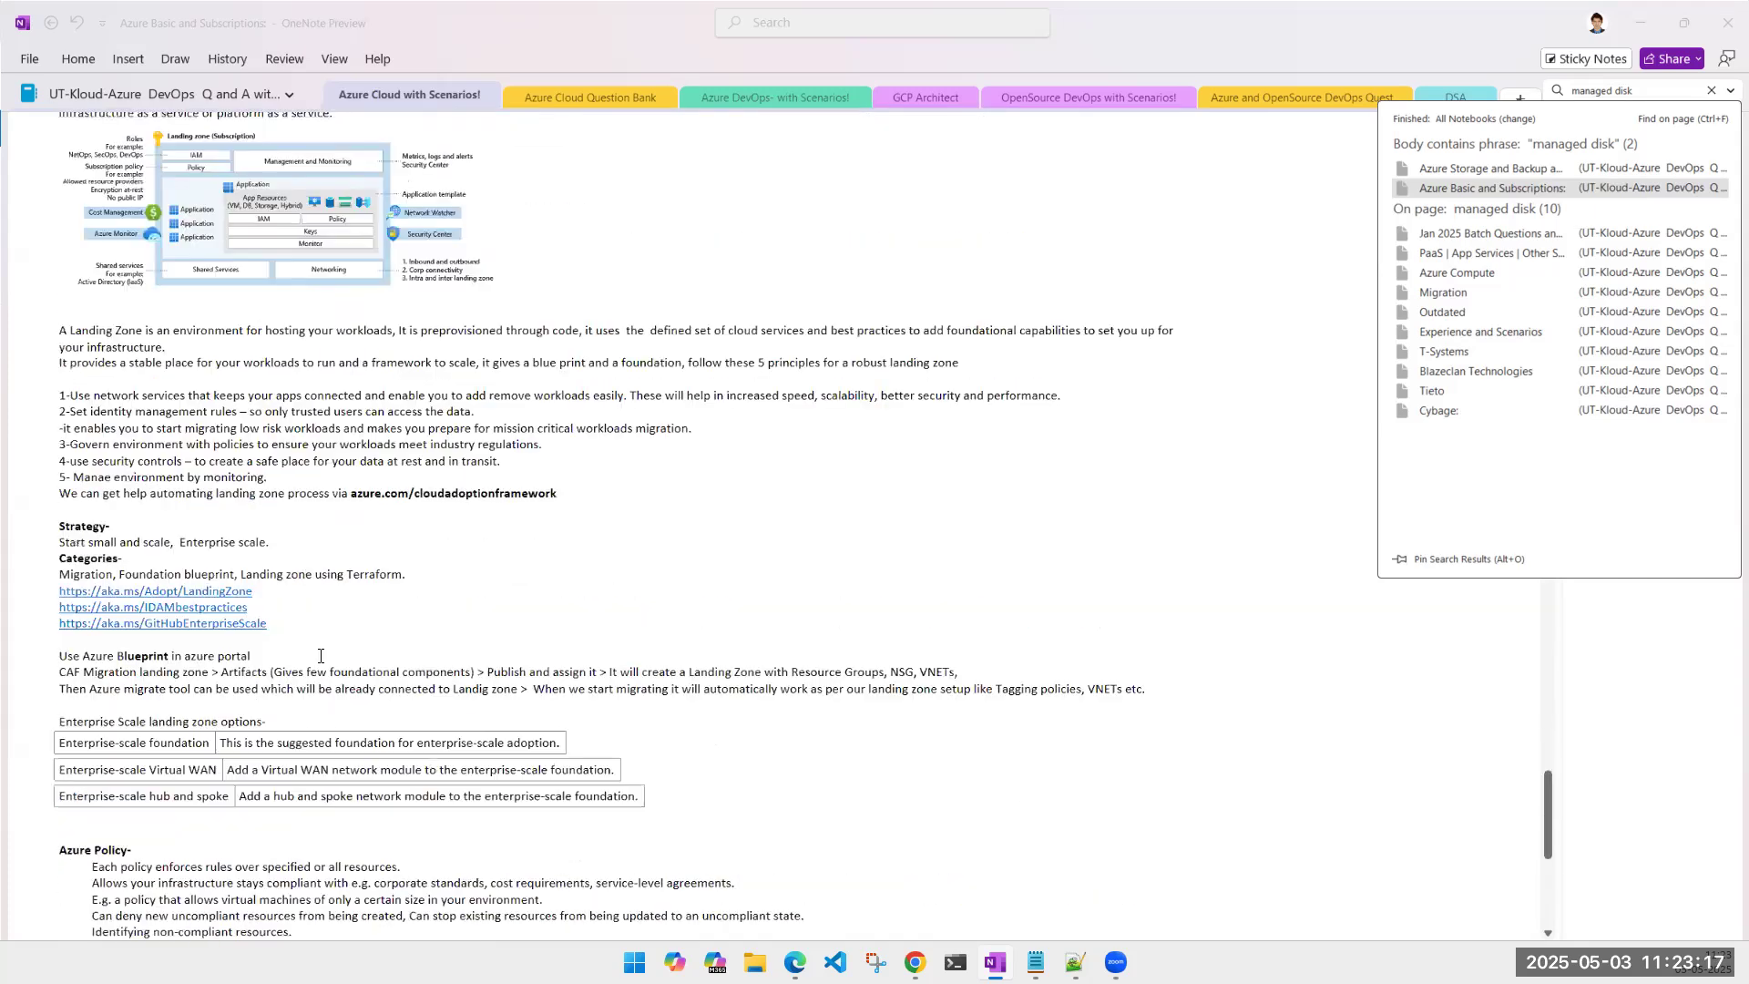
pyautogui.scroll(-8, 320, 656)
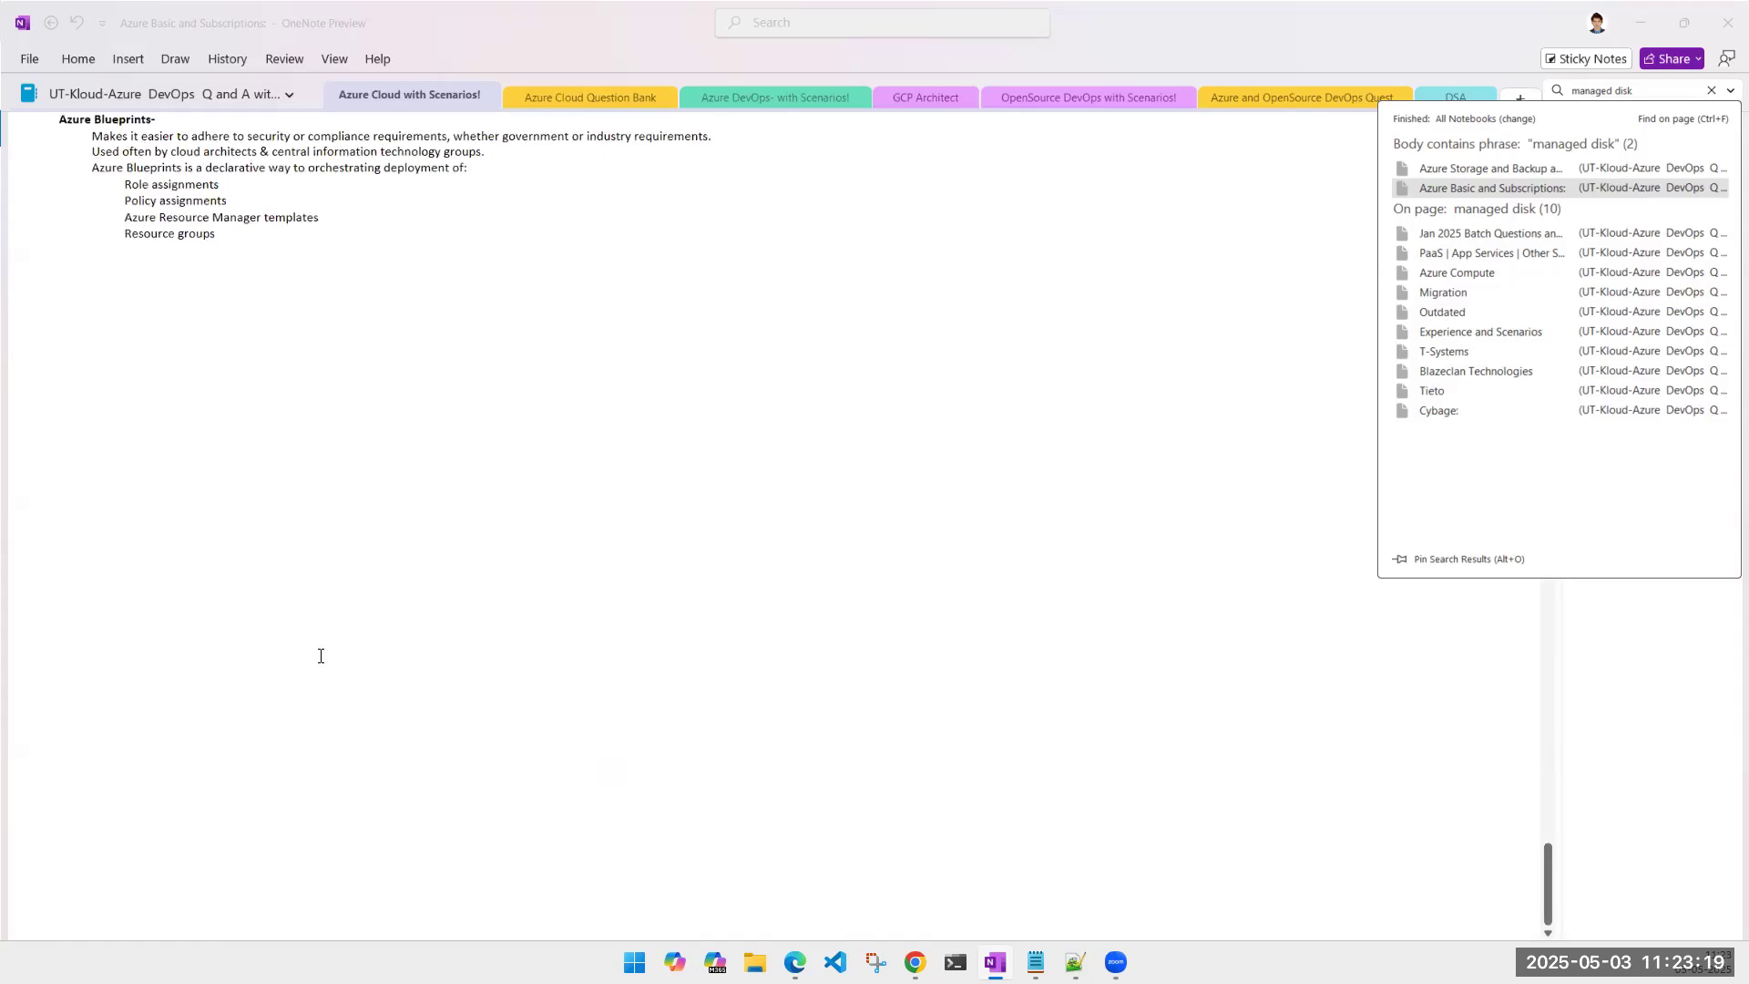
pyautogui.scroll(20, 562, 603)
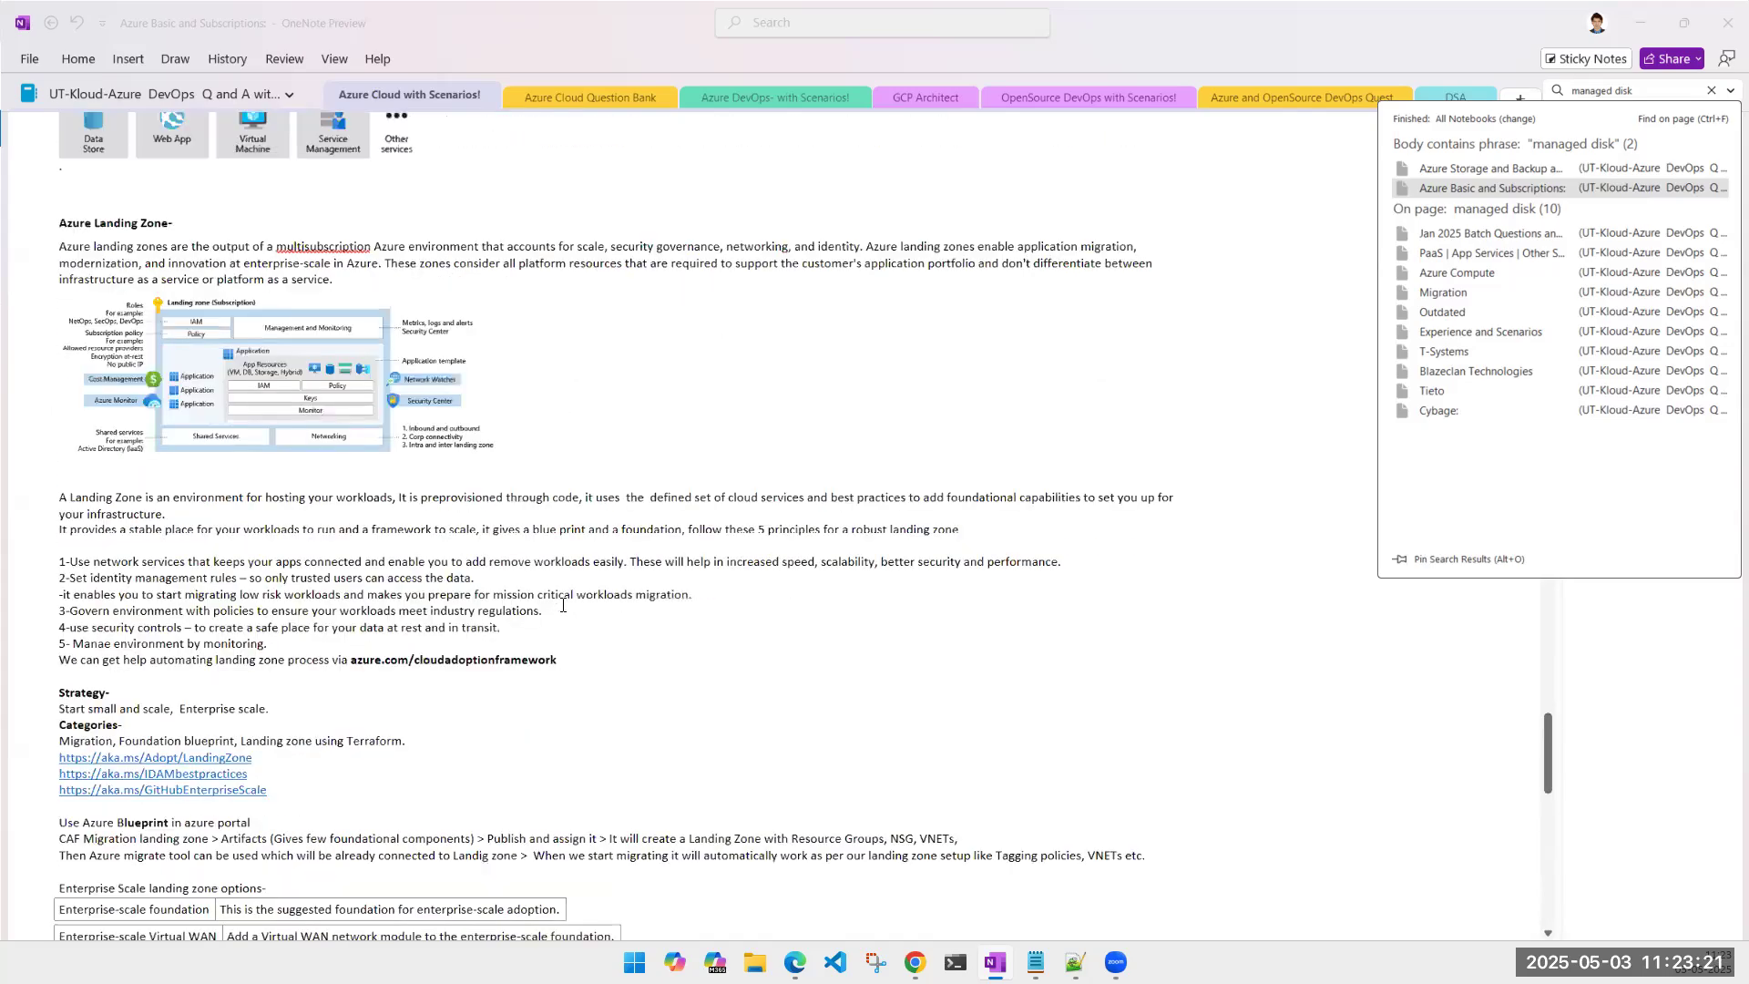
pyautogui.scroll(12, 563, 605)
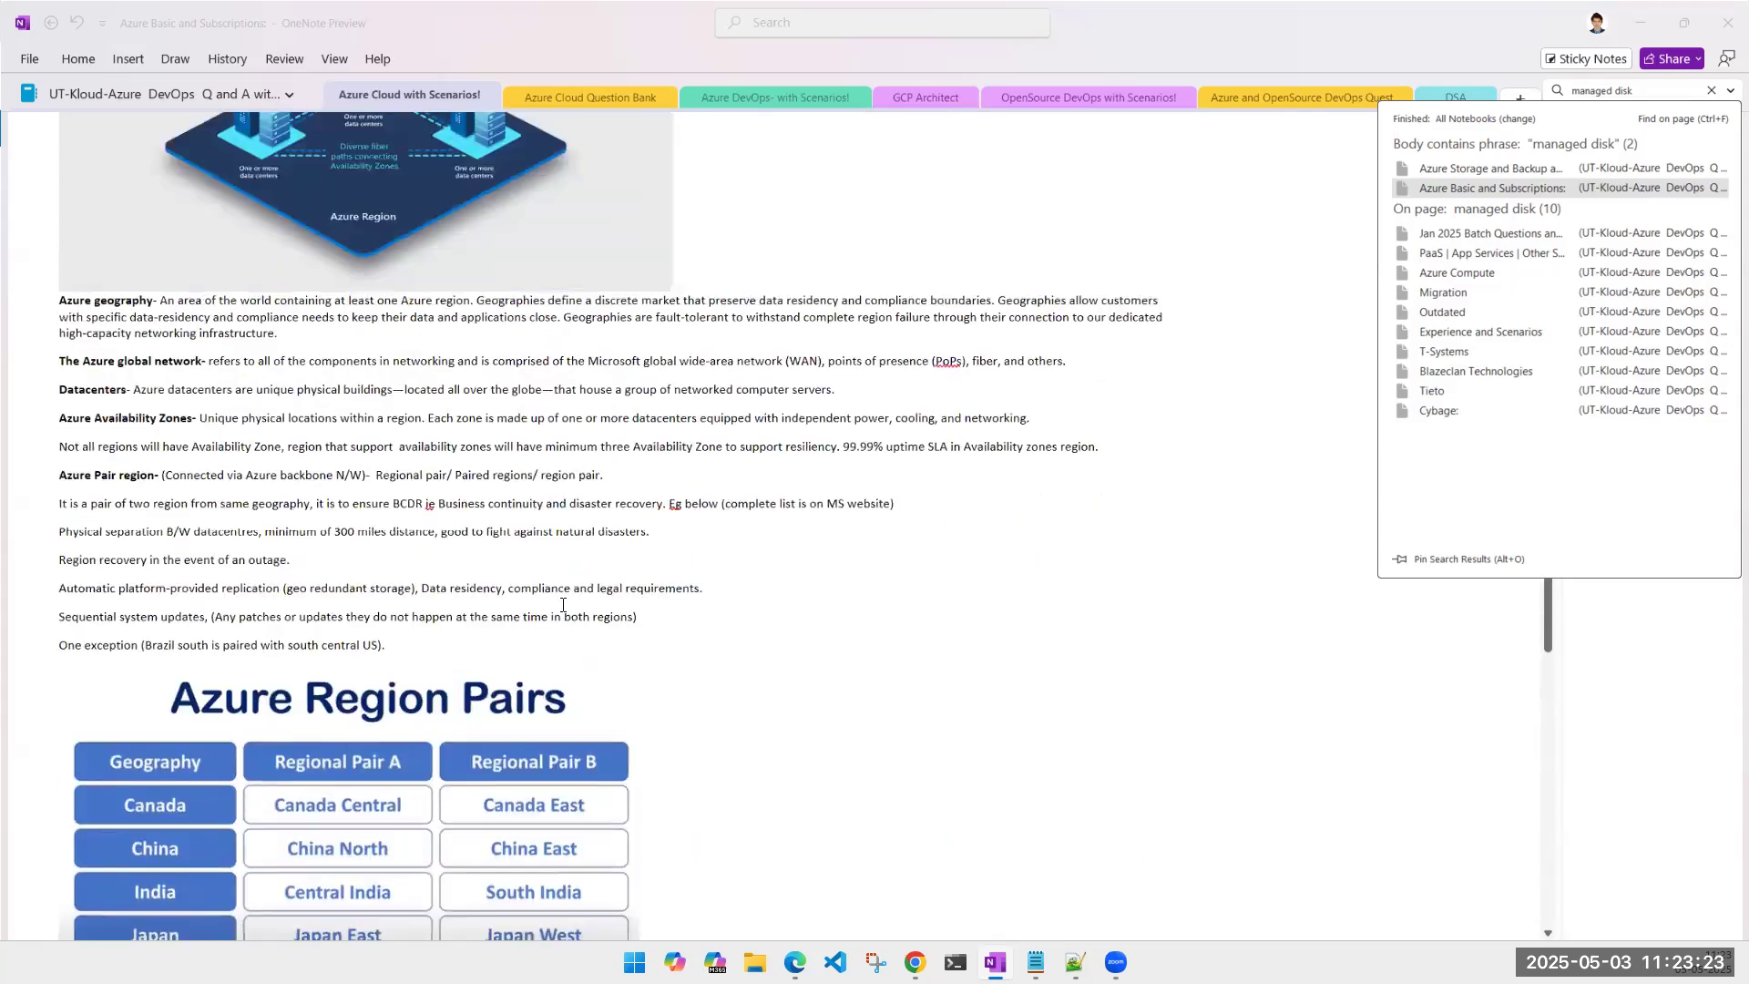
pyautogui.scroll(14, 563, 604)
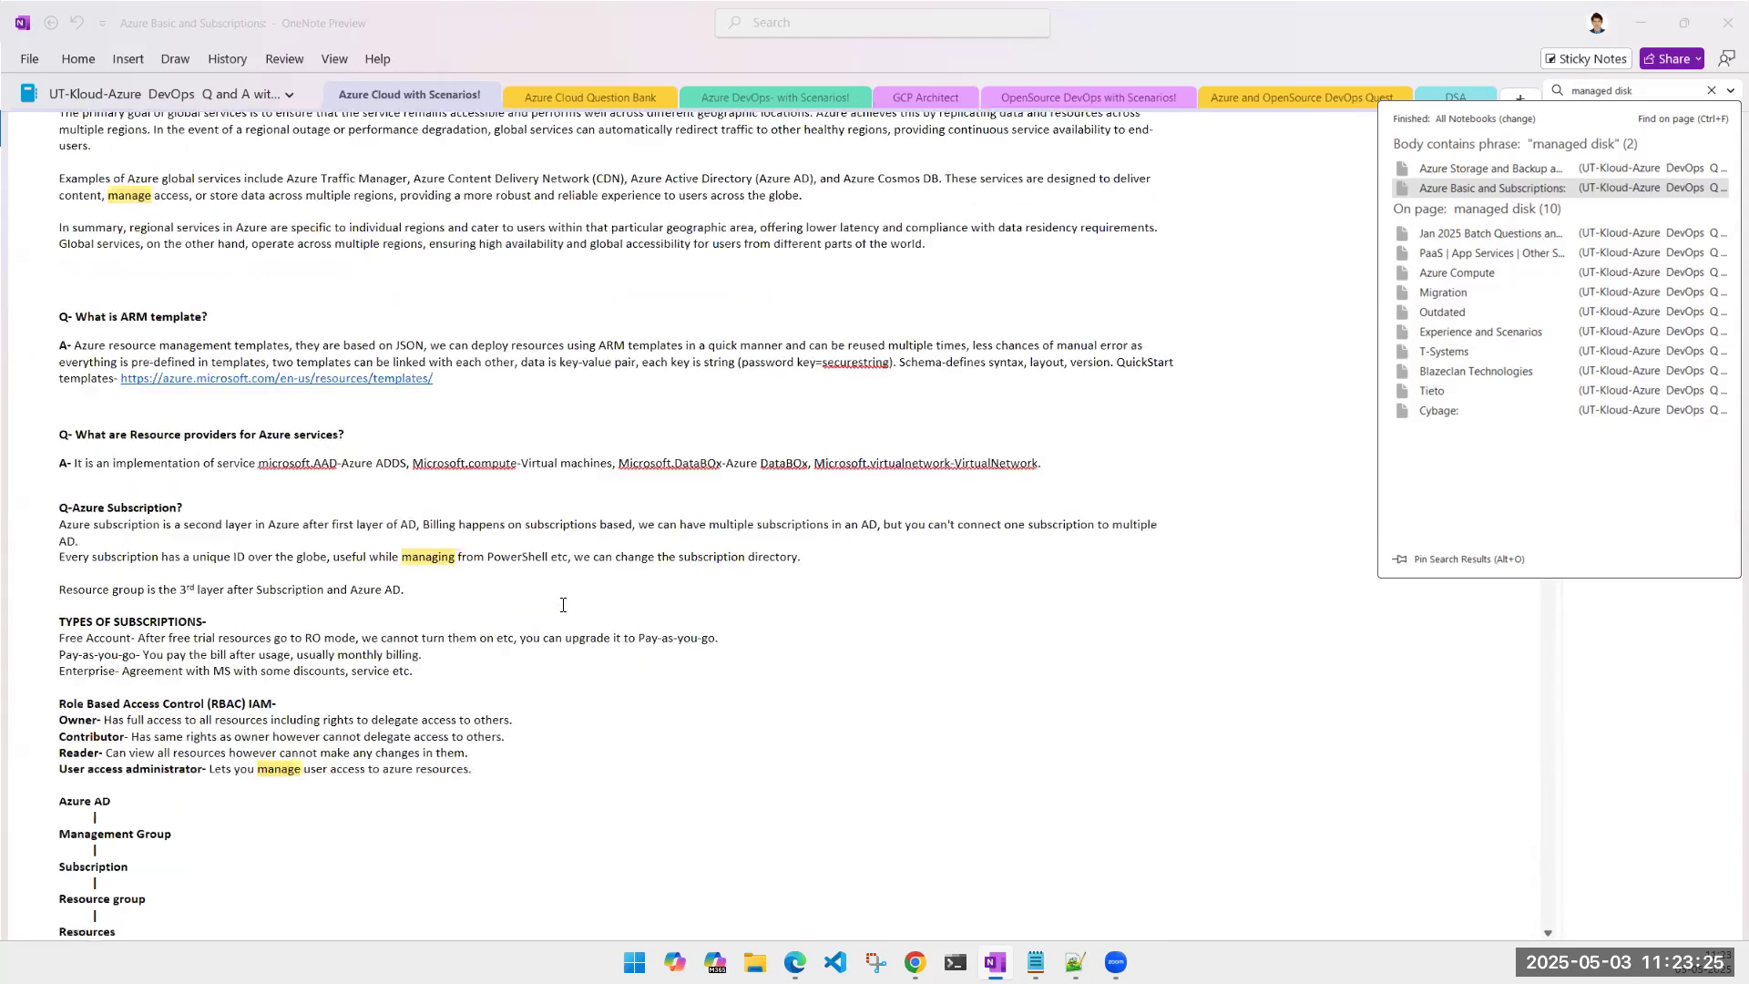
pyautogui.scroll(9, 562, 605)
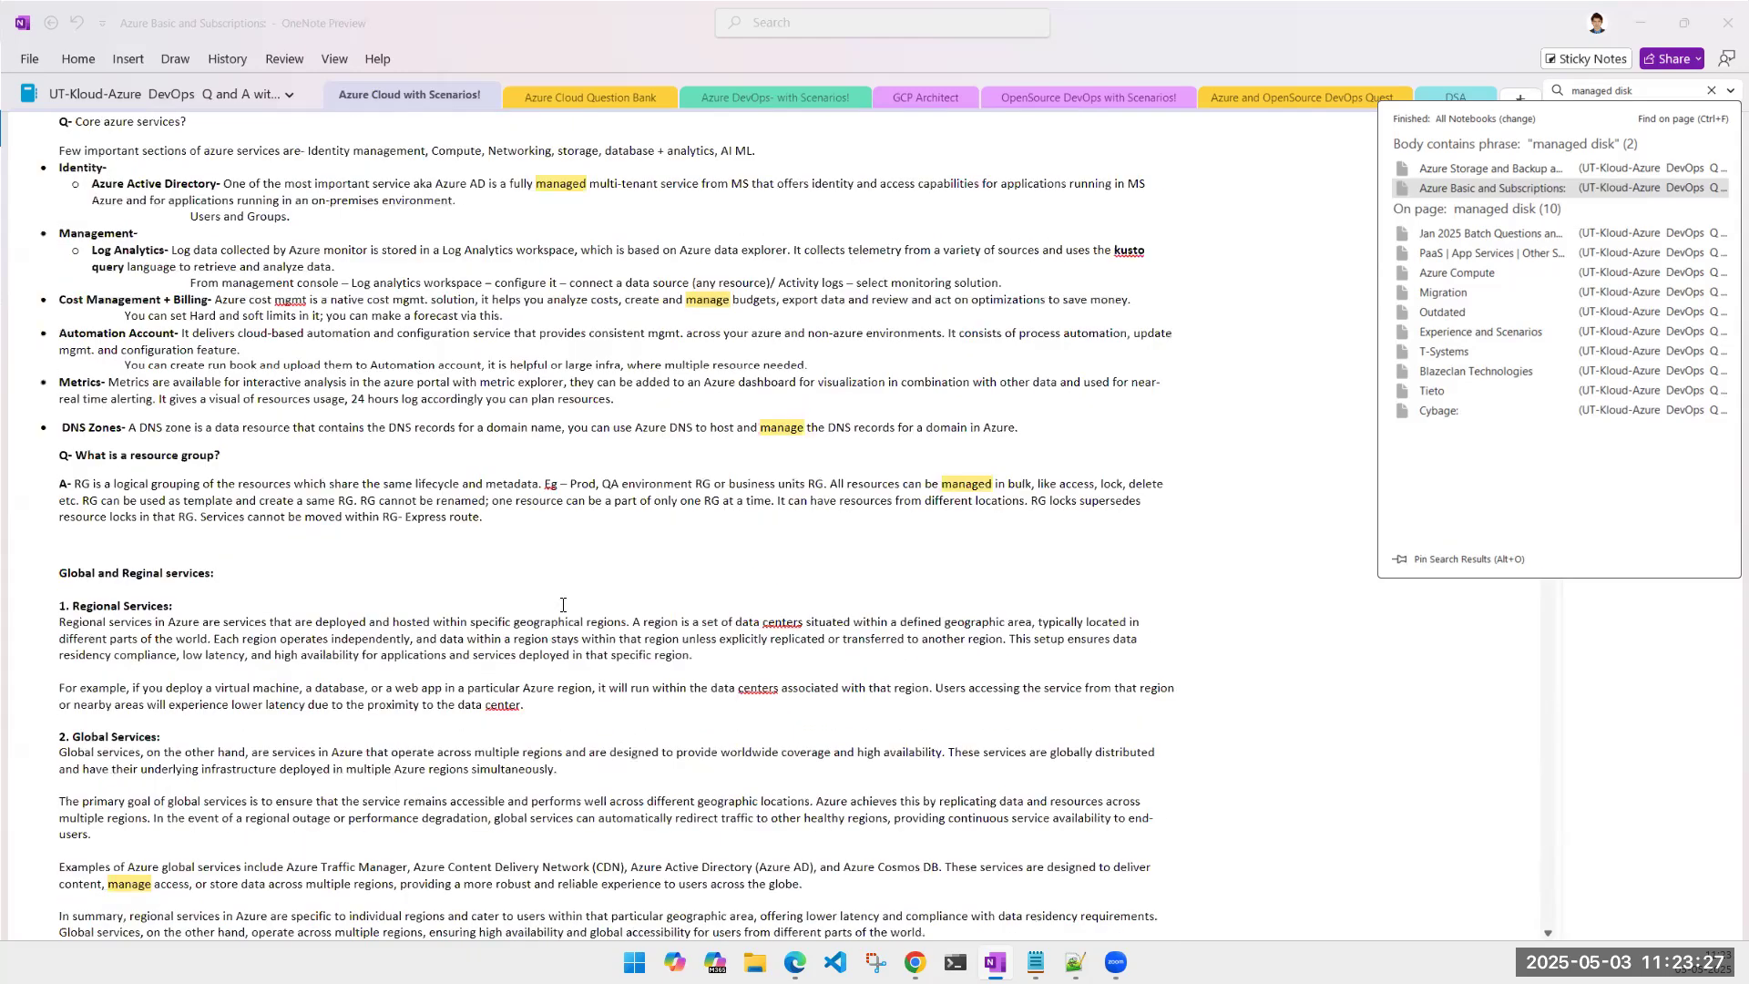
pyautogui.scroll(3, 562, 605)
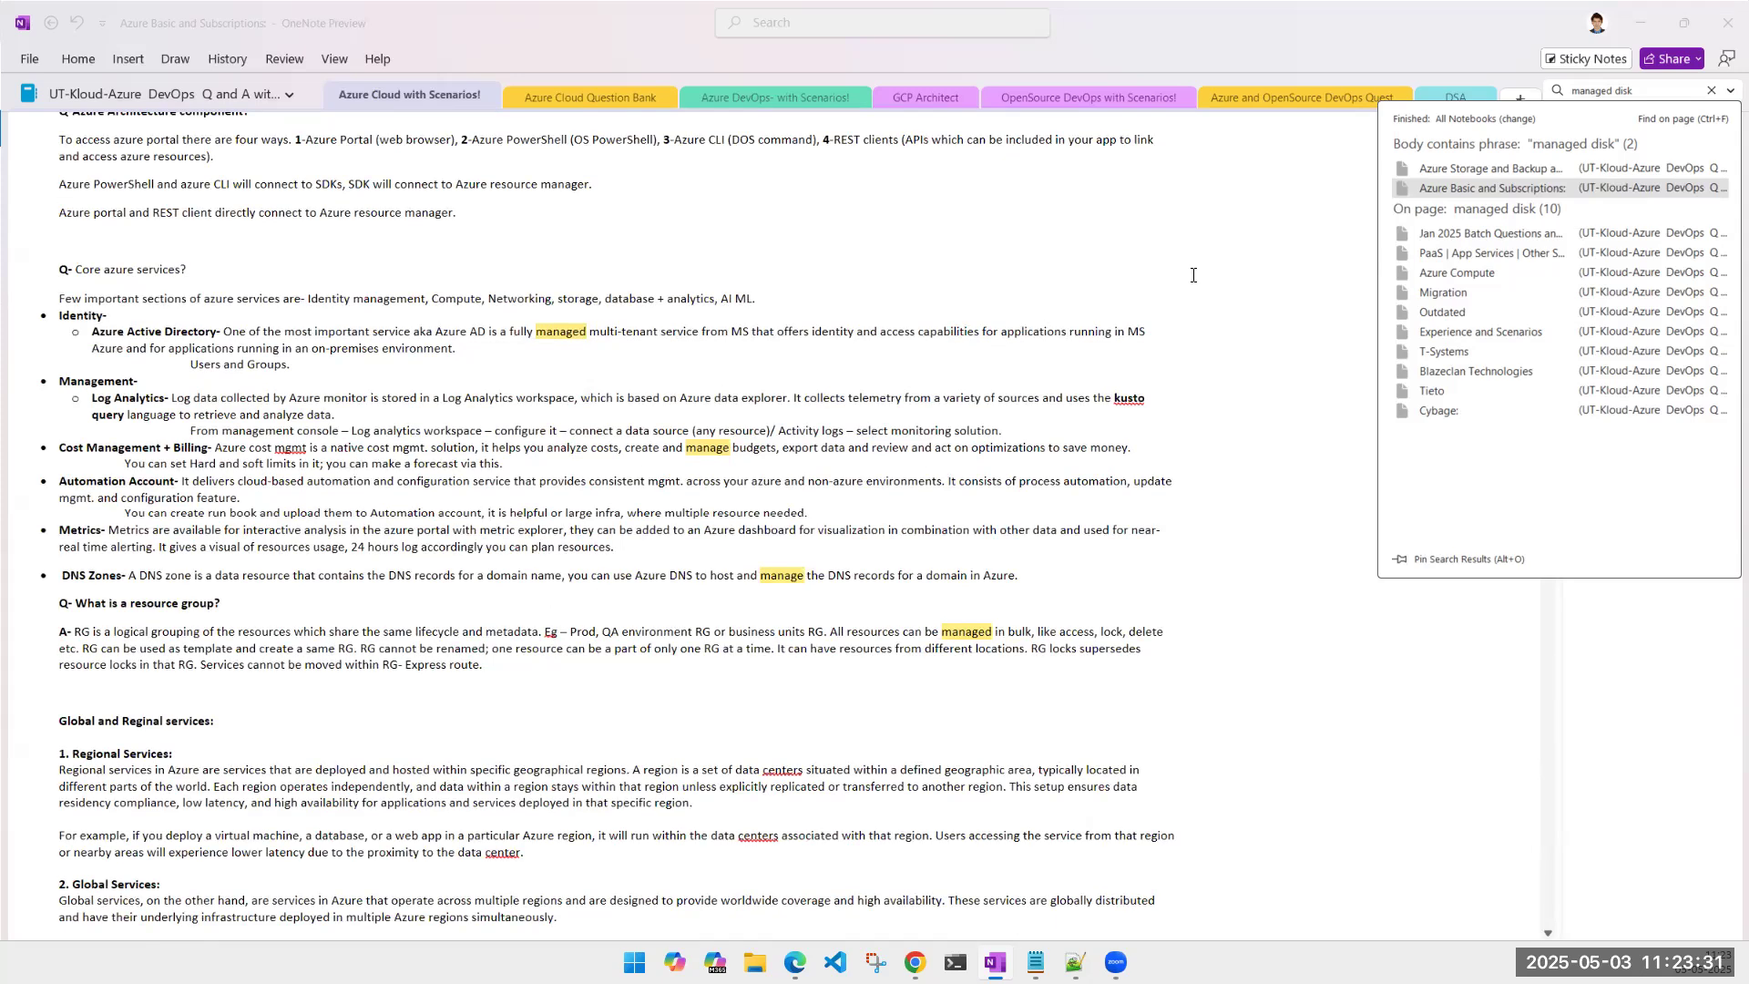
# Step: Change the notebook search phrase to "unmanaged disk"
pyautogui.click(1596, 95)
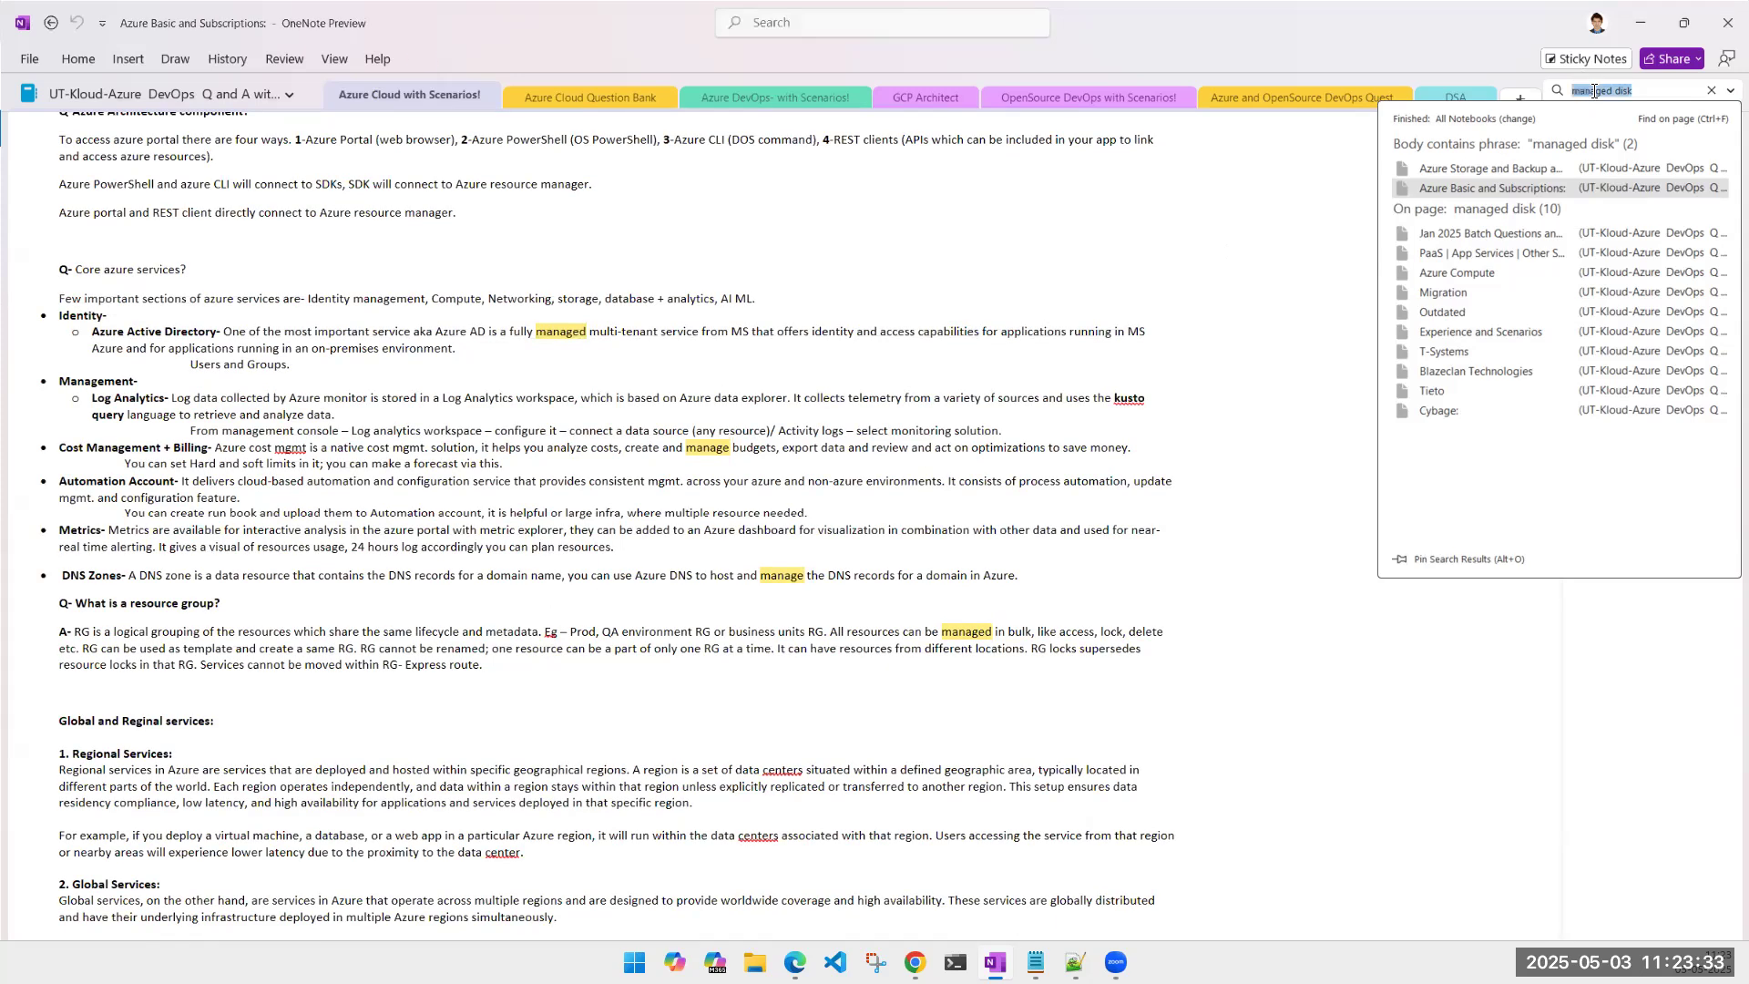
pyautogui.click(1654, 91)
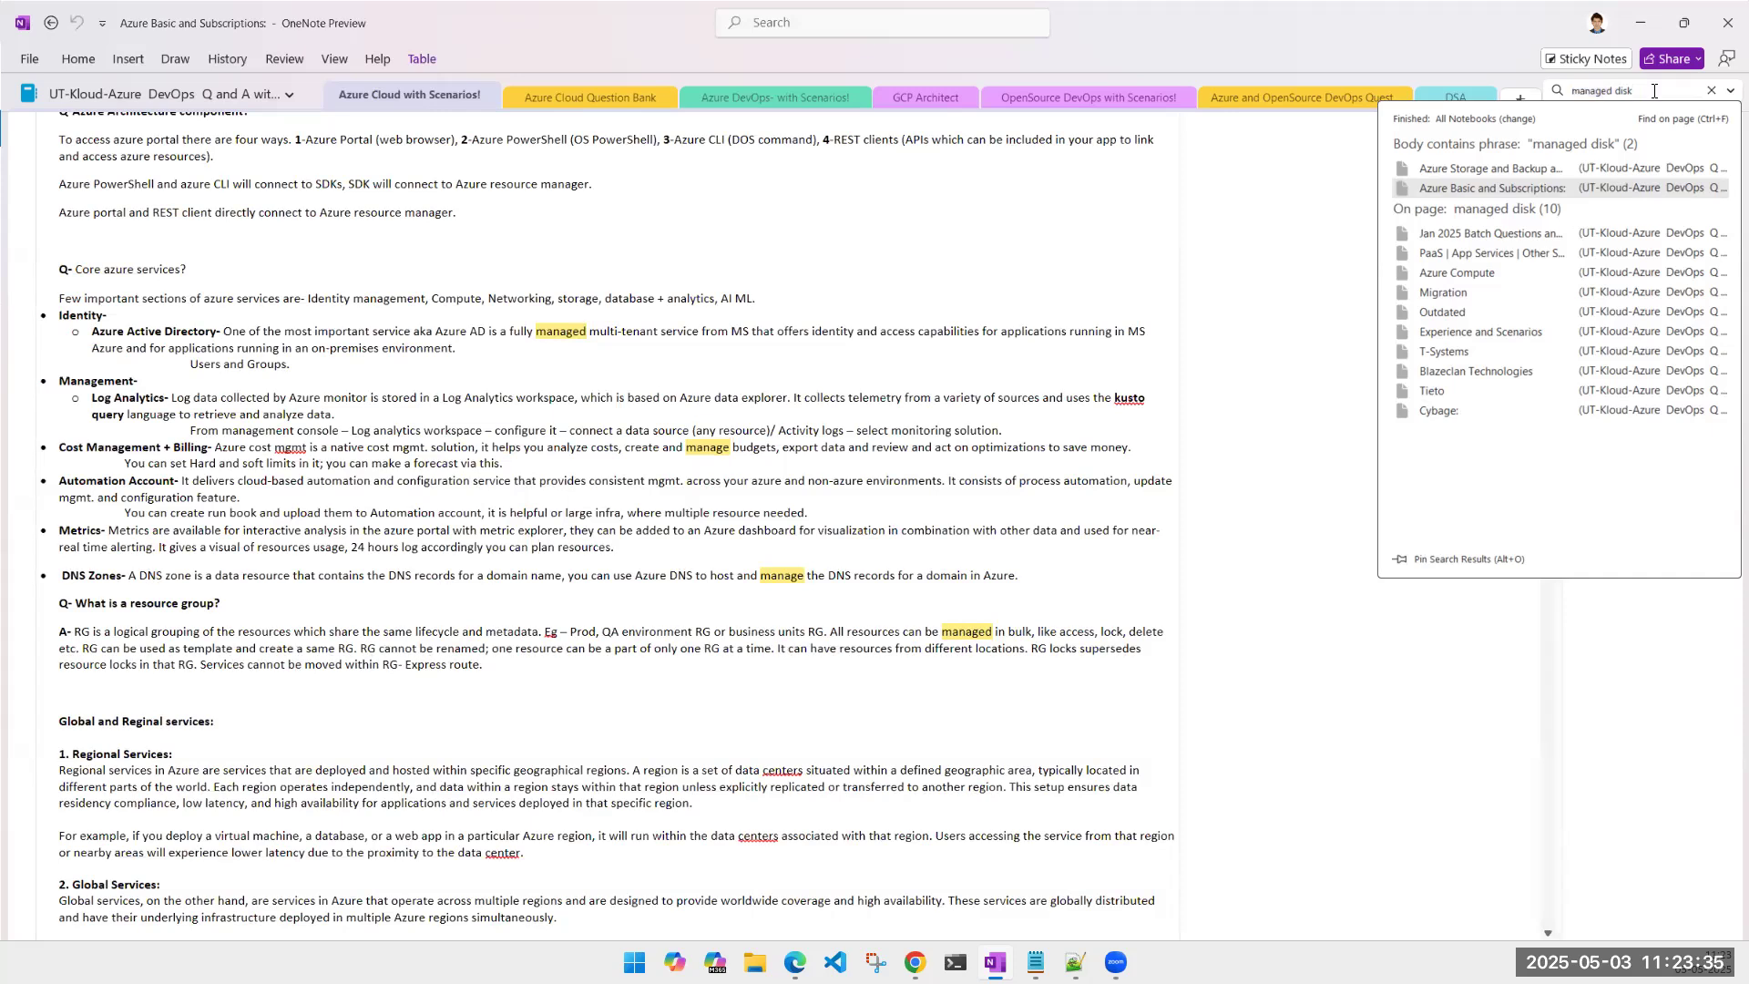
pyautogui.press('Home')
pyautogui.write('un')
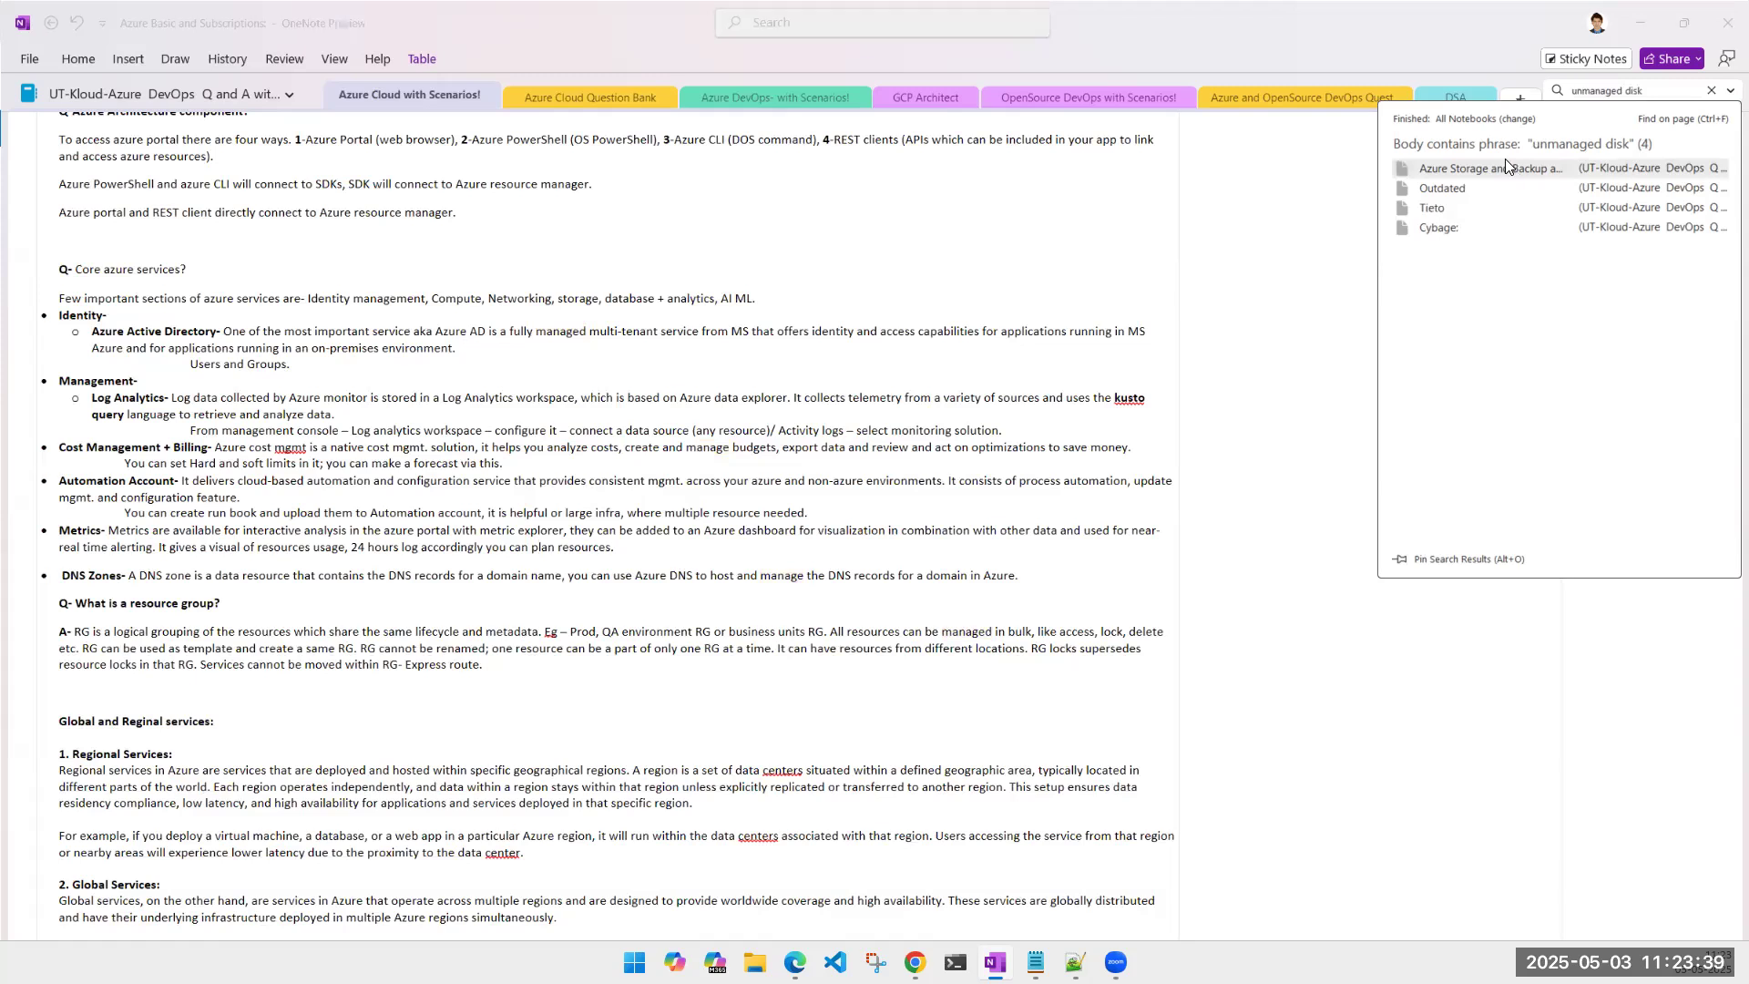
# Step: Open the Azure Storage and Backup match and find the question on managed vs unmanaged disks
pyautogui.press('Return')
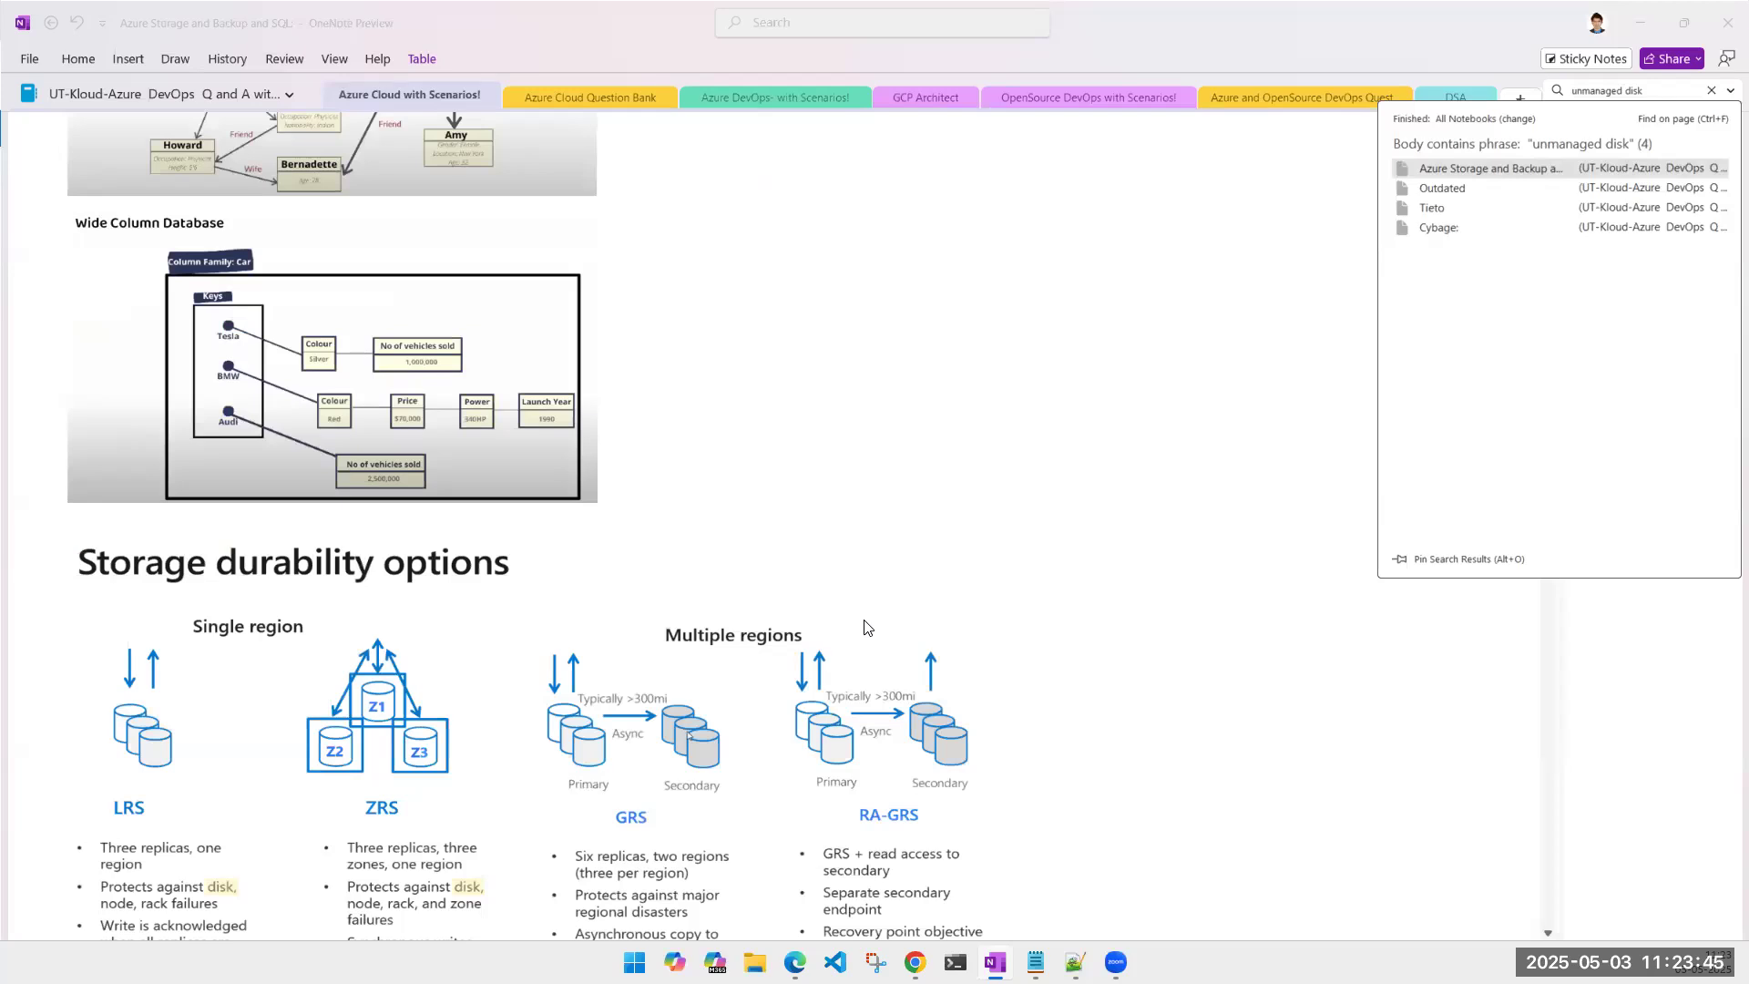
pyautogui.scroll(-10, 865, 627)
pyautogui.scroll(-10, 864, 627)
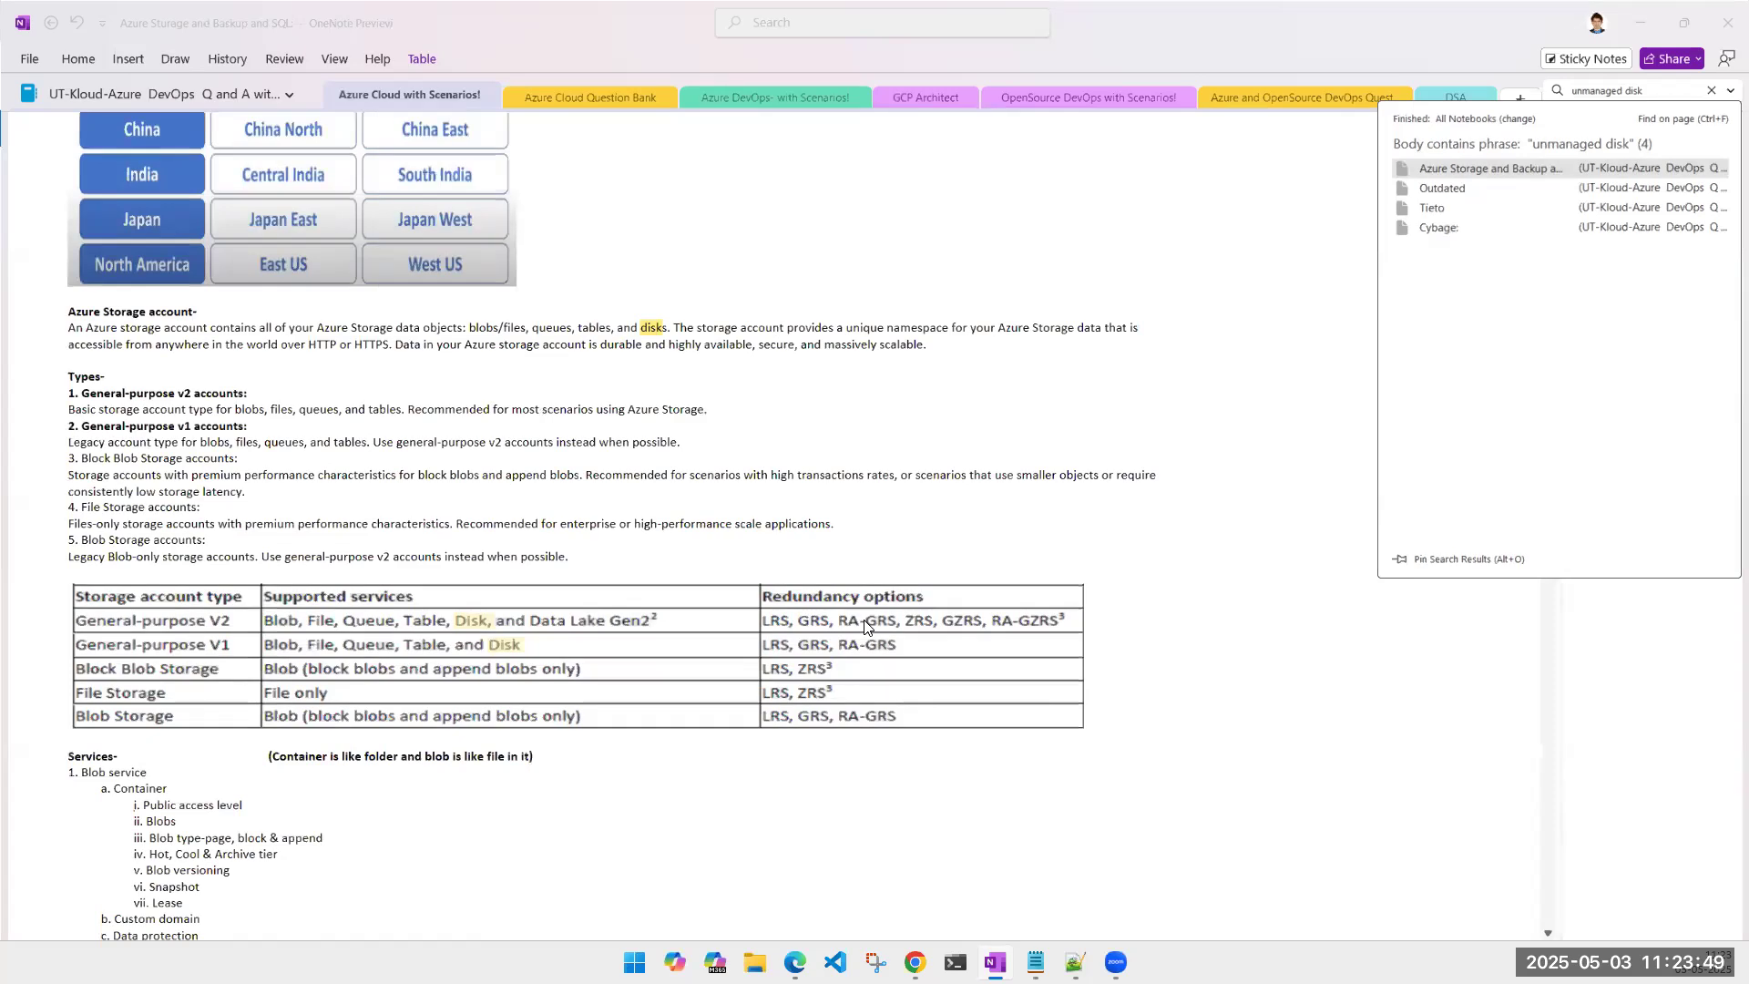
pyautogui.scroll(-7, 864, 626)
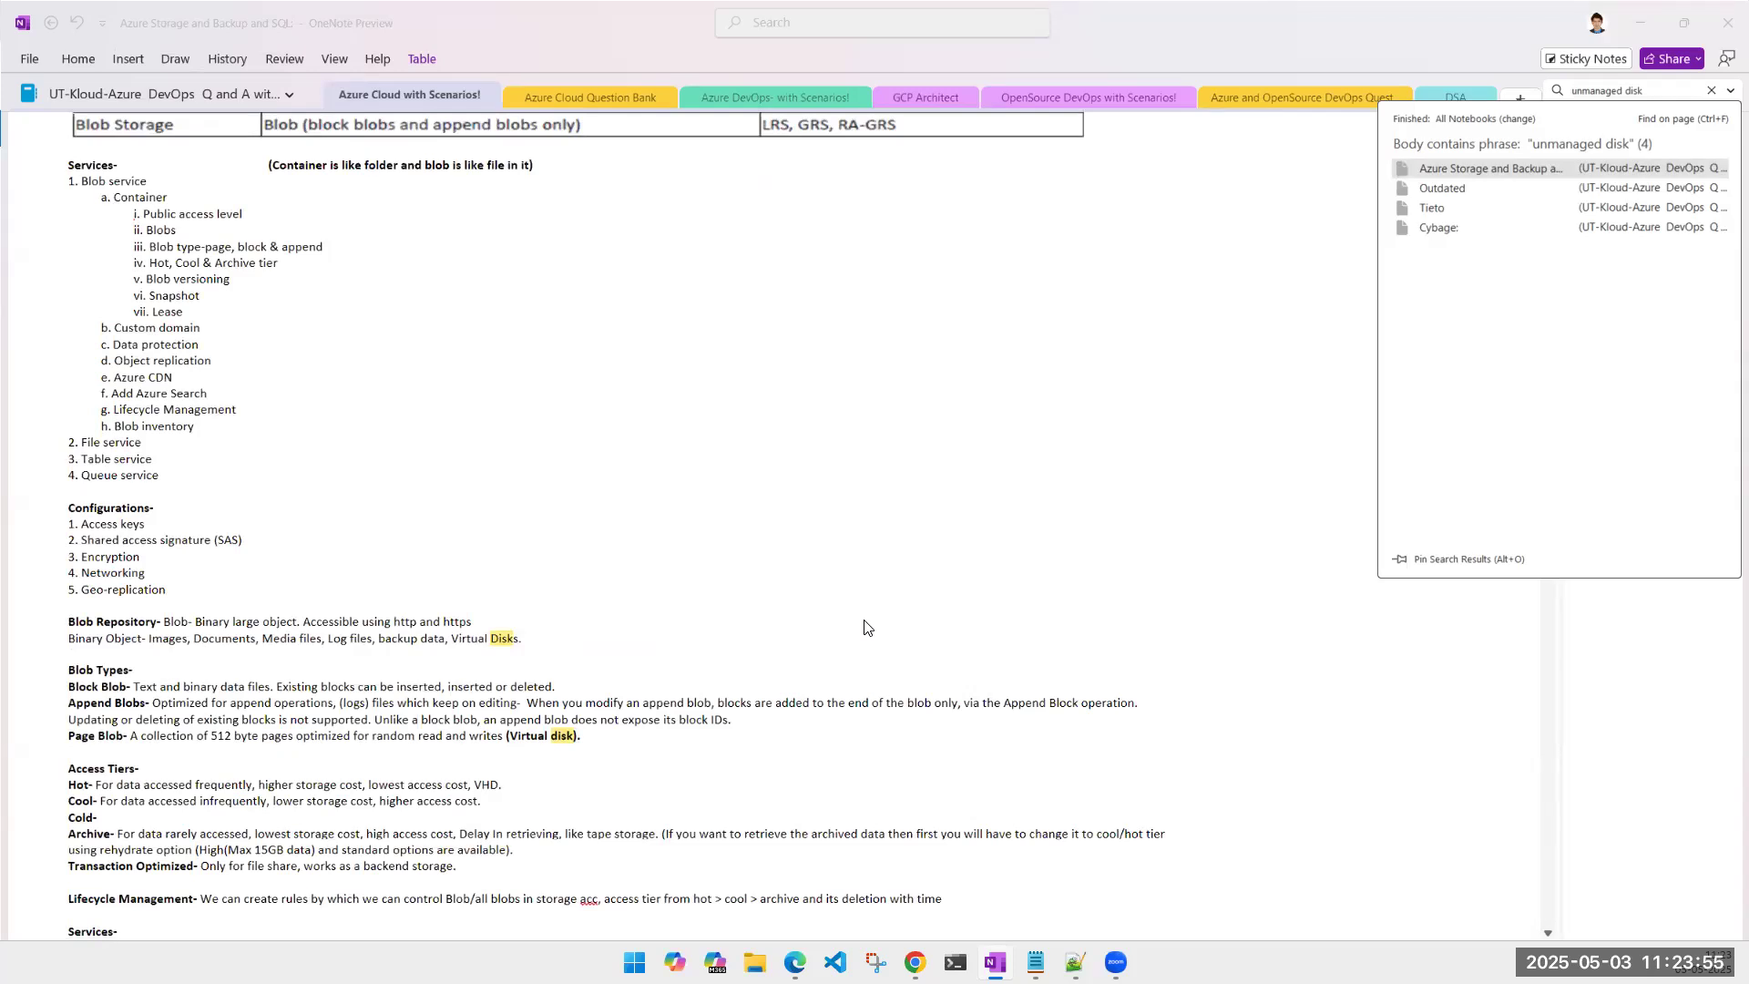
pyautogui.scroll(-2, 867, 626)
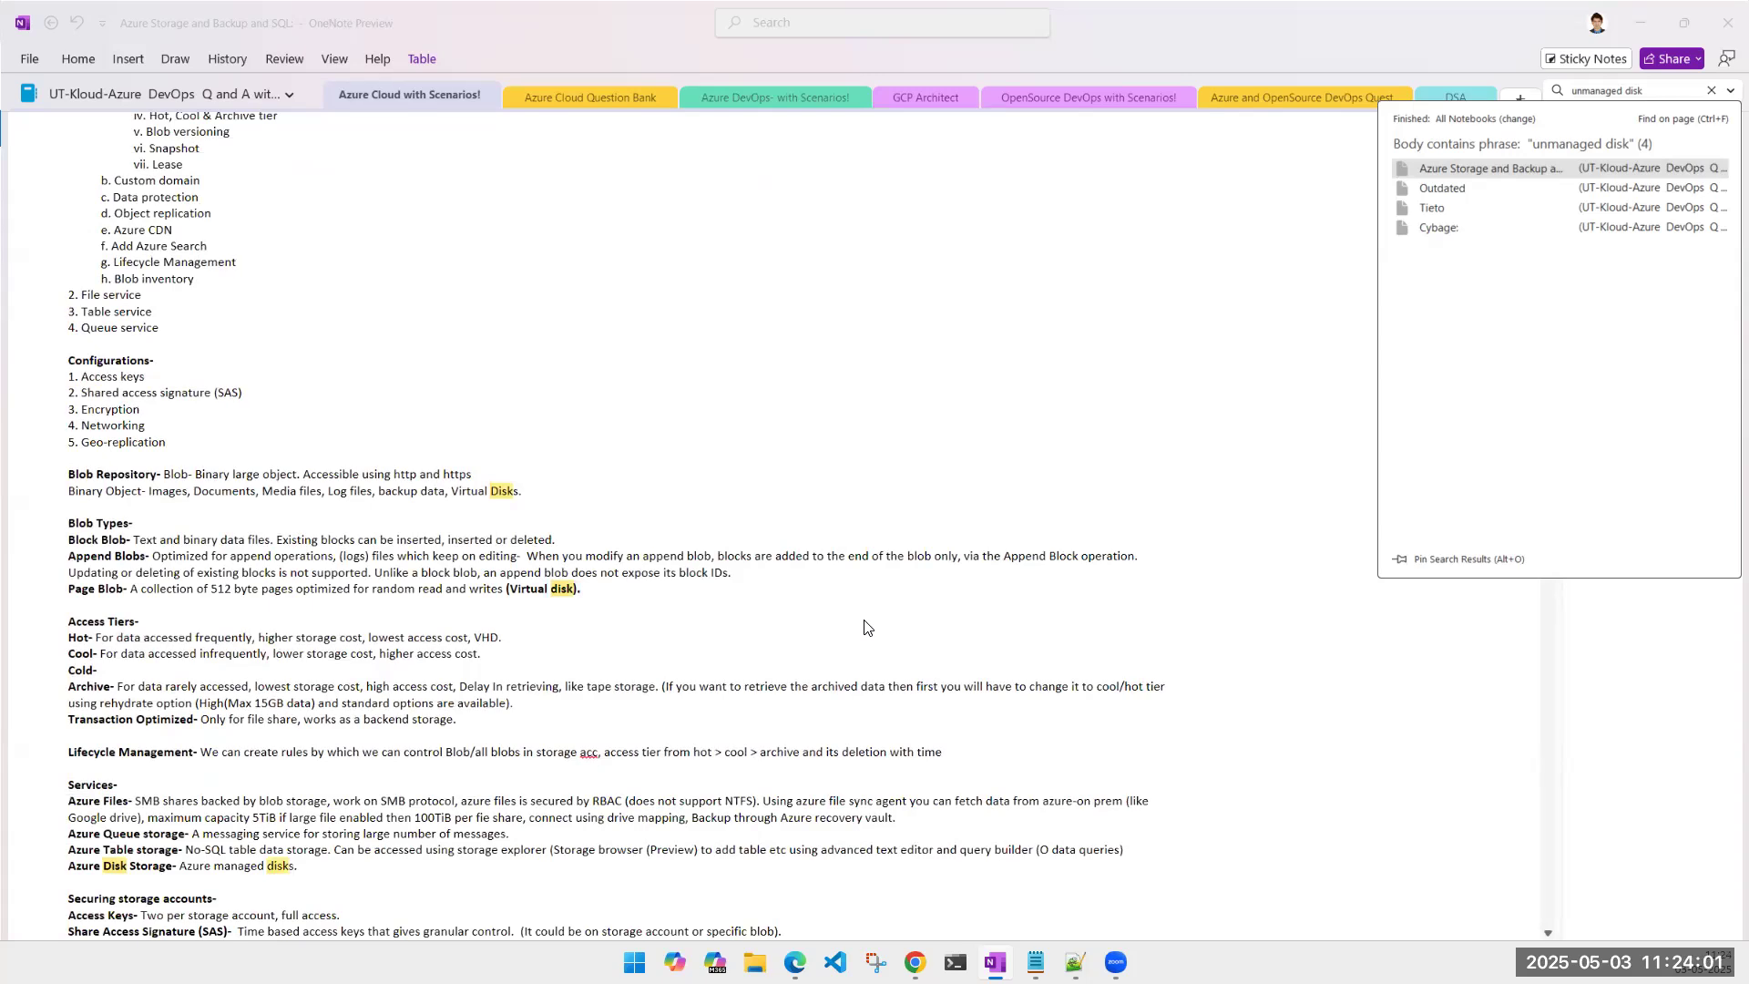
pyautogui.scroll(-4, 867, 626)
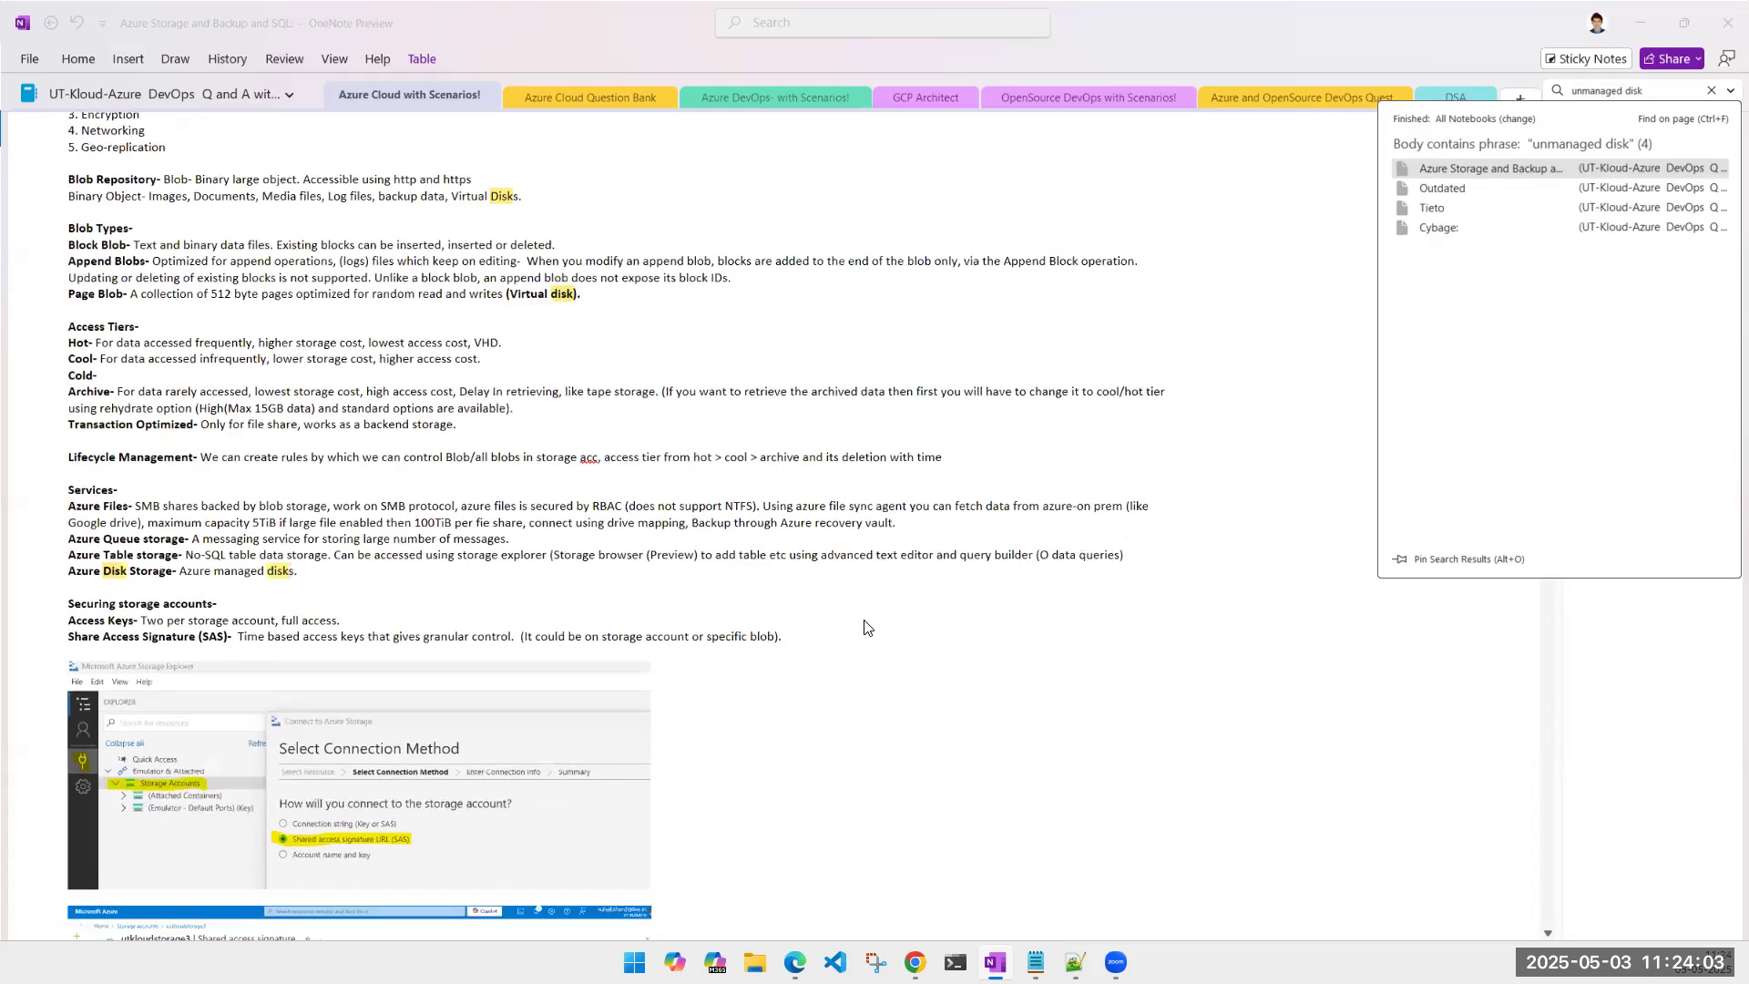
pyautogui.scroll(-6, 867, 627)
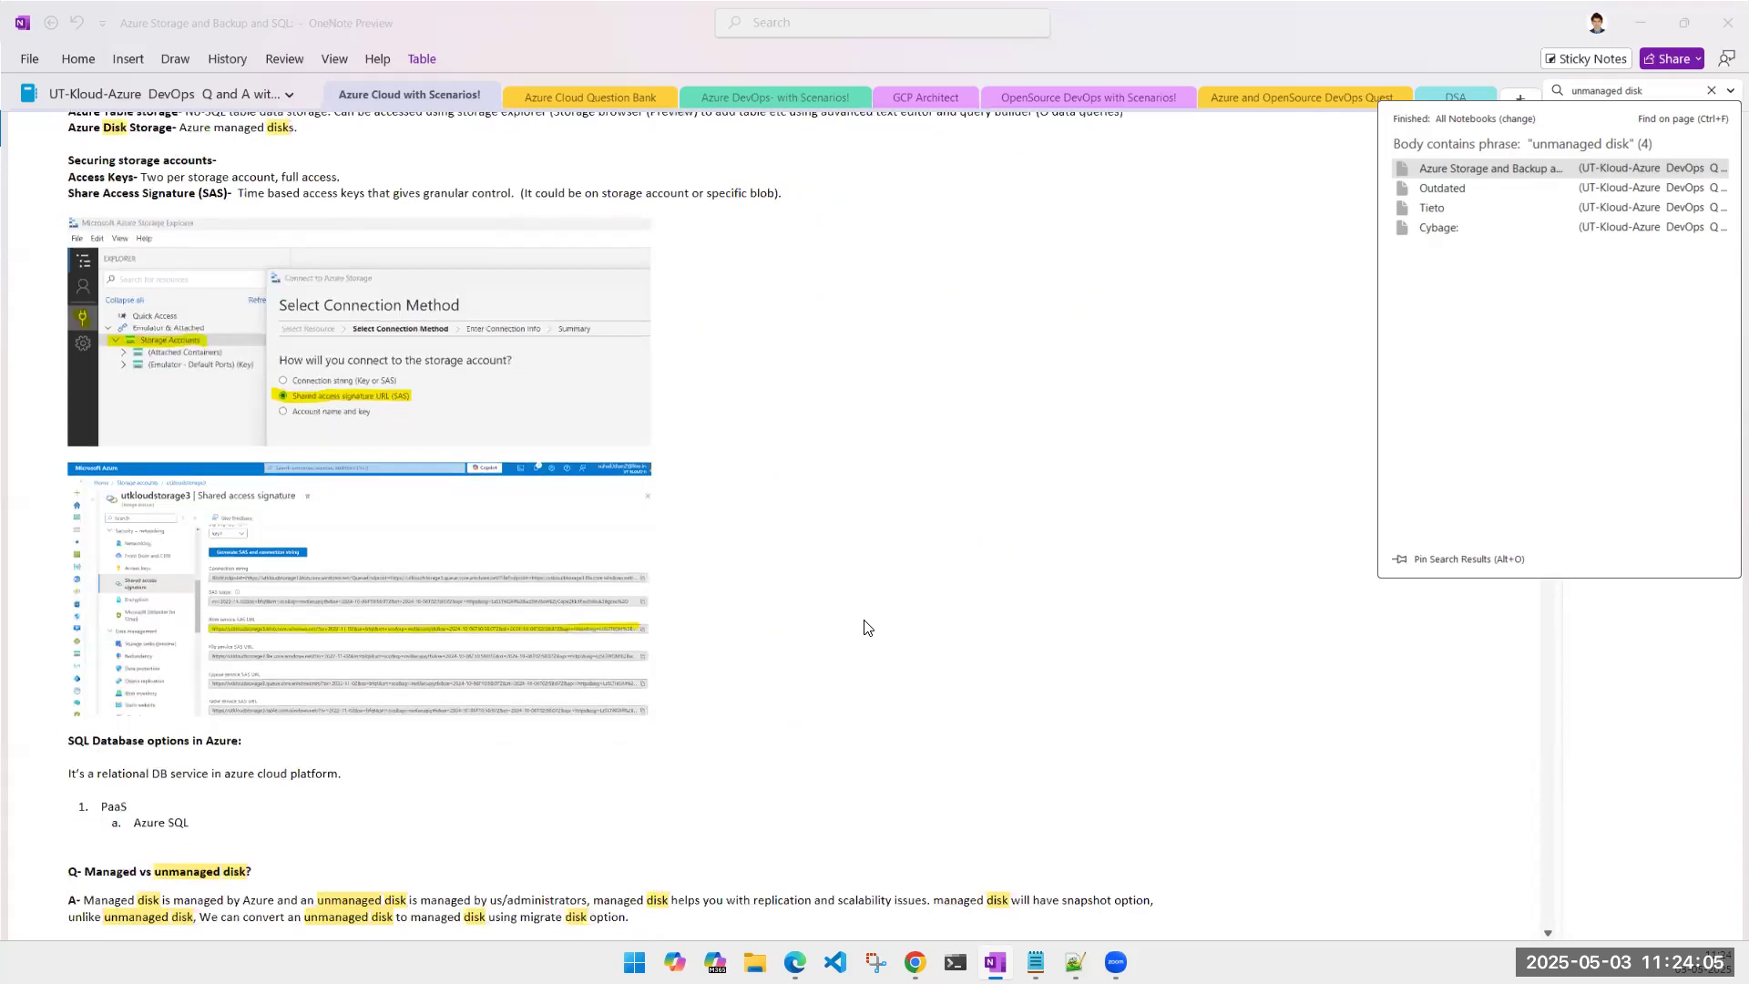
pyautogui.scroll(-2, 867, 626)
pyautogui.scroll(-3, 183, 638)
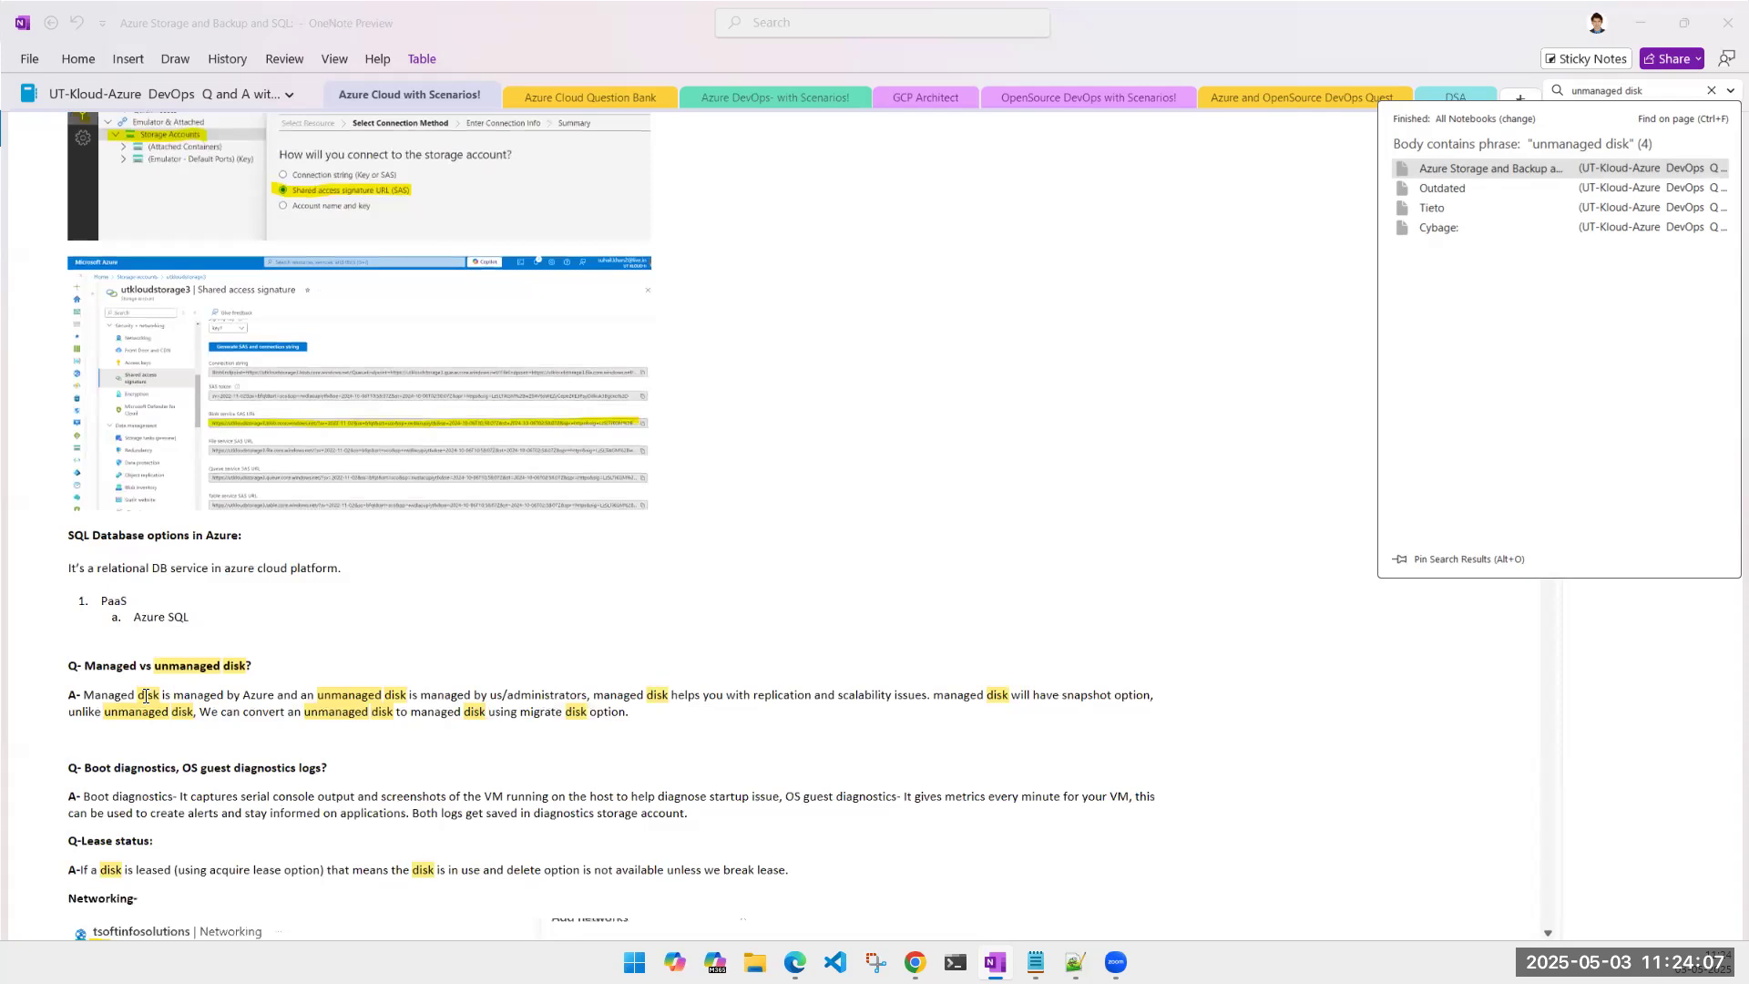
# Step: Examine the managed vs unmanaged disk question and answer, highlighting the text on who manages each disk type, replication, snapshots and conversion
pyautogui.tripleClick(108, 564)
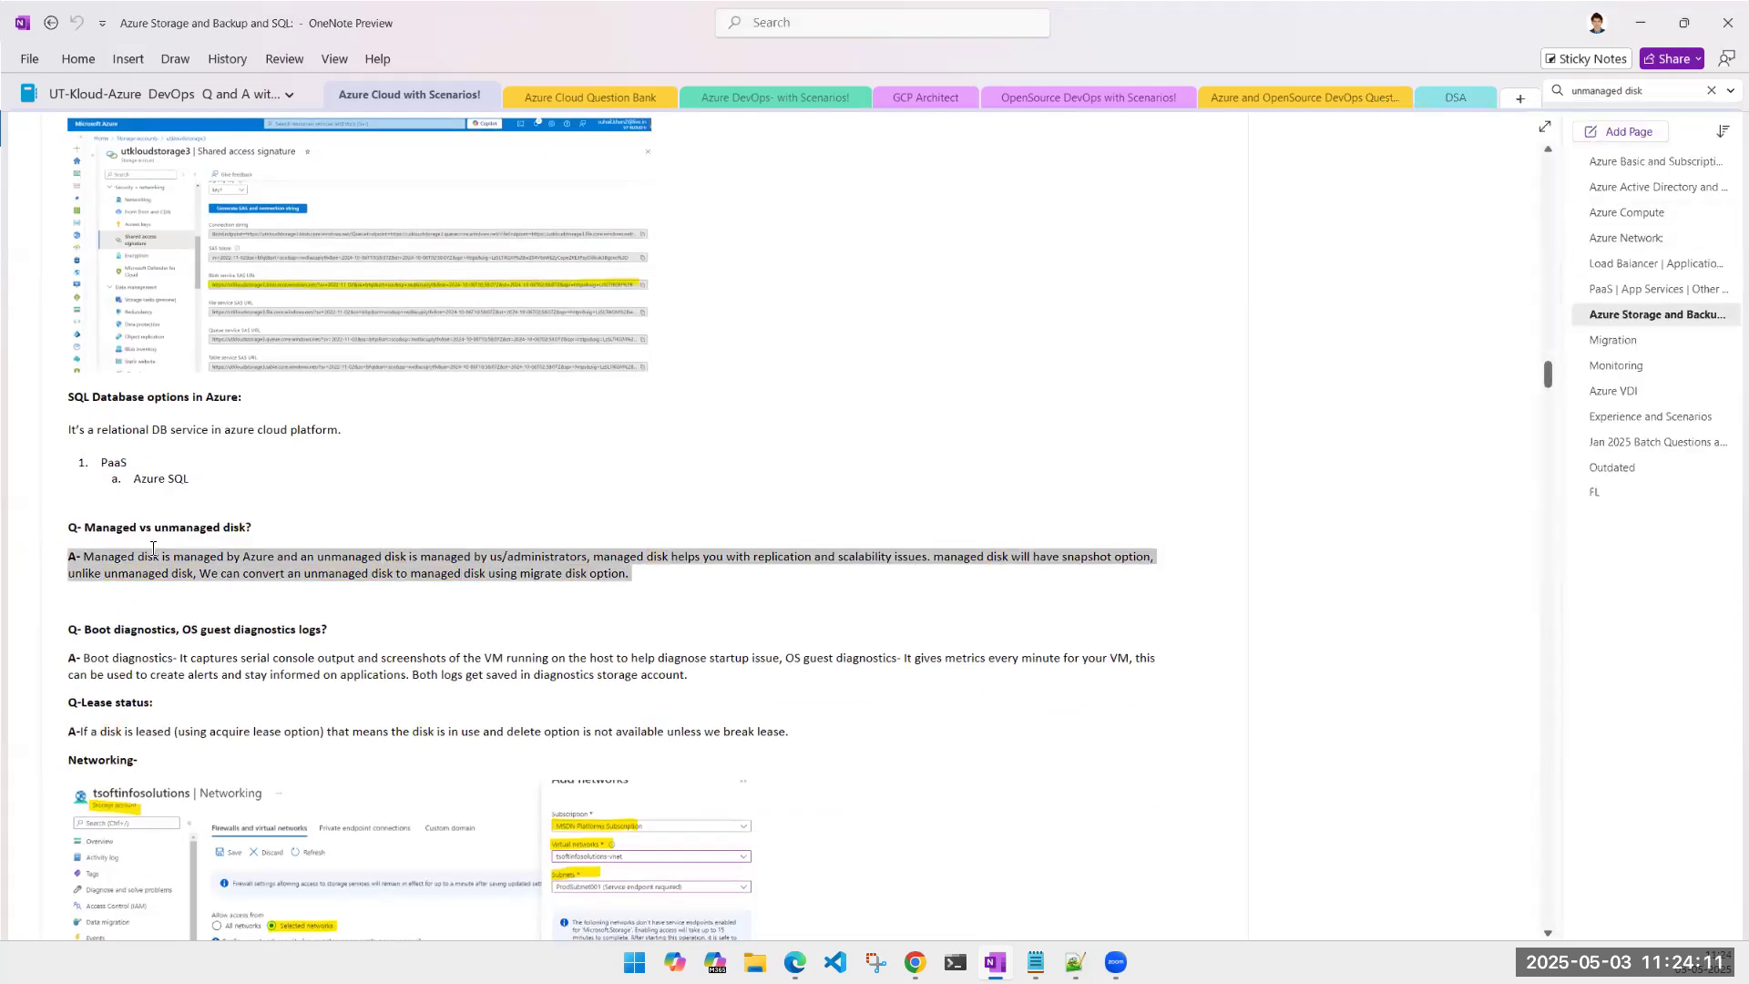
pyautogui.click(136, 601)
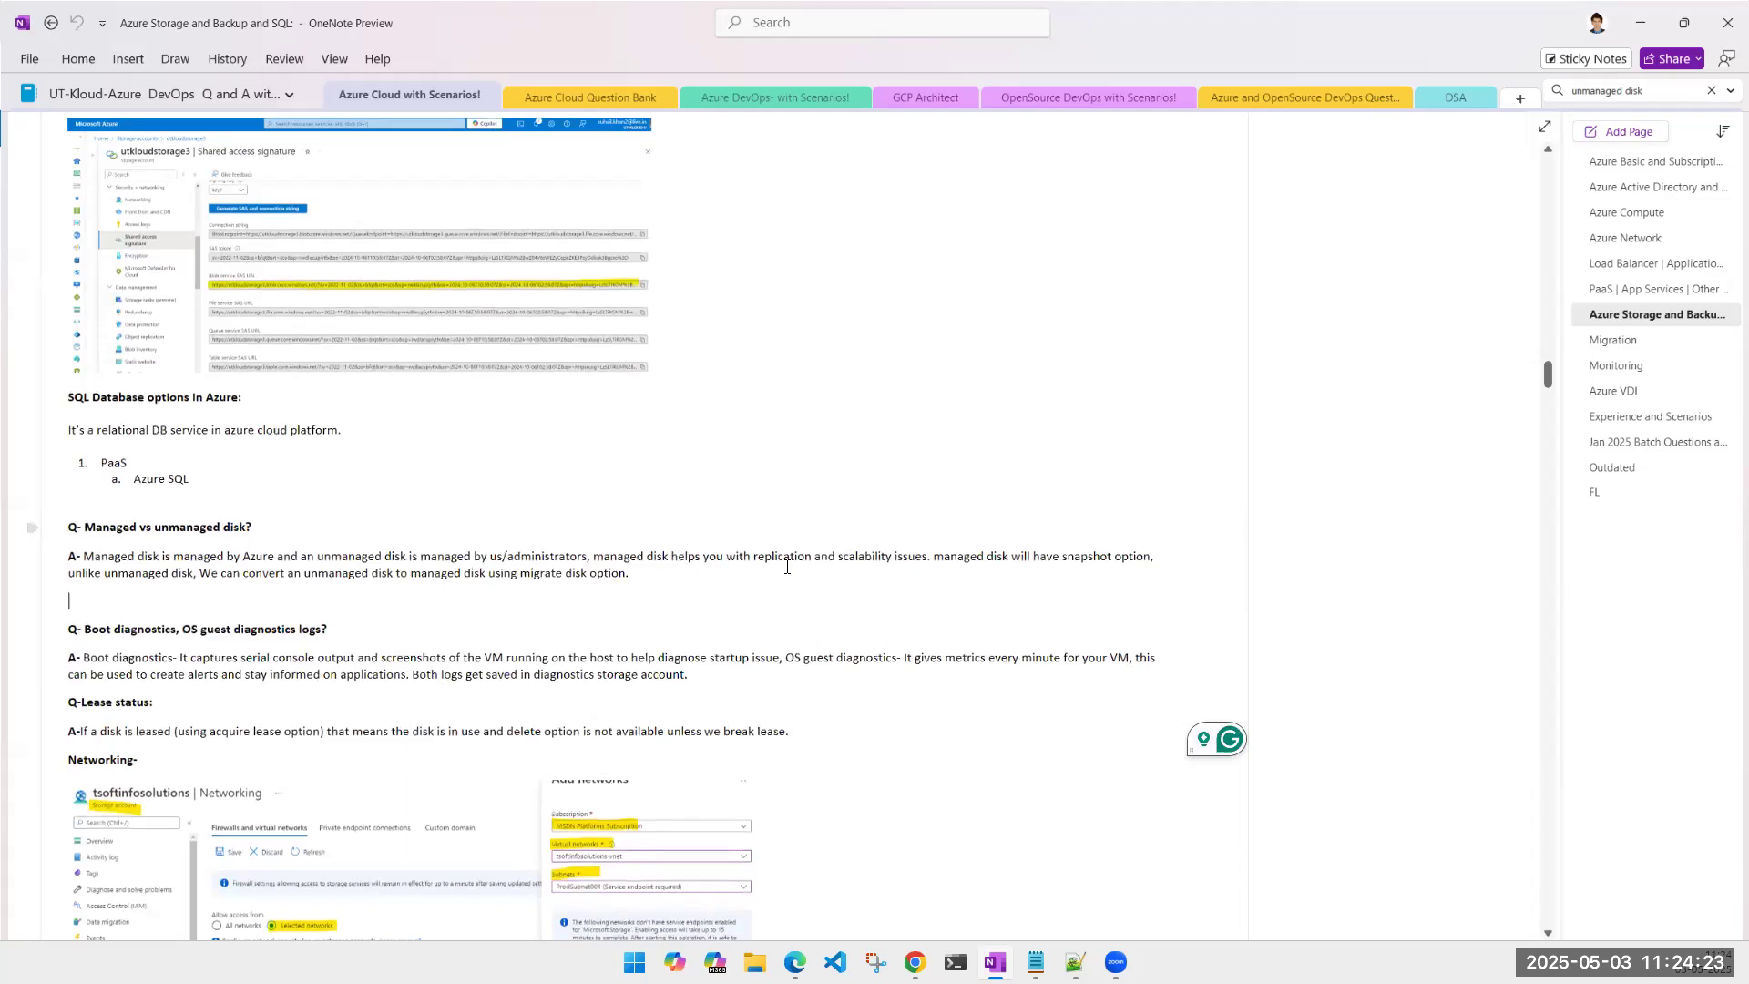
pyautogui.tripleClick(872, 570)
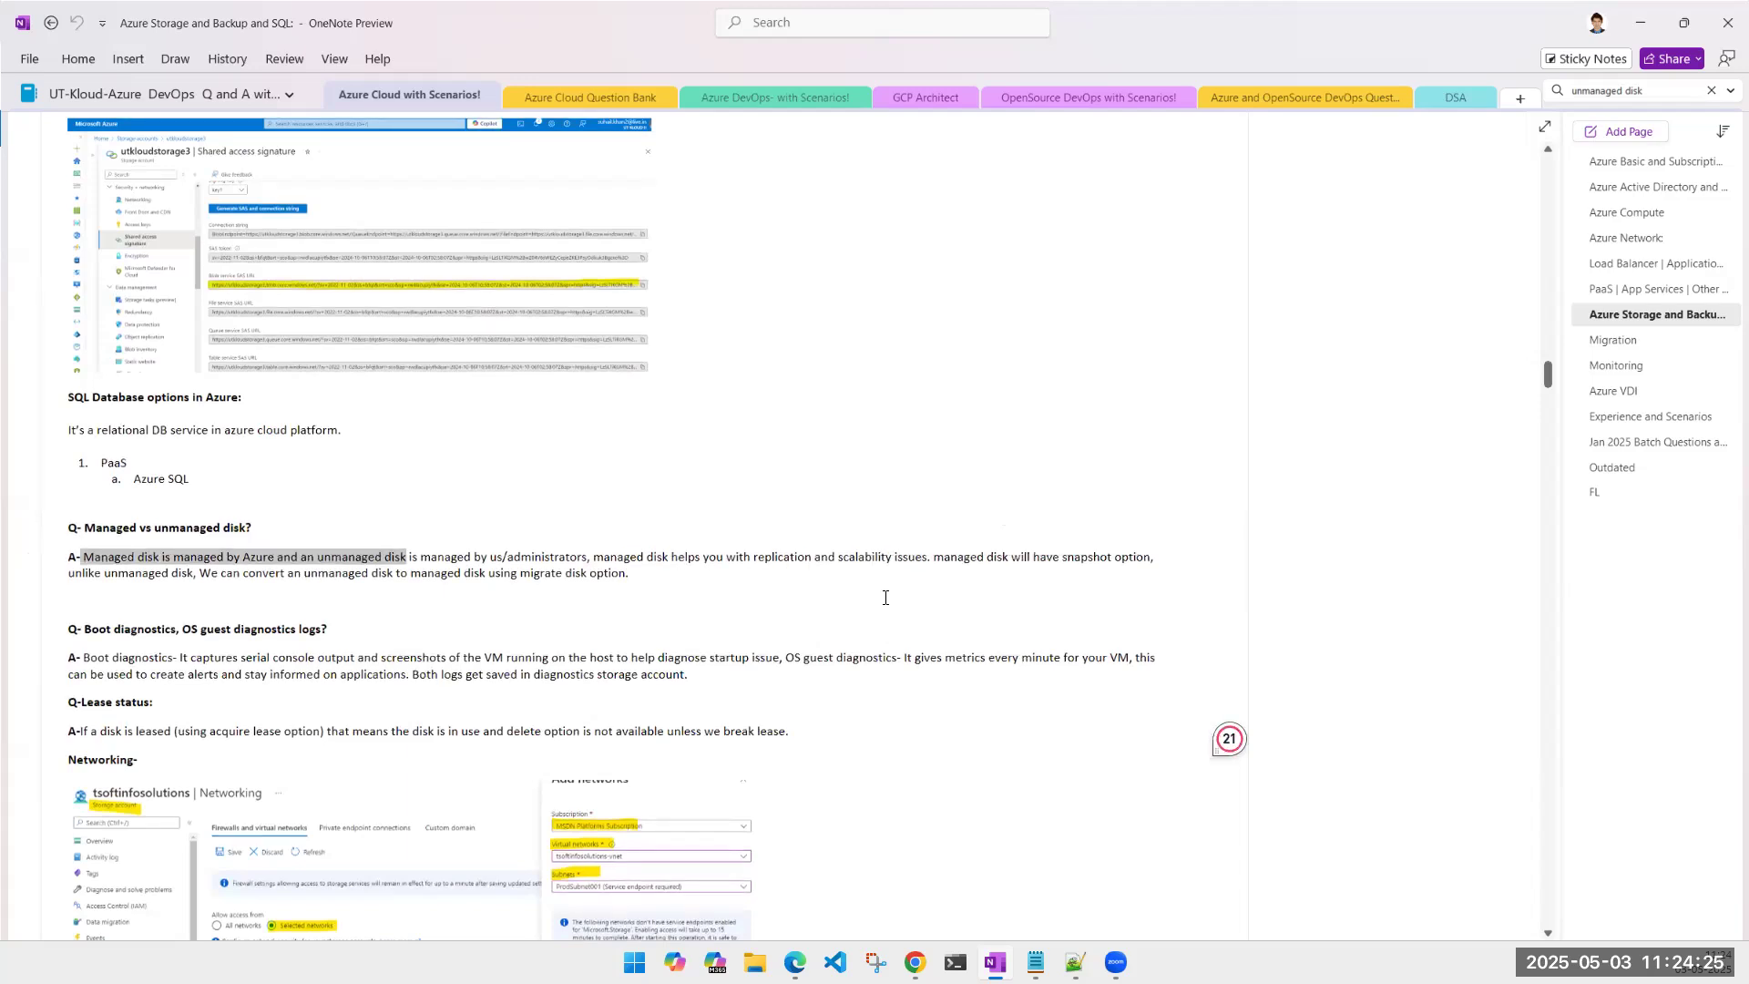
pyautogui.click(898, 594)
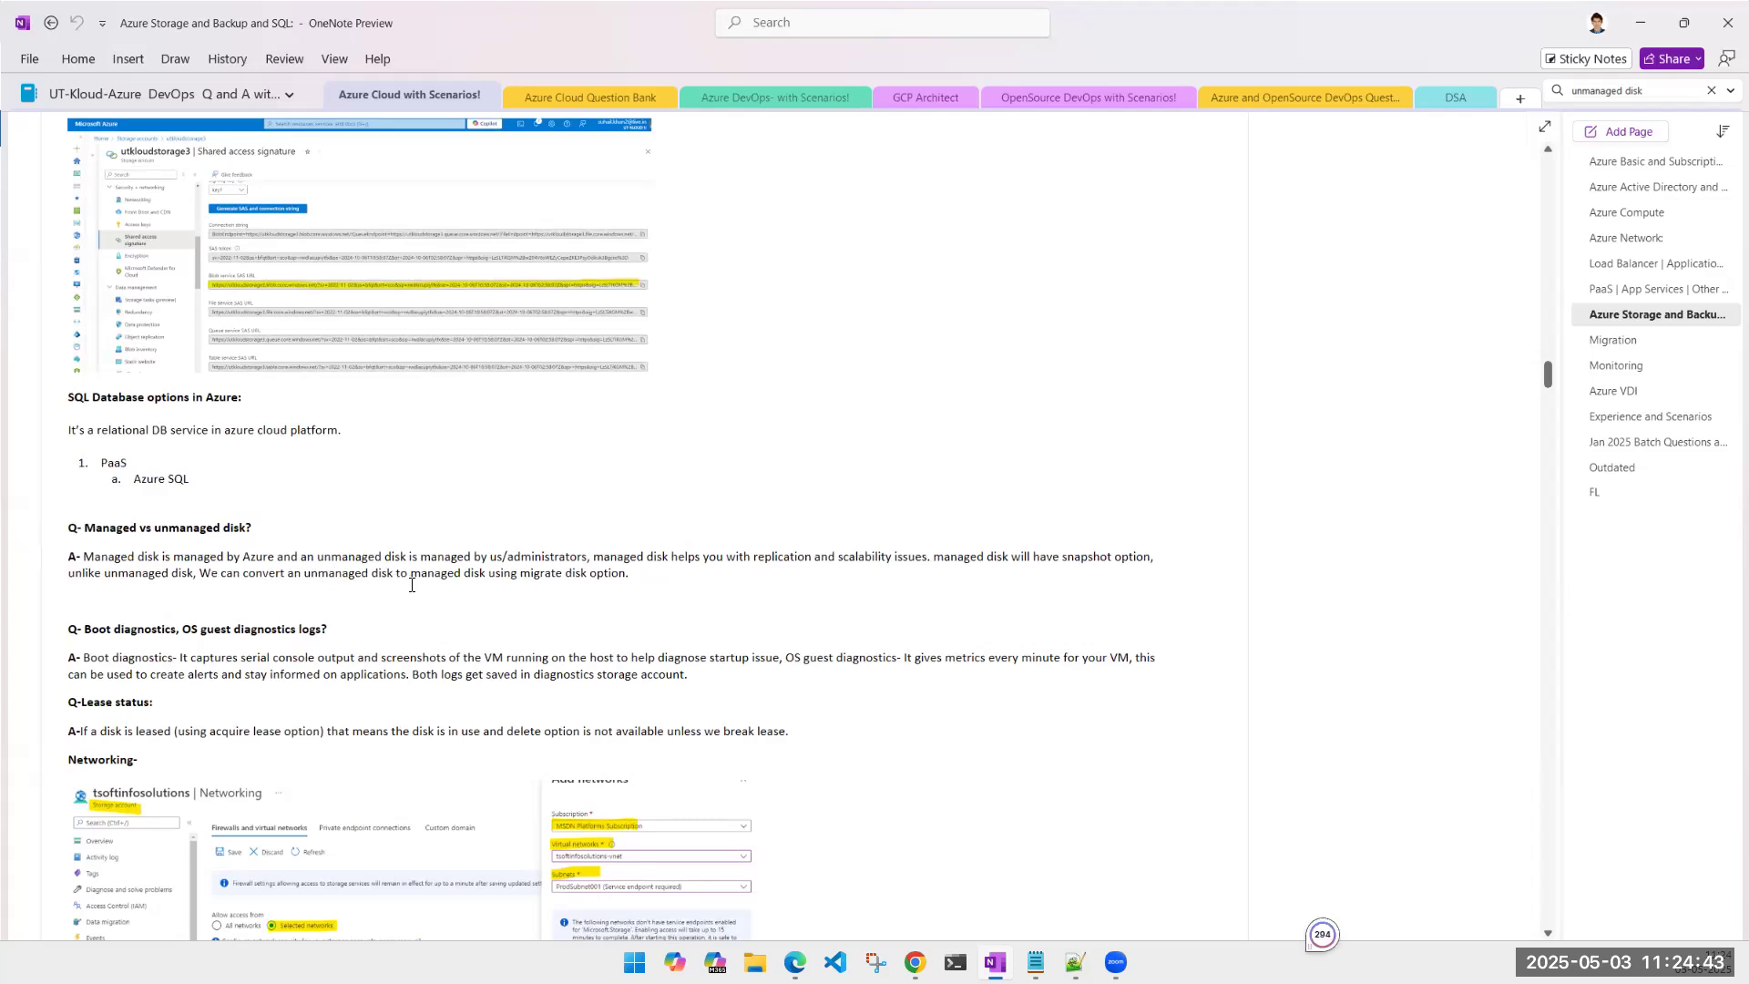
pyautogui.click(625, 577)
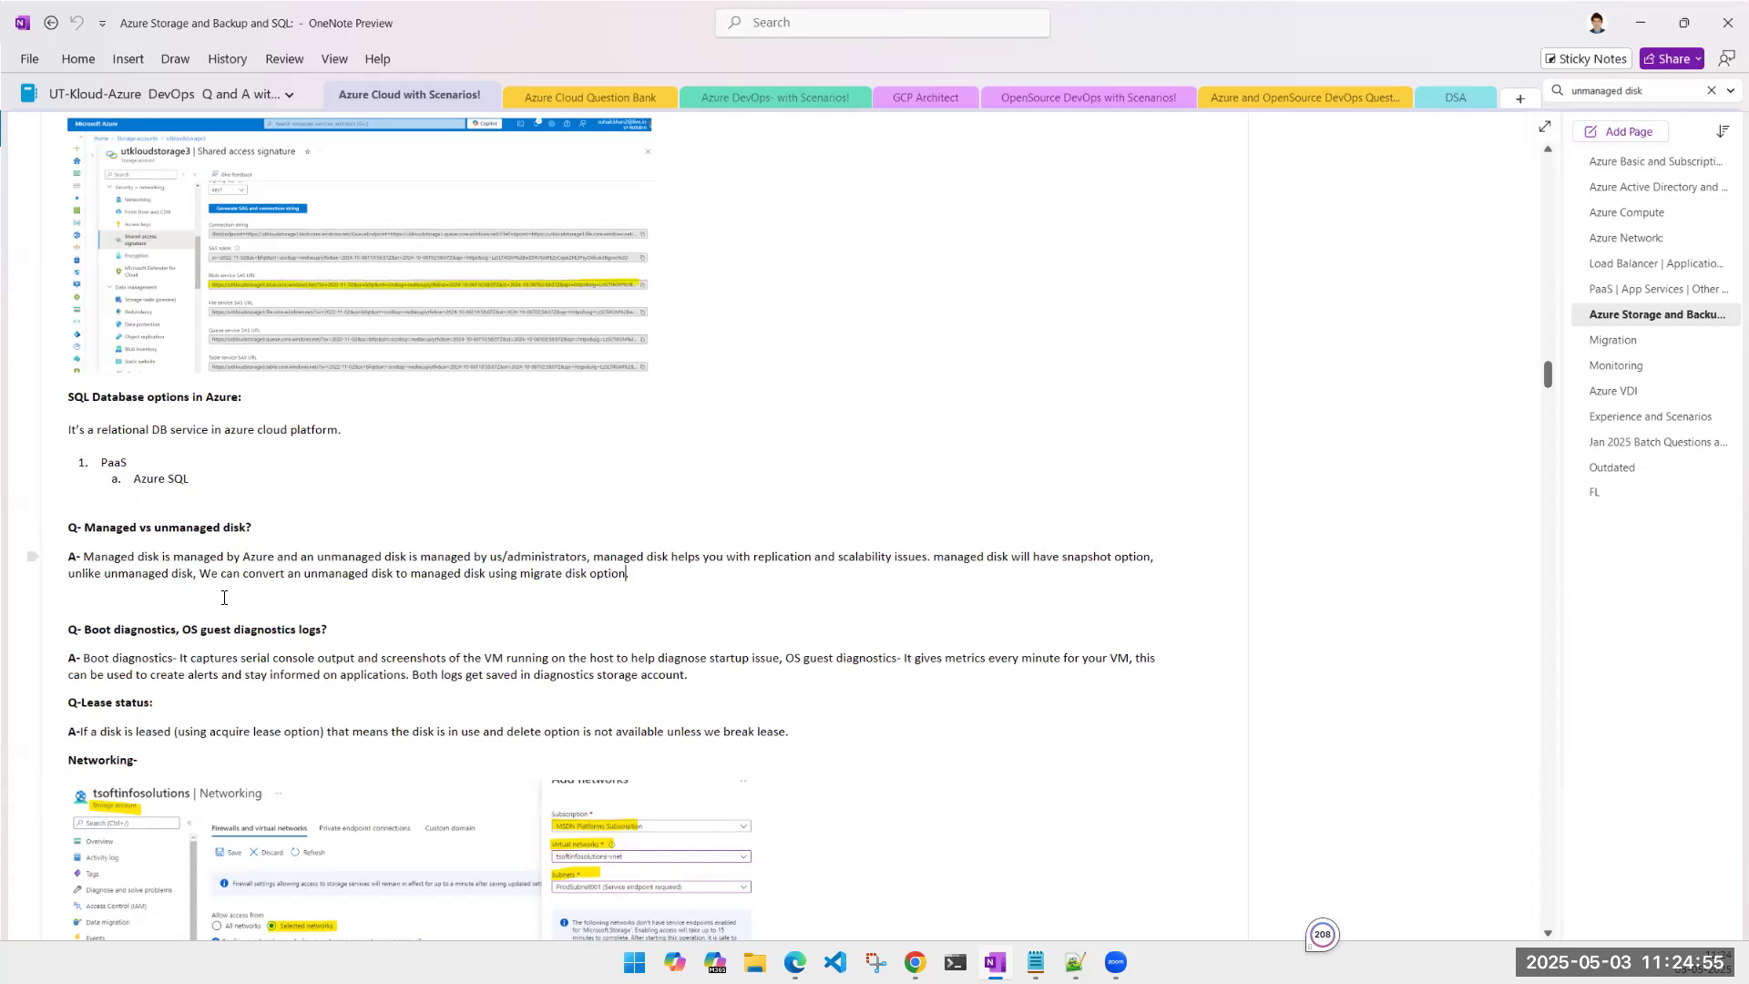
pyautogui.moveTo(223, 597); pyautogui.dragTo(68, 526)
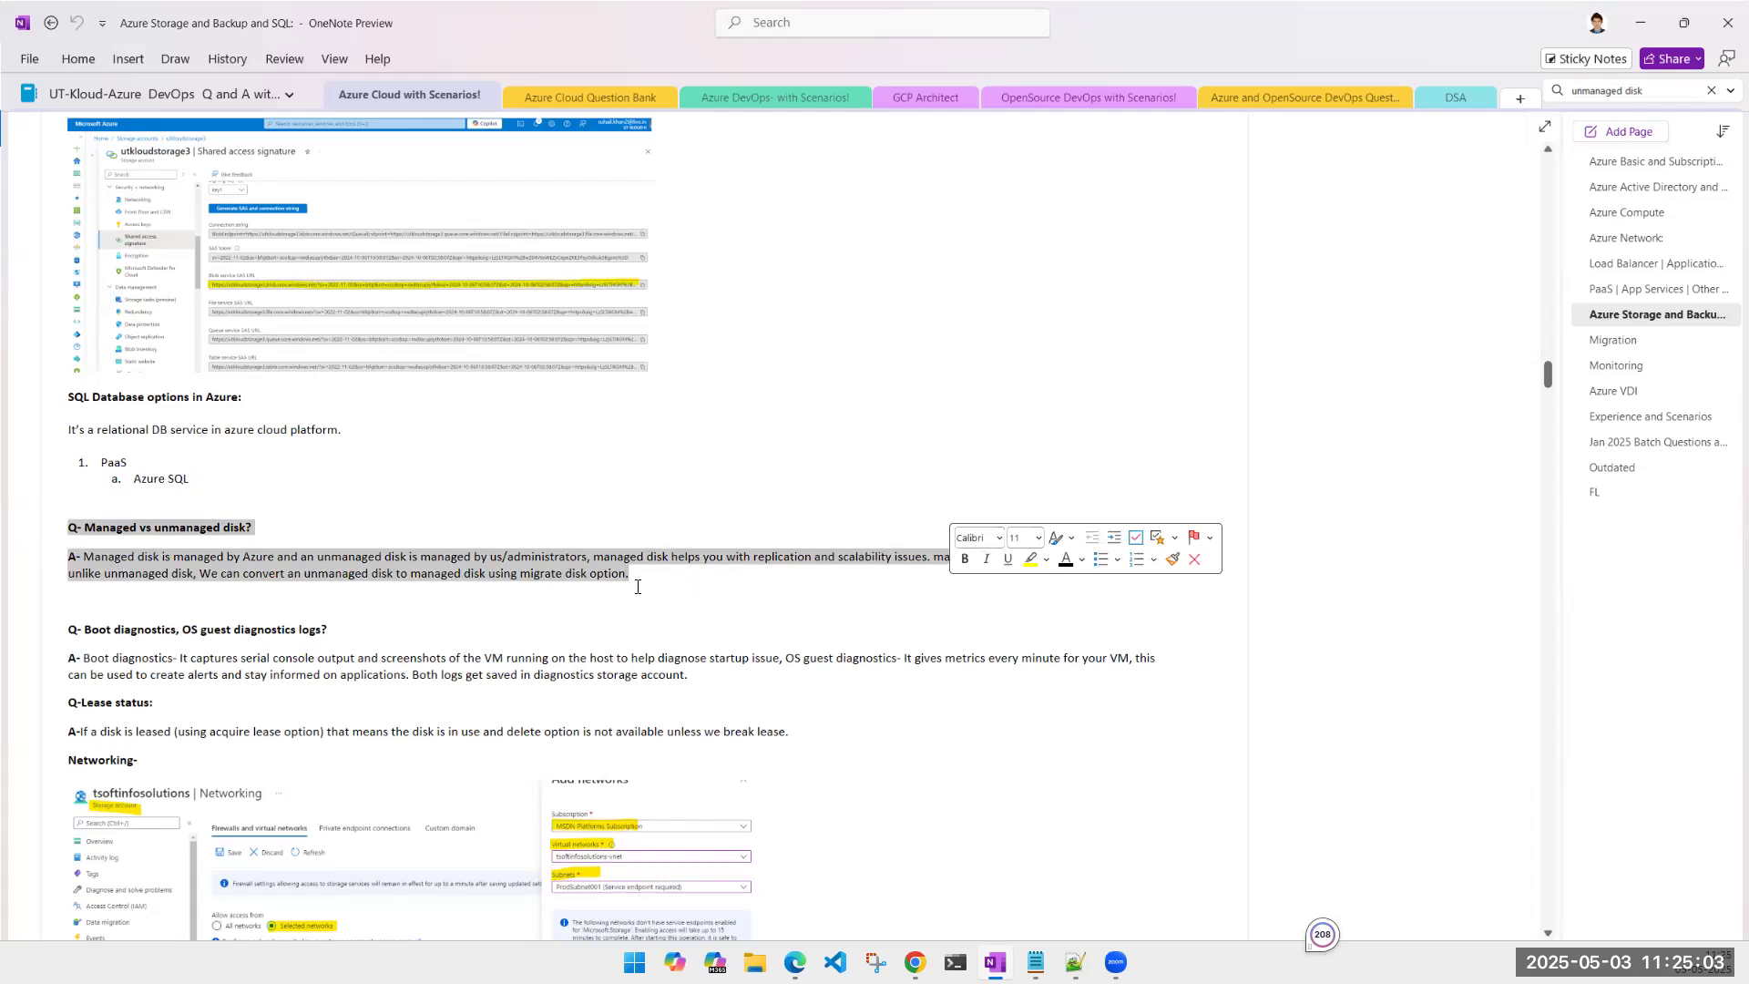
pyautogui.press('Right')
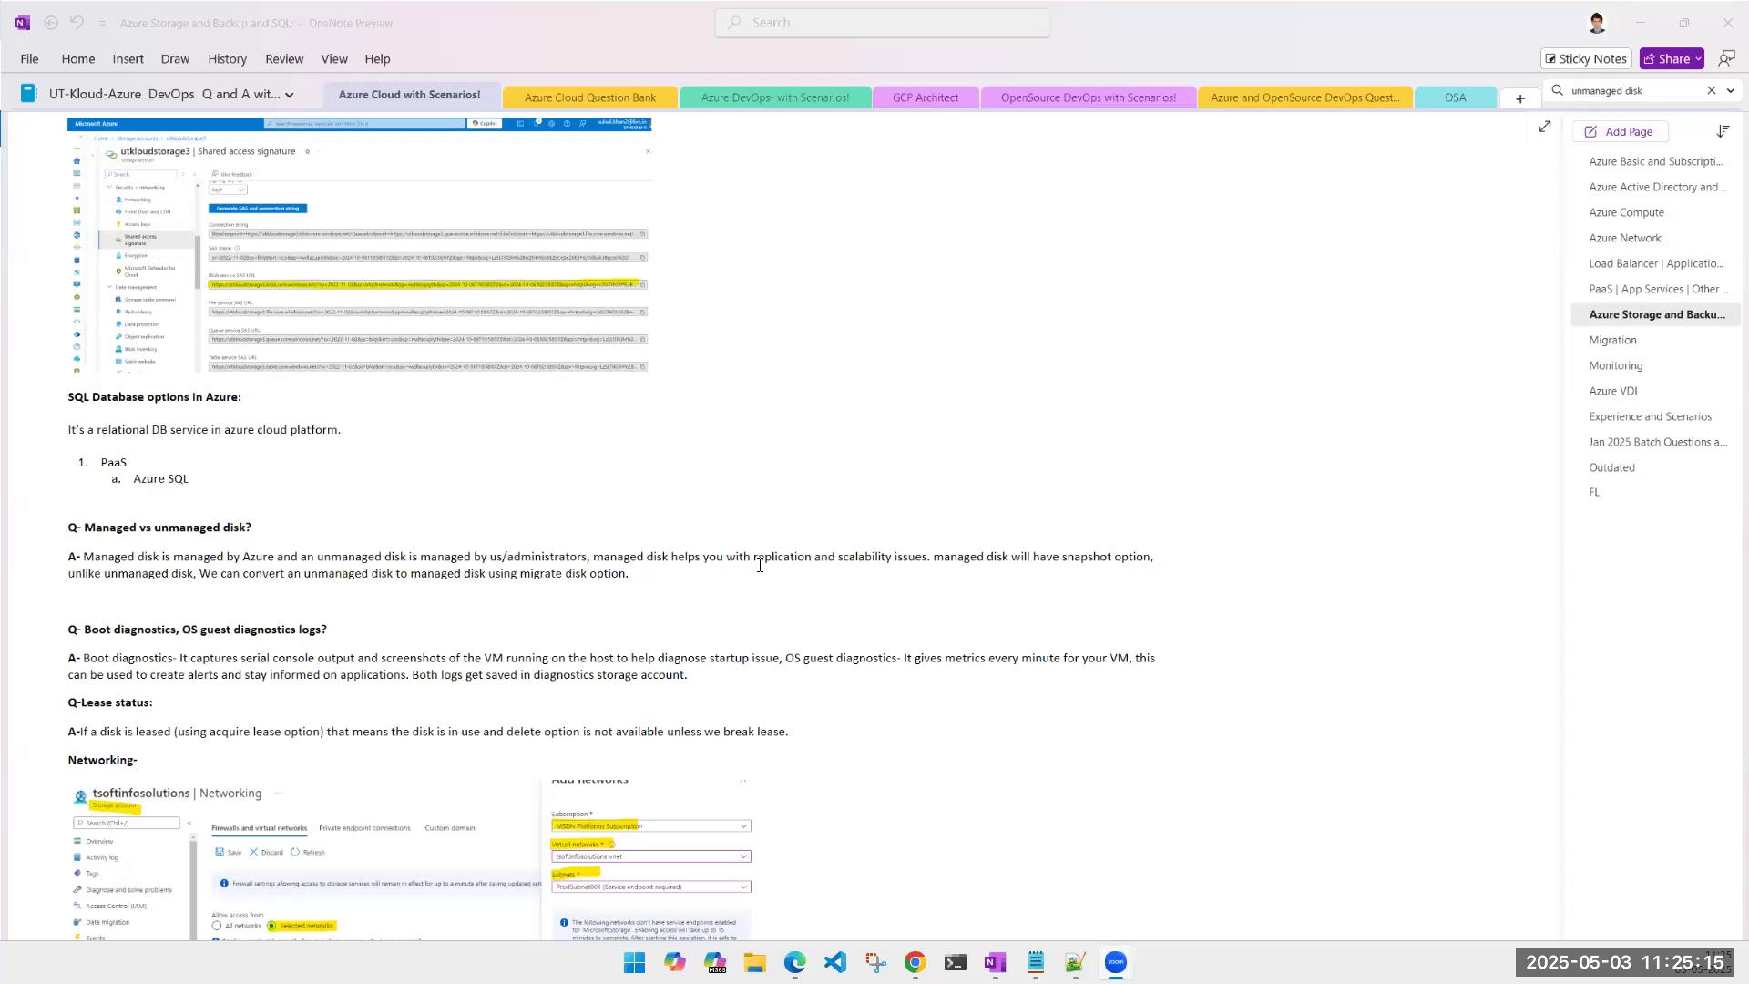
pyautogui.moveTo(636, 572); pyautogui.dragTo(60, 528)
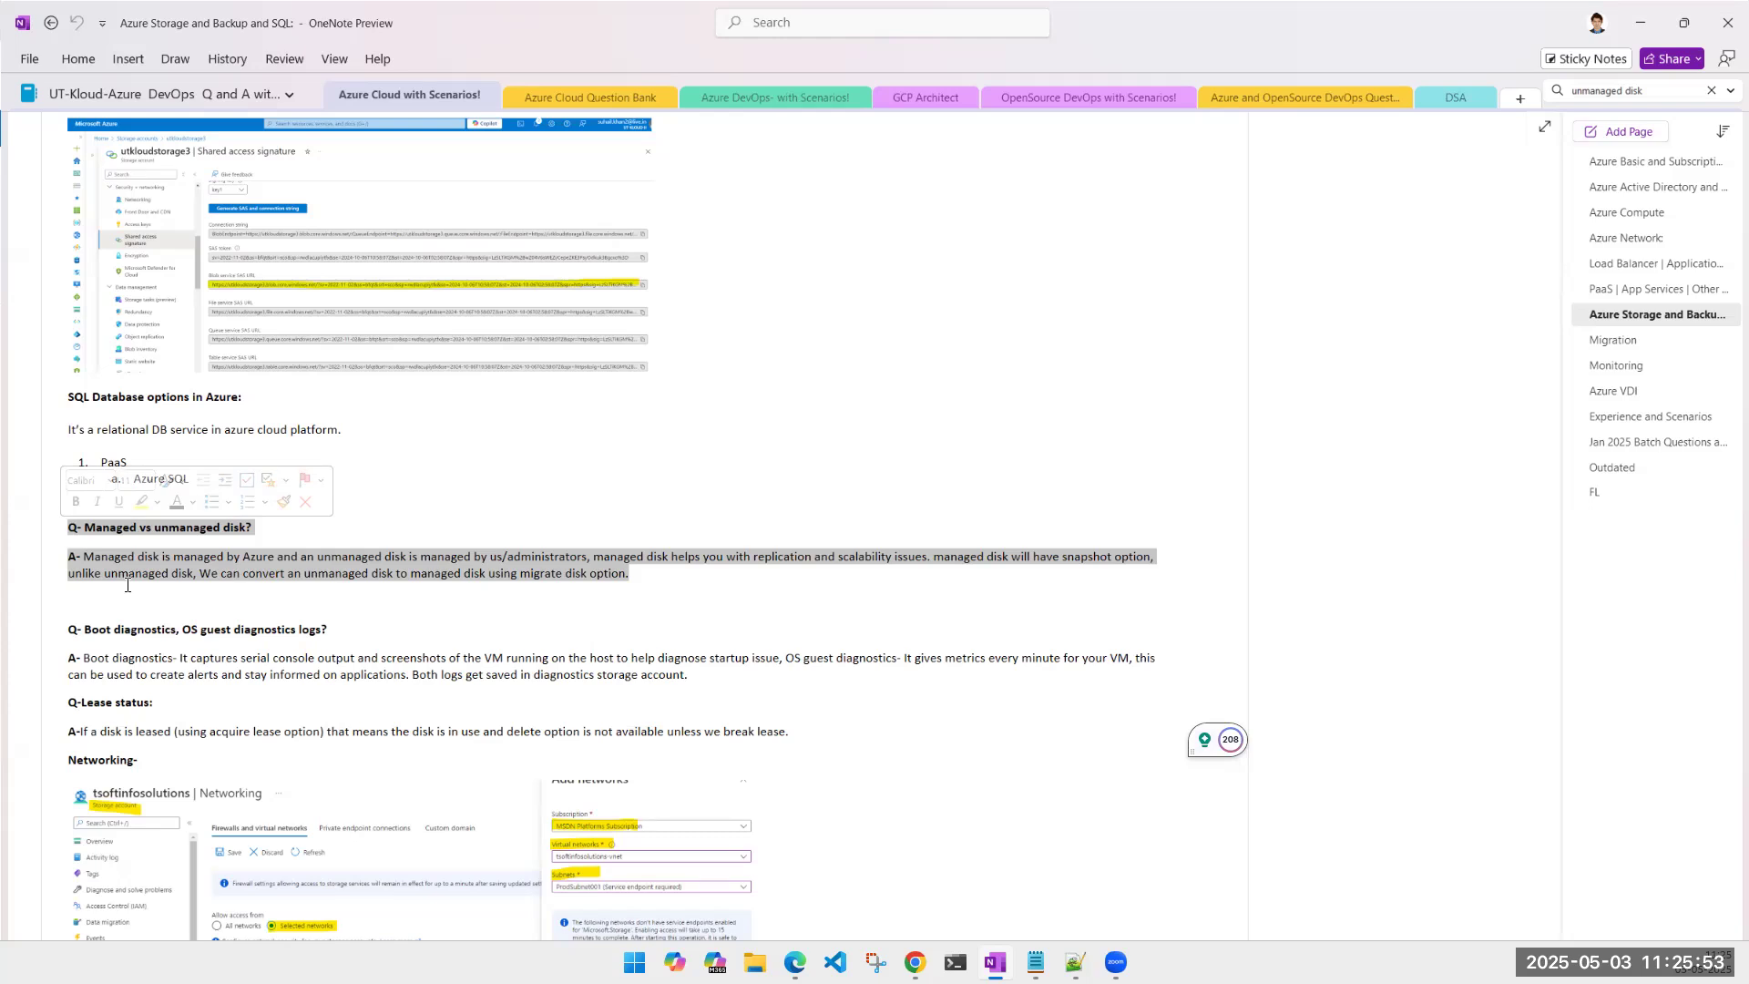
# Step: Switch back to the Azure portal in the browser and review the OS disk size options for the virtual machine
pyautogui.click(1639, 23)
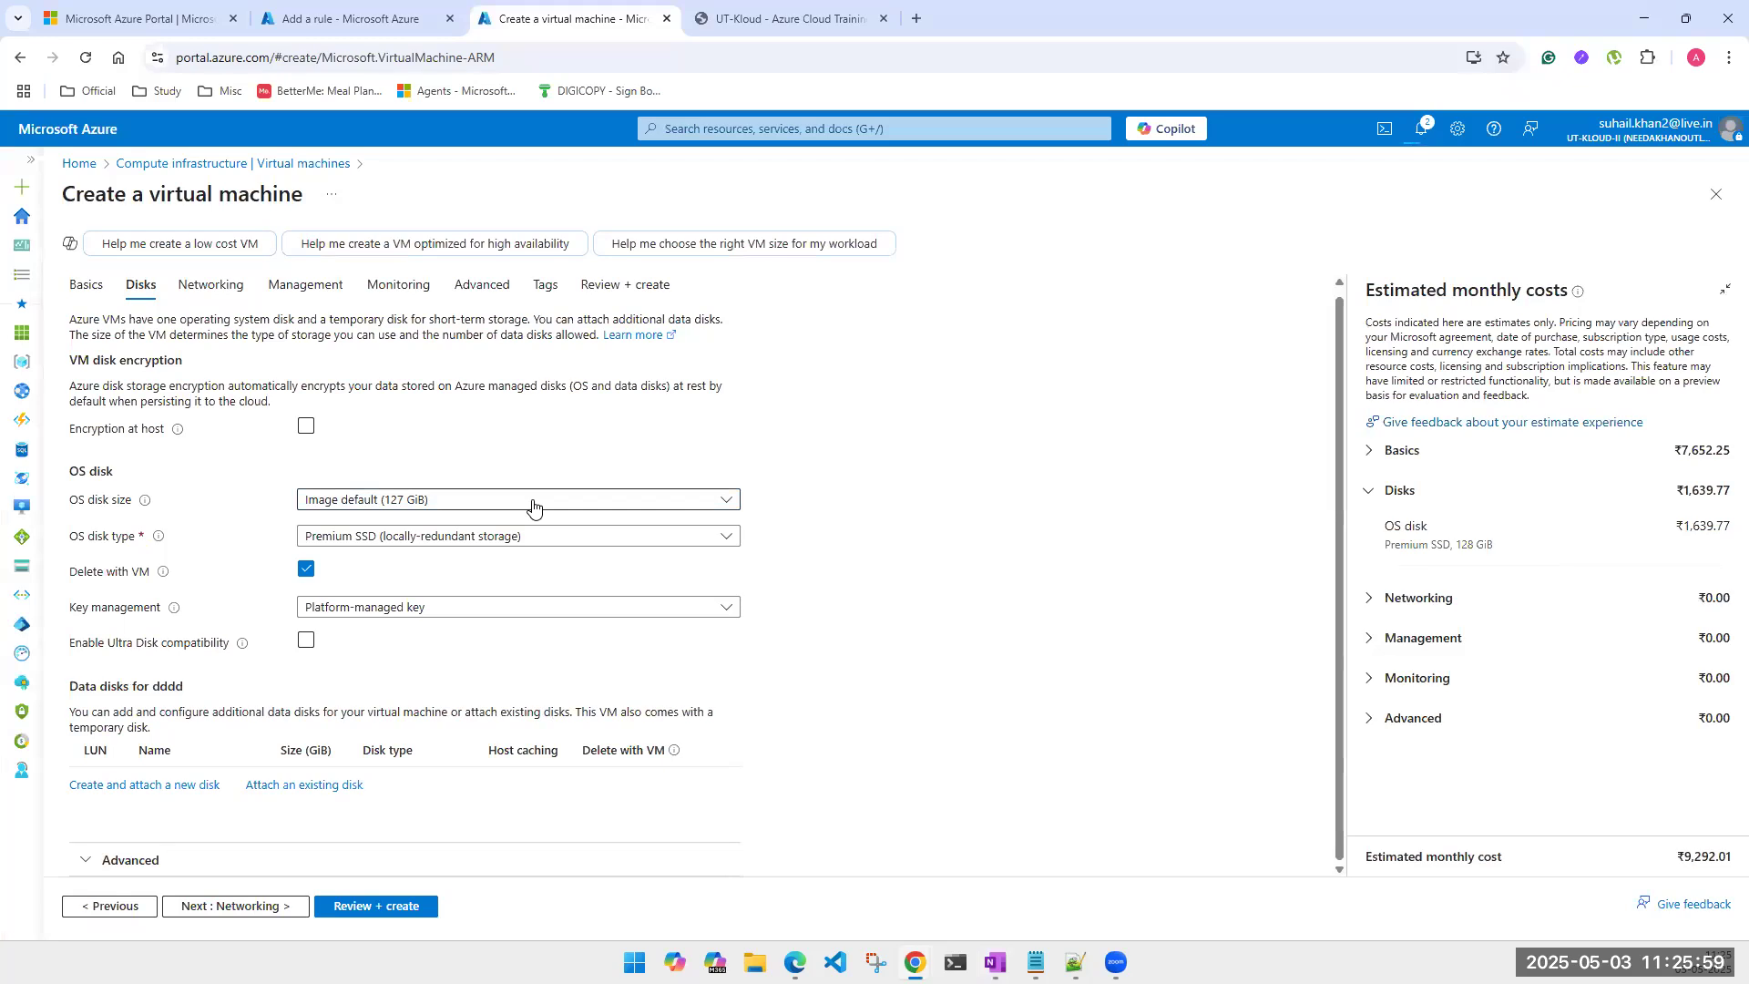
pyautogui.click(484, 511)
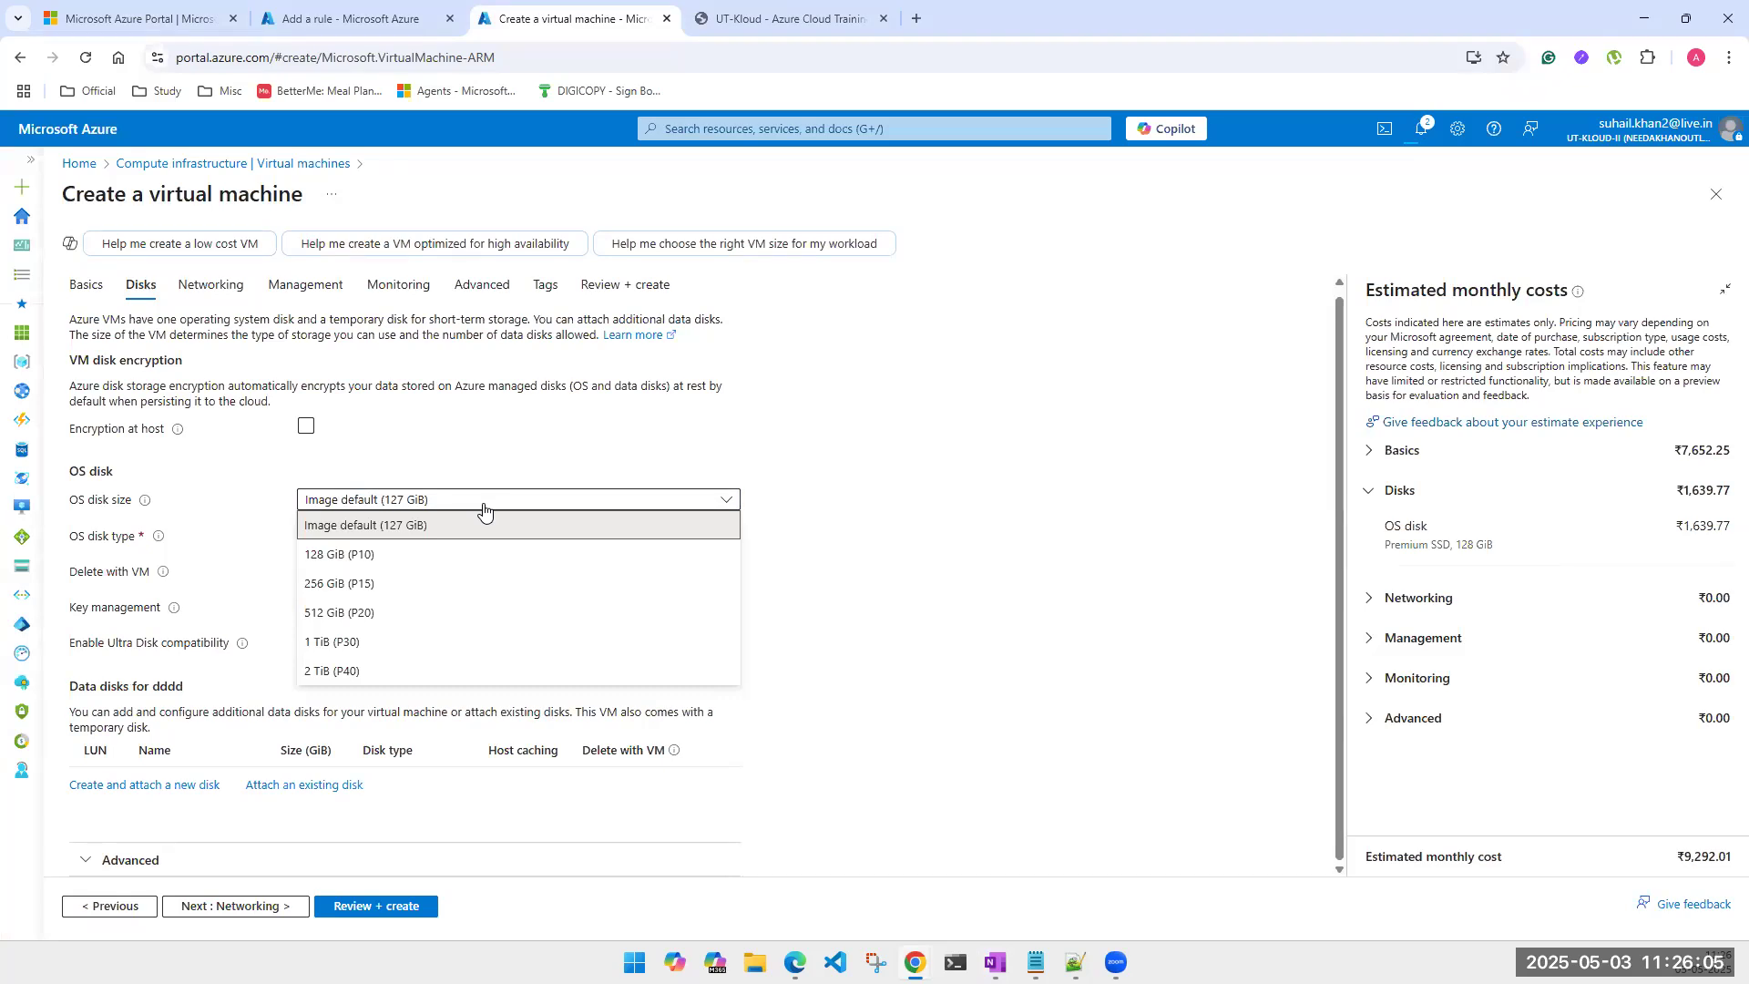
pyautogui.click(933, 593)
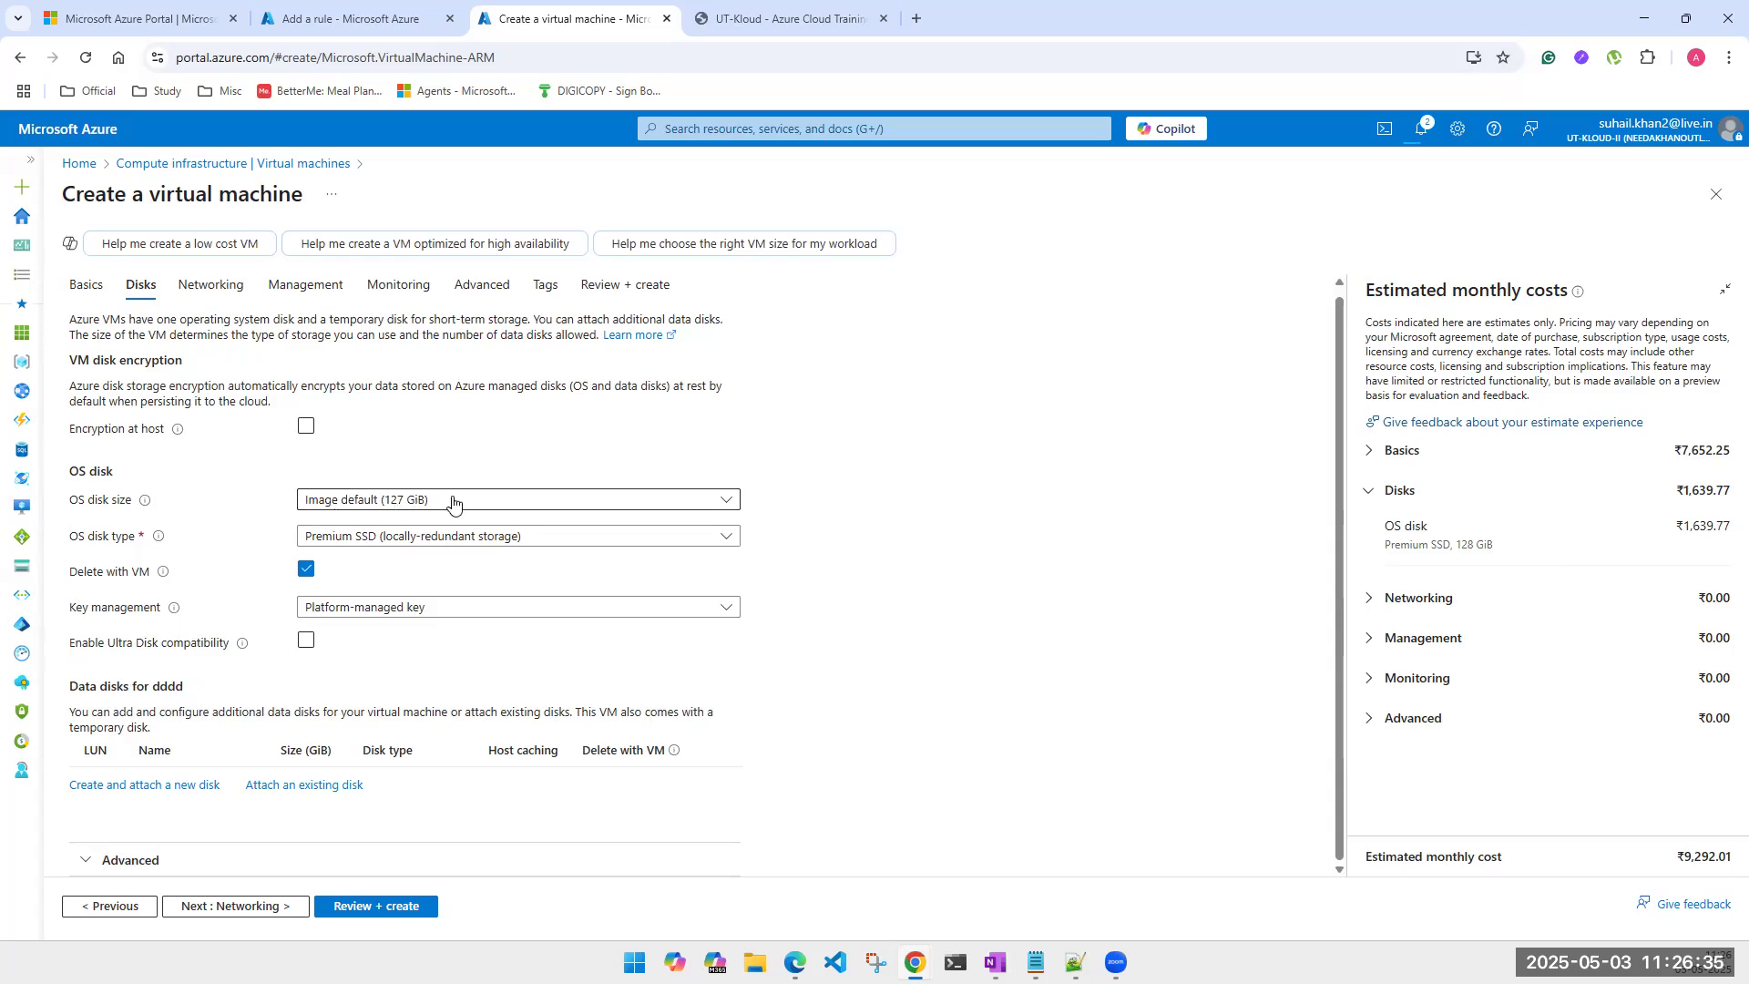
pyautogui.click(391, 508)
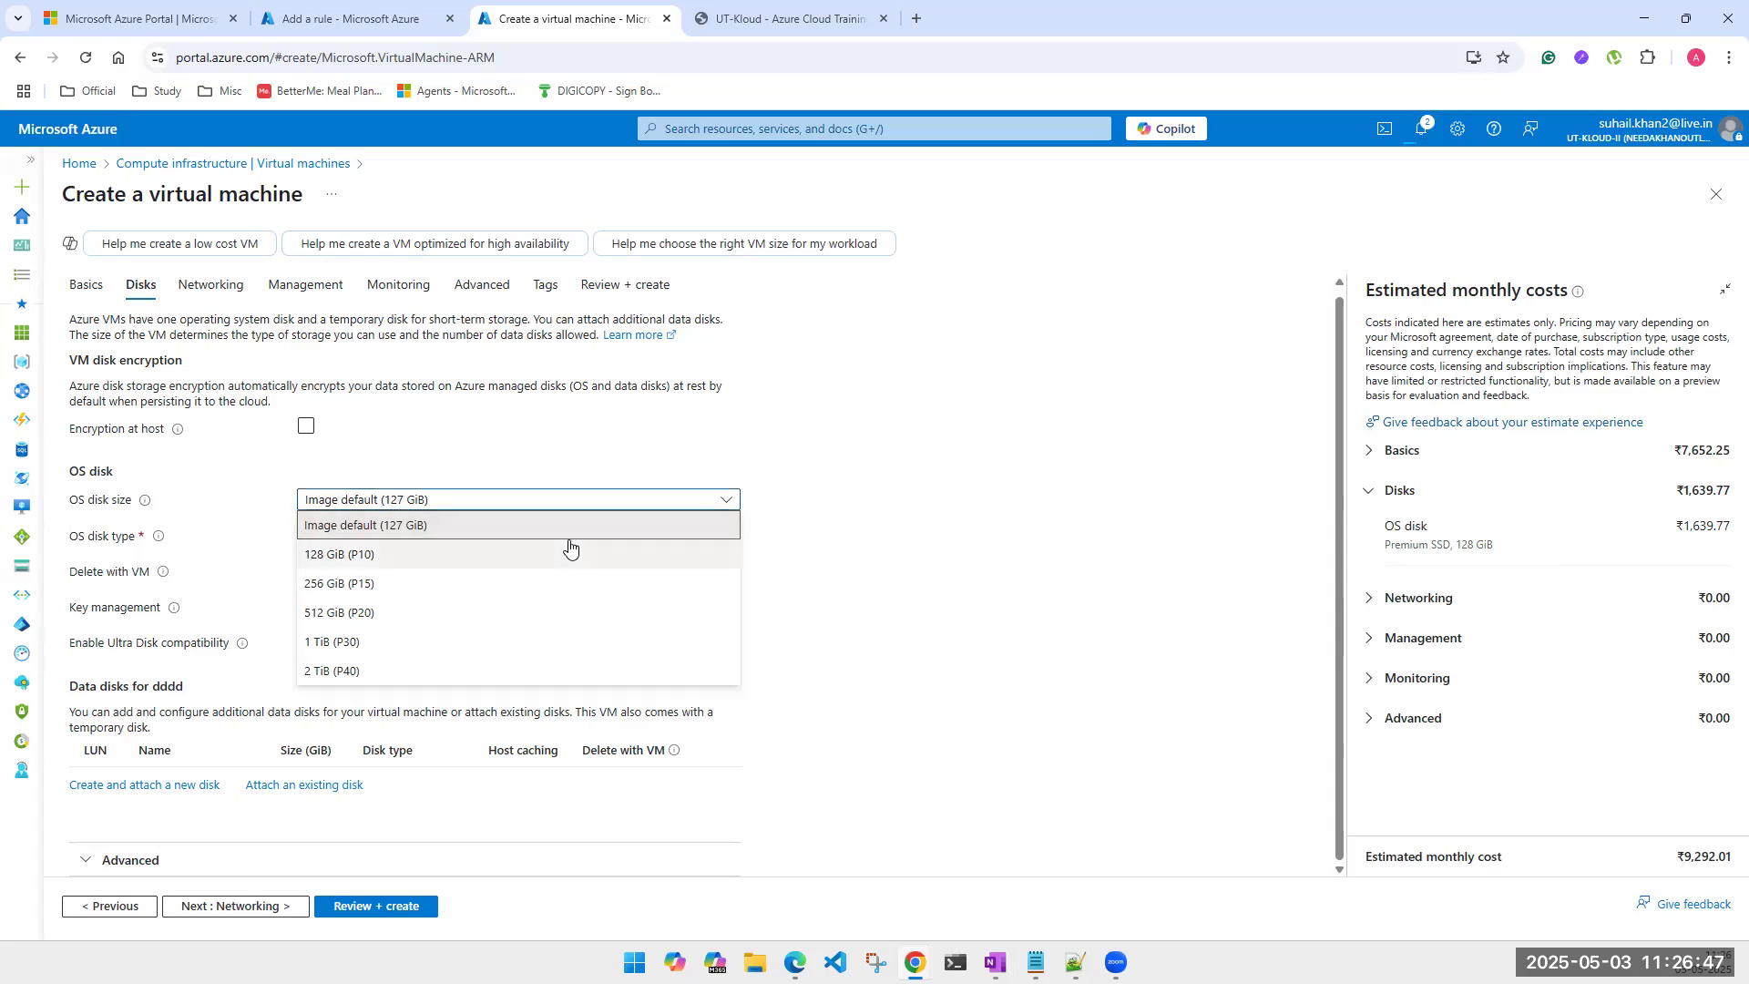
pyautogui.click(871, 516)
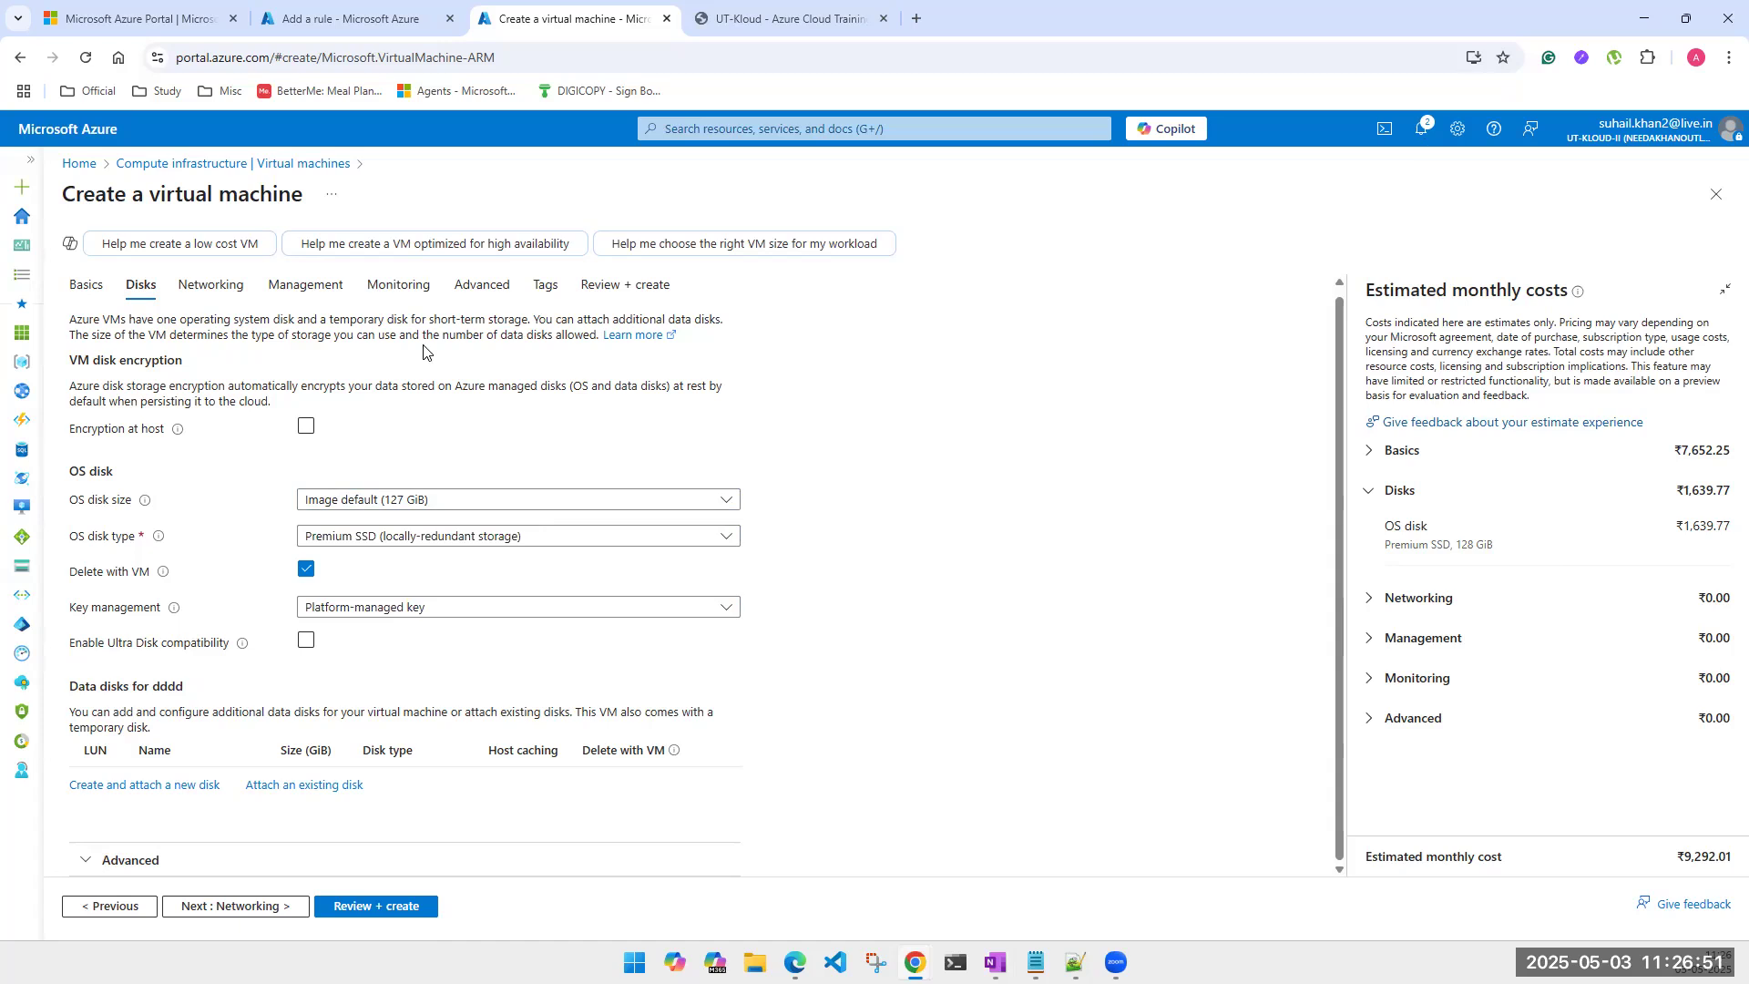
# Step: Discard the unsaved virtual machine setup in favour of the Storage accounts list, and glance at the open lifecycle rule draft
pyautogui.click(342, 15)
pyautogui.click(549, 16)
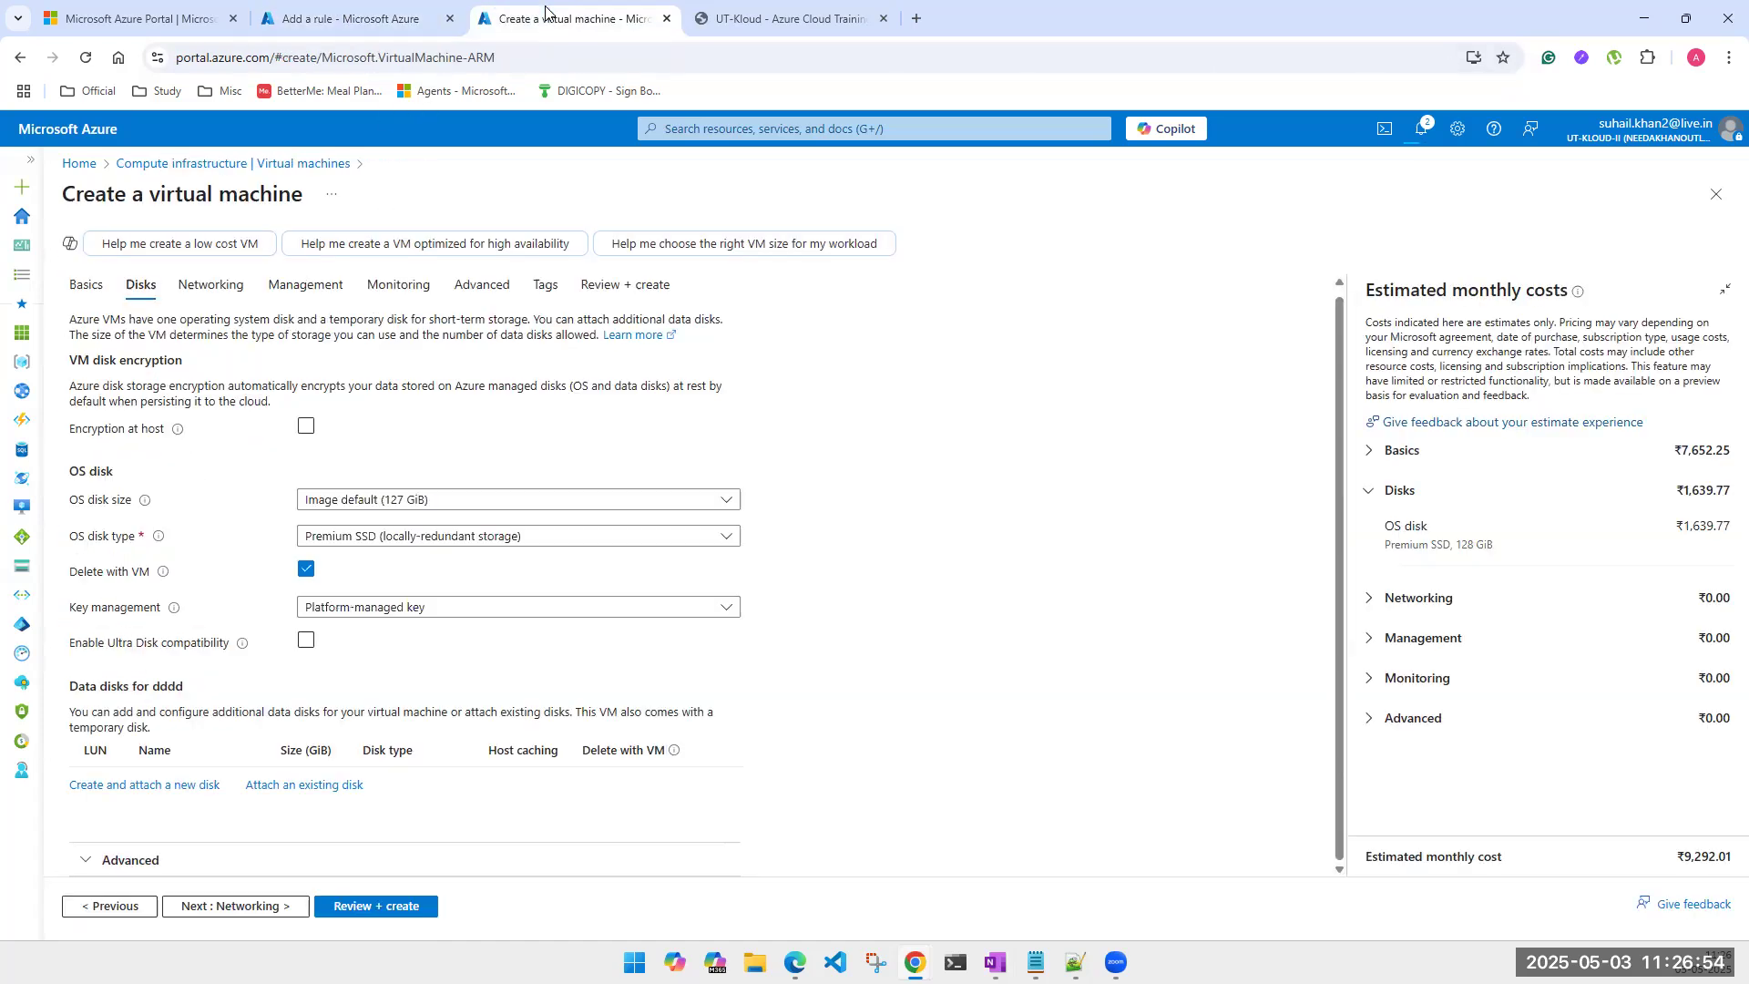
pyautogui.click(686, 132)
pyautogui.click(788, 428)
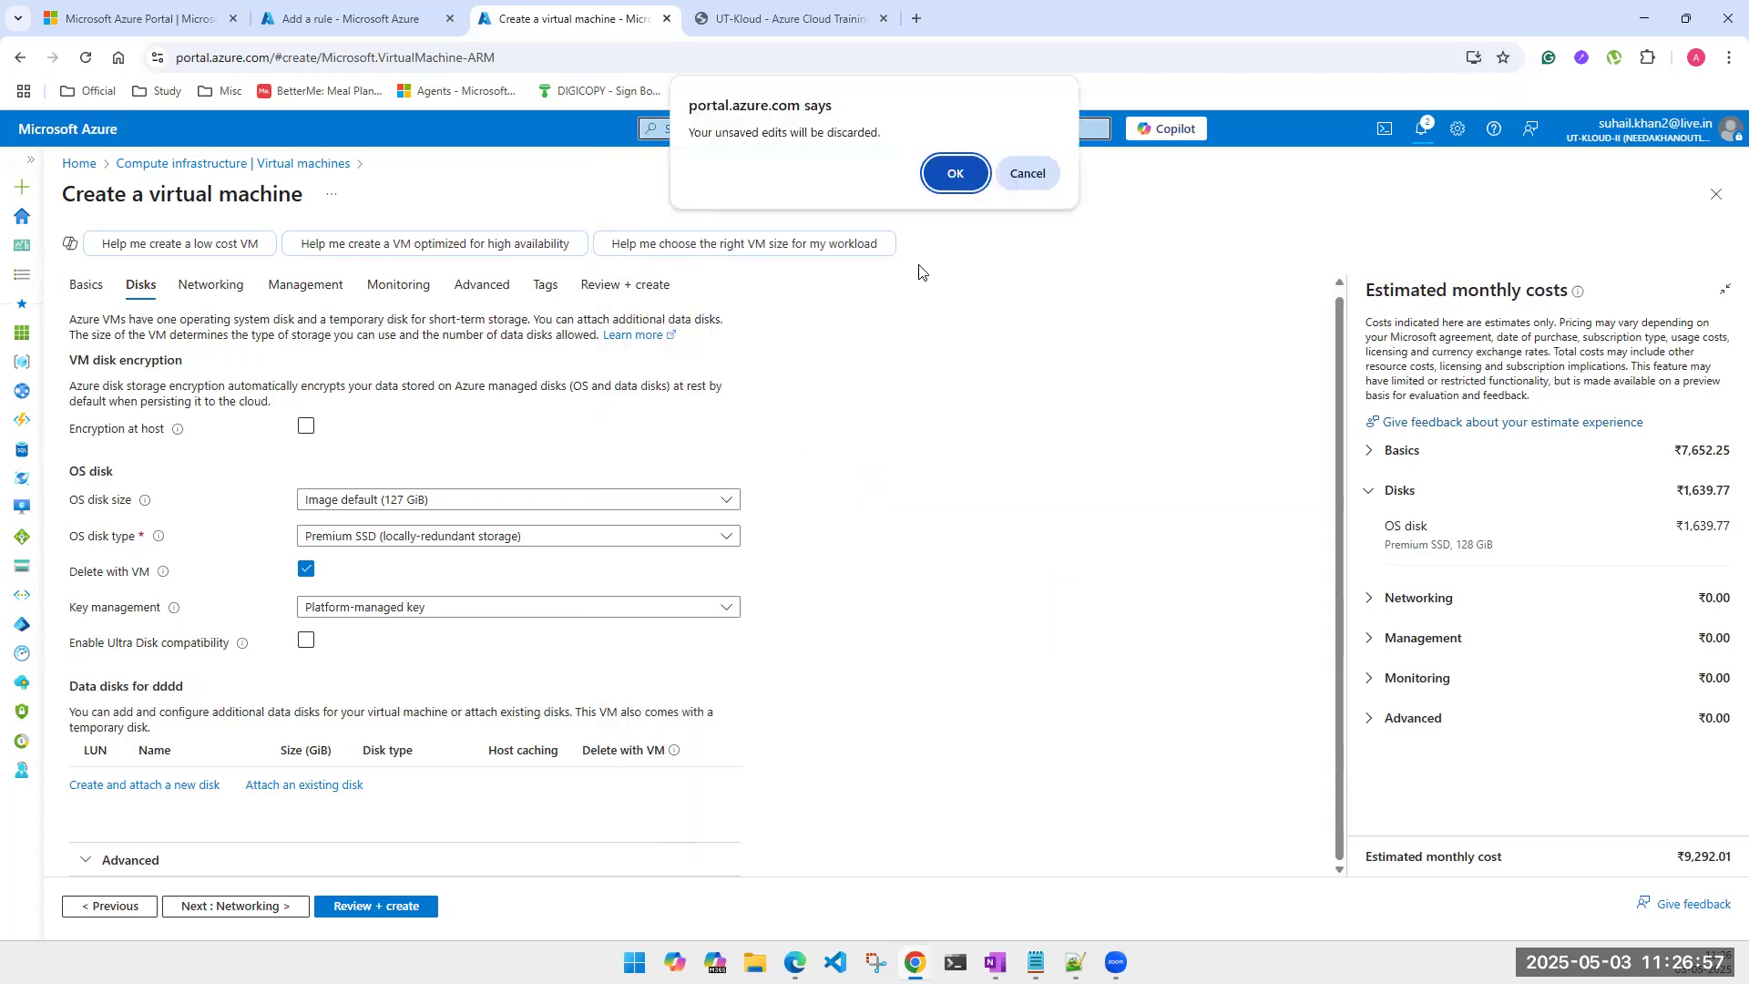
pyautogui.click(951, 173)
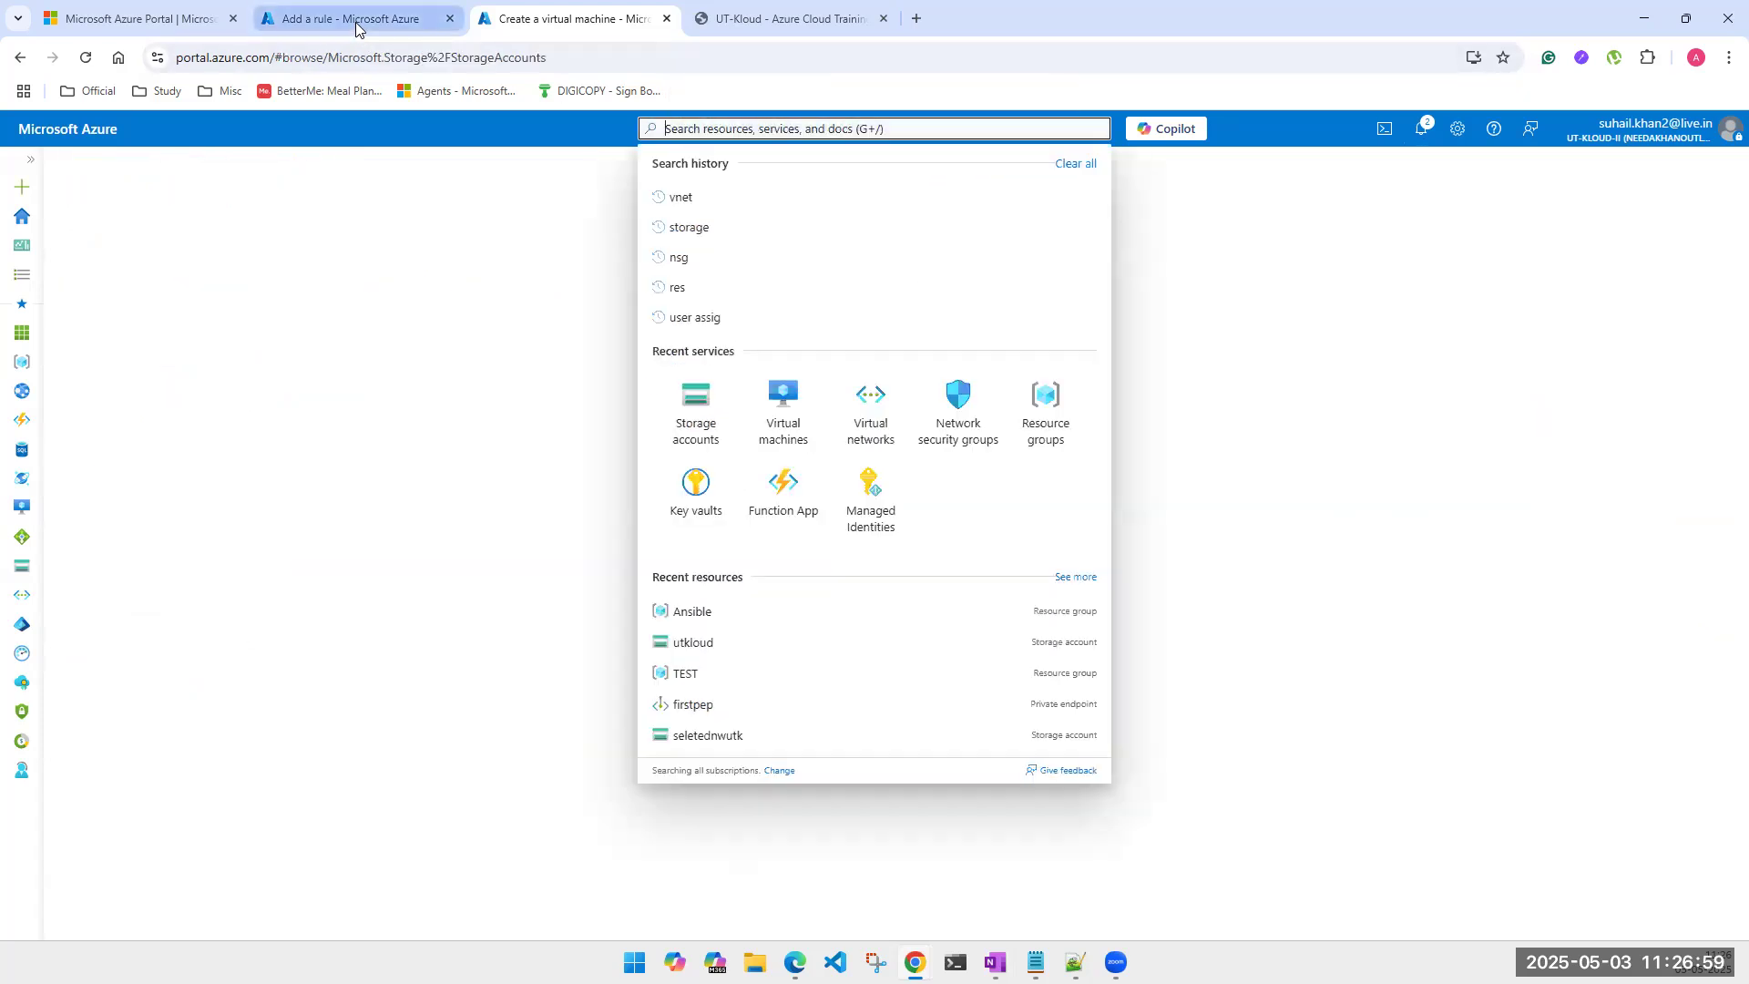
pyautogui.click(355, 22)
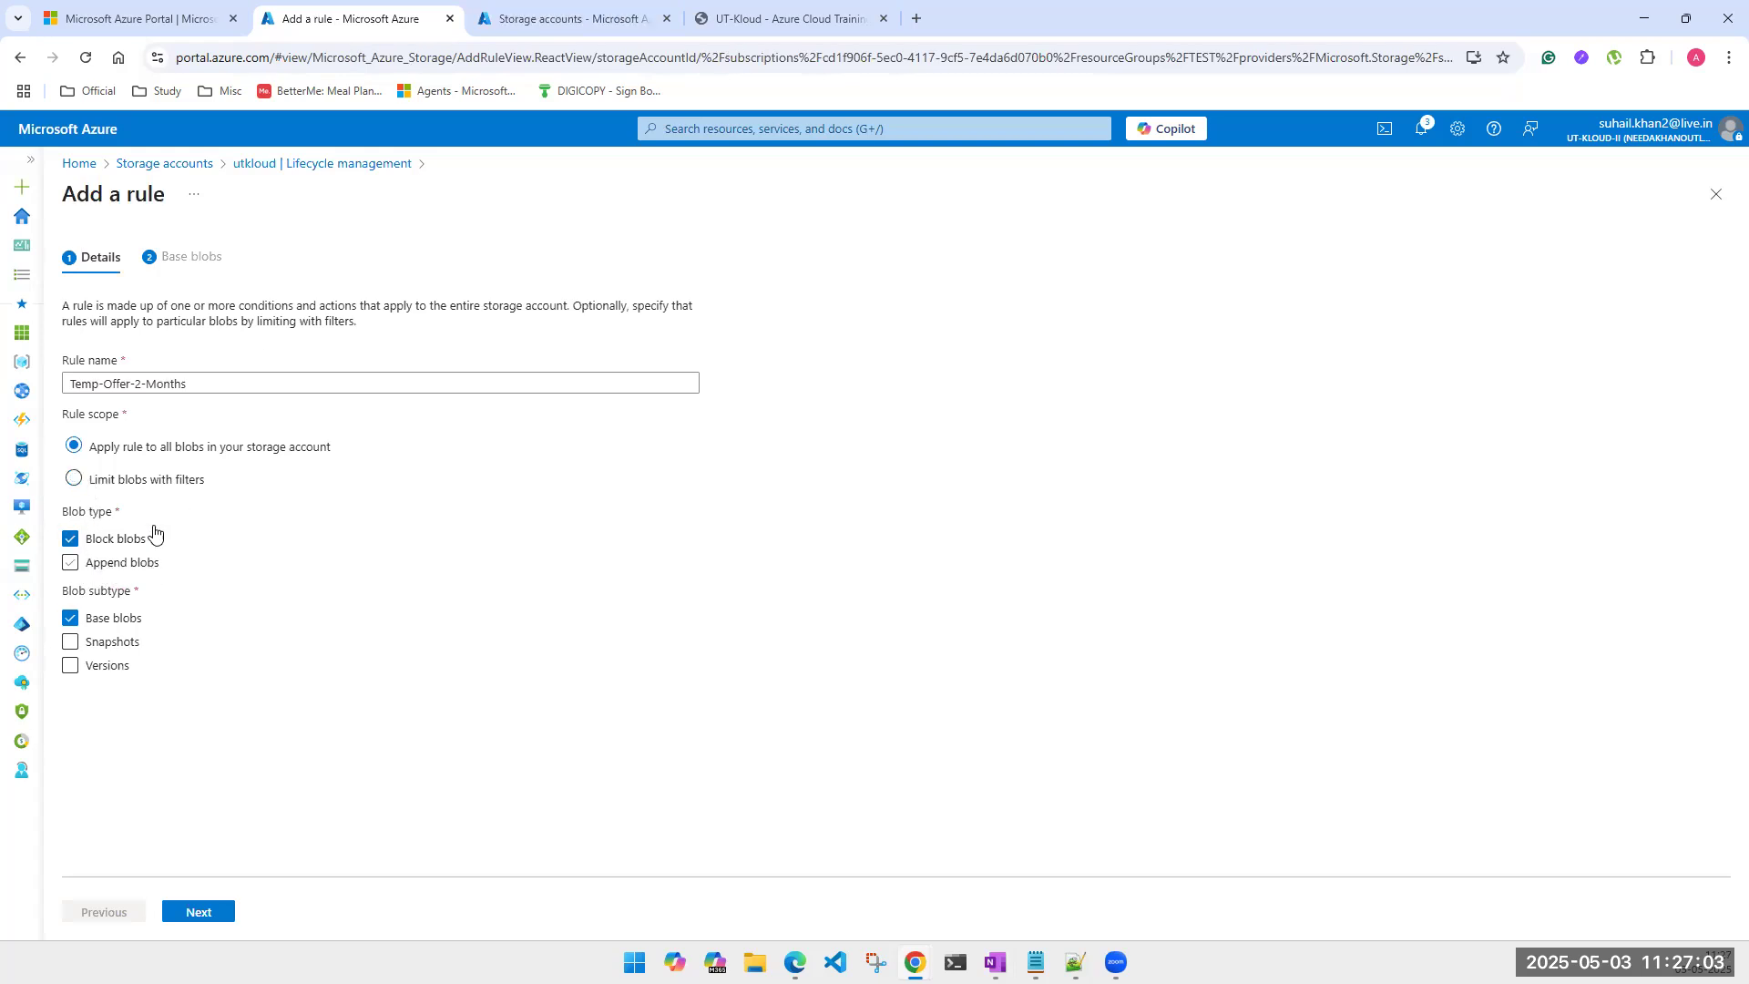
pyautogui.click(546, 18)
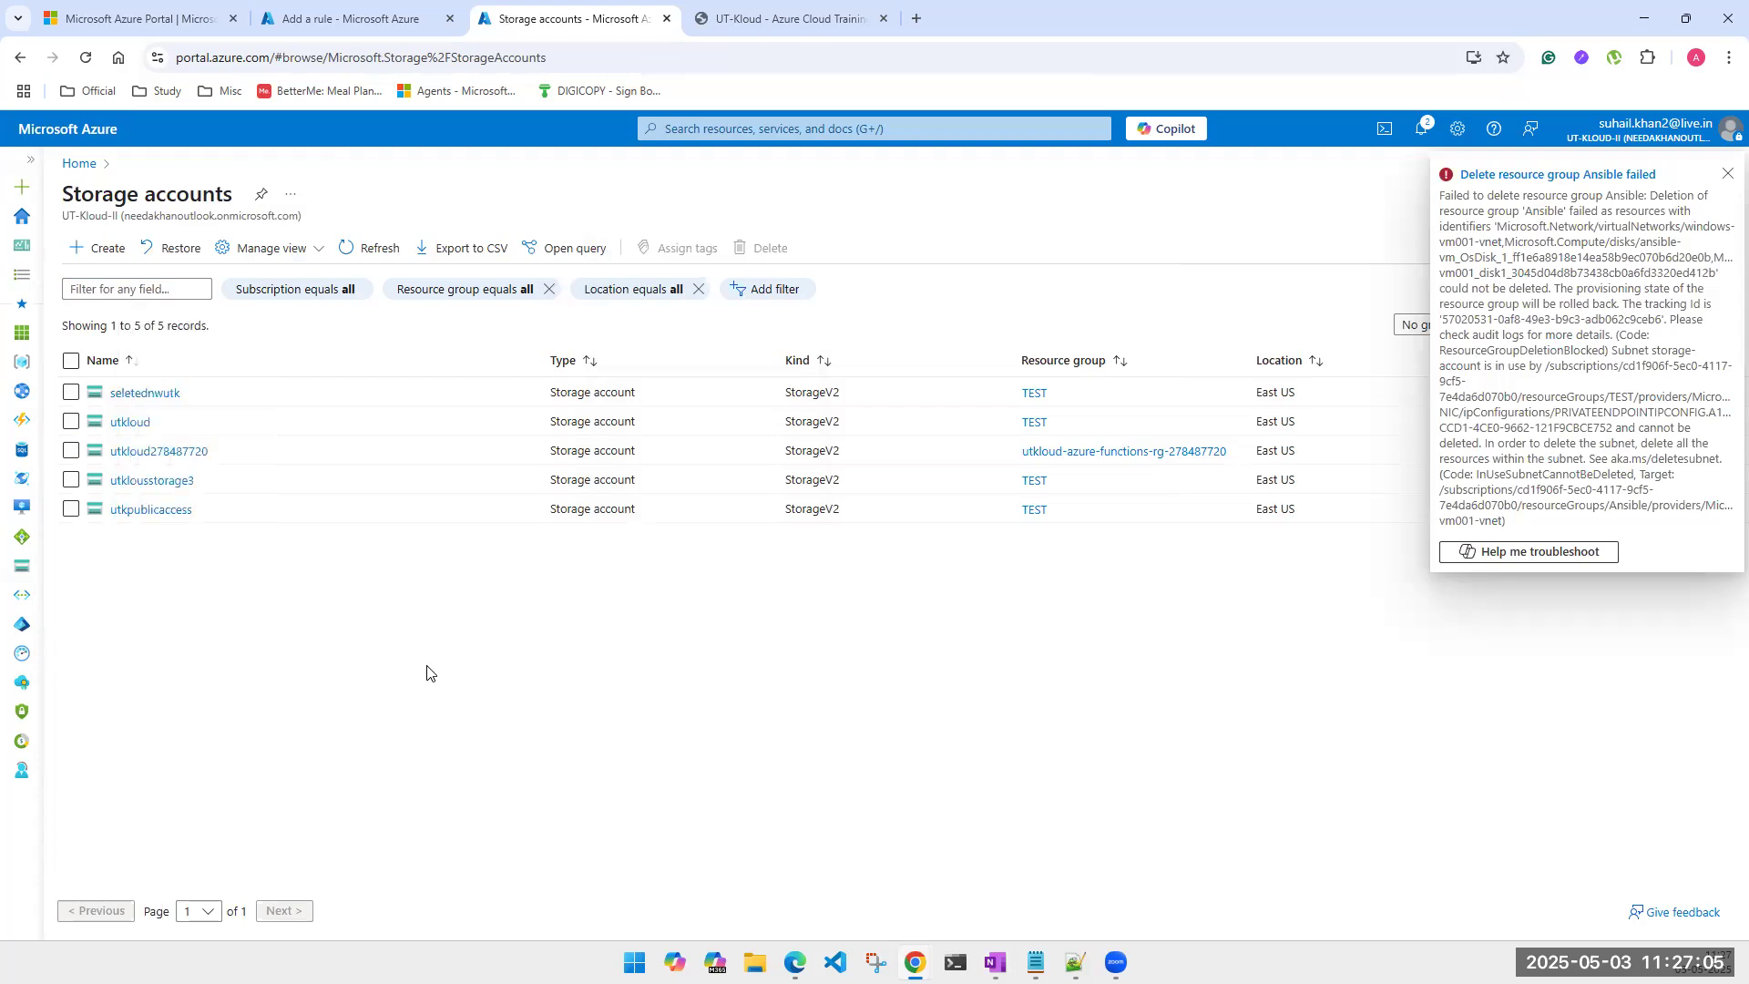
# Step: Open the utkloud storage account's containers and go into the secondfoledr container
pyautogui.click(130, 425)
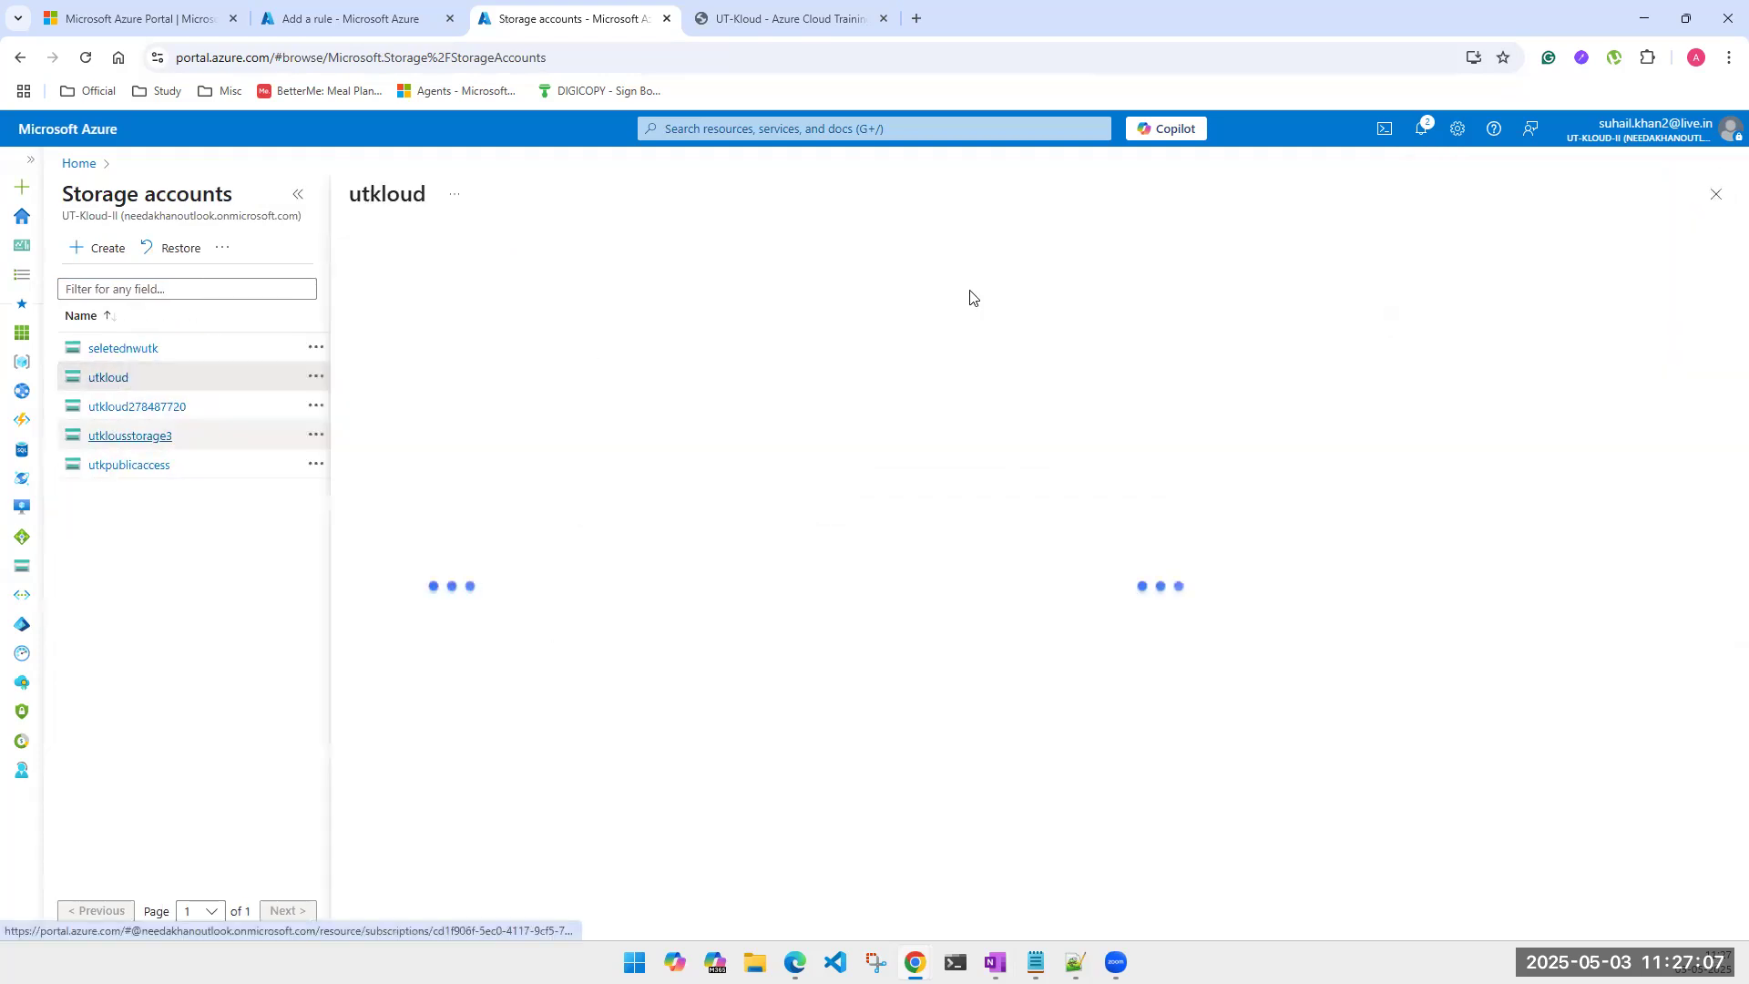
pyautogui.click(1419, 130)
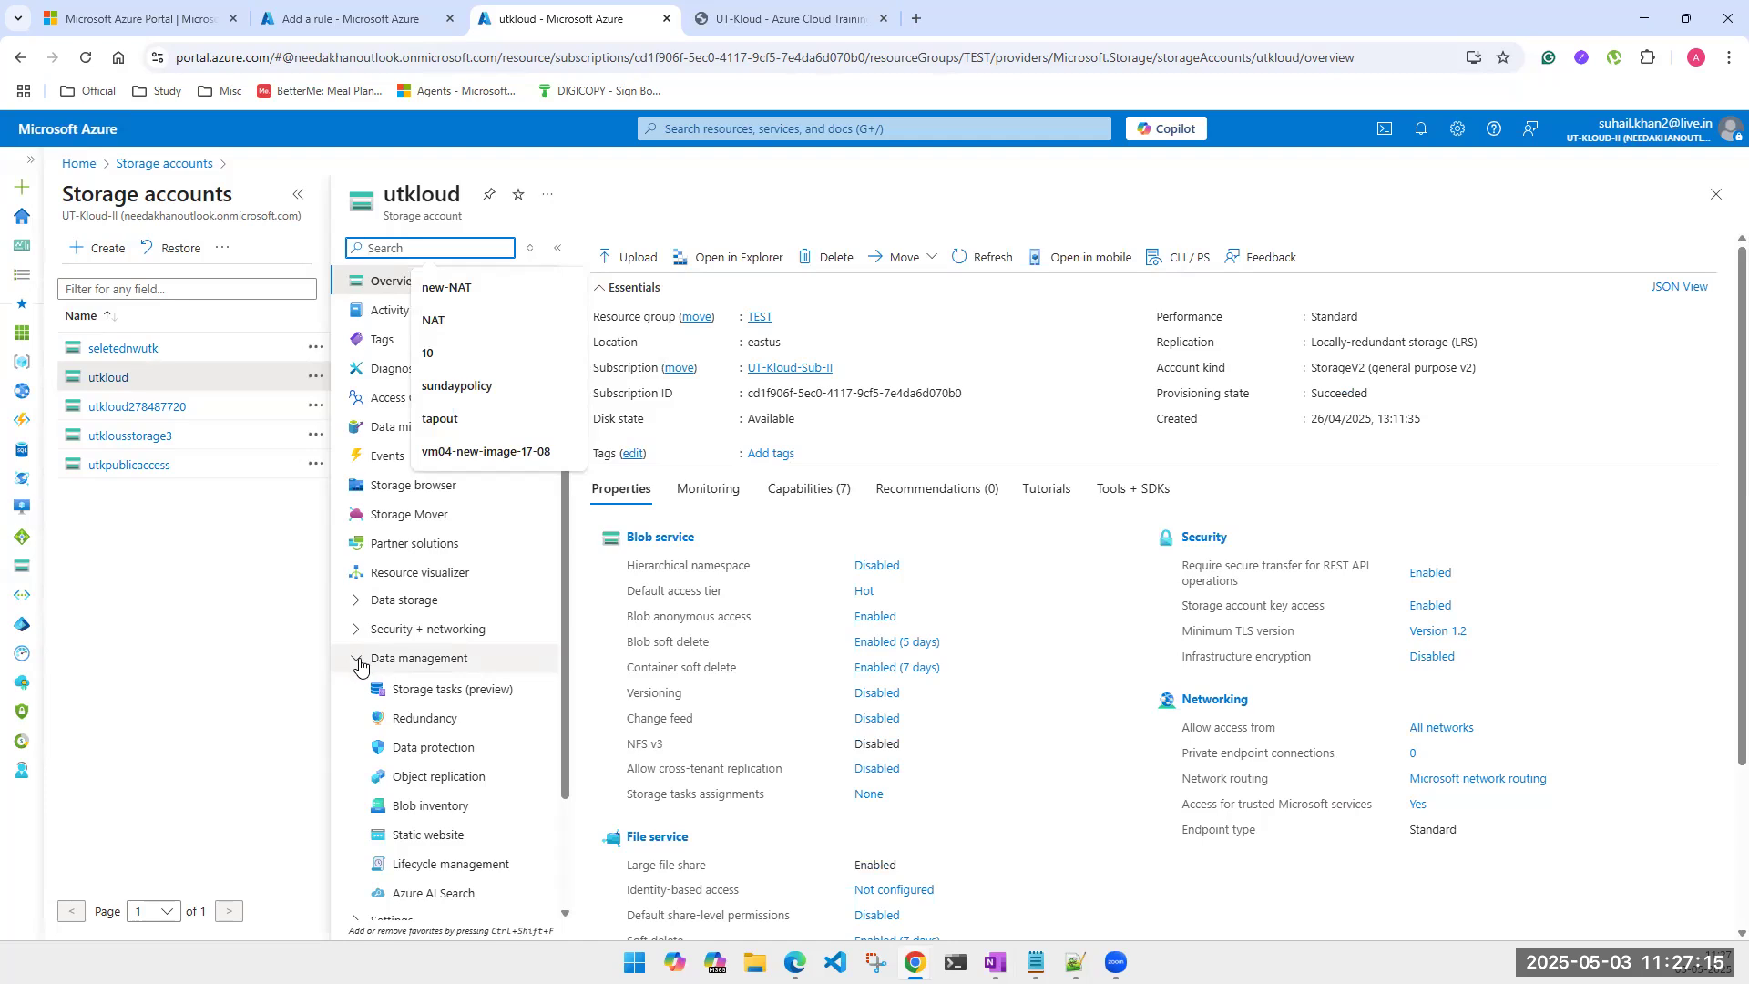
pyautogui.click(356, 599)
pyautogui.click(403, 632)
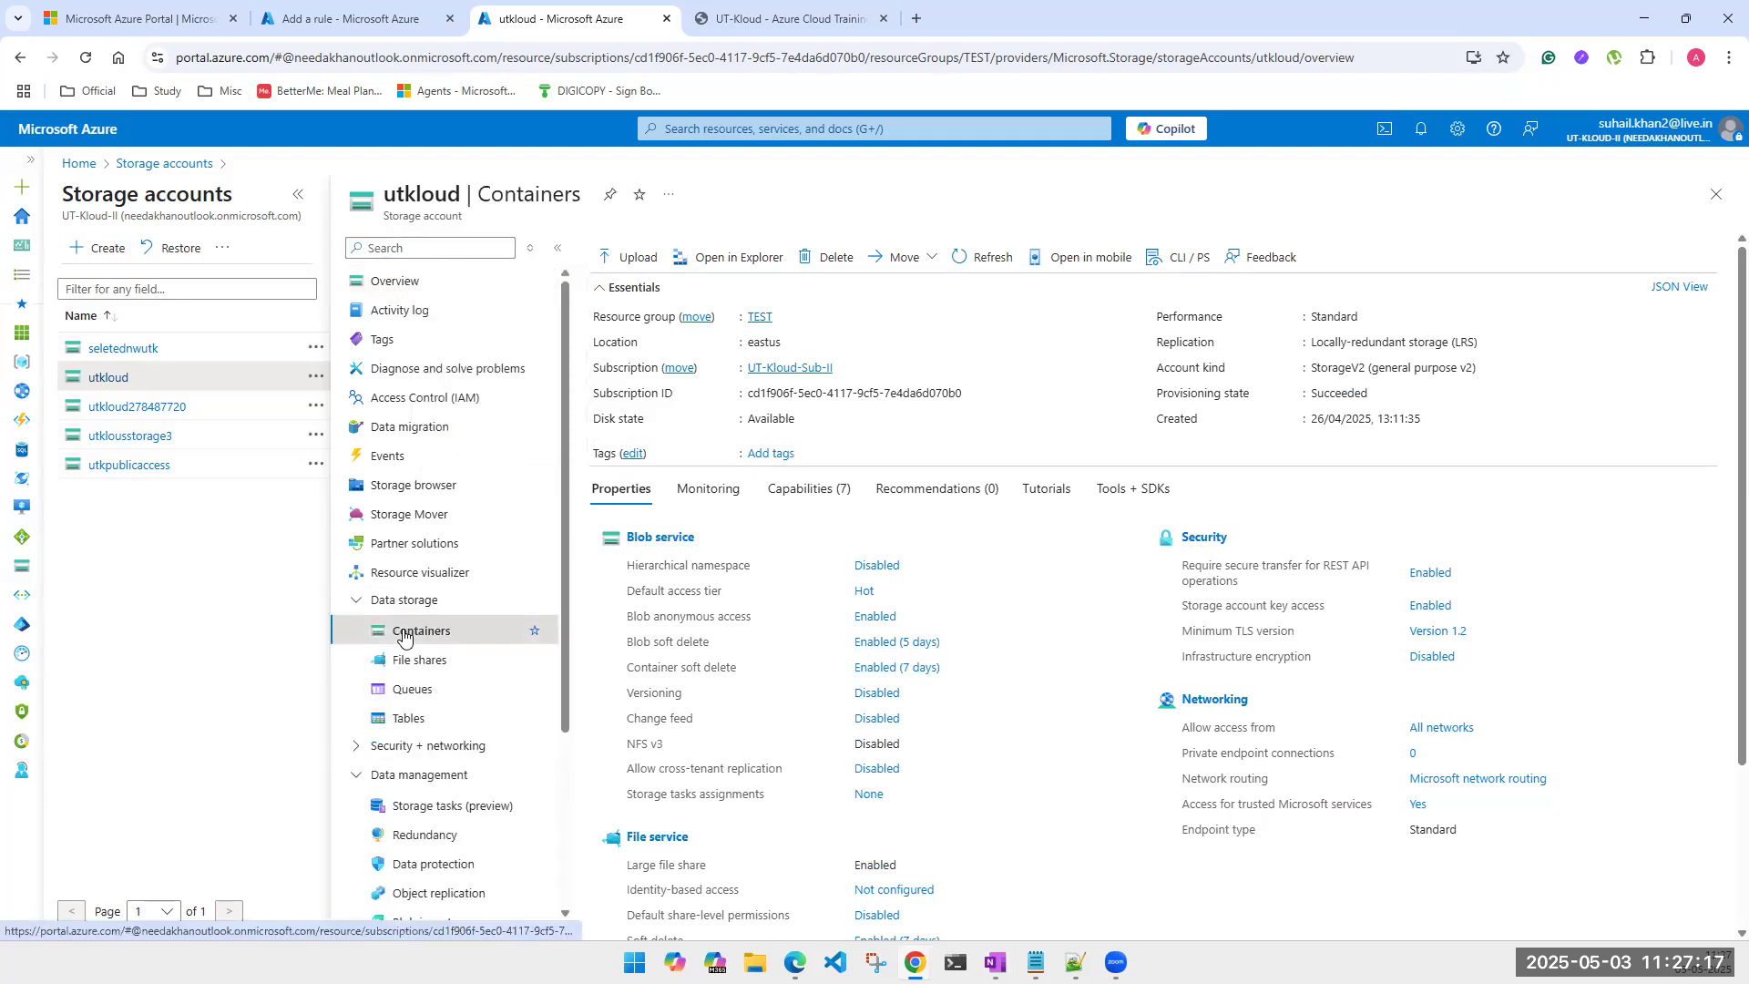
pyautogui.click(297, 194)
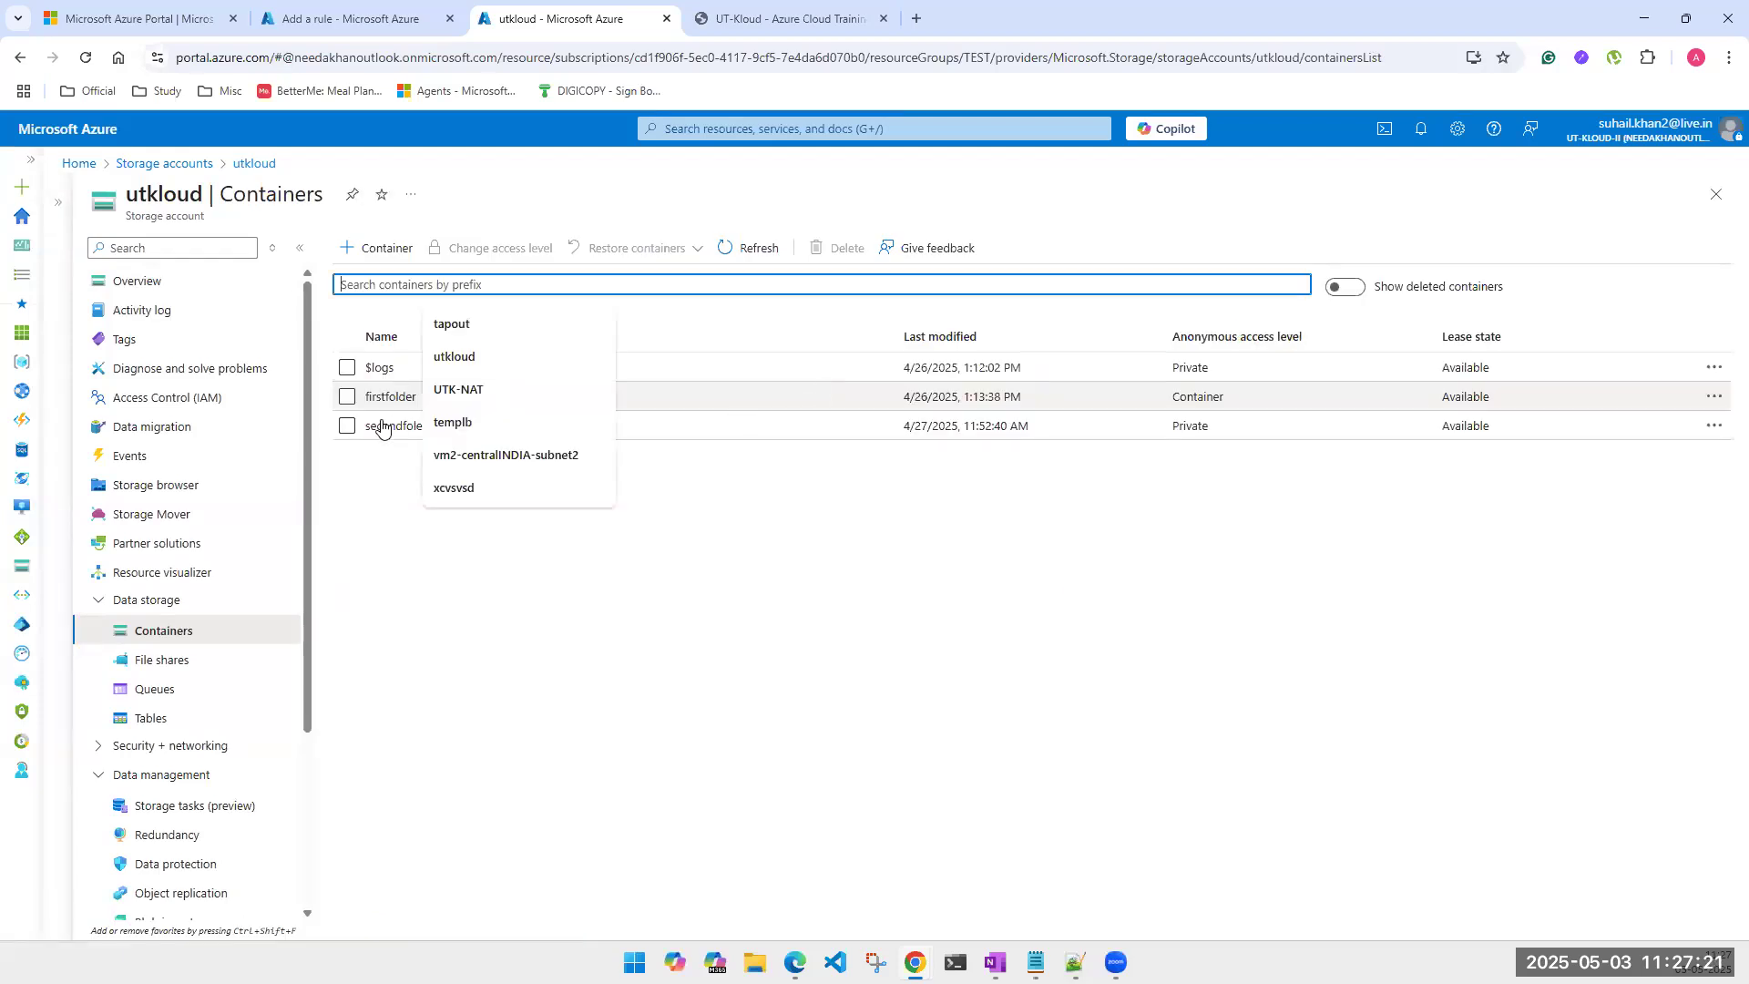
pyautogui.click(382, 425)
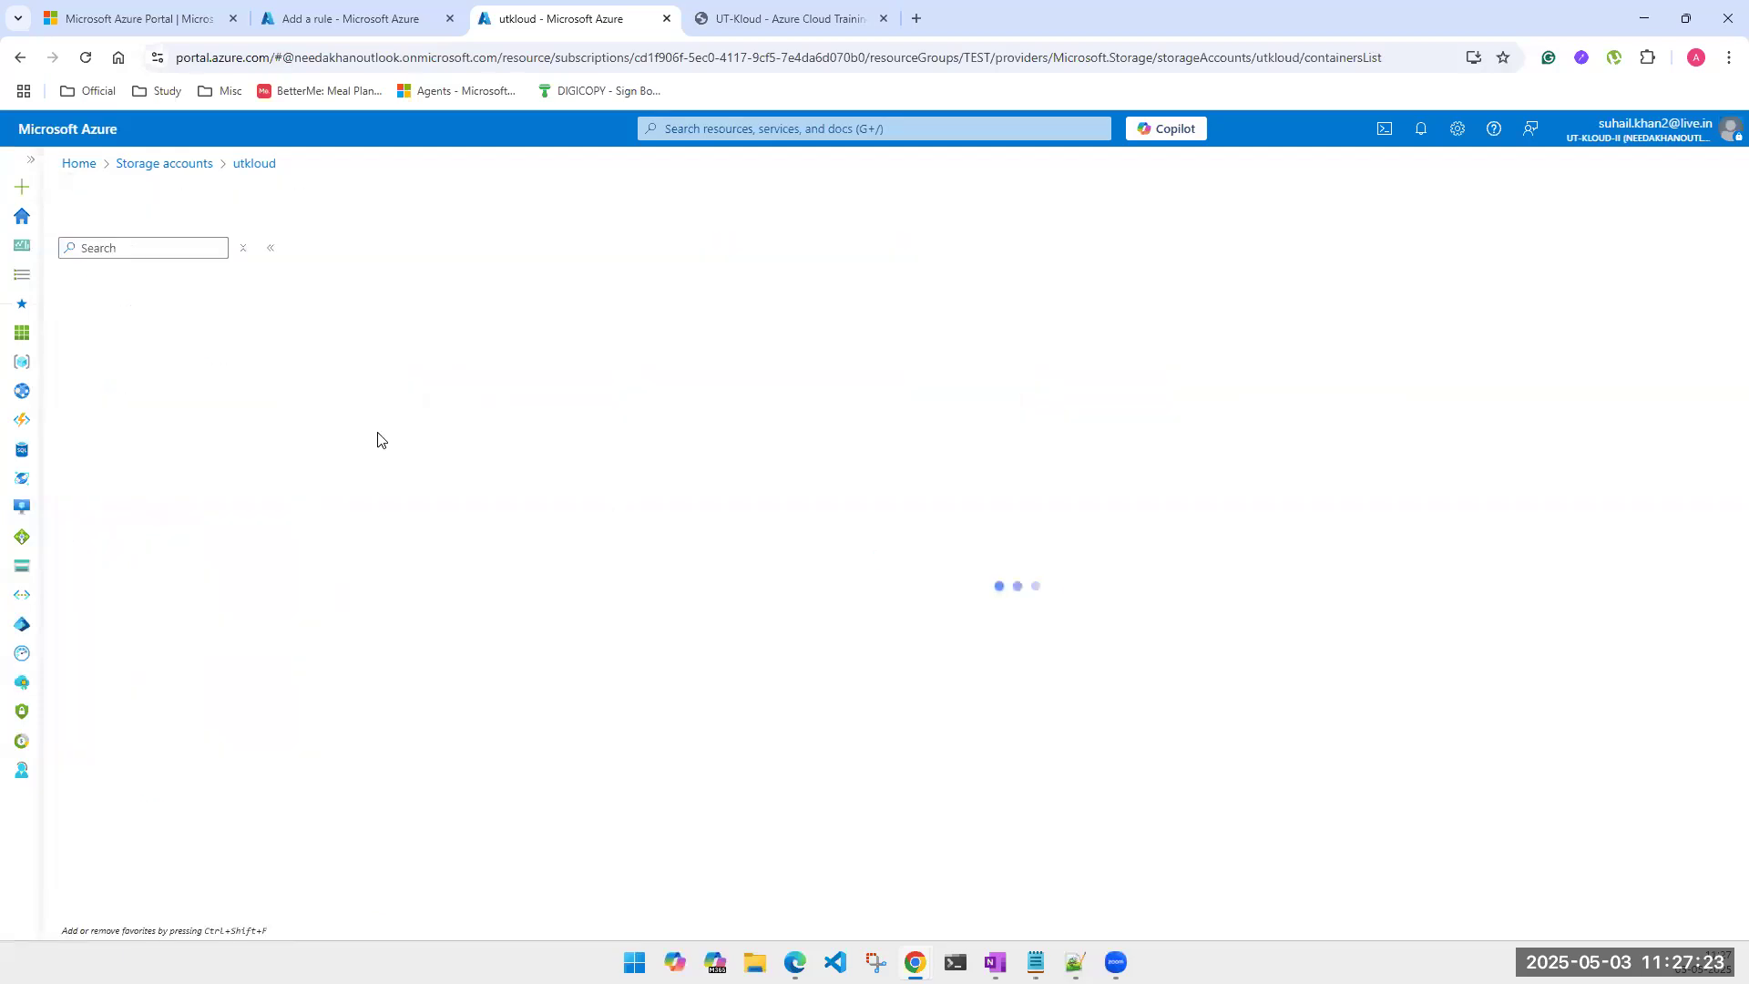
# Step: Start a blob upload in the secondfoledr container and choose SalesGarners Data Protection Policy.pdf from the Desktop folder
pyautogui.click(356, 248)
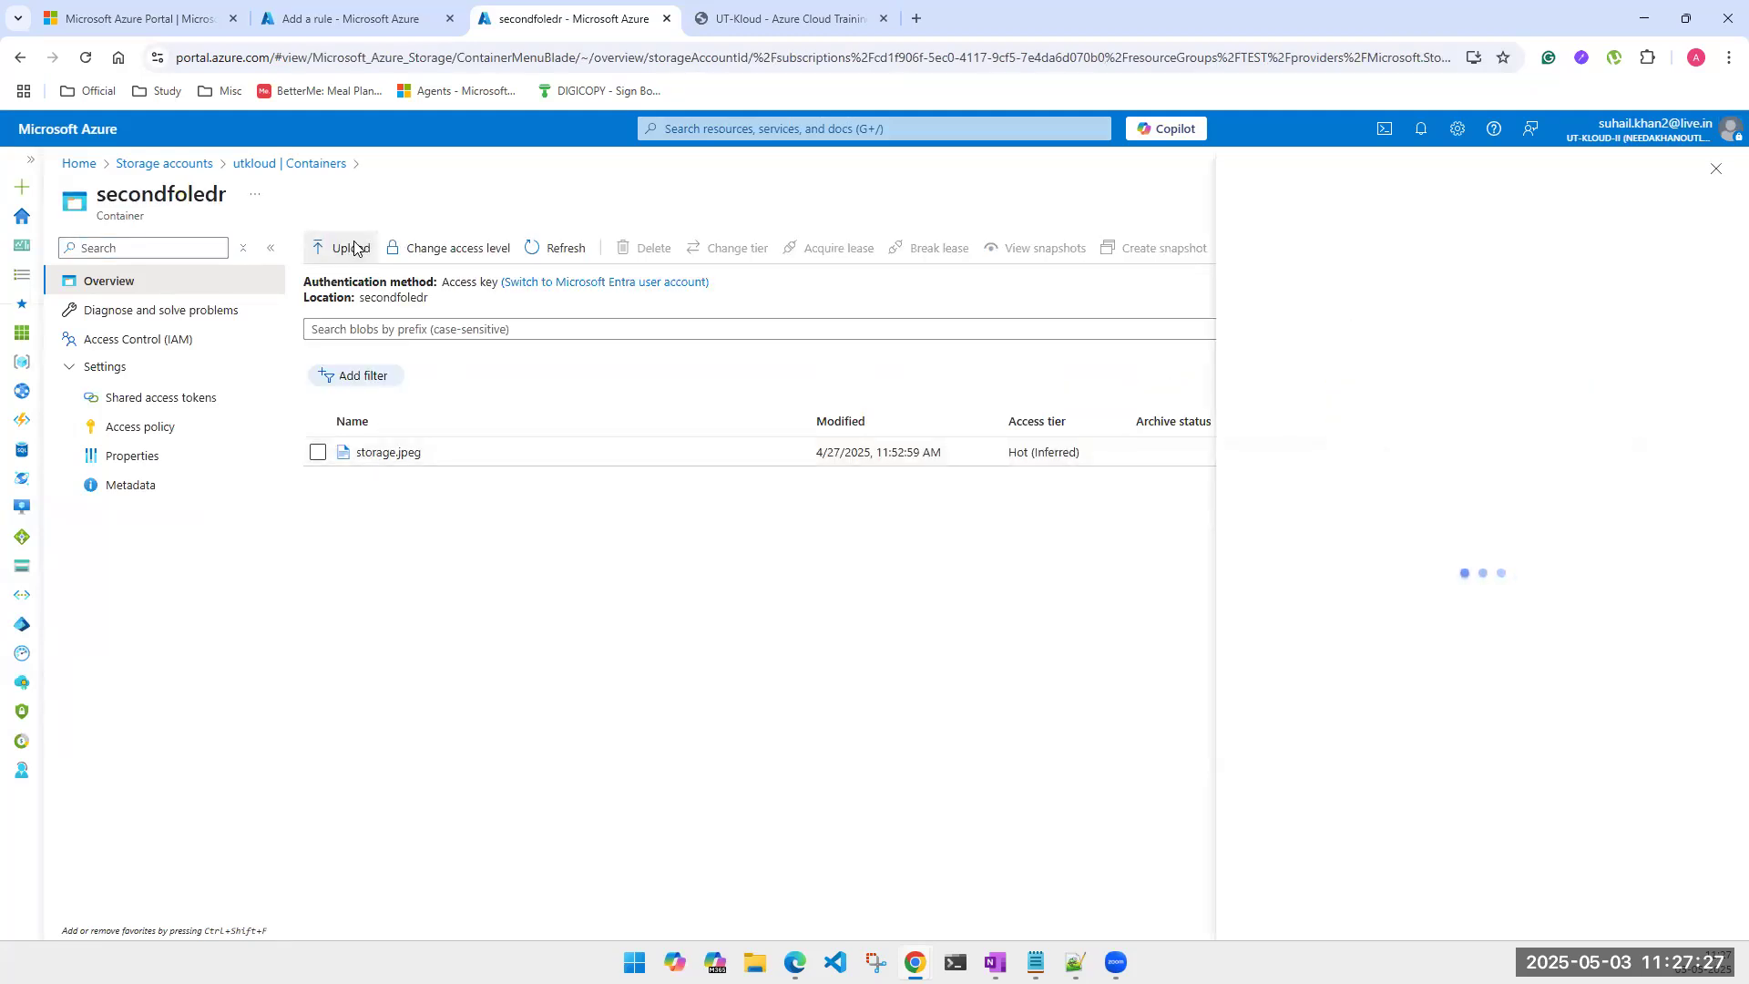
pyautogui.click(1470, 350)
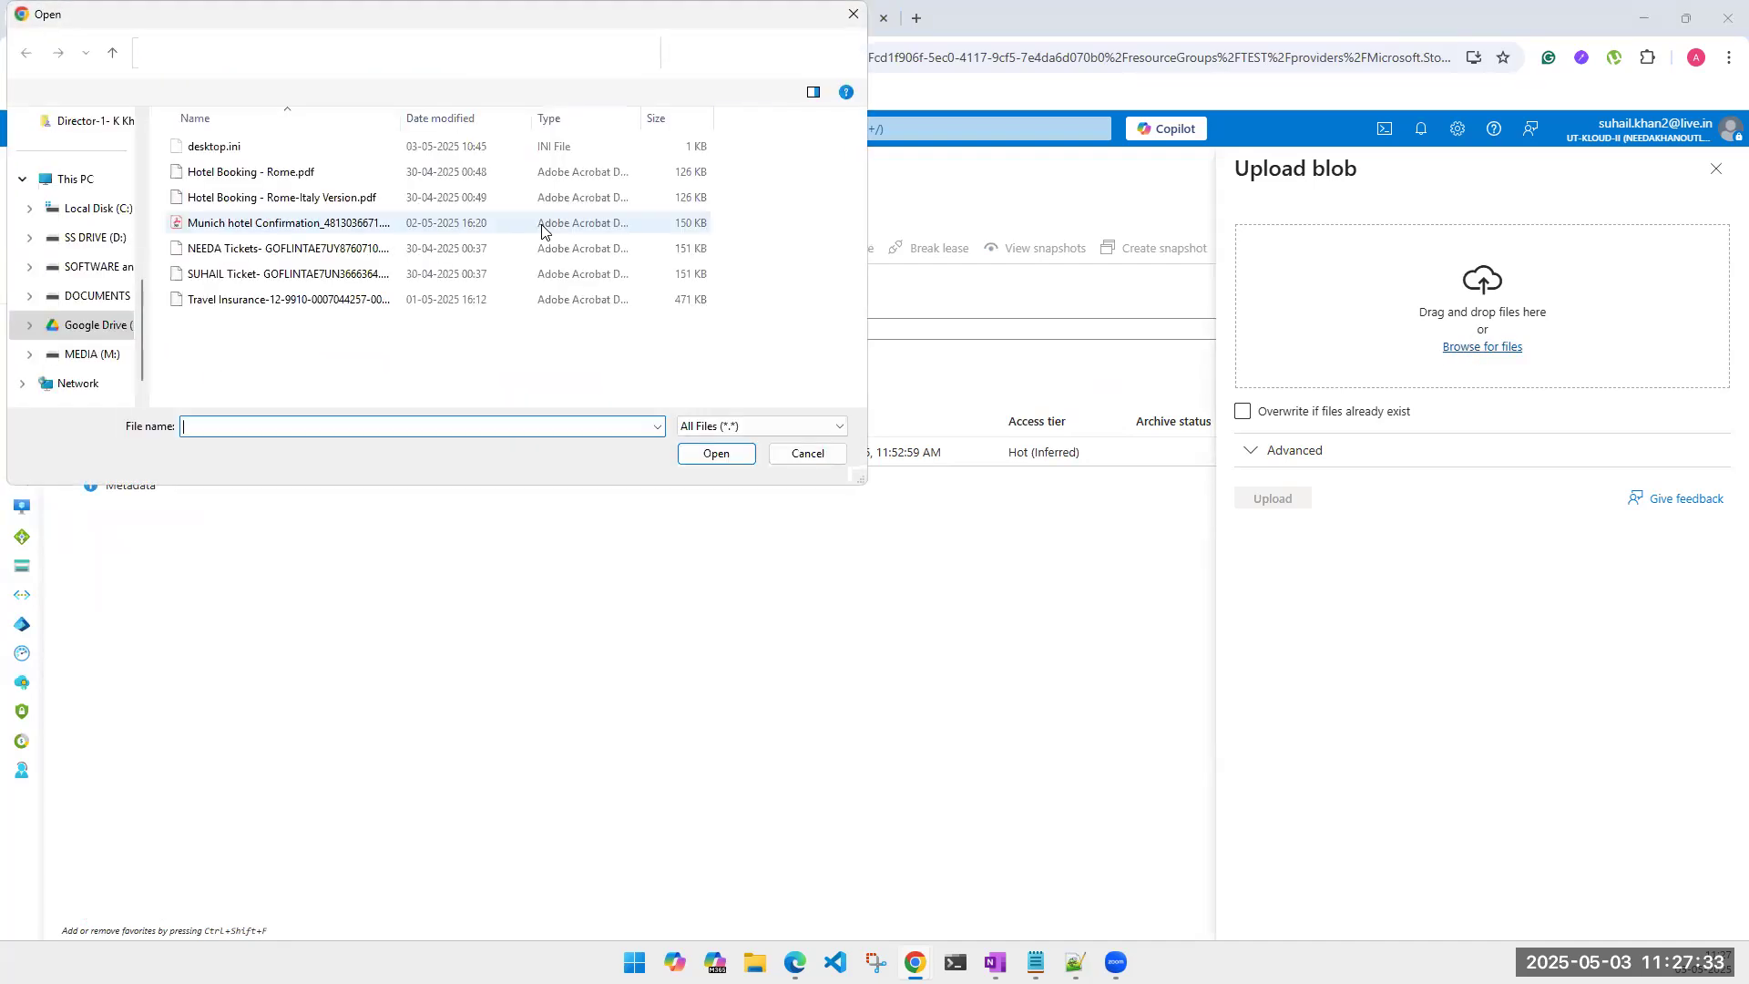
pyautogui.click(92, 213)
pyautogui.scroll(4, 91, 209)
pyautogui.click(78, 156)
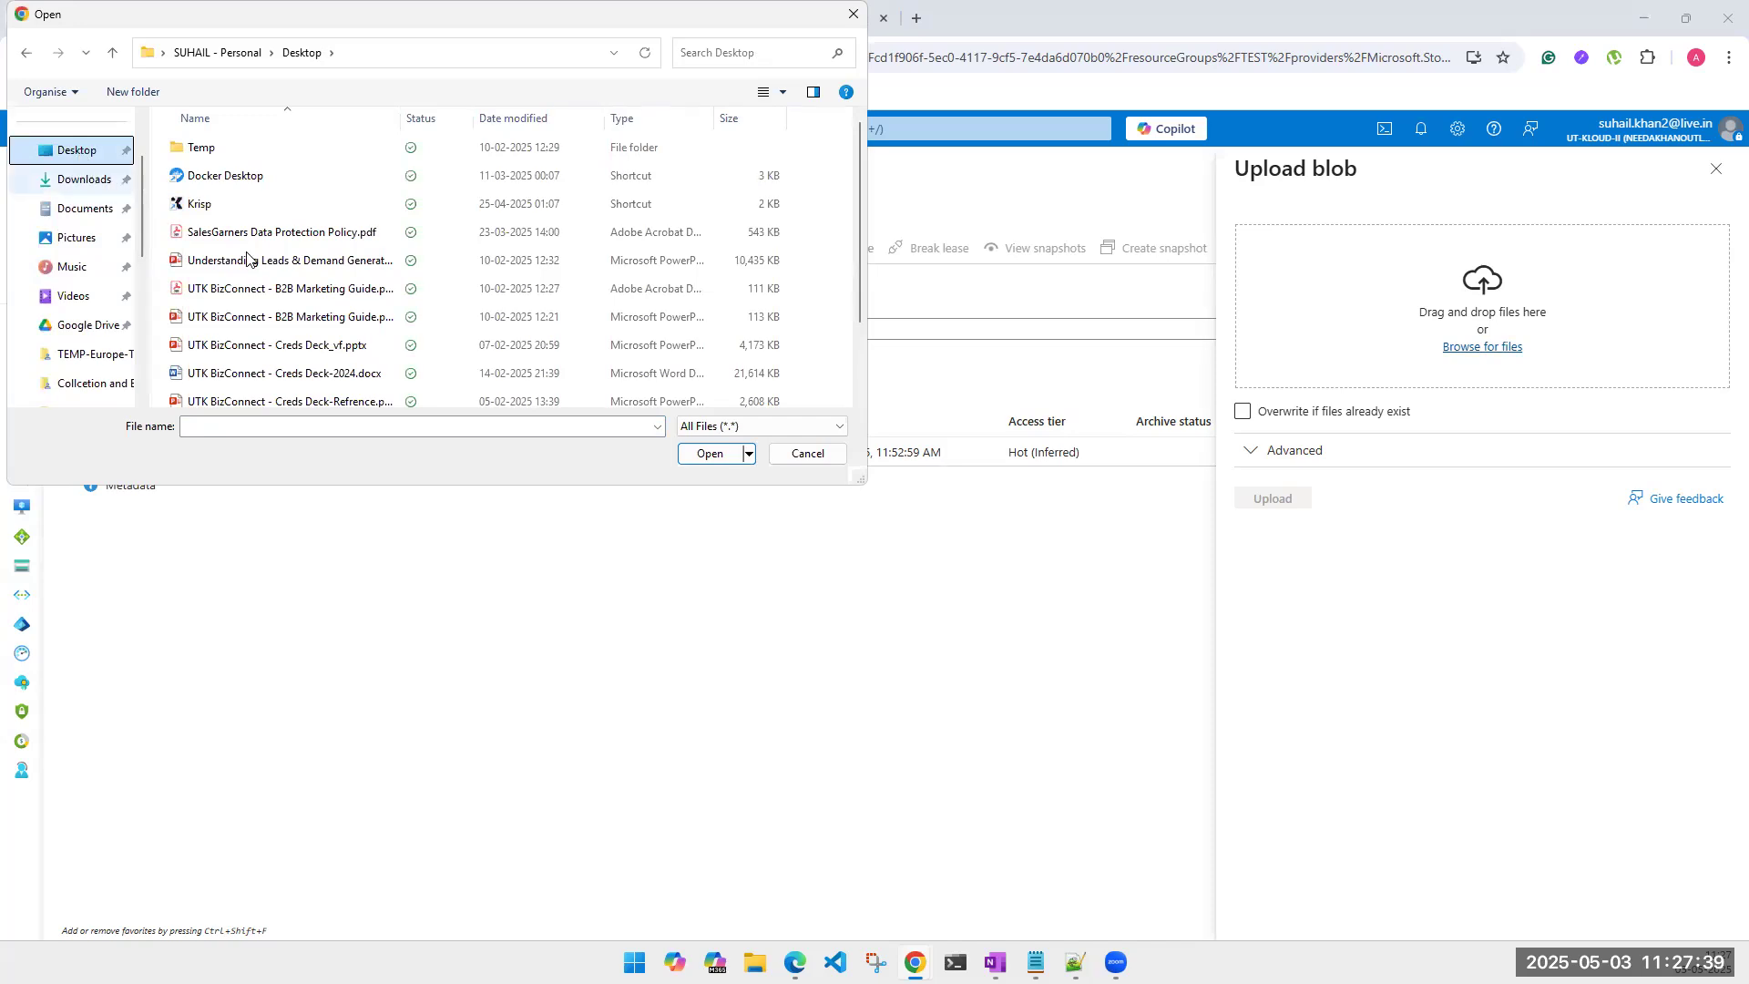
pyautogui.scroll(-1, 310, 314)
pyautogui.scroll(1, 310, 344)
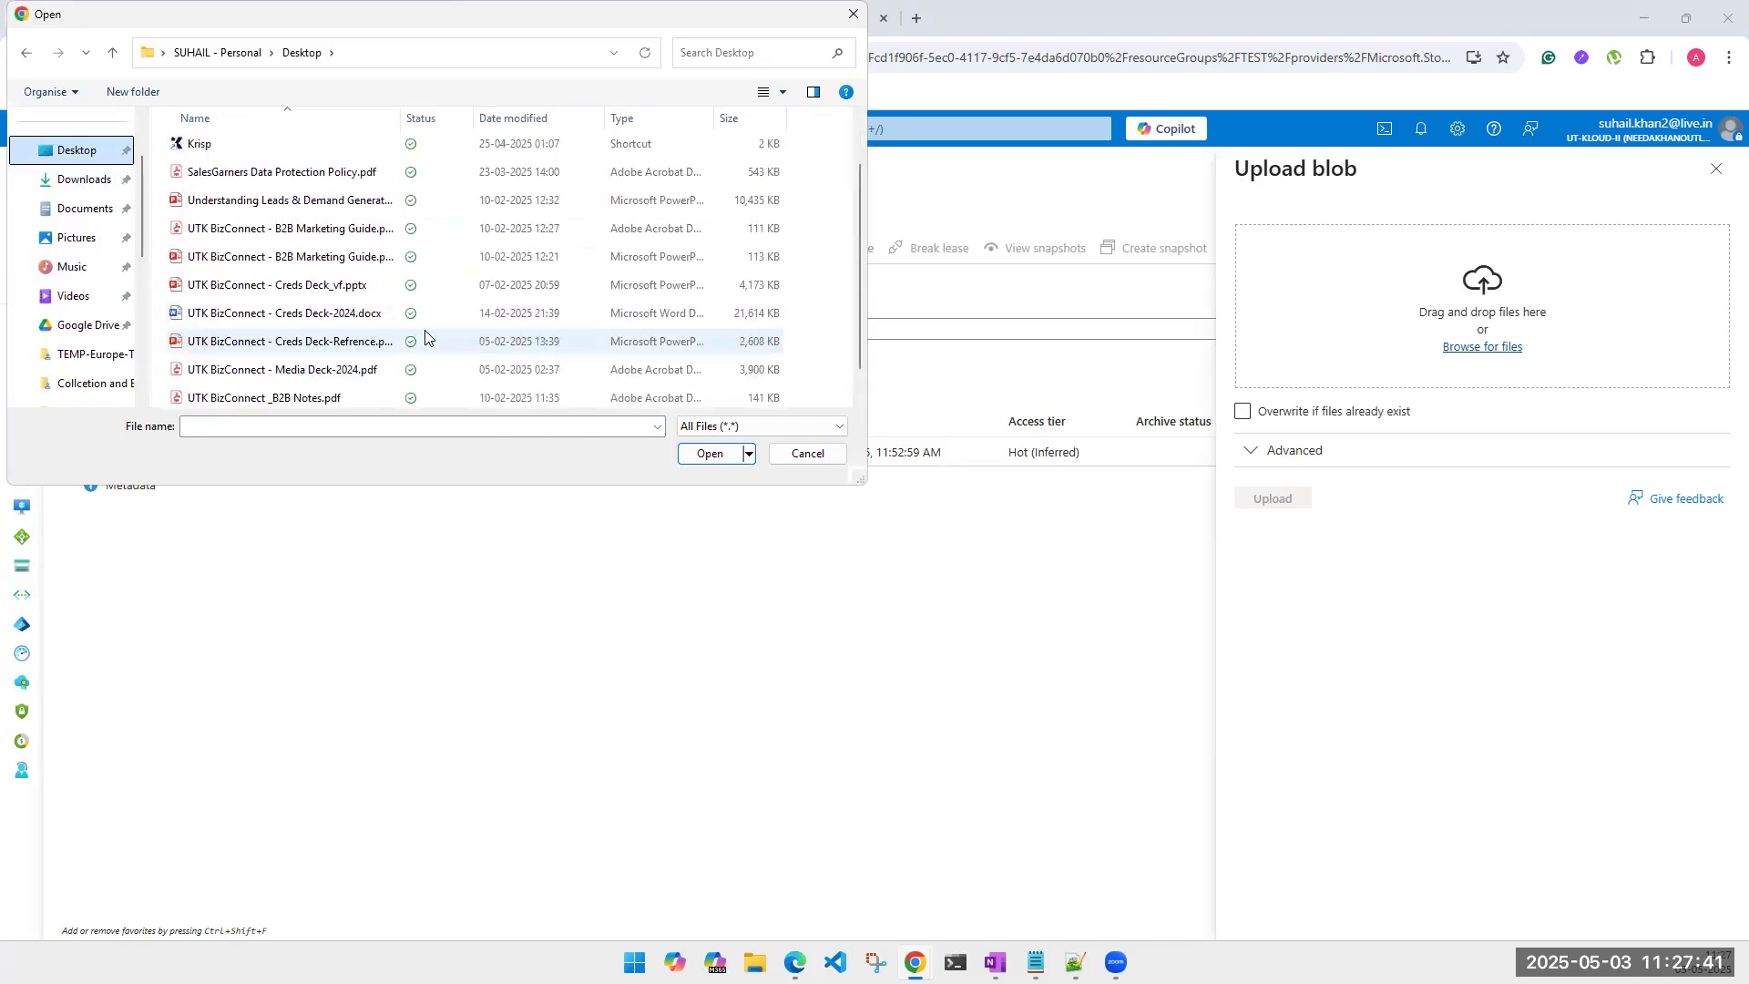
pyautogui.click(717, 425)
pyautogui.click(717, 425)
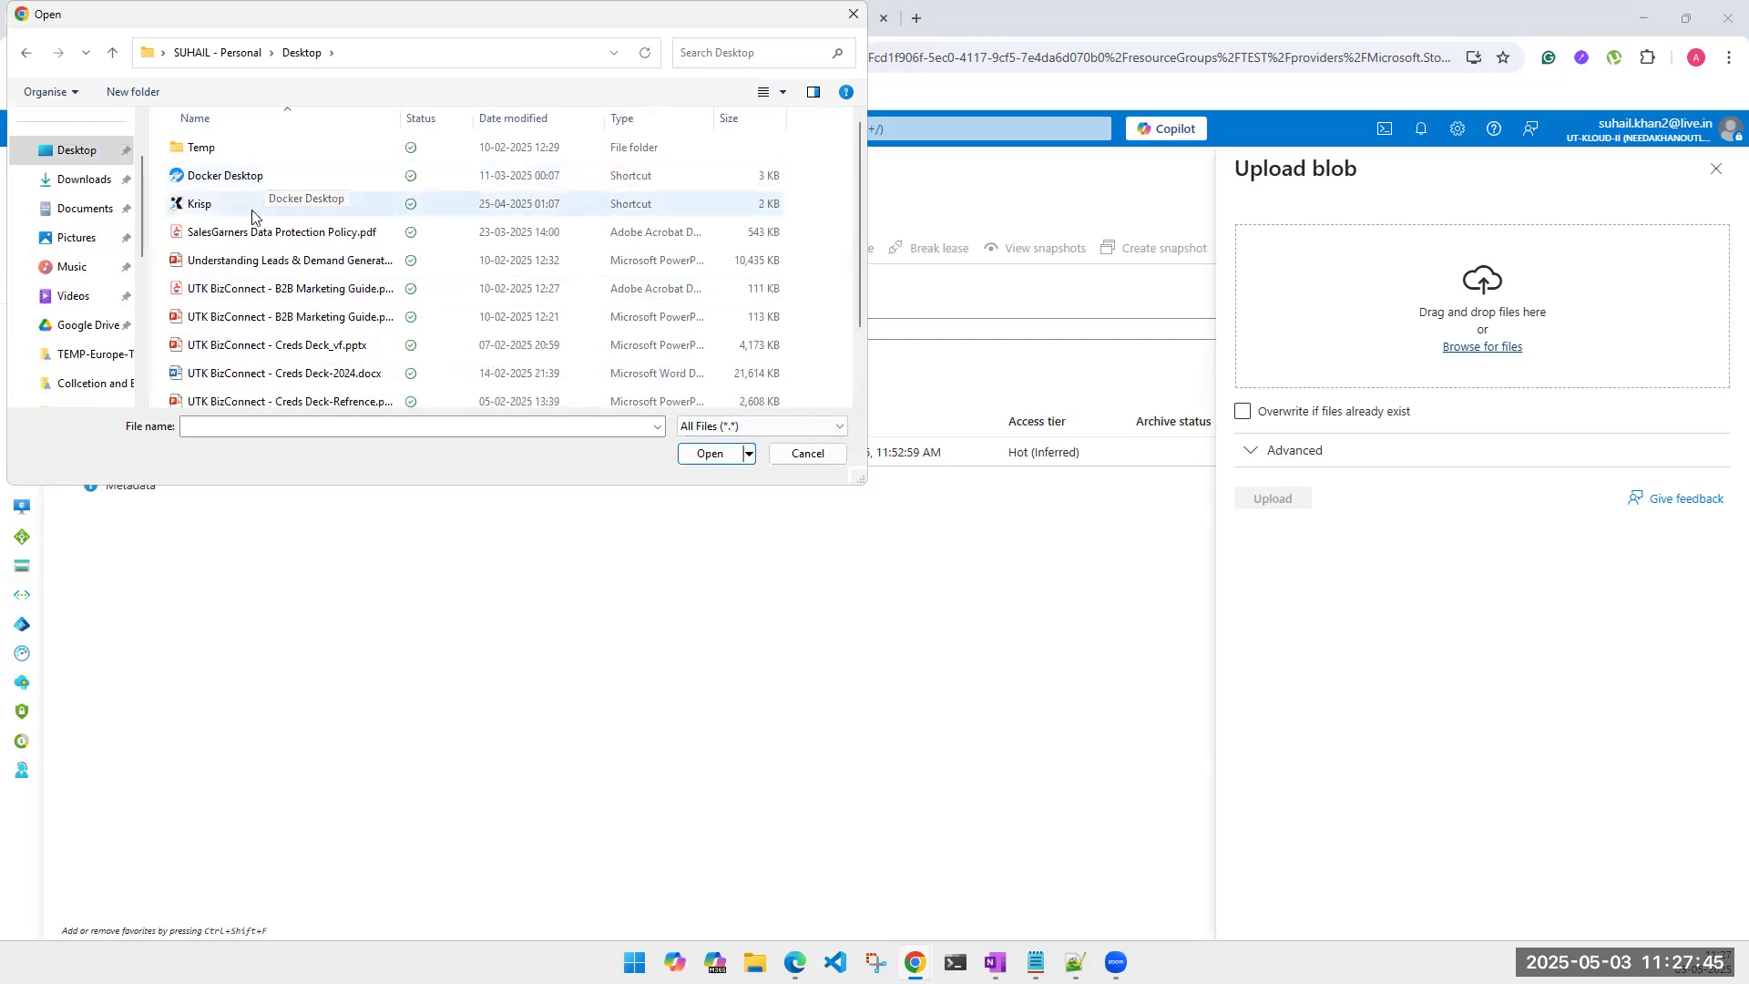
pyautogui.click(252, 239)
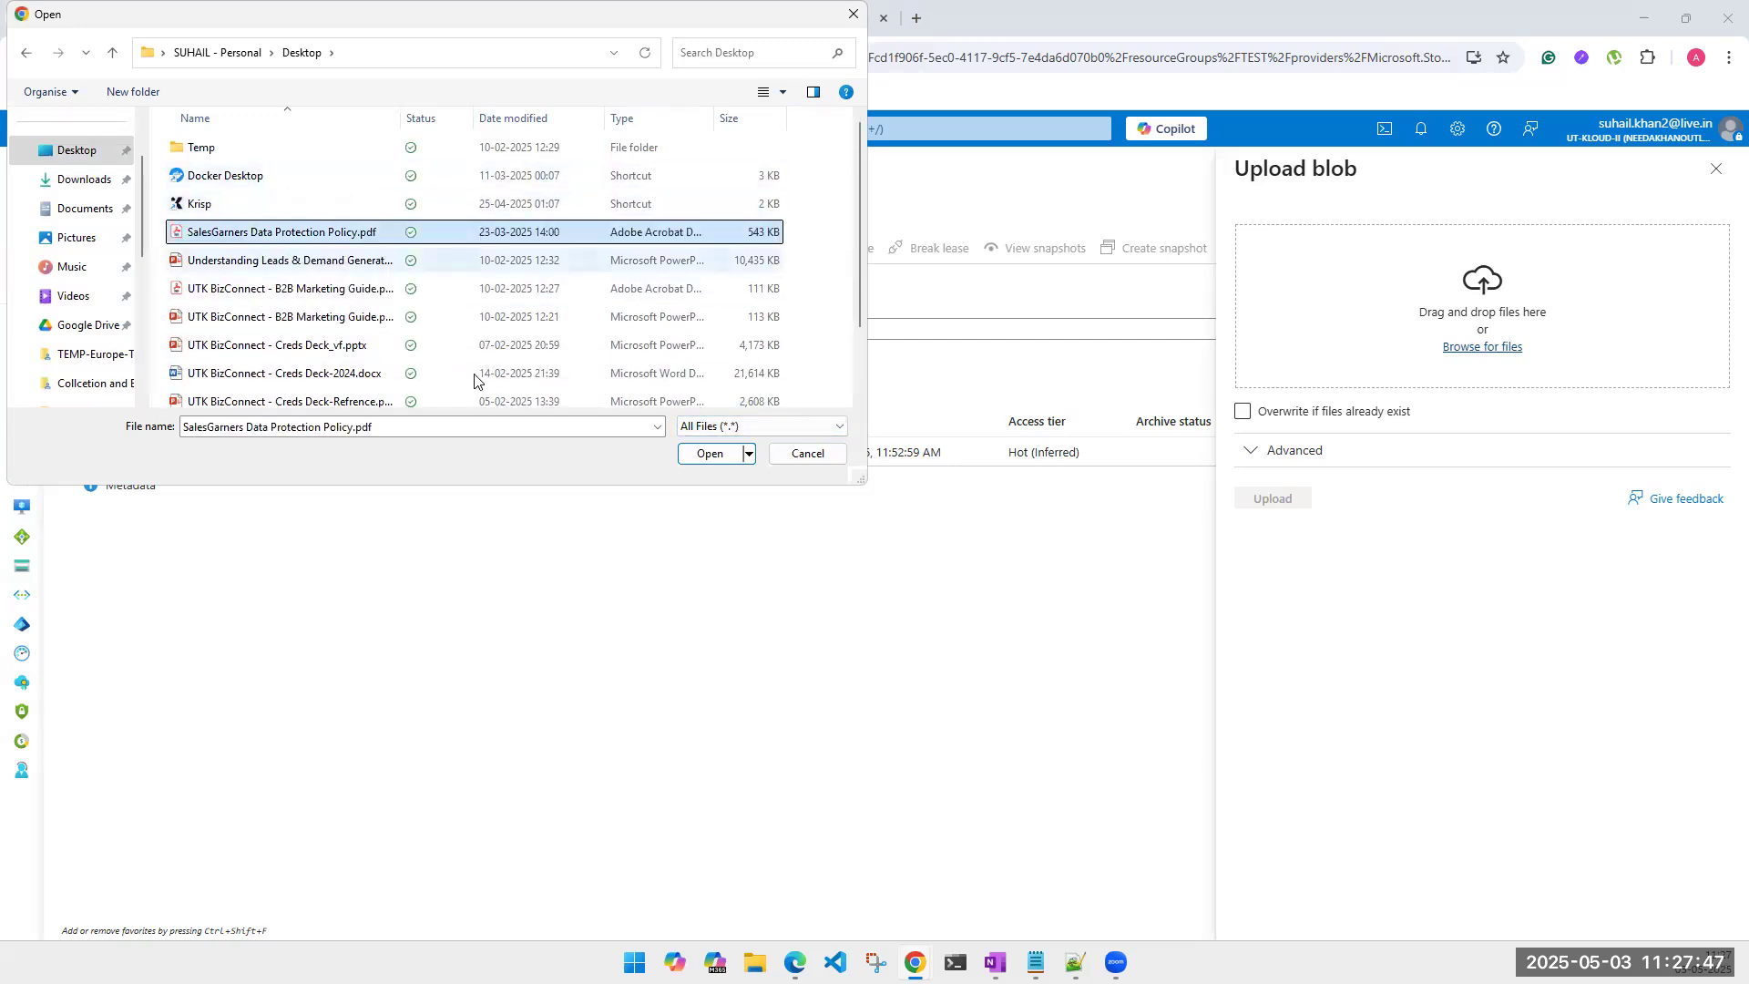
pyautogui.click(702, 464)
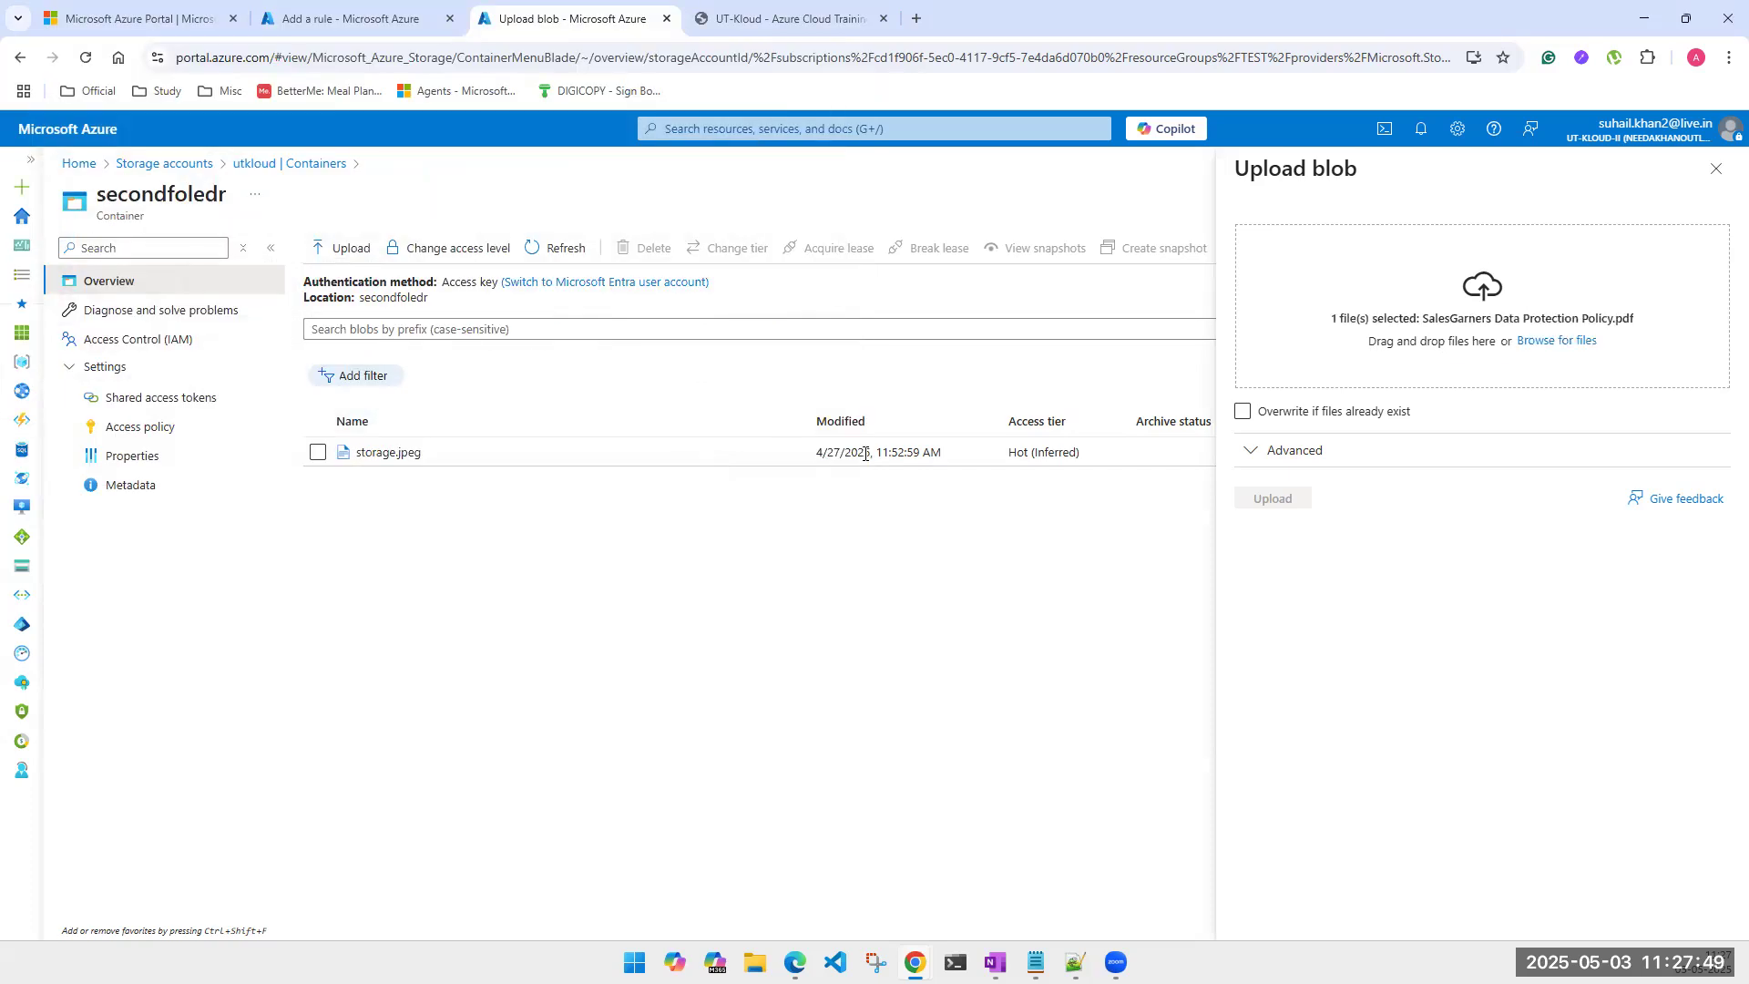
# Step: Set the blob type to Append blob in the advanced upload options, and abandon the upload without submitting it
pyautogui.click(1249, 453)
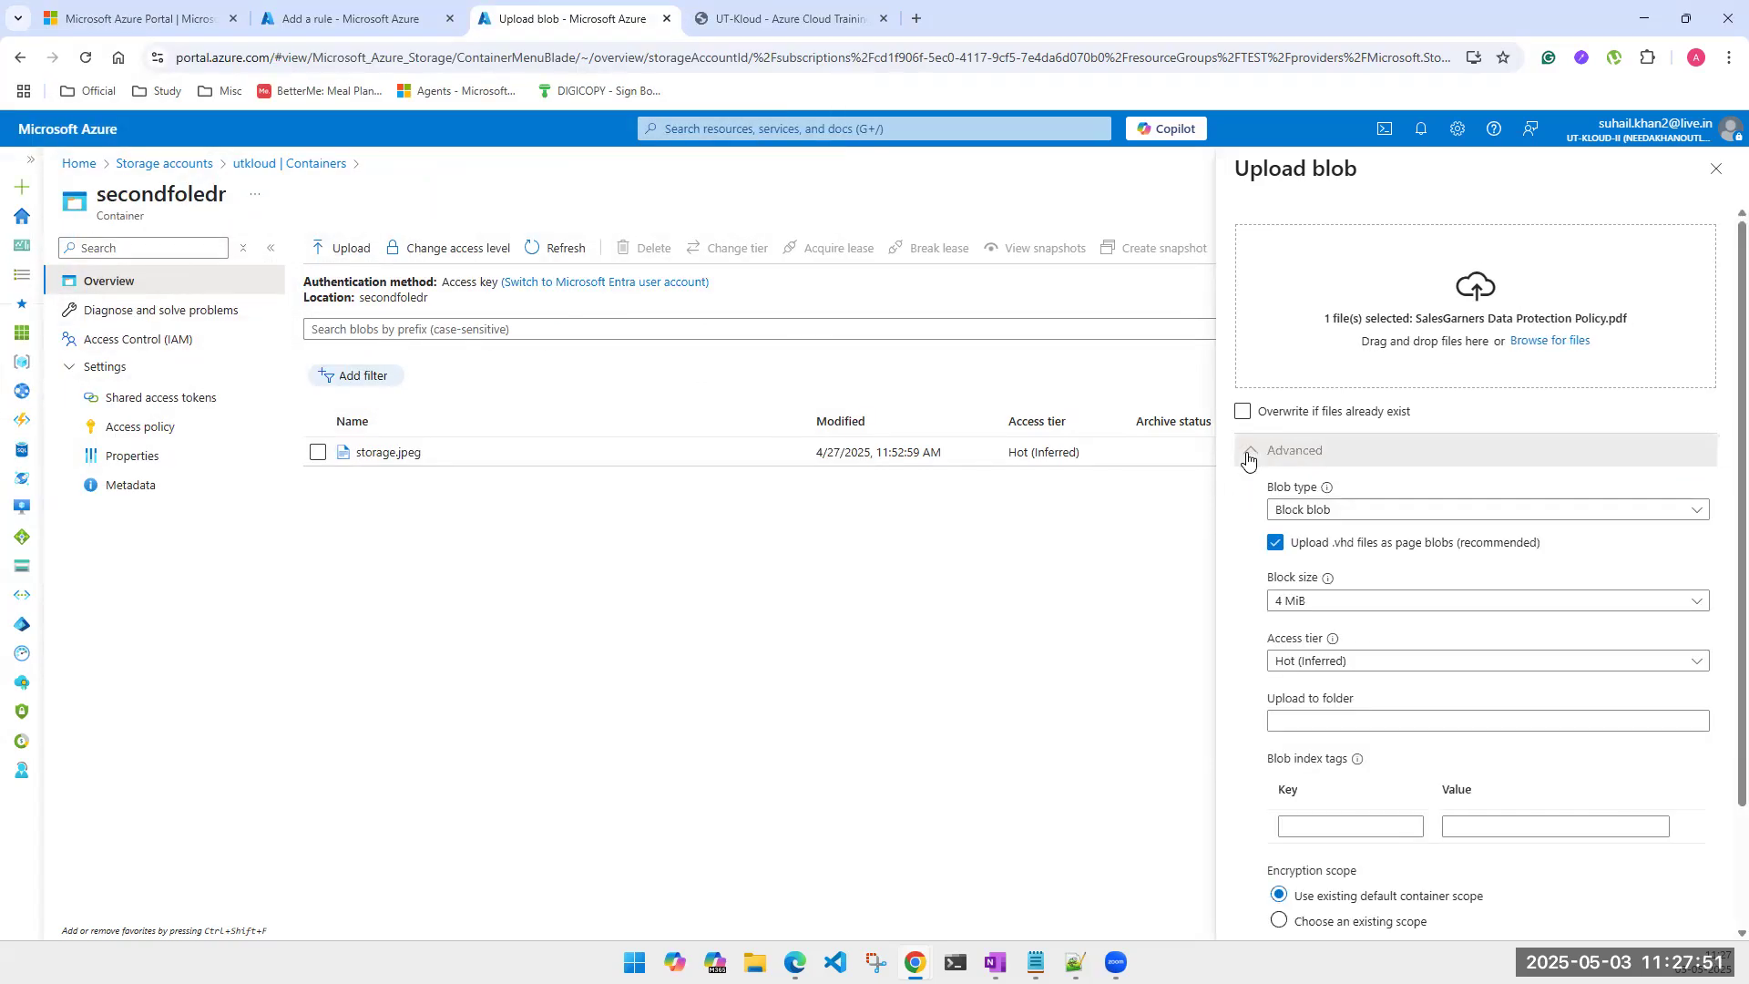
pyautogui.click(1329, 517)
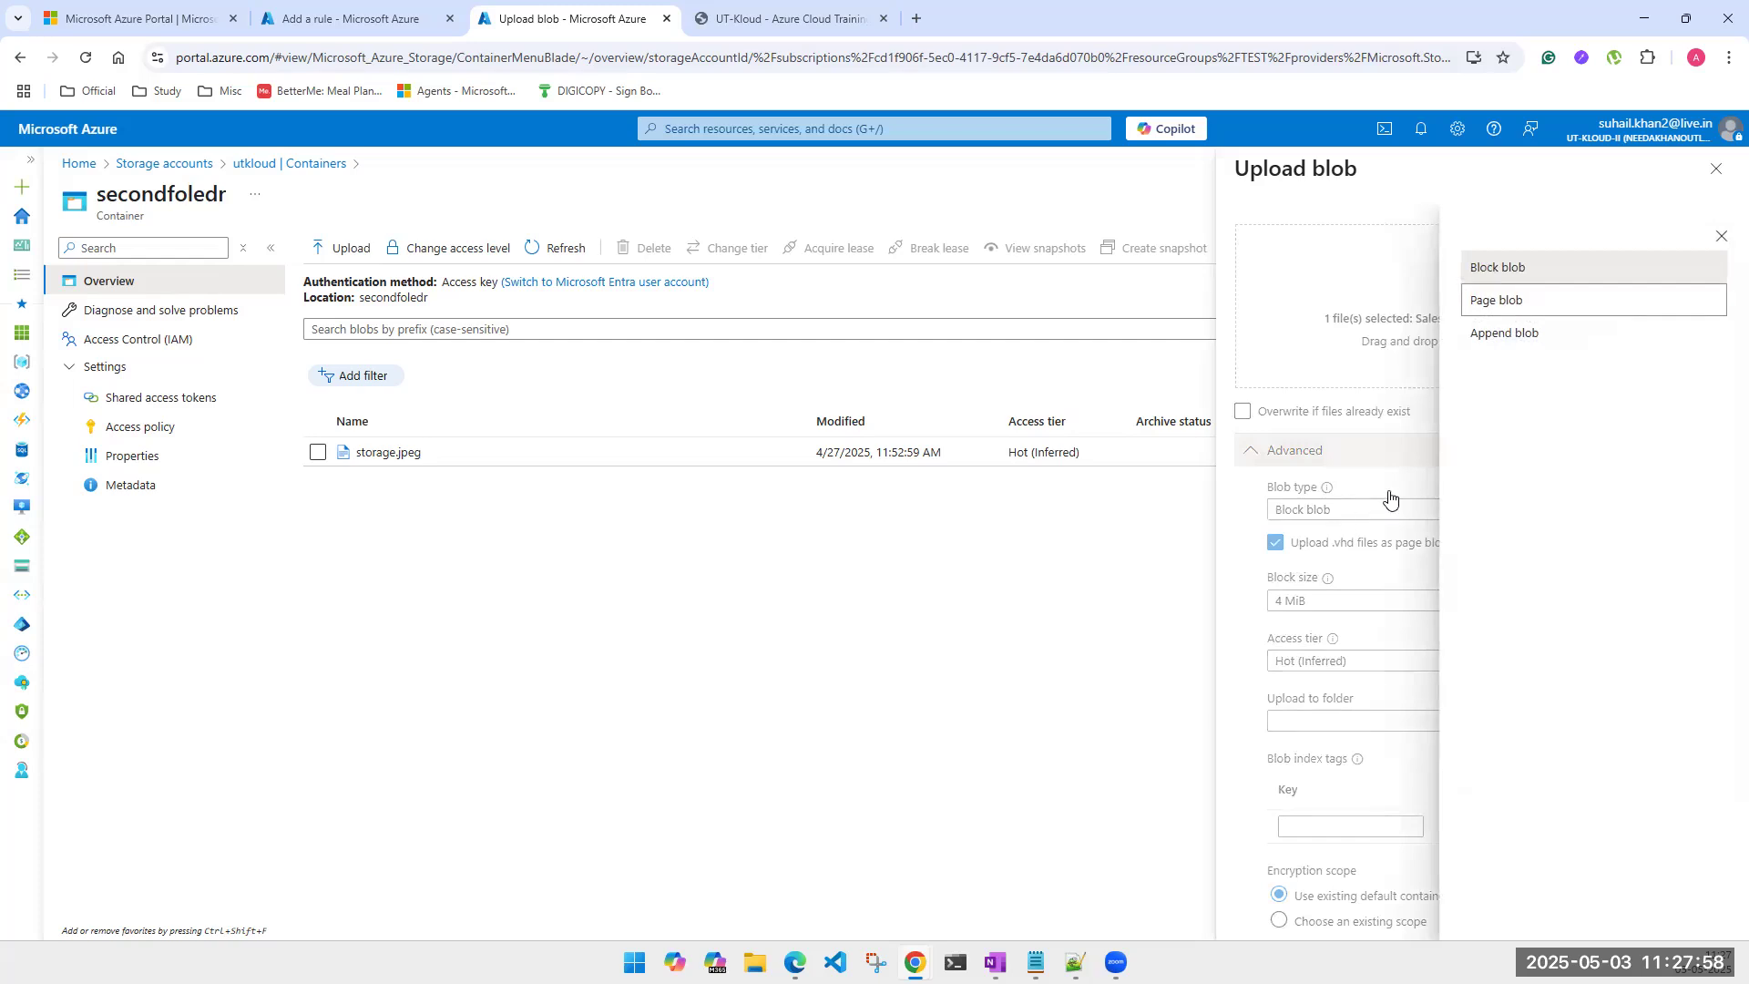
pyautogui.click(1503, 333)
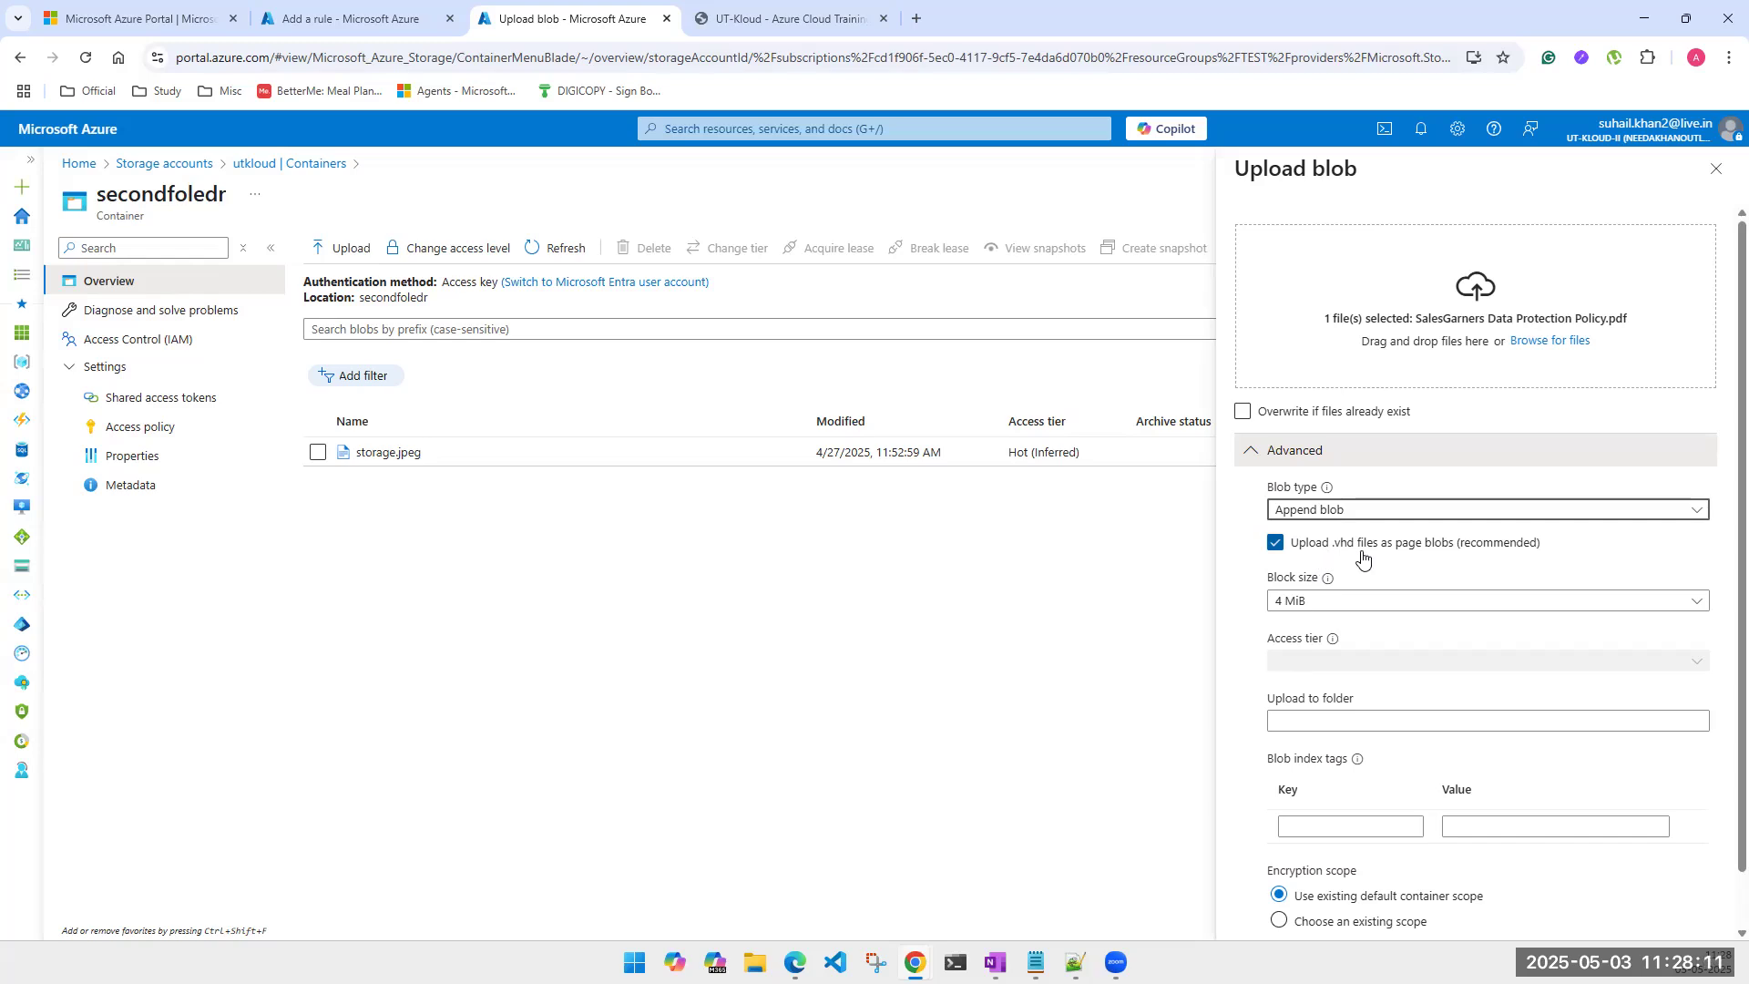
pyautogui.click(1710, 179)
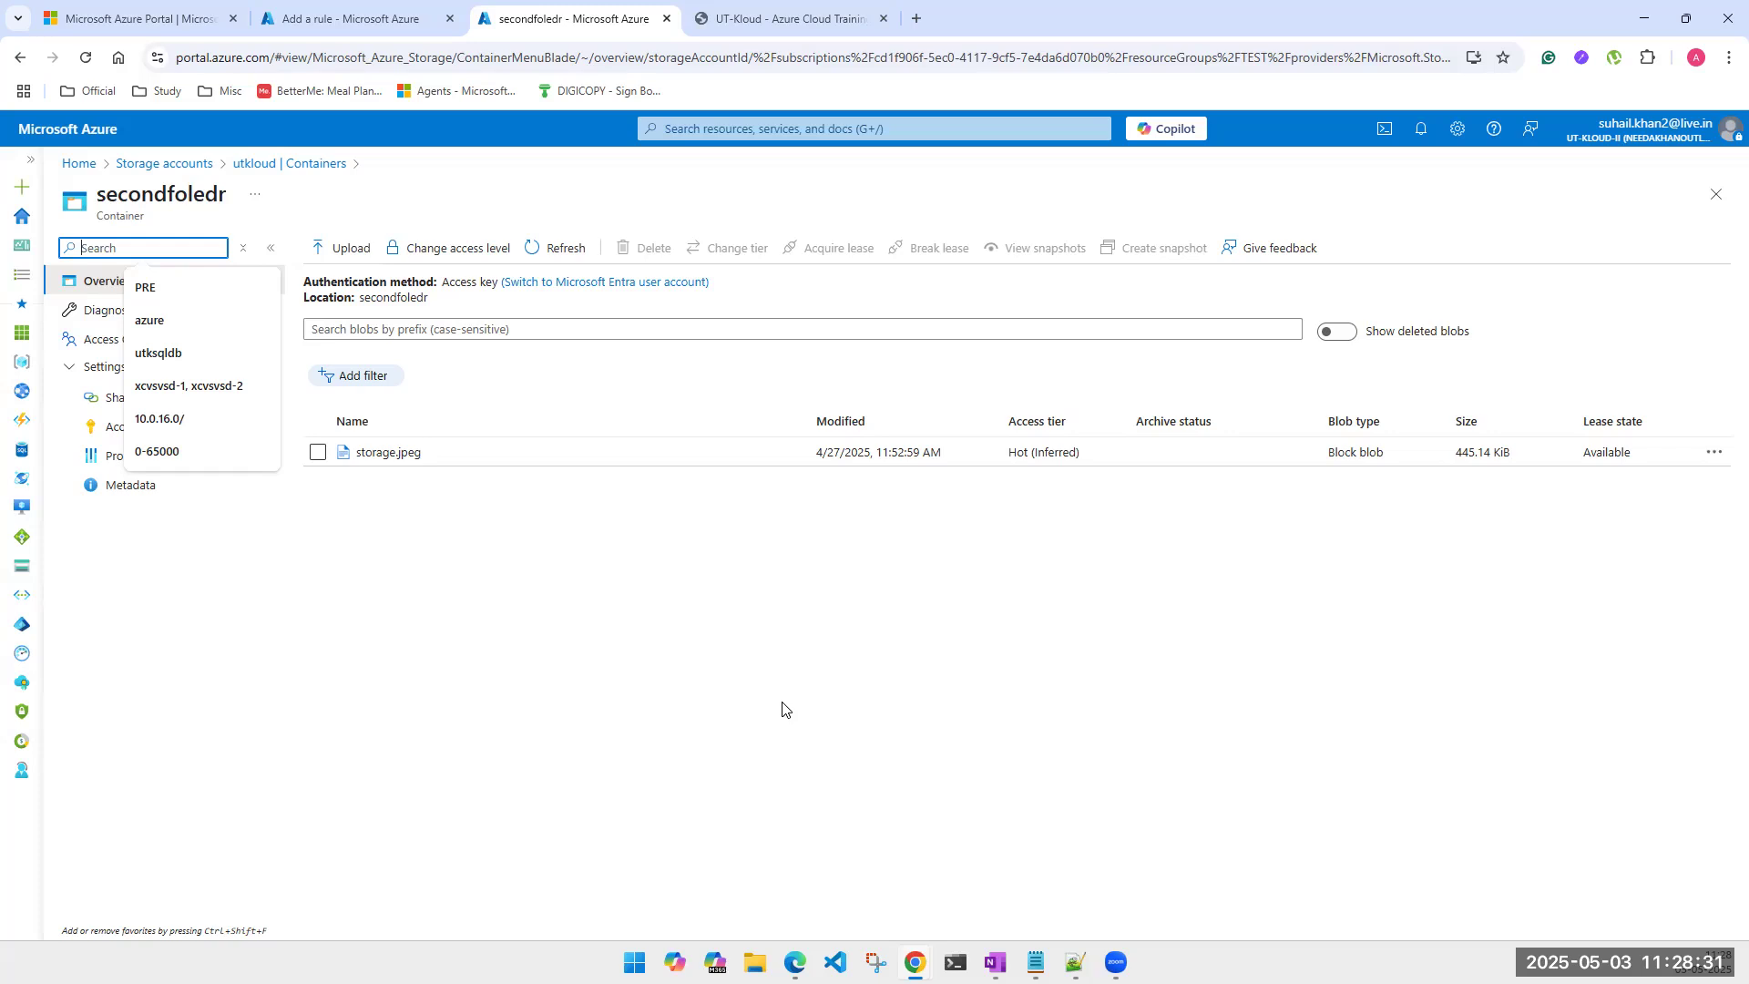
pyautogui.click(749, 695)
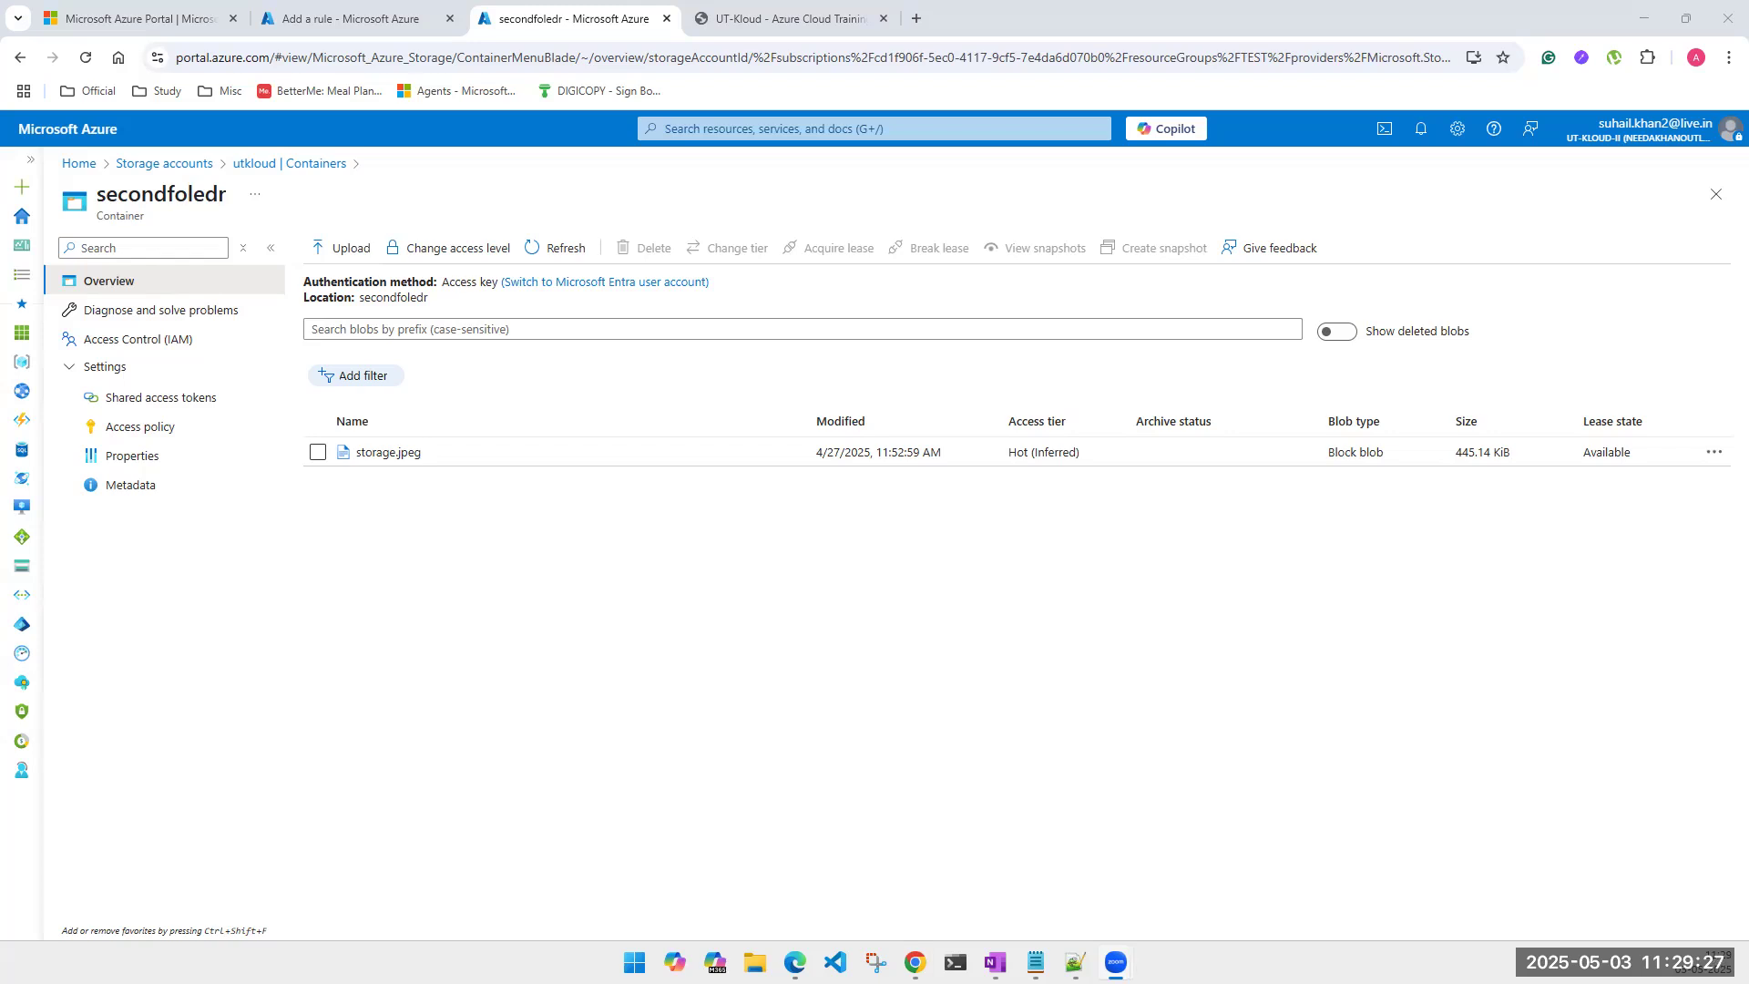
# Step: Switch to File Explorer to view the drives under This PC and the actions available for Local Disk (C:), and close the window
pyautogui.click(755, 963)
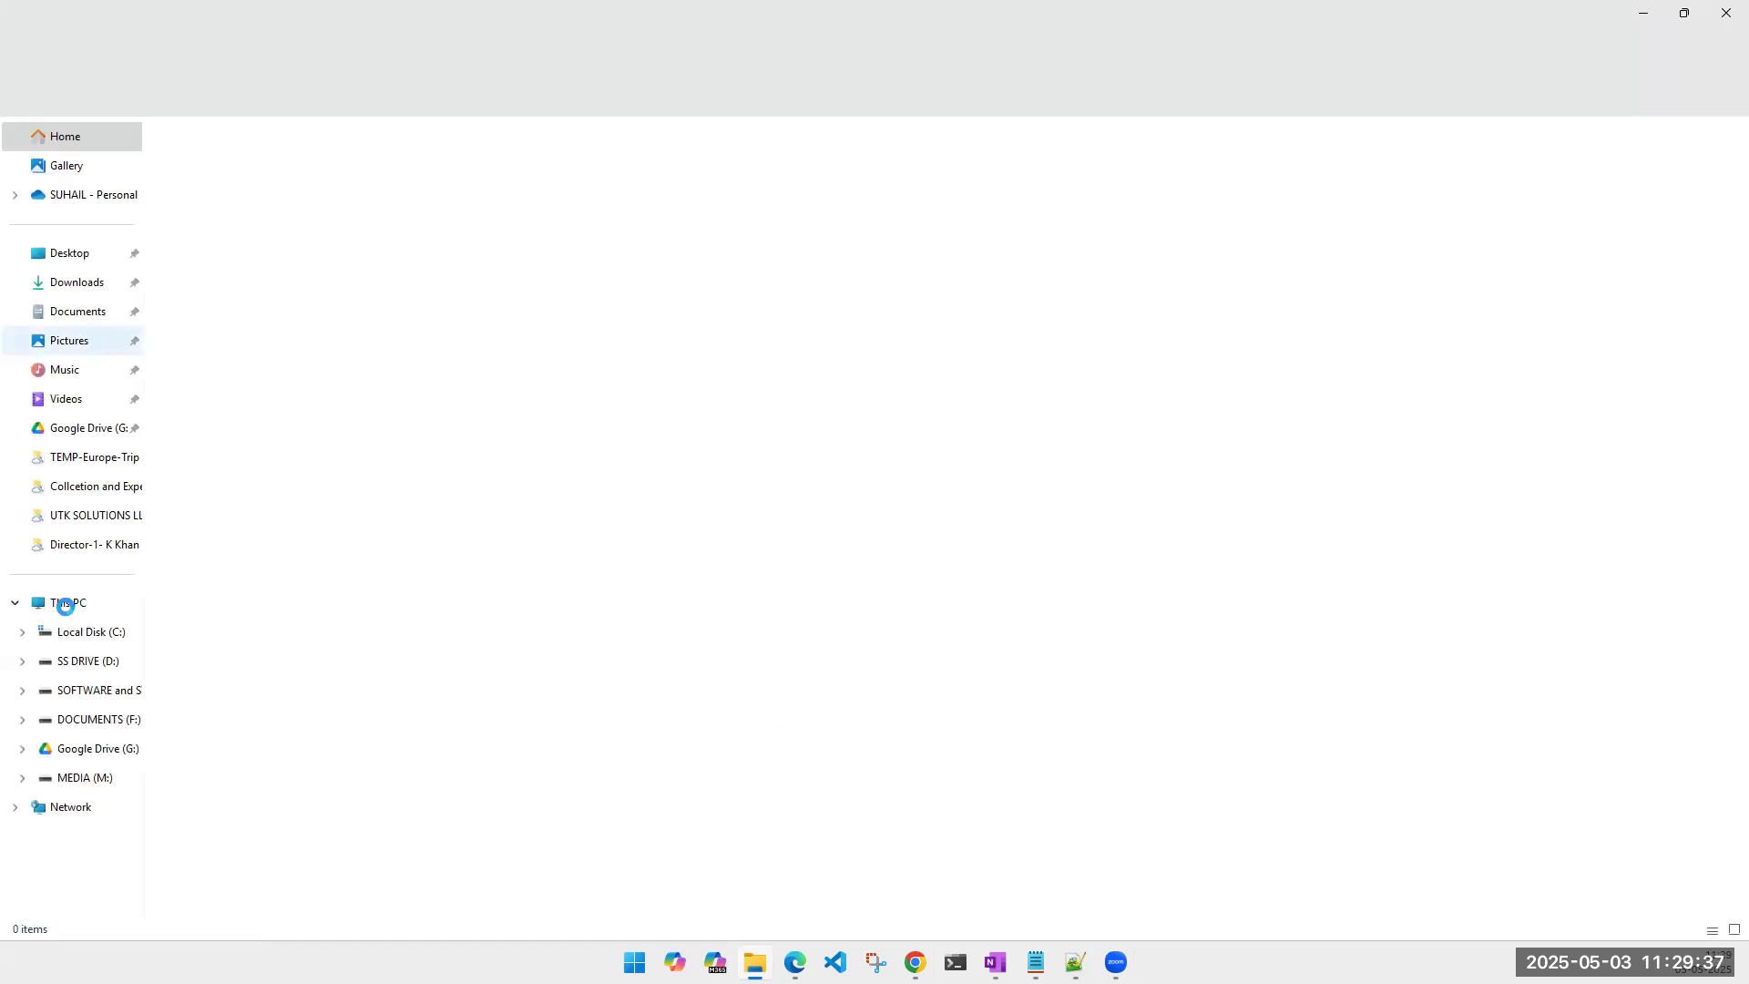
pyautogui.click(65, 604)
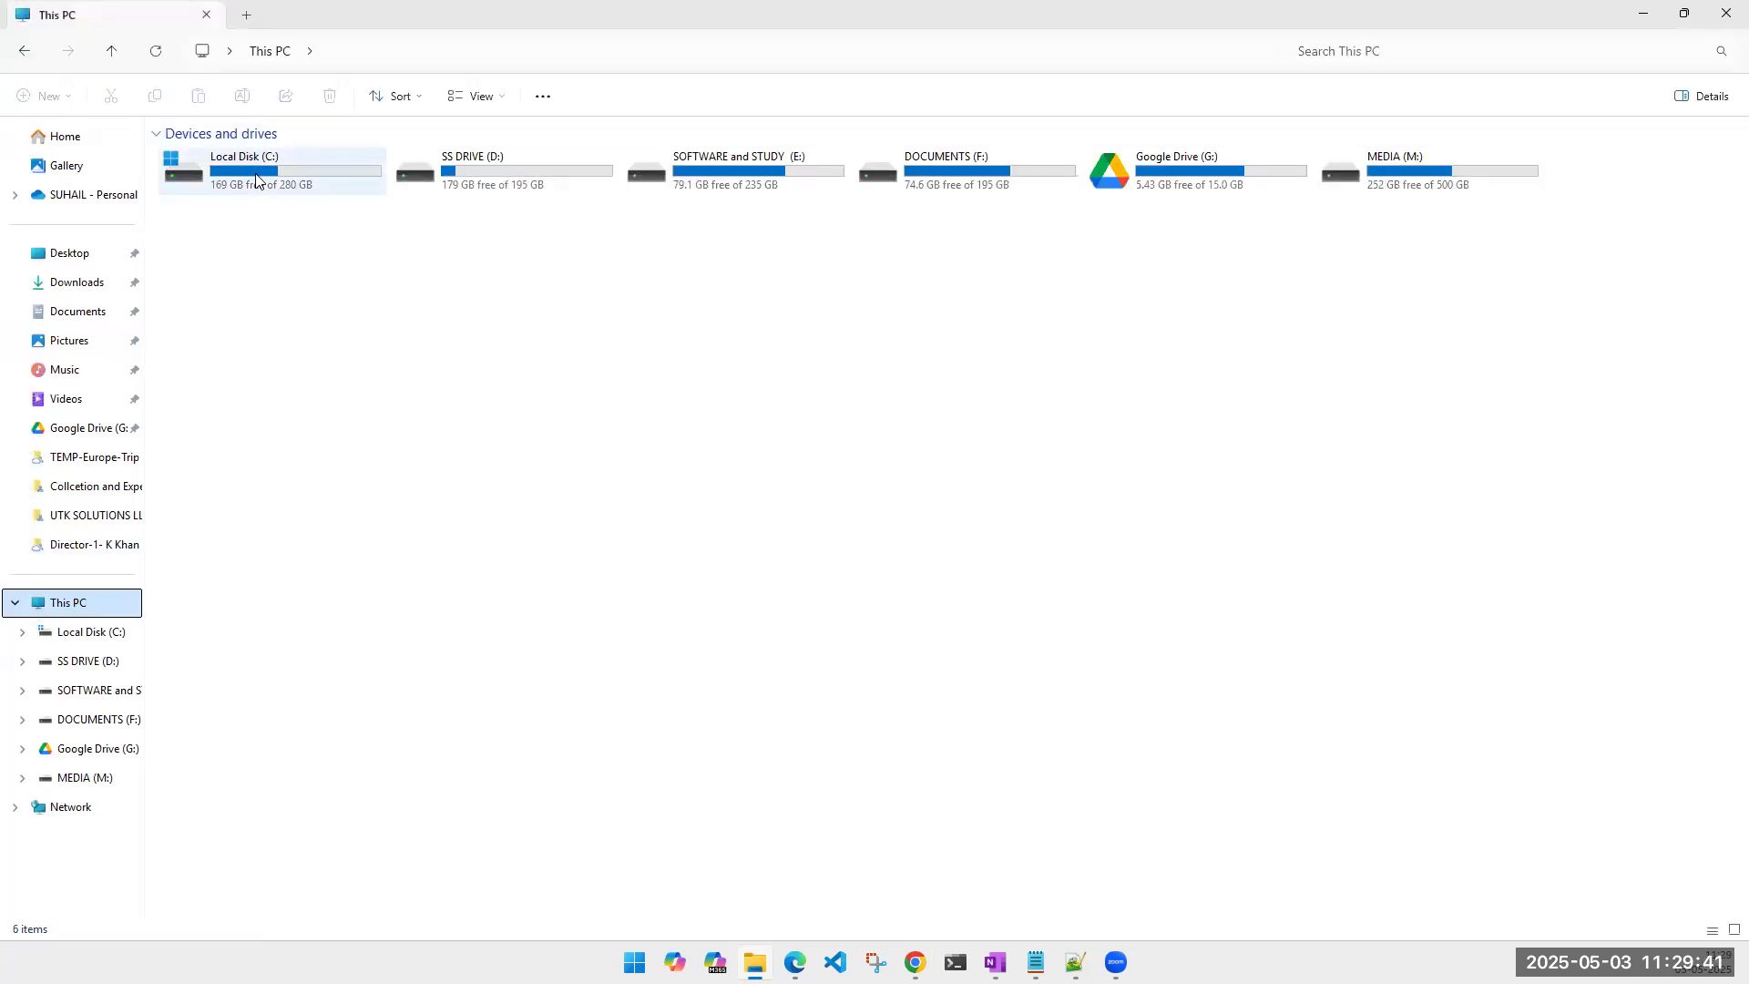
pyautogui.click(255, 173)
pyautogui.rightClick(255, 173)
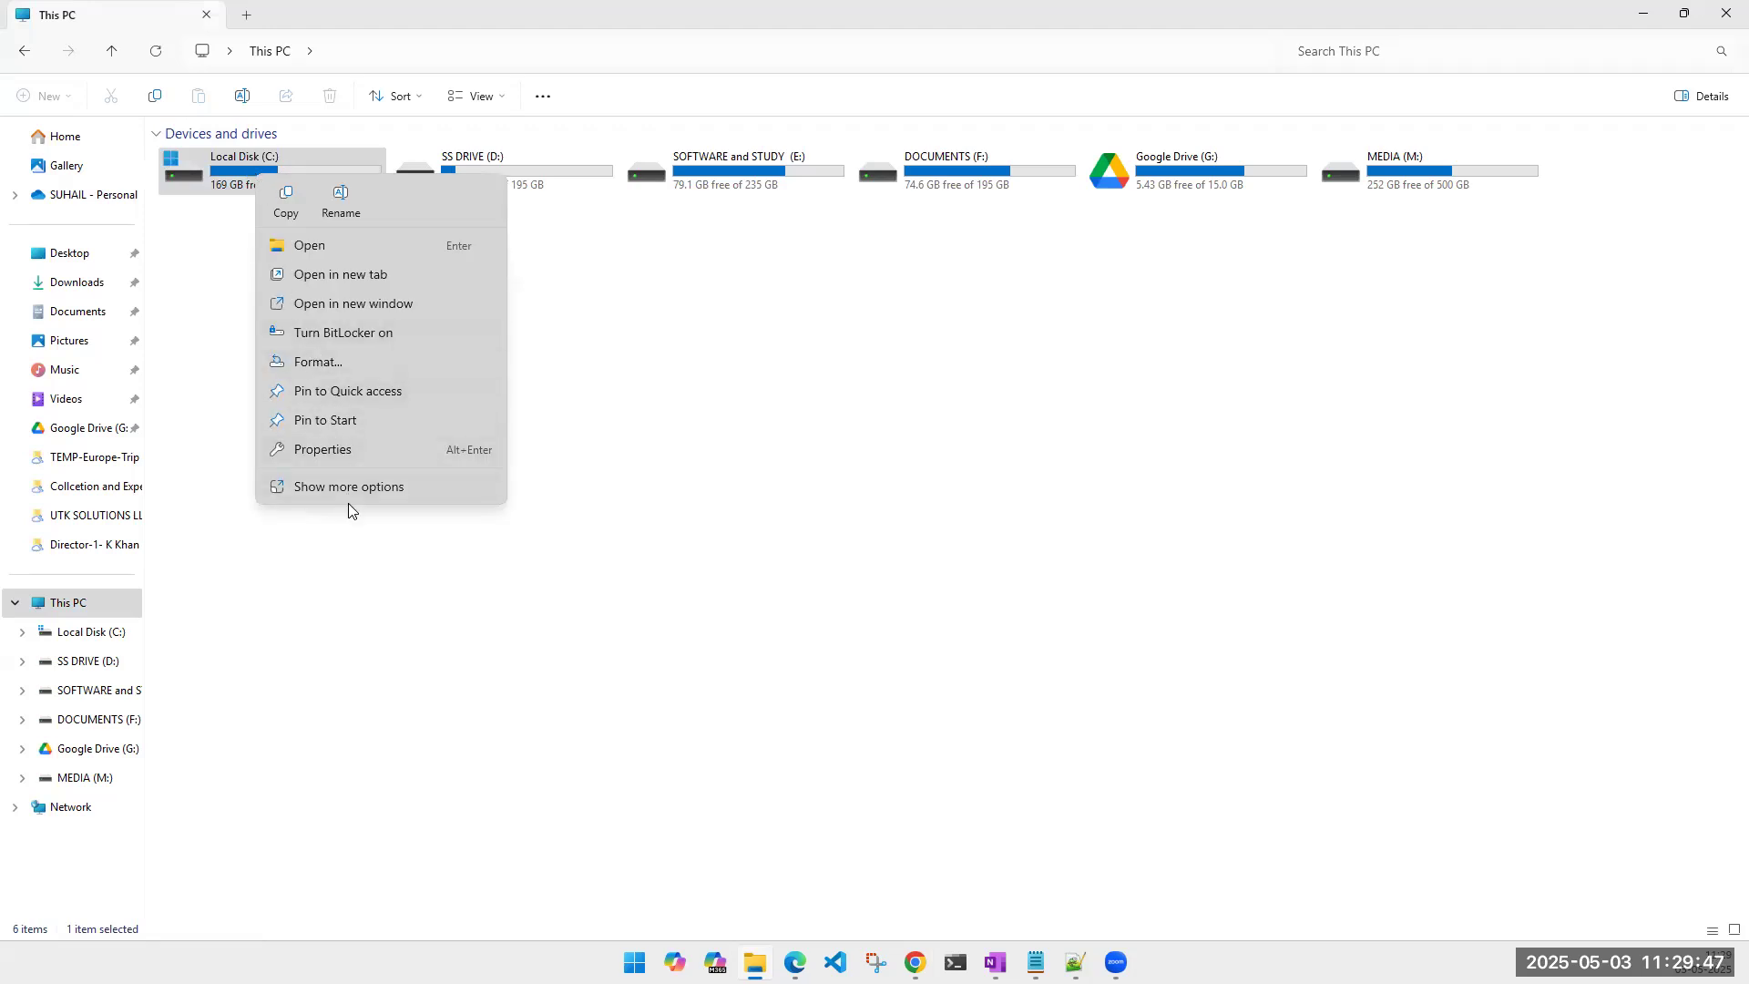
pyautogui.click(889, 601)
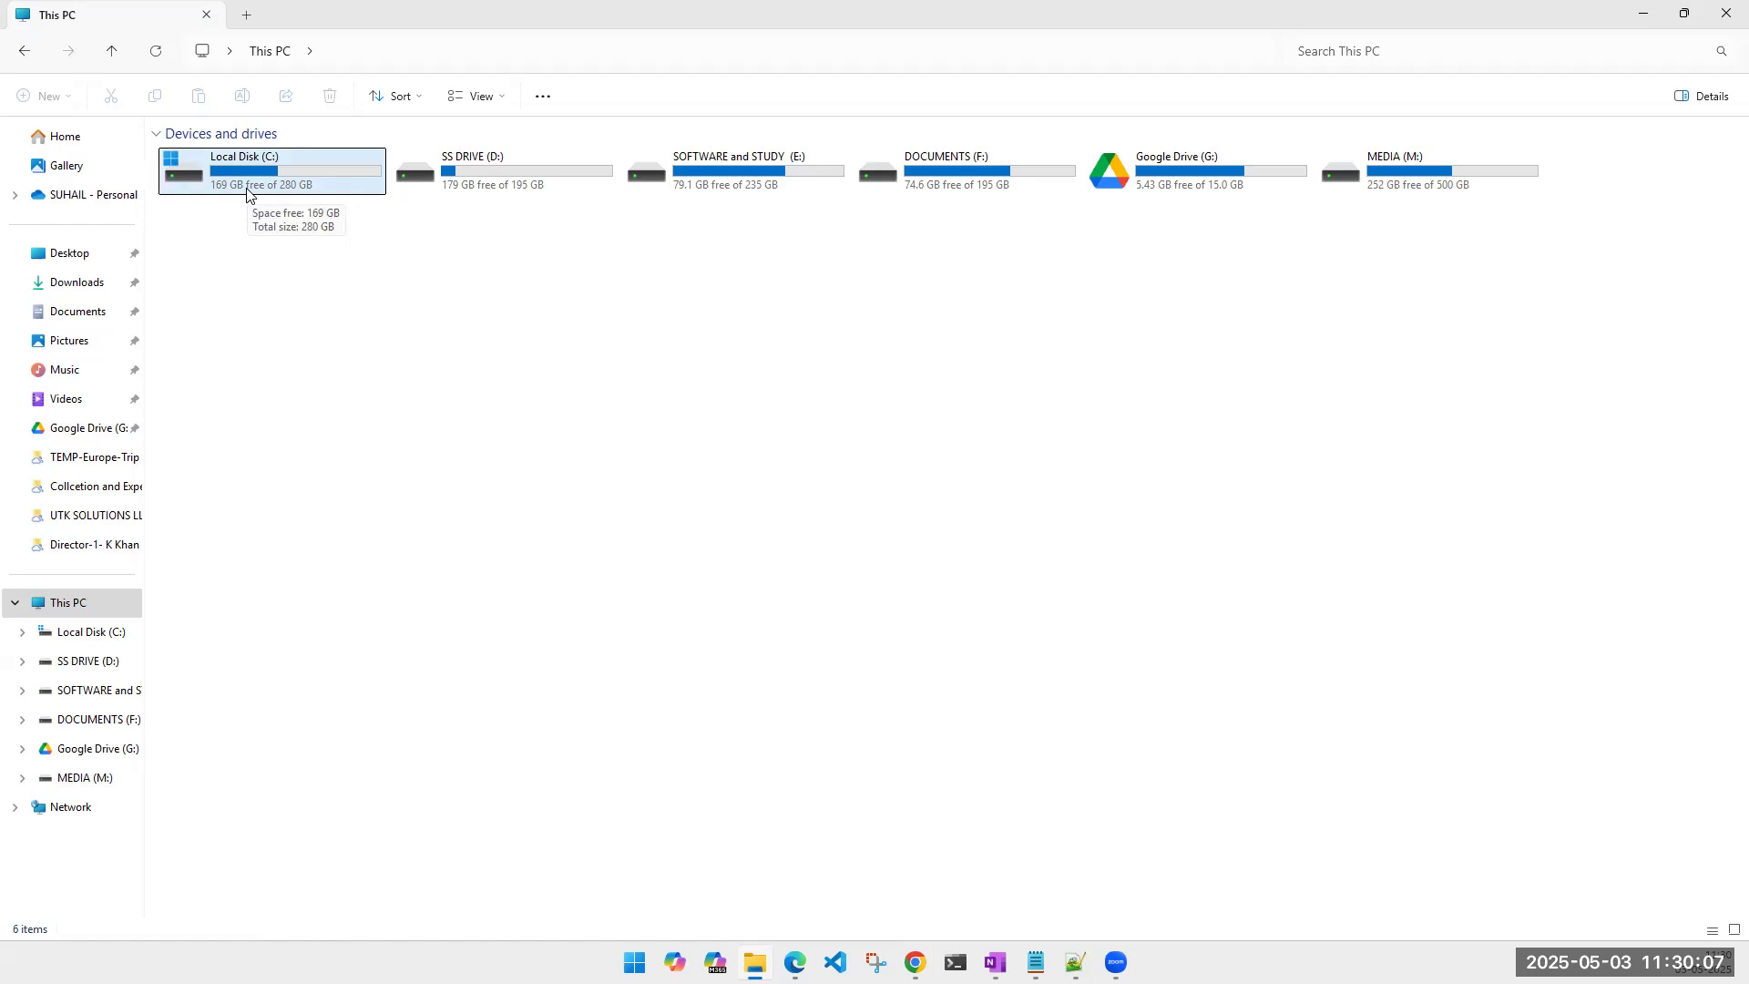
pyautogui.click(1726, 13)
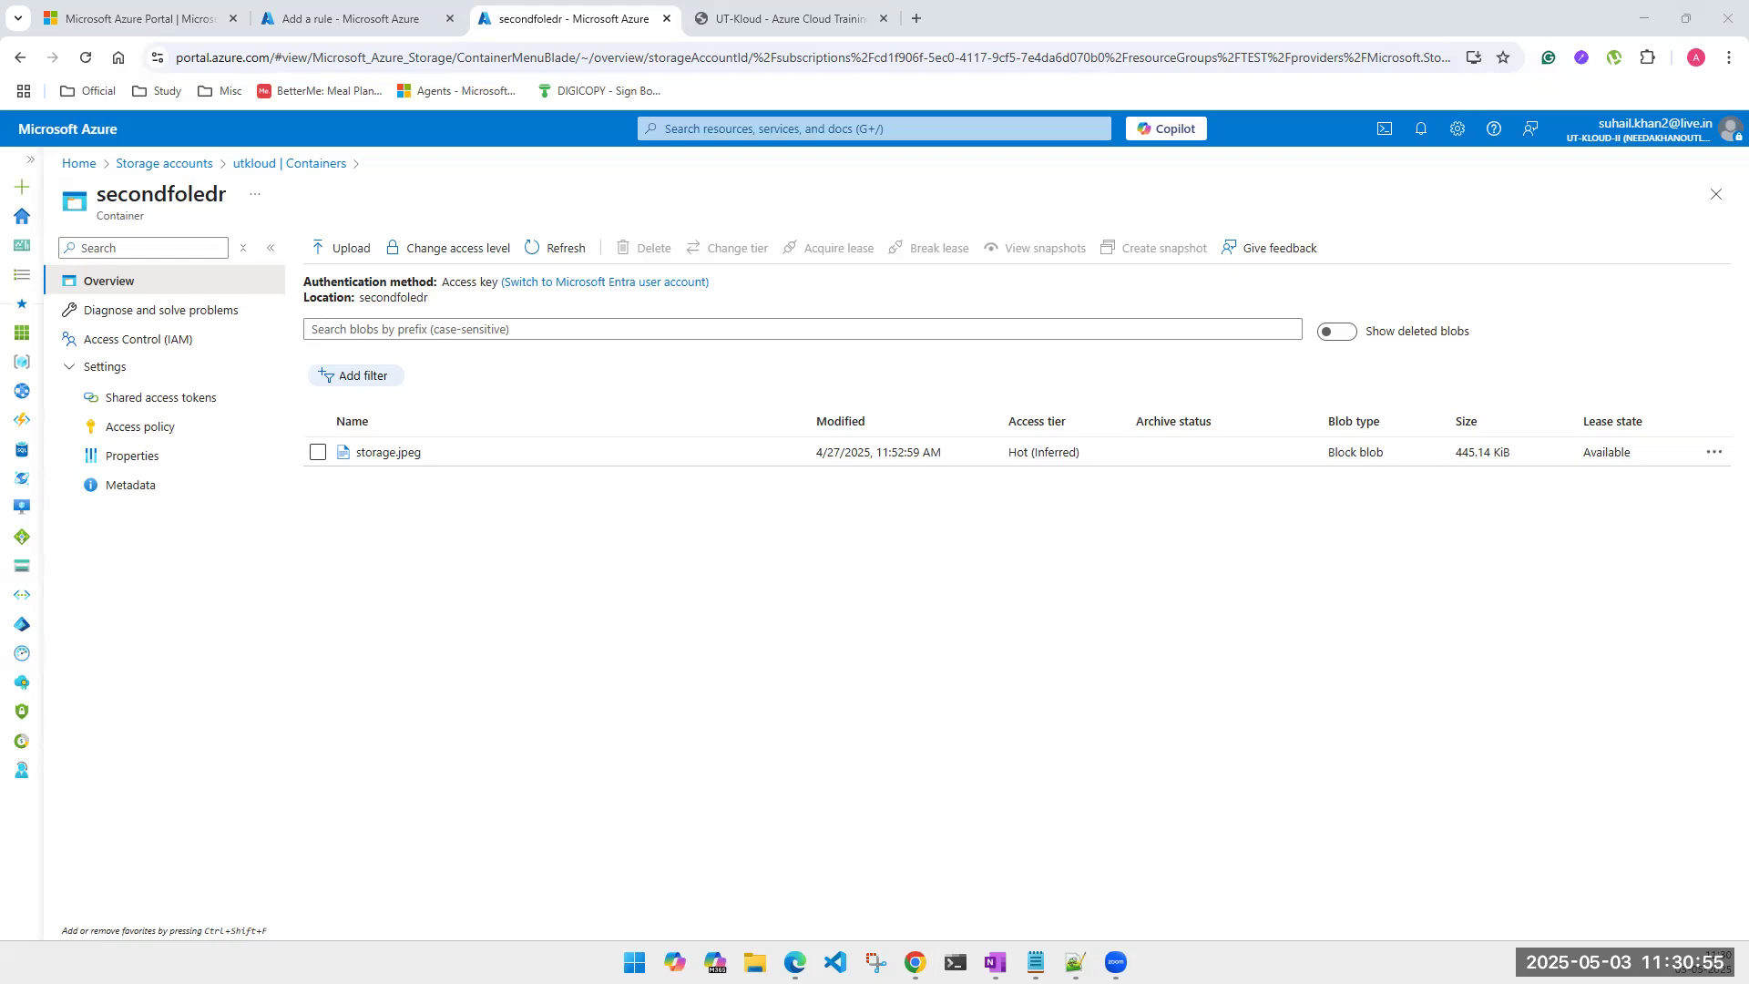
# Step: Reopen the blob upload form, set the blob type to Append blob, and review the blob type help text and choices
pyautogui.click(958, 652)
pyautogui.click(351, 259)
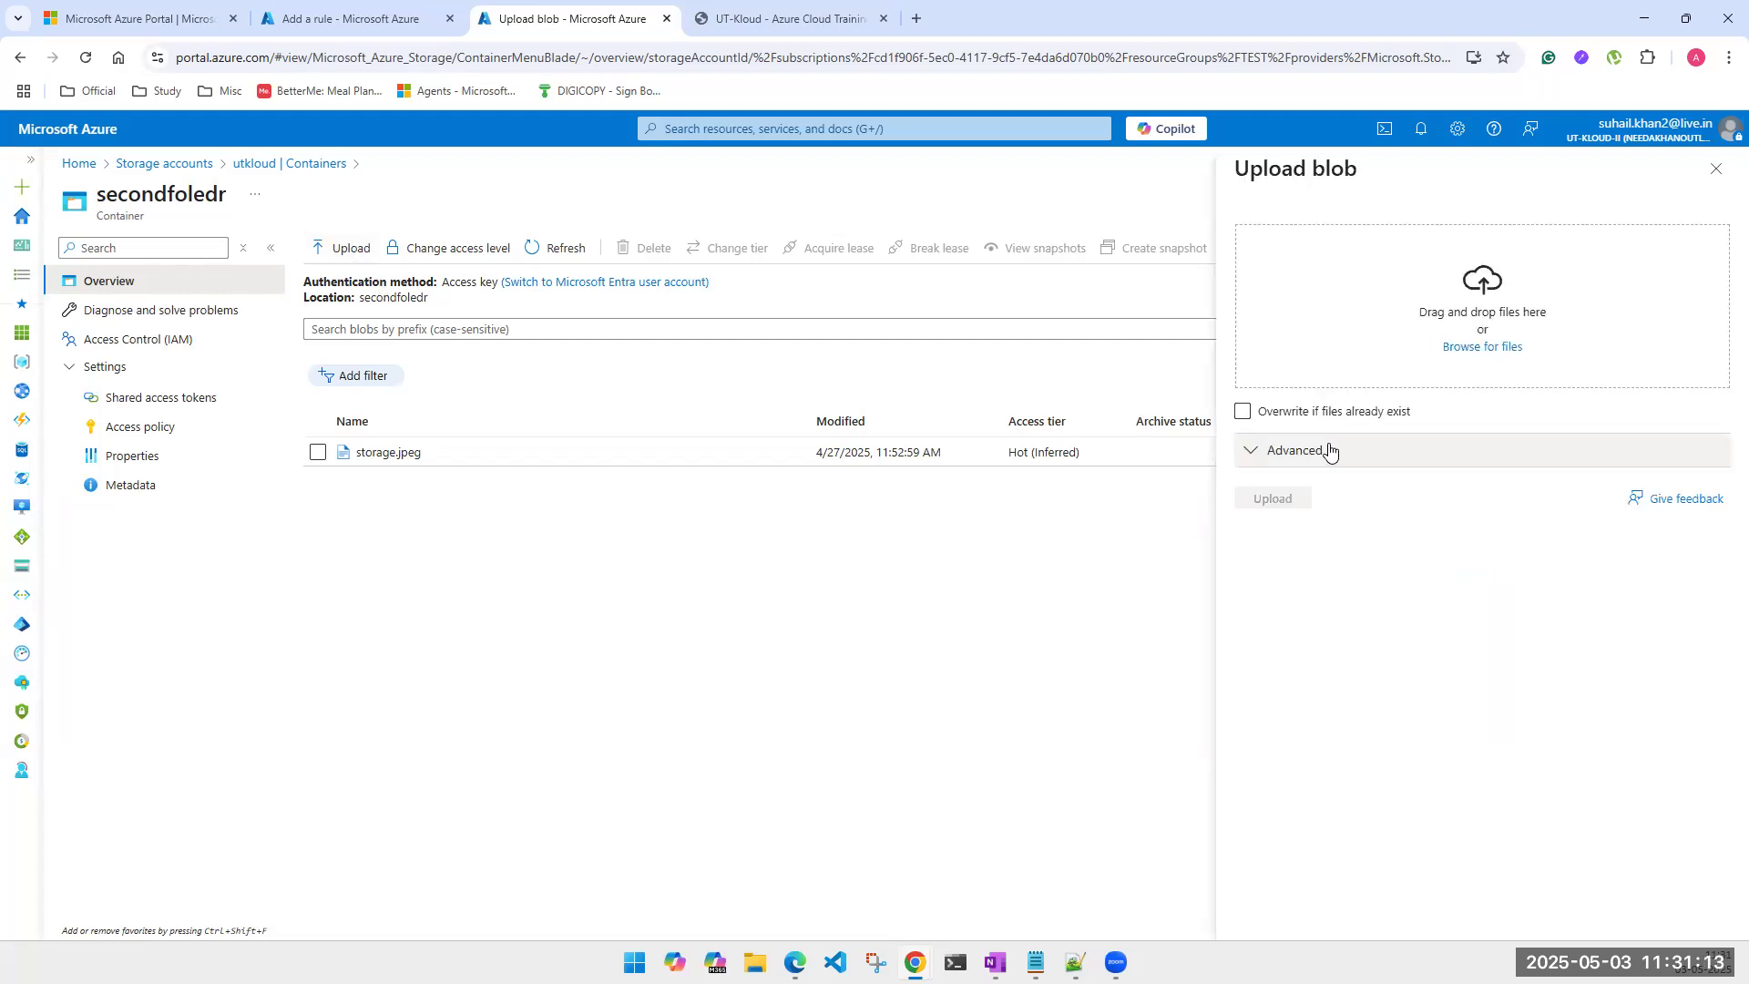
pyautogui.click(1307, 451)
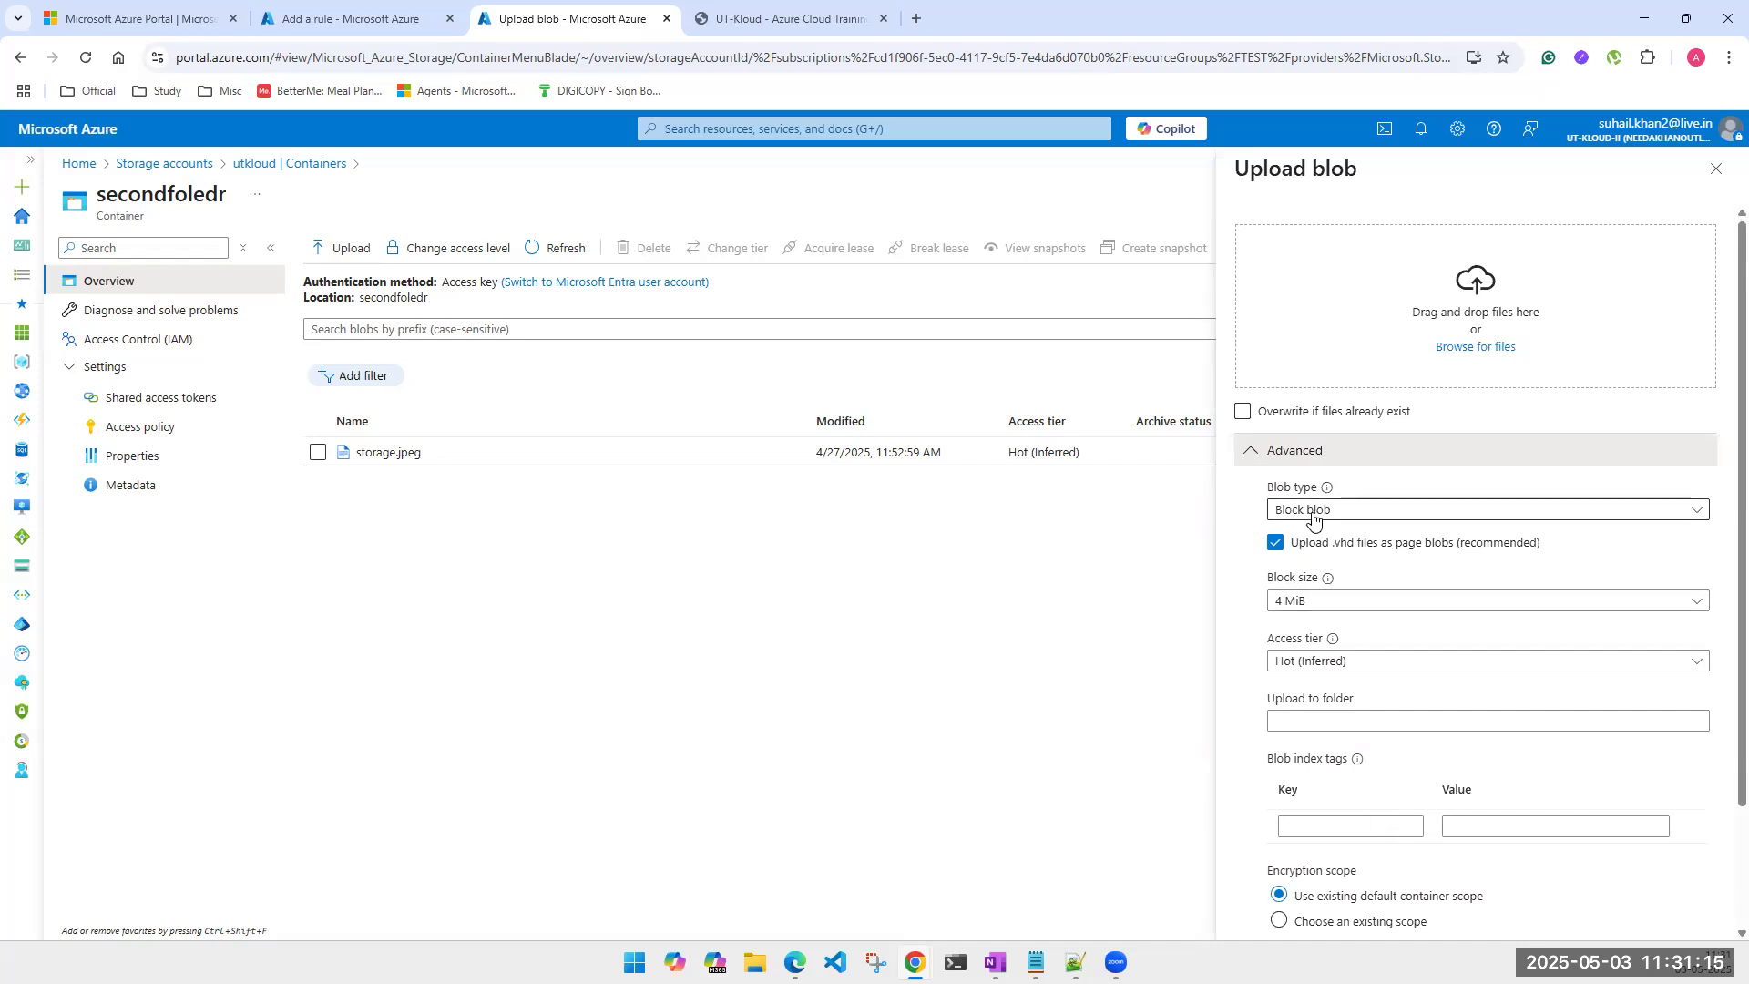
pyautogui.click(1312, 514)
pyautogui.click(1508, 337)
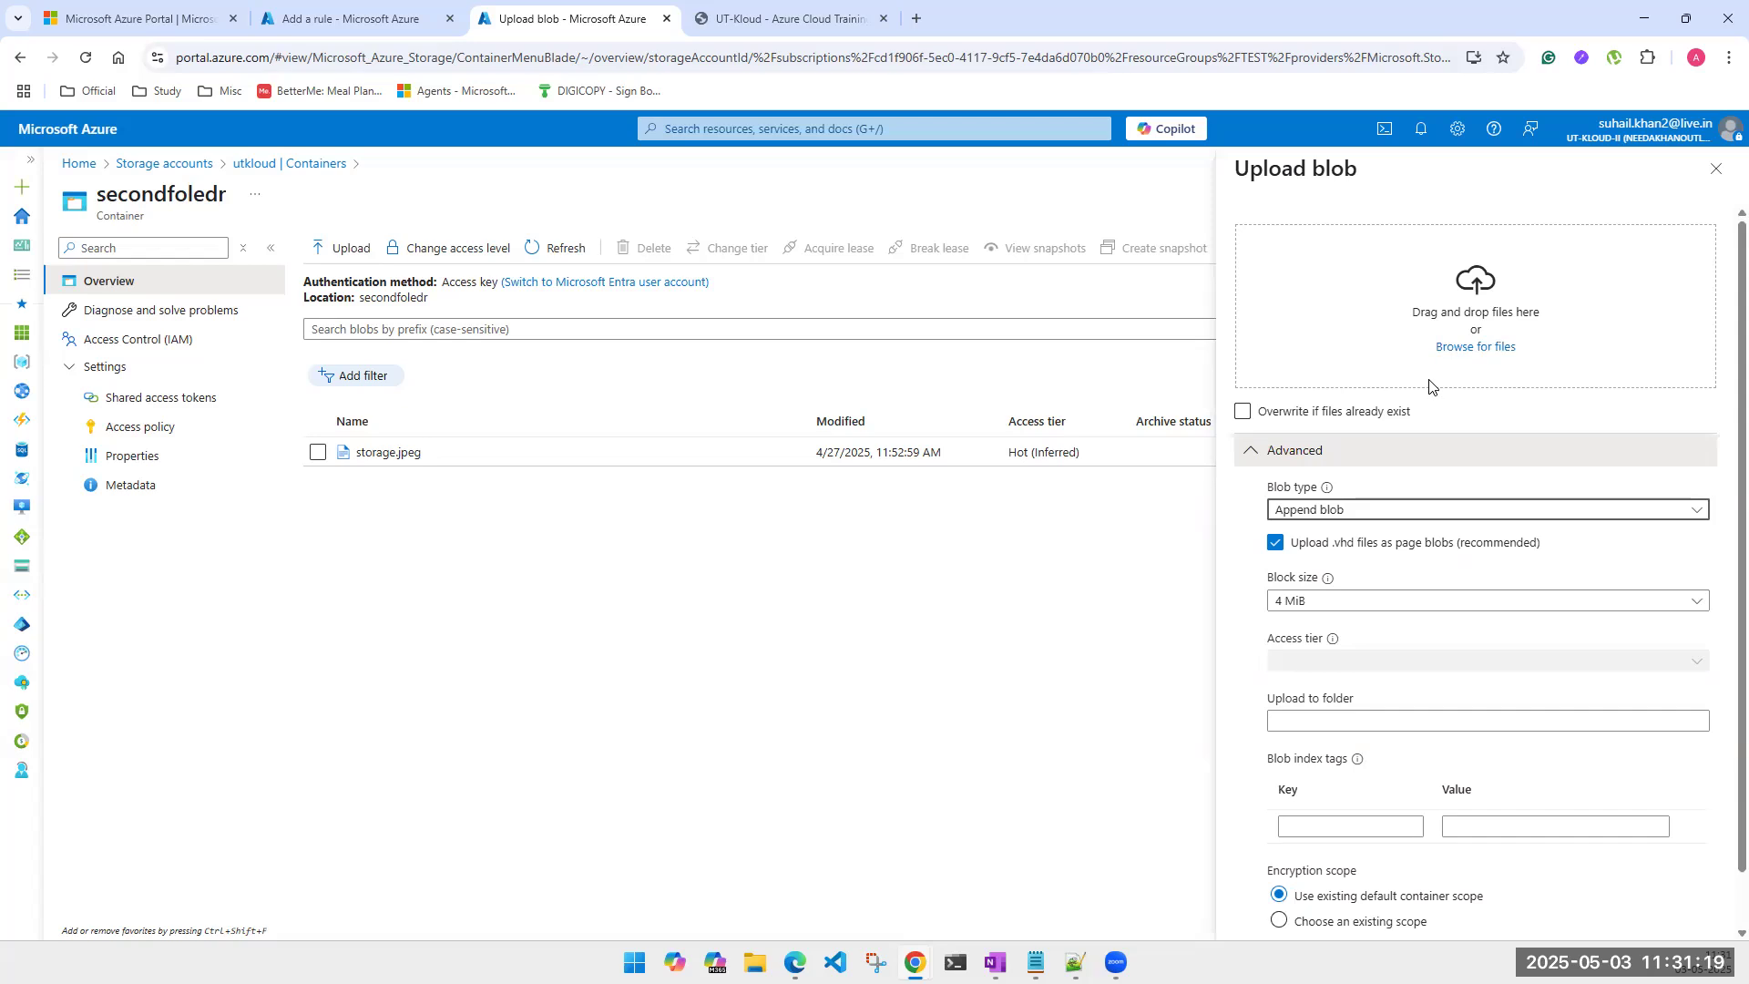
pyautogui.click(1325, 517)
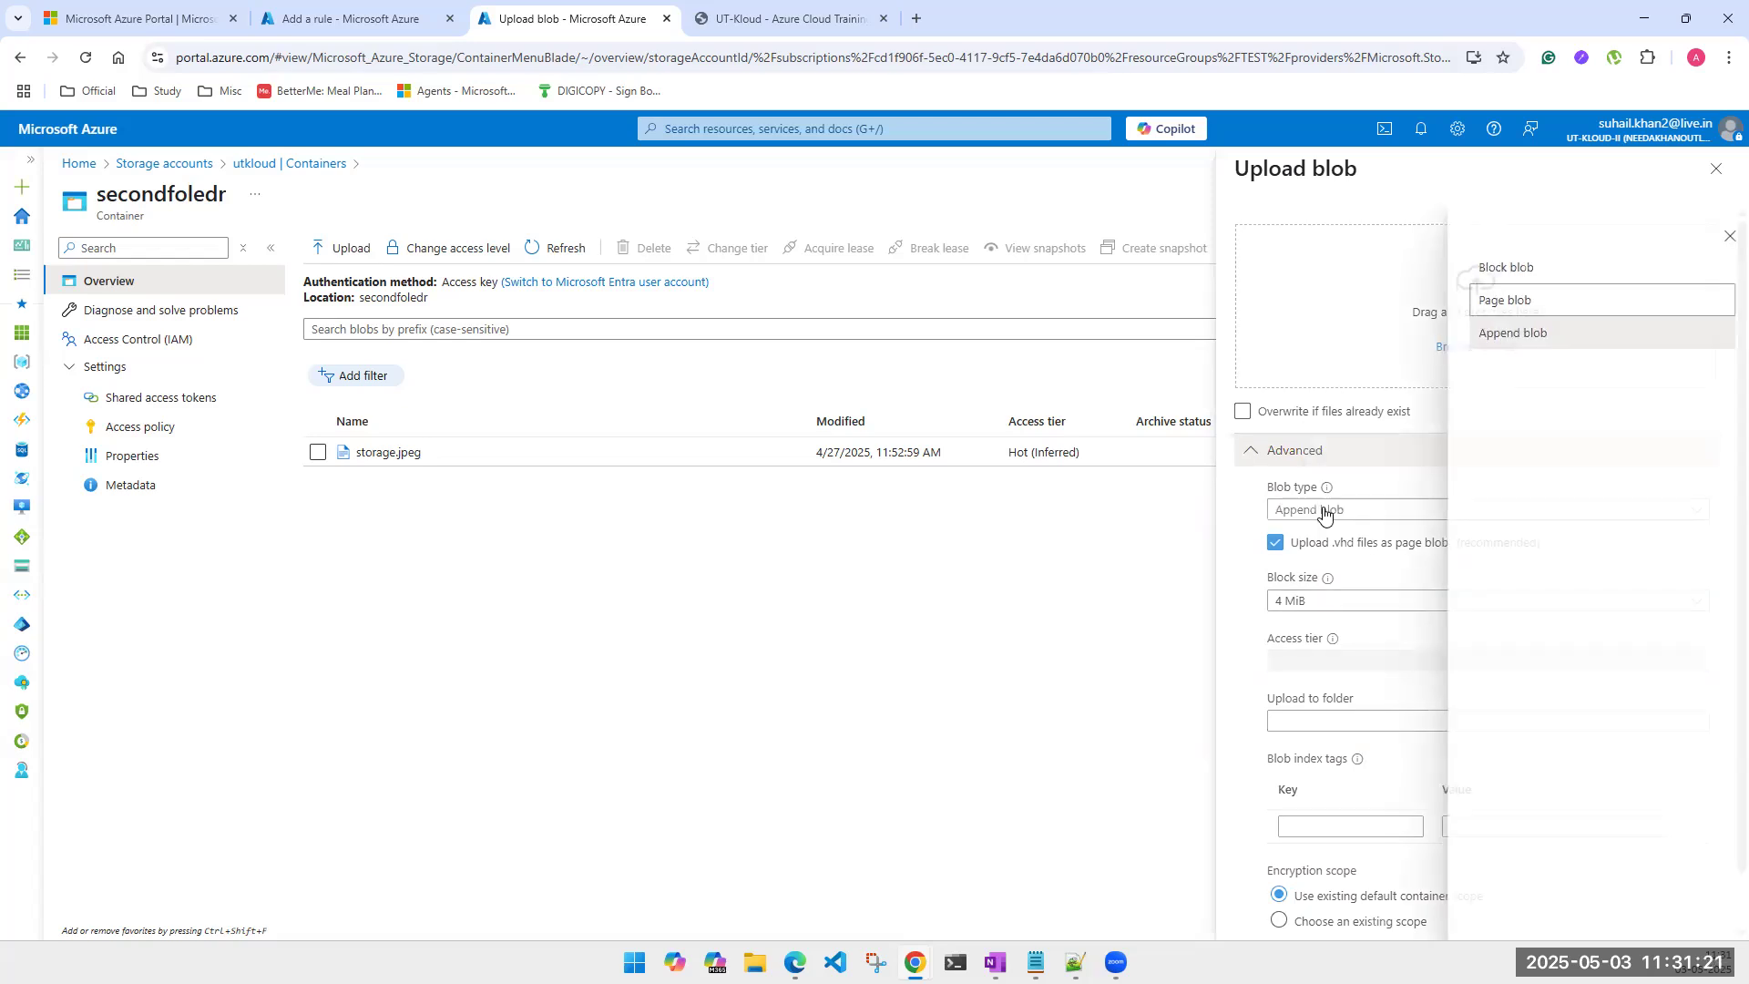
pyautogui.click(1323, 502)
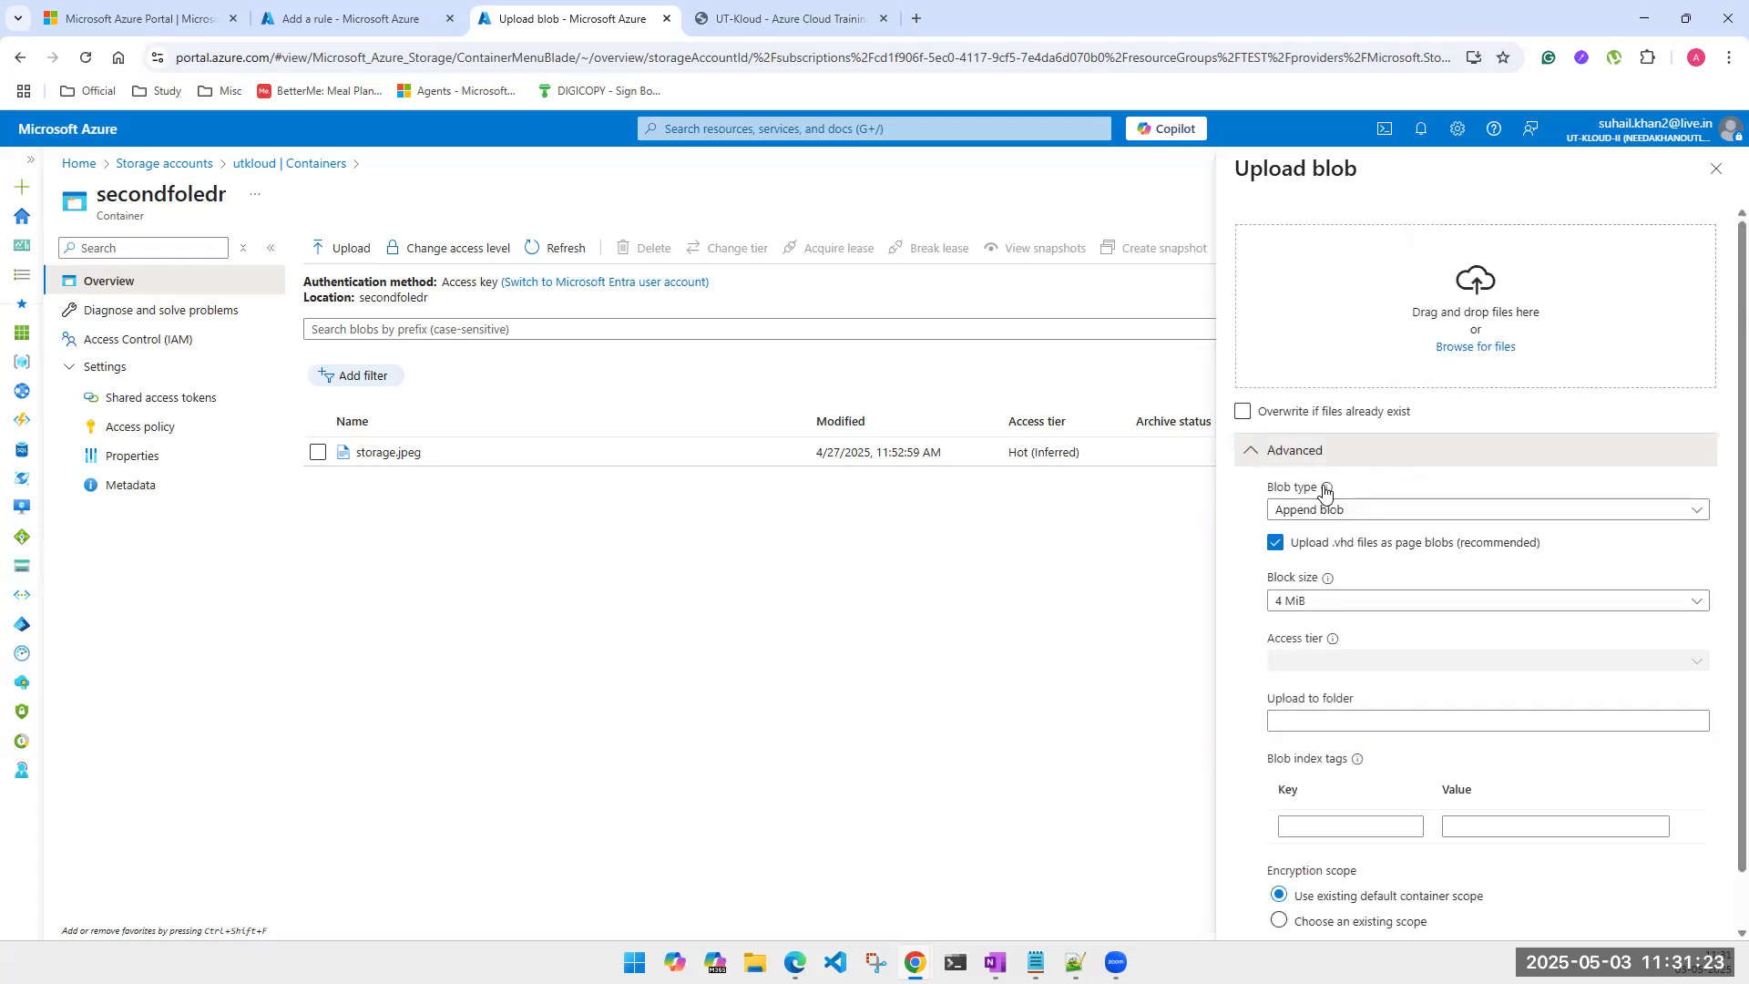
pyautogui.moveTo(1325, 490)
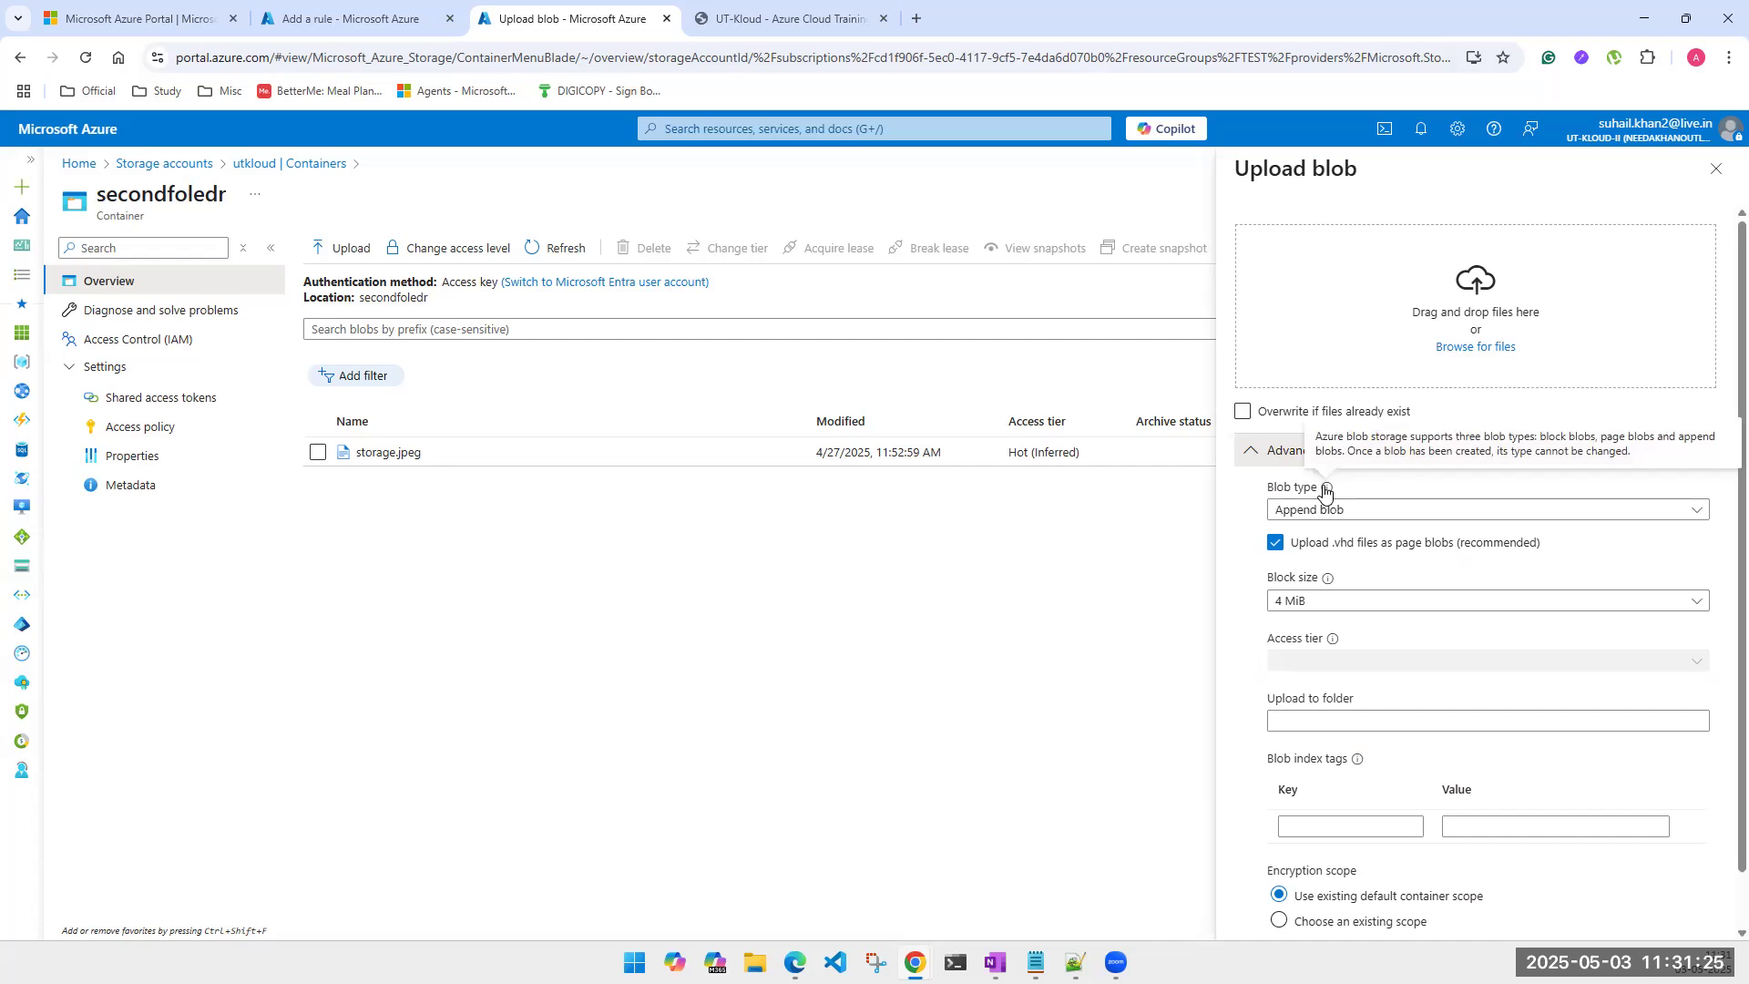
pyautogui.click(1331, 517)
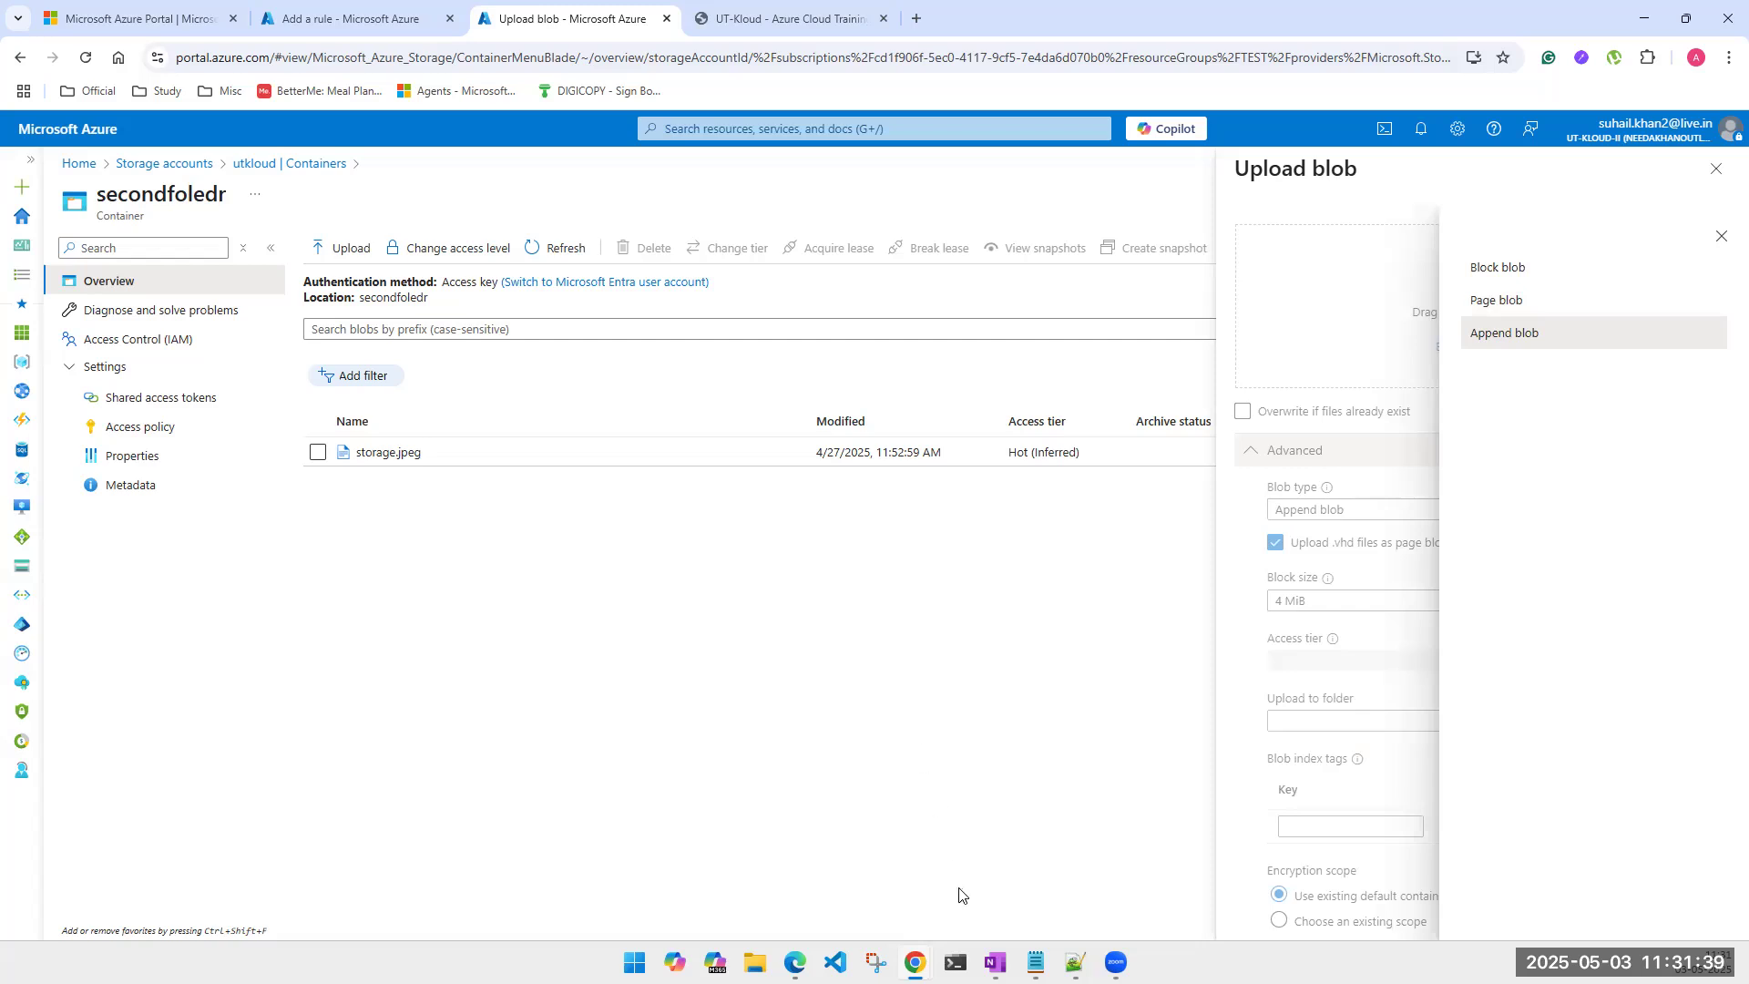
# Step: Switch to OneNote to look over the disk, boot diagnostics and lease status notes, and return to the browser
pyautogui.click(995, 961)
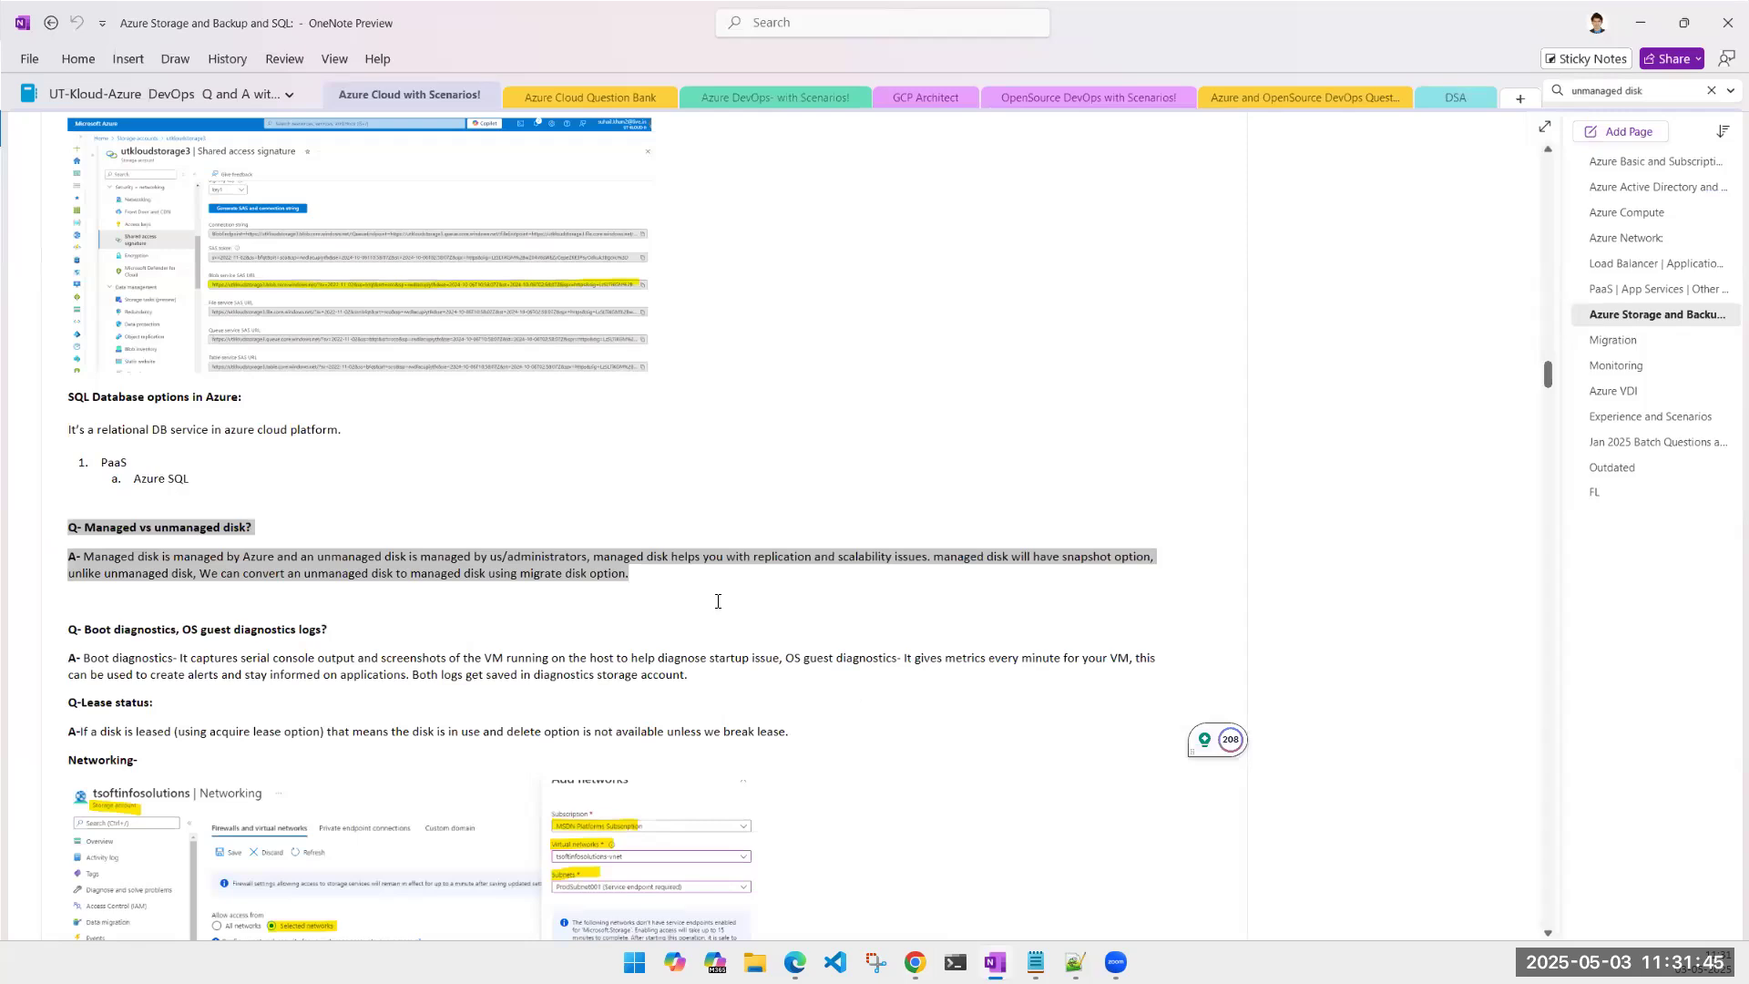
pyautogui.scroll(-3, 718, 601)
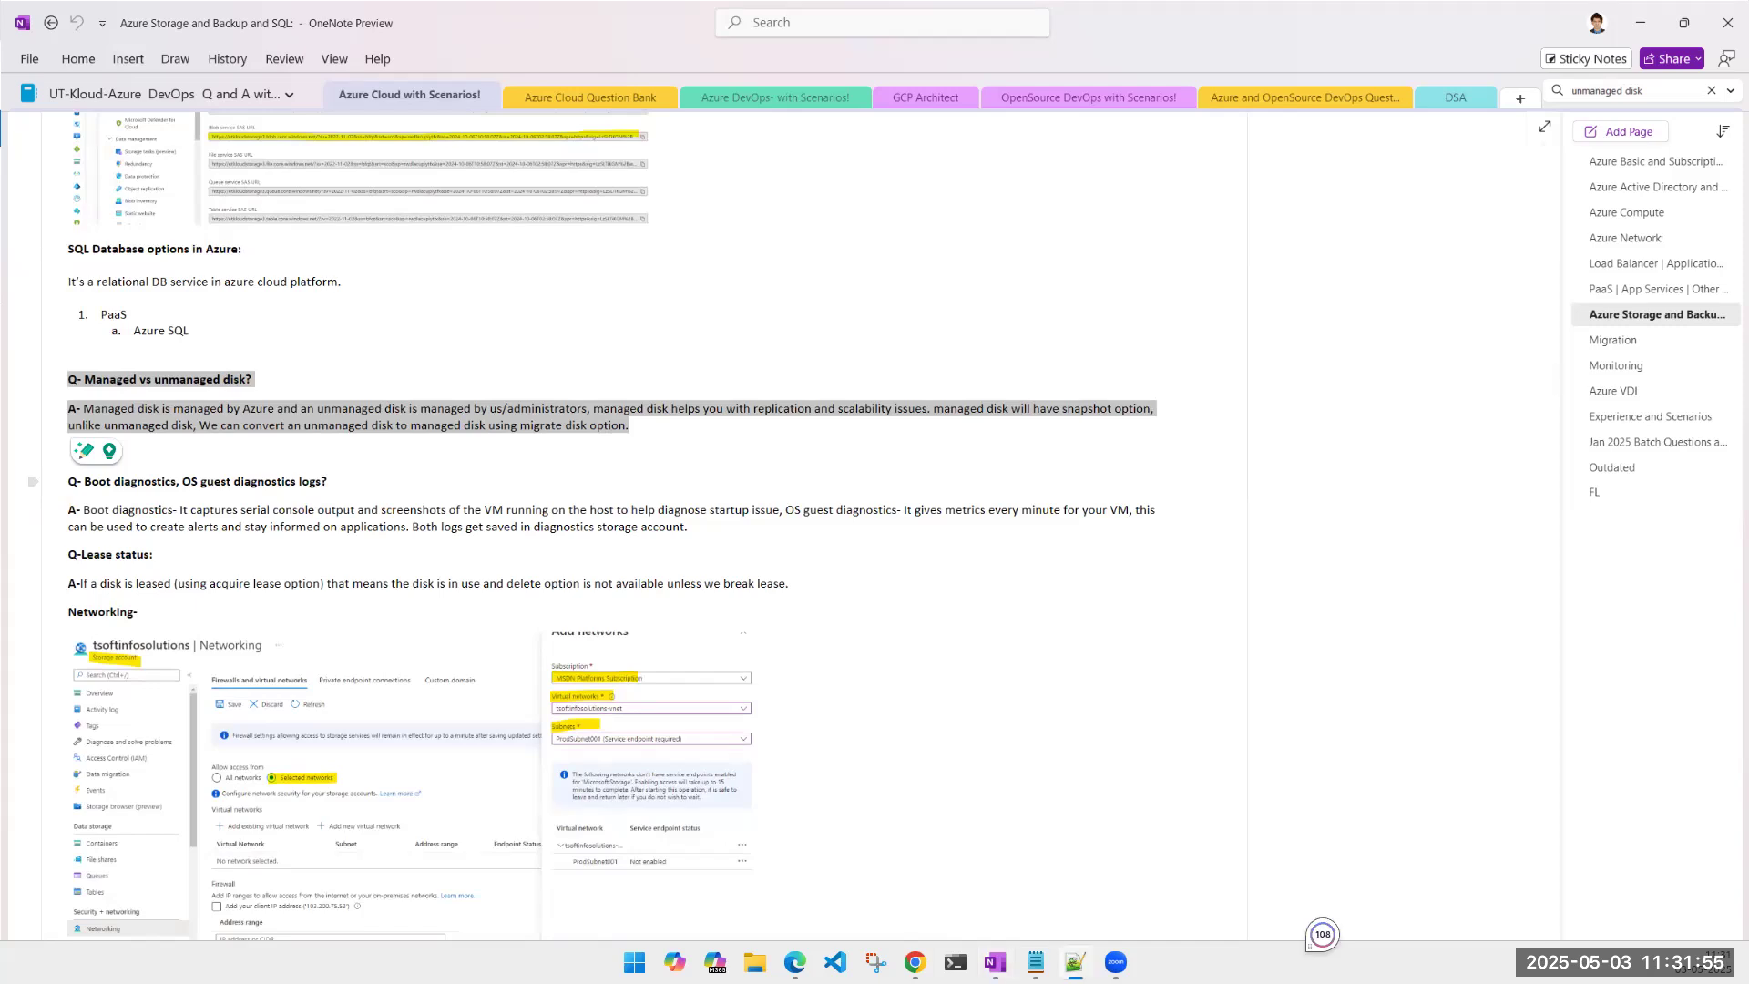
pyautogui.hotkey('alt', 'Tab')
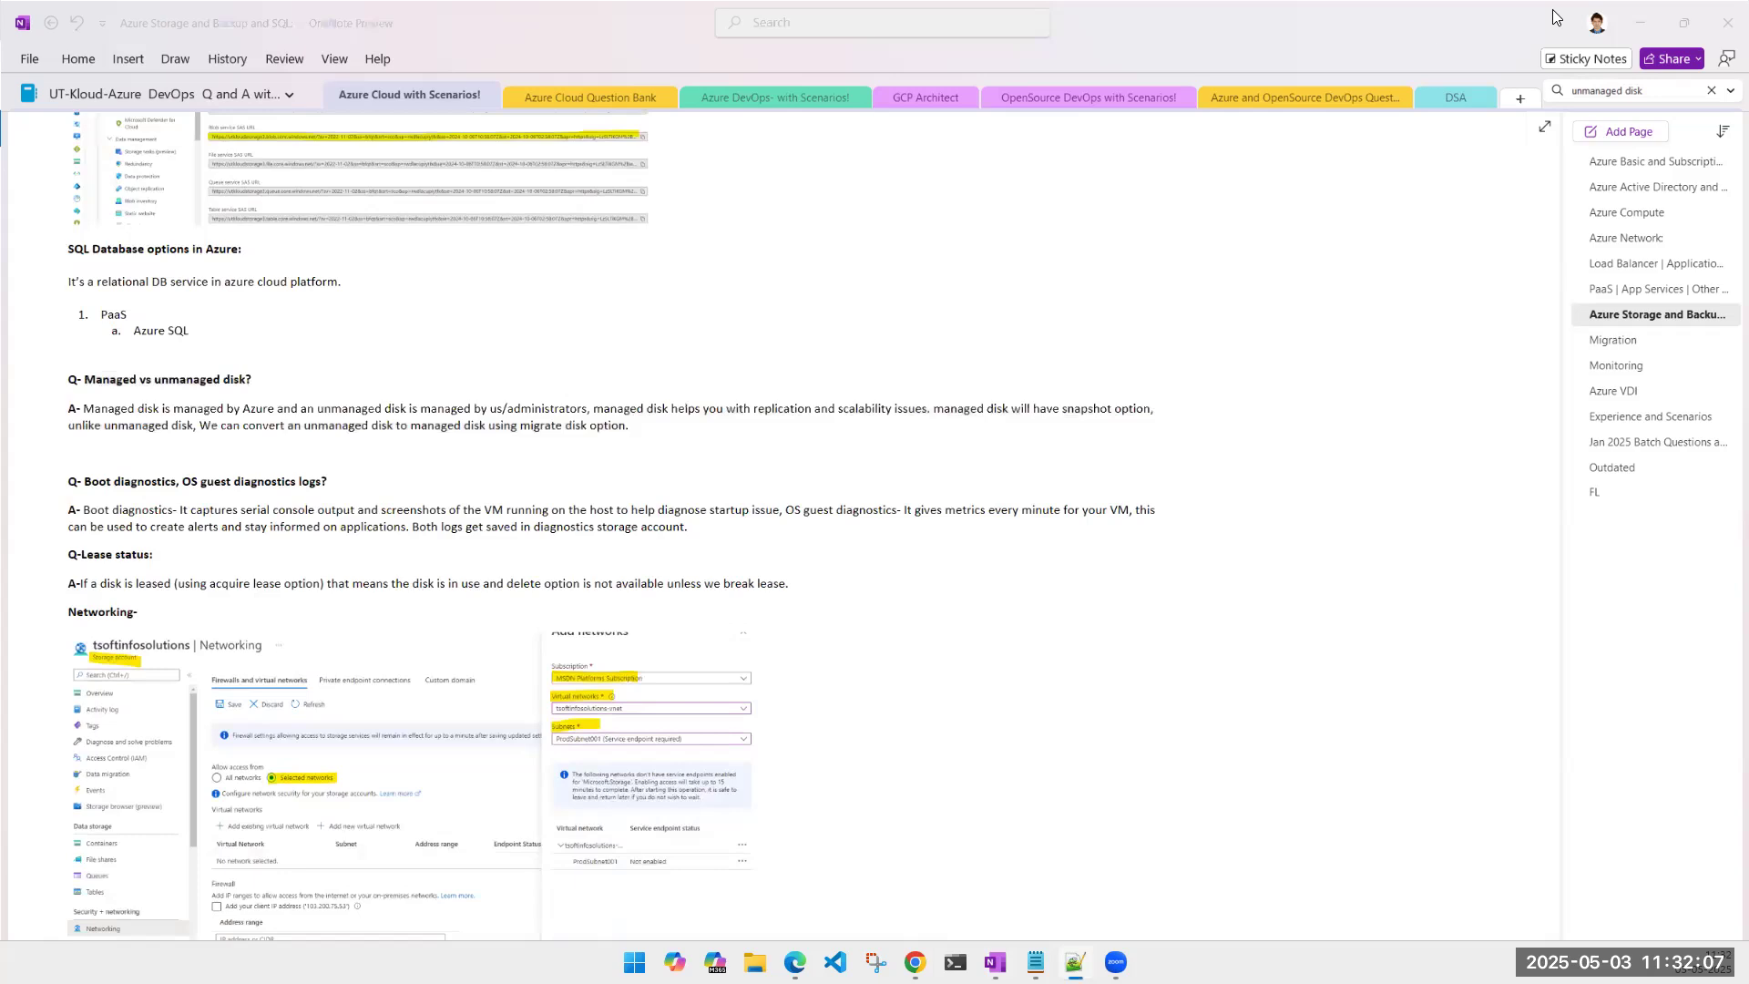
pyautogui.click(1645, 29)
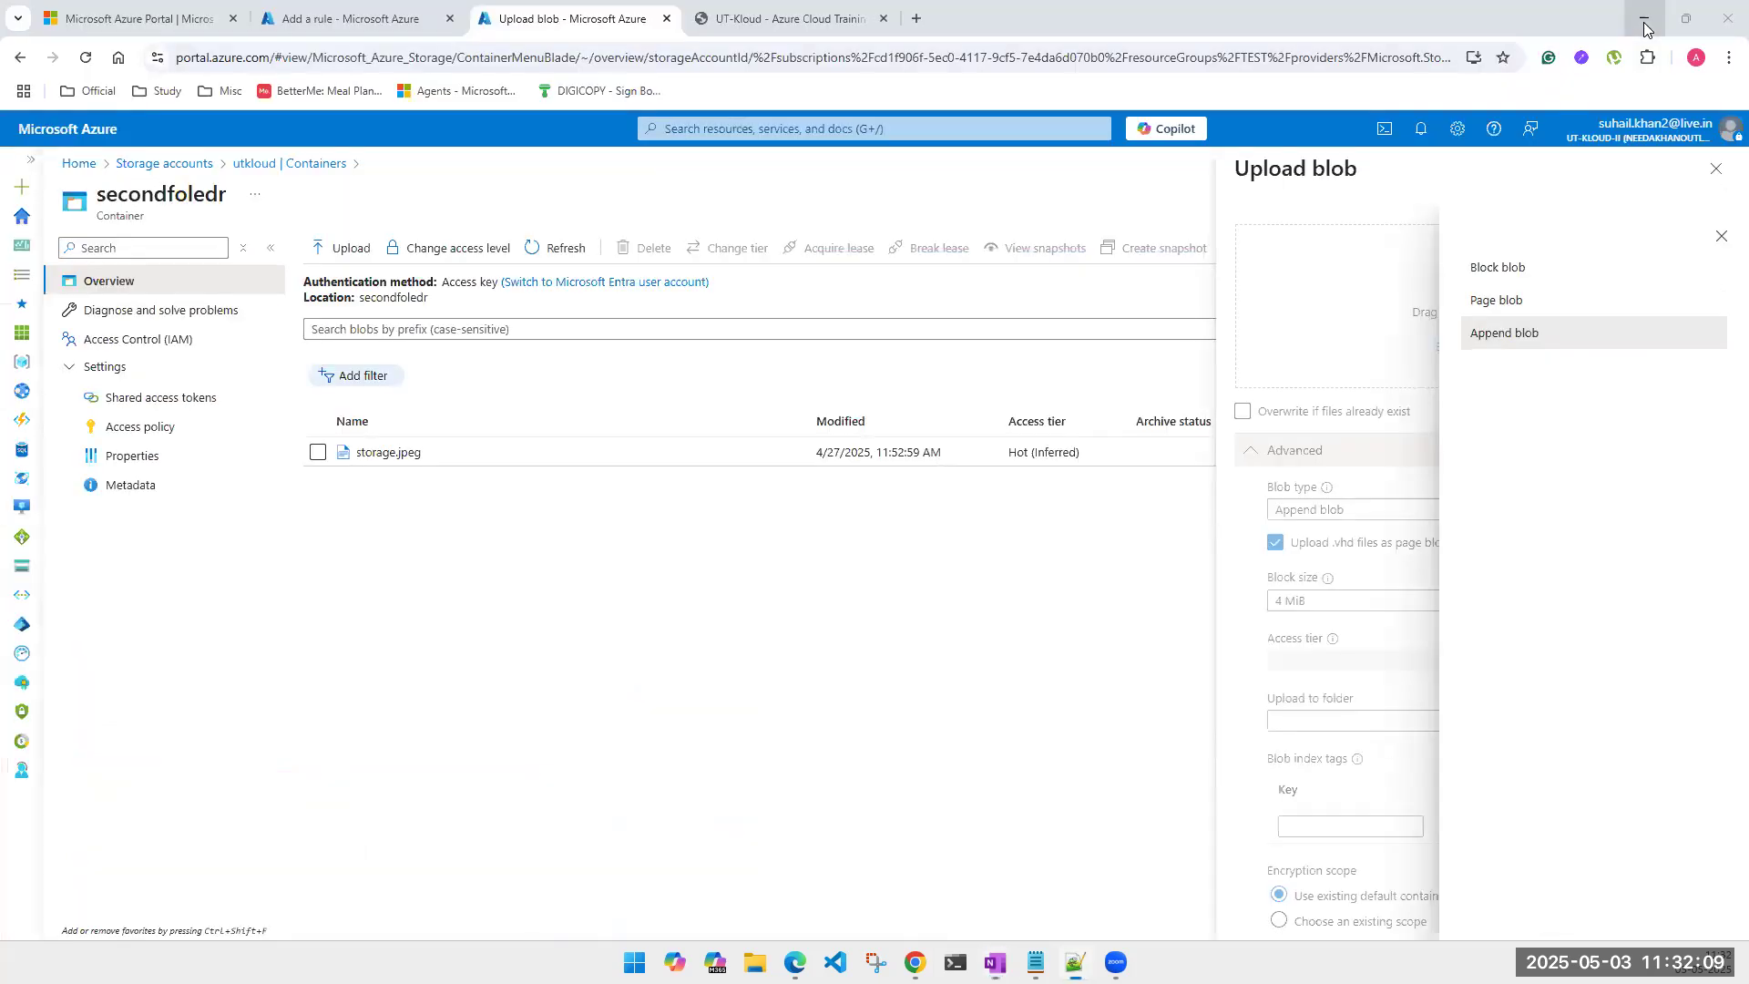
# Step: Discard the blob upload and leave the container for the open lifecycle rule draft, with a glance at the OneNote disk notes
pyautogui.click(1719, 239)
pyautogui.click(1716, 170)
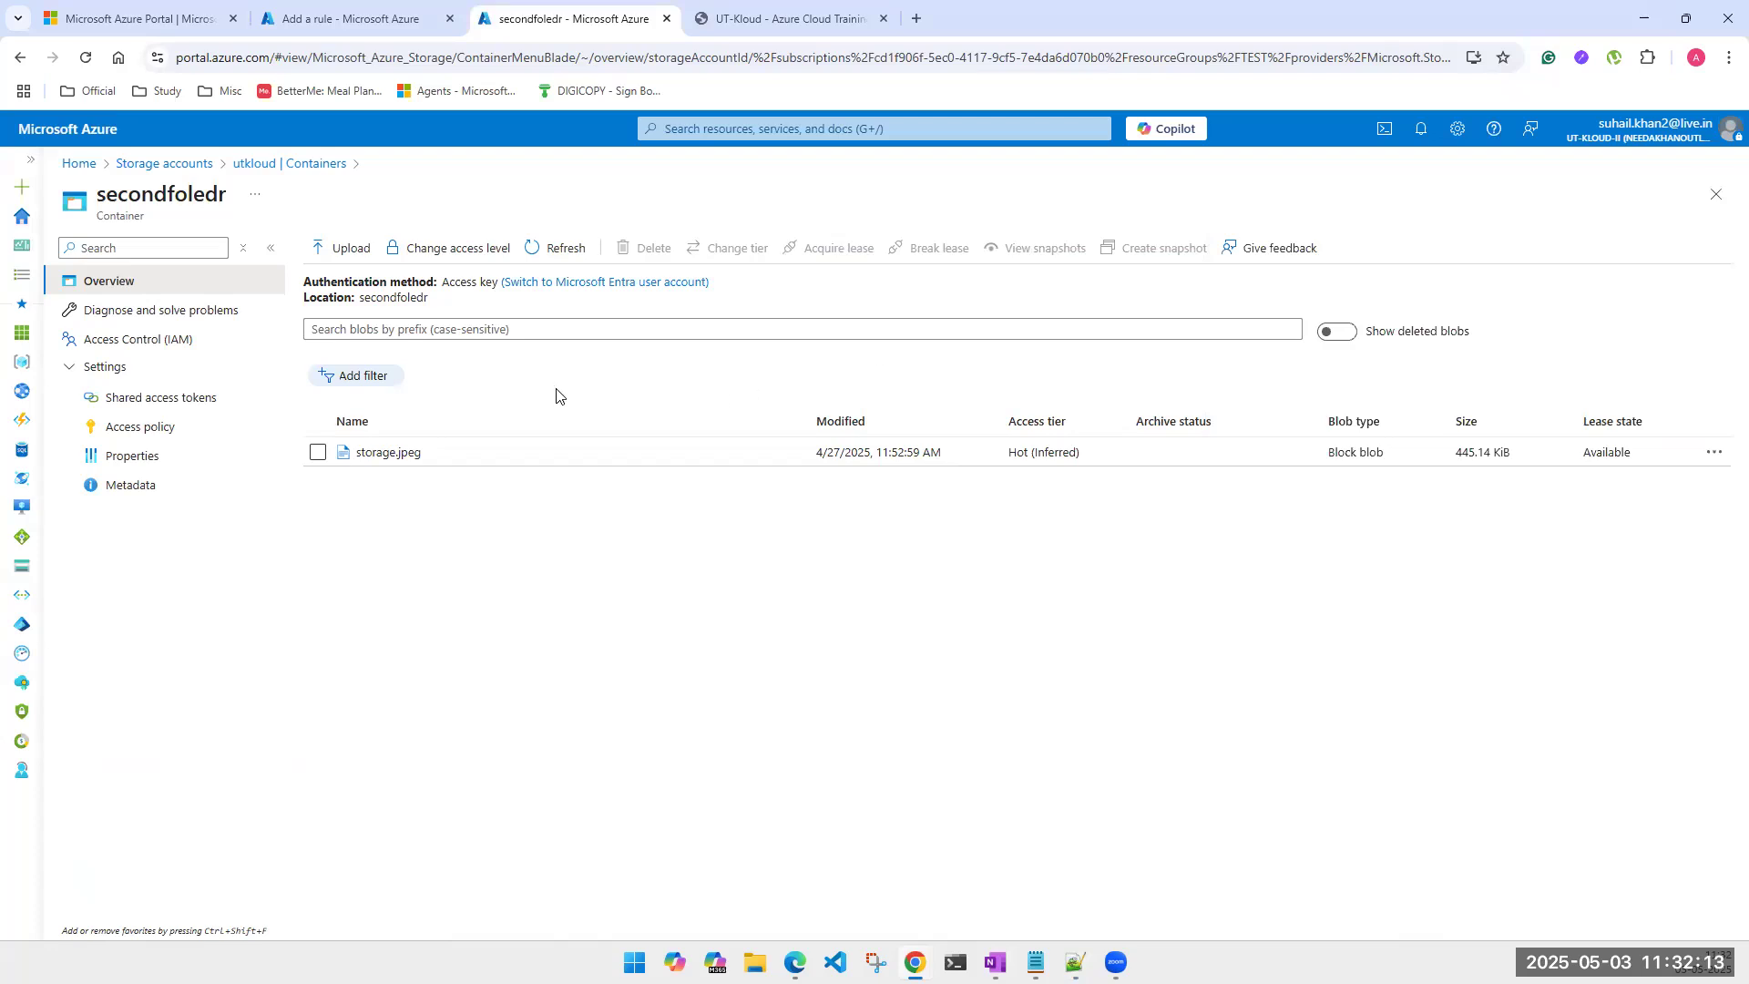
pyautogui.click(1716, 194)
pyautogui.click(343, 20)
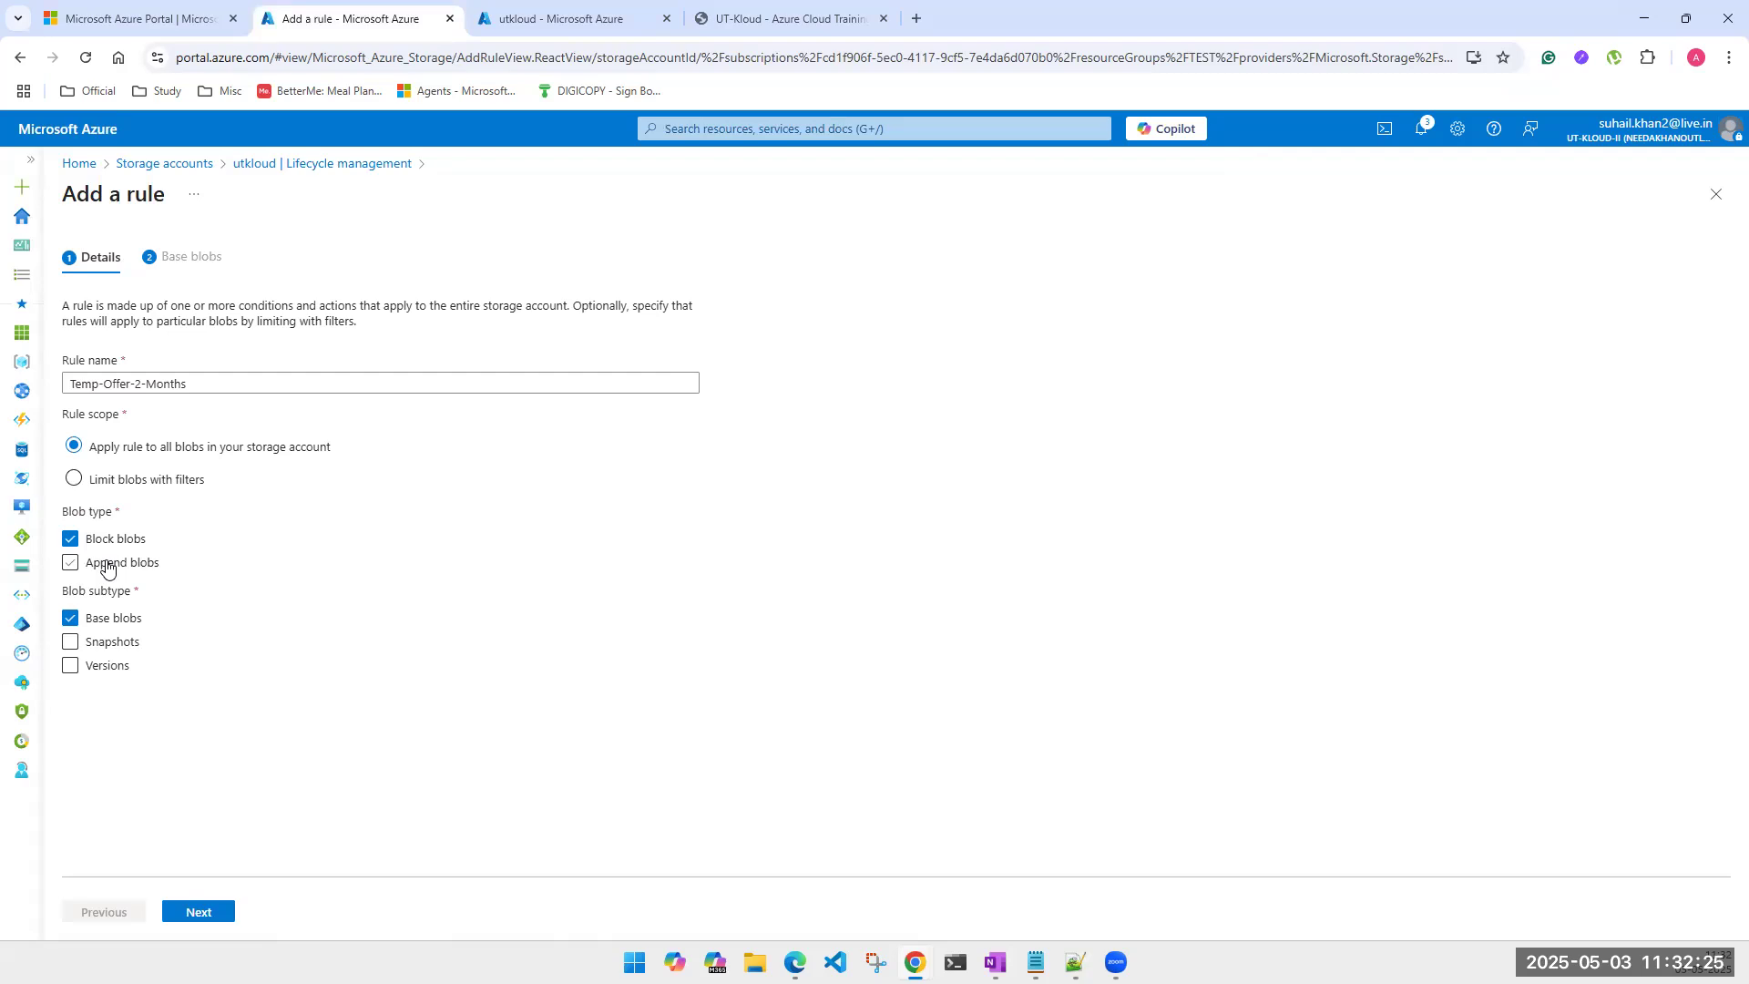
pyautogui.click(994, 962)
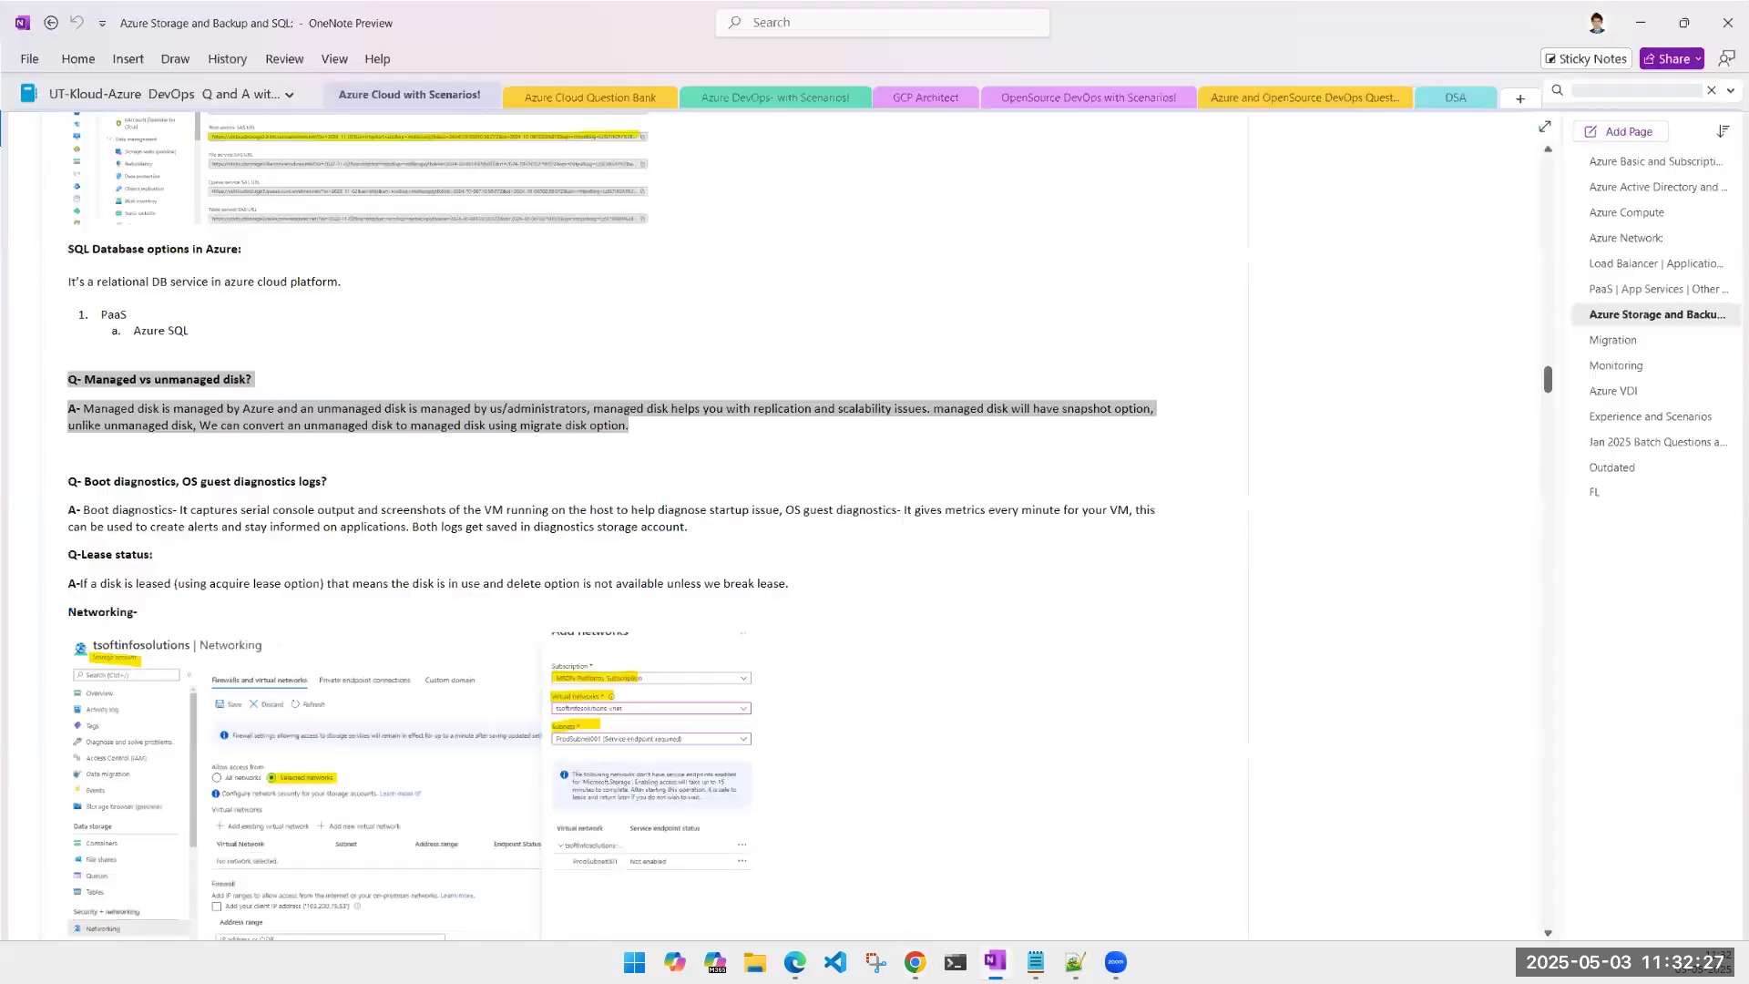
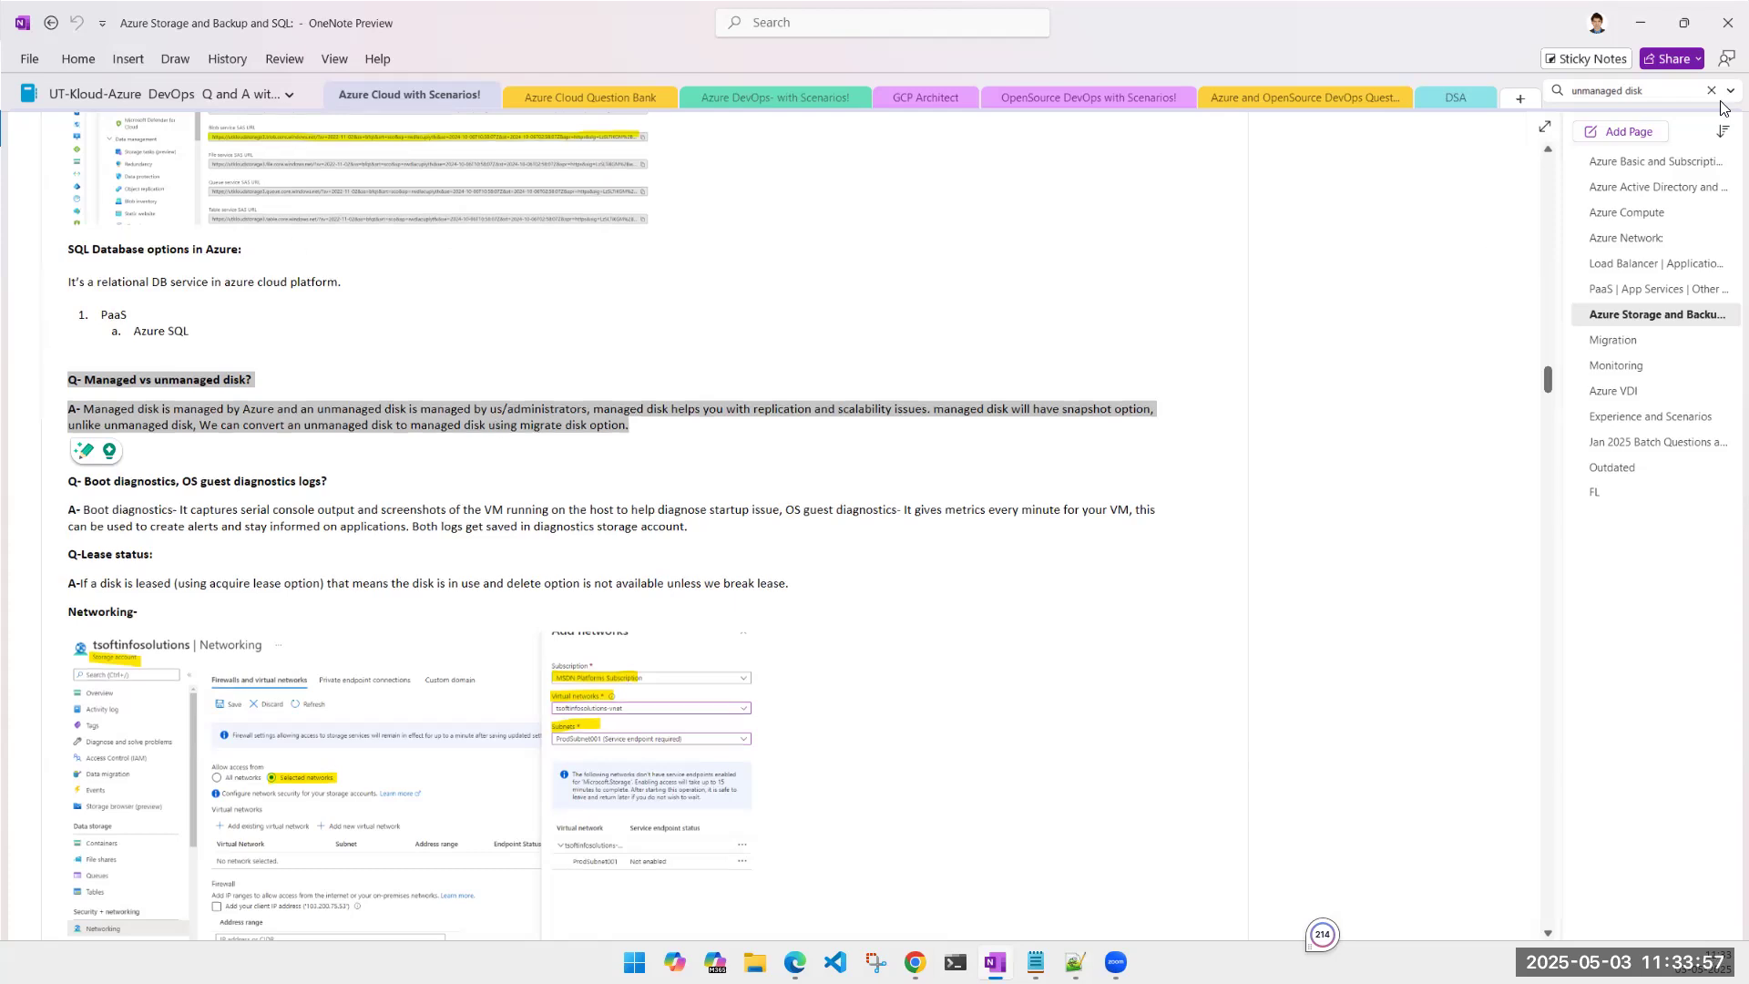
pyautogui.click(1646, 20)
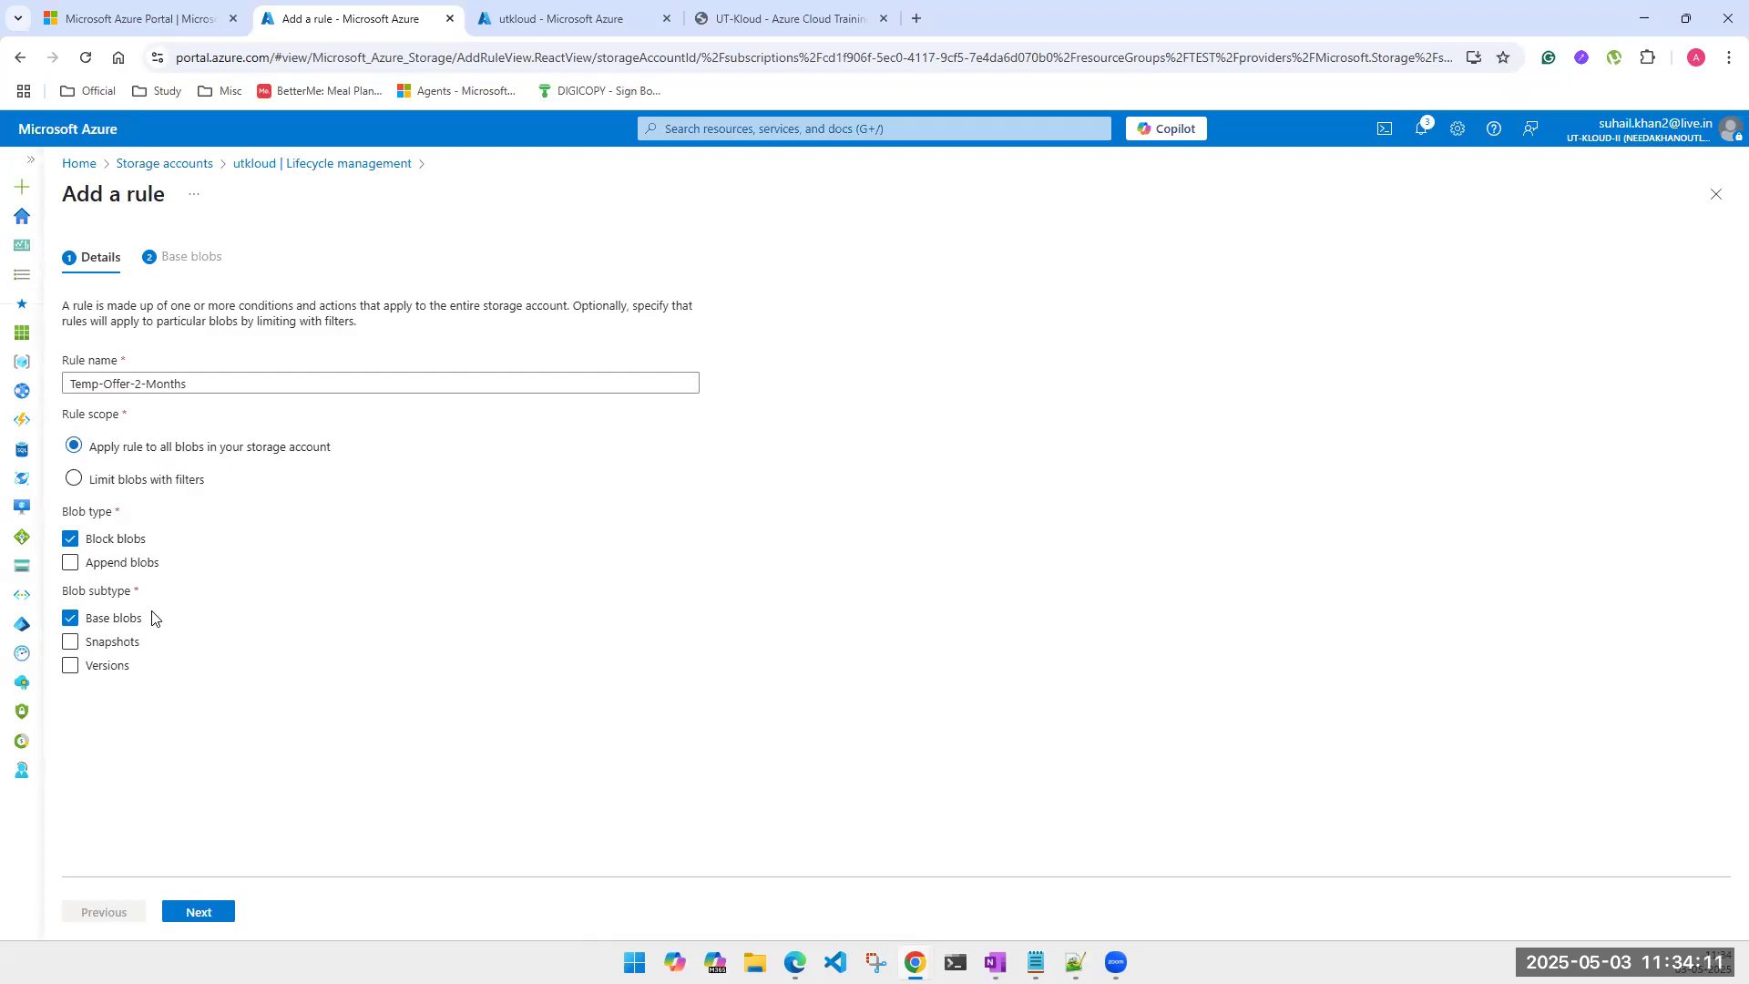
# Step: Enable the Snapshots and Versions blob subtypes for the Temp-Offer-2-Months rule, and deselect Snapshots again
pyautogui.click(112, 651)
pyautogui.click(104, 670)
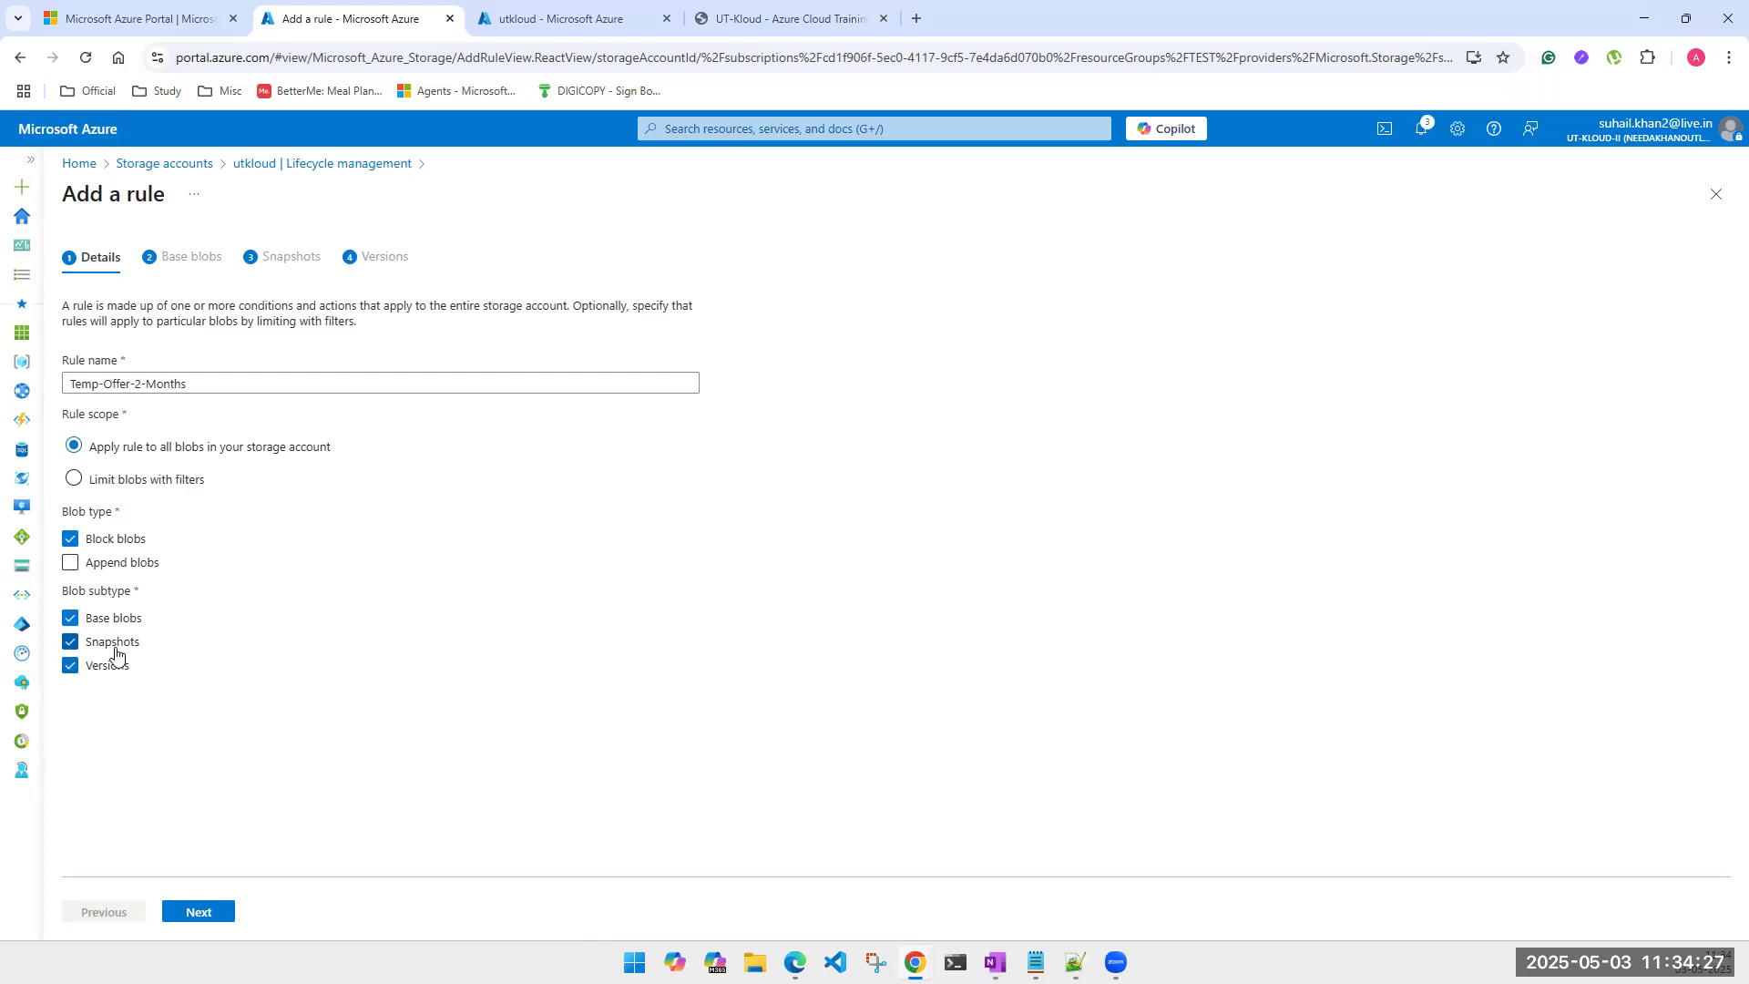
pyautogui.click(115, 649)
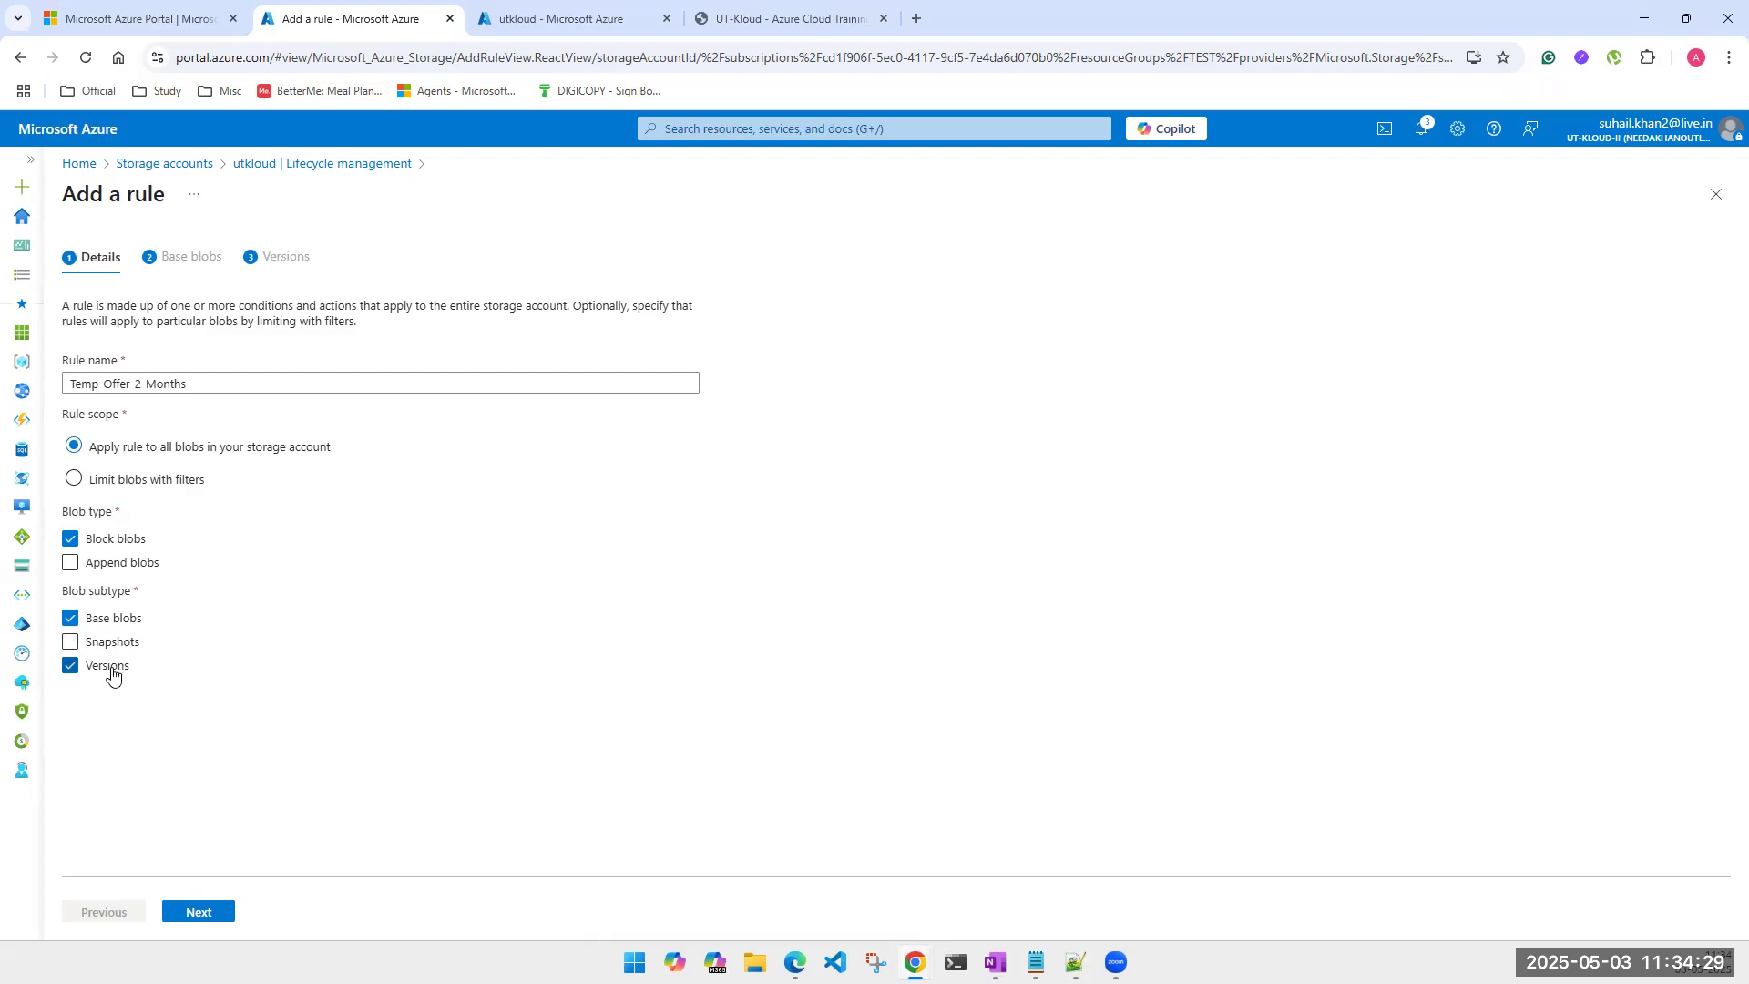
# Step: Toggle the Snapshots and Versions blob subtypes through their combinations, ending with both selected for the rule
pyautogui.click(111, 670)
pyautogui.click(114, 647)
pyautogui.click(113, 668)
pyautogui.click(115, 645)
pyautogui.click(112, 665)
pyautogui.click(113, 643)
pyautogui.click(105, 670)
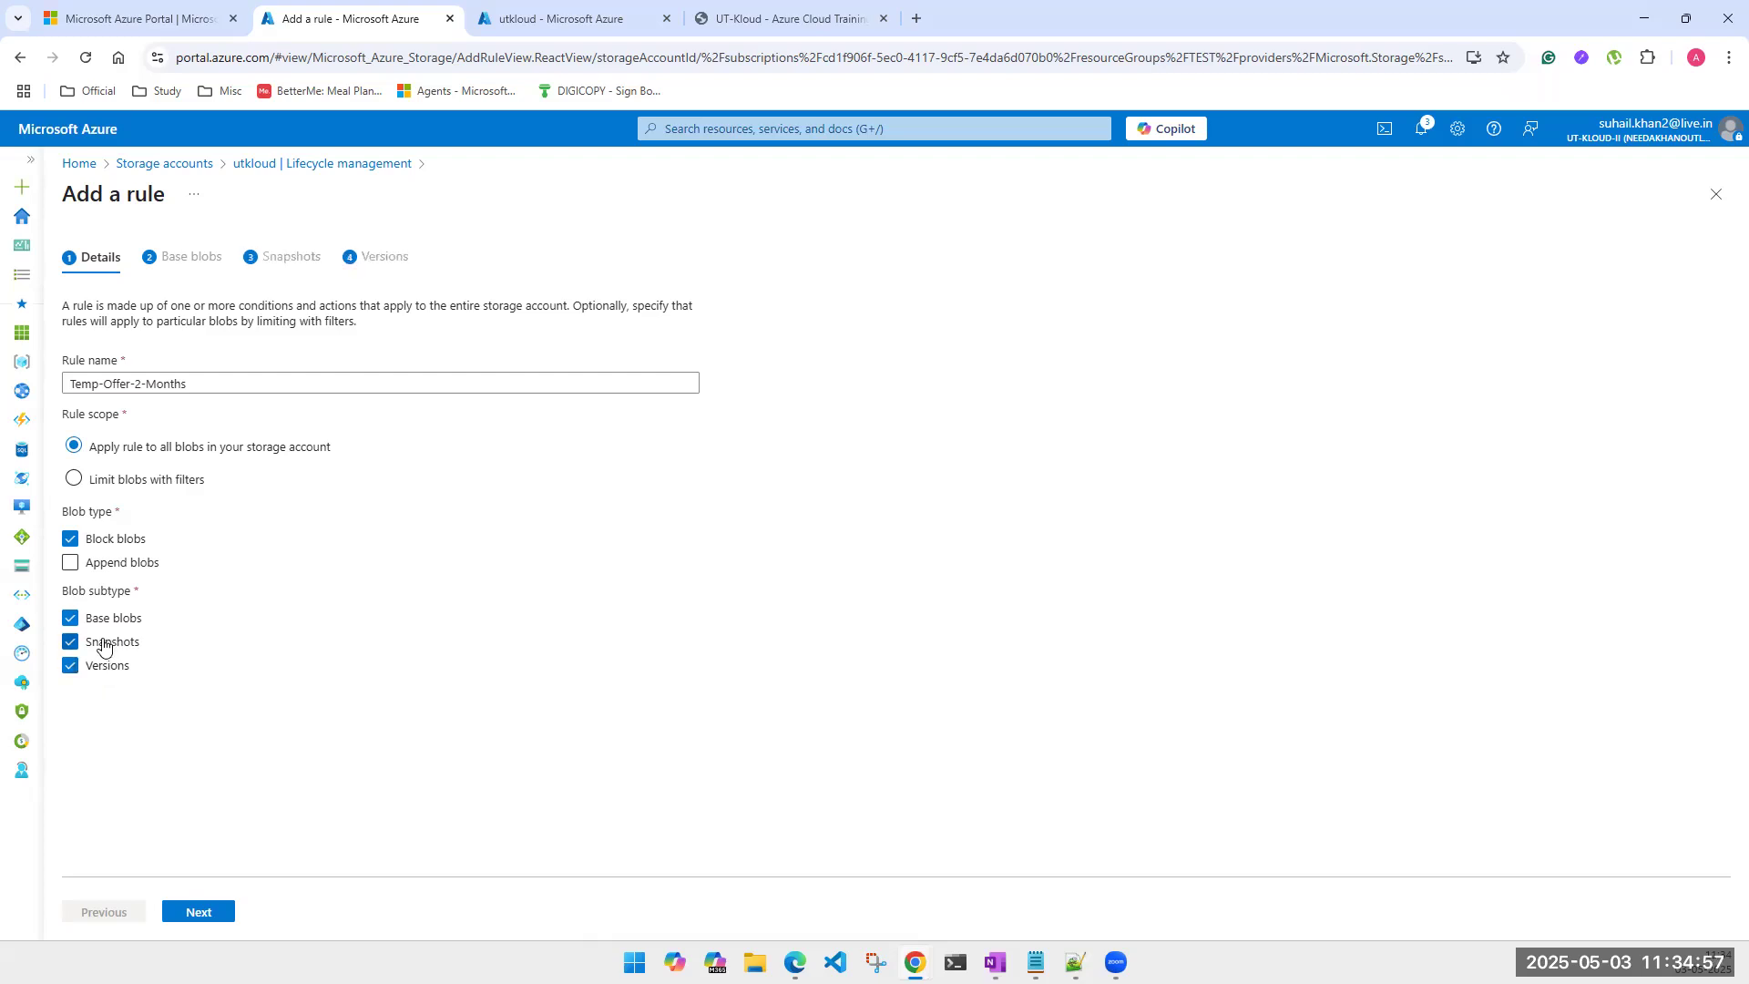
pyautogui.click(102, 641)
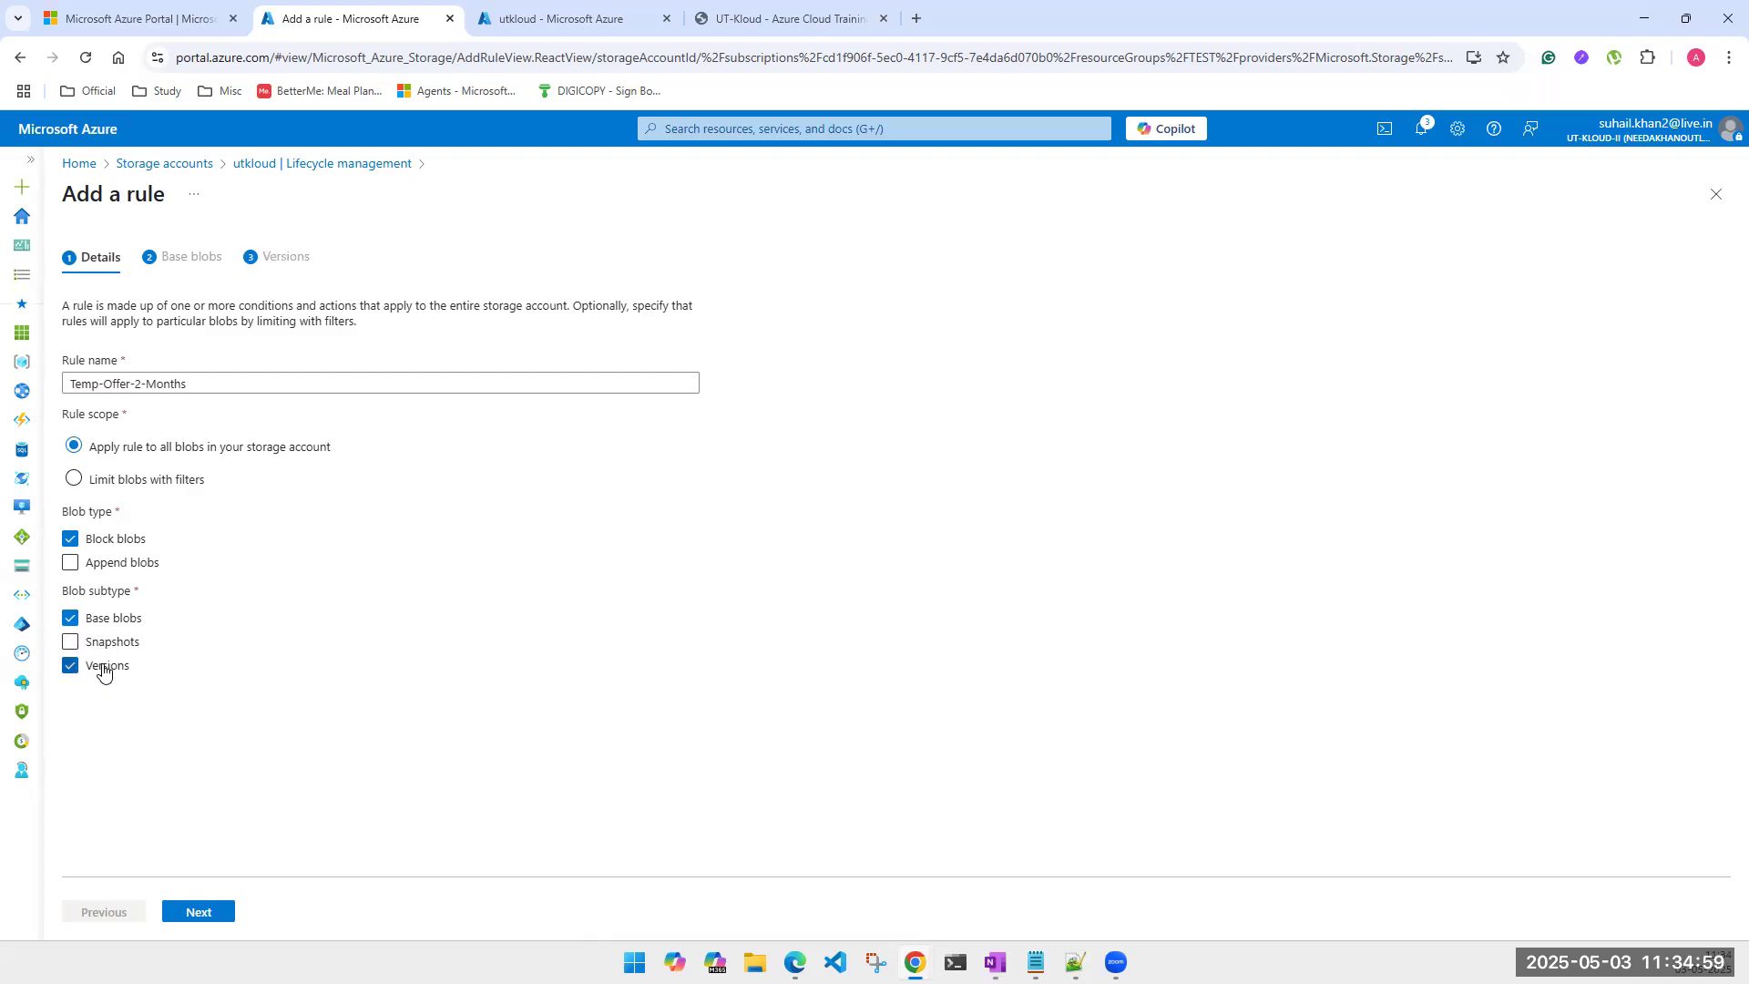
pyautogui.click(103, 669)
pyautogui.click(101, 645)
pyautogui.click(100, 668)
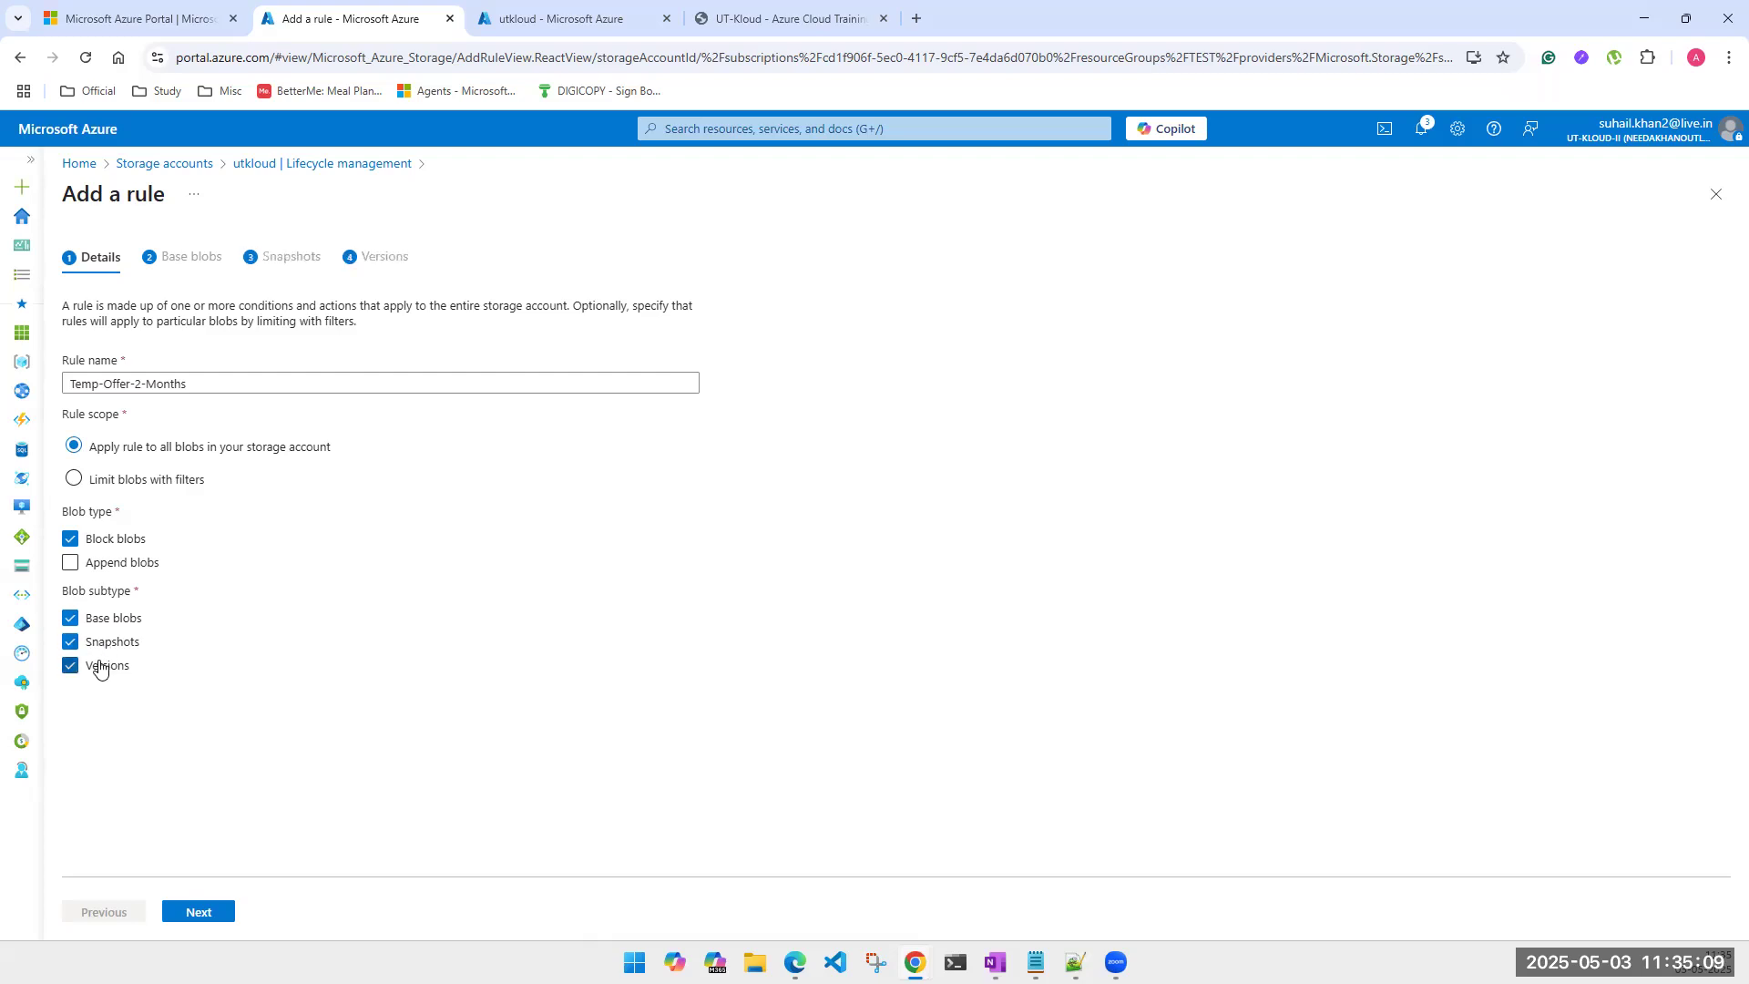
# Step: Deselect the Versions and Snapshots subtypes so that the rule covers only base blobs, and proceed to the base blob conditions
pyautogui.click(100, 668)
pyautogui.click(101, 643)
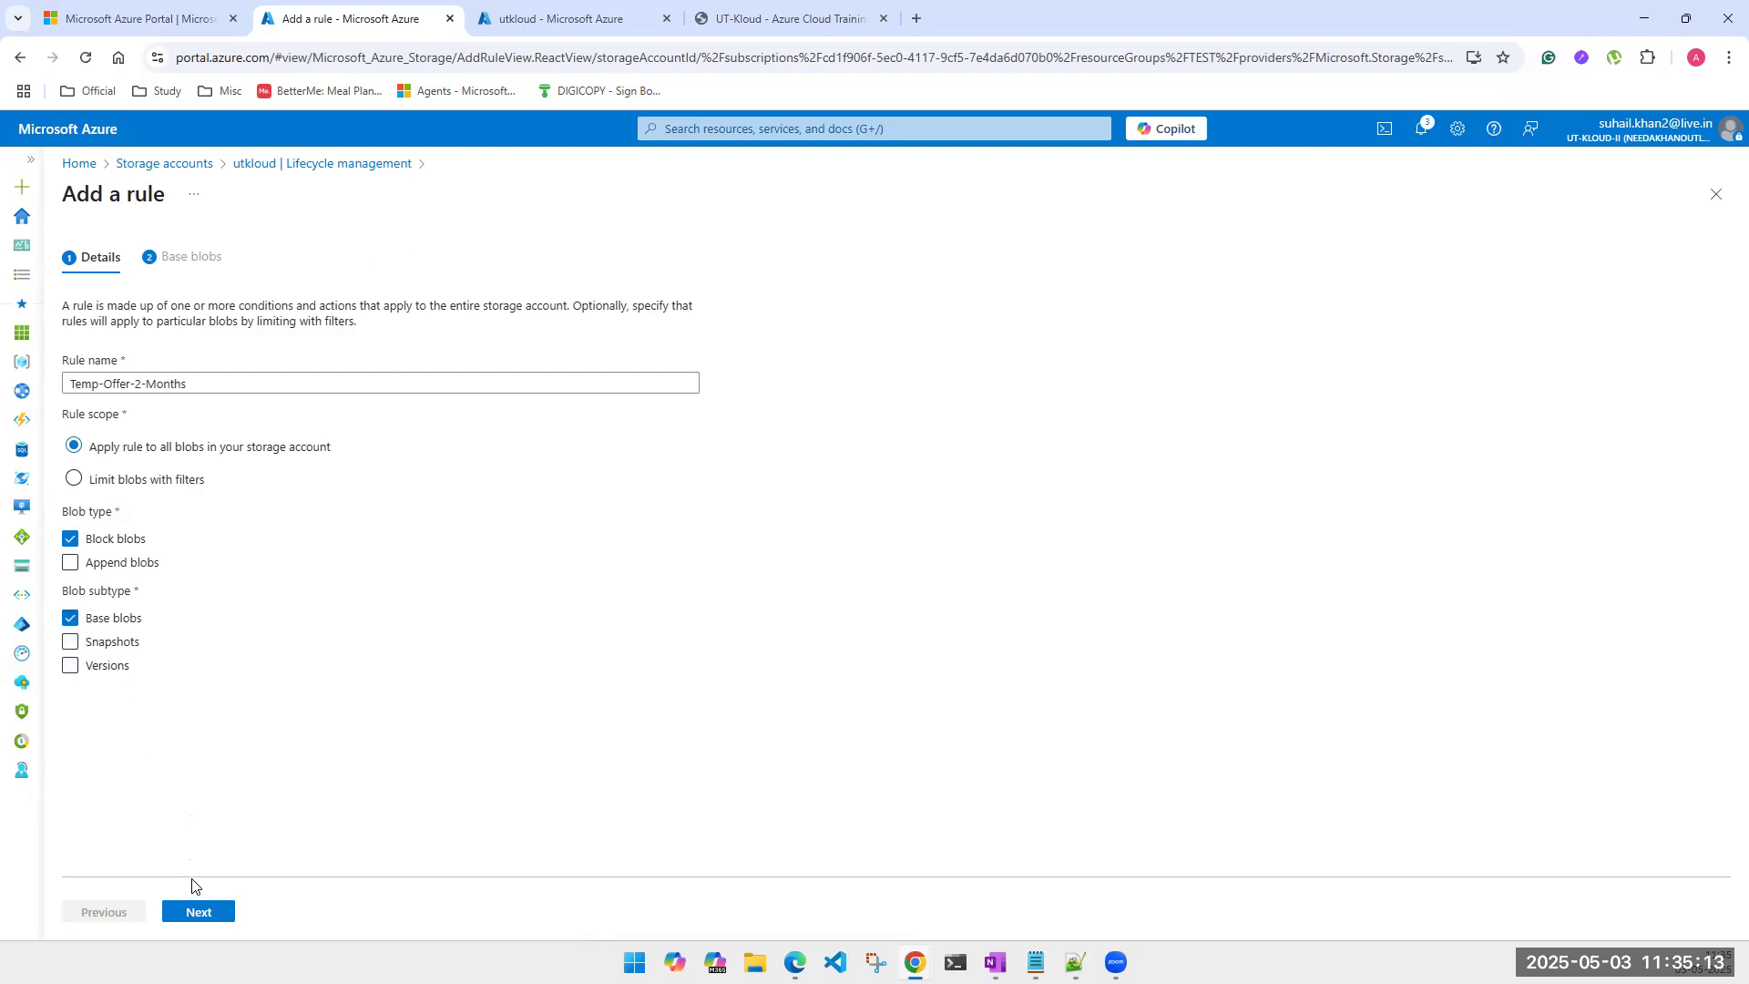
pyautogui.click(198, 912)
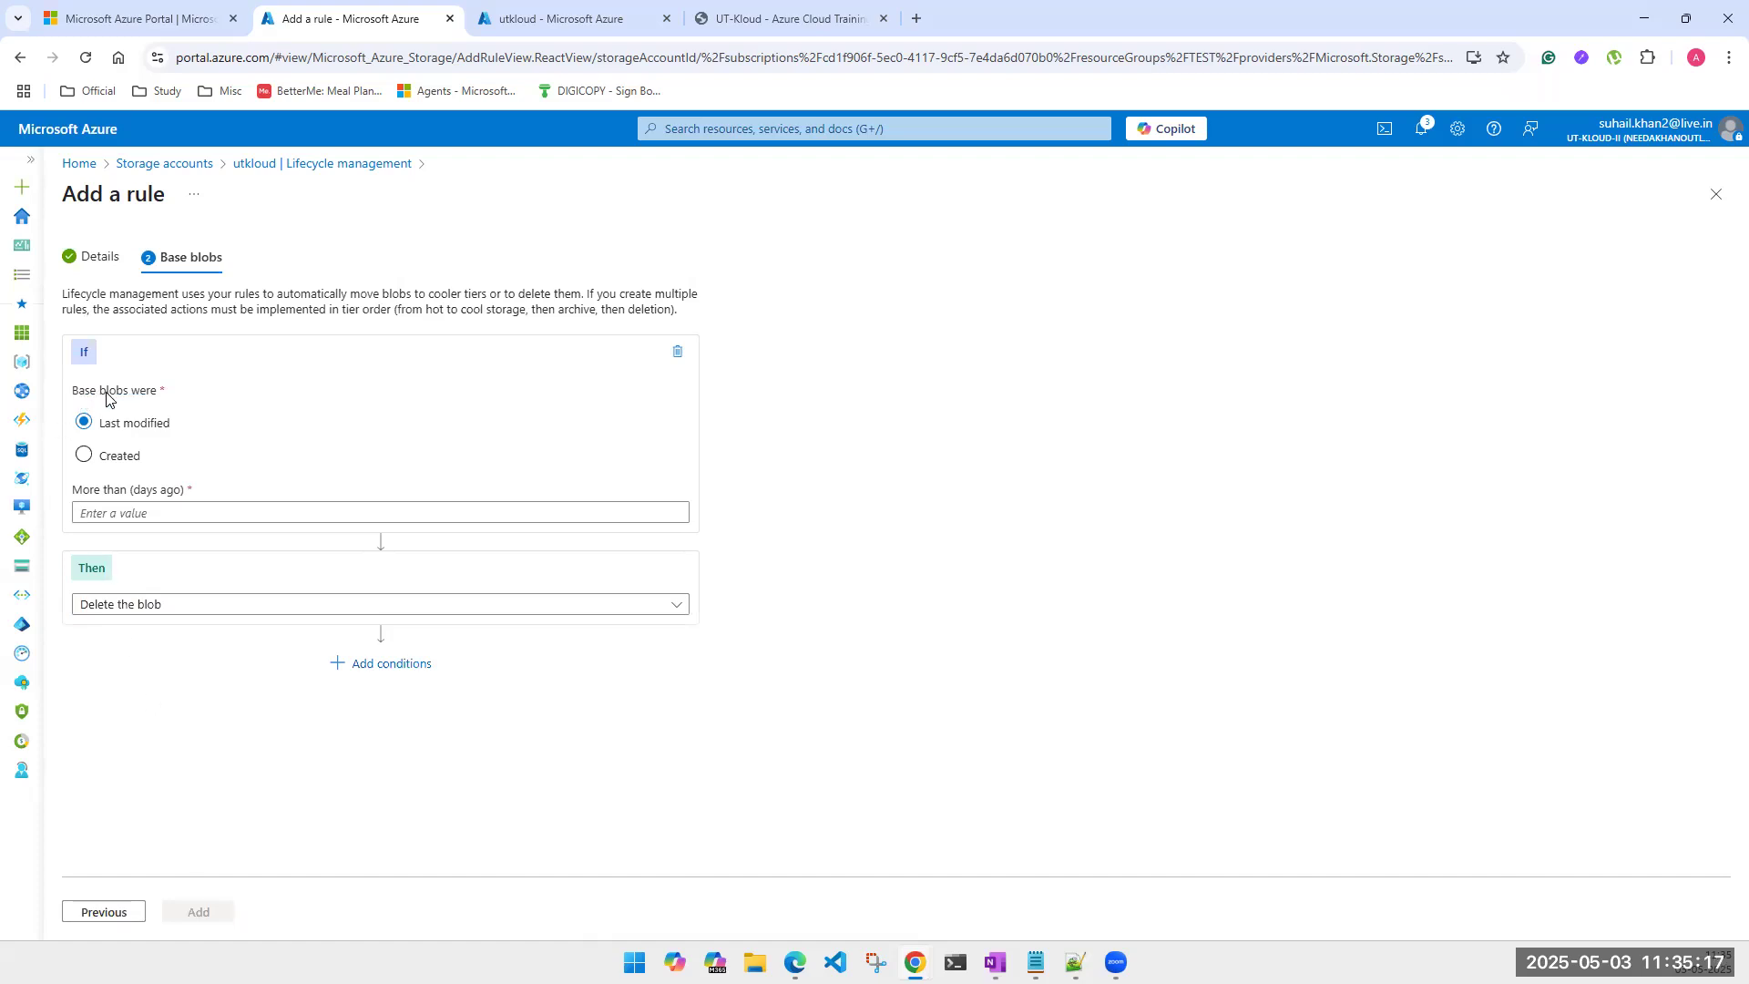
# Step: Set the first condition to base blobs created more than 15 days ago, with the action Move to cool storage
pyautogui.click(103, 463)
pyautogui.click(102, 434)
pyautogui.click(96, 463)
pyautogui.click(117, 512)
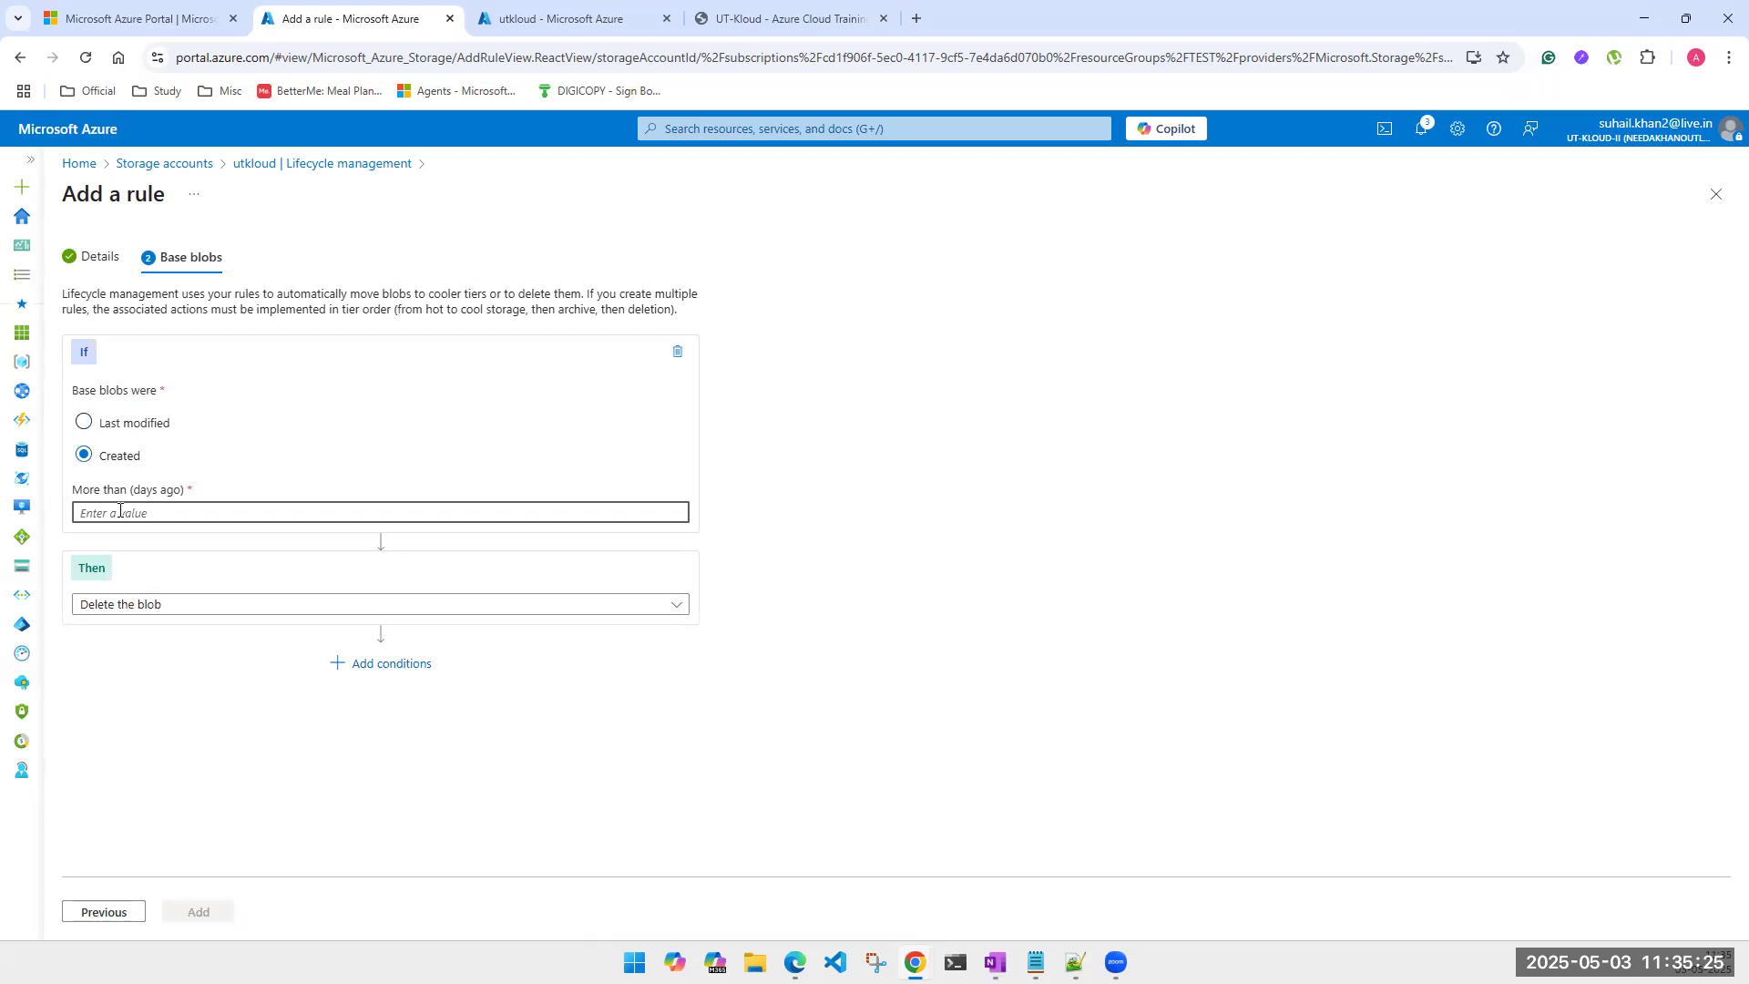
pyautogui.write('15')
pyautogui.click(146, 604)
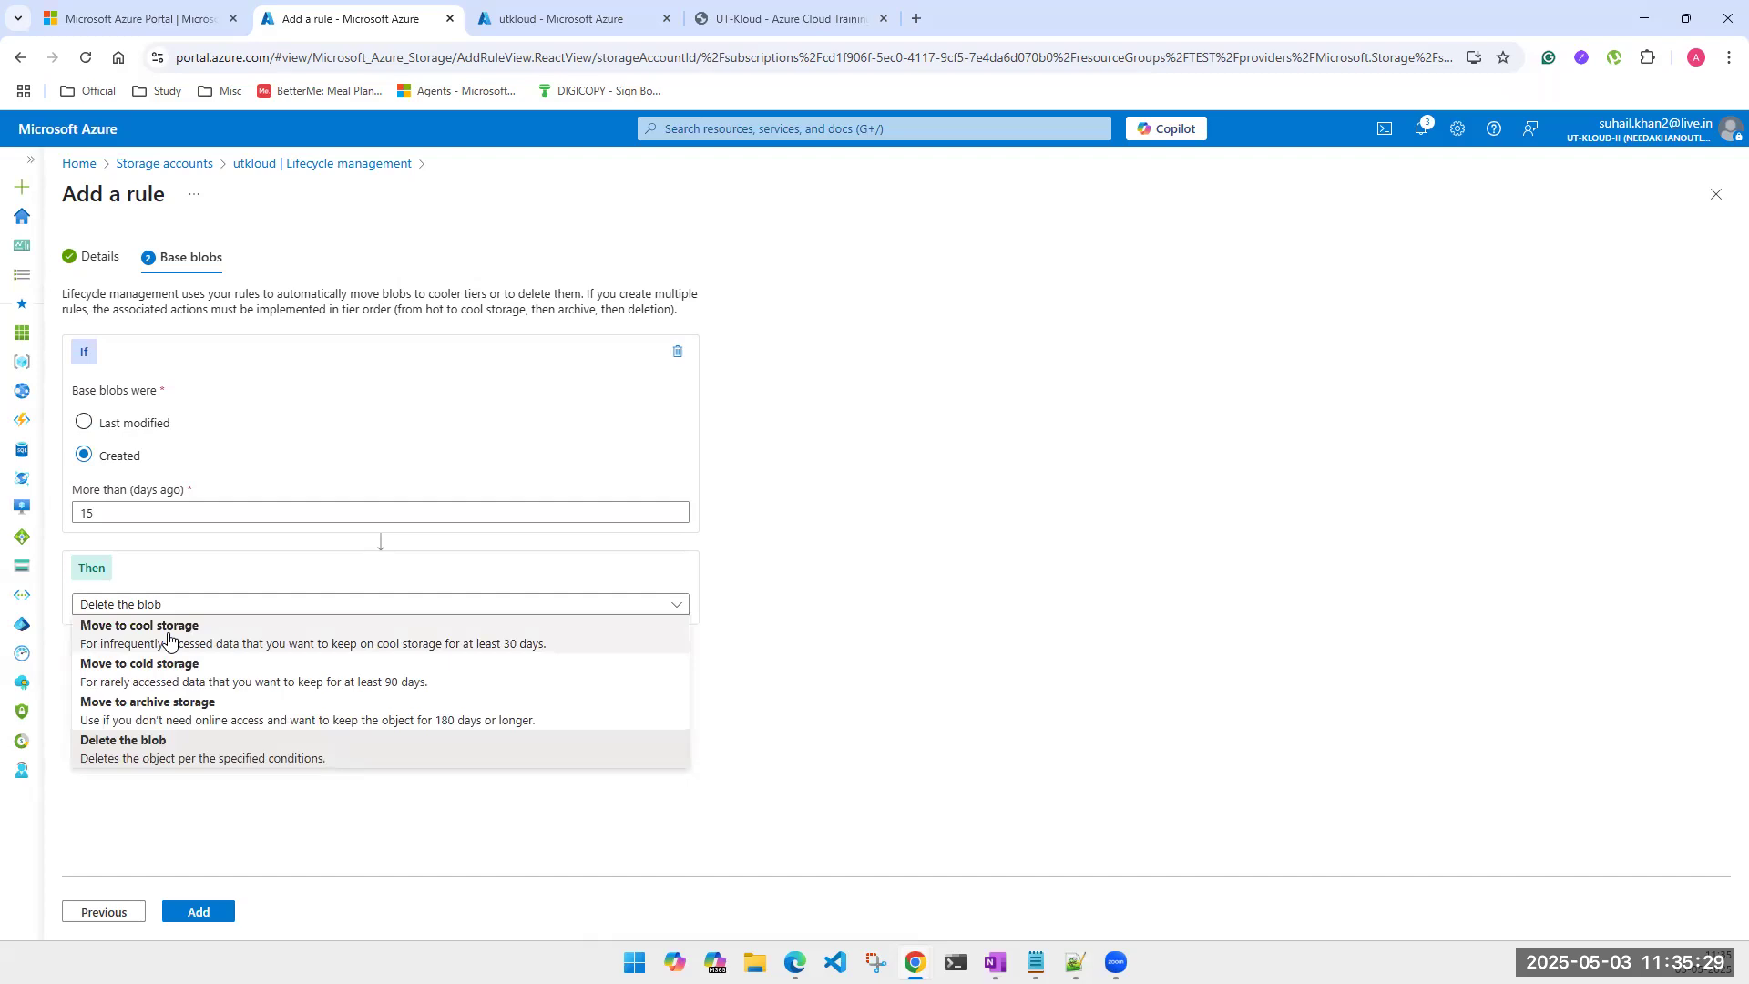
pyautogui.click(214, 635)
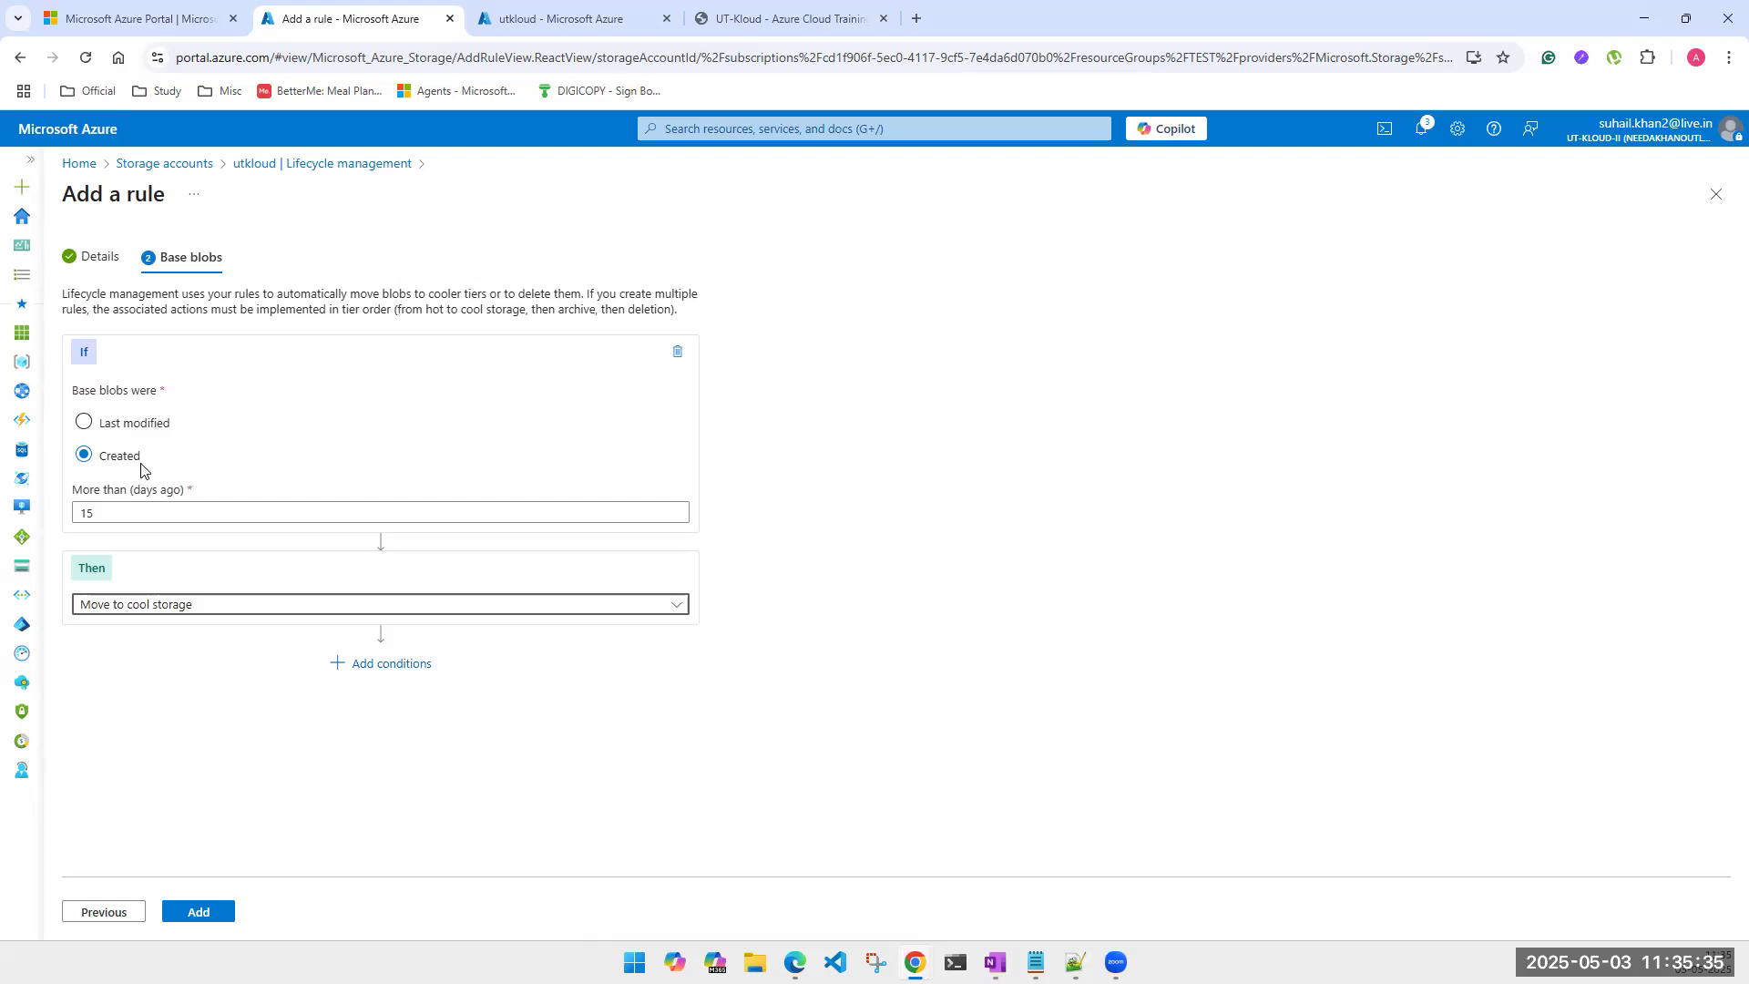
pyautogui.click(141, 609)
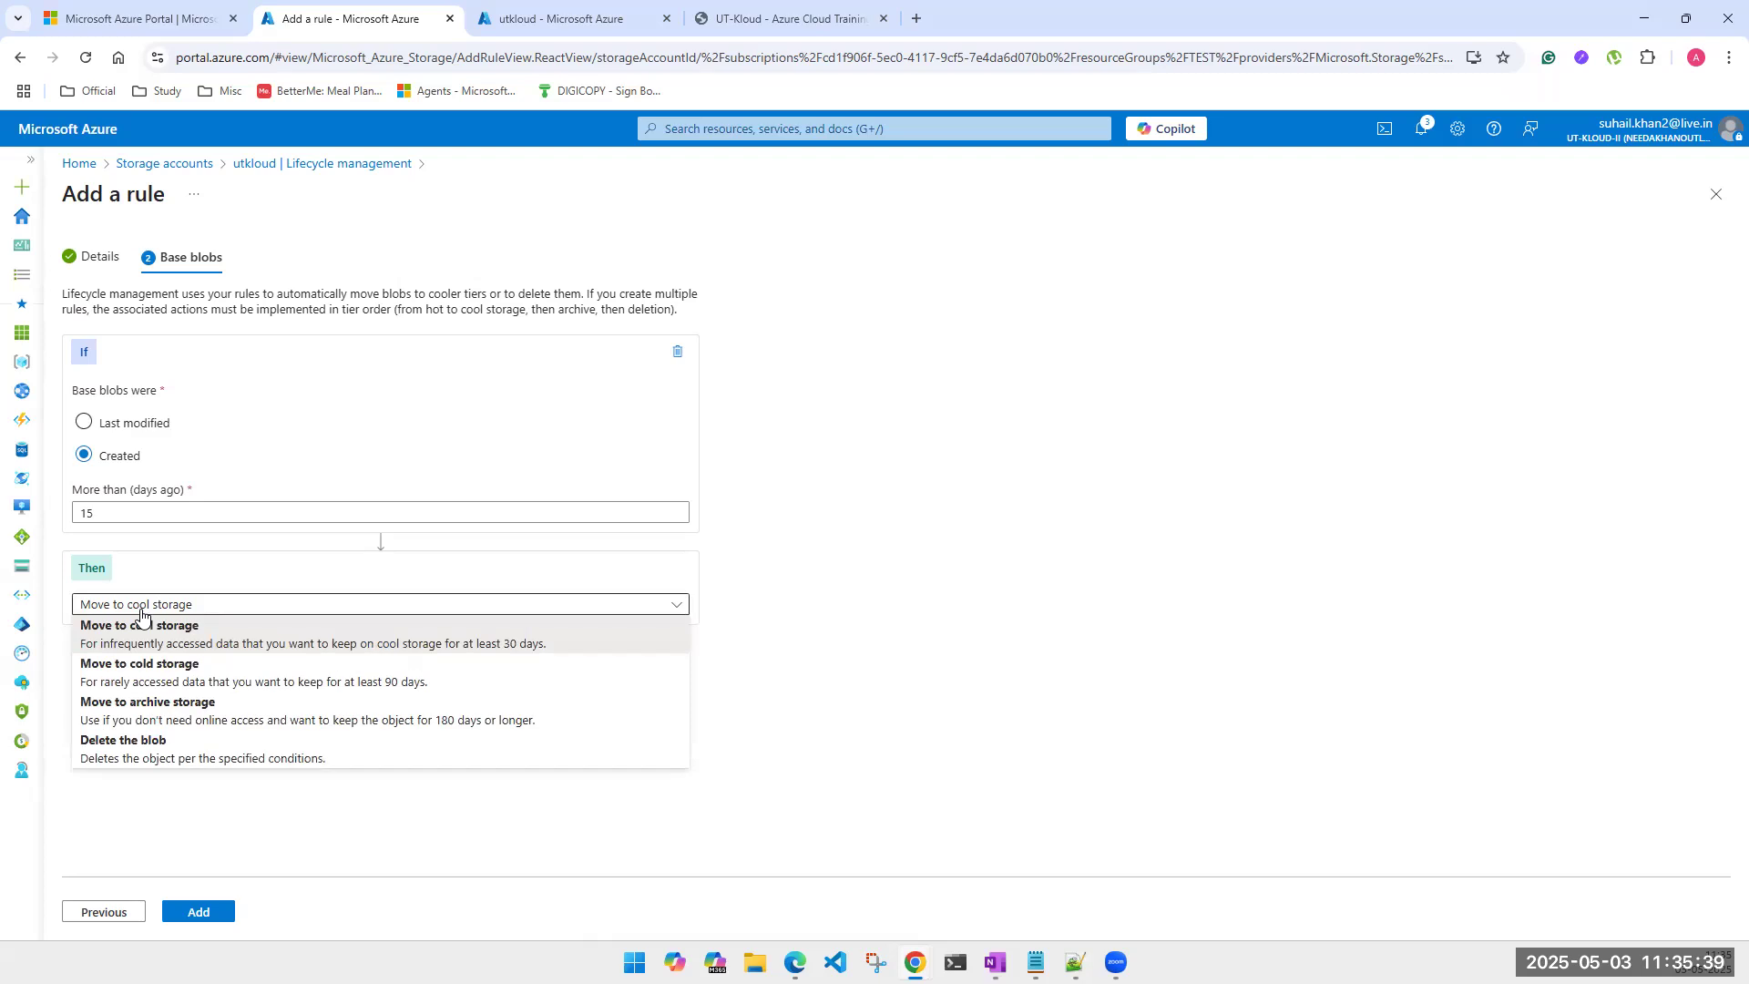
pyautogui.click(142, 634)
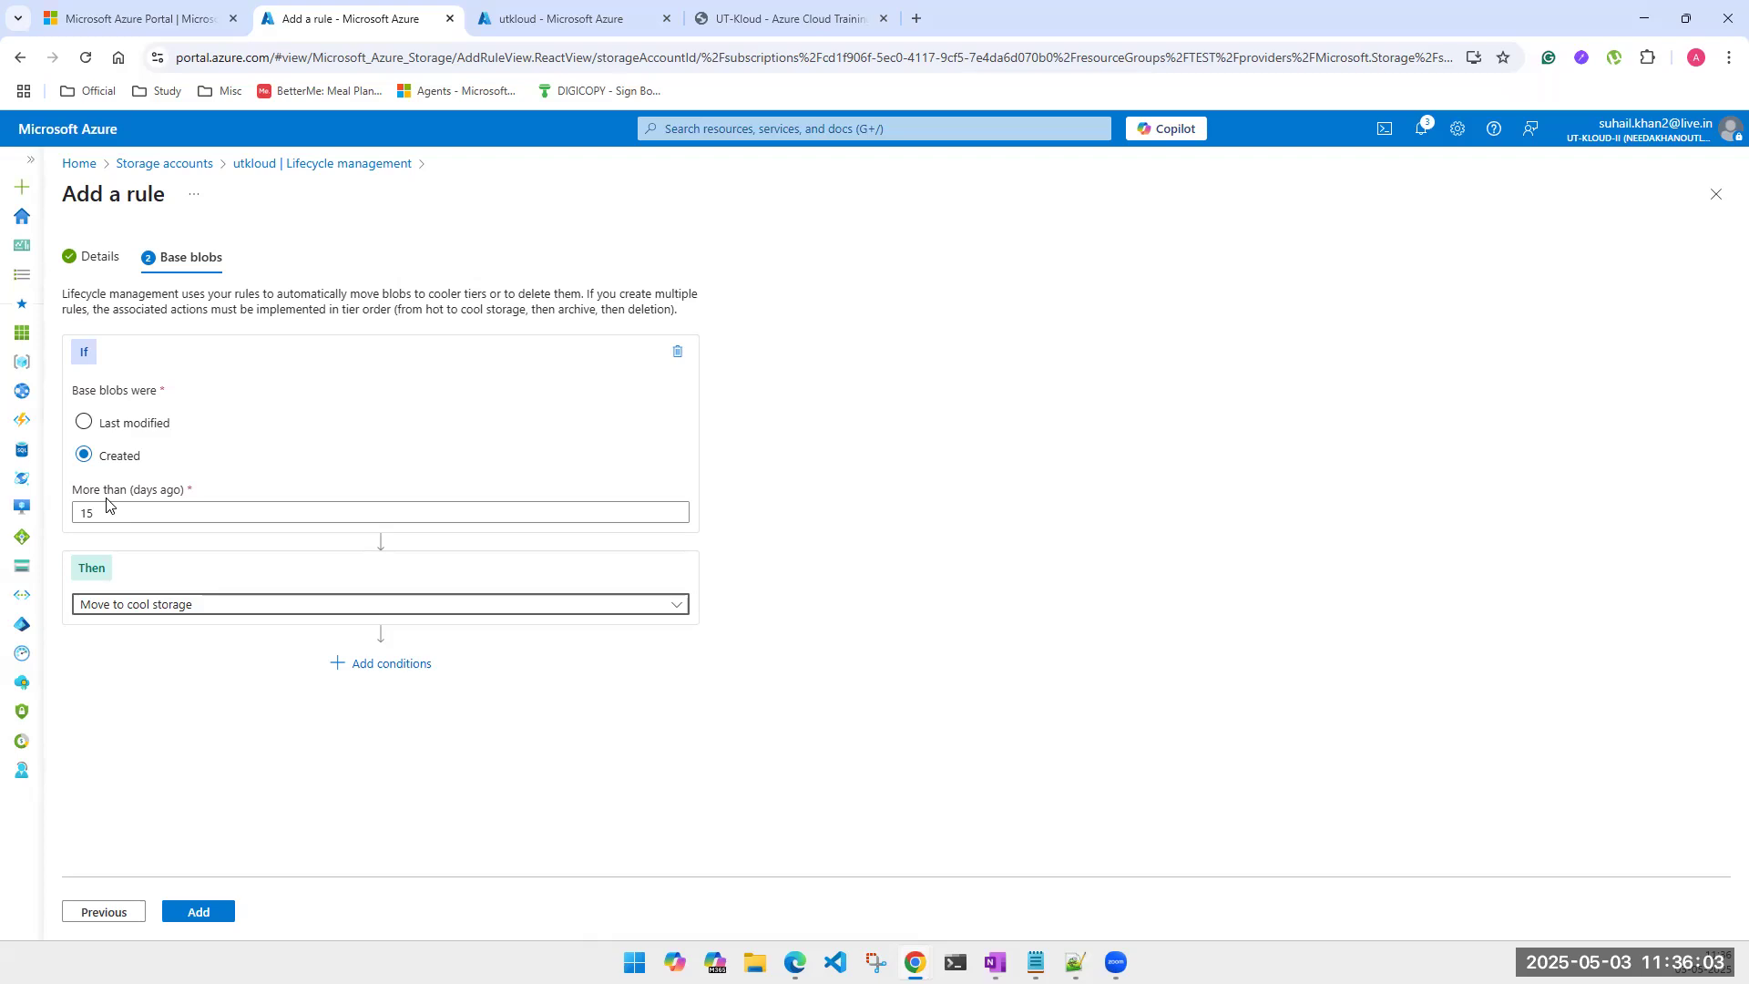
# Step: Switch the first condition's basis from Created to Last modified, keeping the 15-day threshold
pyautogui.click(84, 422)
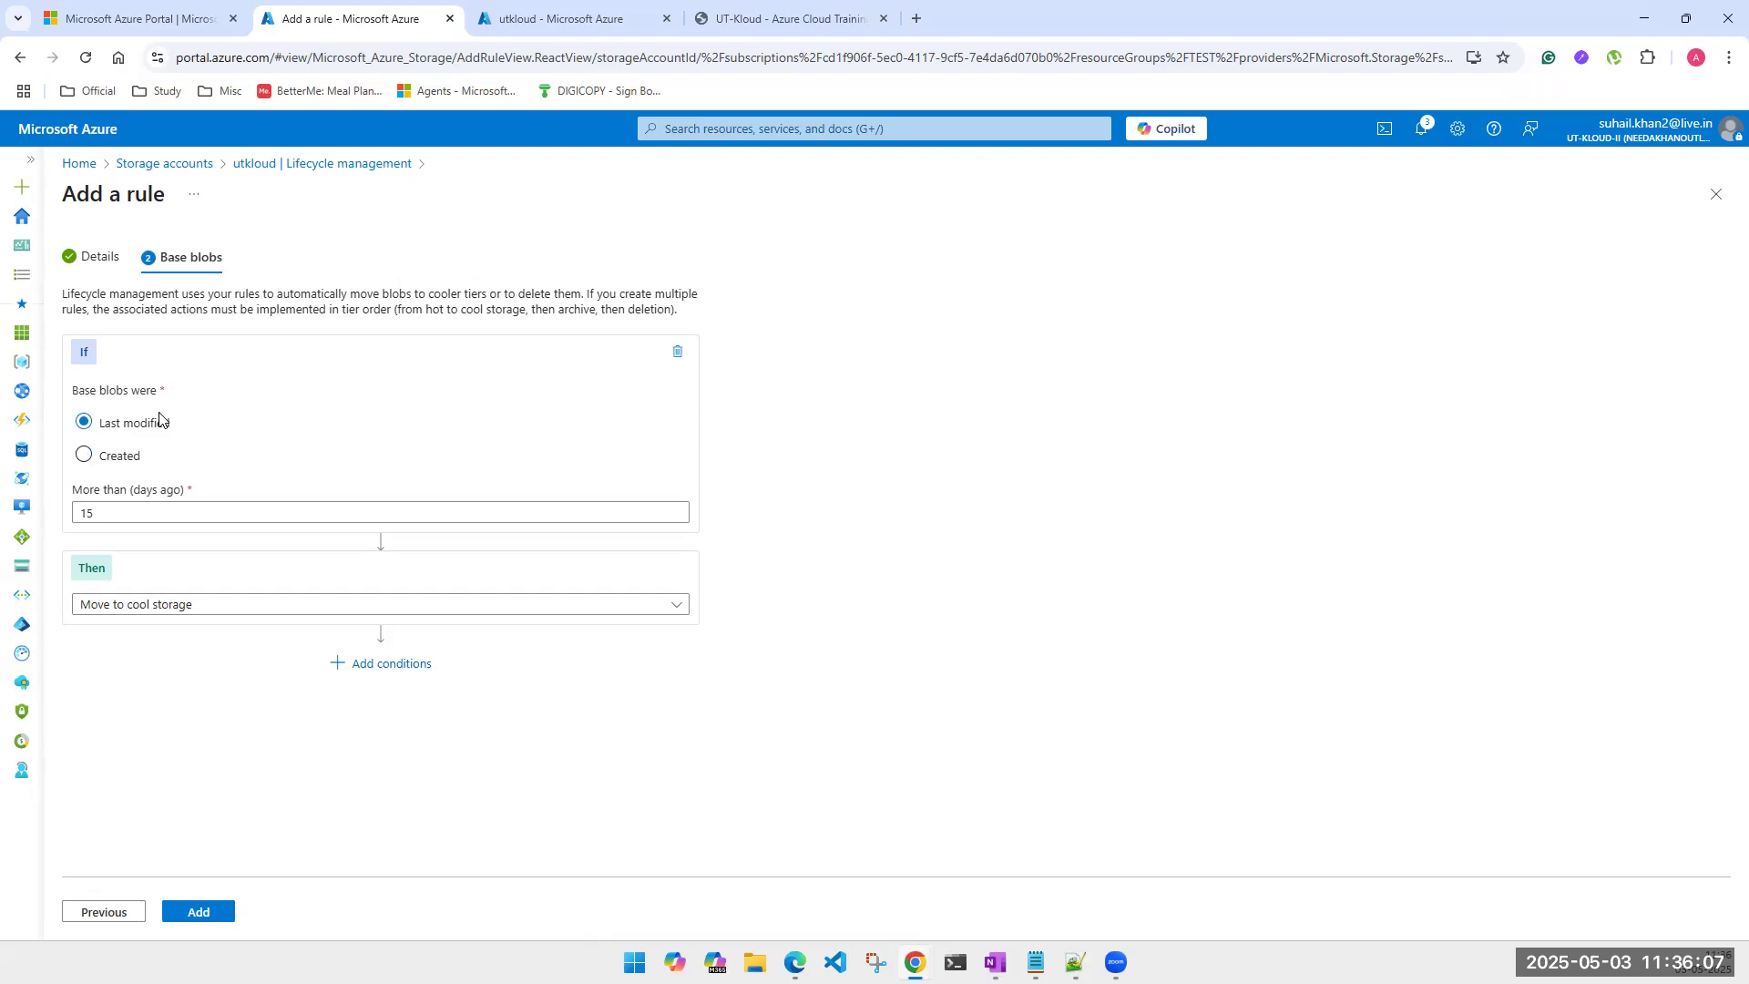
pyautogui.doubleClick(96, 514)
pyautogui.click(133, 514)
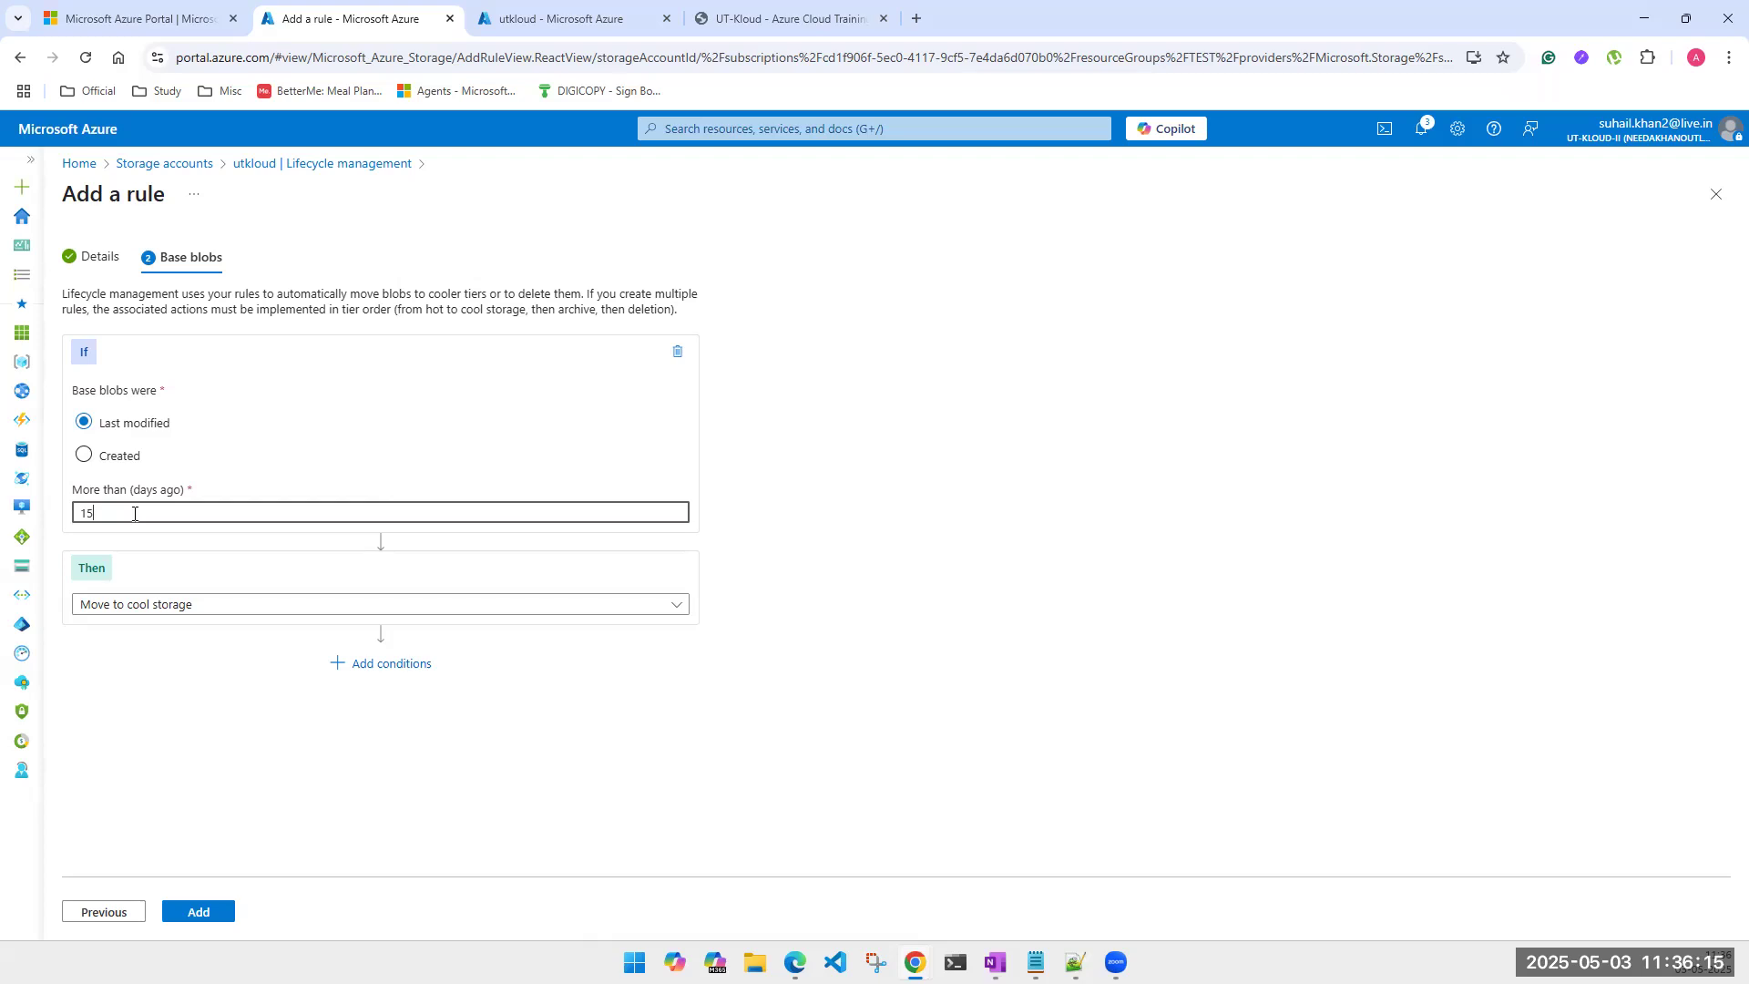
pyautogui.click(84, 456)
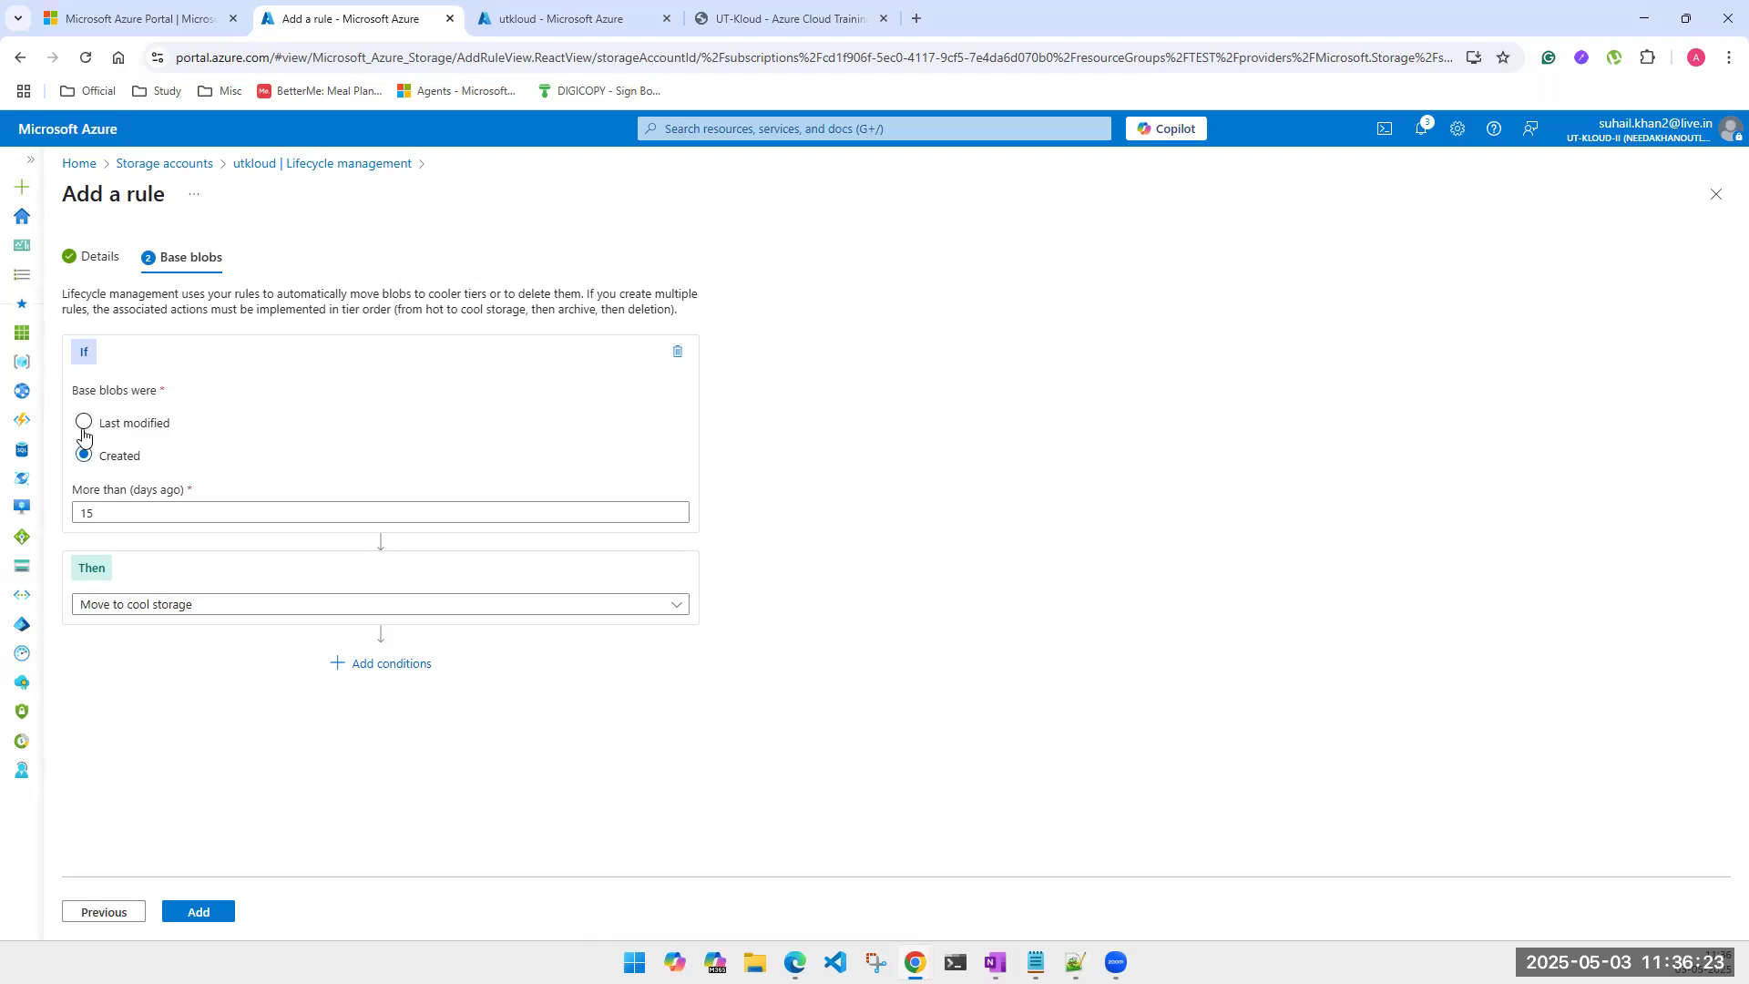
pyautogui.click(85, 435)
pyautogui.doubleClick(154, 515)
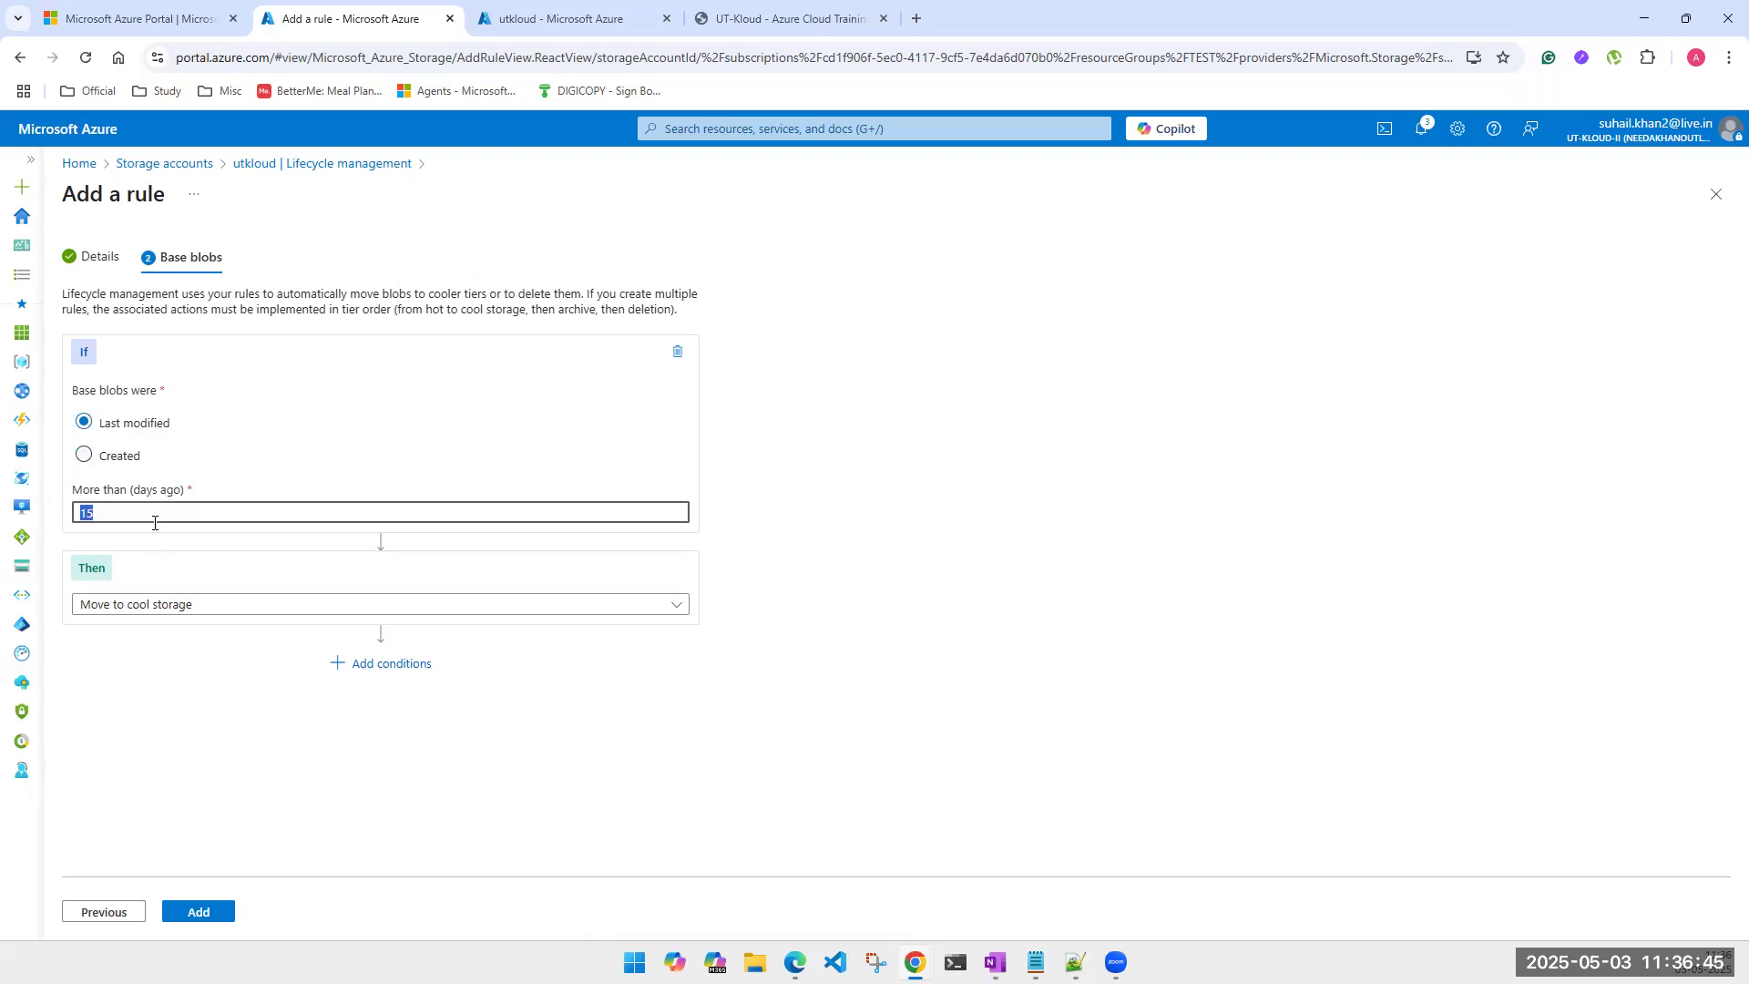
pyautogui.click(183, 521)
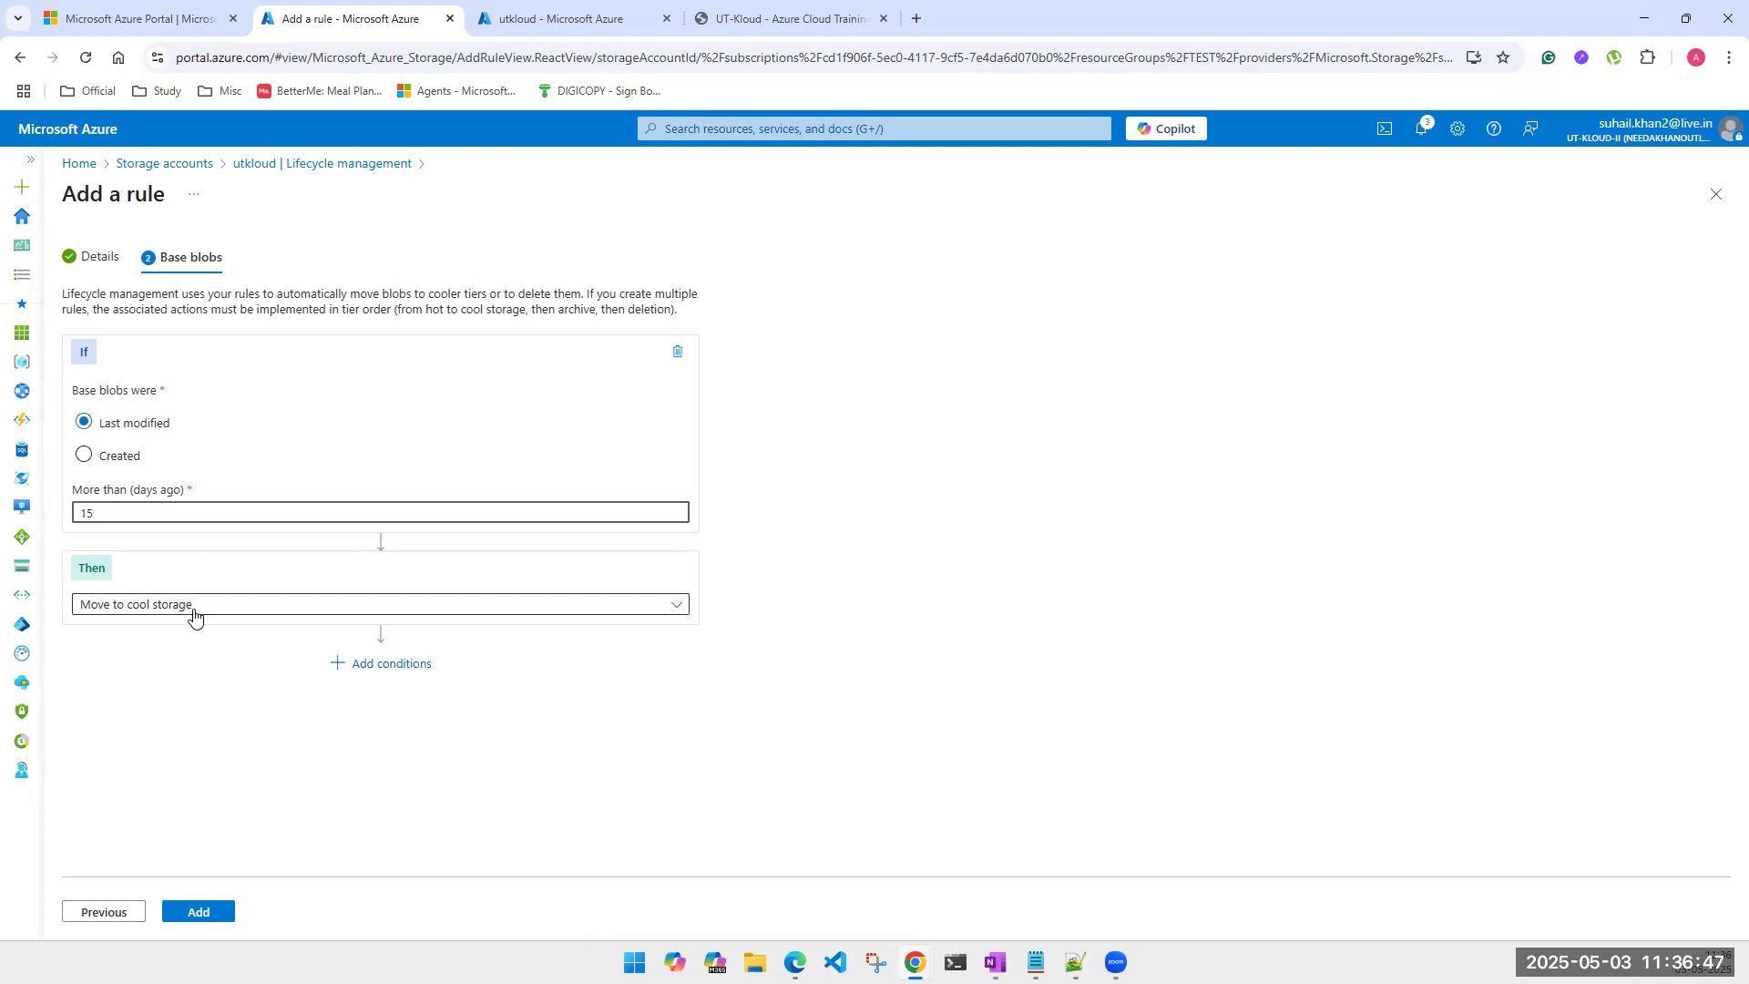
# Step: Add a second condition that moves base blobs last modified more than 15 days ago to cold storage
pyautogui.click(403, 666)
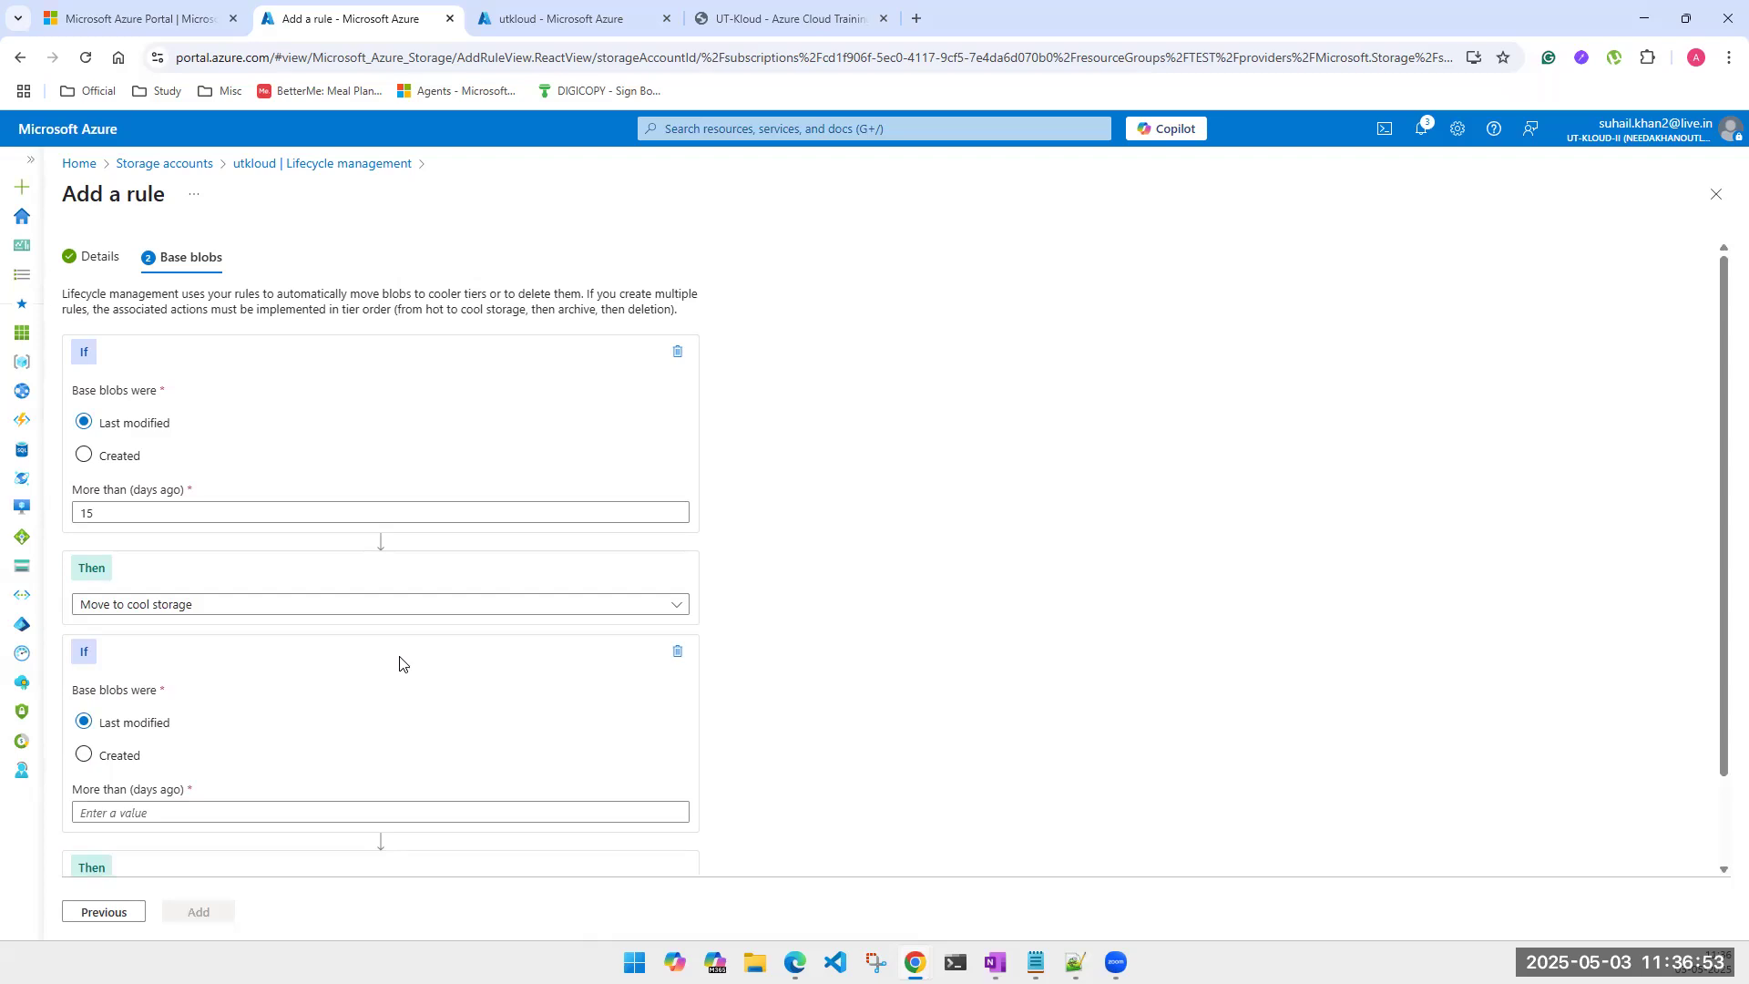
pyautogui.scroll(-1, 400, 660)
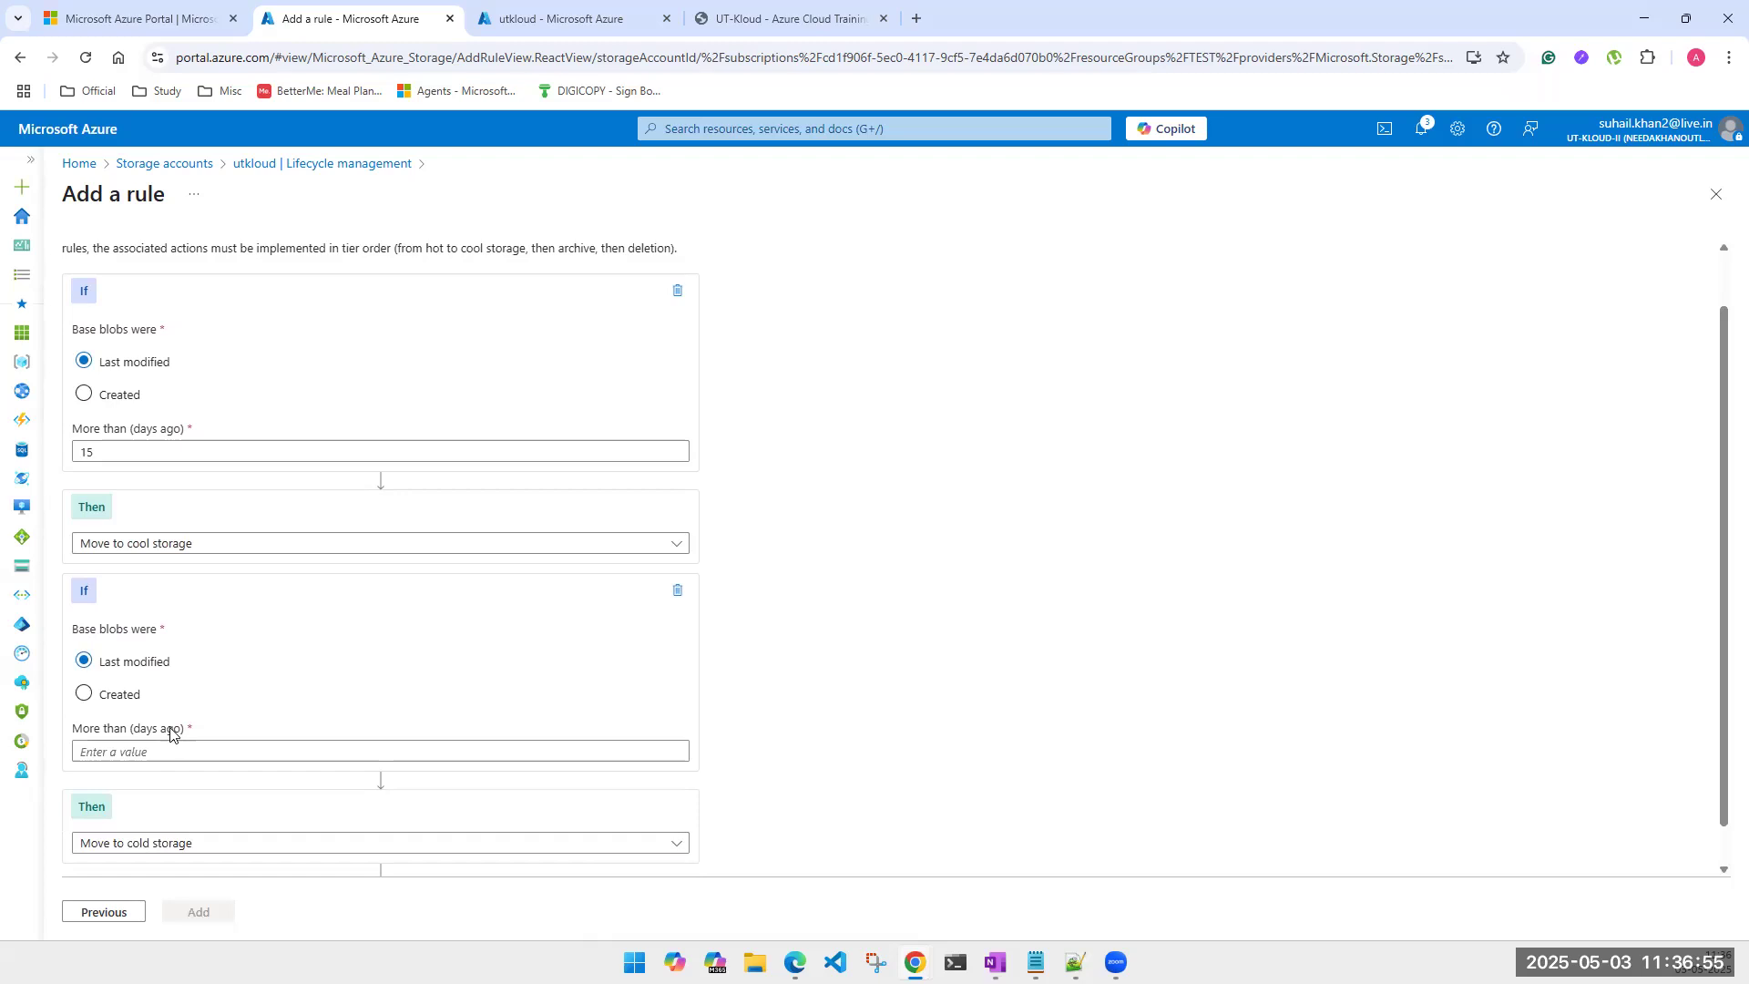
pyautogui.click(122, 706)
pyautogui.click(138, 755)
pyautogui.write('15')
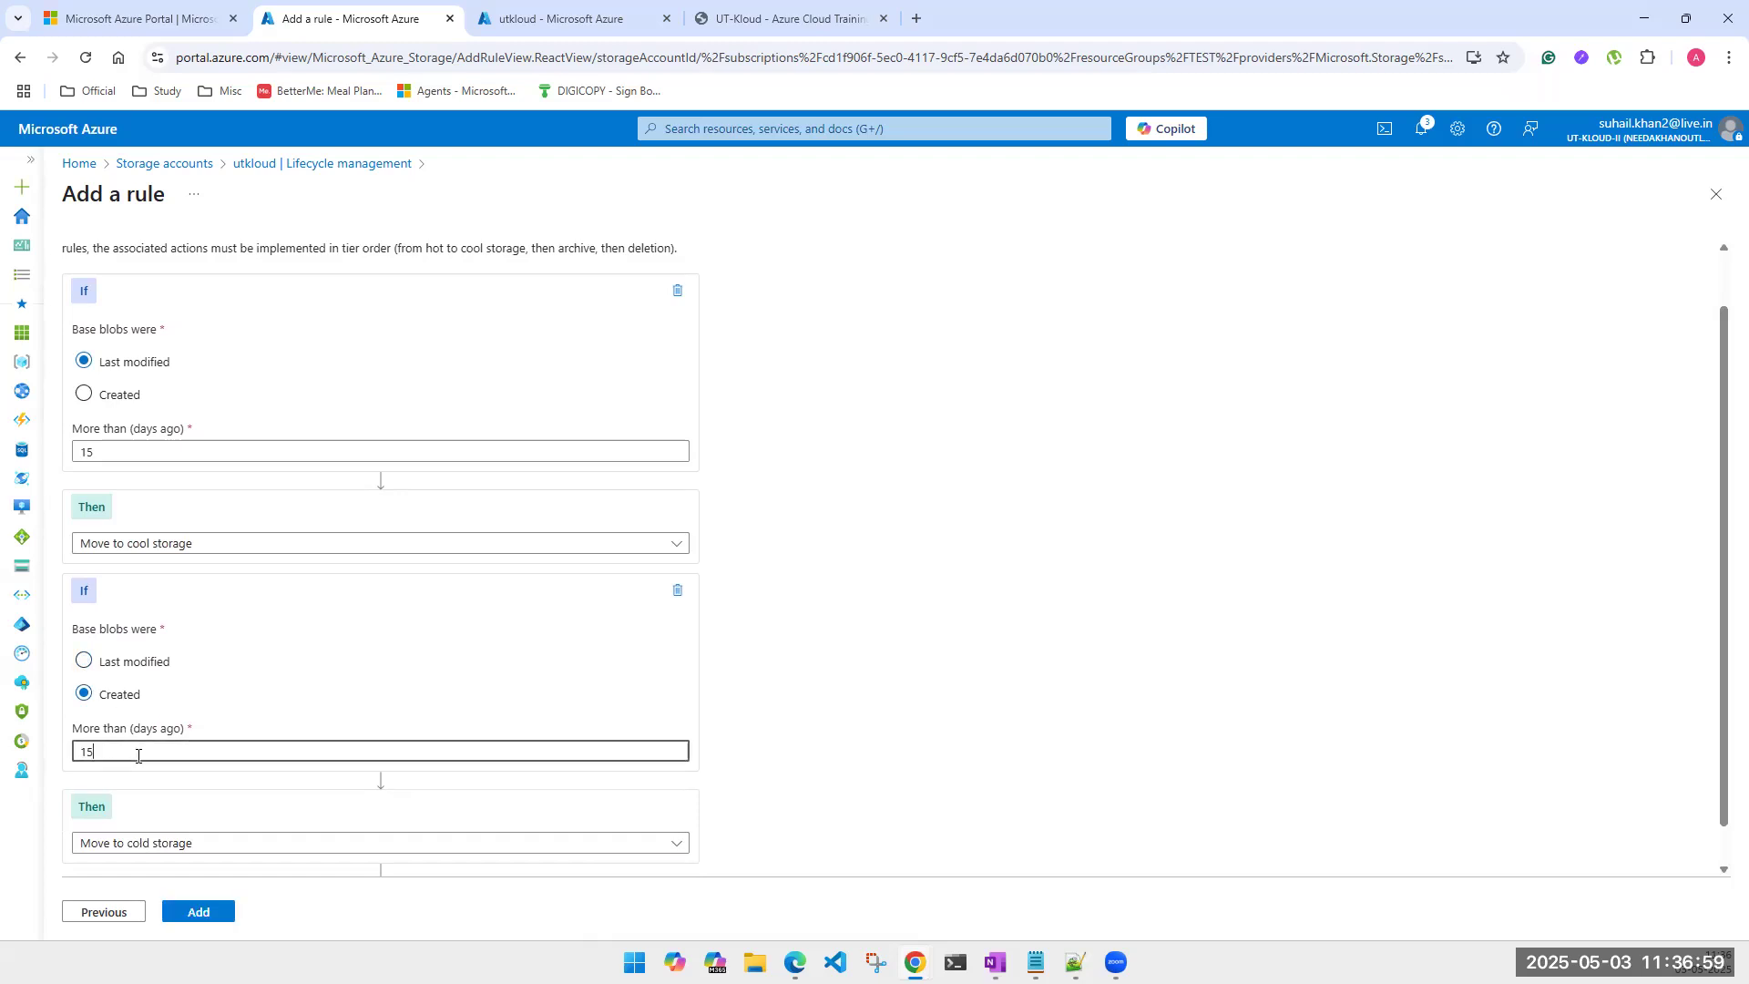
pyautogui.scroll(-1, 141, 755)
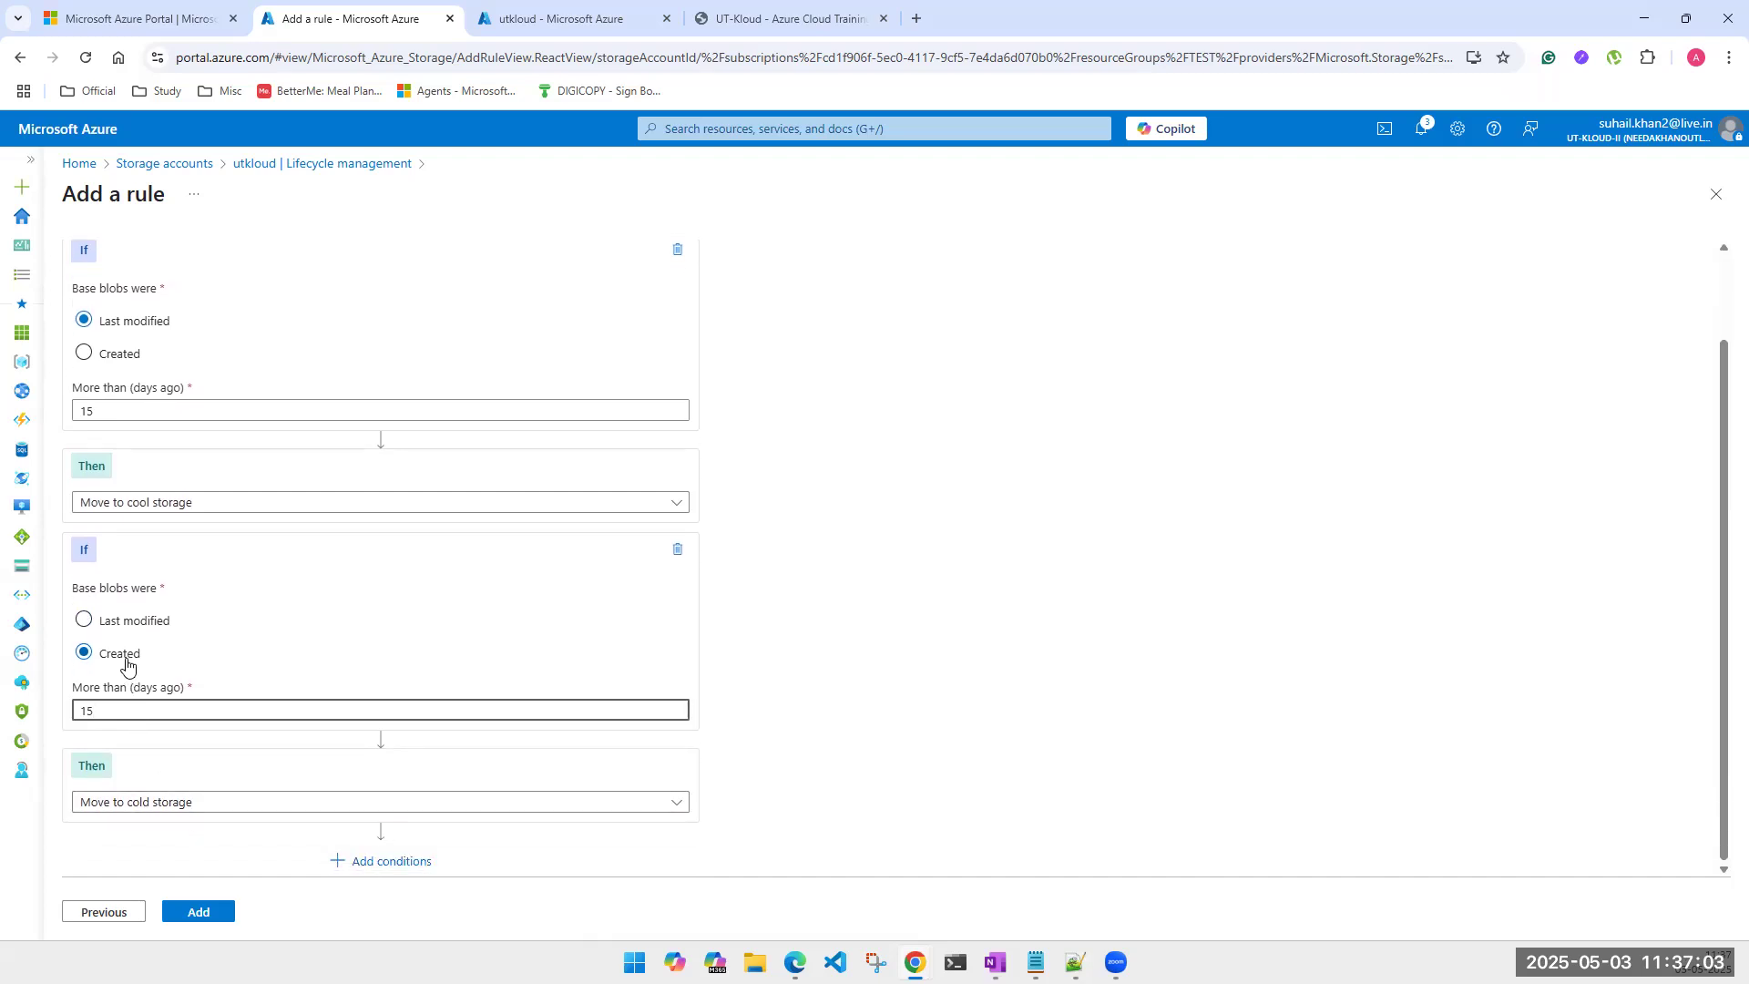
pyautogui.click(103, 624)
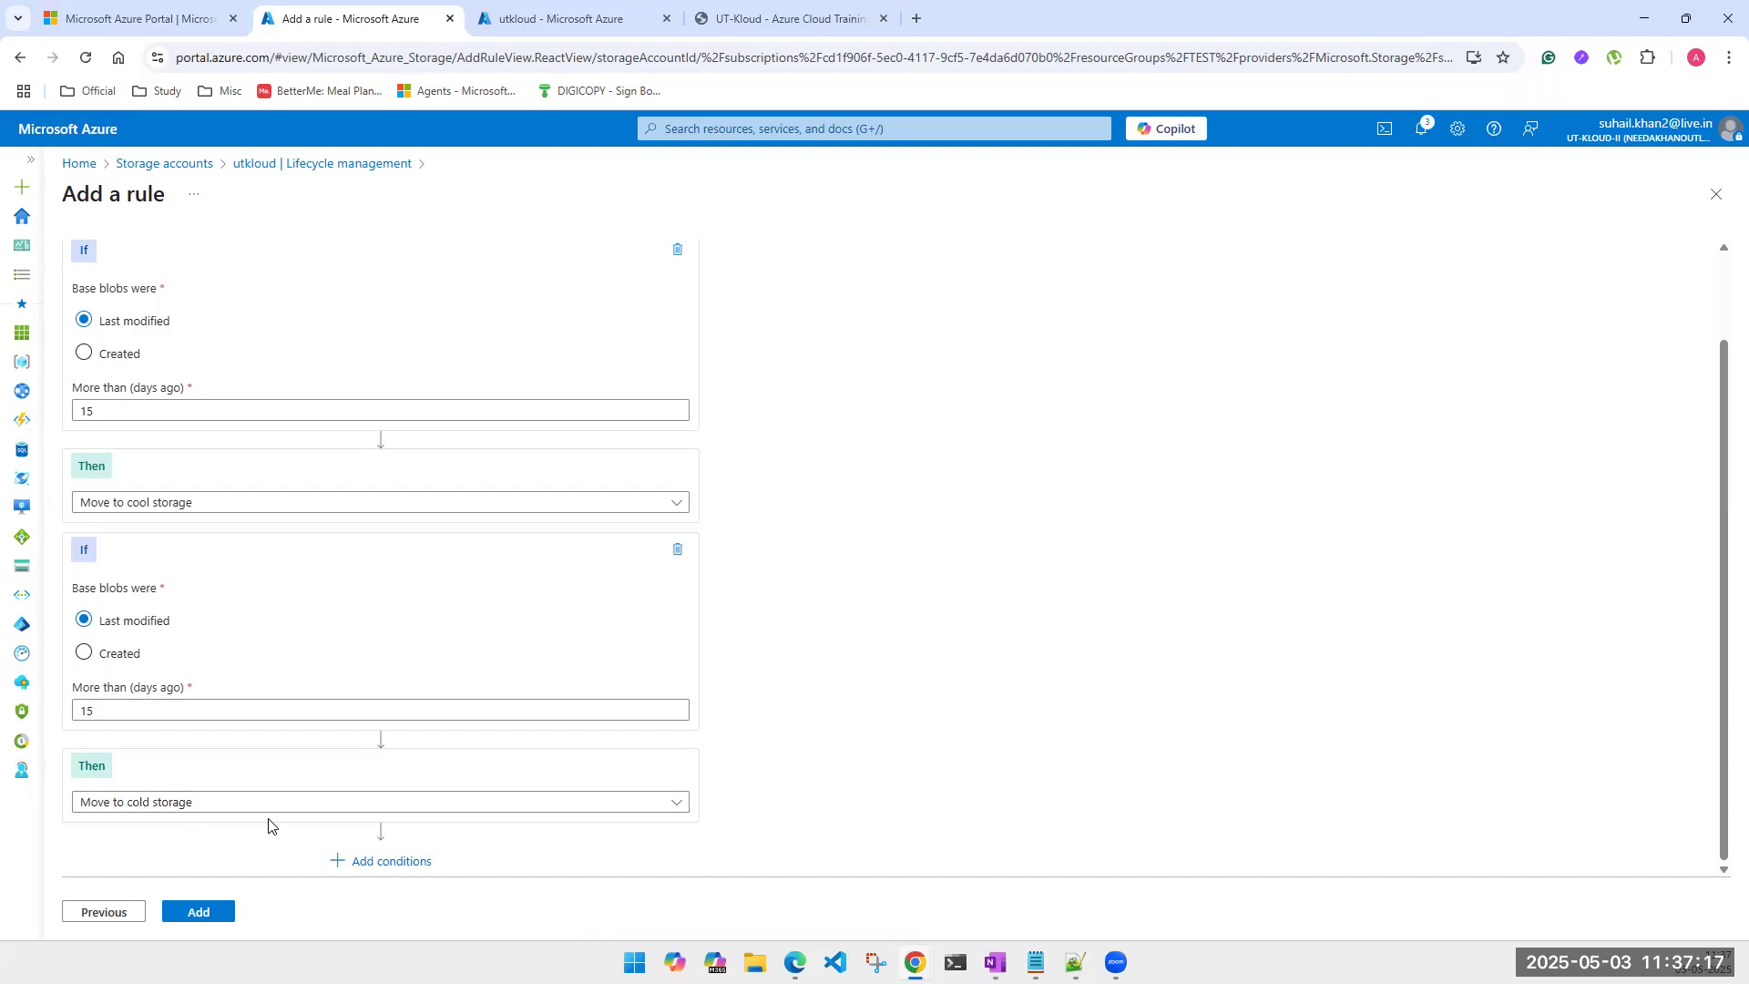
# Step: Add a third condition that moves base blobs last modified more than 5 days ago to archive storage, keeping the 7-day rehydration skip
pyautogui.click(390, 858)
pyautogui.scroll(-1, 431, 815)
pyautogui.scroll(-1, 430, 814)
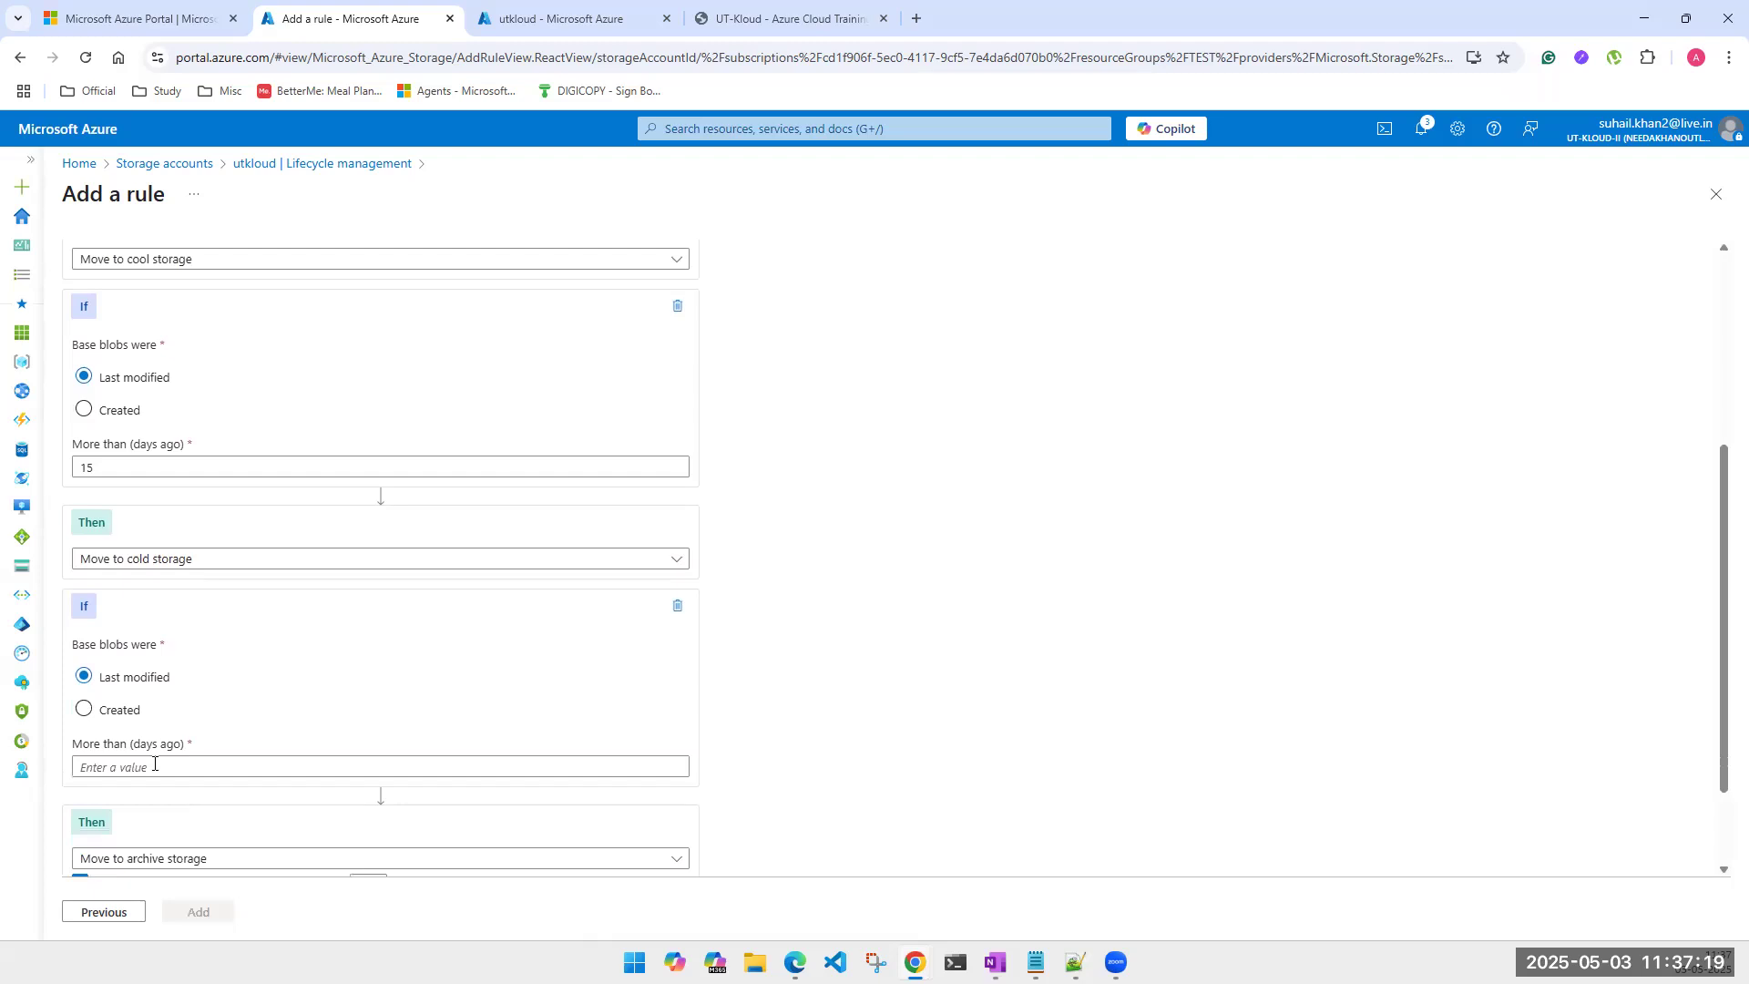
pyautogui.scroll(-1, 116, 720)
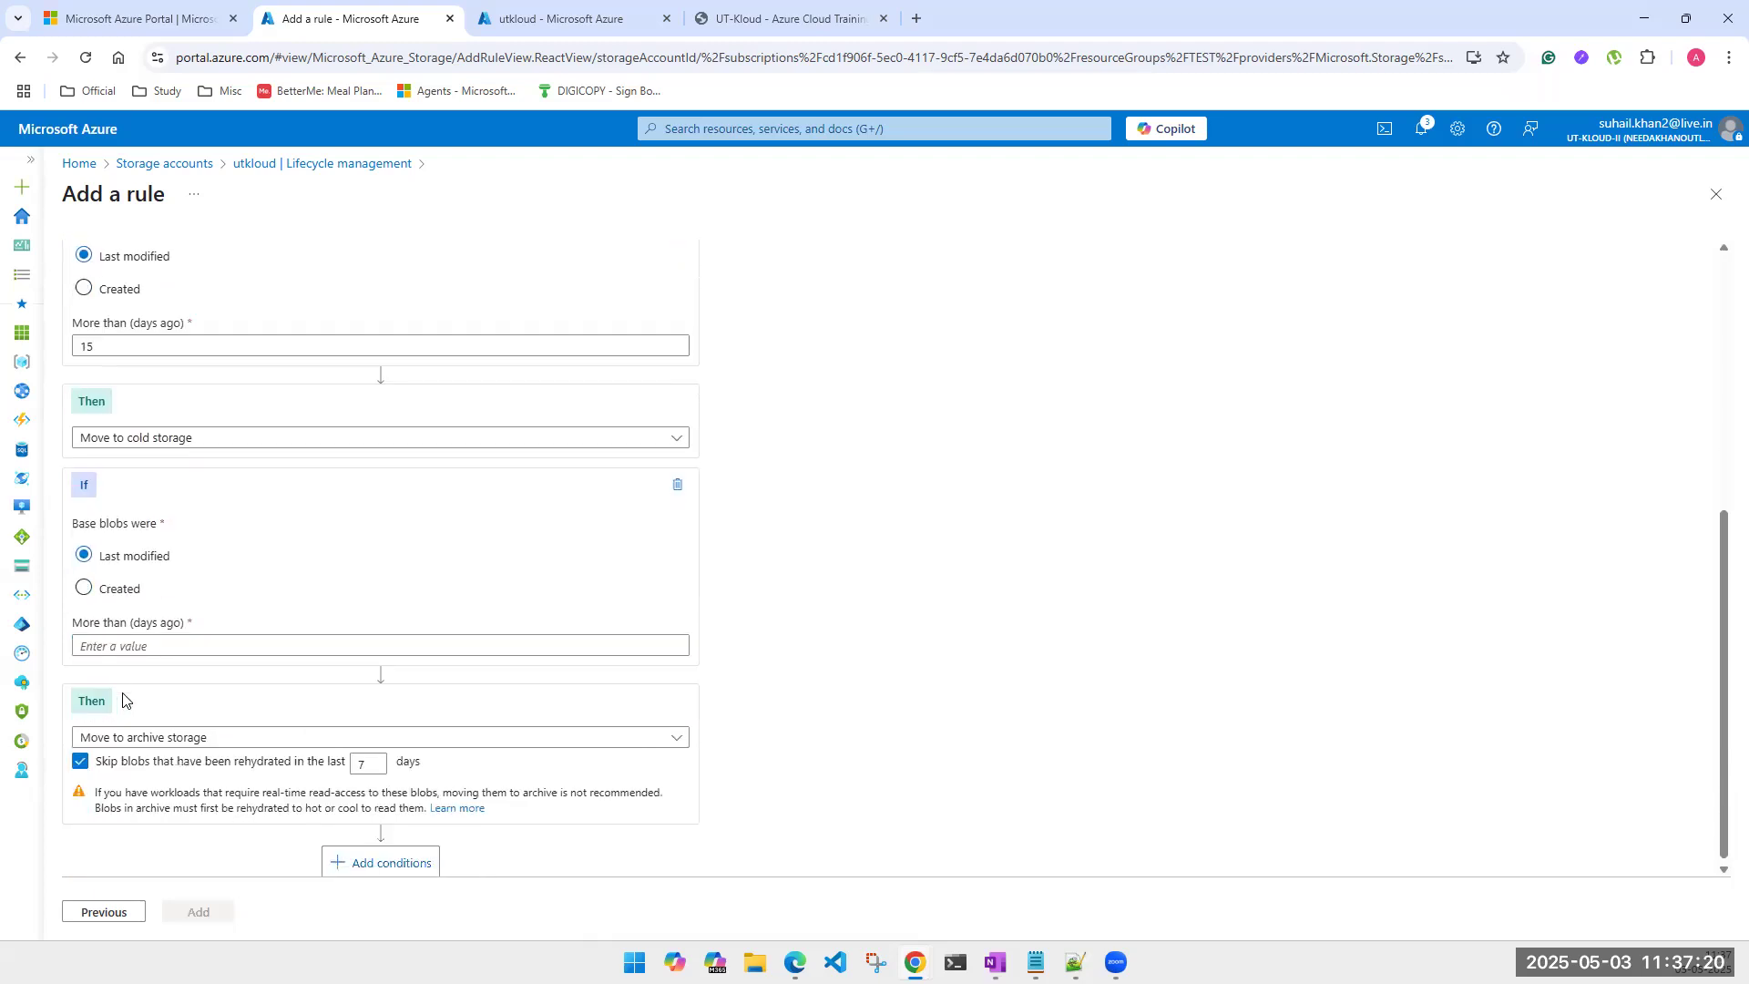
pyautogui.click(179, 649)
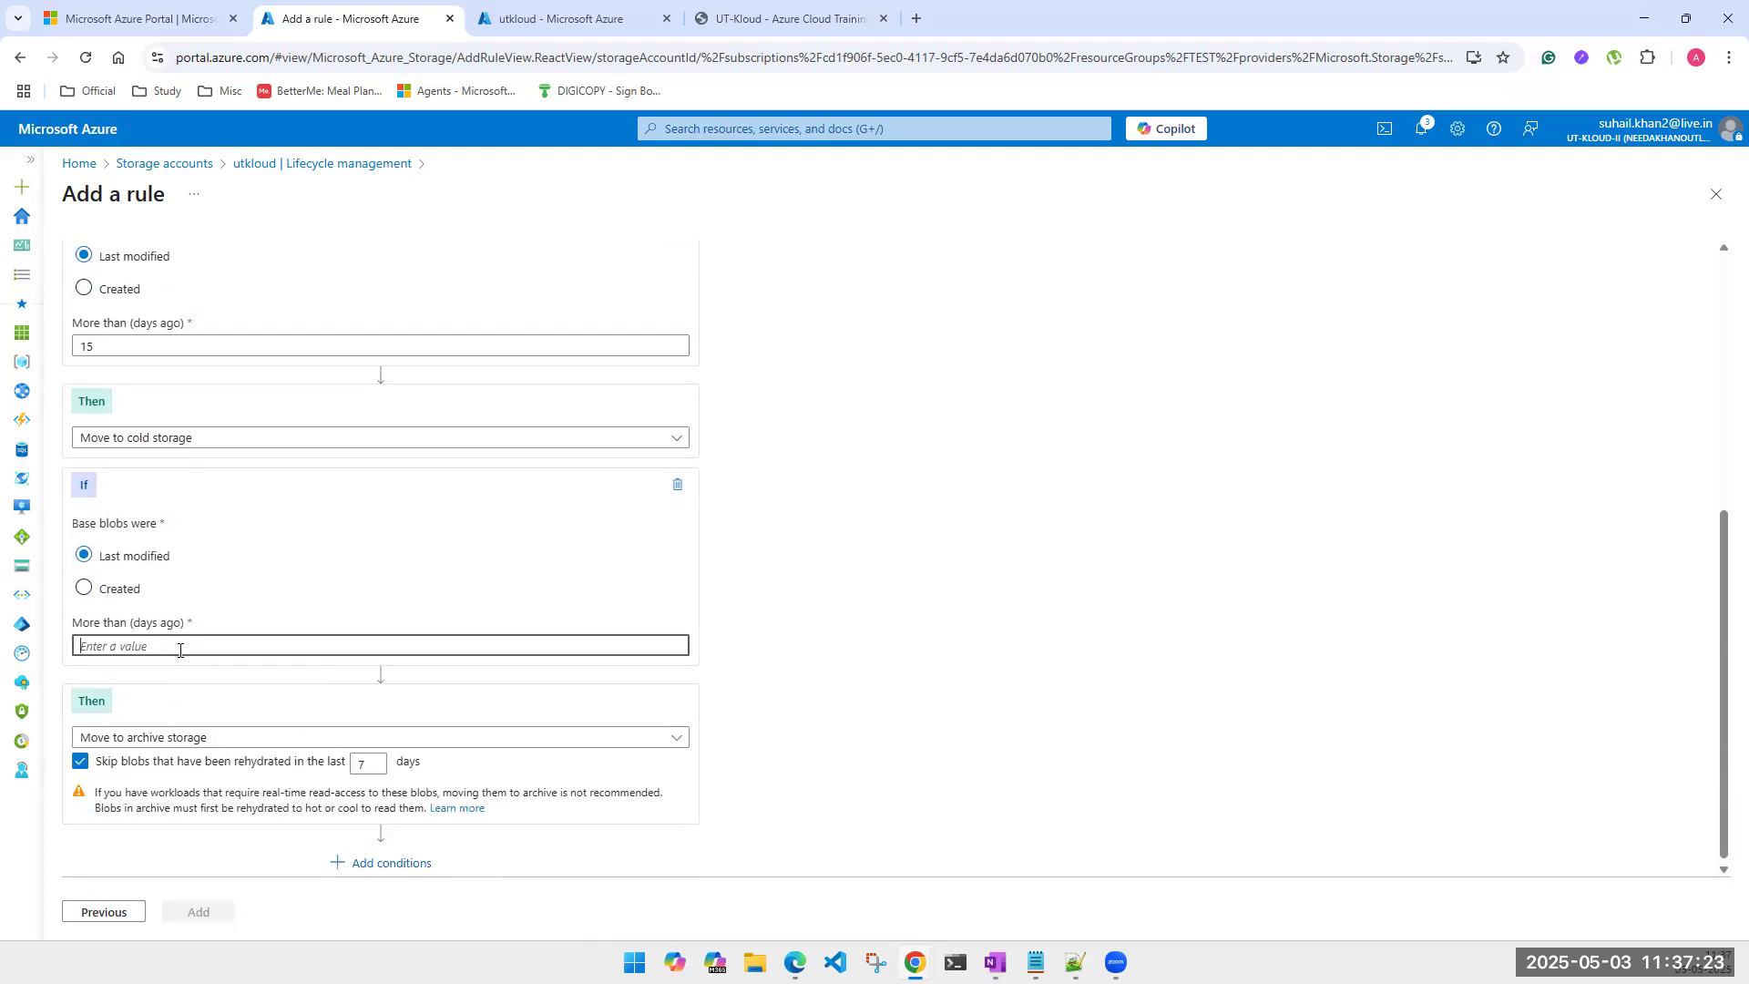
pyautogui.write('5')
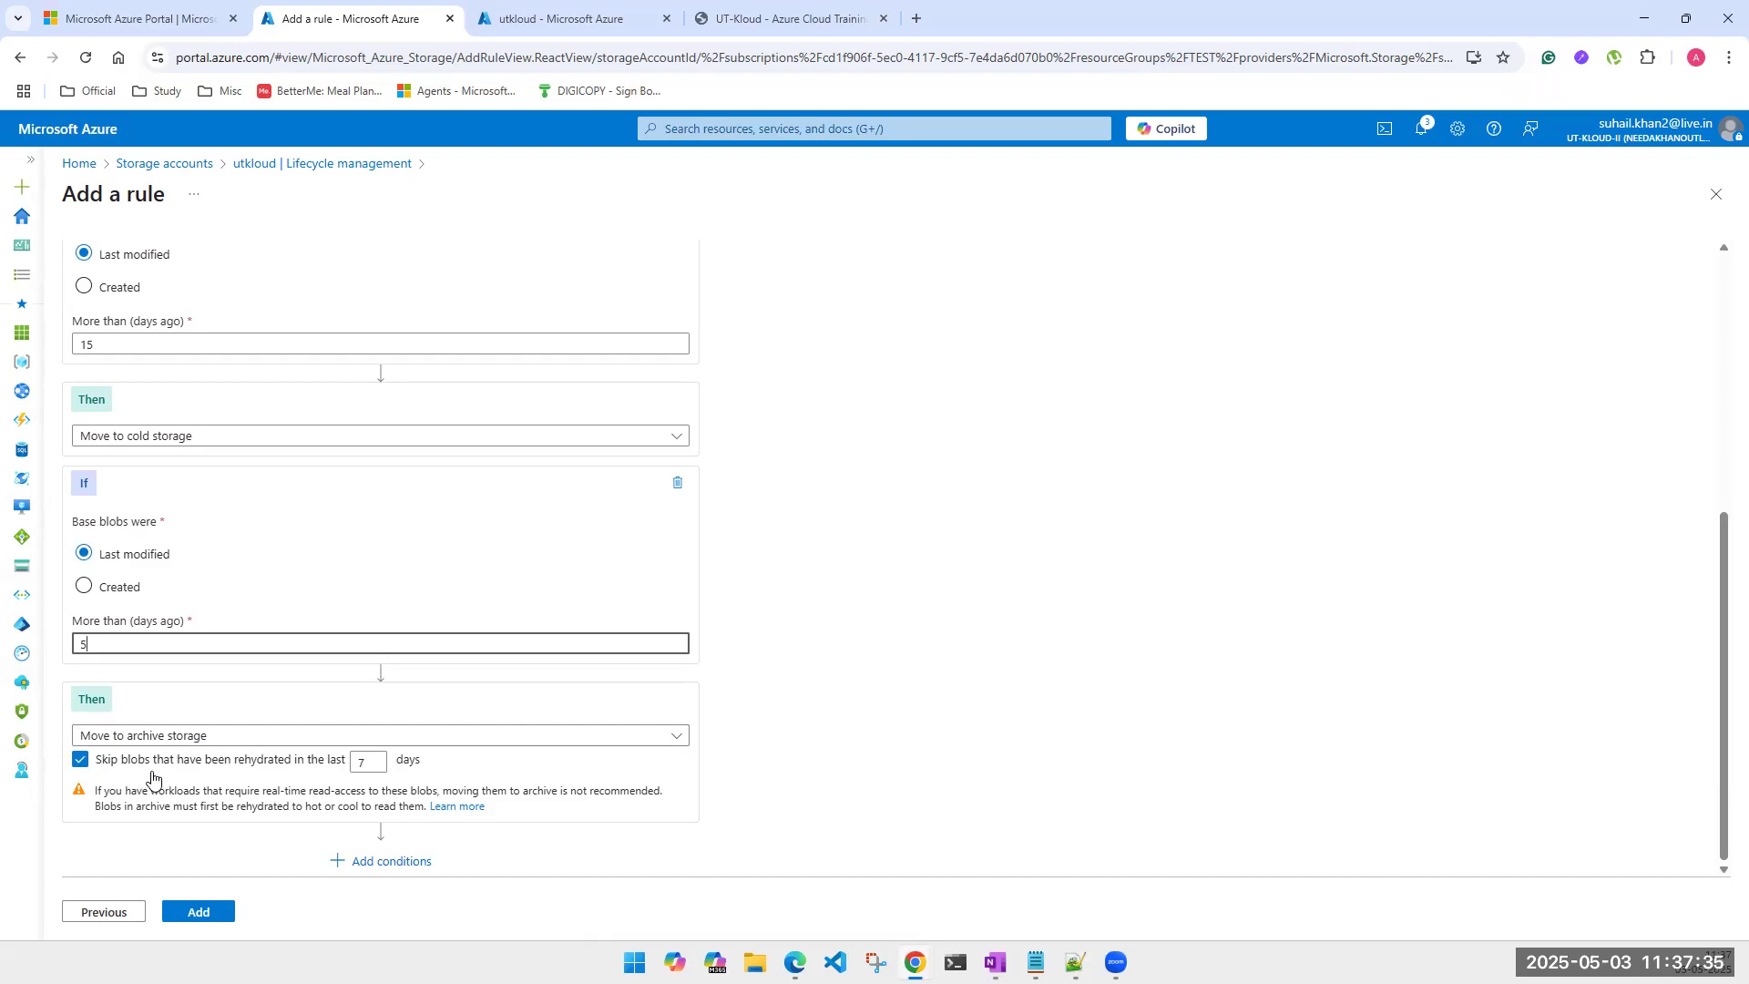
pyautogui.doubleClick(367, 766)
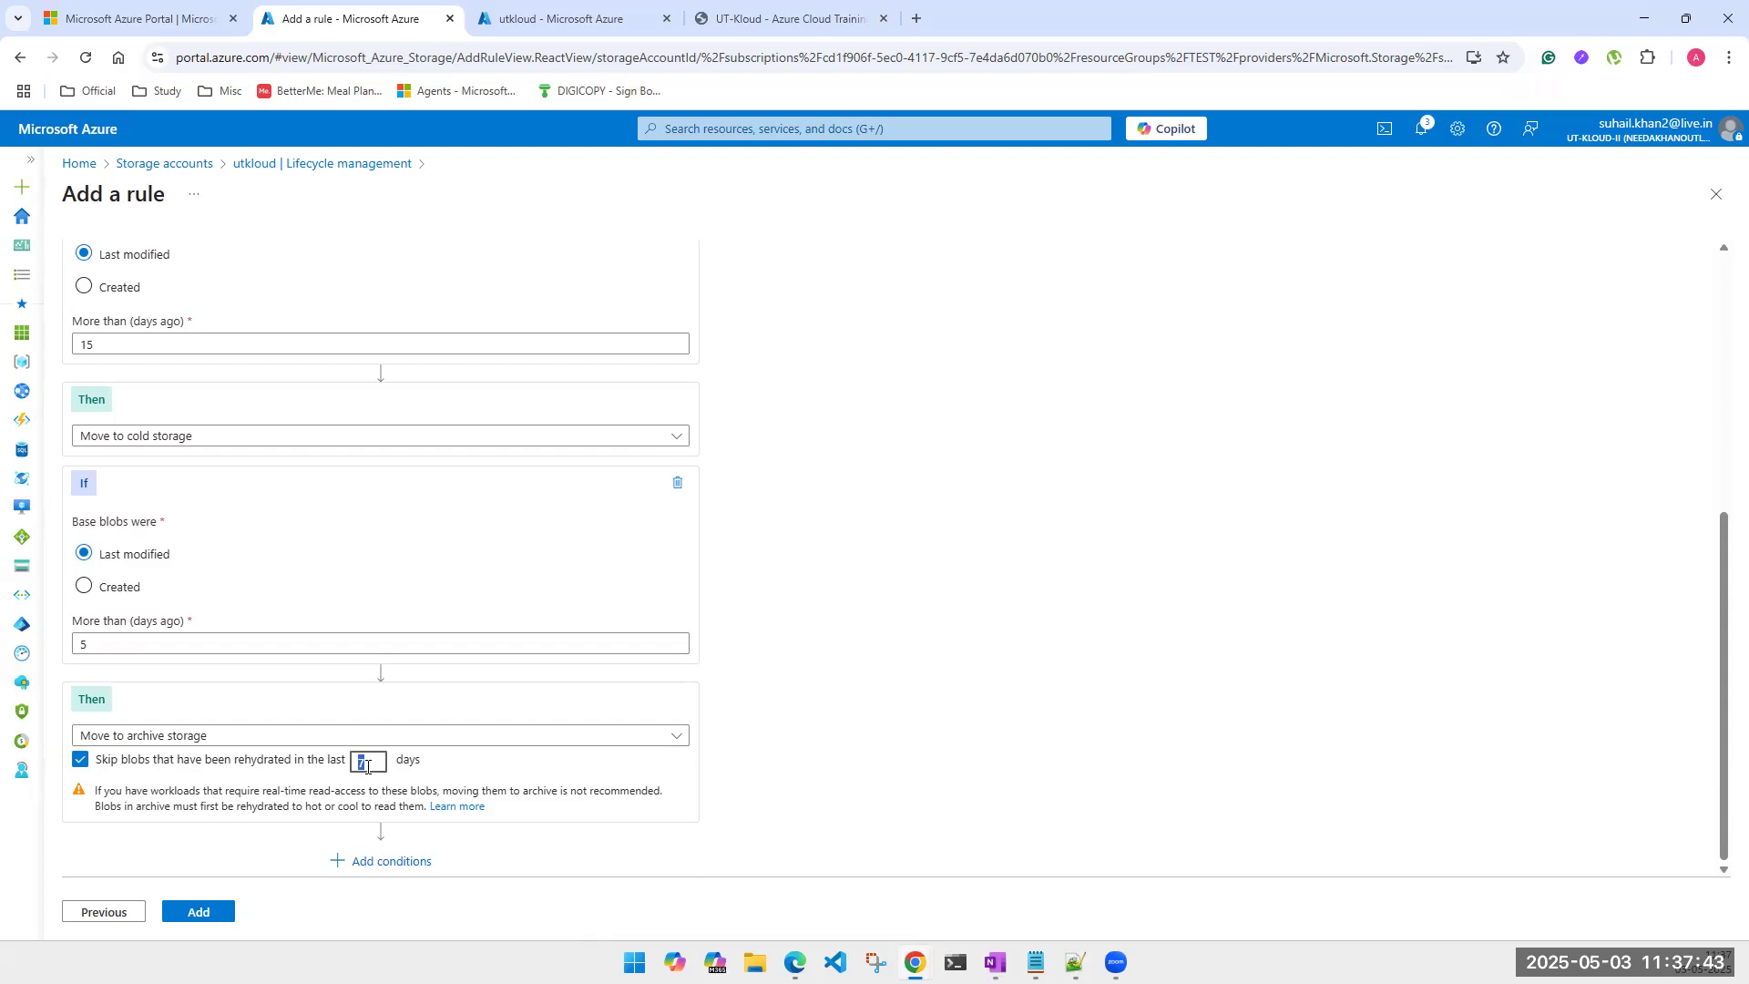
pyautogui.click(1057, 756)
# Step: Add a fourth condition deleting base blobs last modified more than 60 days ago, and add the finished rule to the storage account
pyautogui.click(401, 861)
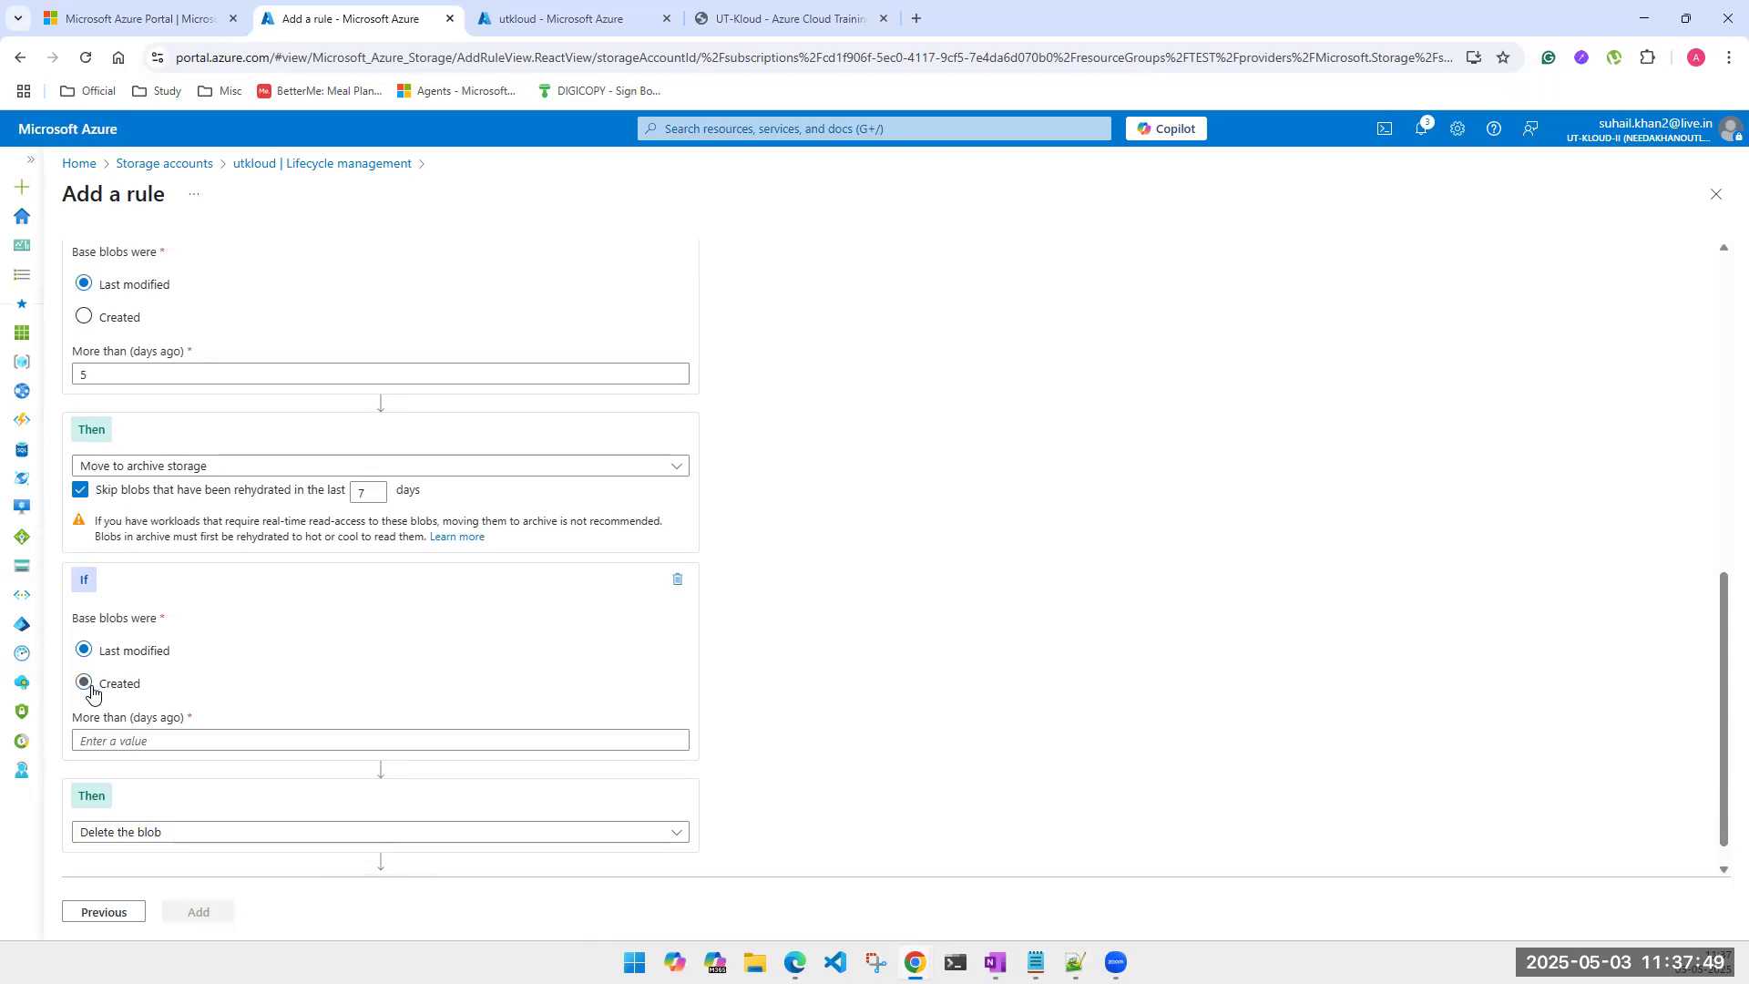
pyautogui.click(136, 742)
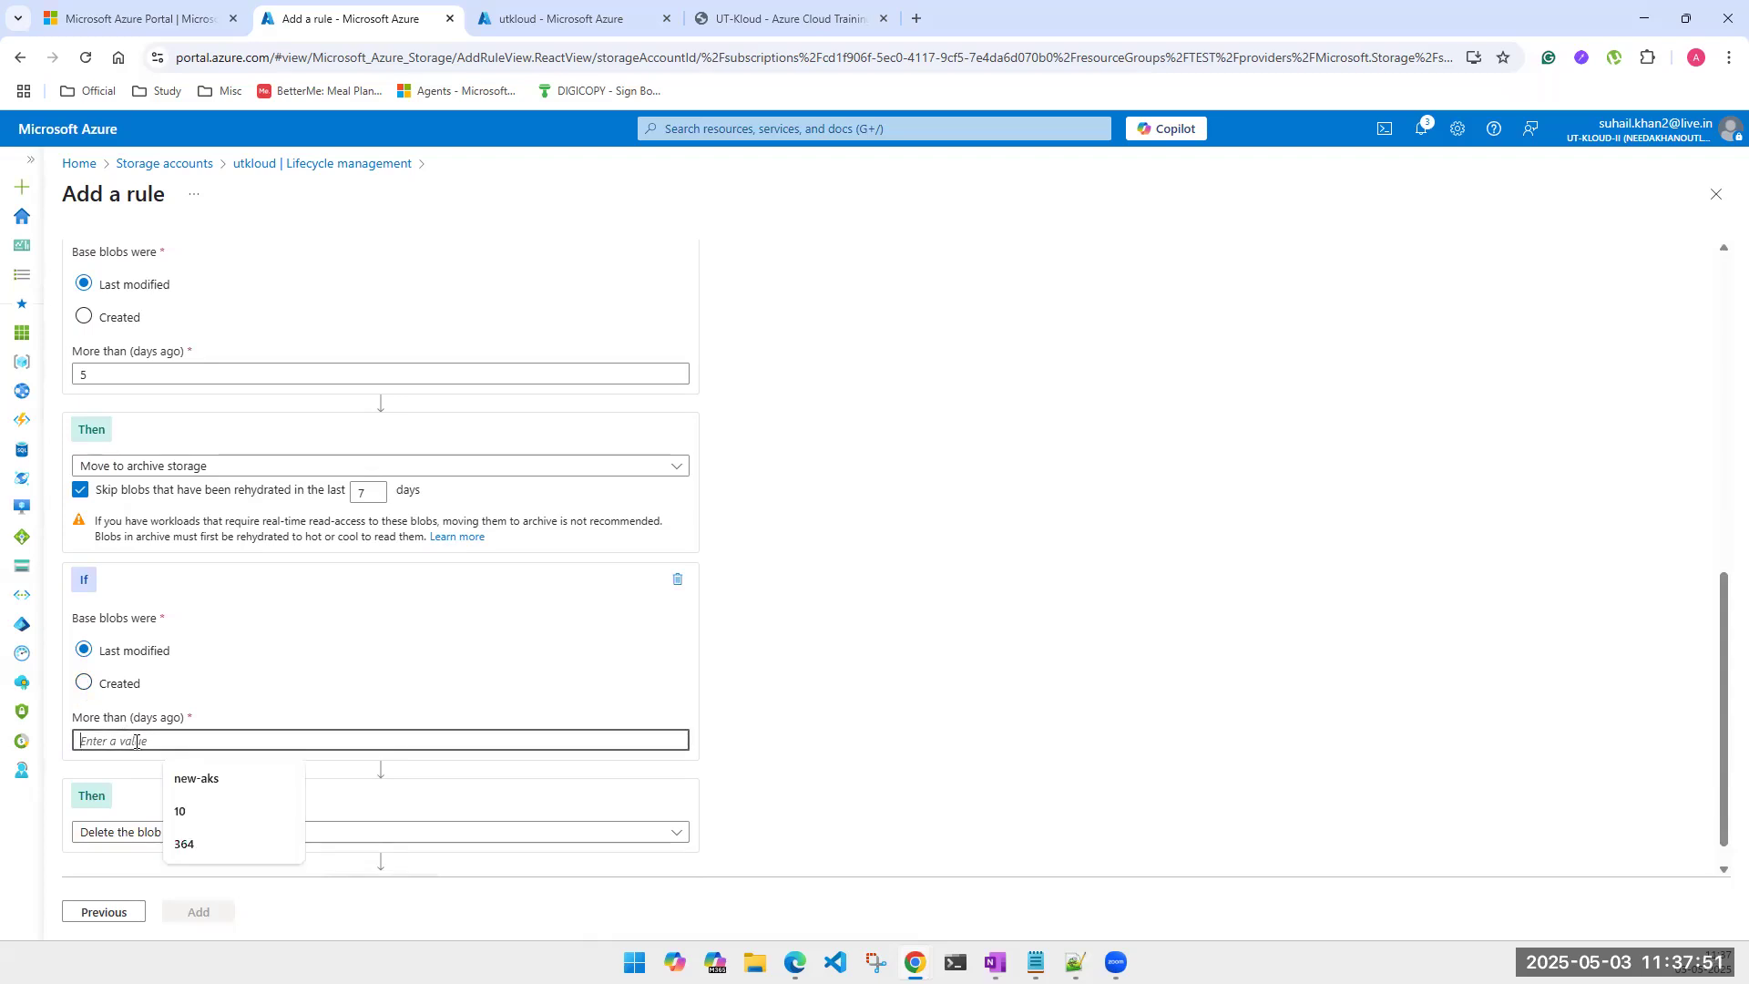
pyautogui.write('60')
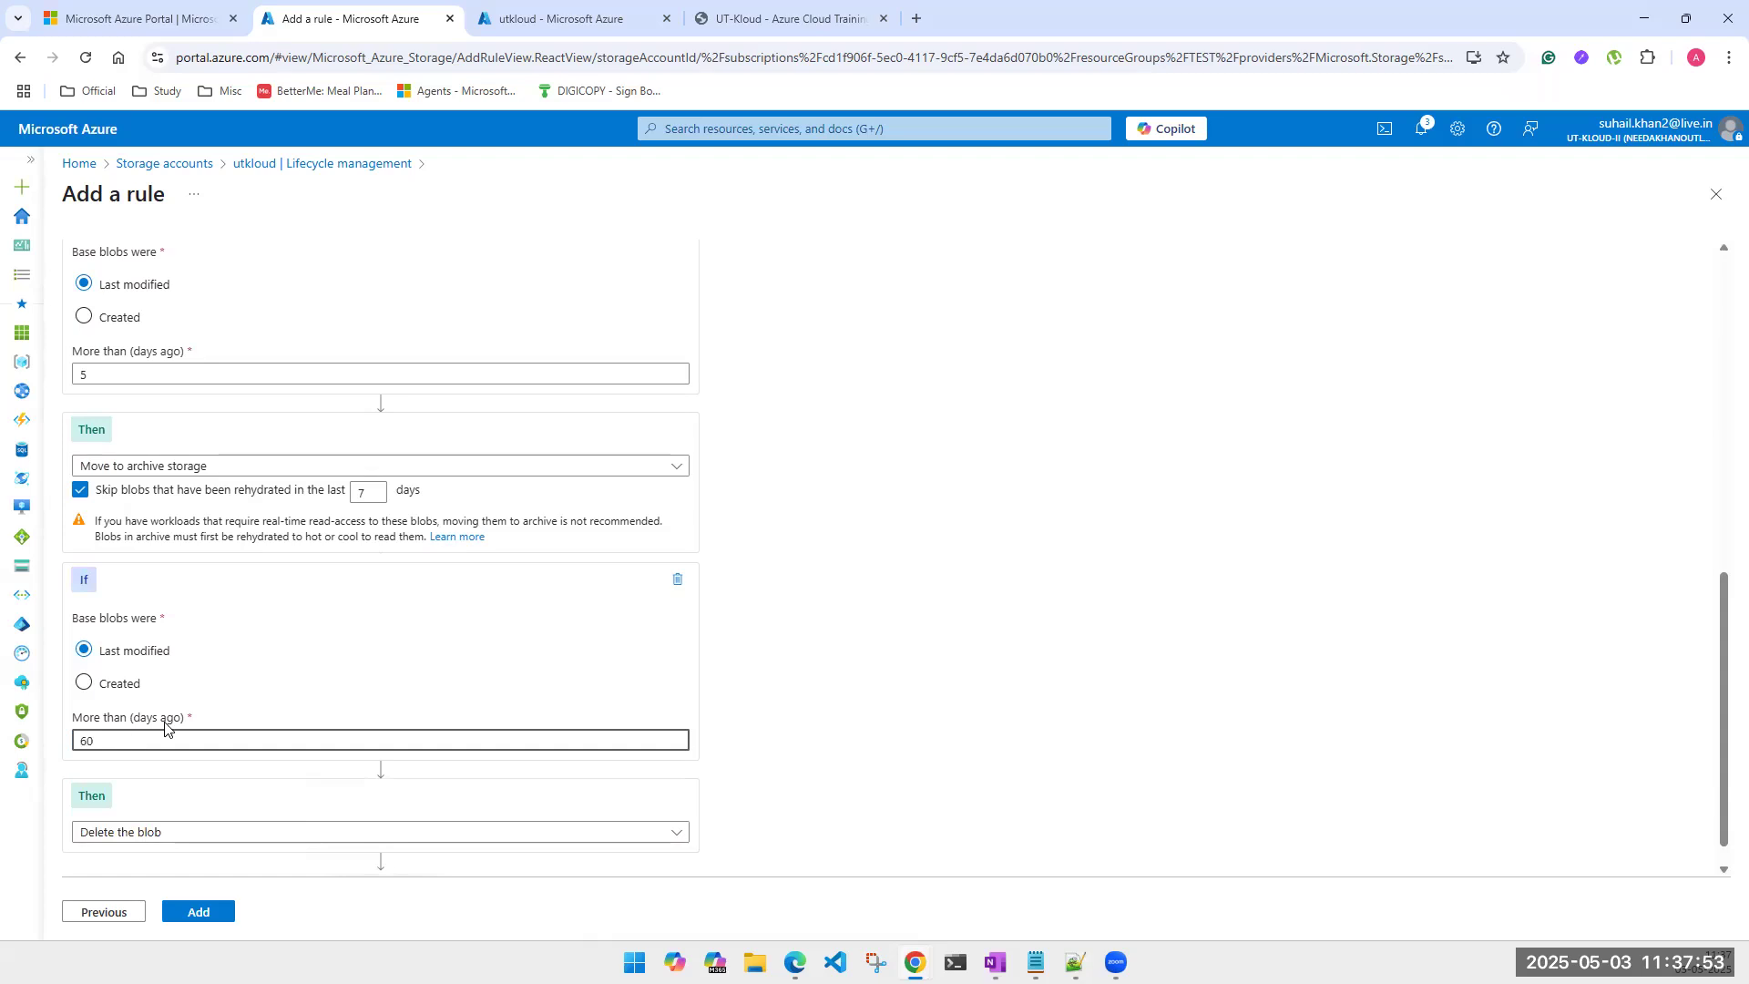
pyautogui.click(204, 914)
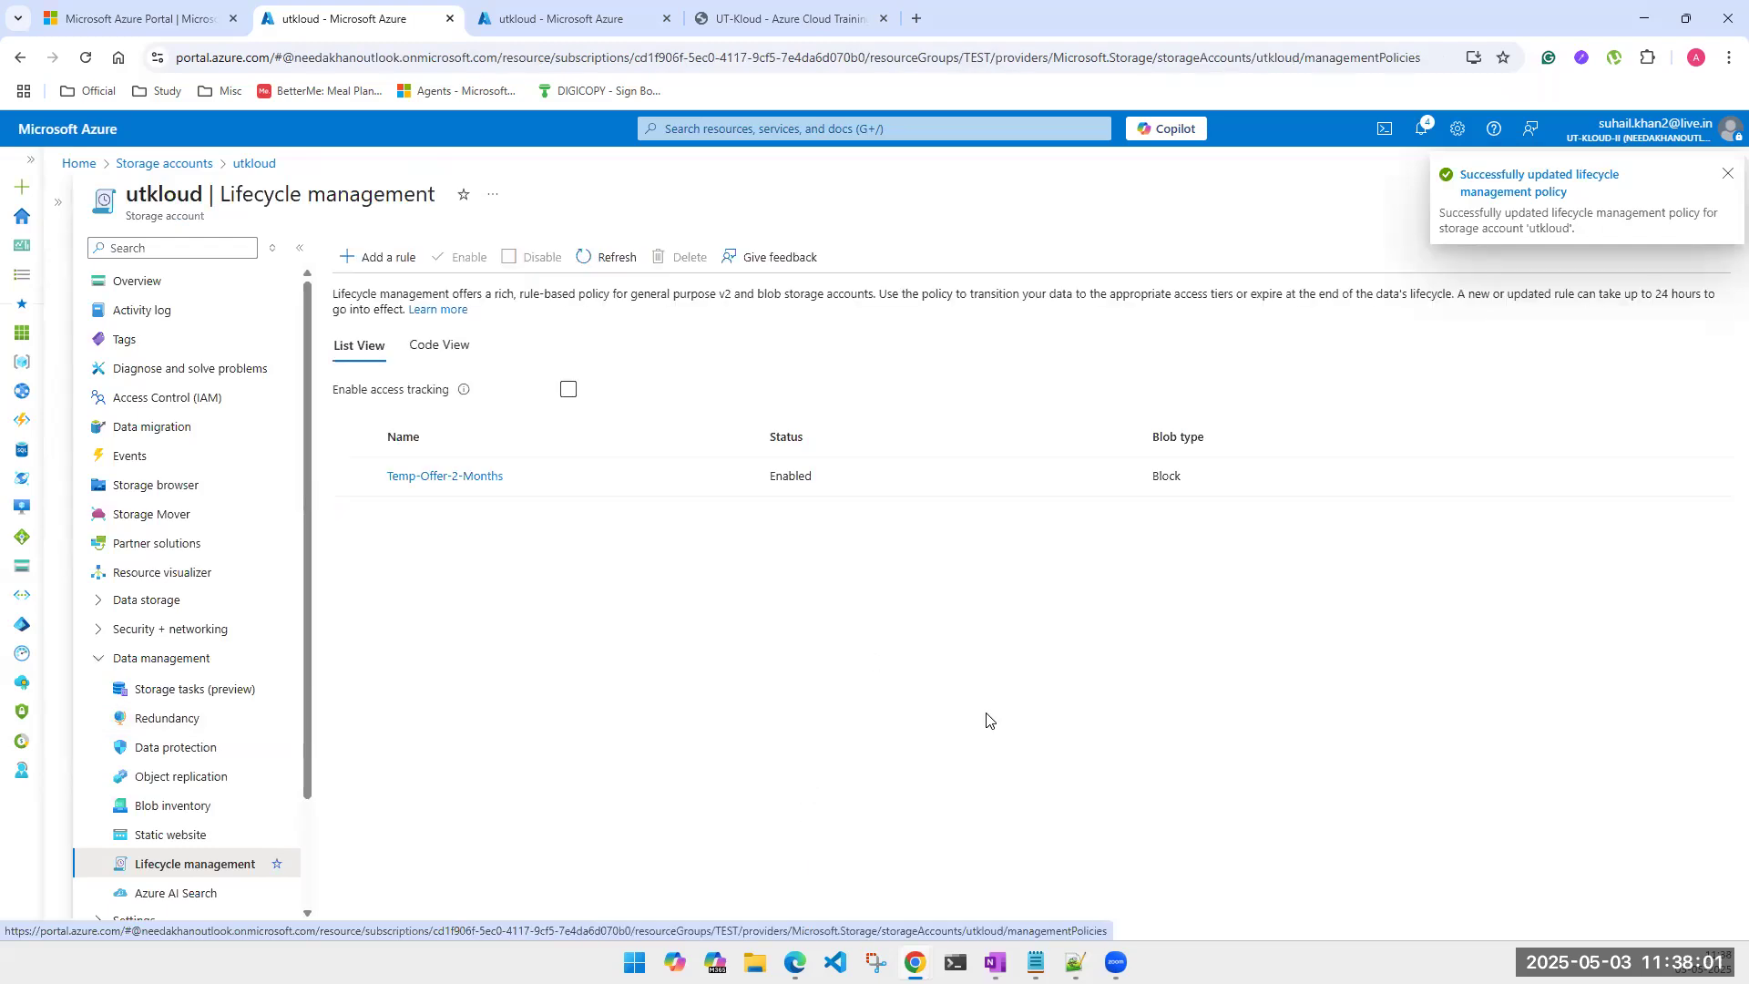
# Step: Examine the lifecycle policy's JSON code, checking the rule name and the day thresholds for the cold and cool tiers
pyautogui.click(444, 354)
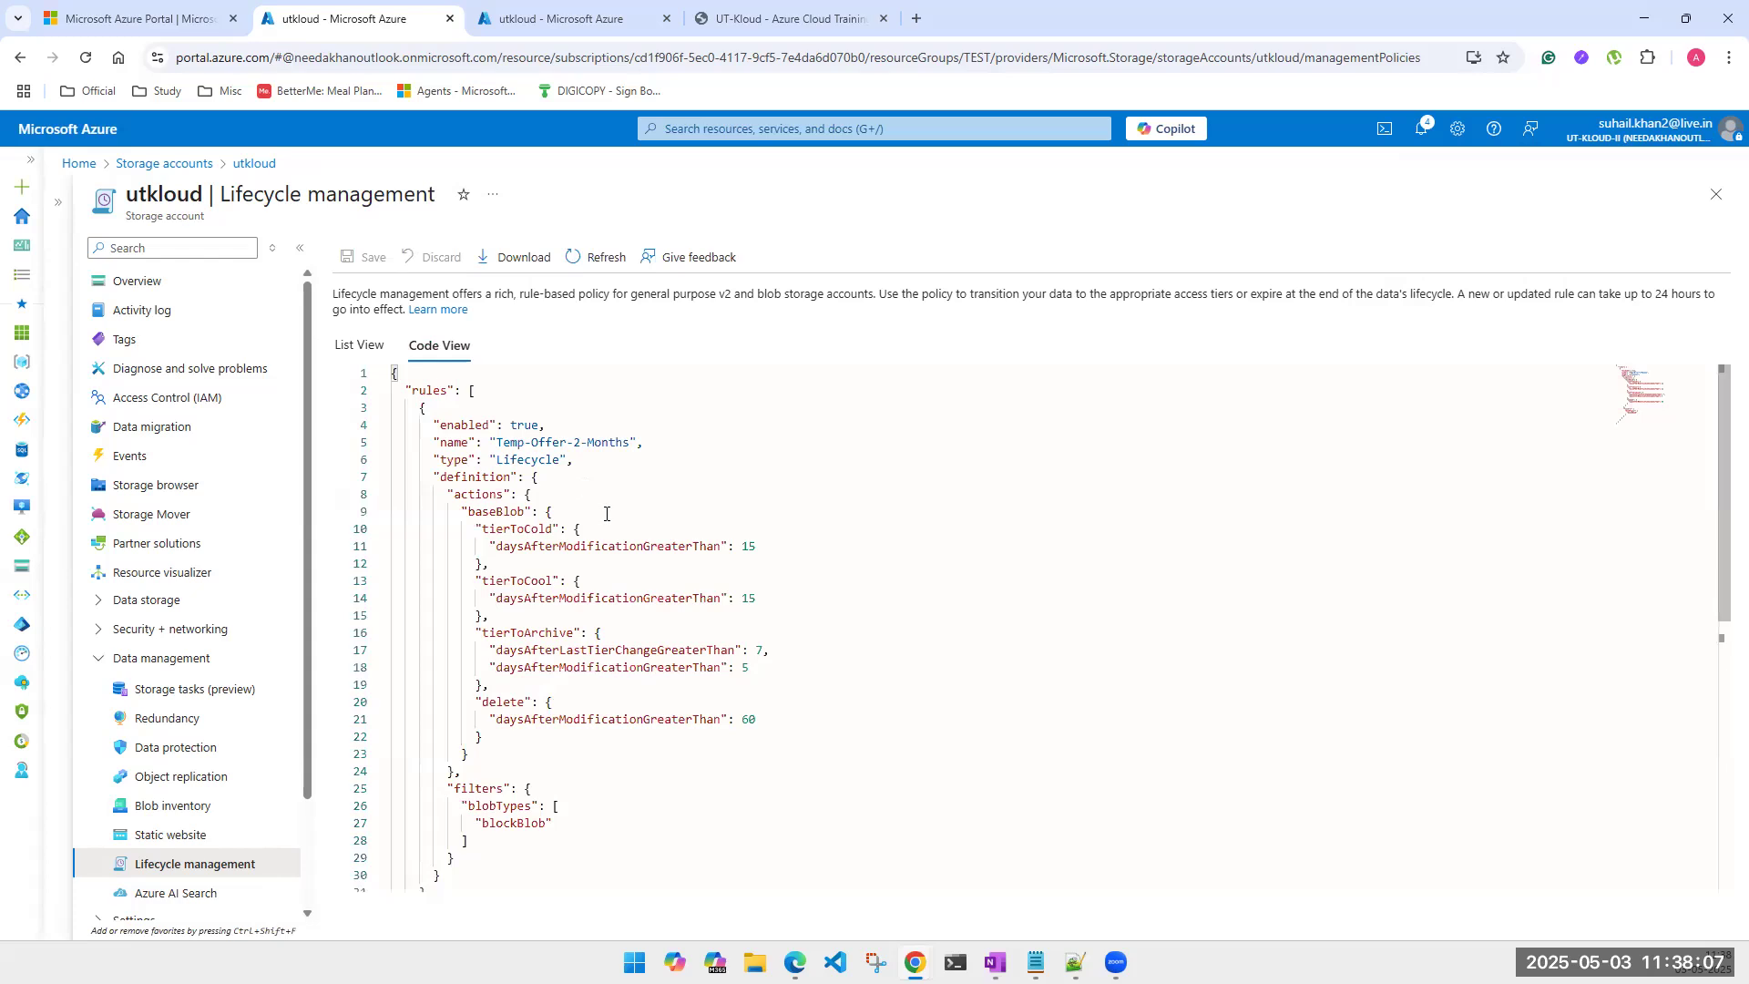
pyautogui.scroll(-10, 703, 617)
pyautogui.scroll(10, 705, 619)
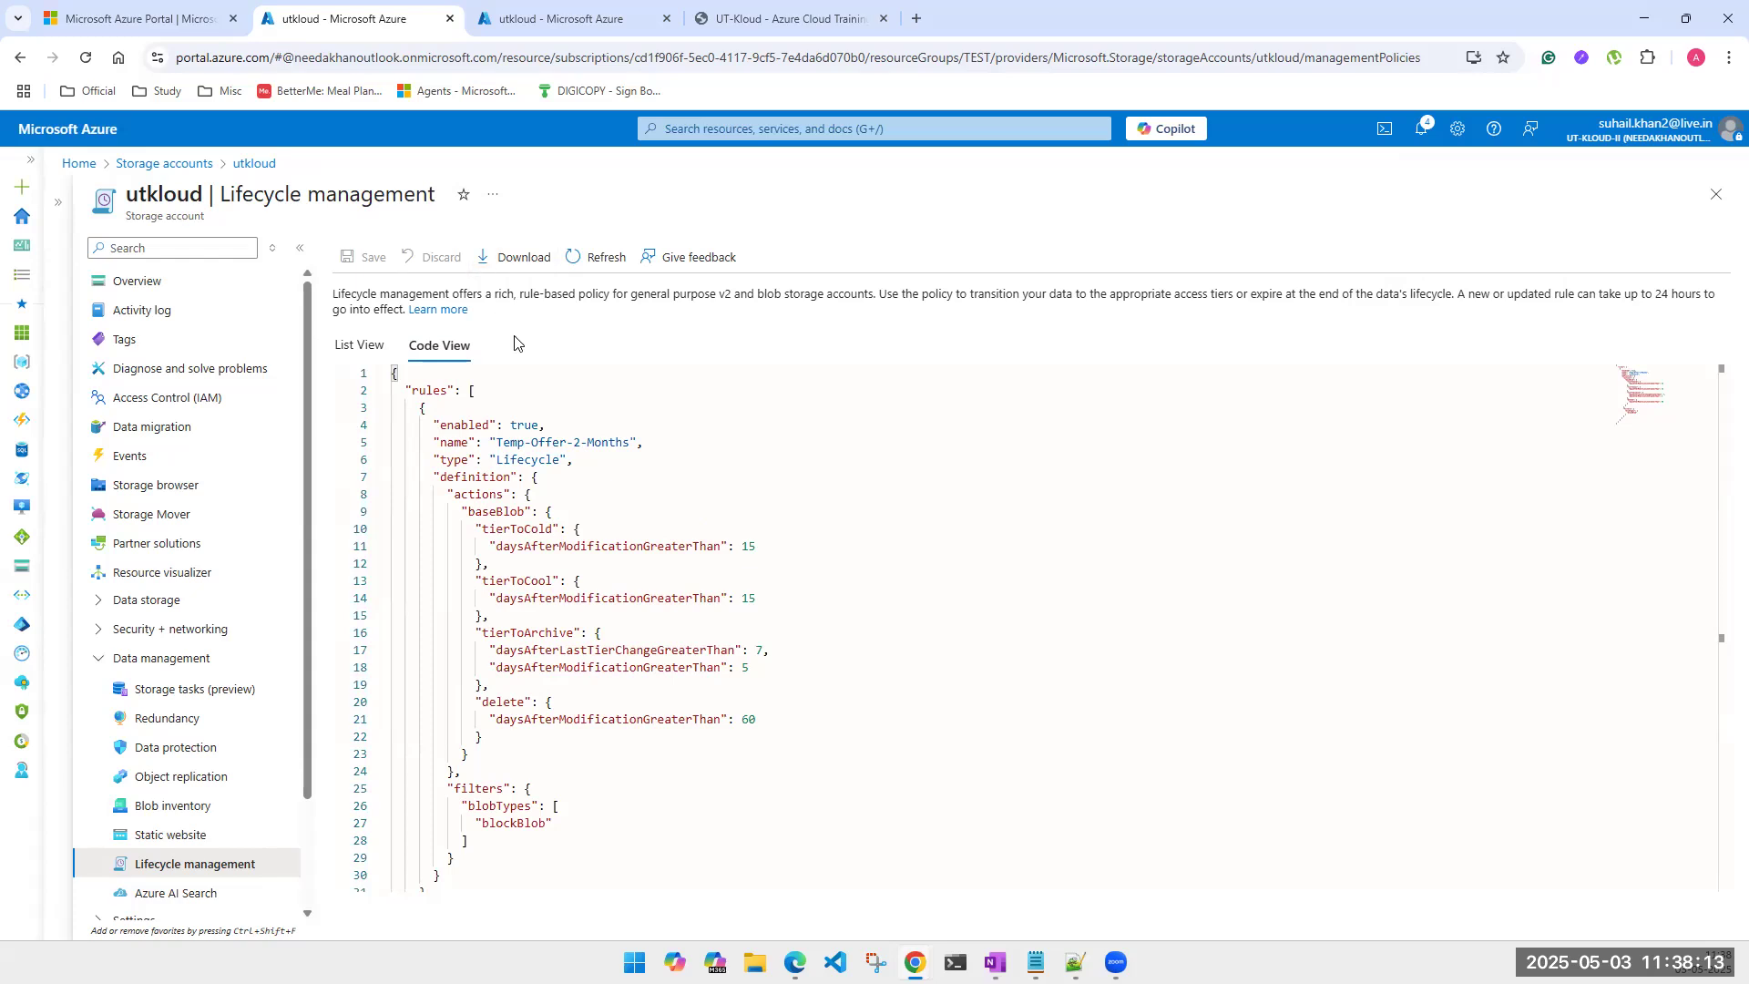
pyautogui.scroll(-5, 570, 711)
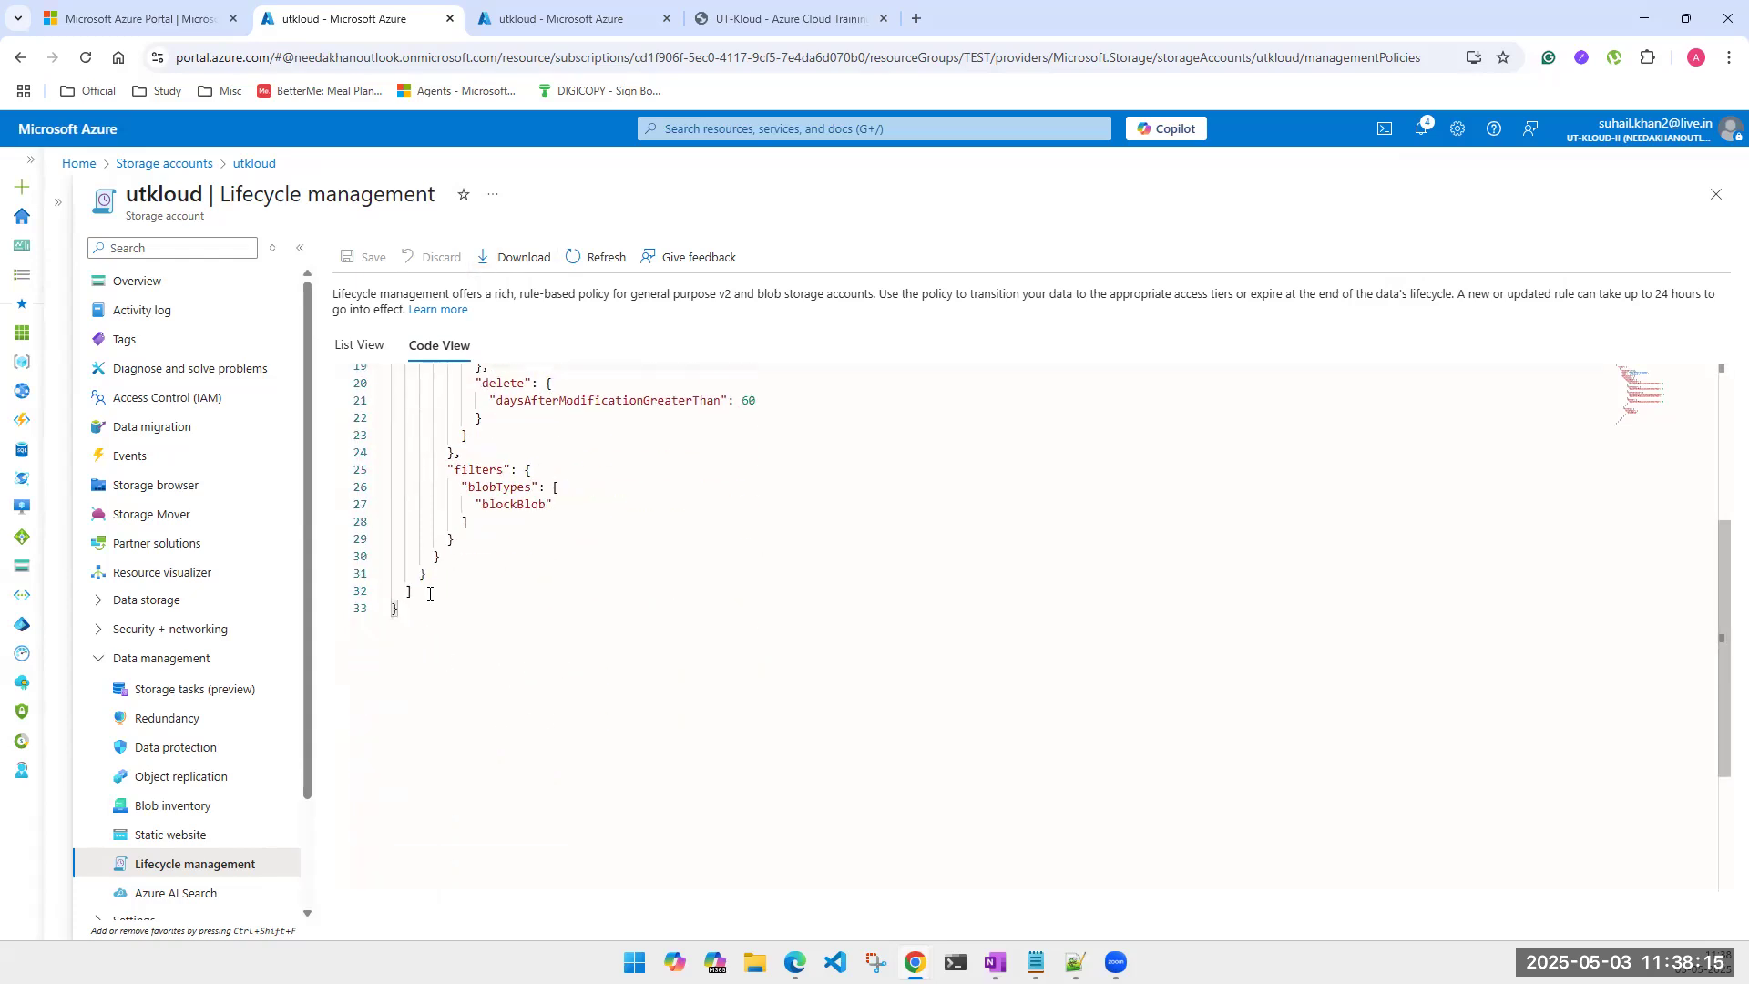
pyautogui.scroll(5, 427, 643)
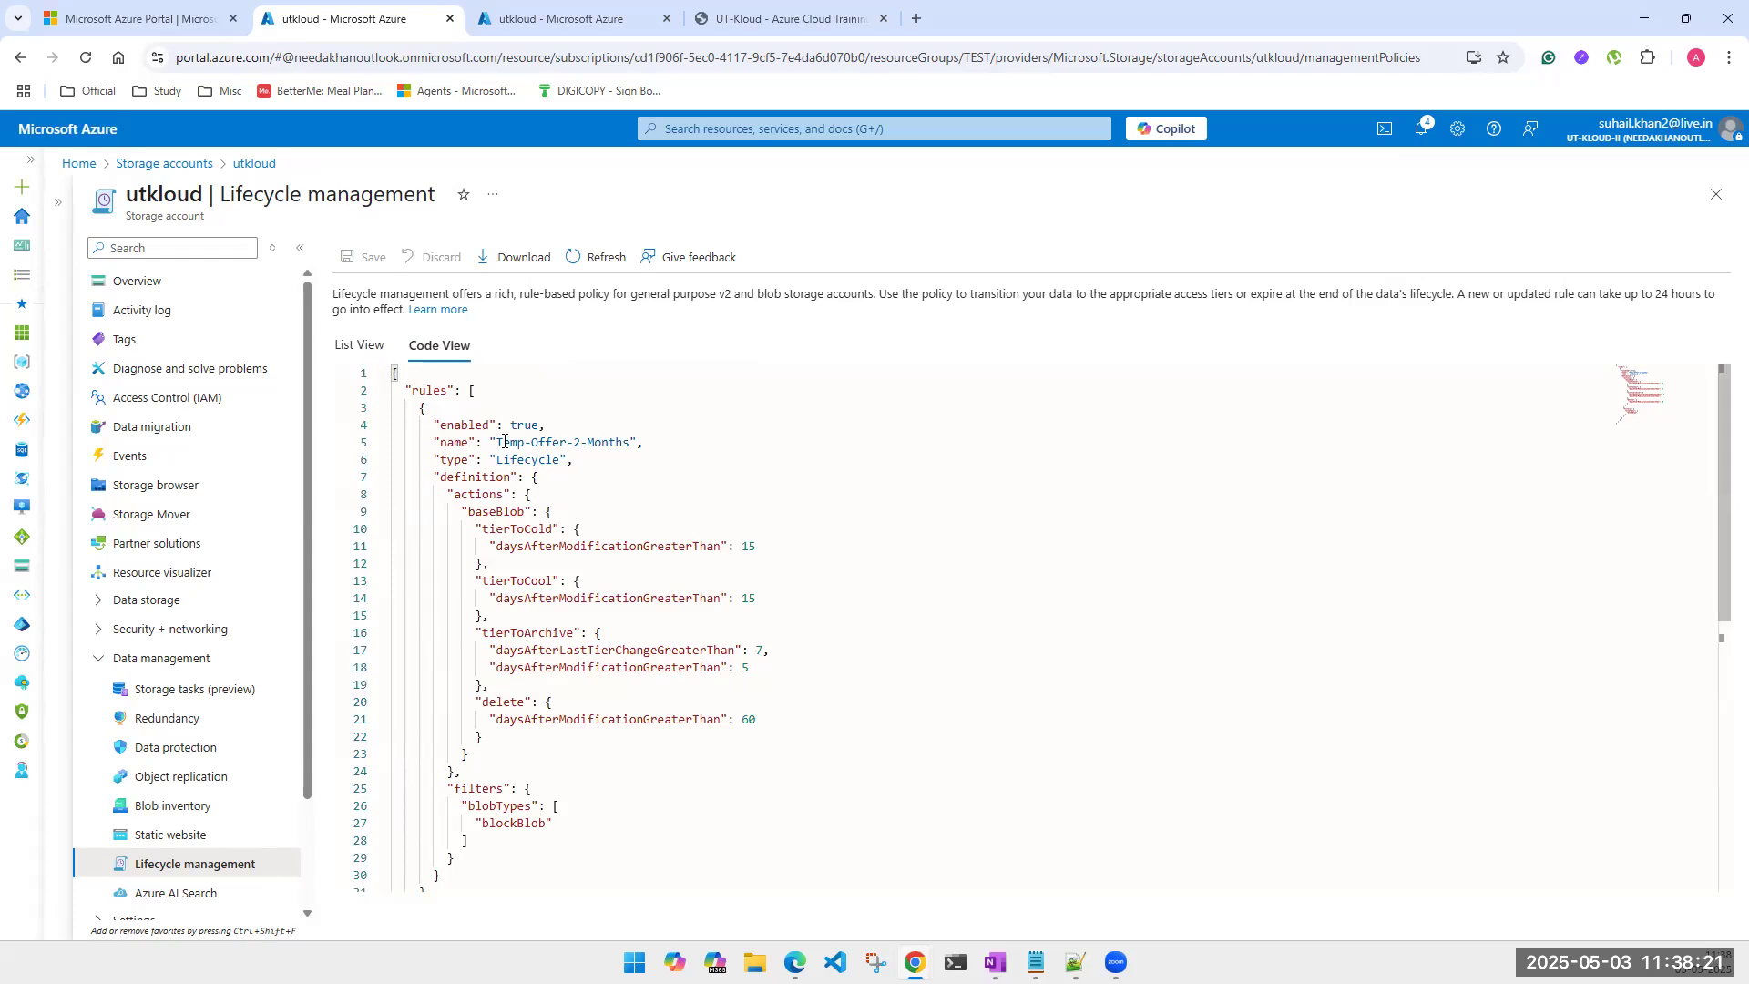
pyautogui.moveTo(507, 449); pyautogui.dragTo(593, 441)
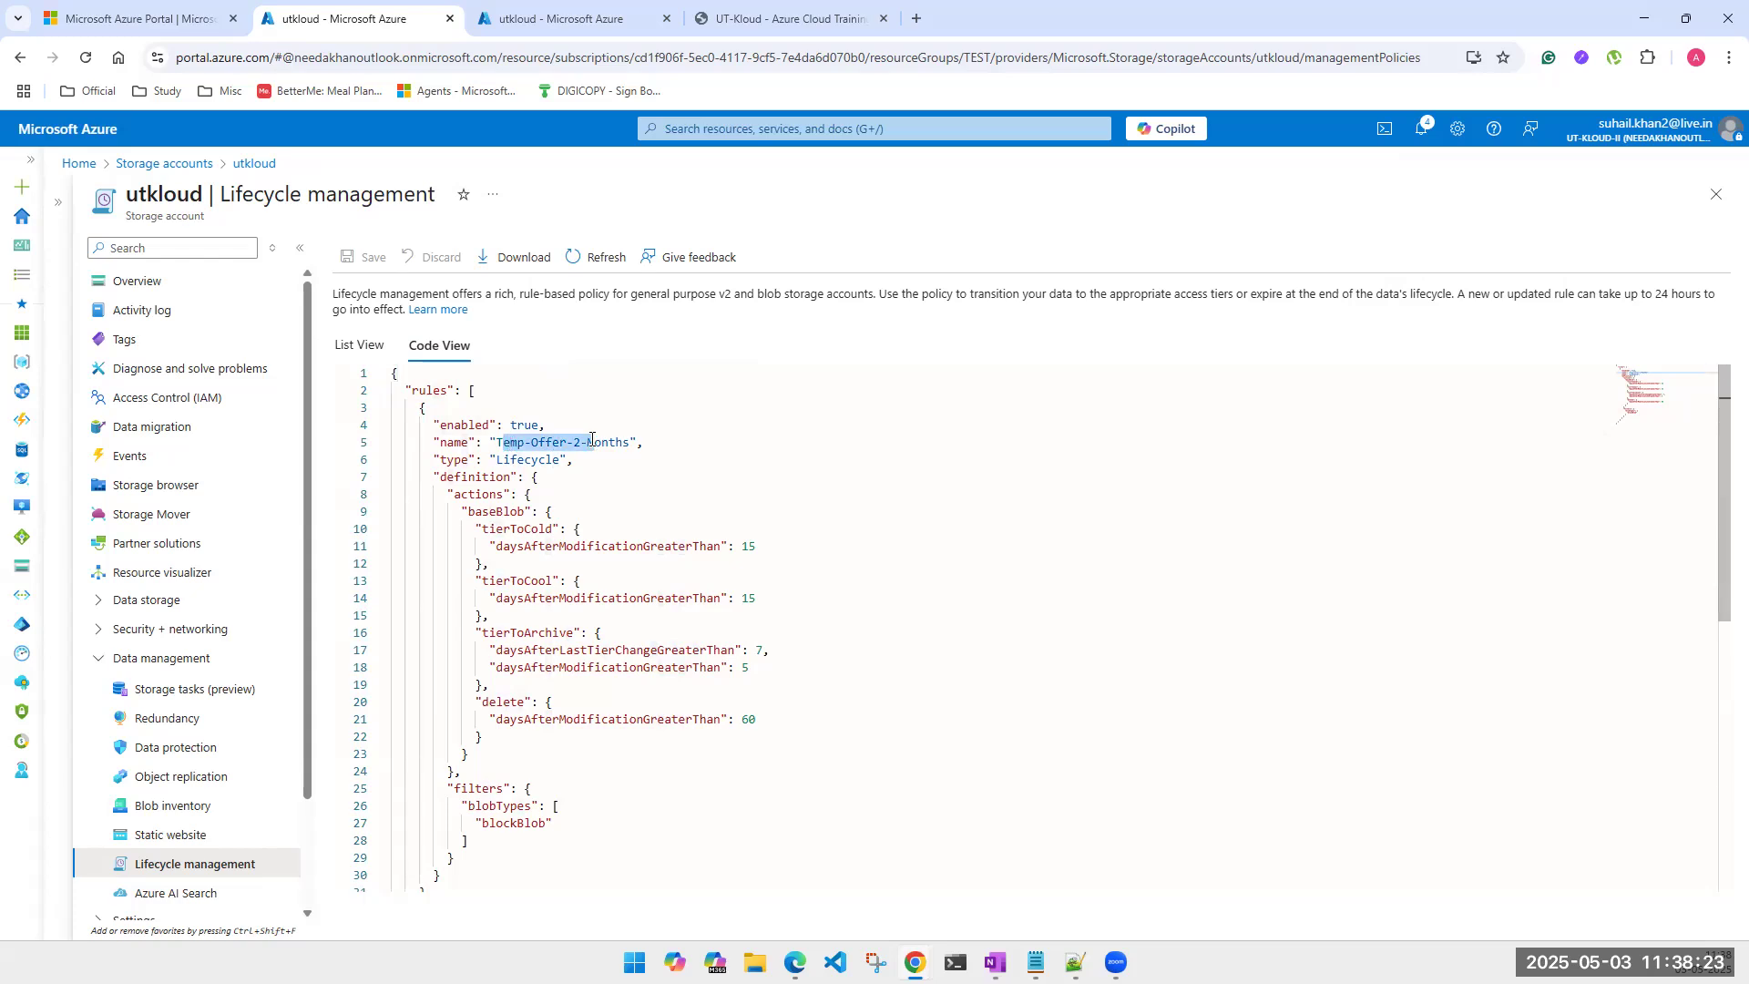
pyautogui.doubleClick(766, 539)
pyautogui.doubleClick(748, 598)
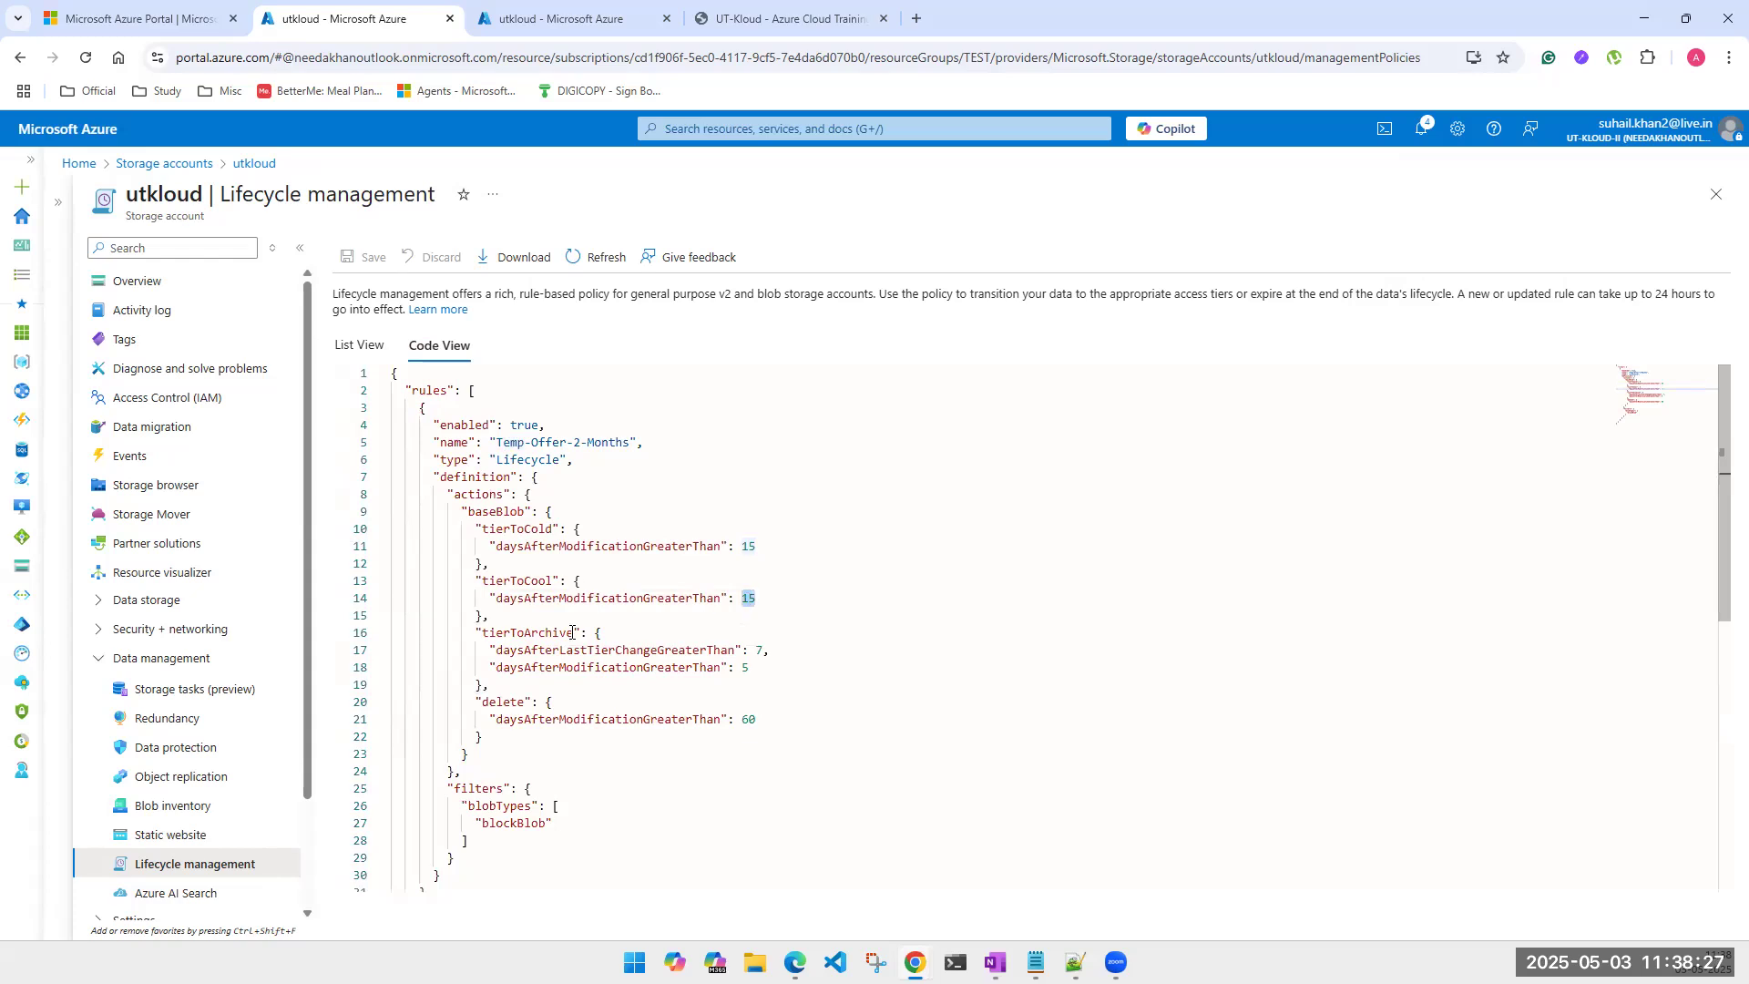
# Step: Examine the rest of the lifecycle policy's JSON, and compare it with the rule's entry in the list view
pyautogui.scroll(-5, 674, 738)
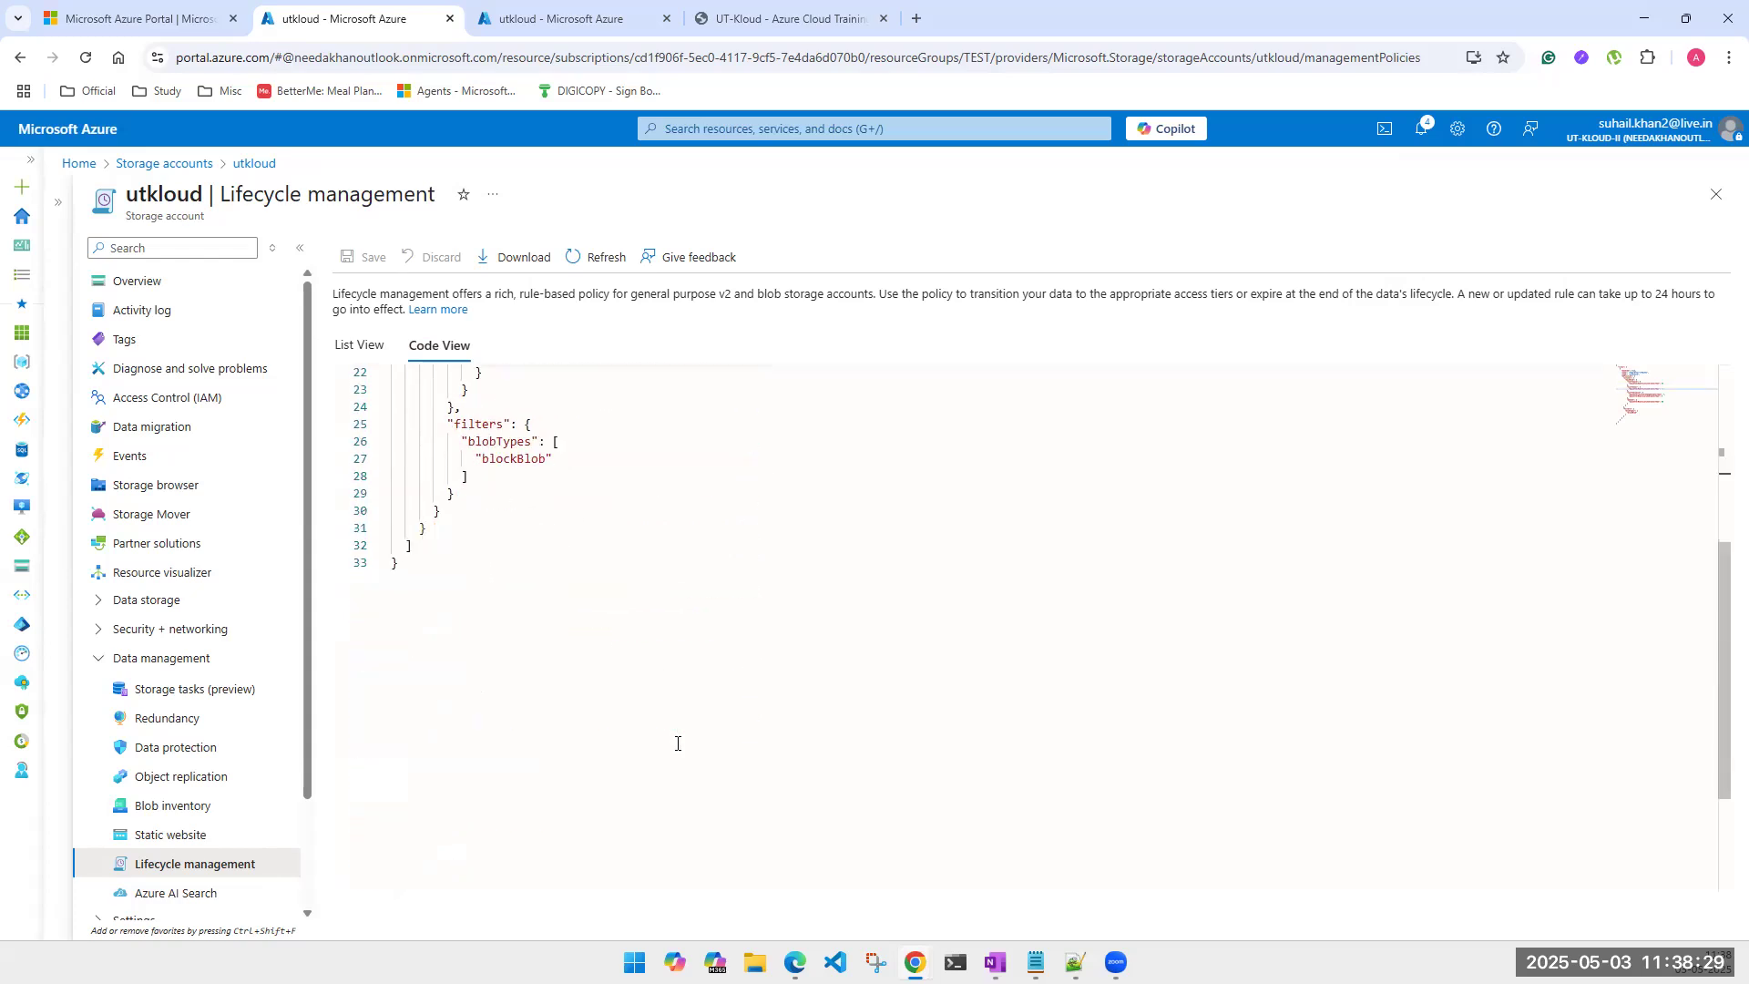
pyautogui.scroll(5, 675, 741)
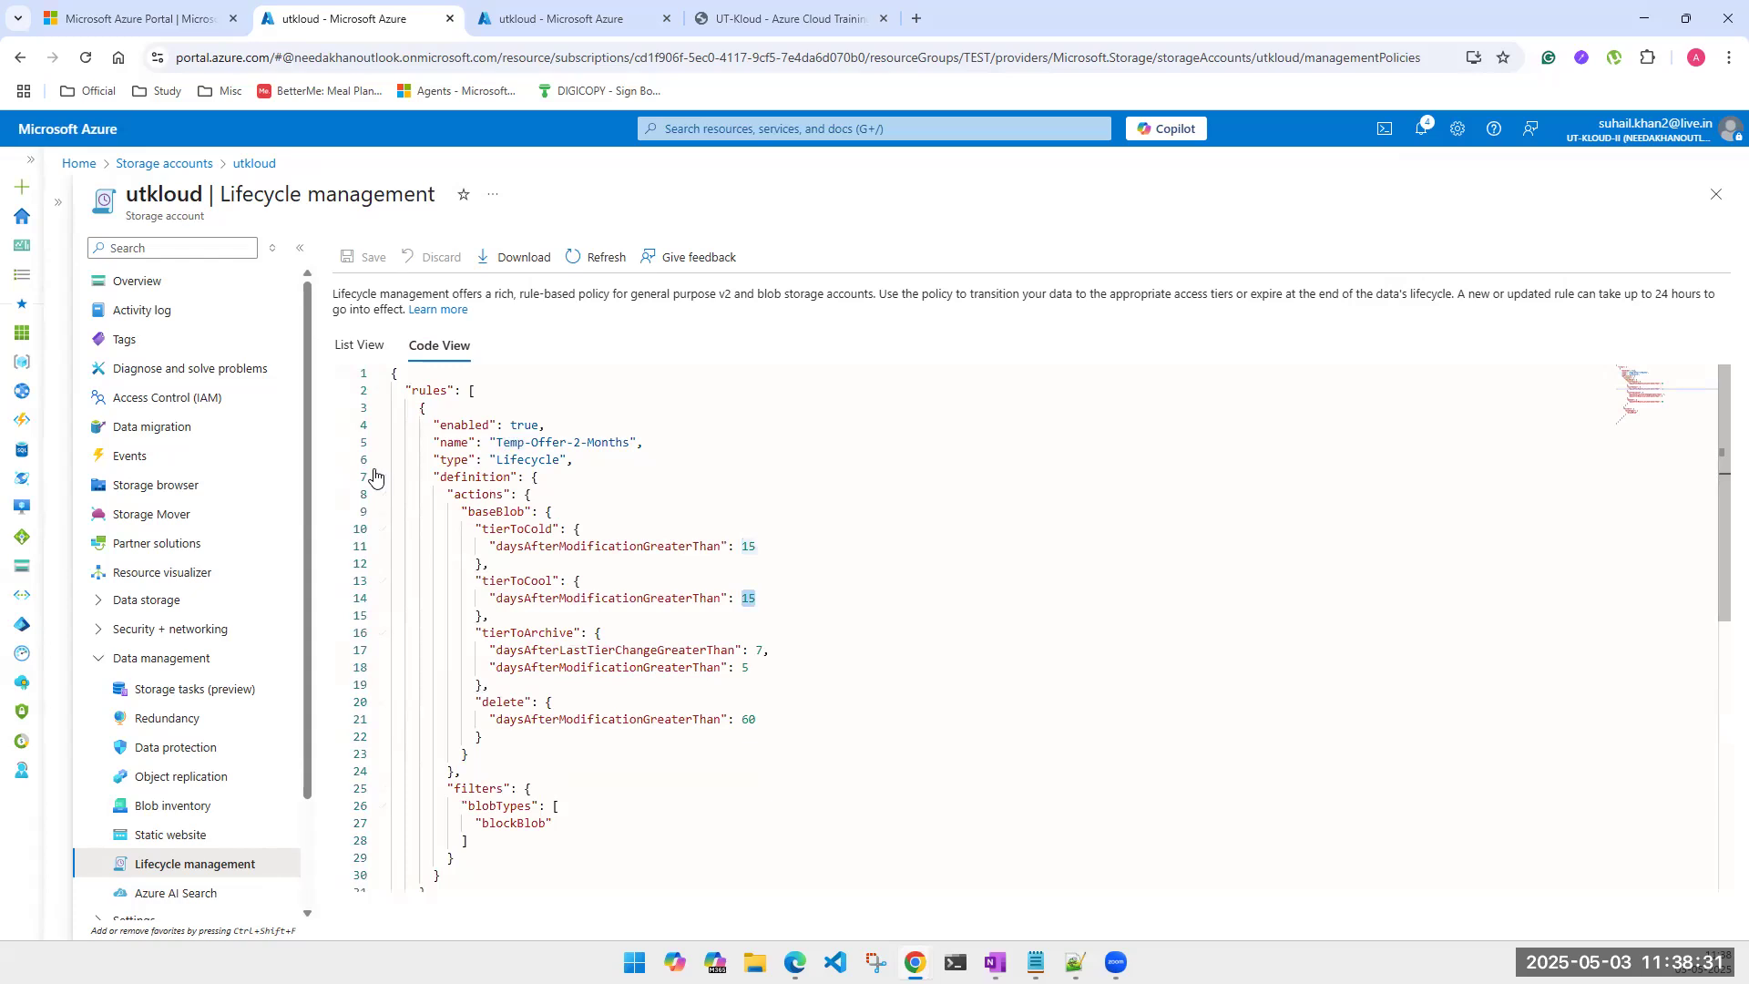
pyautogui.click(357, 346)
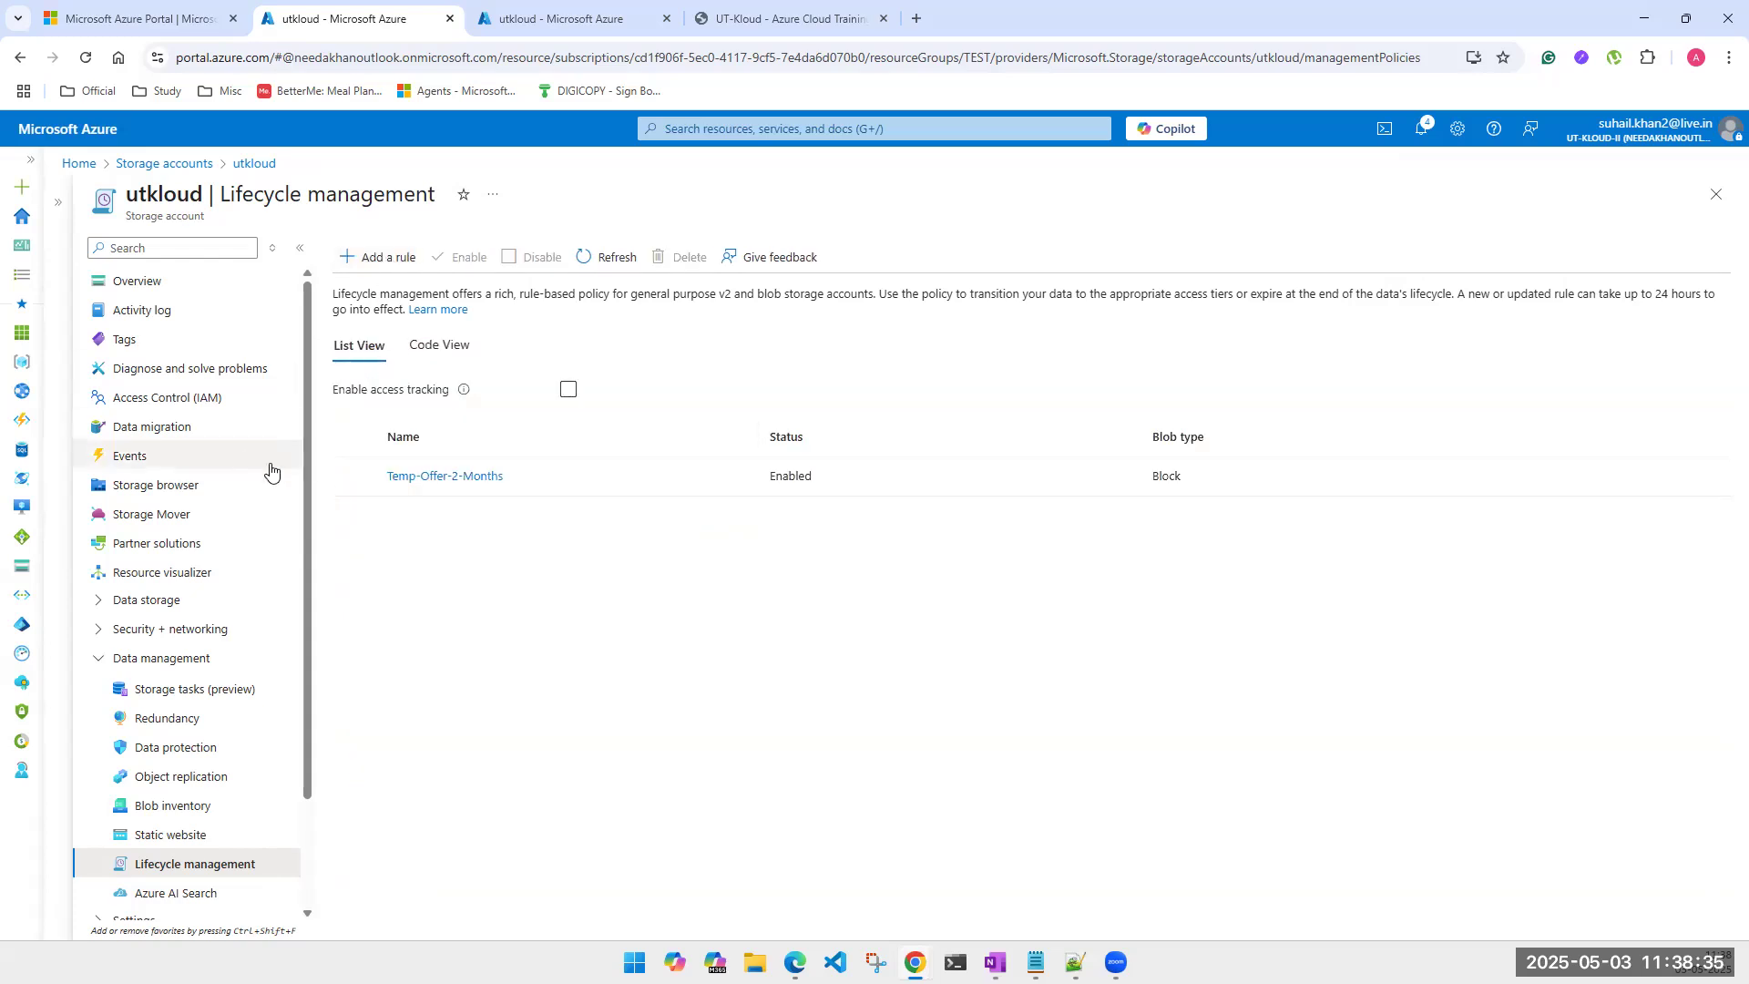
pyautogui.click(421, 343)
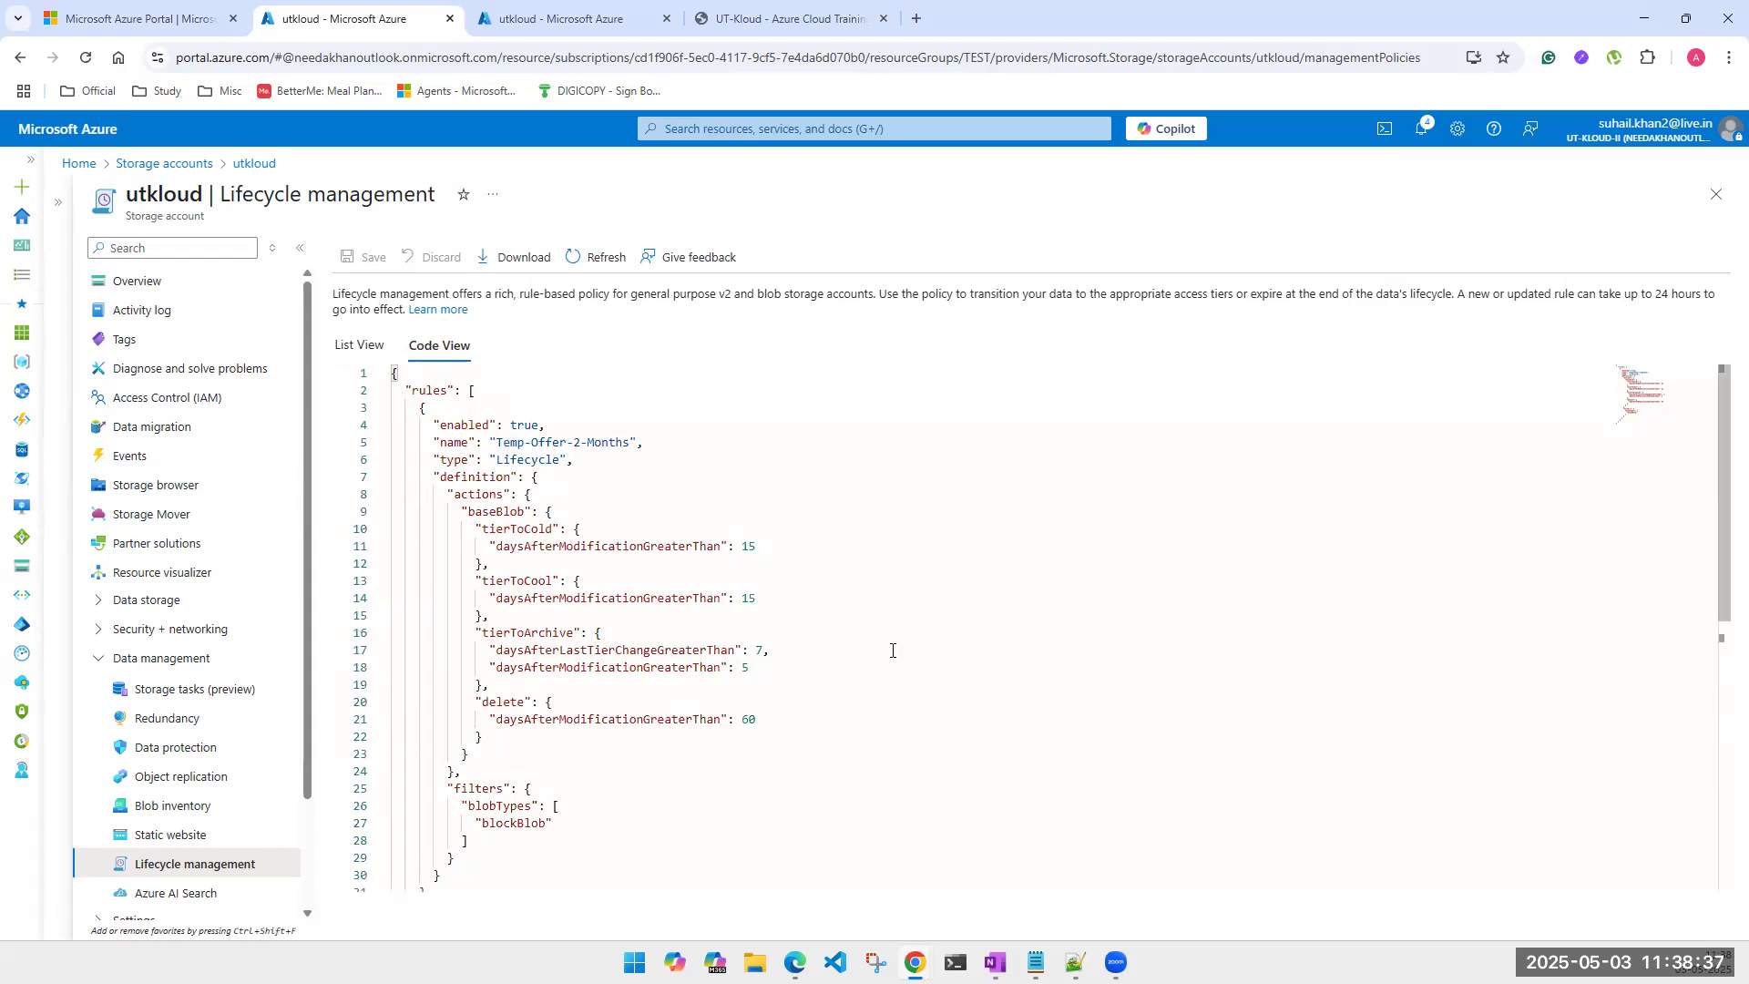
# Step: Select the policy's entire JSON code, review it through to the blob type filter, and clear the selection
pyautogui.scroll(-5, 893, 651)
pyautogui.click(407, 558)
pyautogui.moveTo(406, 558); pyautogui.dragTo(354, 340)
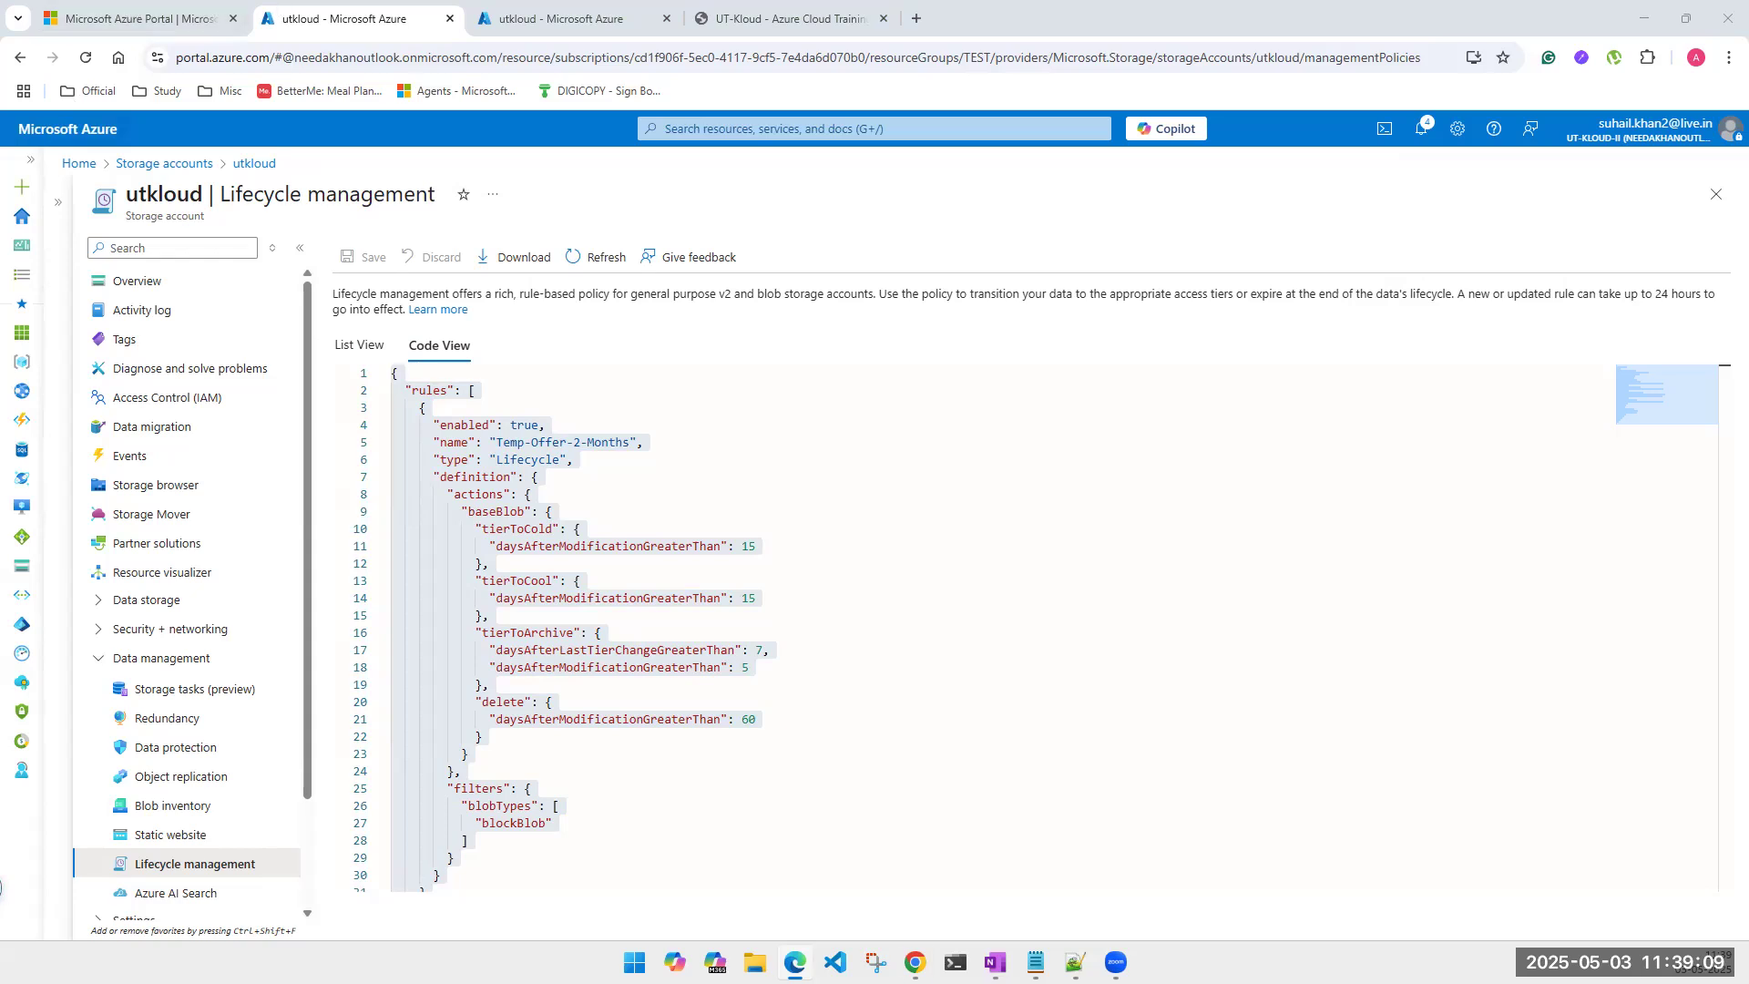
pyautogui.hotkey('alt', 'Tab')
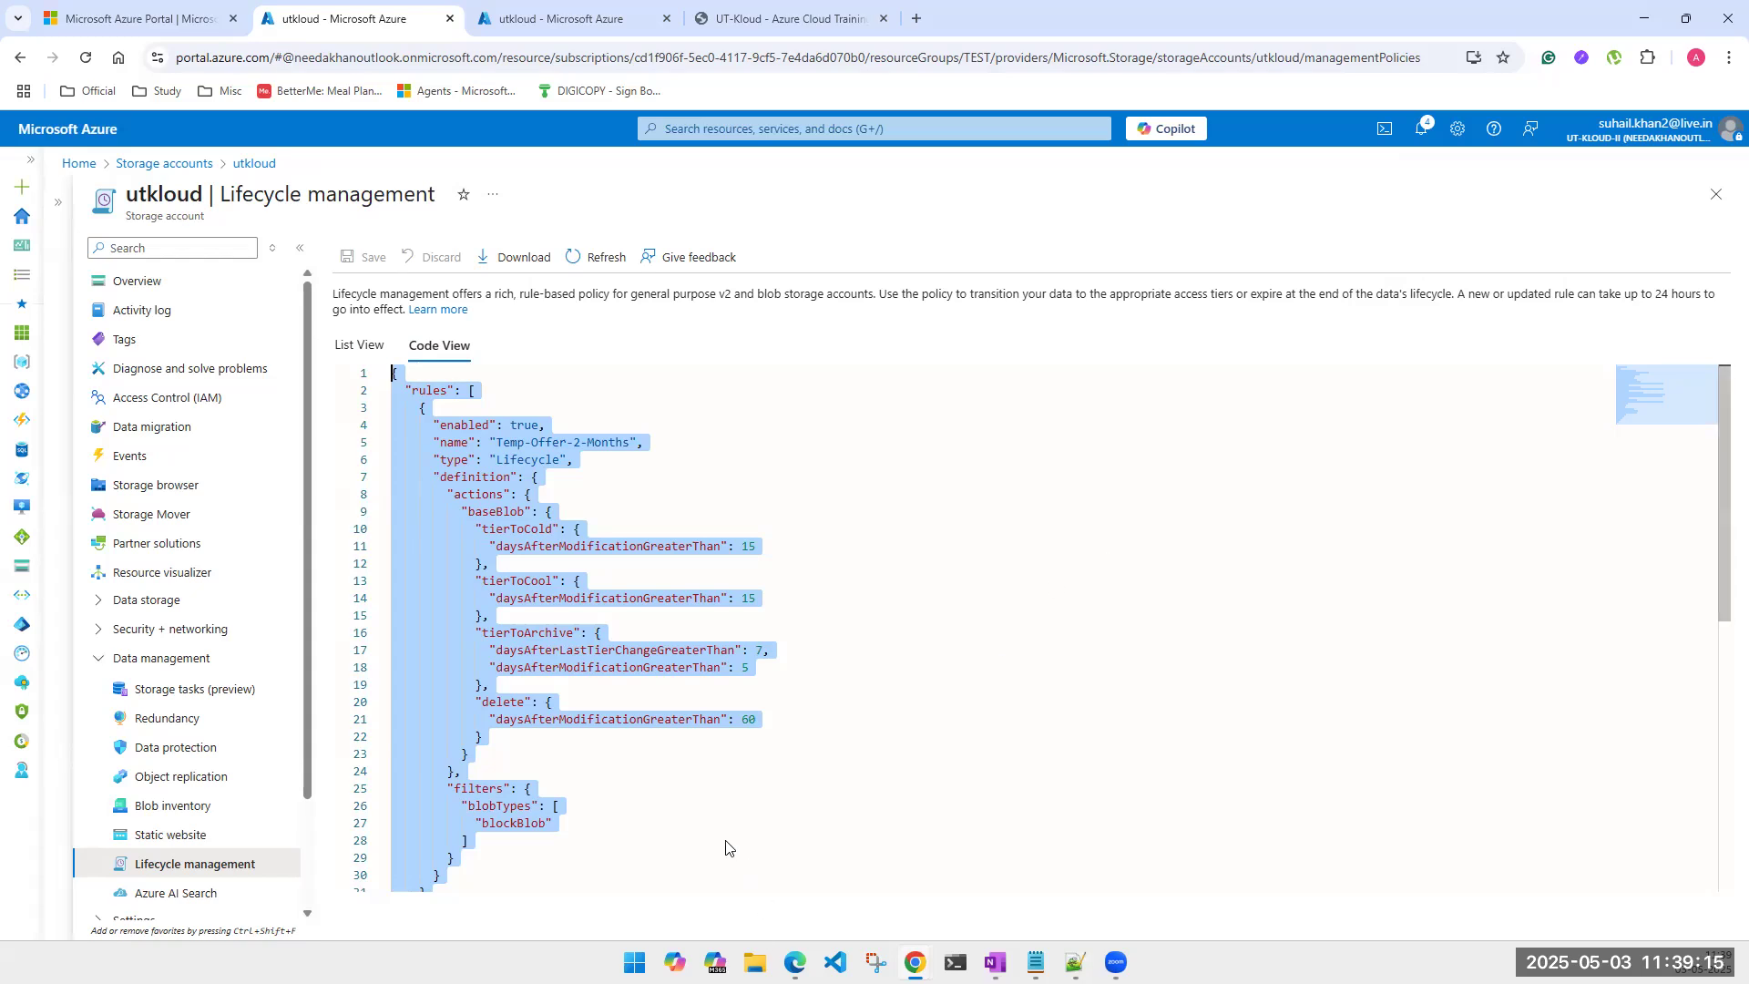
pyautogui.scroll(-6, 792, 762)
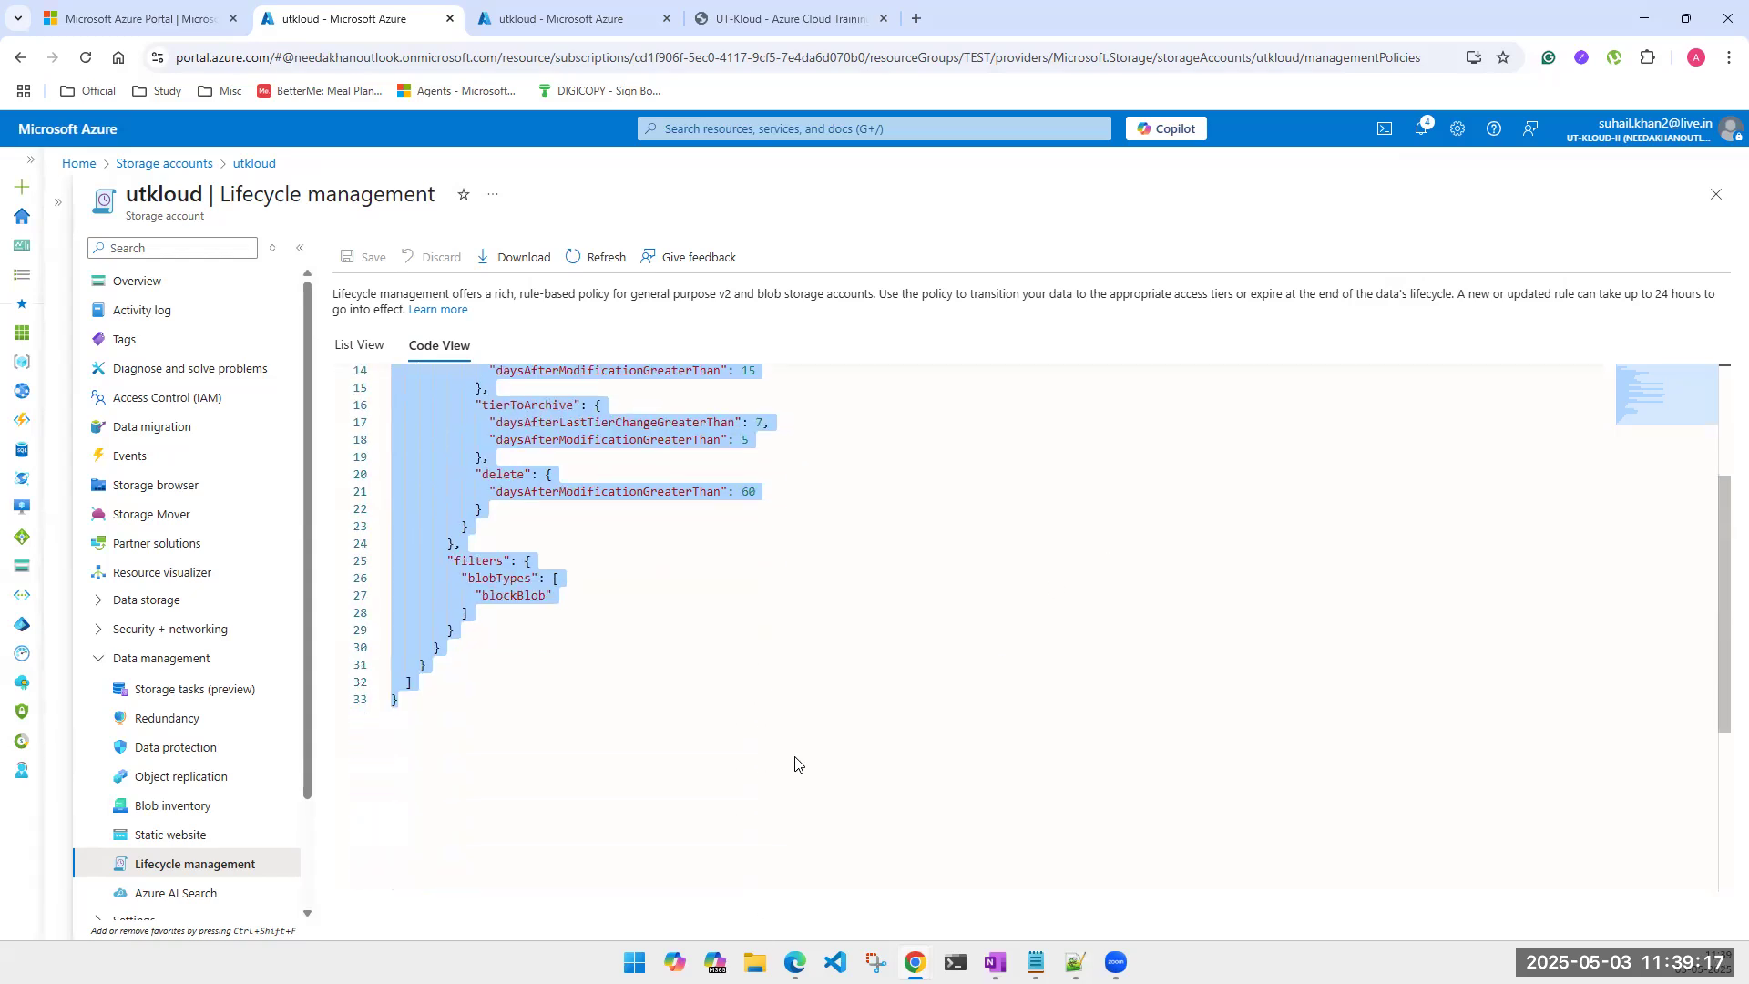
pyautogui.scroll(6, 794, 764)
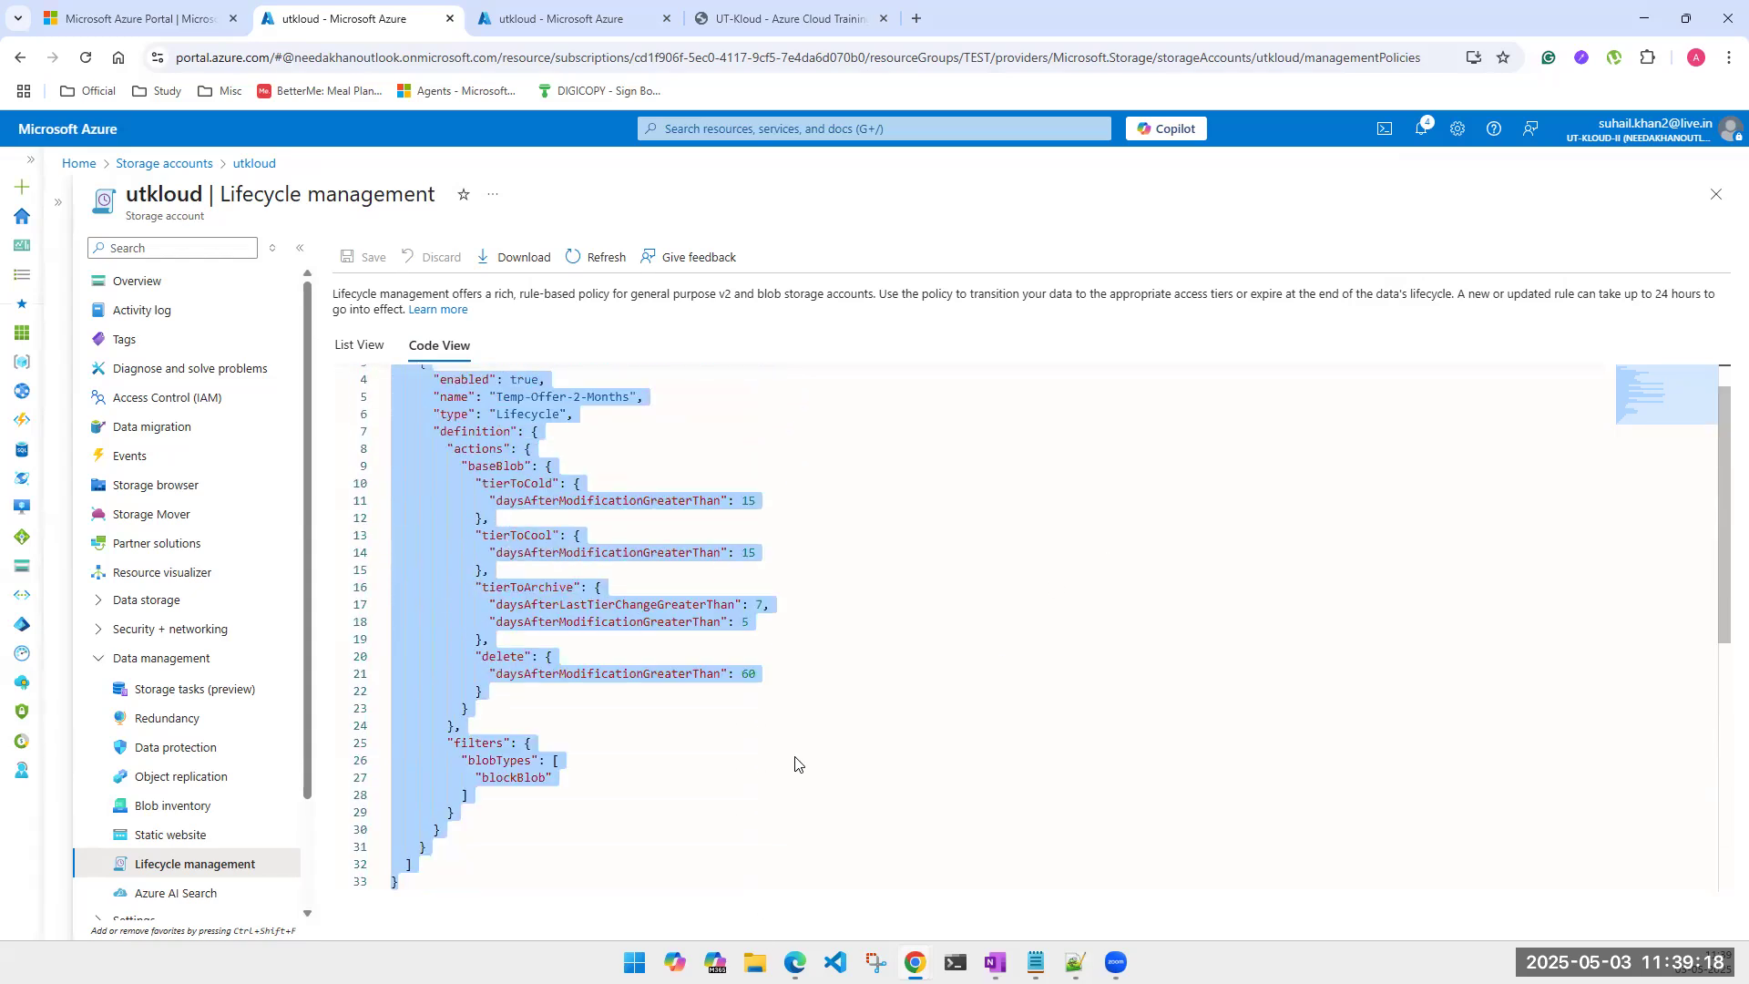
pyautogui.click(859, 720)
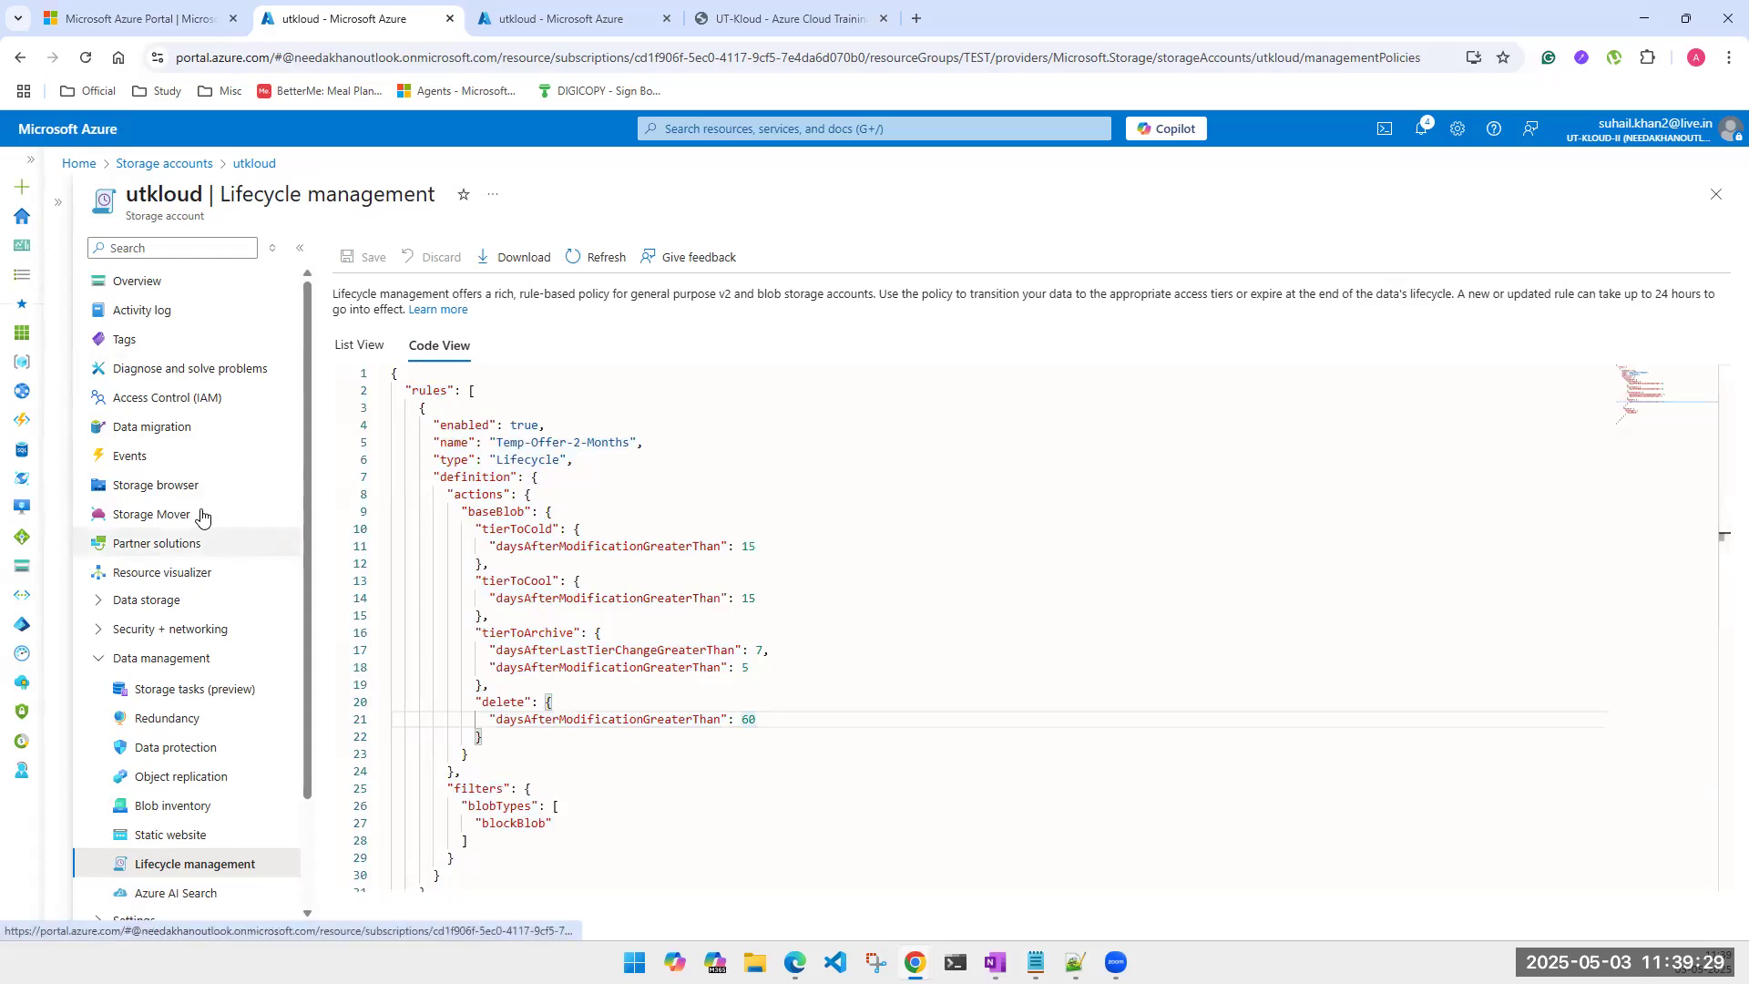
# Step: View the storage account's overview, and open the Temp-Offer-2-Months lifecycle rule to check its details, closing it without changes
pyautogui.click(132, 290)
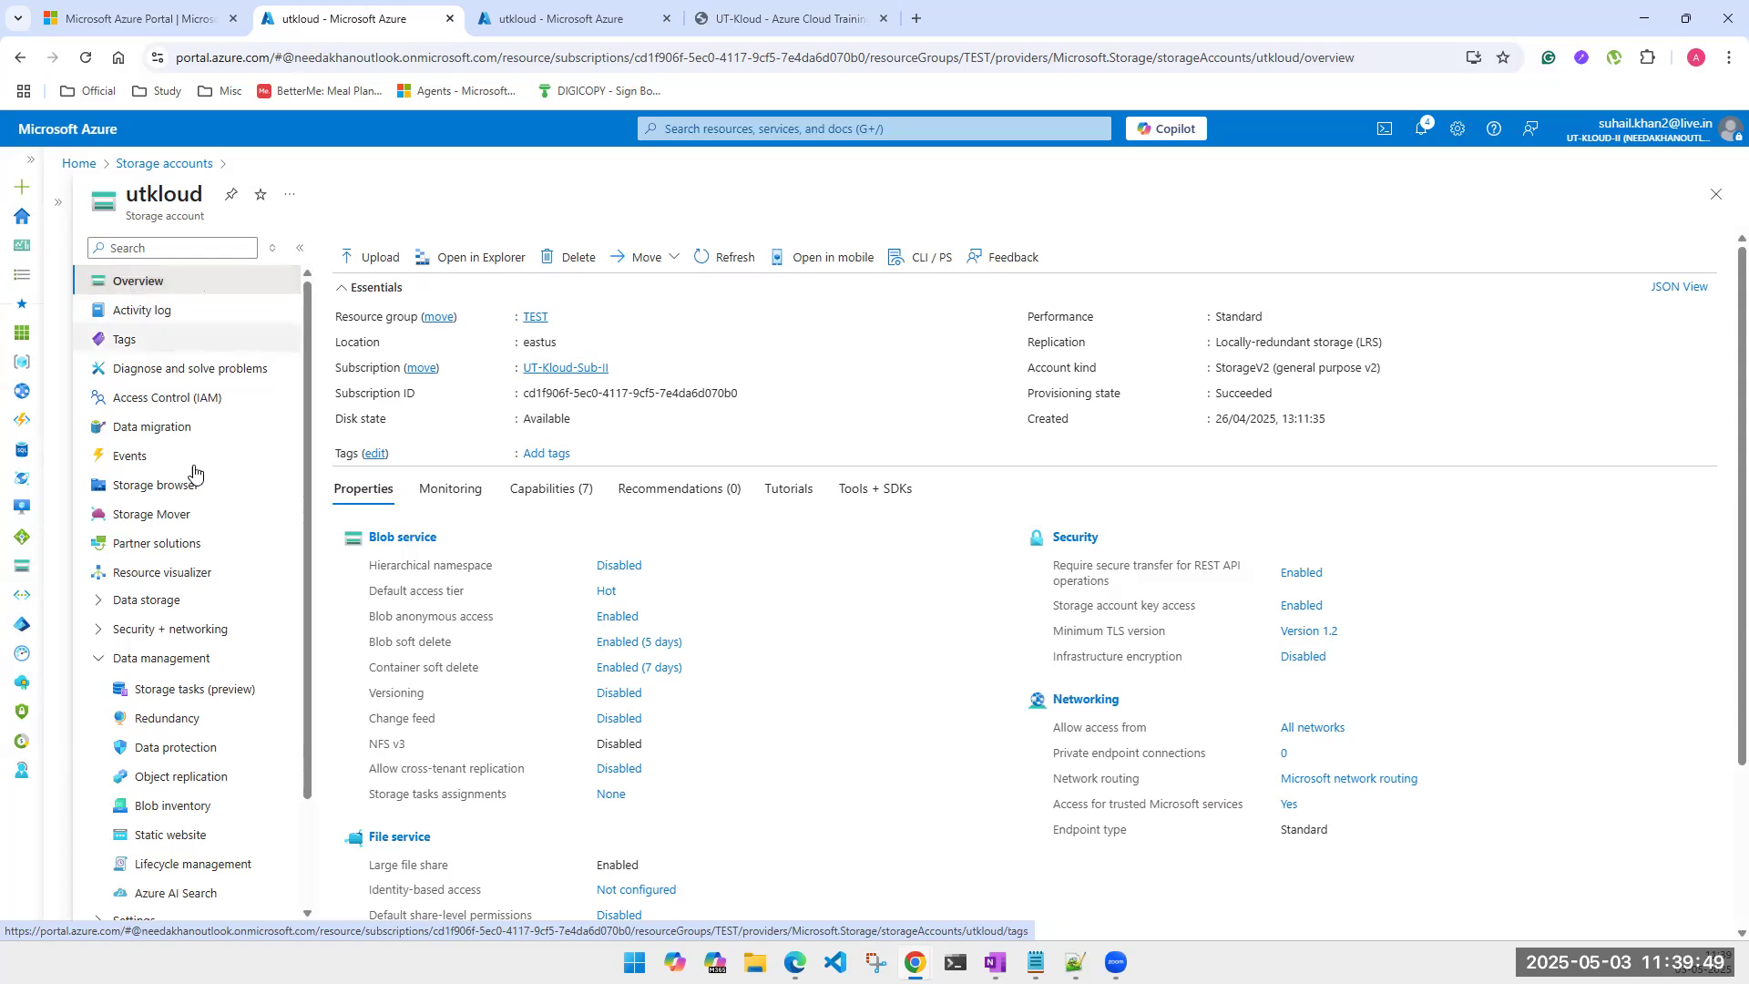
pyautogui.scroll(-1, 178, 721)
pyautogui.scroll(-3, 176, 720)
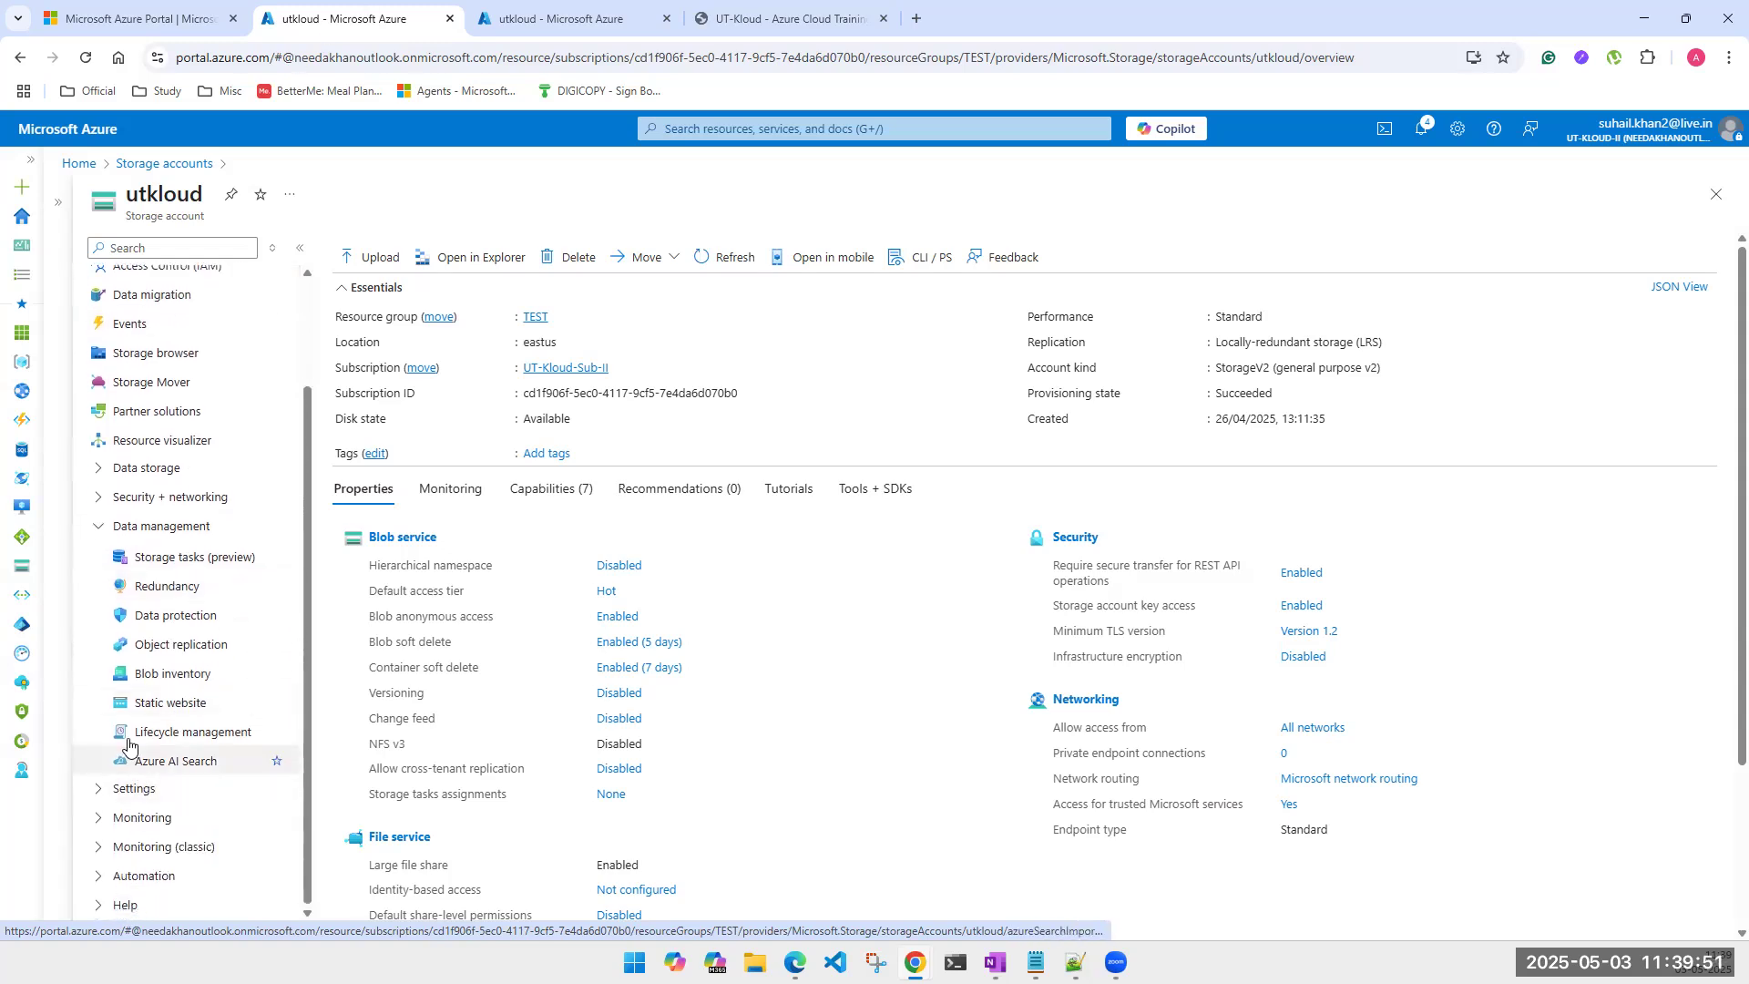
pyautogui.click(176, 732)
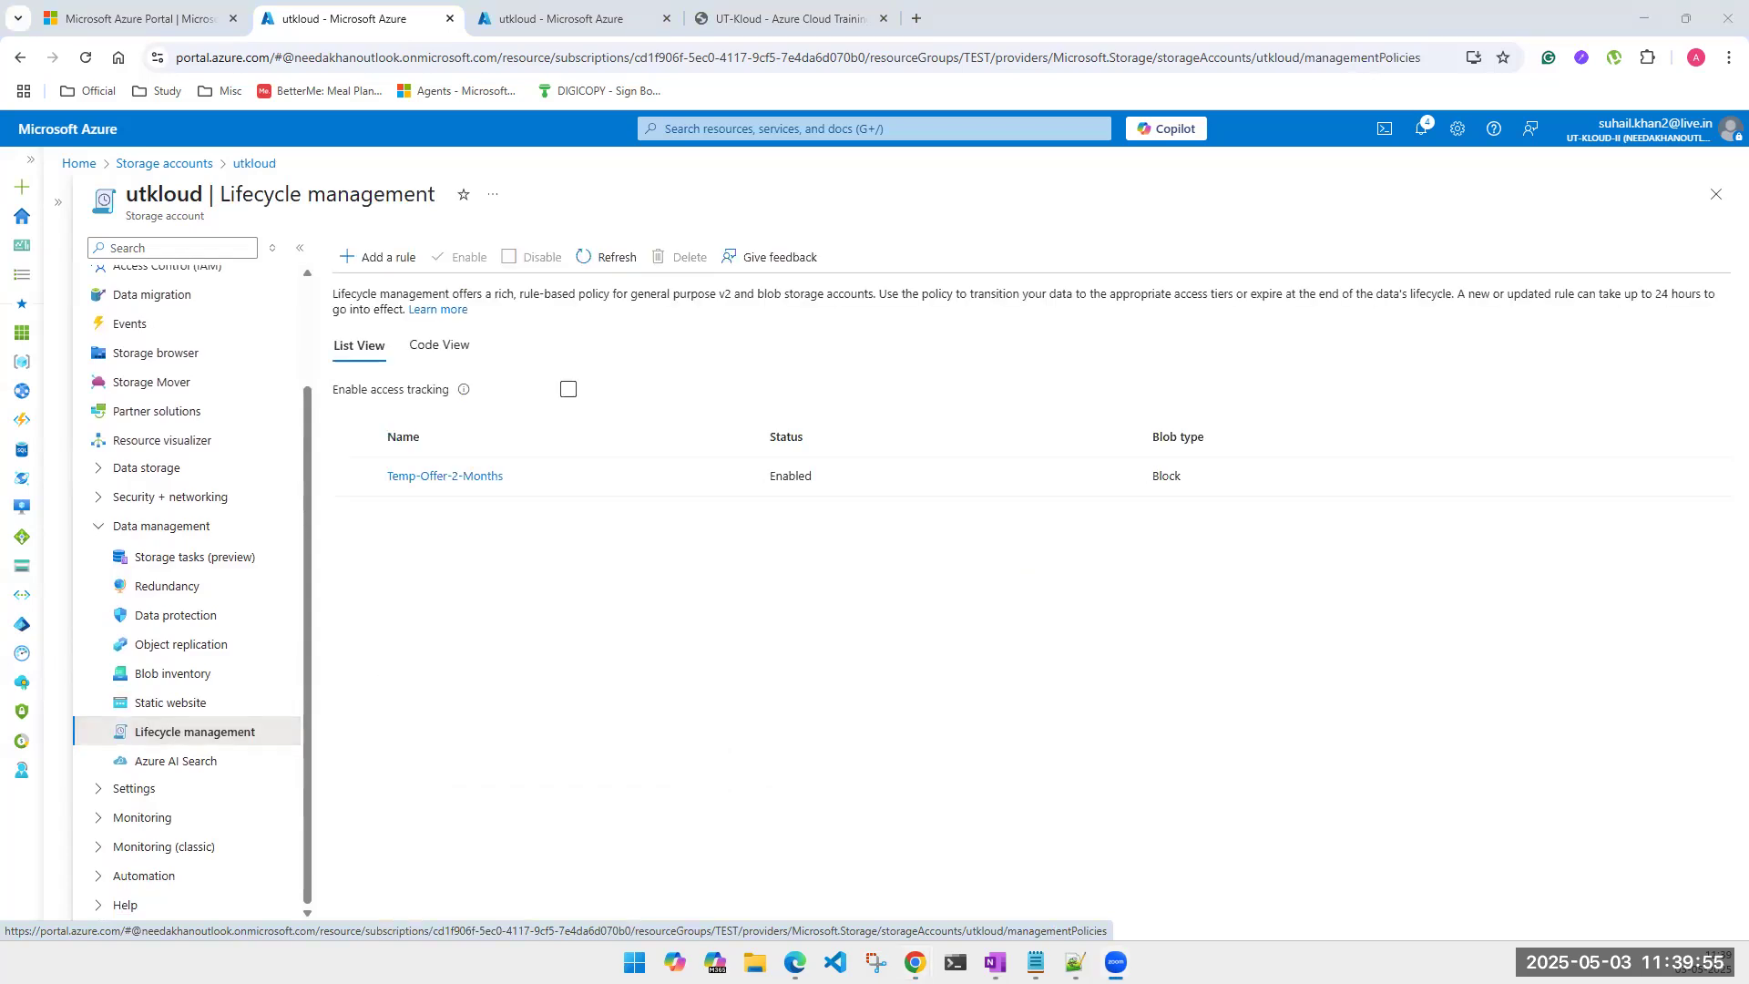
pyautogui.click(427, 477)
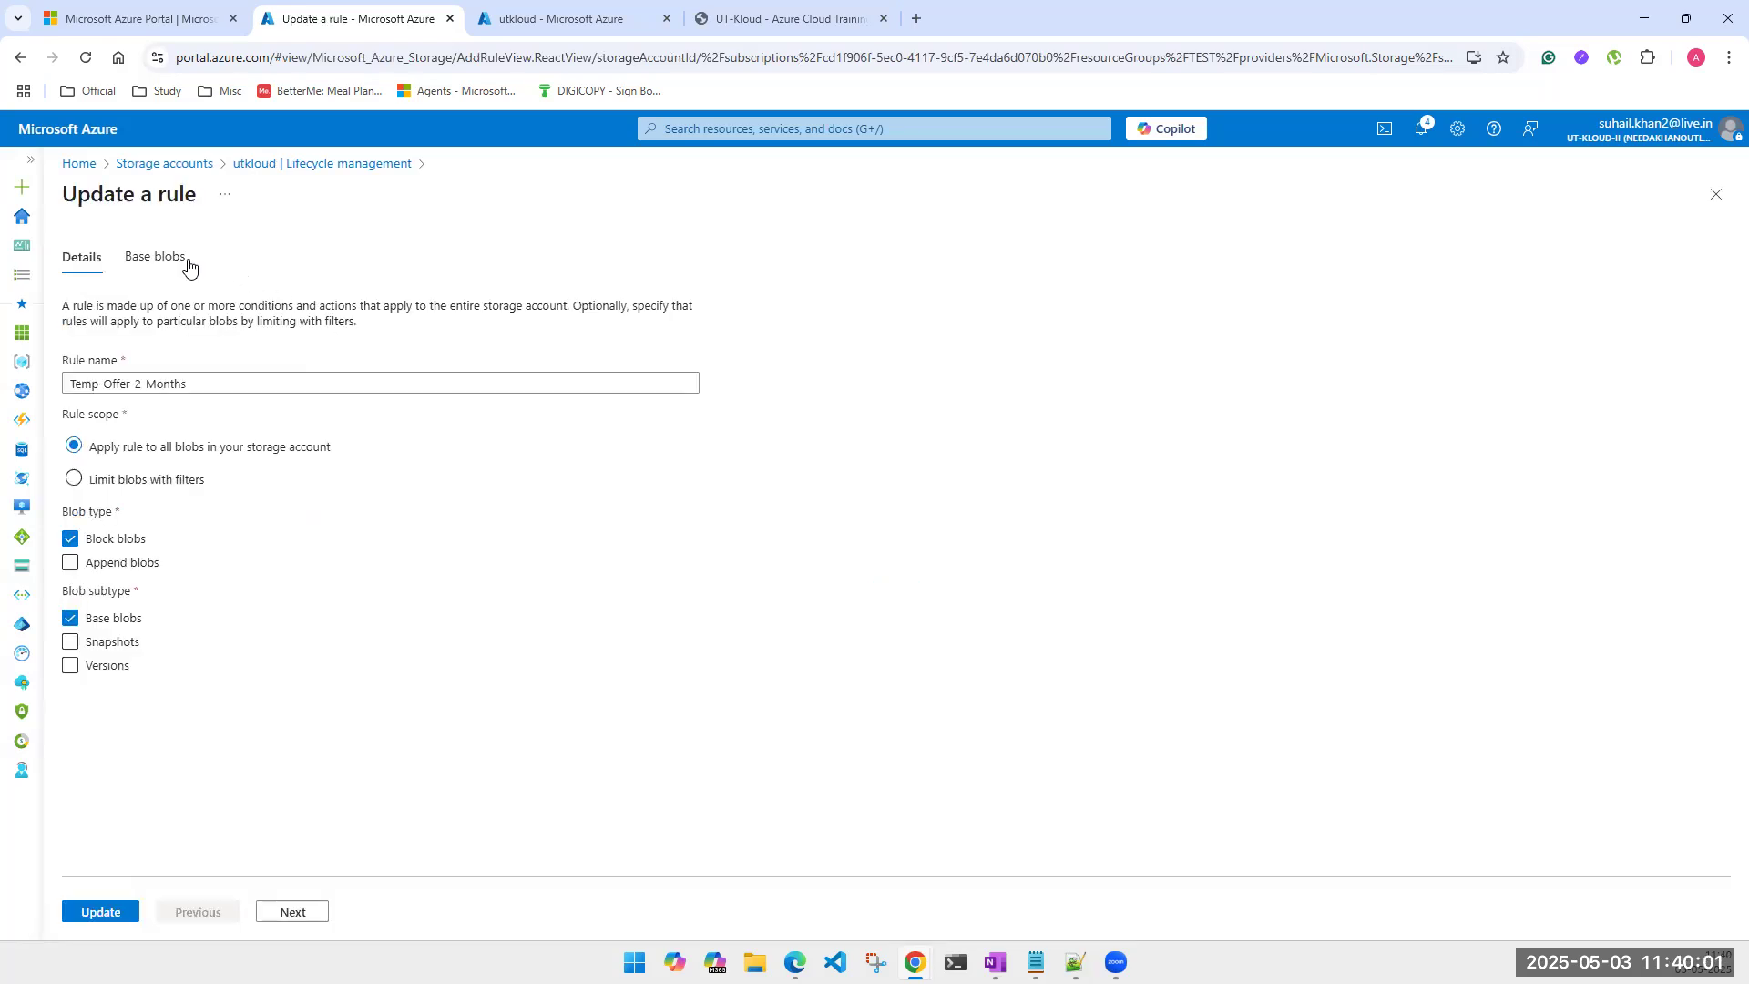
pyautogui.click(1716, 194)
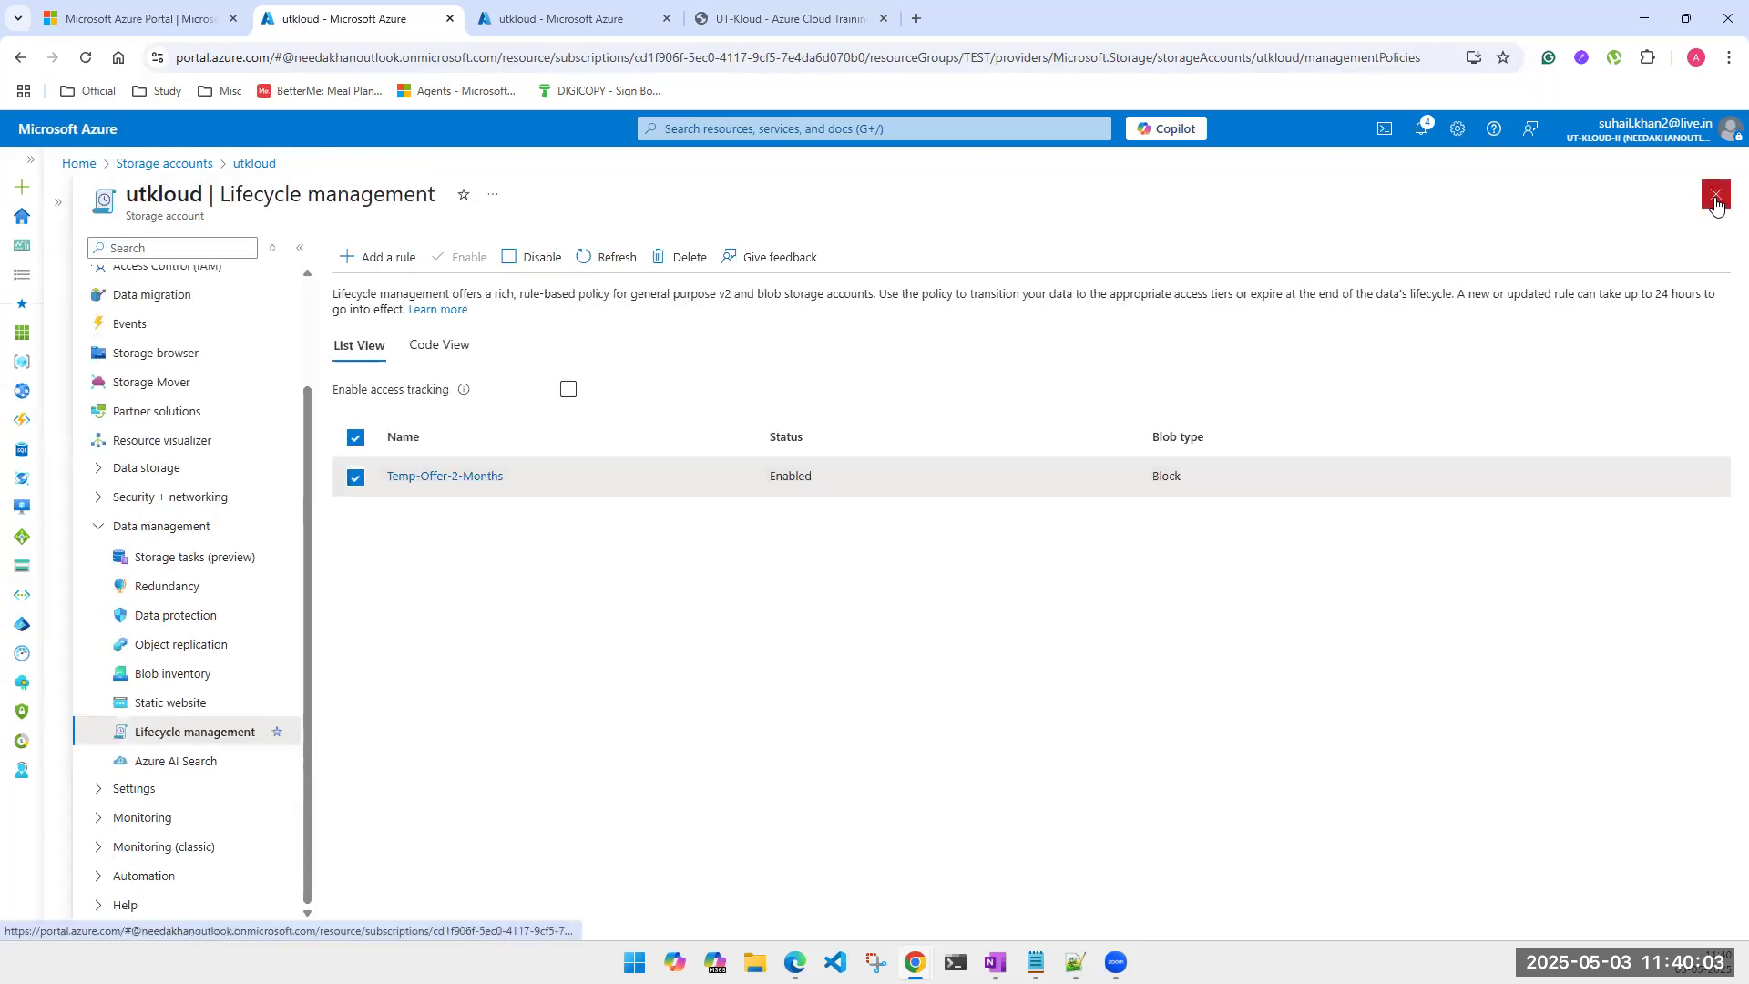